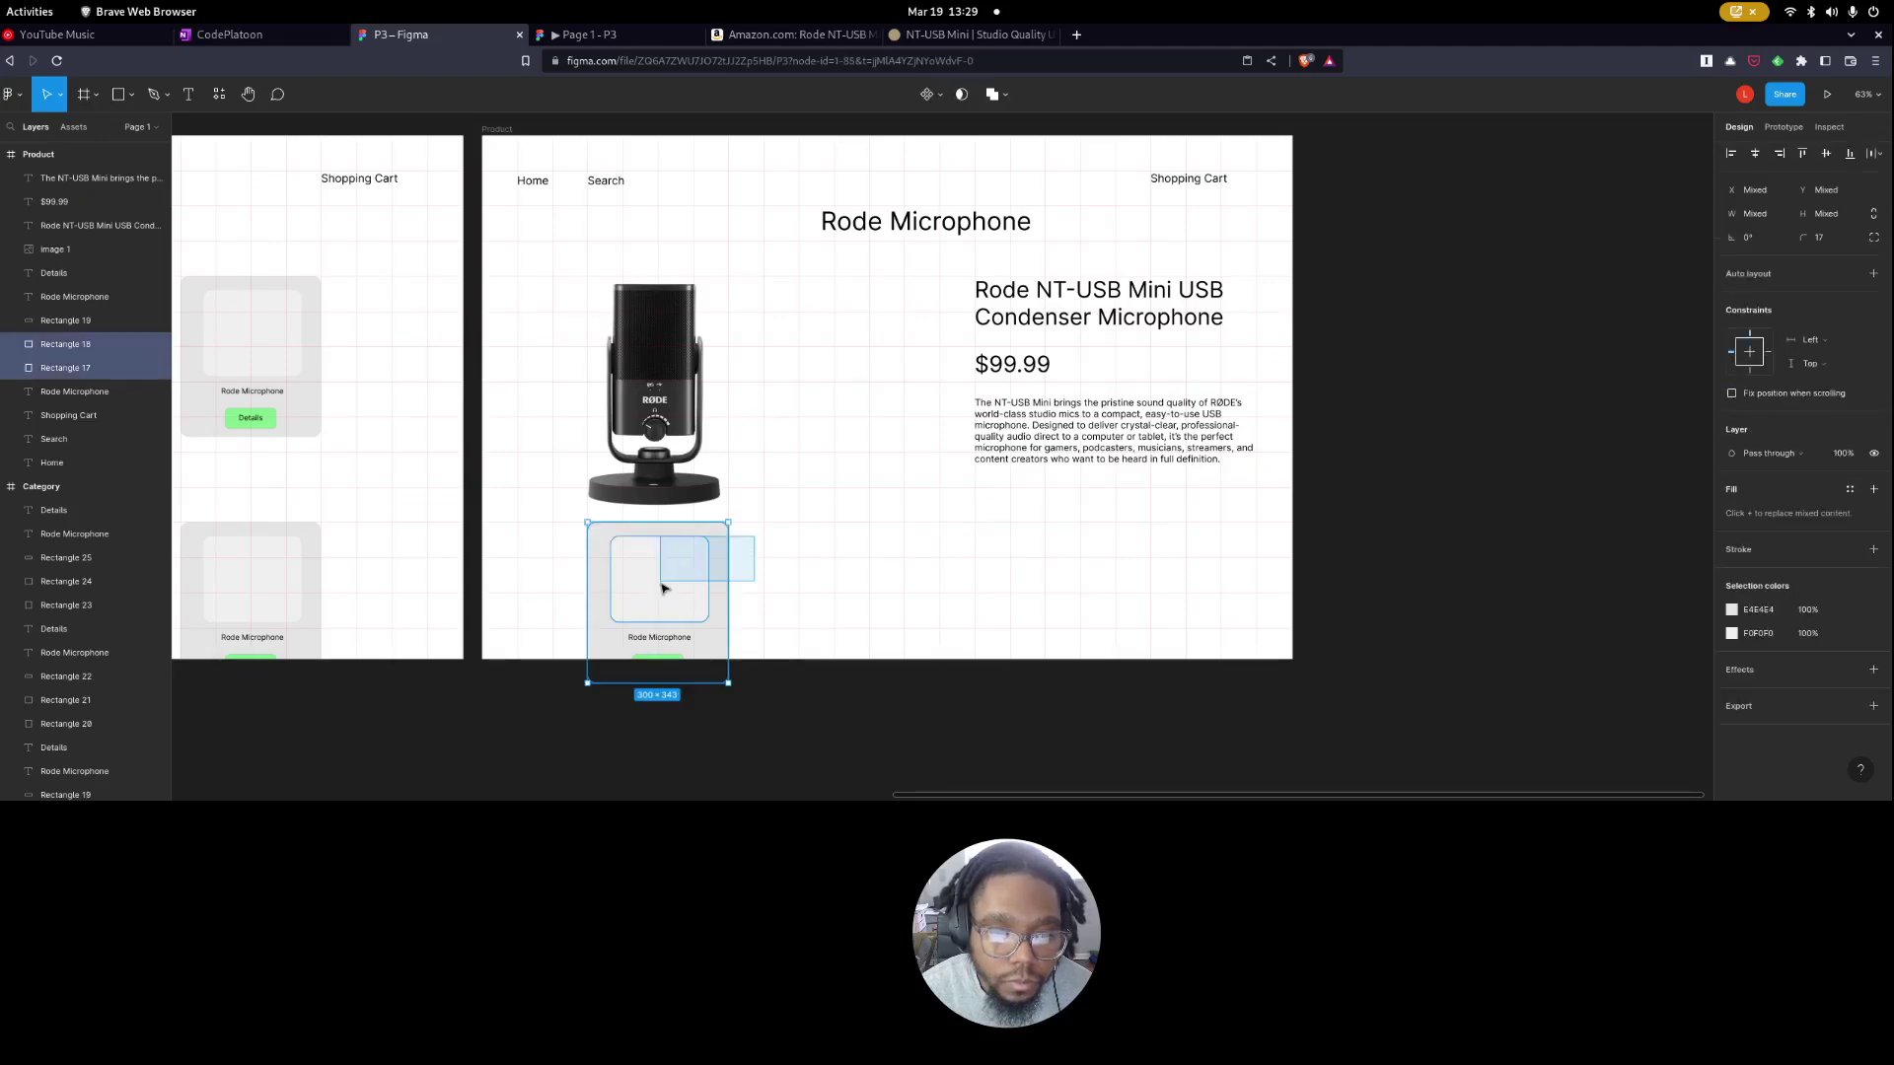
Move the copied card's green button below the product description and delete the card's text label.
left_click(749, 549)
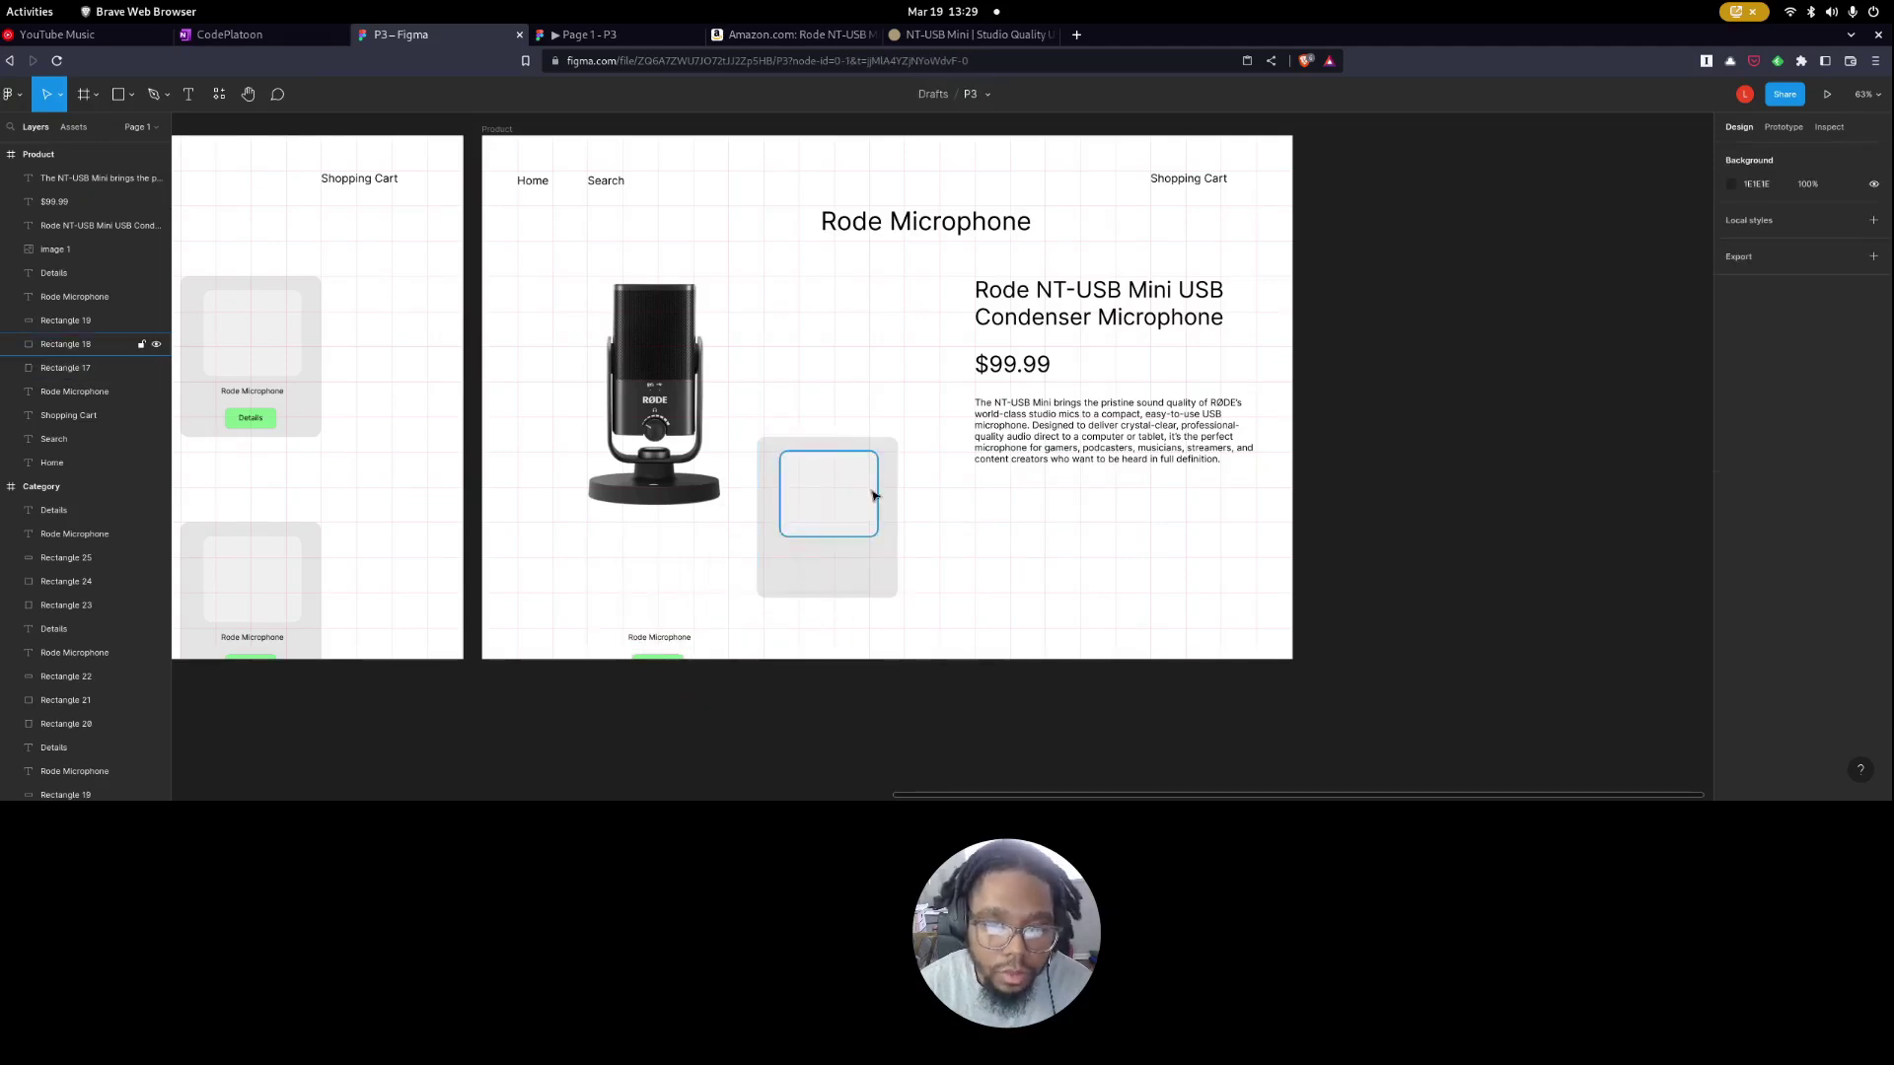
left_click_drag(627, 612, 1059, 537)
left_click(986, 523)
left_click(1003, 515)
key("Delete")
Change the green button's text to "add to cart" and enlarge both the button and its text box to fit.
left_click(1035, 535)
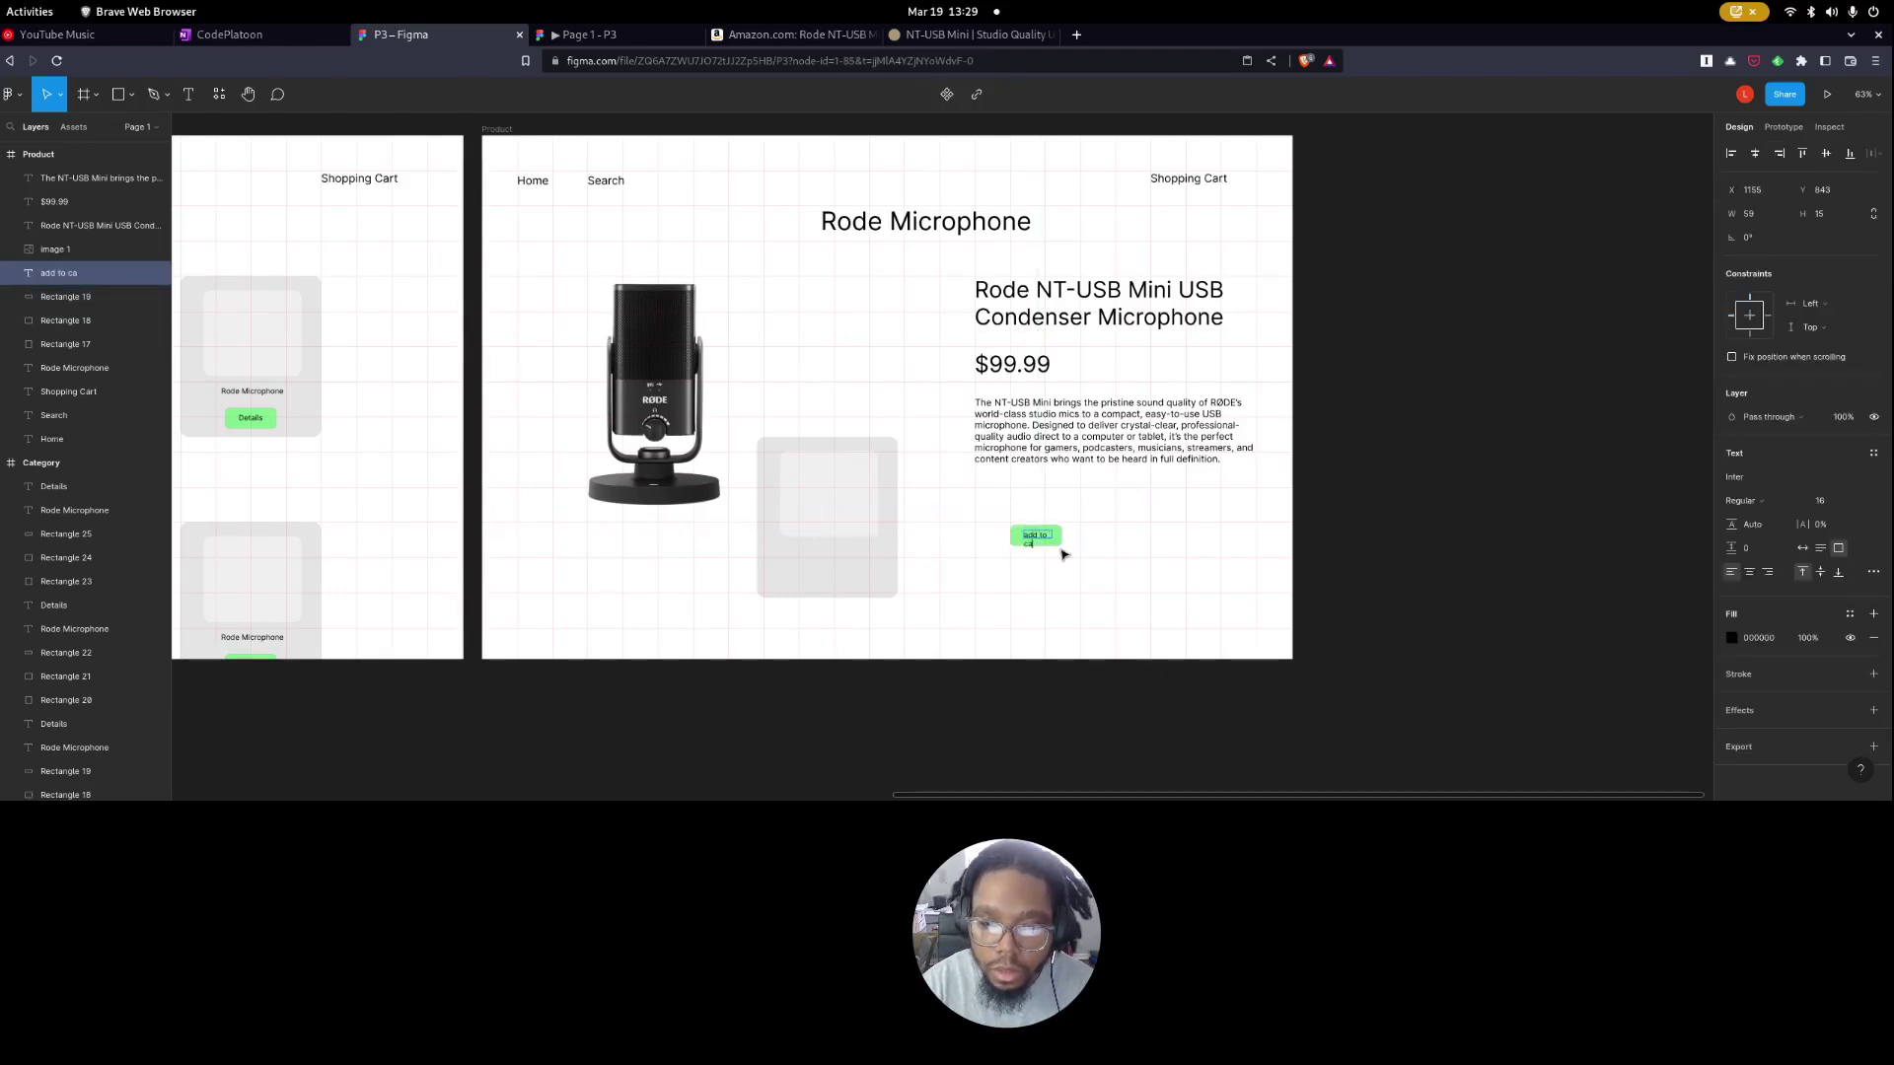
left_click(1034, 539)
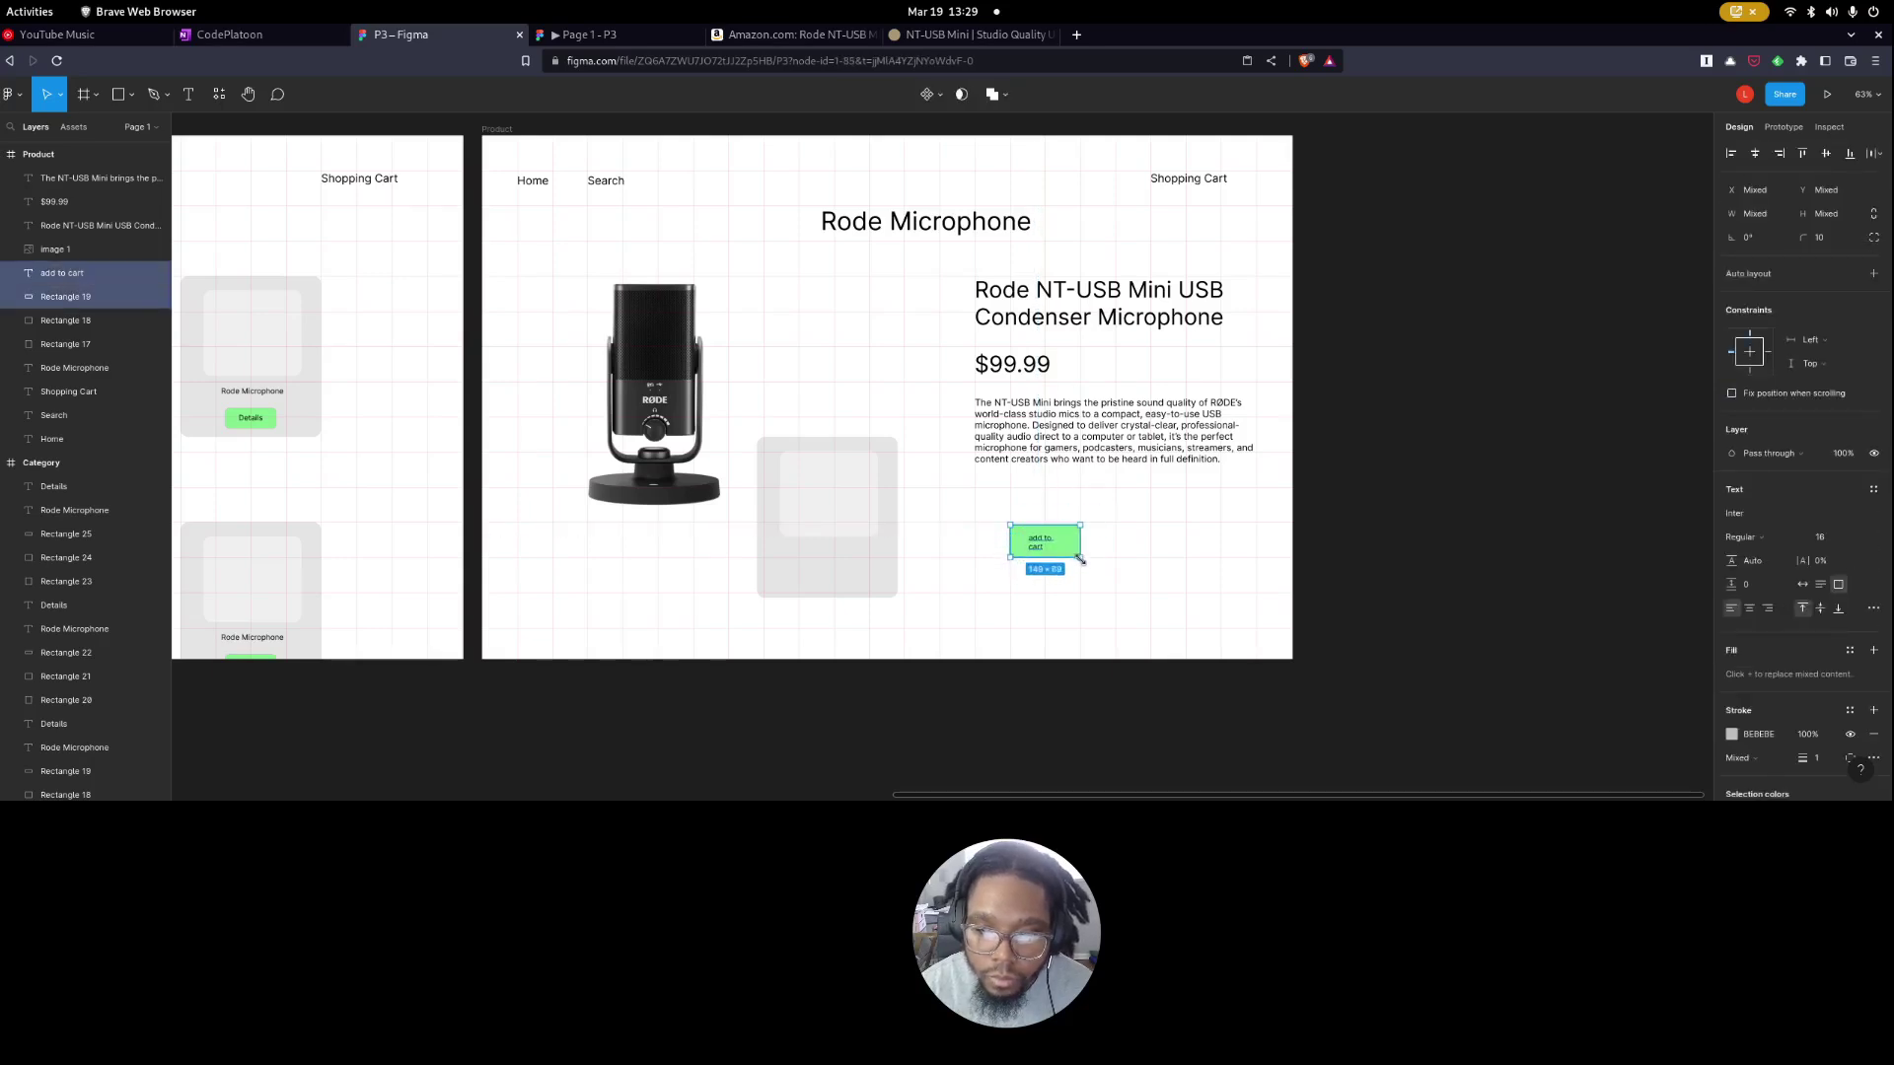
left_click(1062, 570)
left_click(1052, 549)
left_click_drag(1066, 546, 1074, 548)
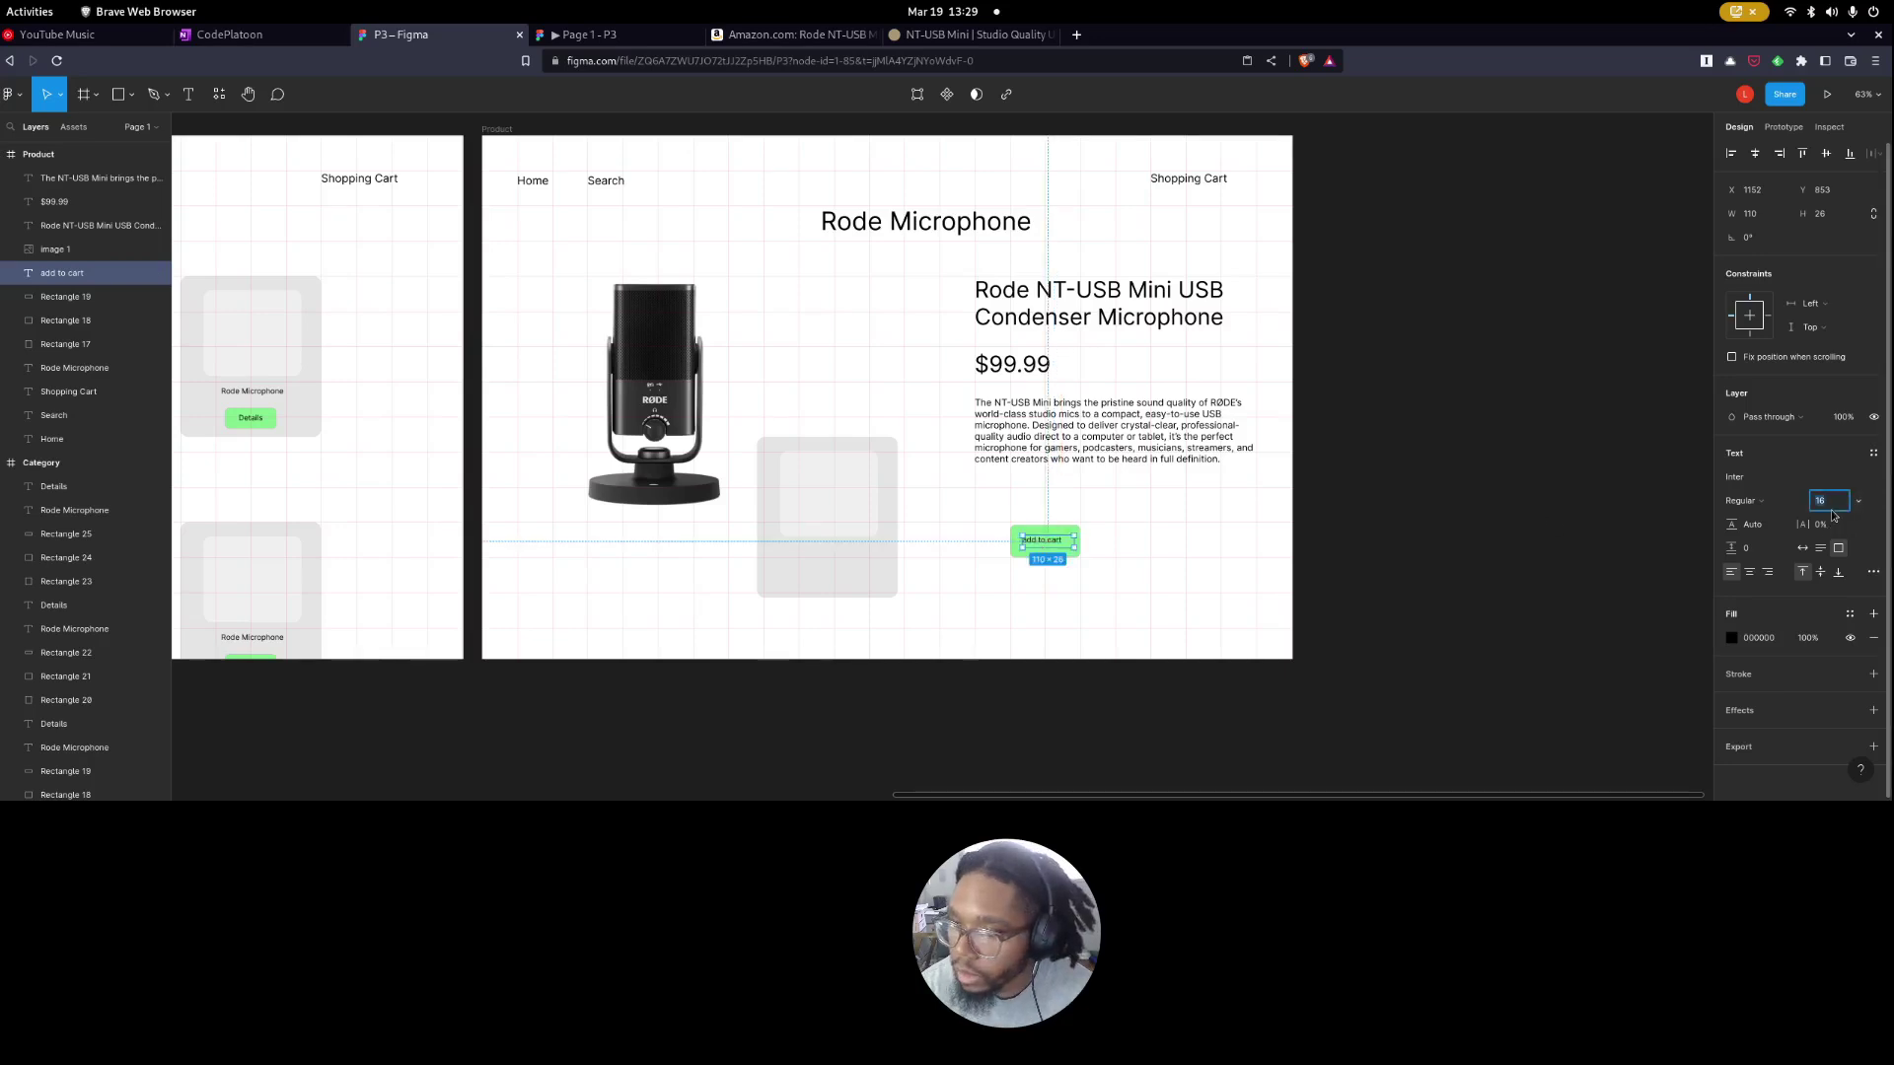
Set the "add to cart" label's font size to 20 and align it within the green button.
type("20")
key("Return")
left_click_drag(1048, 549, 1041, 549)
Delete the leftover grey placeholder rectangles and move the "add to cart" button up and right beneath the description.
left_click_drag(864, 373, 841, 597)
key("Delete")
left_click_drag(1102, 588, 1095, 529)
Shift the microphone image to the right, closer to the product details.
left_click_drag(937, 222, 924, 223)
left_click(695, 324)
left_click_drag(695, 323, 773, 319)
left_click(876, 375)
Delete the centred "Rode Microphone" heading from the Product page.
left_click_drag(869, 229, 856, 231)
left_click(891, 344)
left_click(906, 227)
key("Delete")
left_click(1094, 306)
left_click(900, 368)
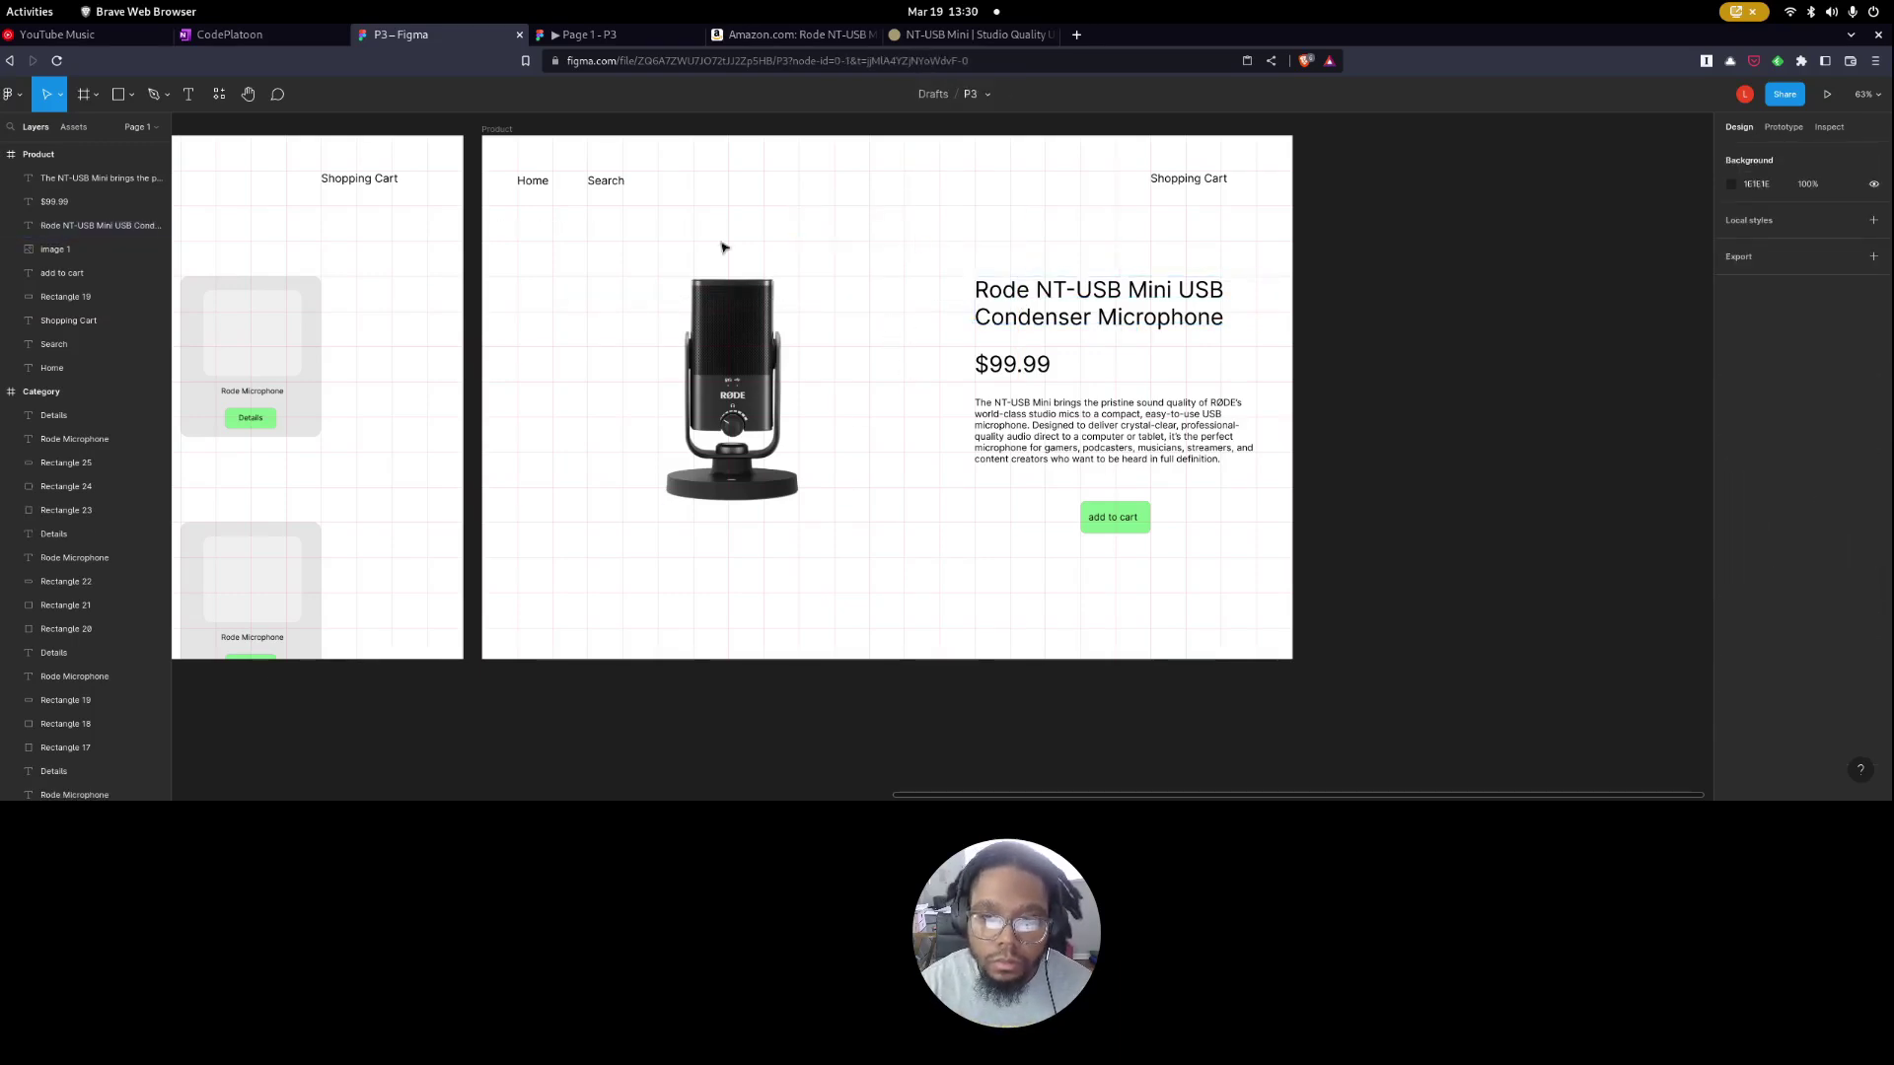
left_click(1001, 311)
left_click(913, 559)
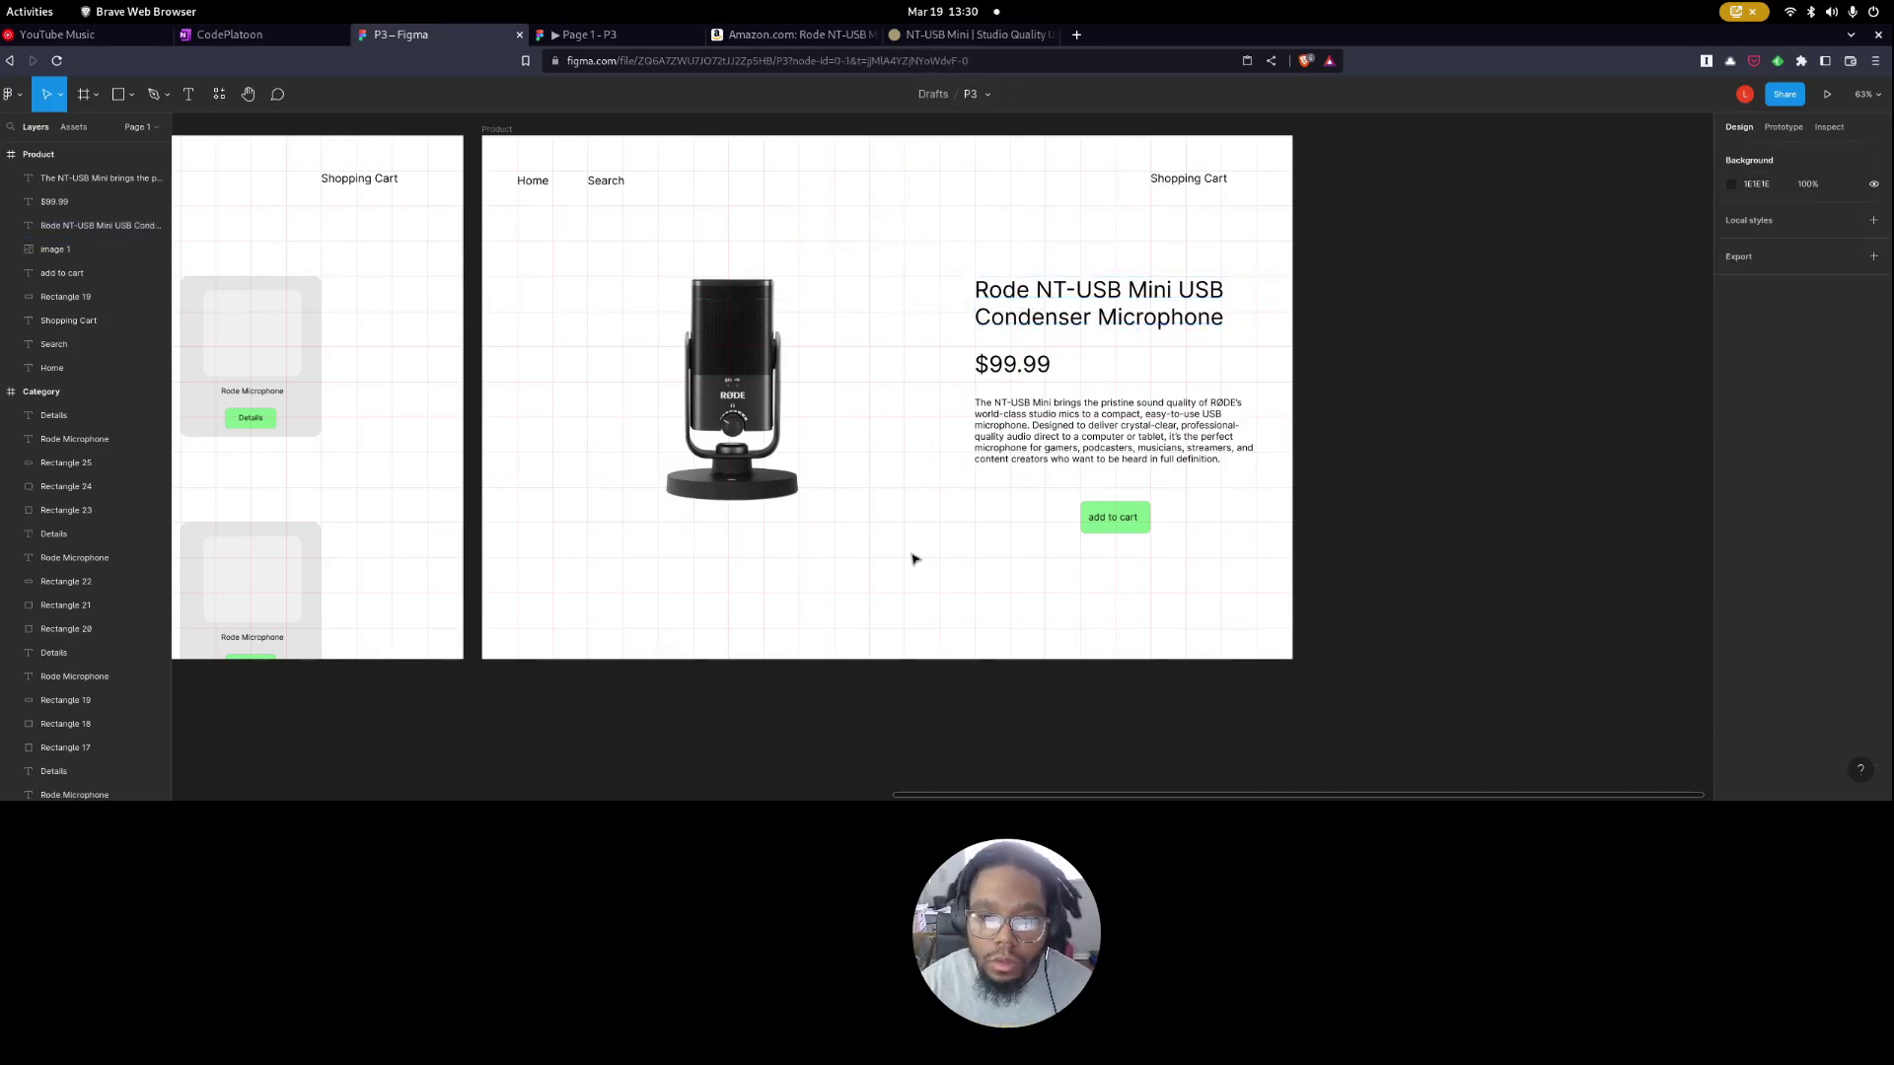
Preview the prototype, going from the home page through a category to the microphone's product page.
scroll(512, 305, "left", 5)
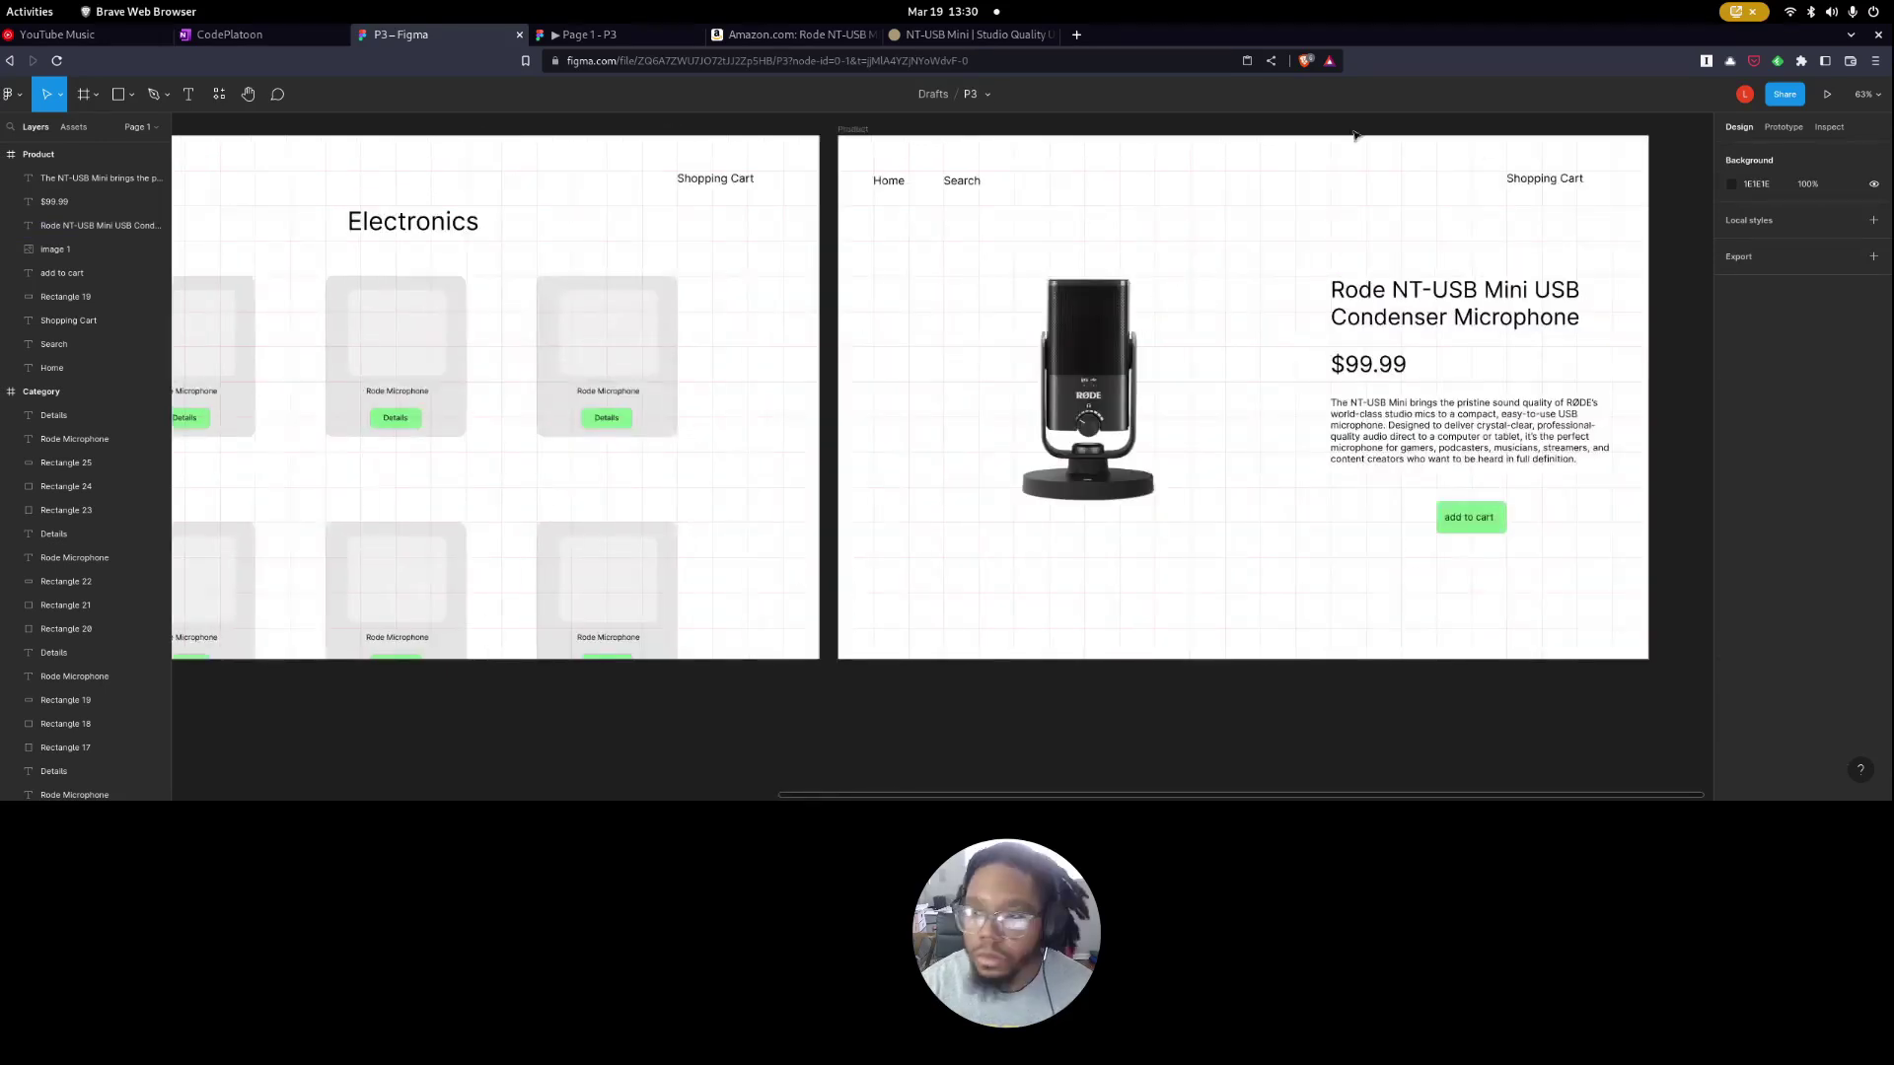
left_click(608, 36)
left_click(577, 184)
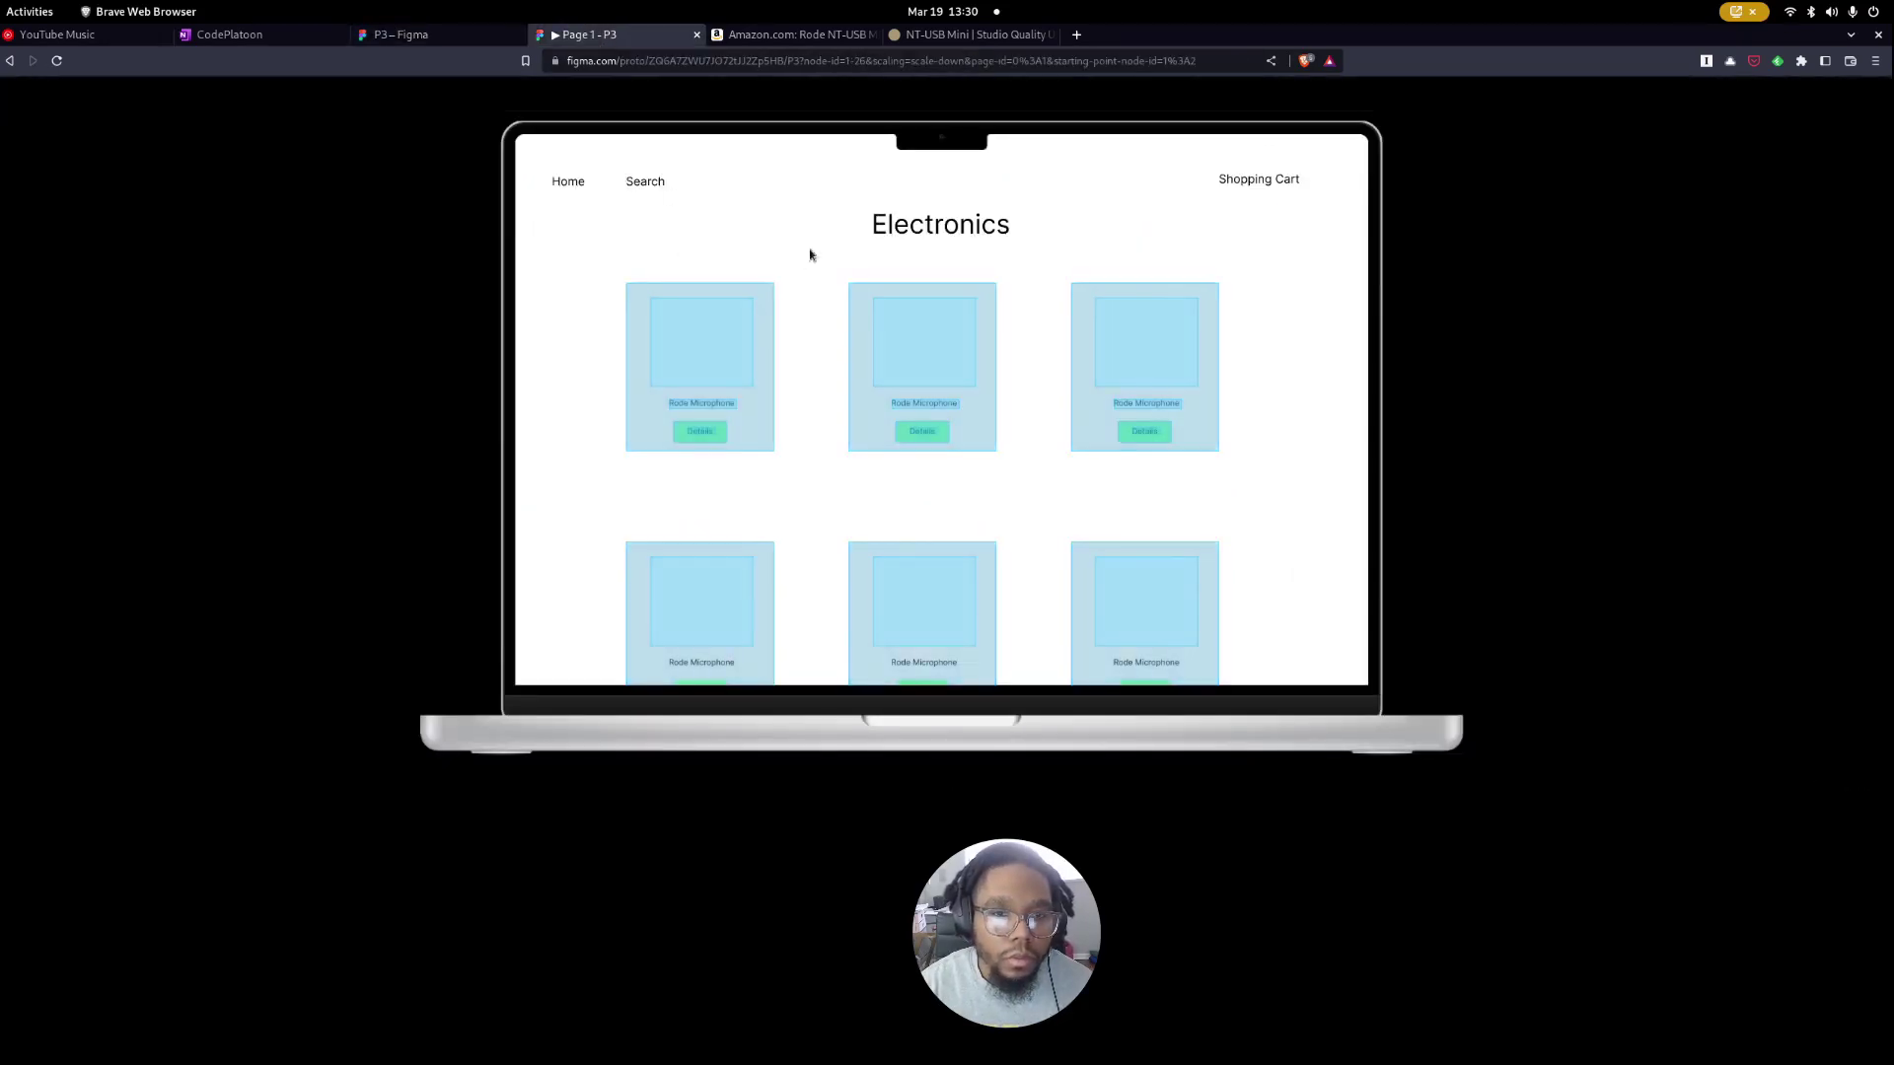
left_click(10, 61)
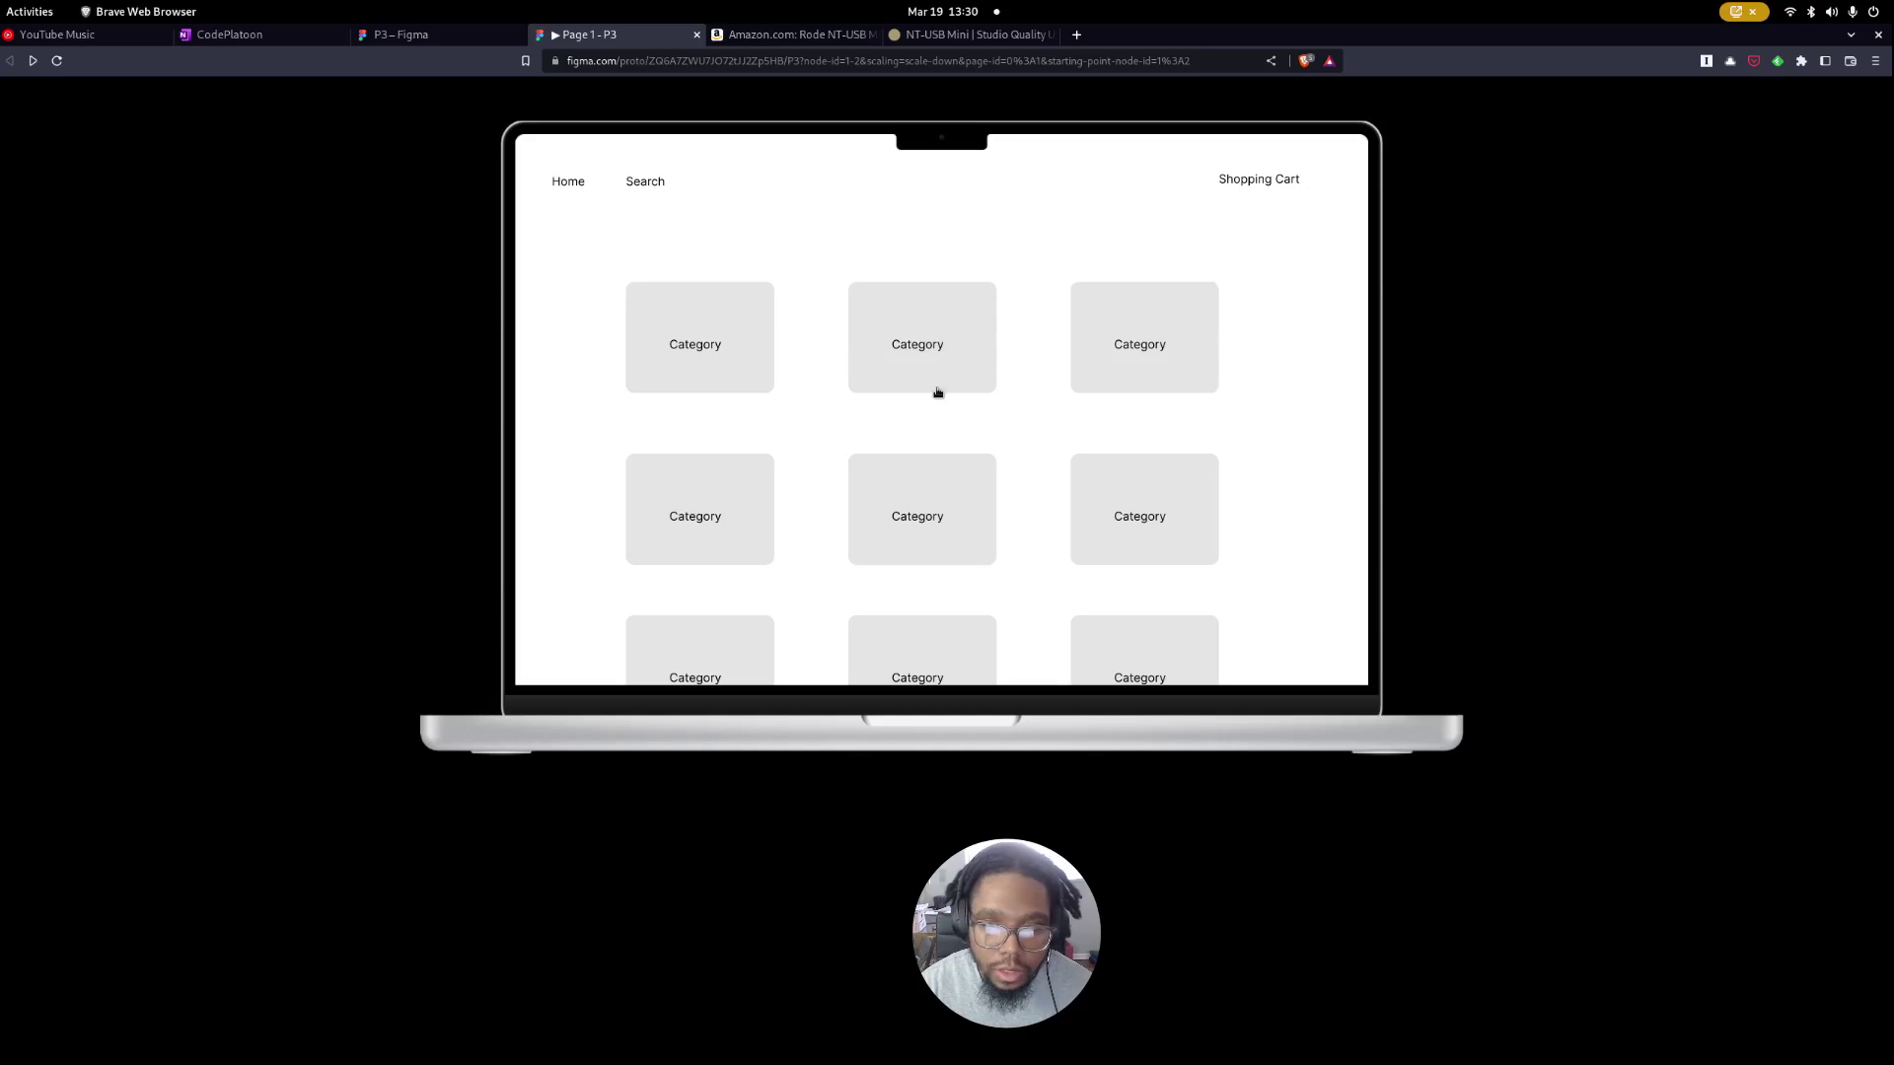
left_click(925, 346)
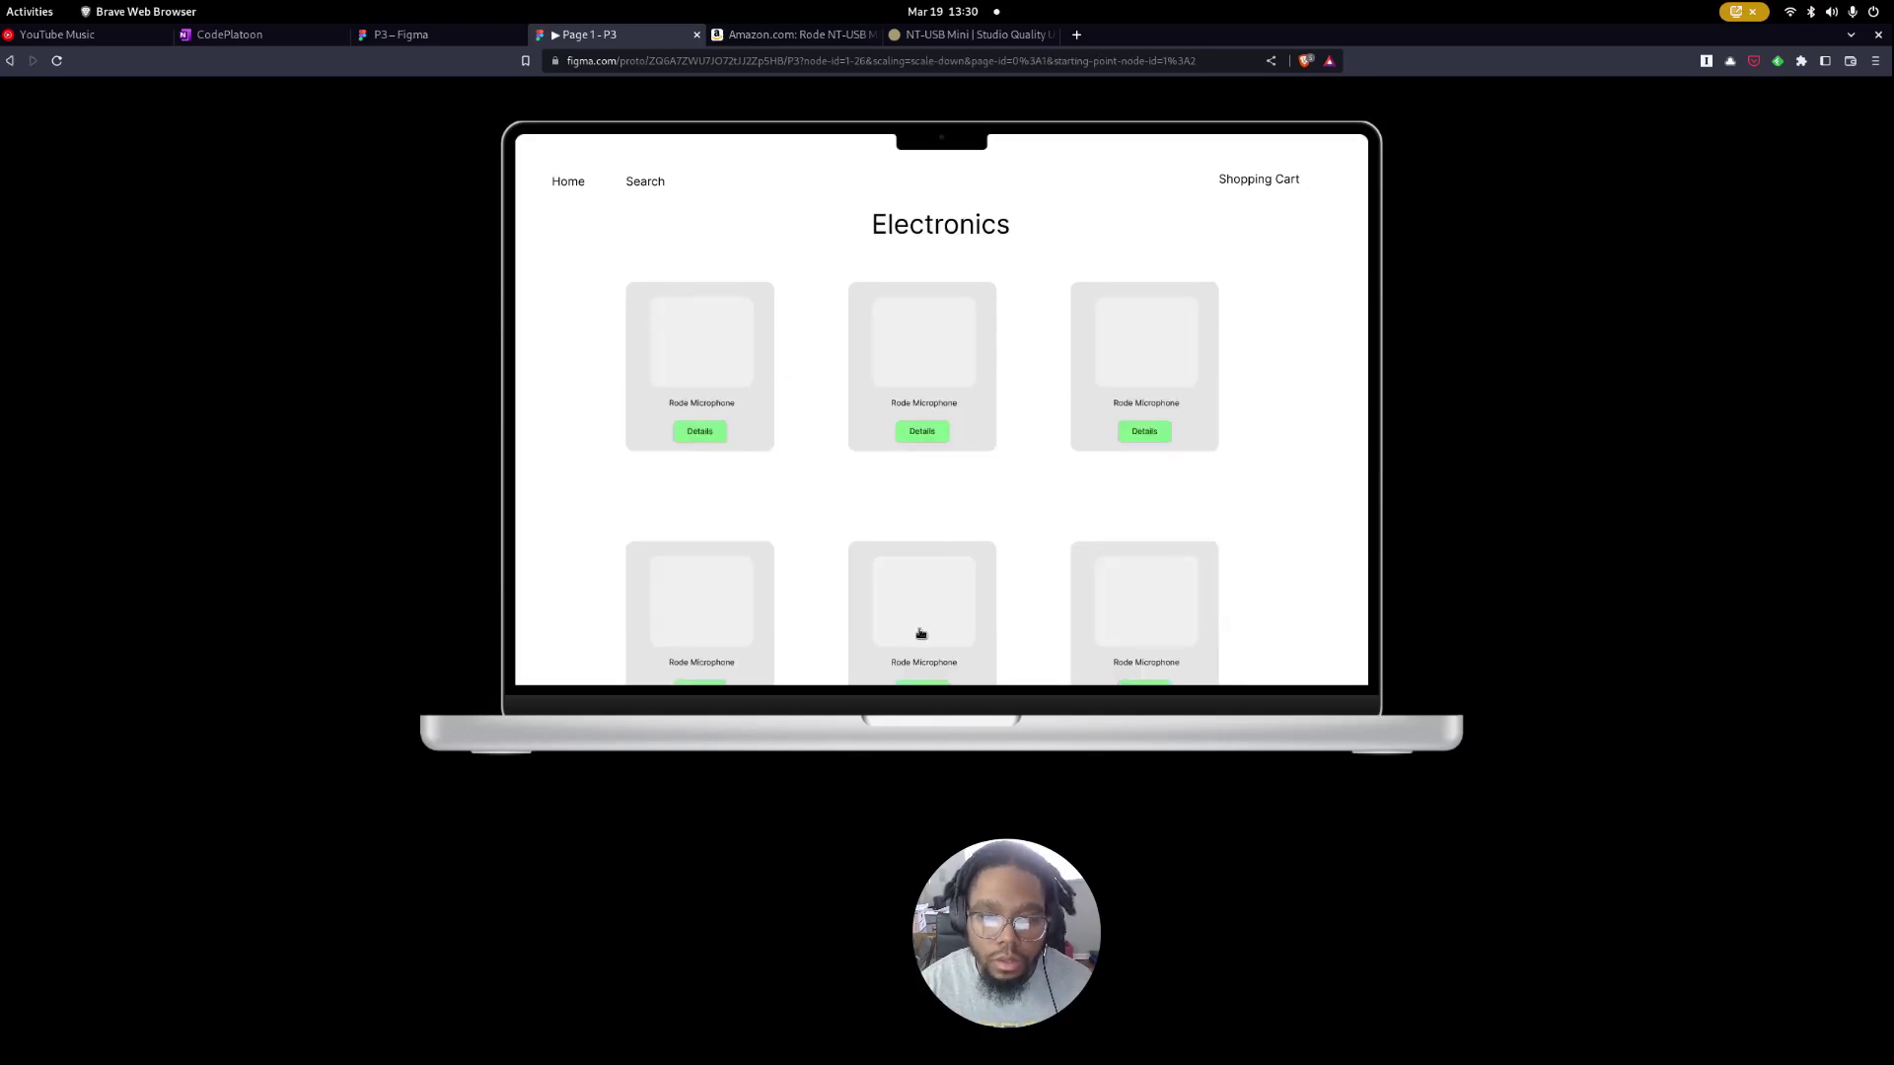
left_click(945, 387)
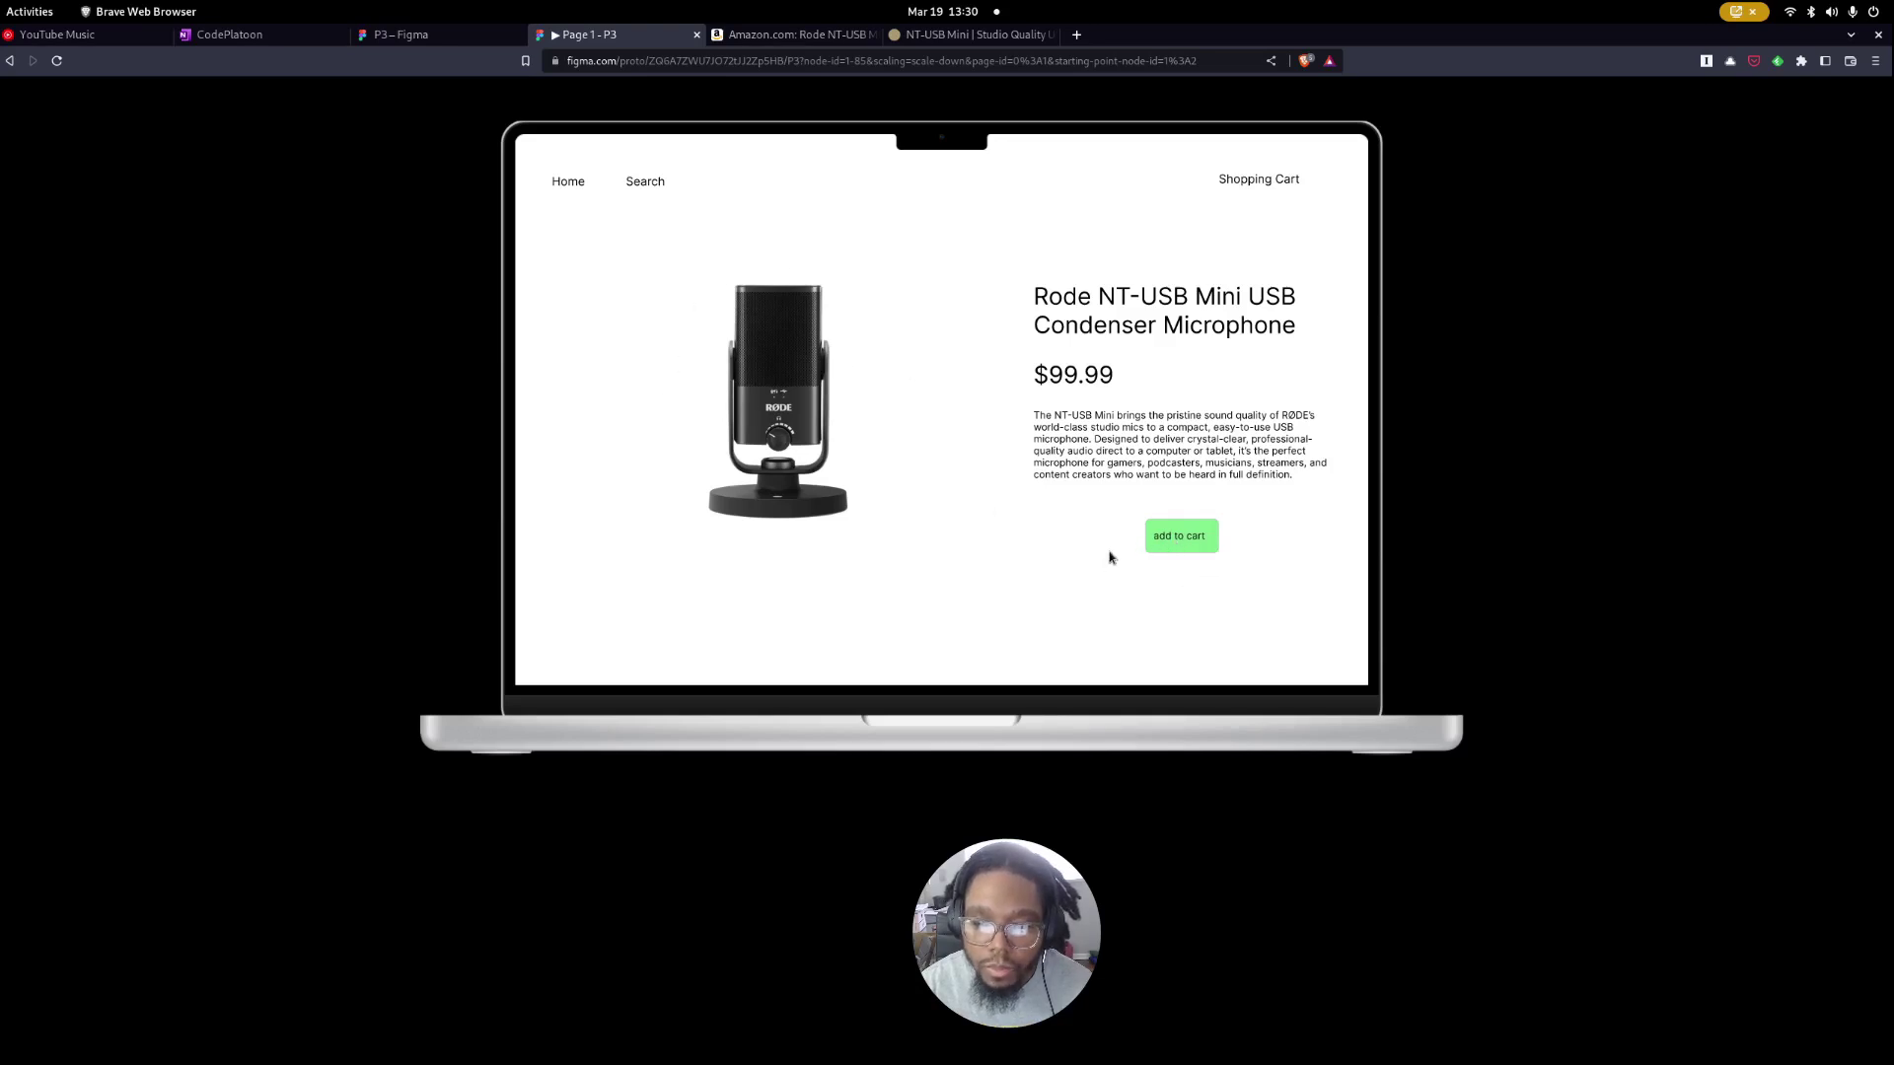
Return to the P3 design file and centre the "add to cart" text within its green button.
left_click(402, 34)
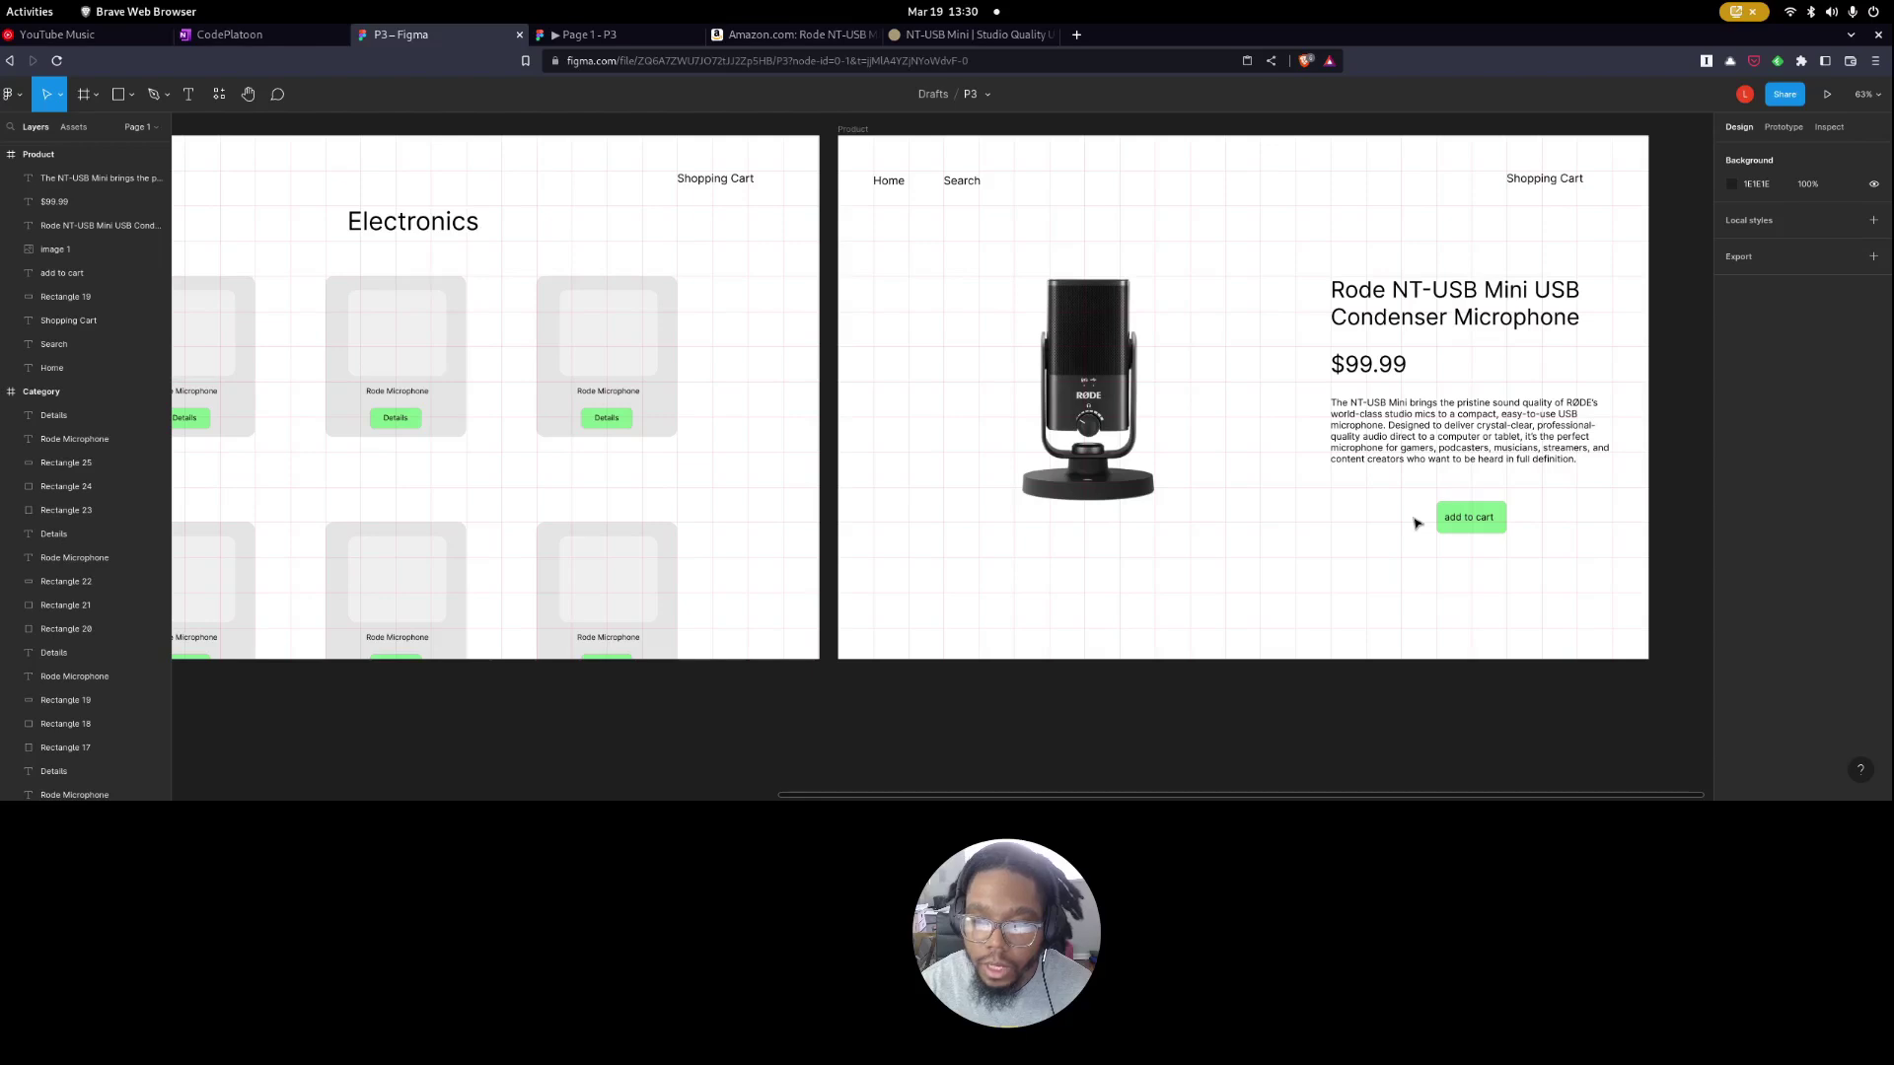
scroll(1416, 523, "right", 5)
scroll(1388, 513, "left", 3)
left_click_drag(1291, 521, 1296, 522)
left_click(1249, 539)
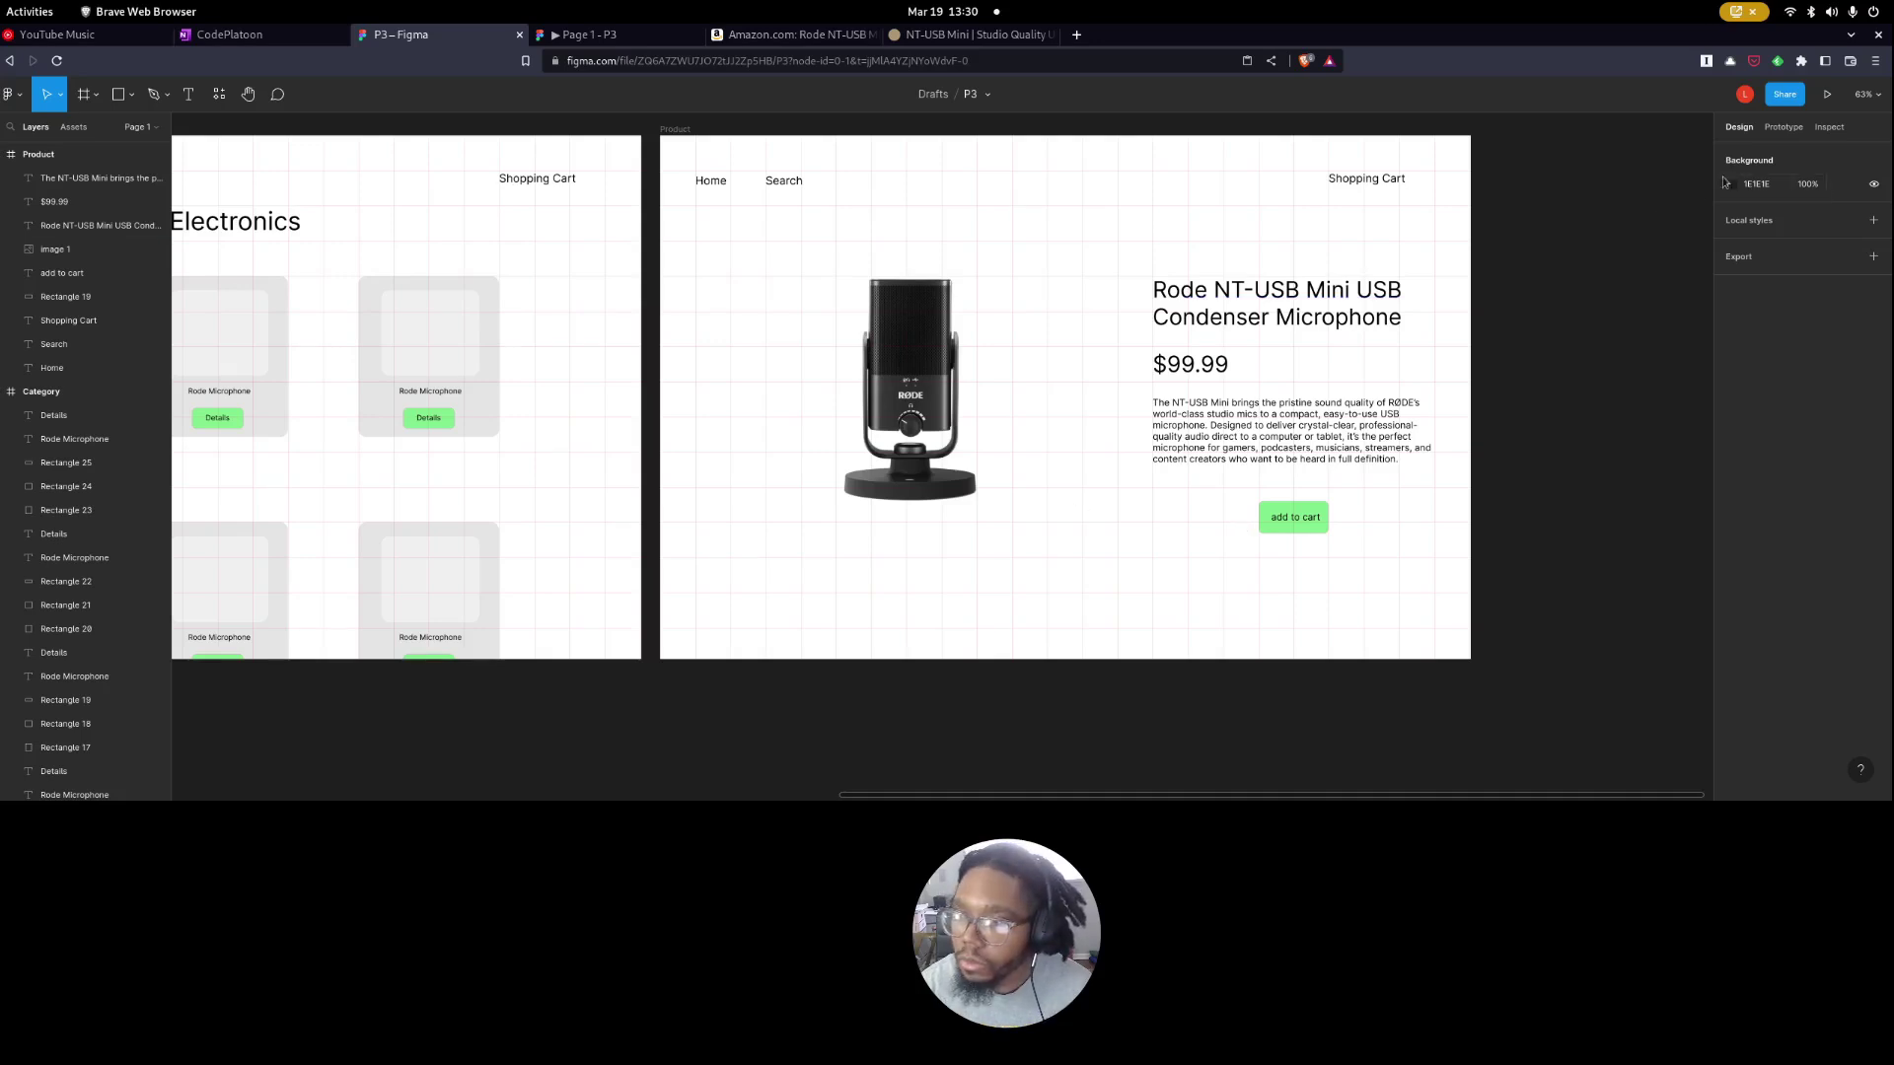
Copy a card's light grey inner rectangle beside the "add to cart" button and shrink it to about 129 × 50.
key("r")
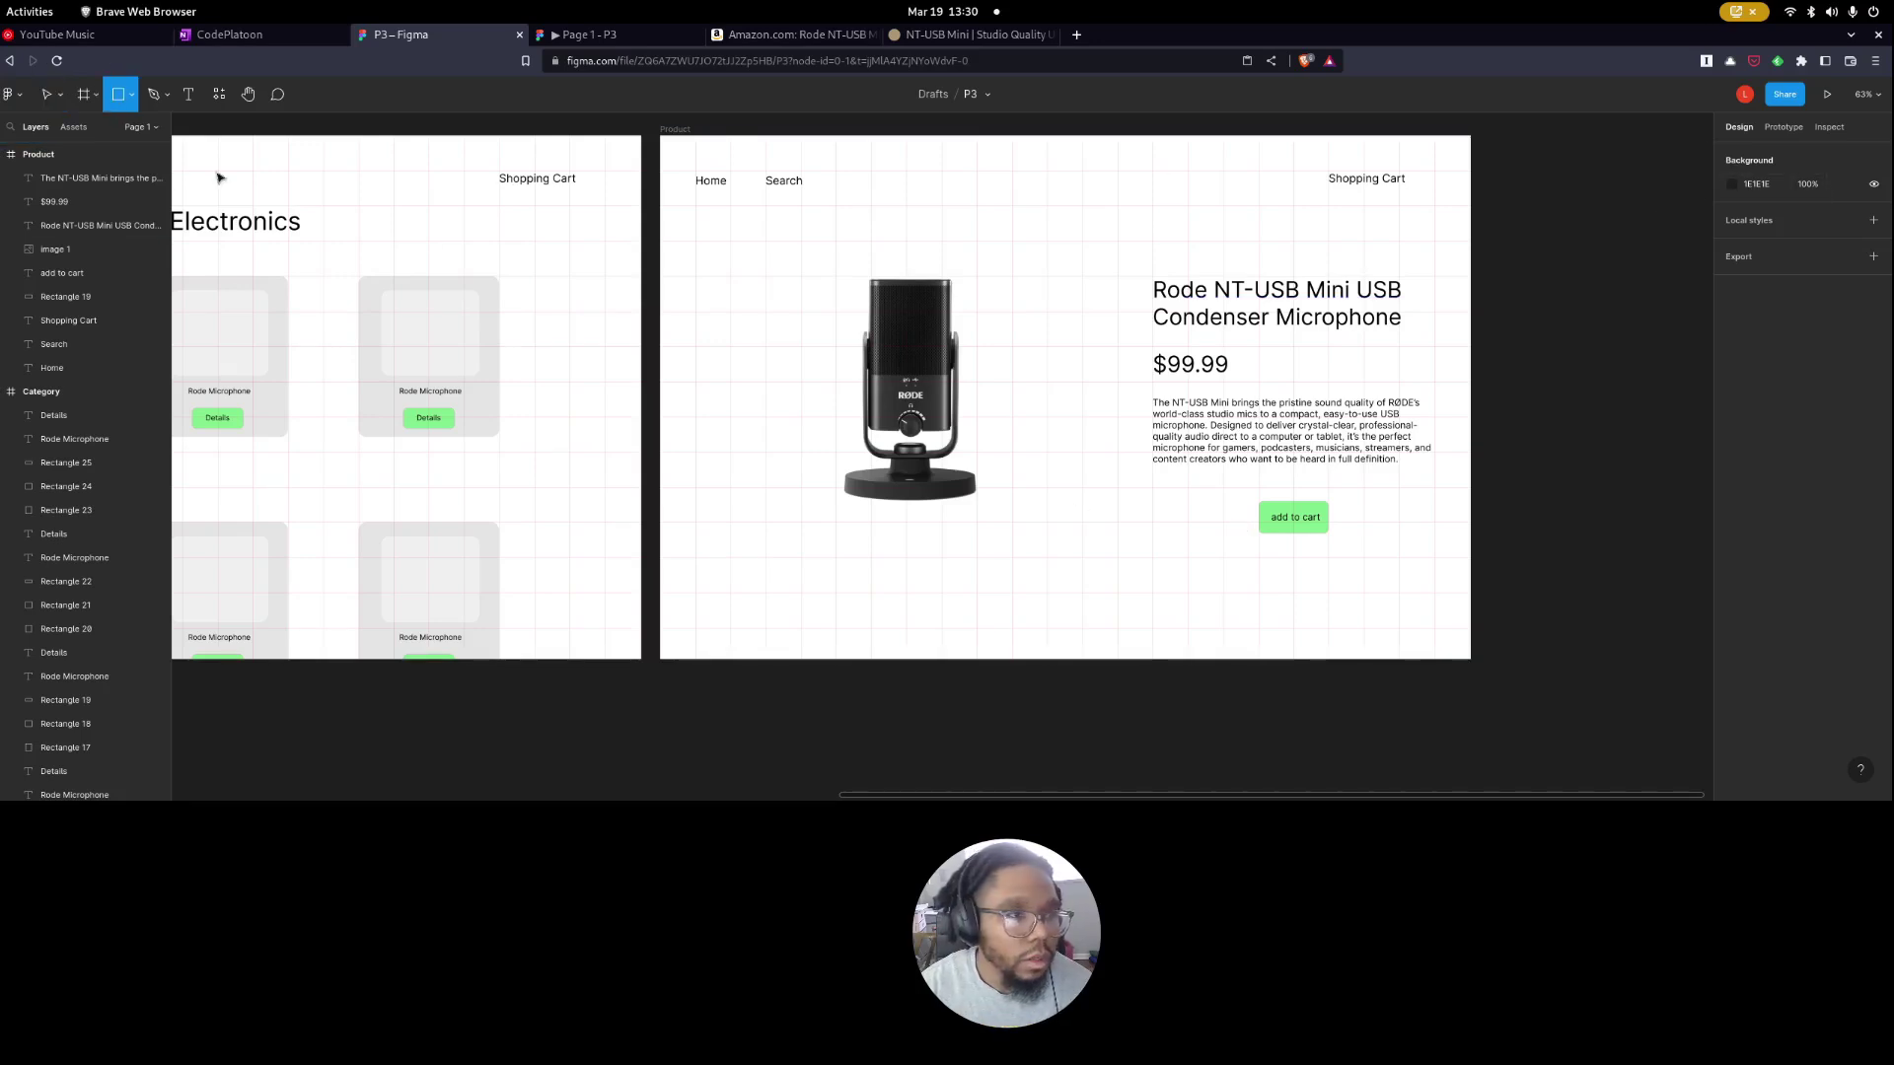
key("v")
left_click(395, 338)
left_click_drag(451, 357, 1218, 526)
left_click(1242, 574)
left_click_drag(1365, 552, 1241, 519)
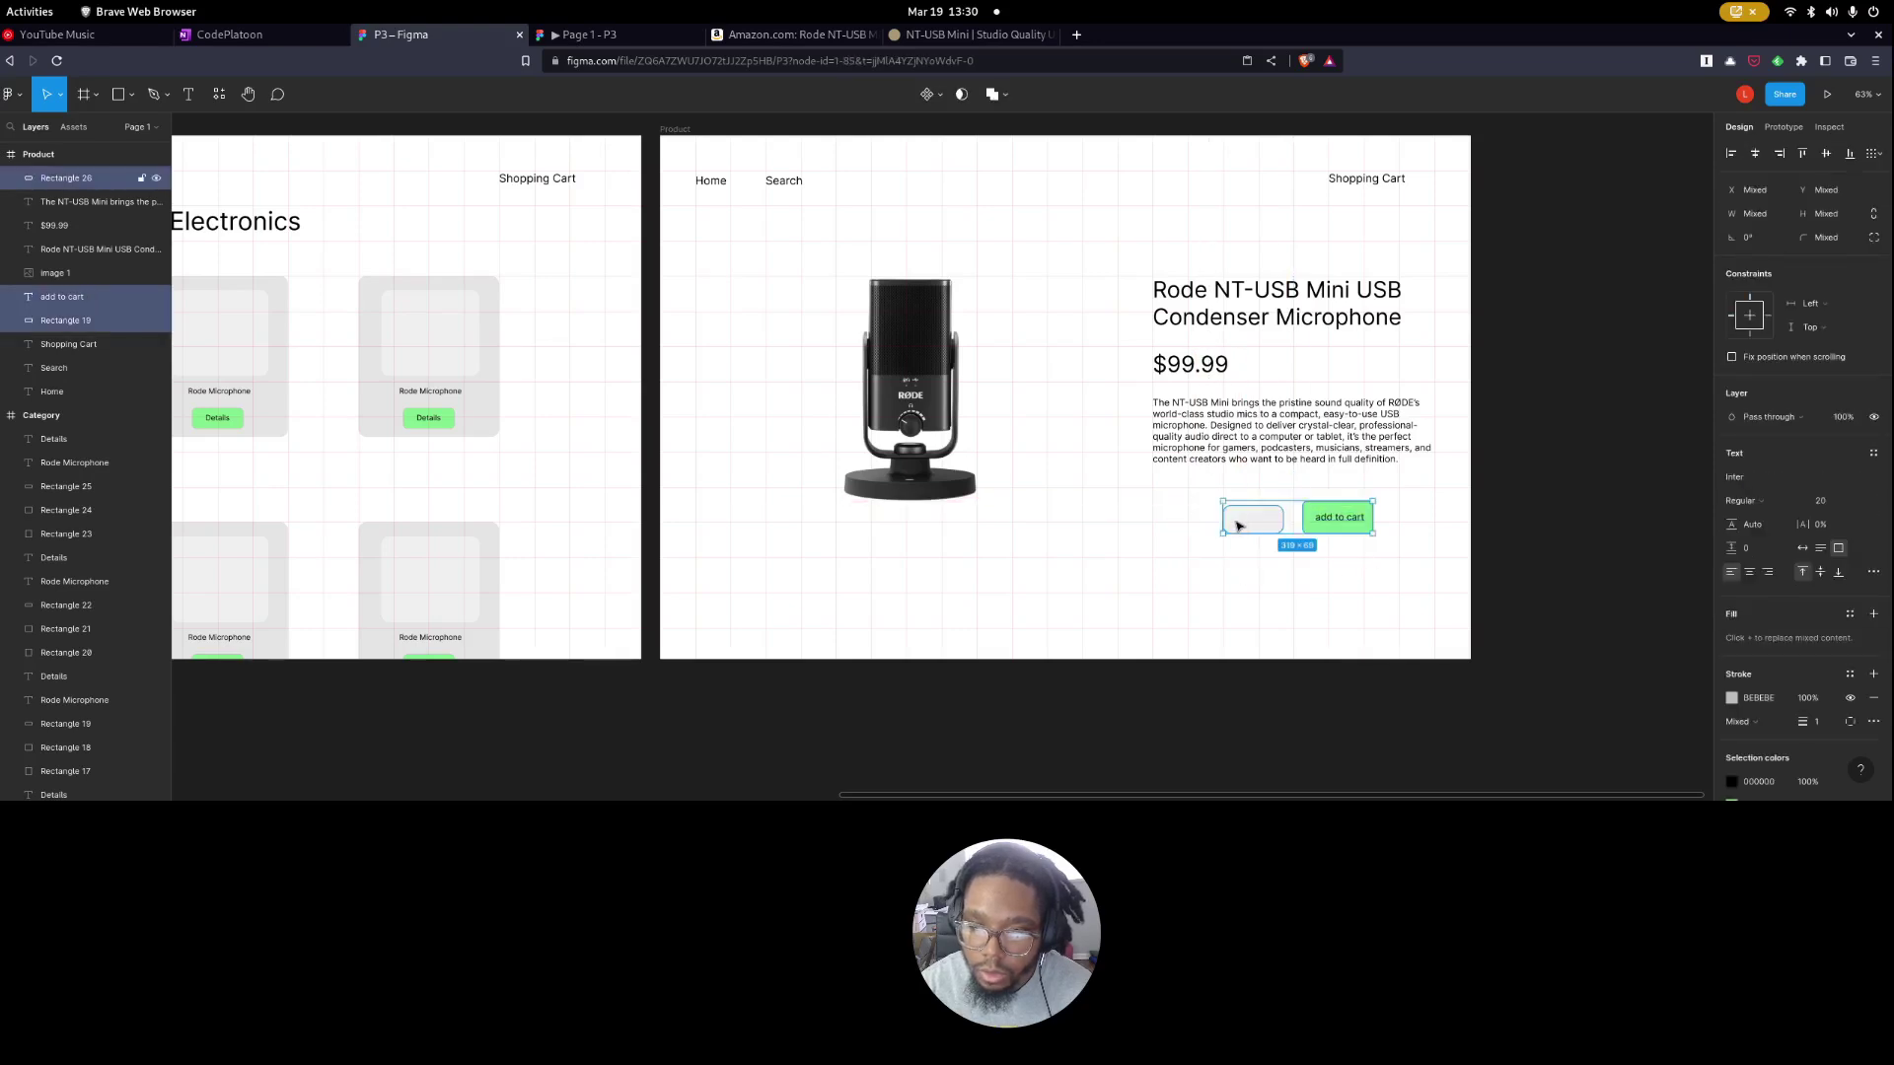
Reposition the "add to cart" button lower and place the small grey box directly above it.
scroll(1243, 575, "up", 3)
left_click(1073, 511)
mouse_move(1073, 510)
left_mouse_down()
mouse_move(1097, 547)
mouse_move(1073, 496)
mouse_move(1105, 472)
mouse_move(1039, 517)
left_mouse_up()
left_click_drag(1211, 557, 1115, 566)
left_click(1030, 511)
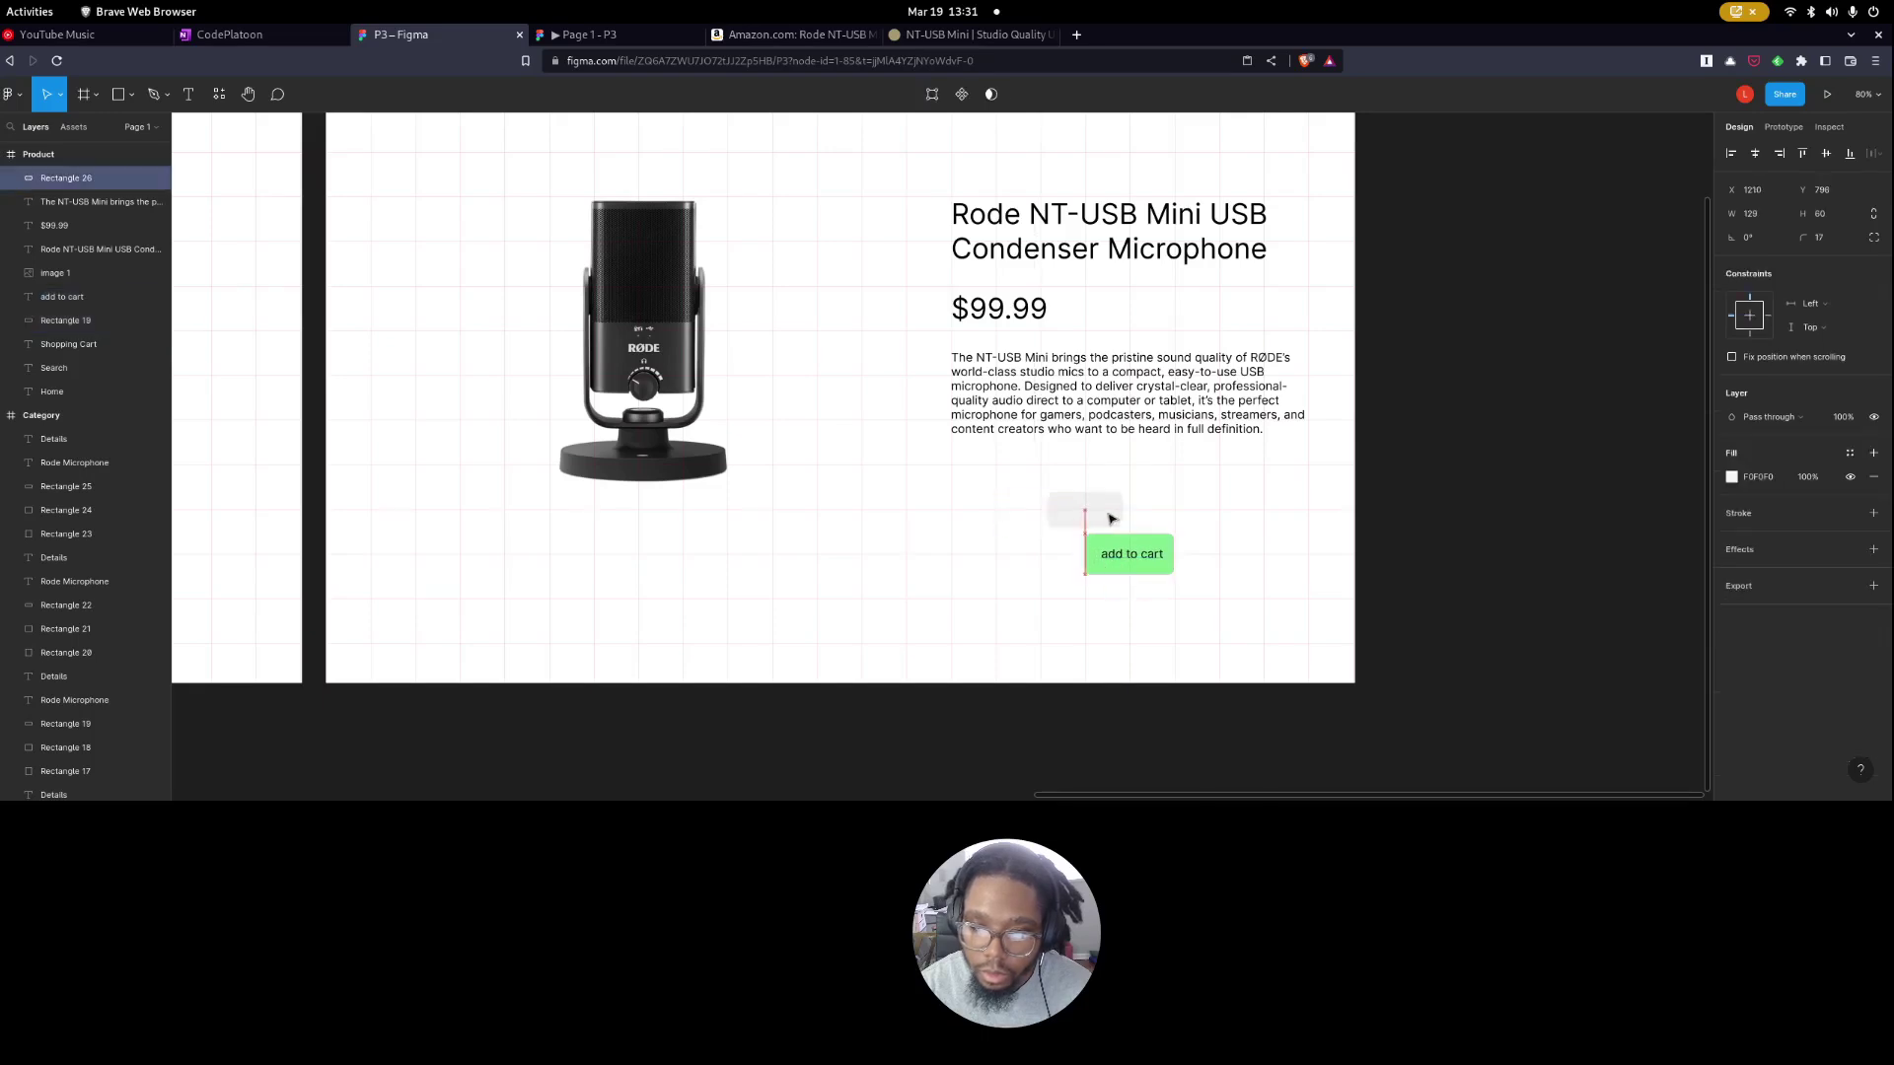
left_click_drag(1026, 509, 1155, 510)
Add the text "1" to the grey box, reduce its text frame to about 23 × 18 and move it to the middle.
left_click(189, 94)
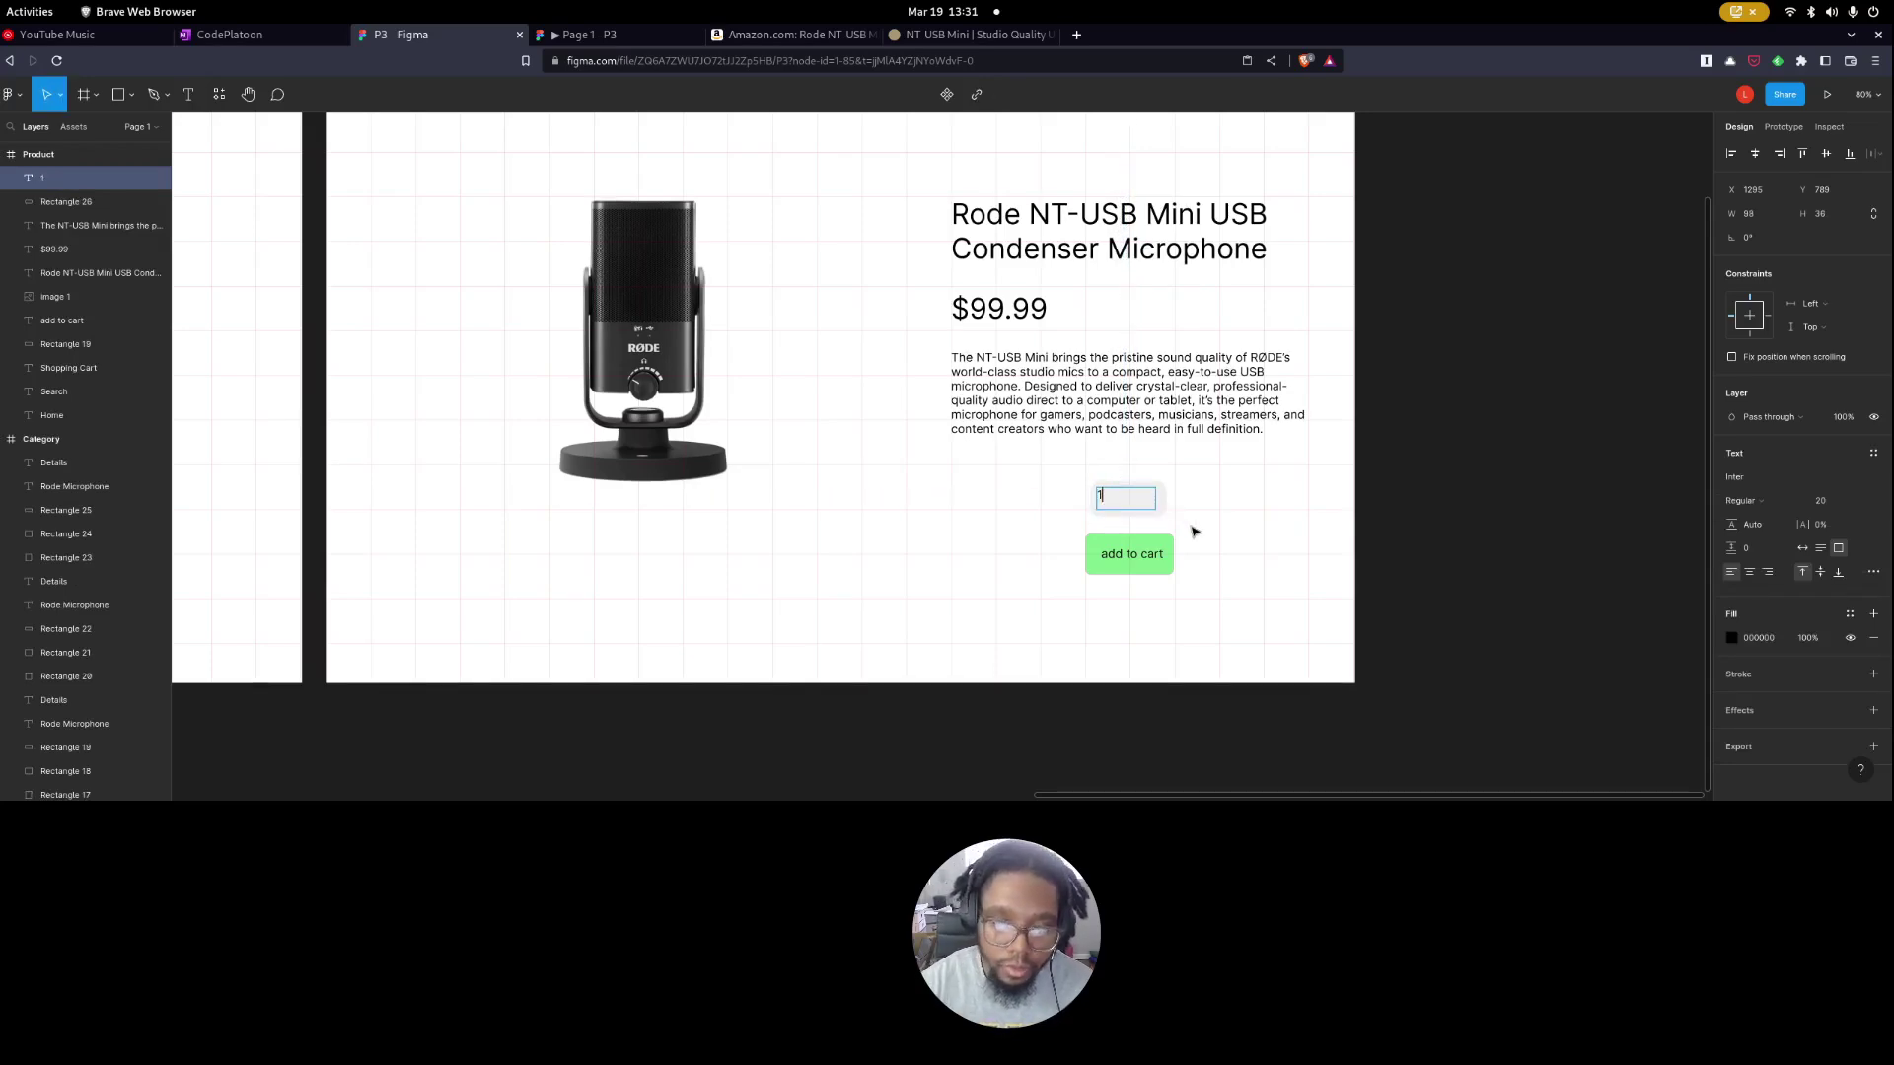
key("Escape")
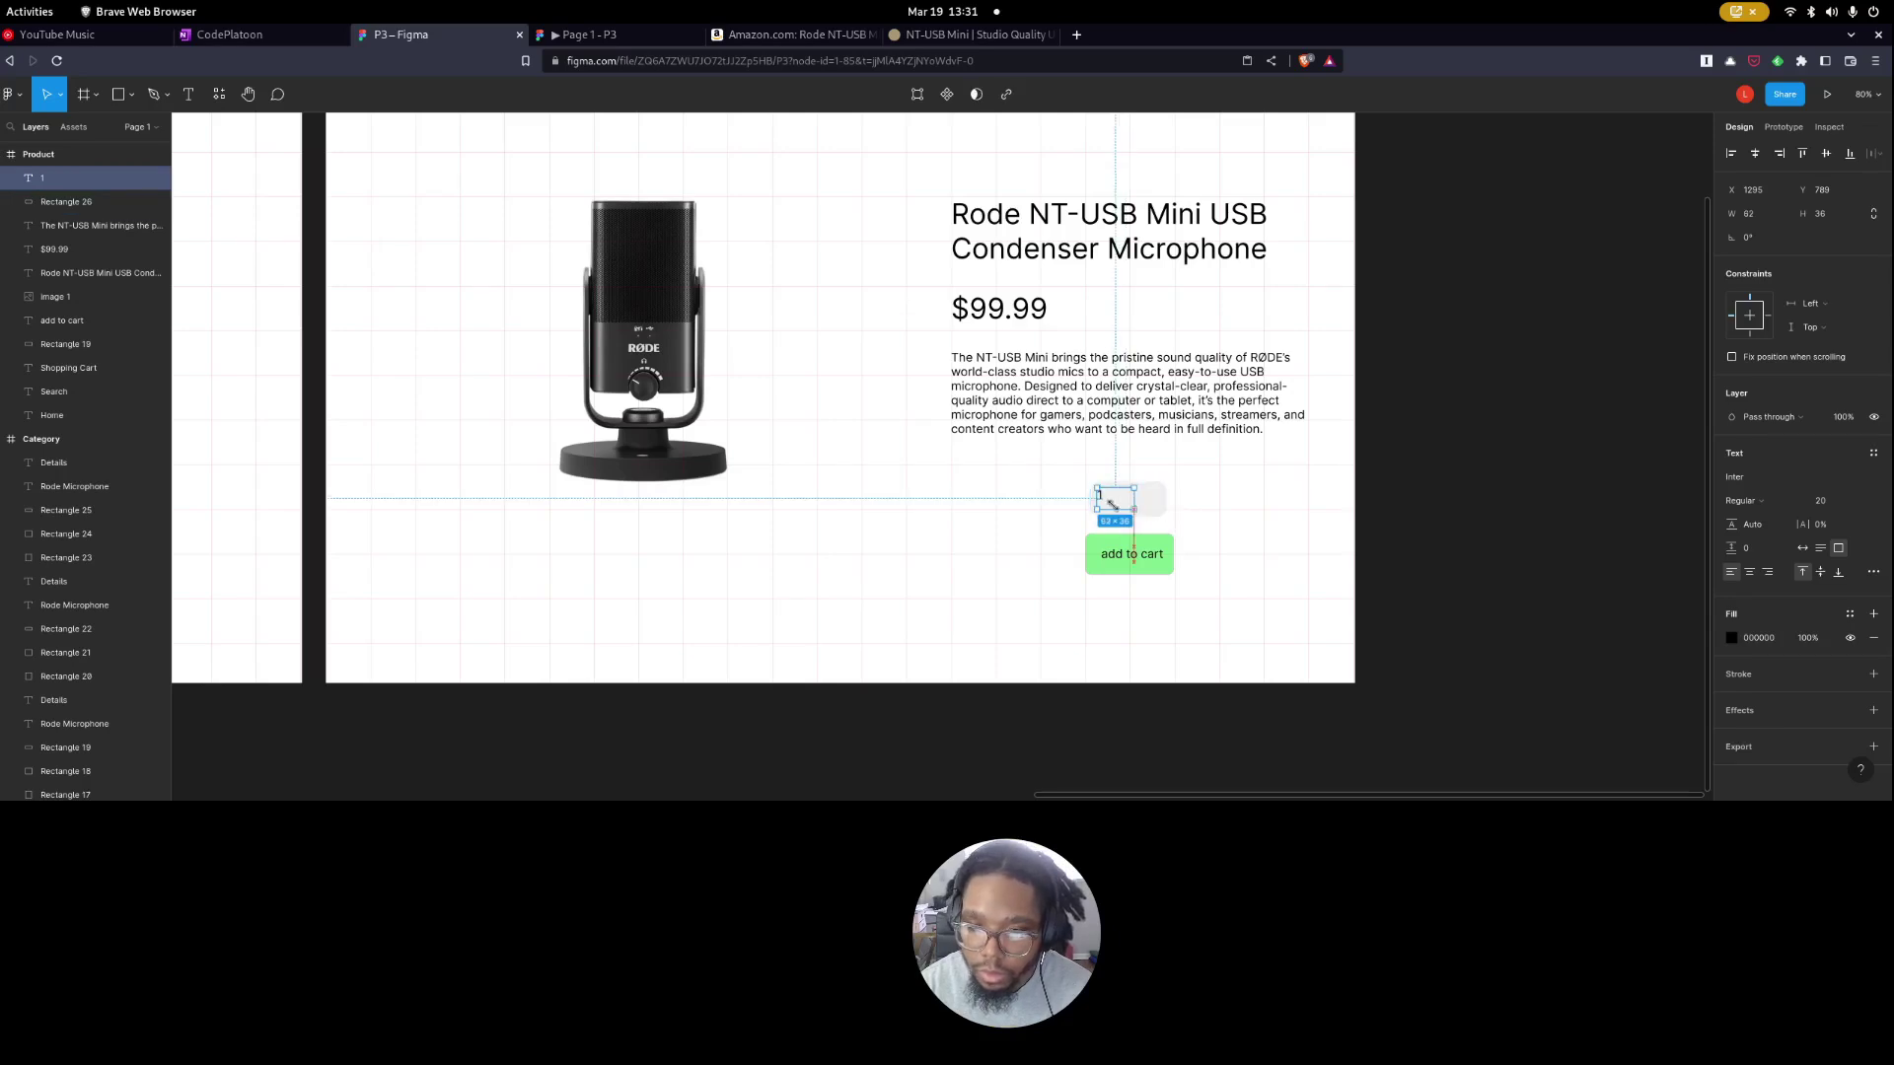
left_click_drag(1105, 496, 1131, 501)
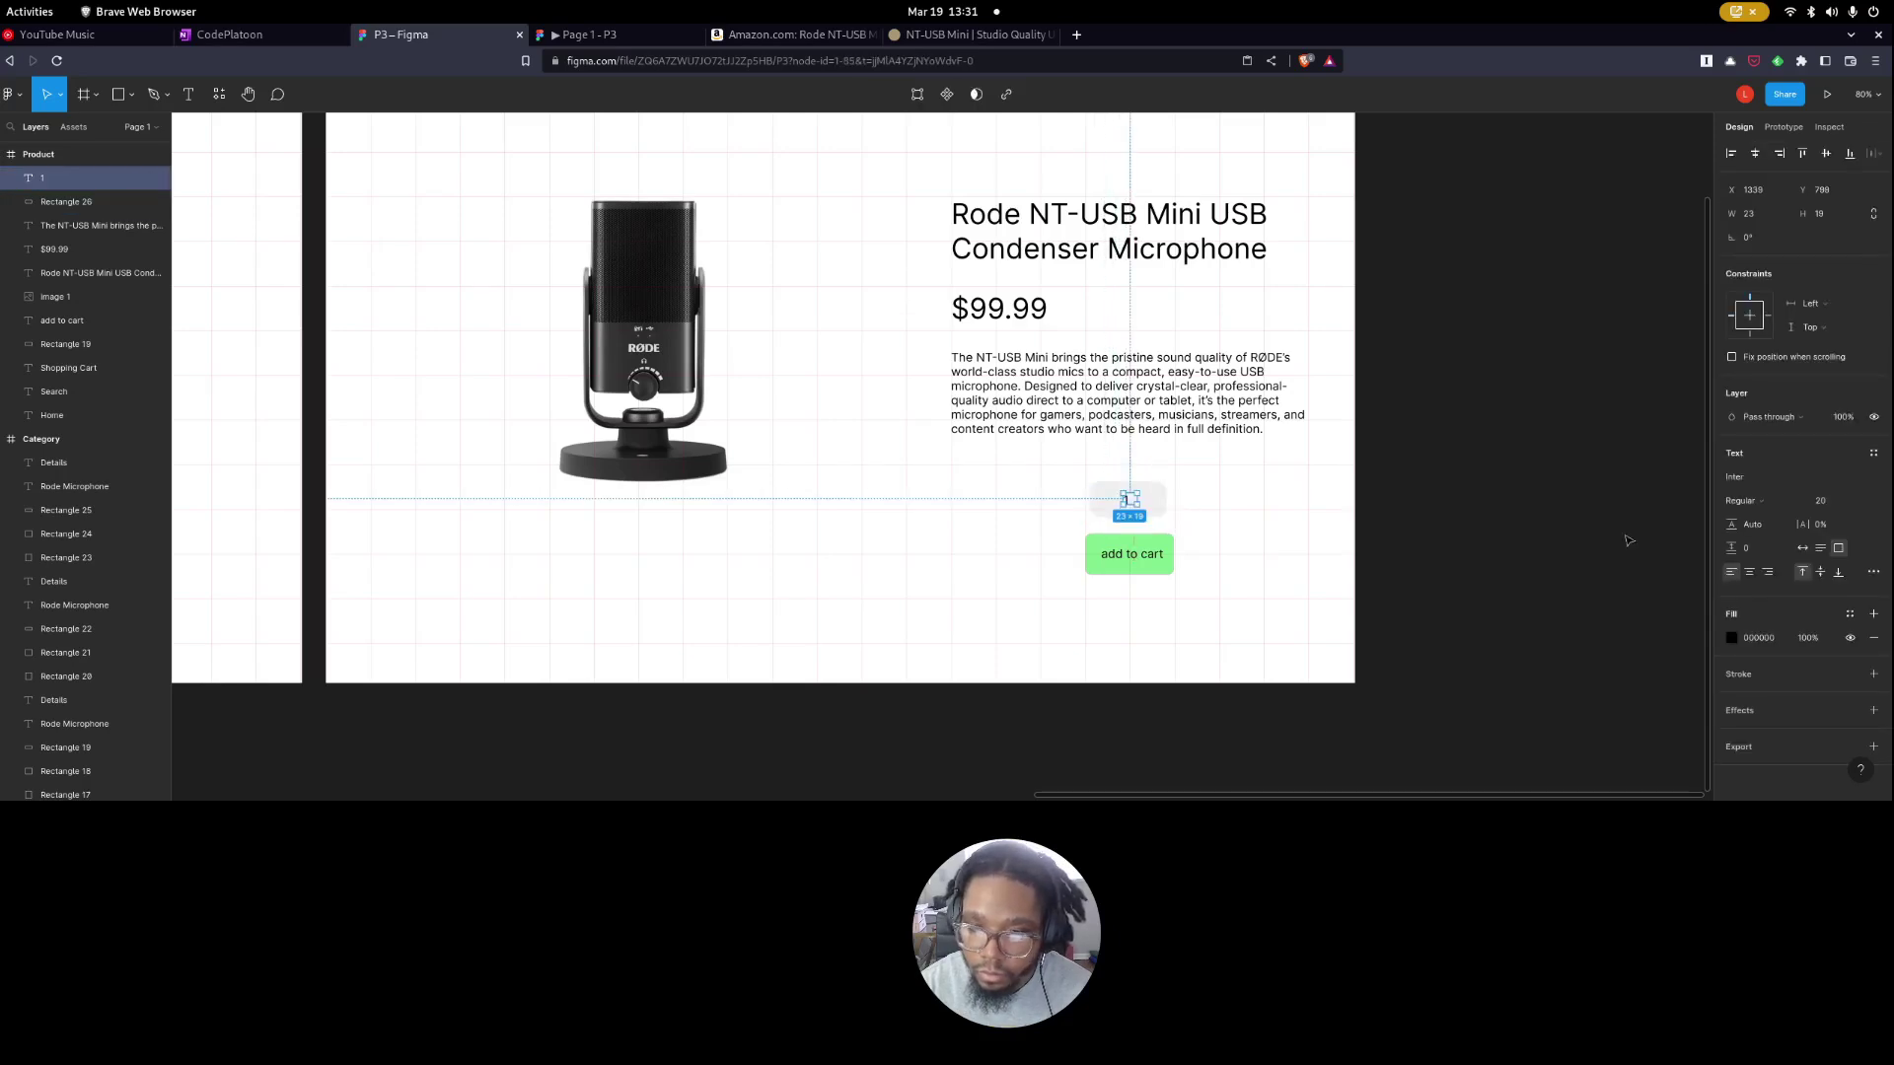
Enlarge the "1" and centre it in the grey quantity box, and give the box a thin dark outline.
left_click(1851, 495)
left_click(1834, 552)
left_click(1489, 571)
left_click_drag(1111, 506, 1128, 494)
left_click(1259, 604)
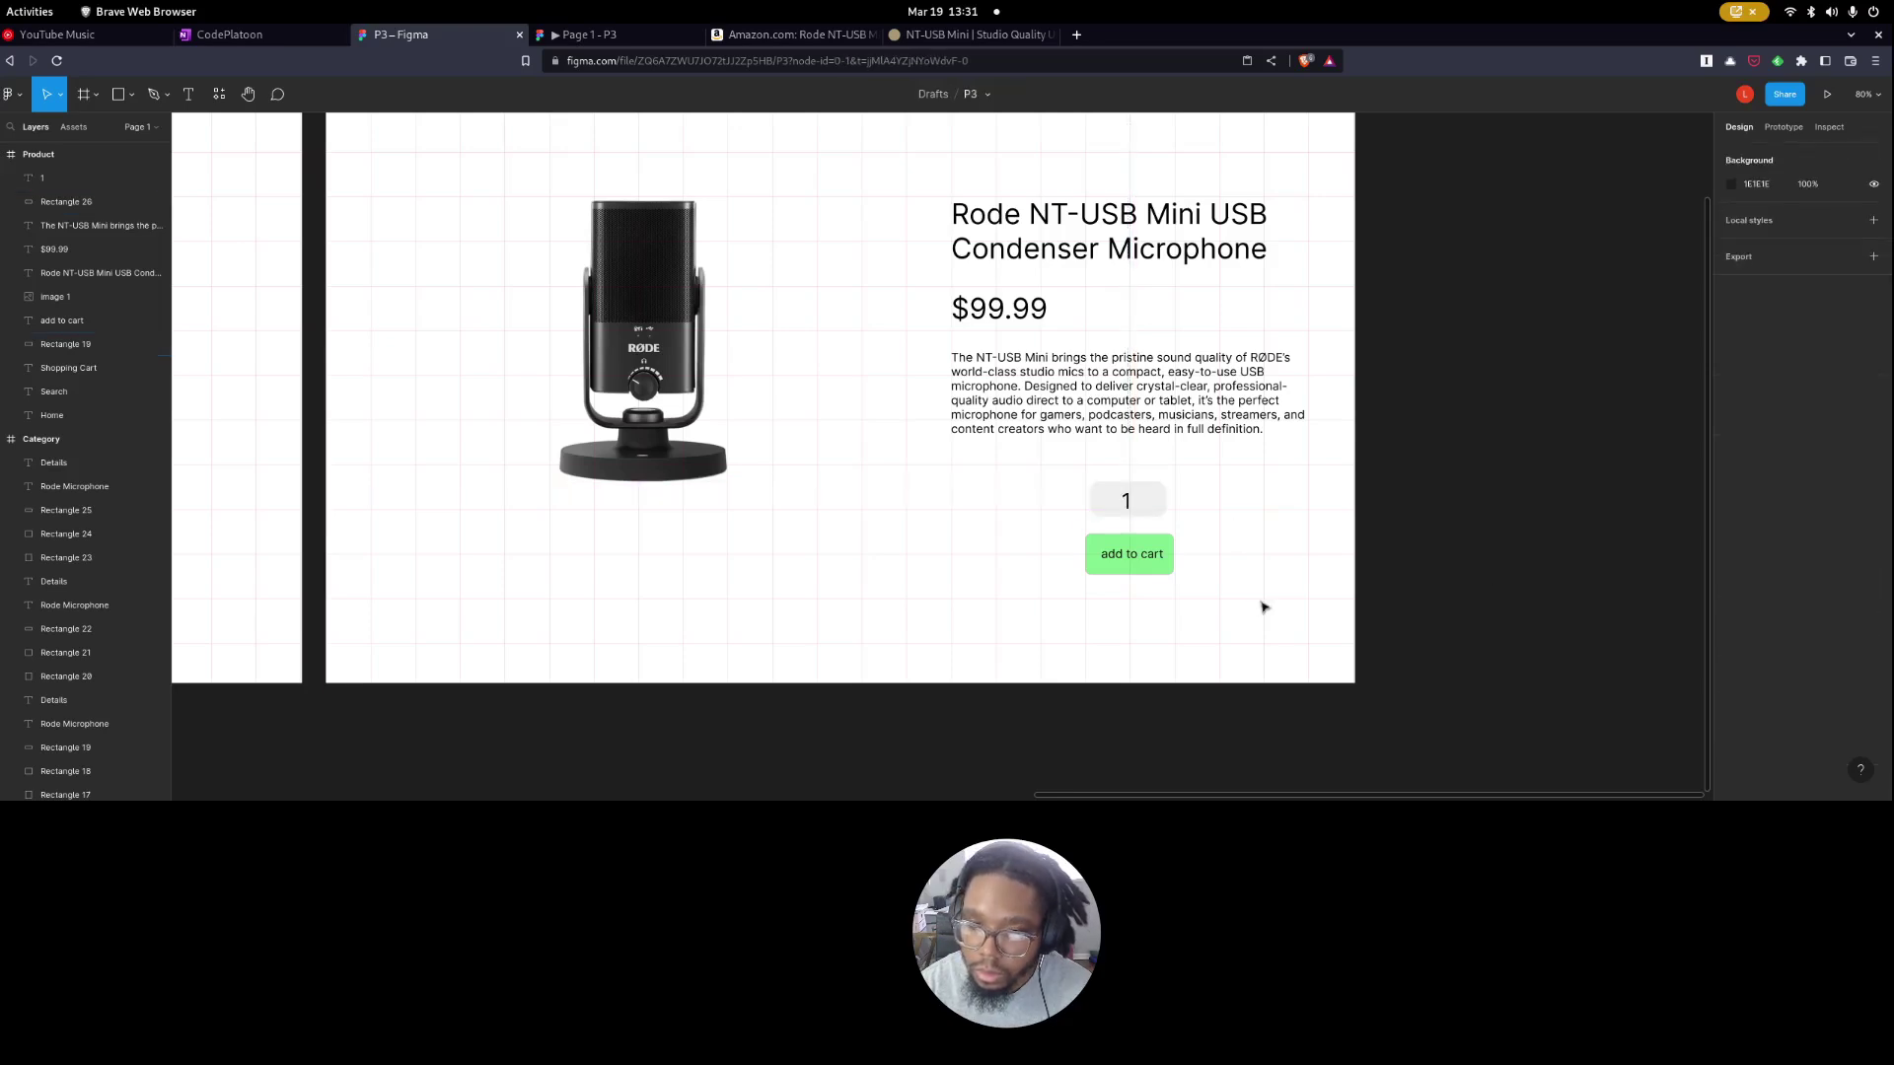
left_click(1162, 521)
left_click(1410, 553)
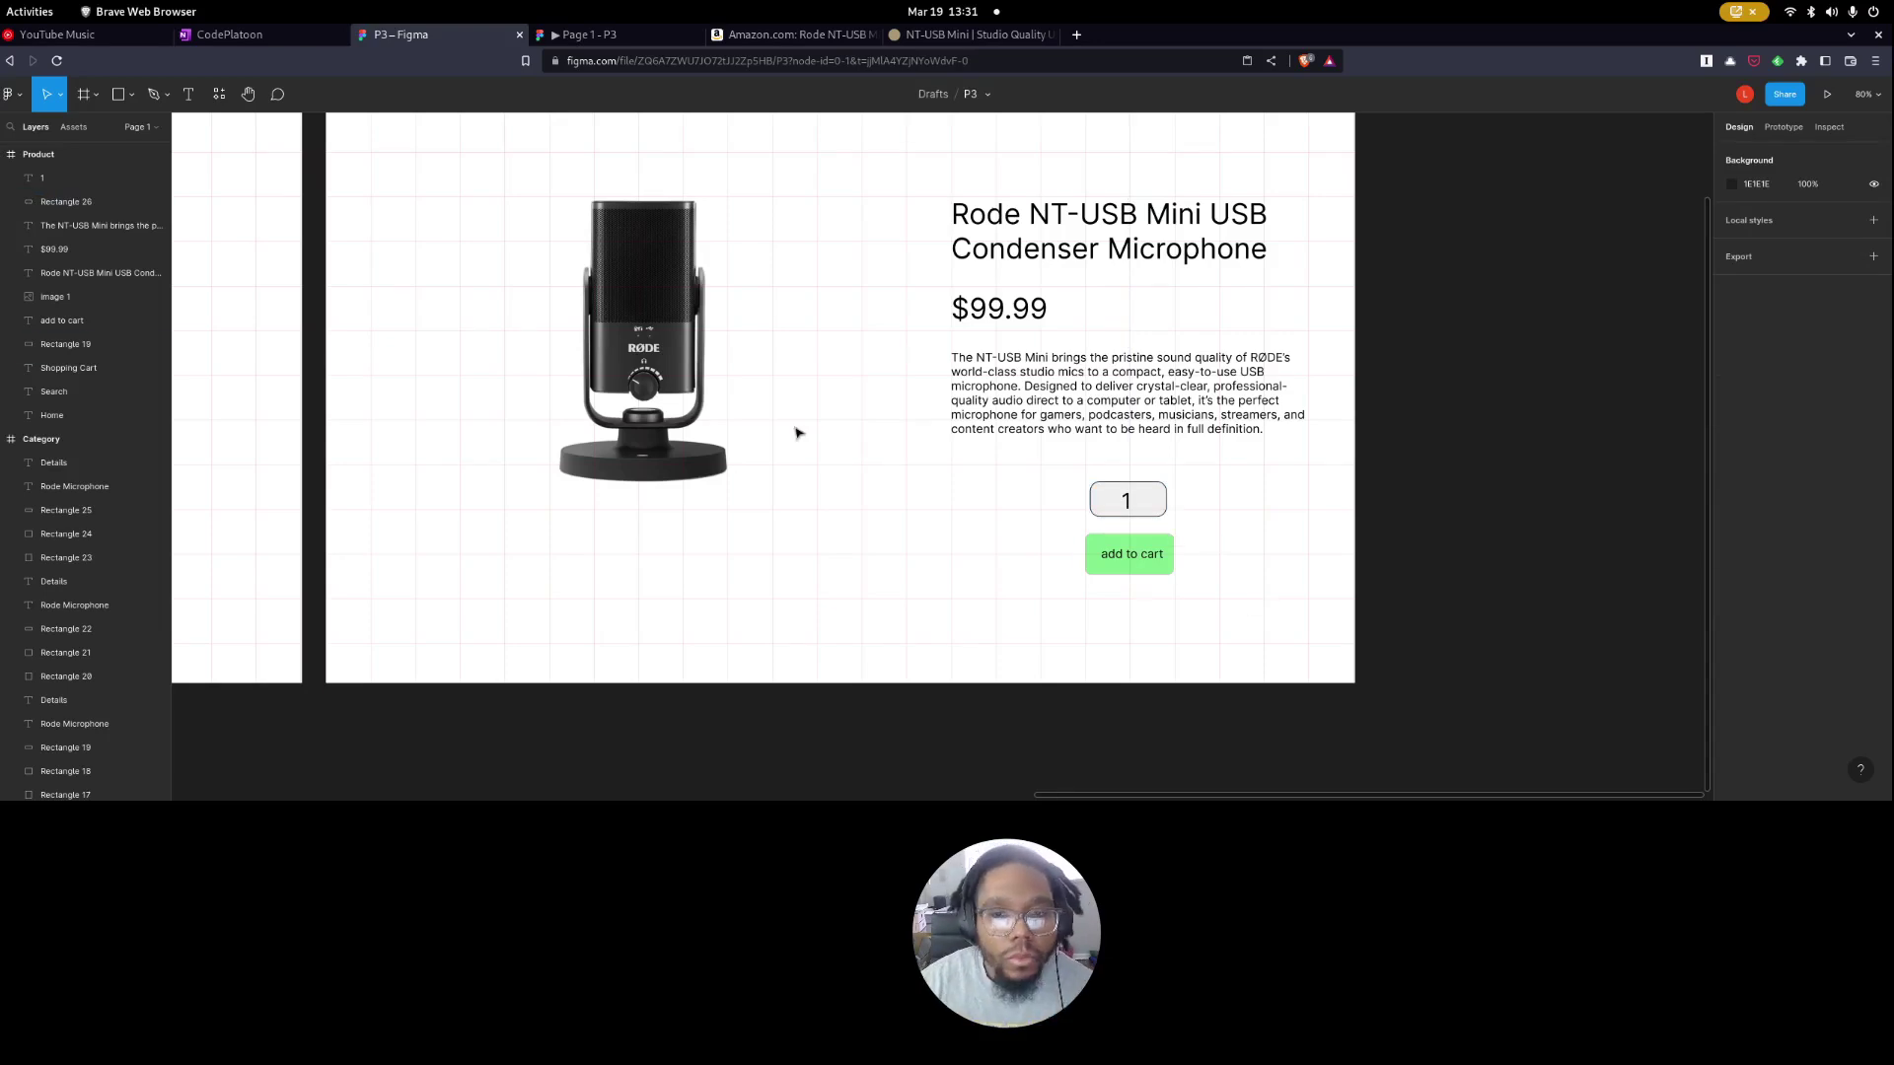
Switch to the README in Typora and check the Individual Product Page requirements against the mockup.
scroll(735, 414, "down", 5)
scroll(735, 415, "up", 3)
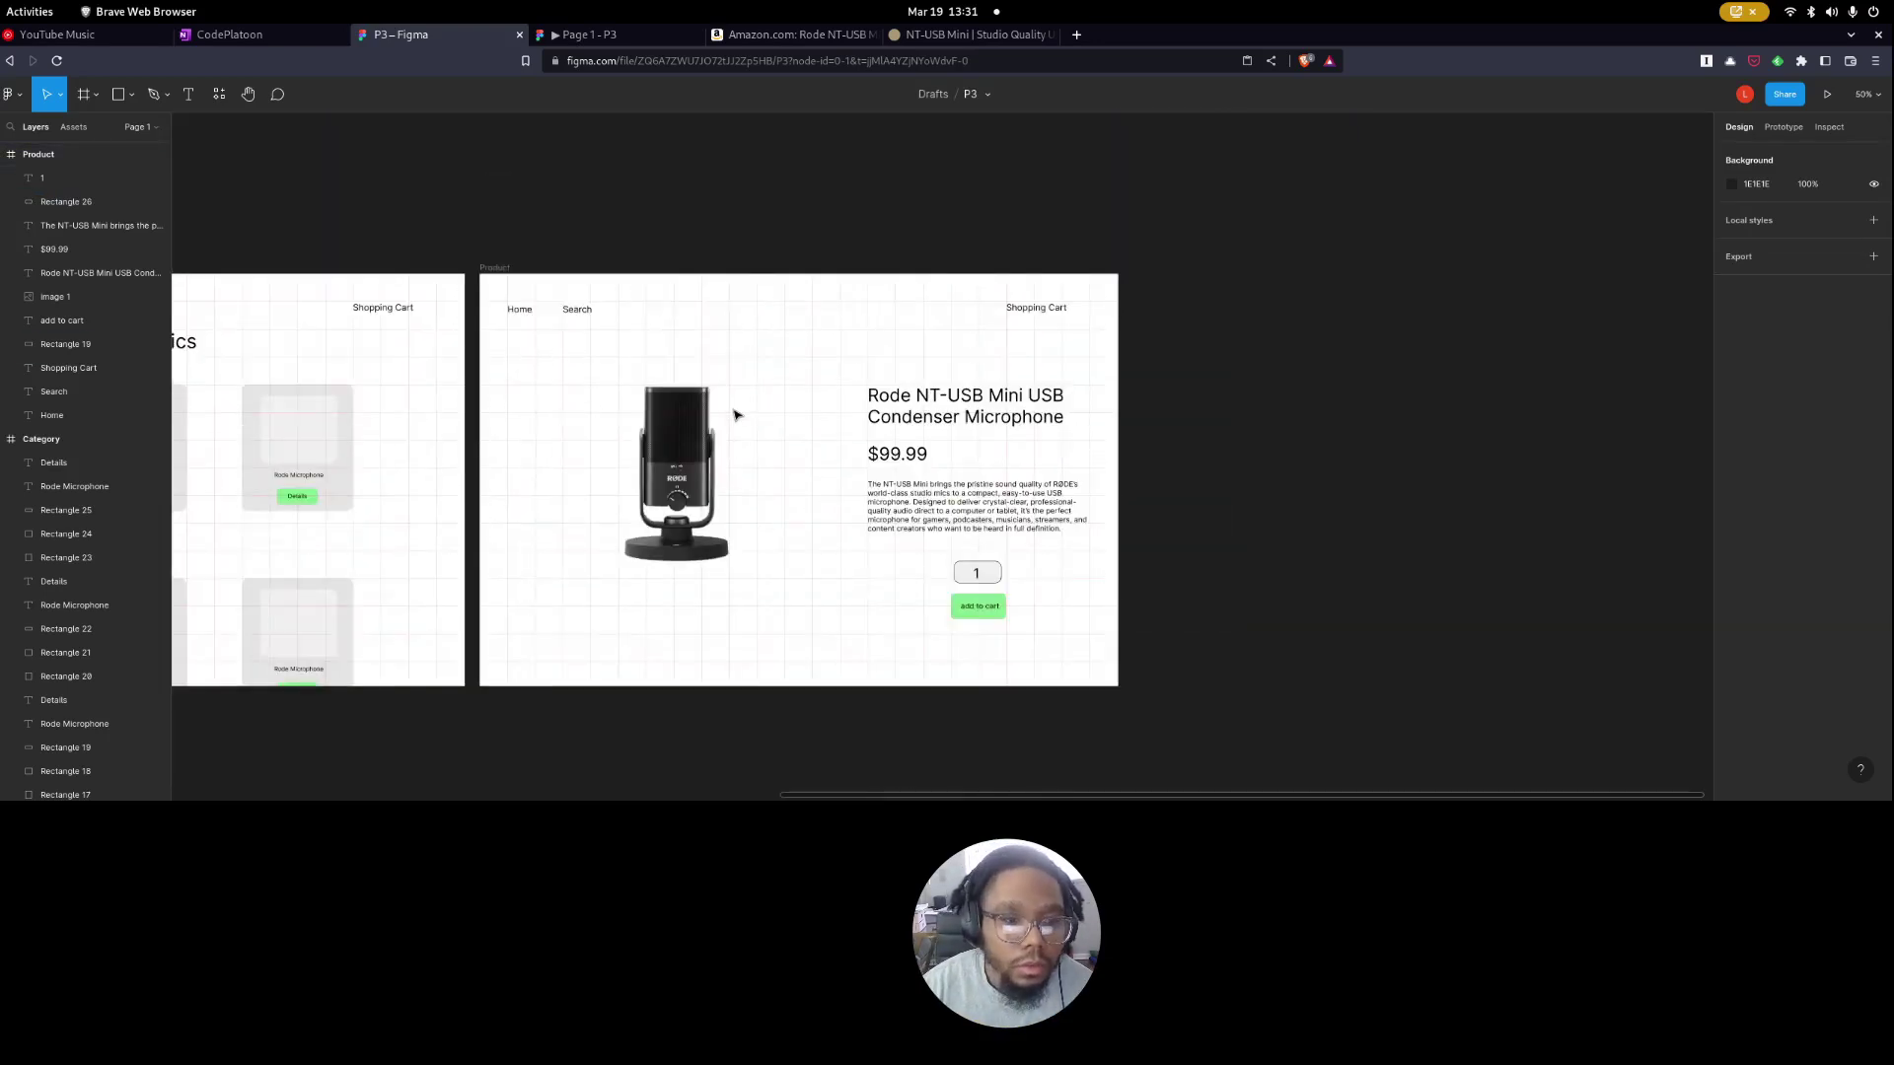
scroll(731, 411, "left", 2)
key("alt+Tab")
key("alt+Tab")
key("alt+Tab")
scroll(418, 499, "down", 6)
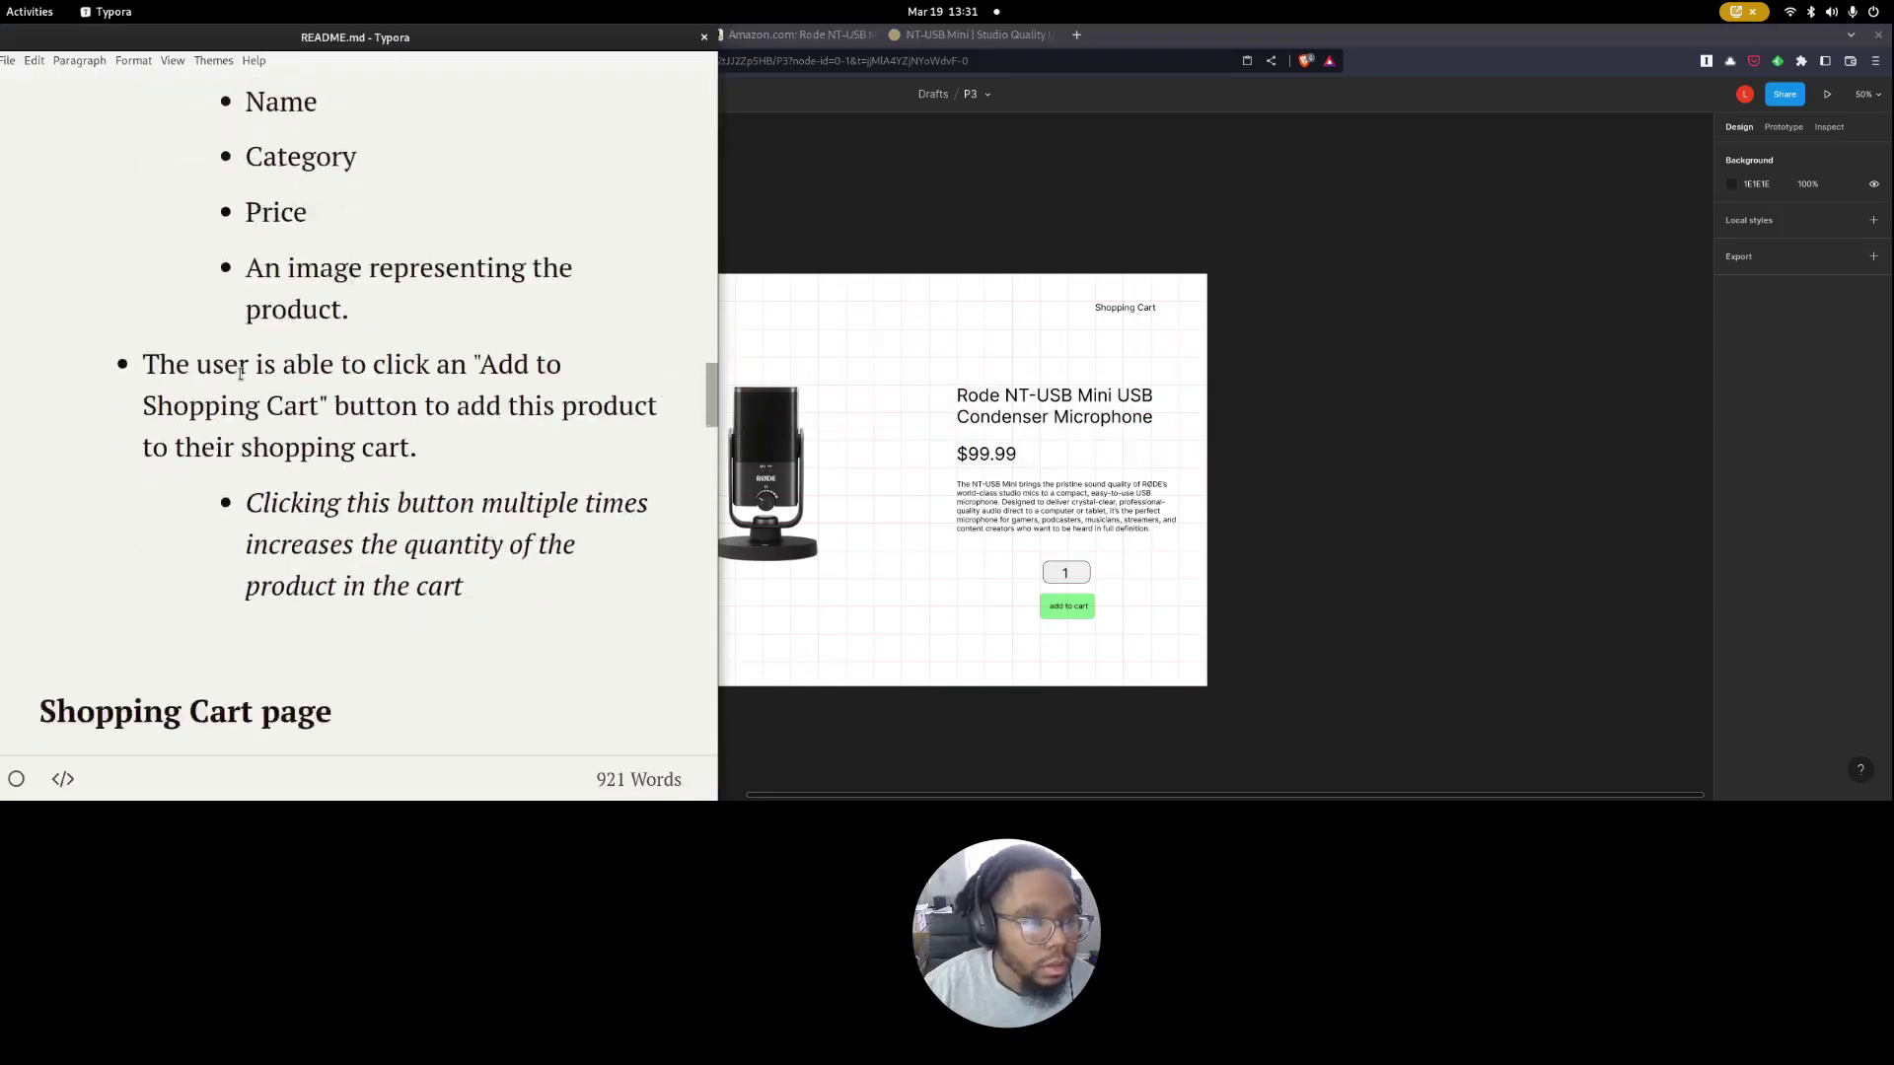
scroll(287, 490, "up", 2)
scroll(296, 444, "up", 6)
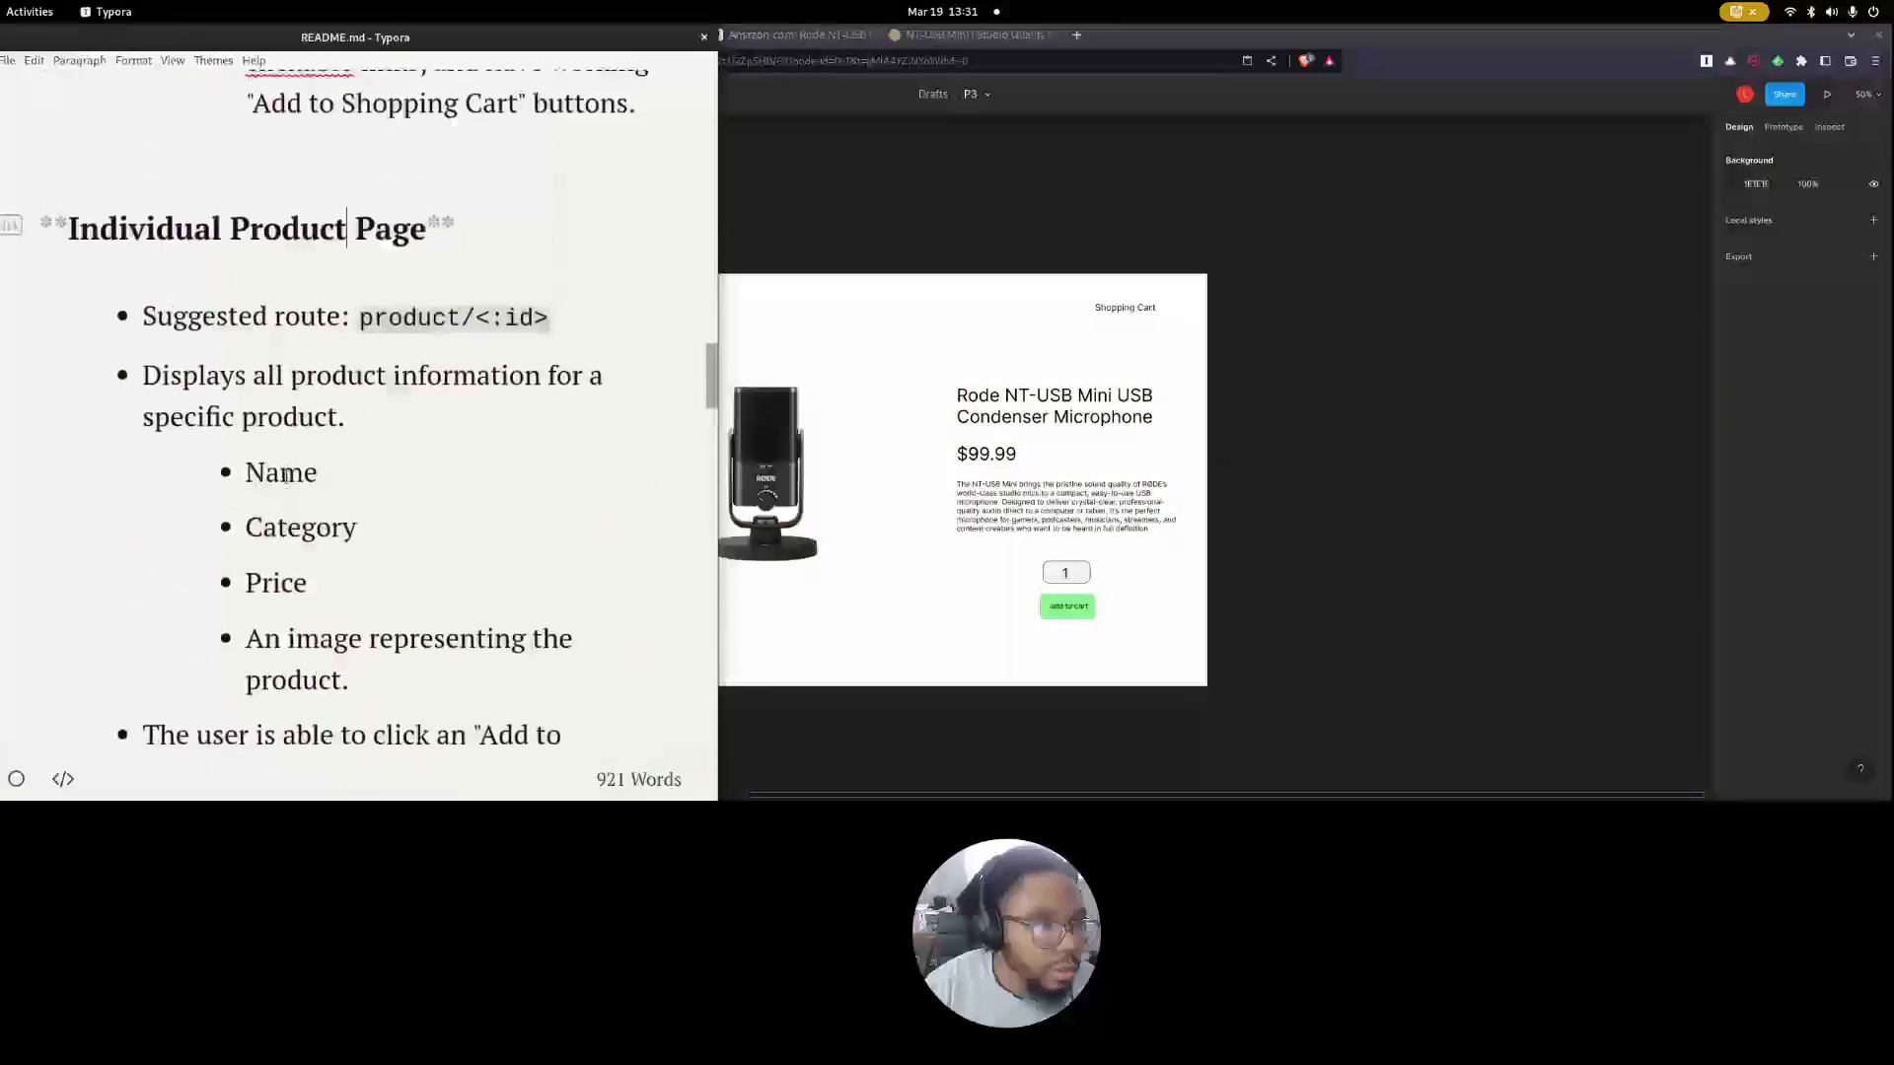
left_click(305, 379)
left_click_drag(187, 321, 557, 322)
left_click(527, 323)
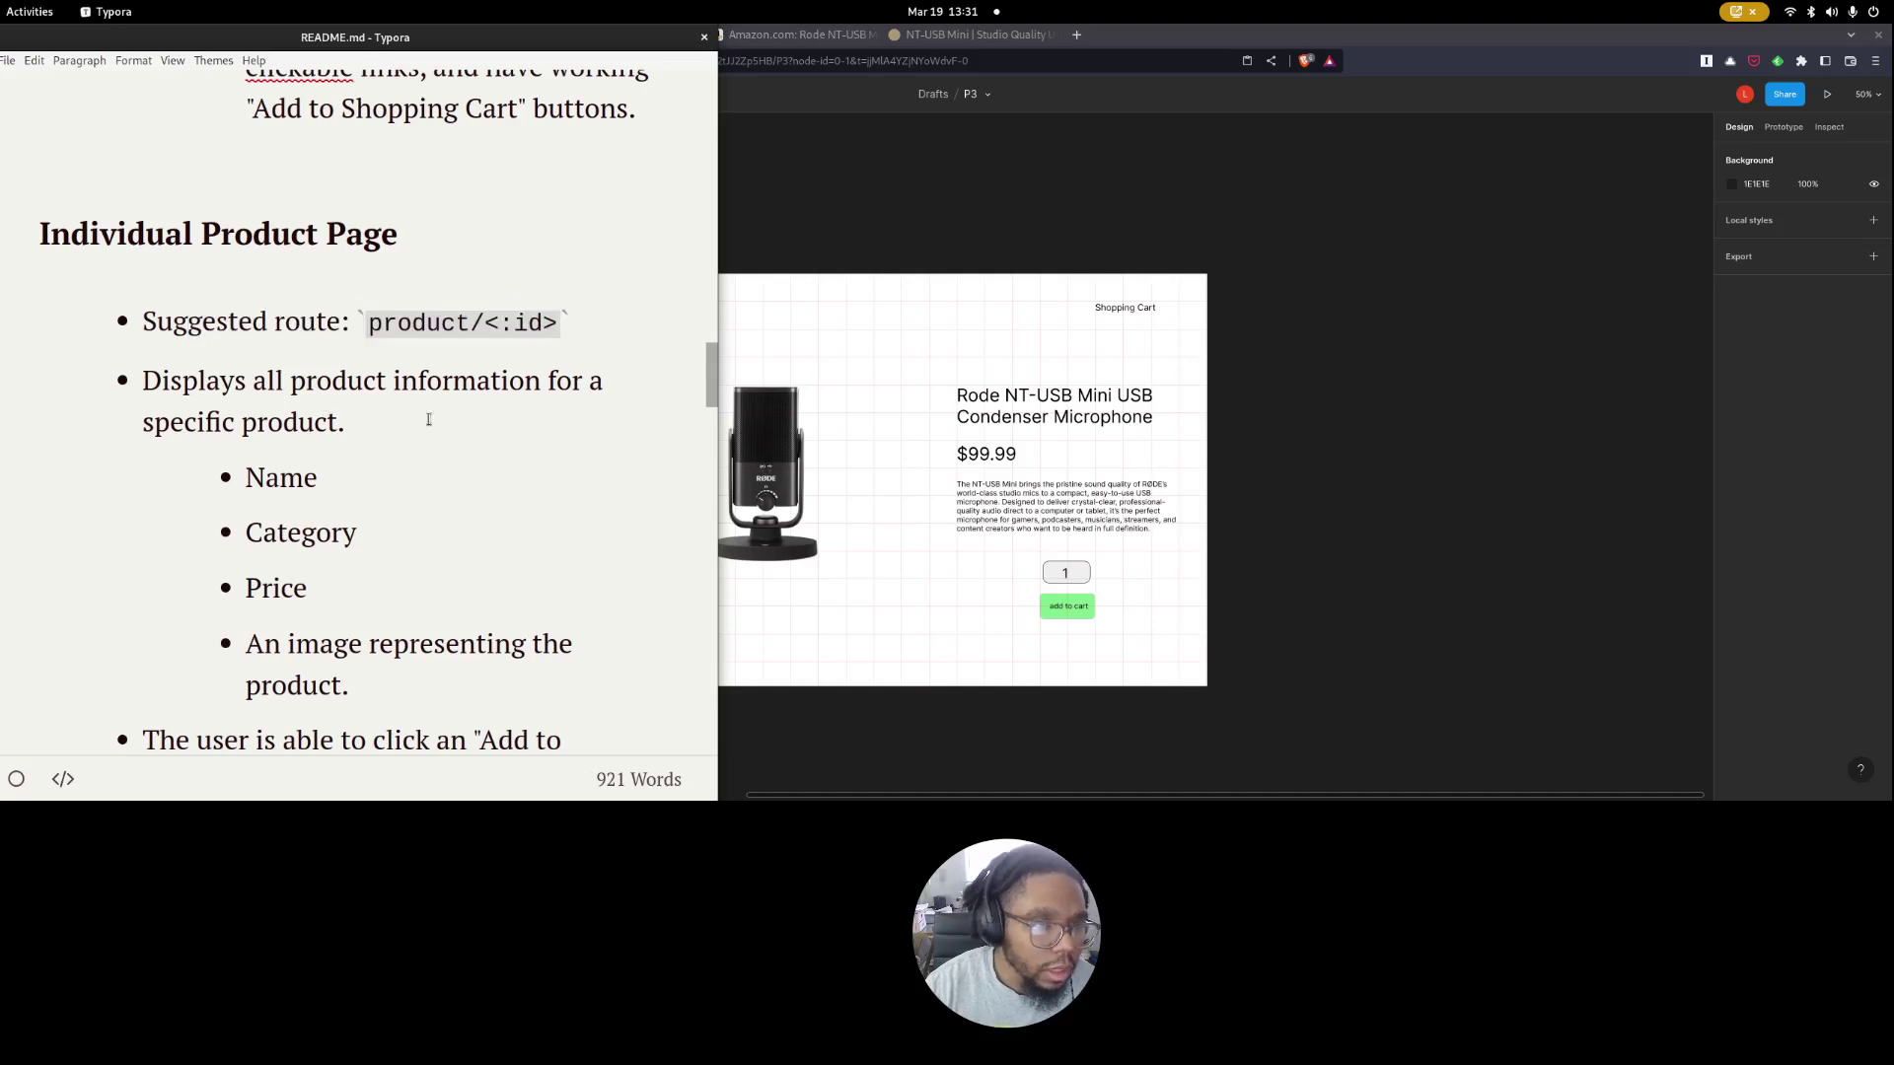
left_click(296, 483)
scroll(304, 540, "down", 1)
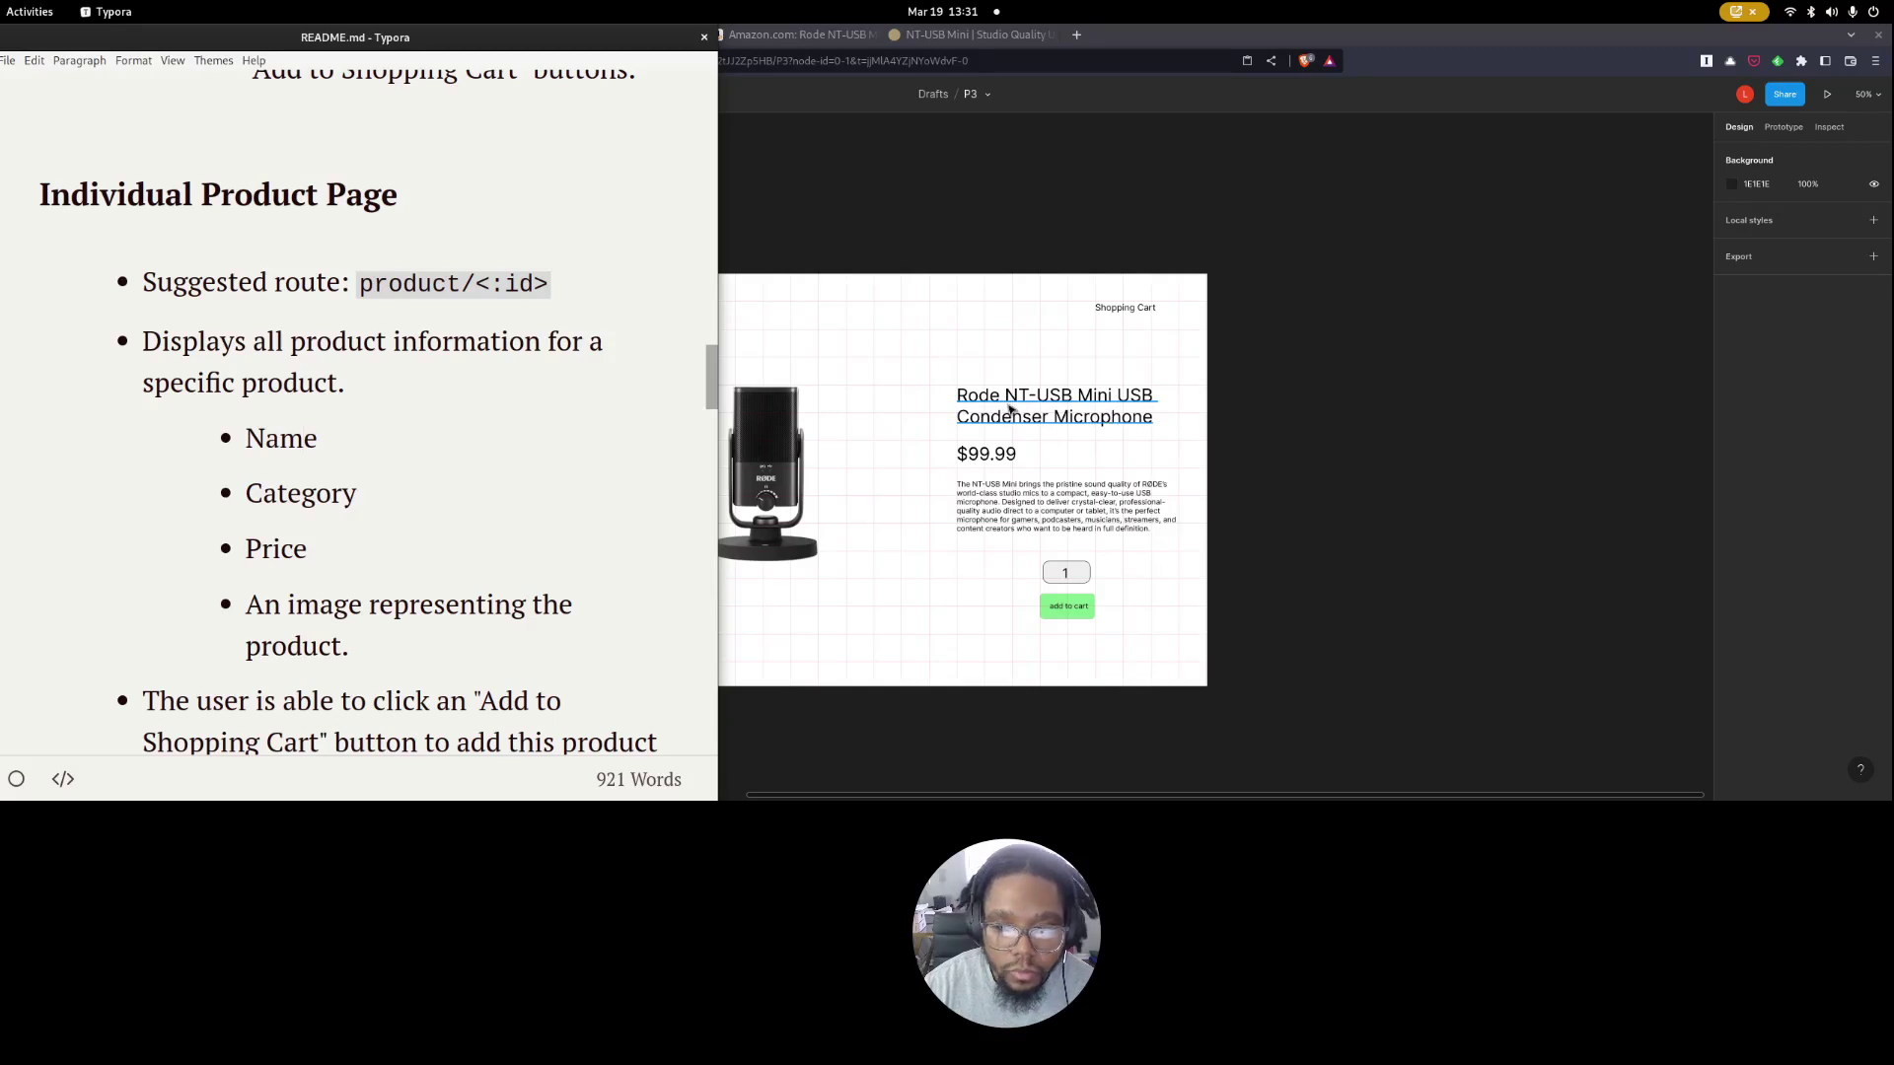
double_click(301, 493)
Back in Figma, copy the "Electronics" heading from the Category page to just above the product name.
key("alt+Tab")
scroll(690, 474, "left", 3)
left_click(523, 345)
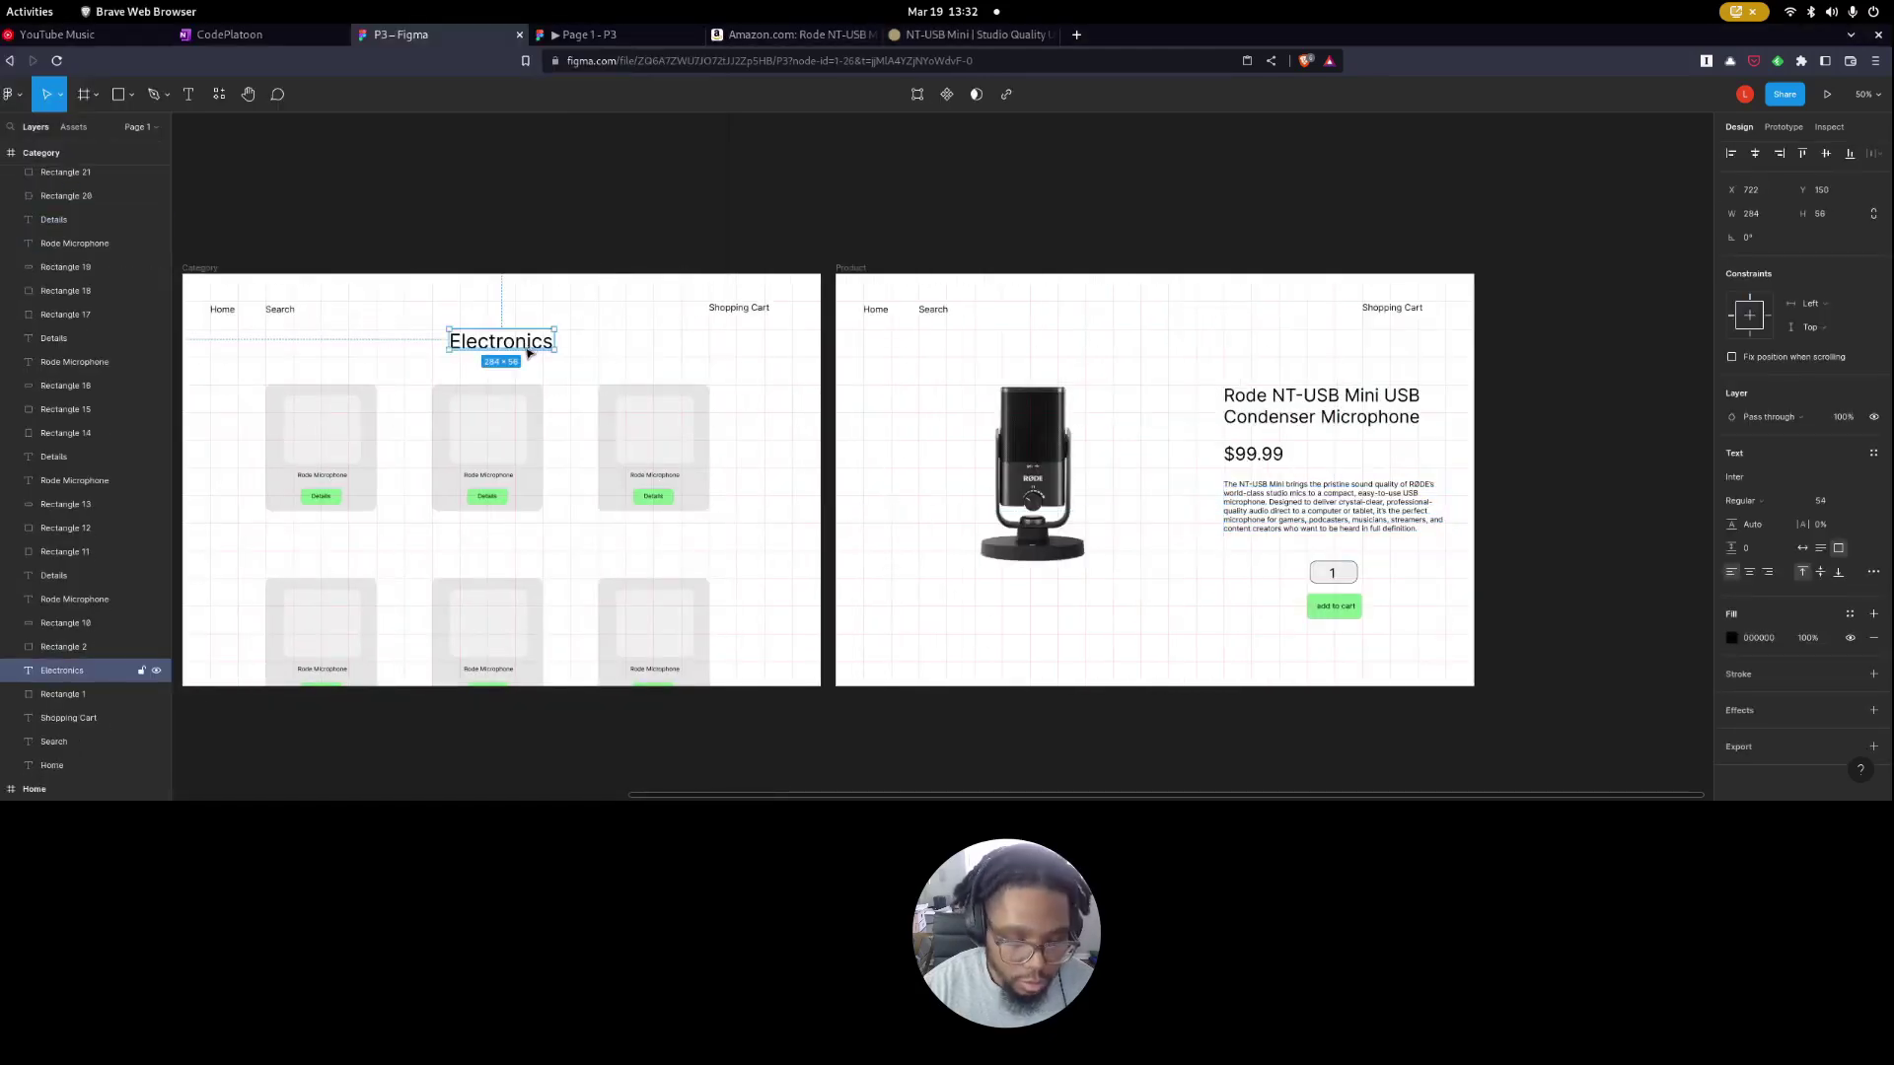
left_click_drag(529, 353, 1277, 374)
scroll(1233, 369, "up", 2)
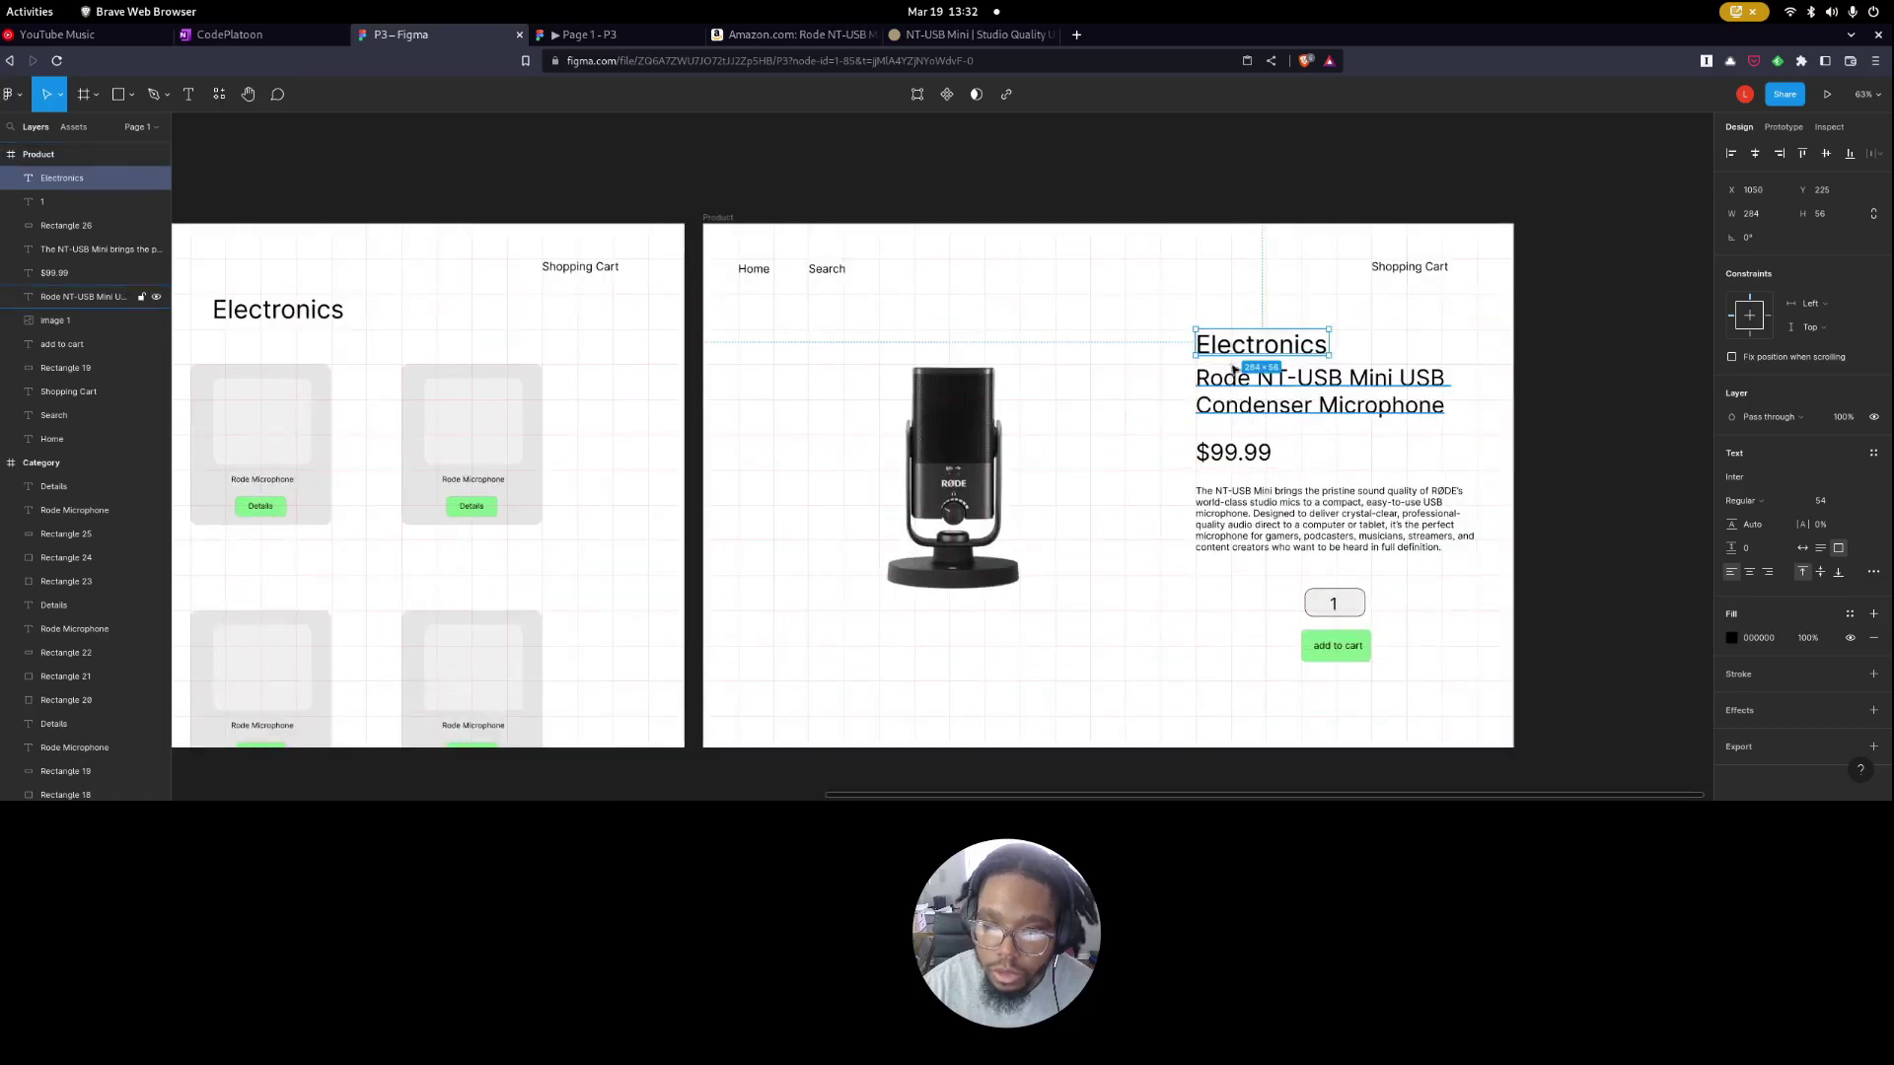
Set the copied "Electronics" label's font size to 24.
left_click(1852, 501)
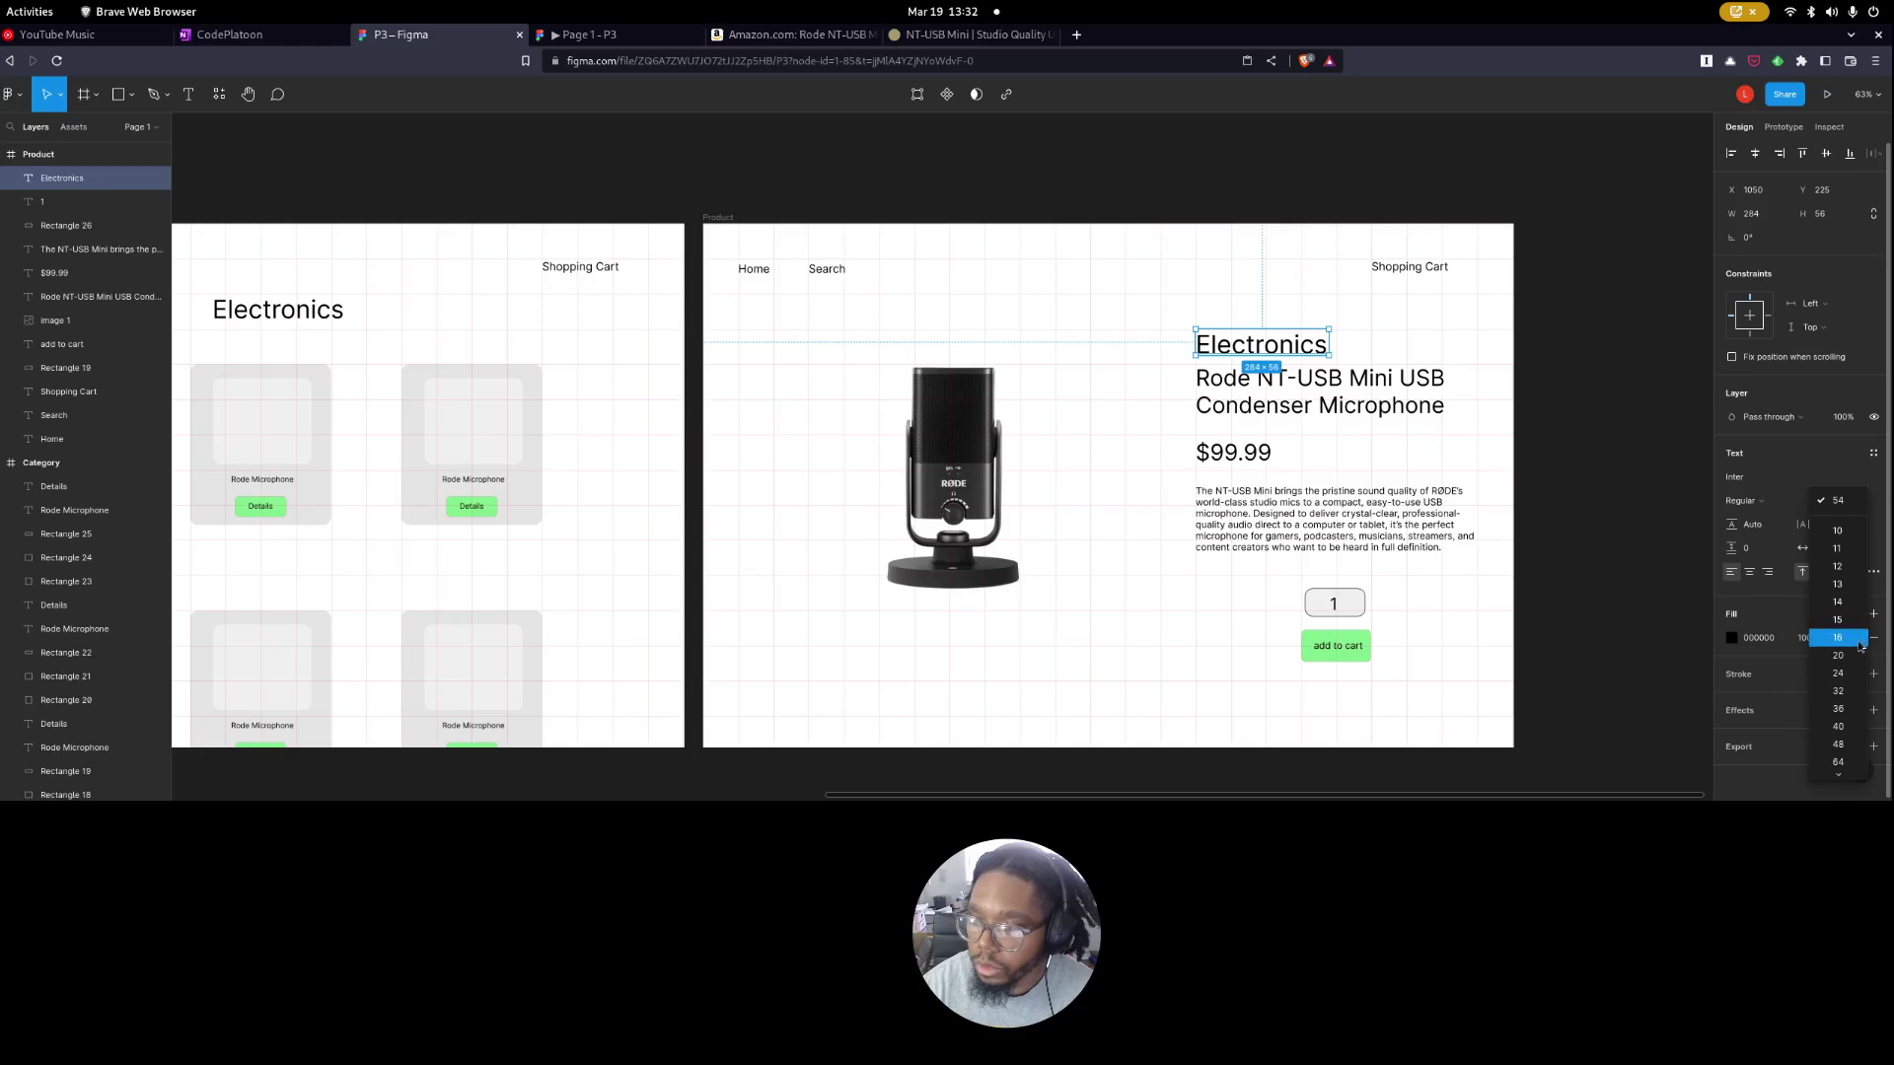
left_click(1844, 674)
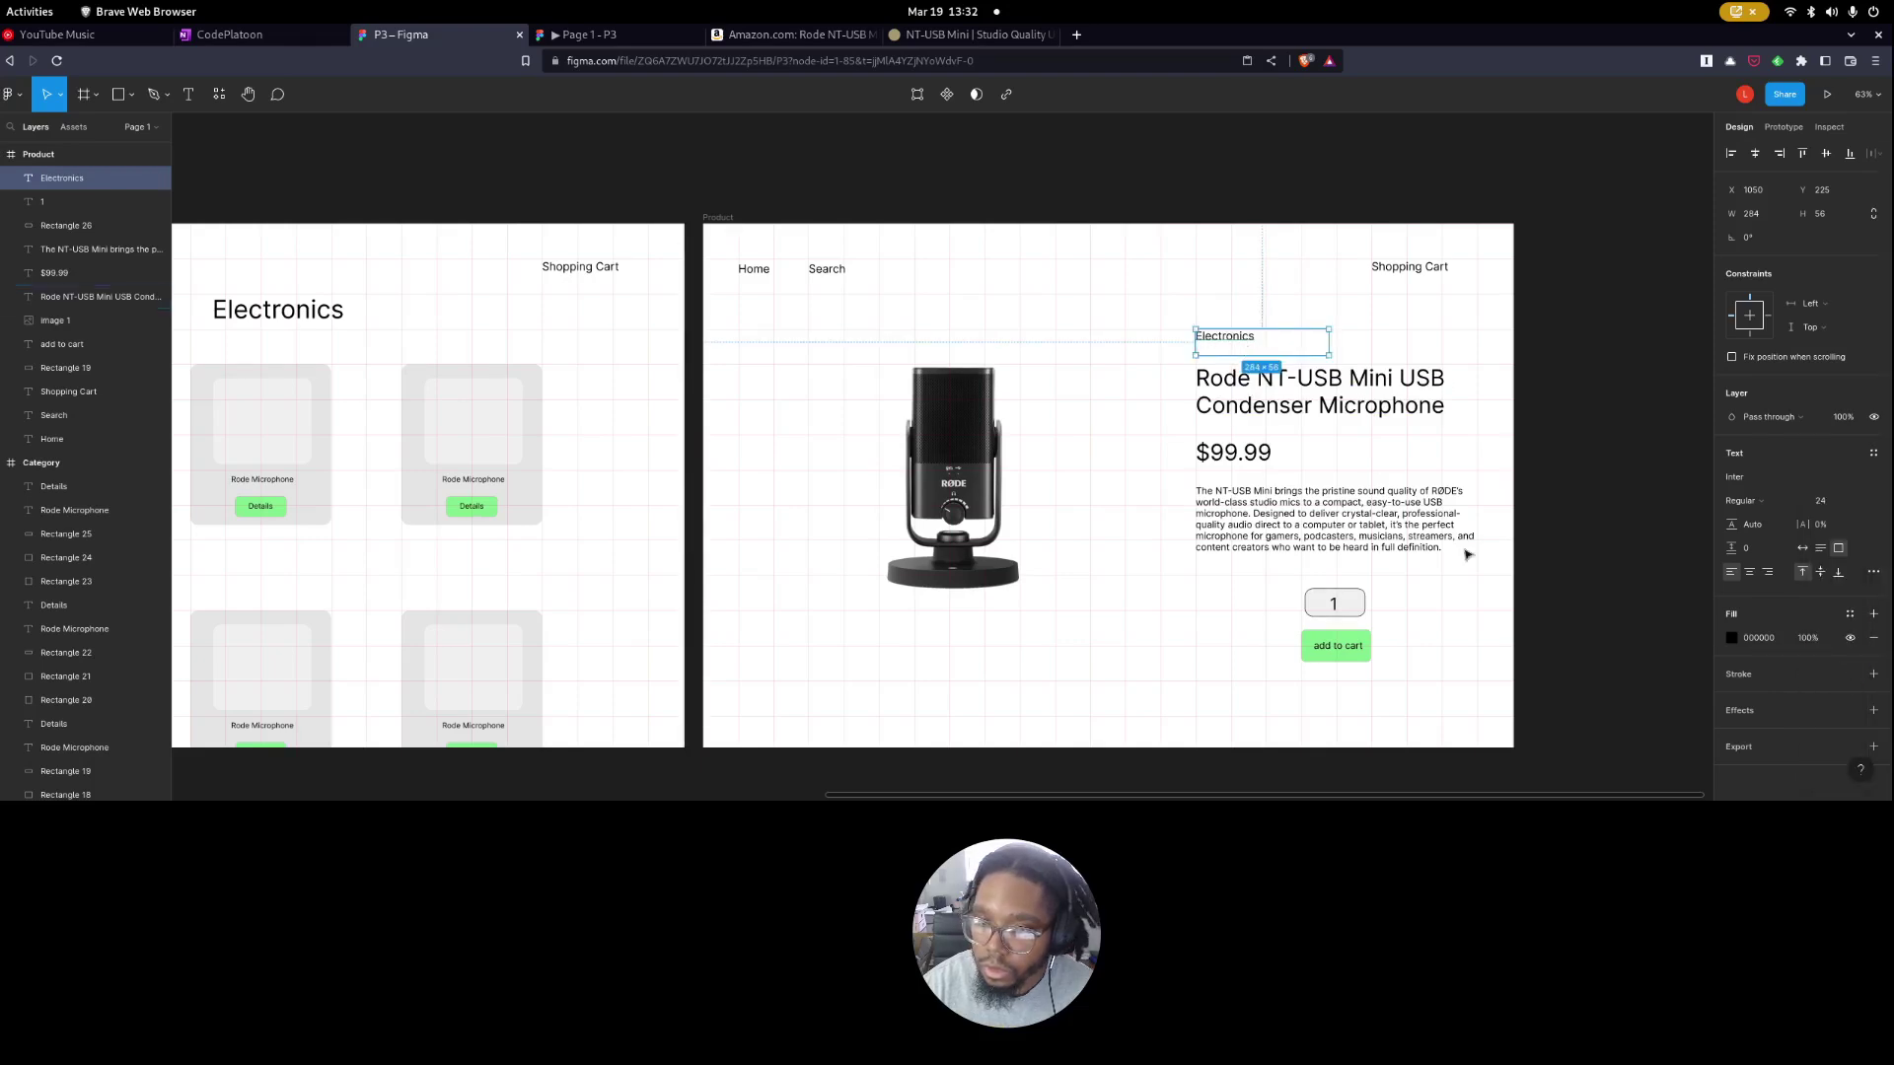
left_click(1427, 453)
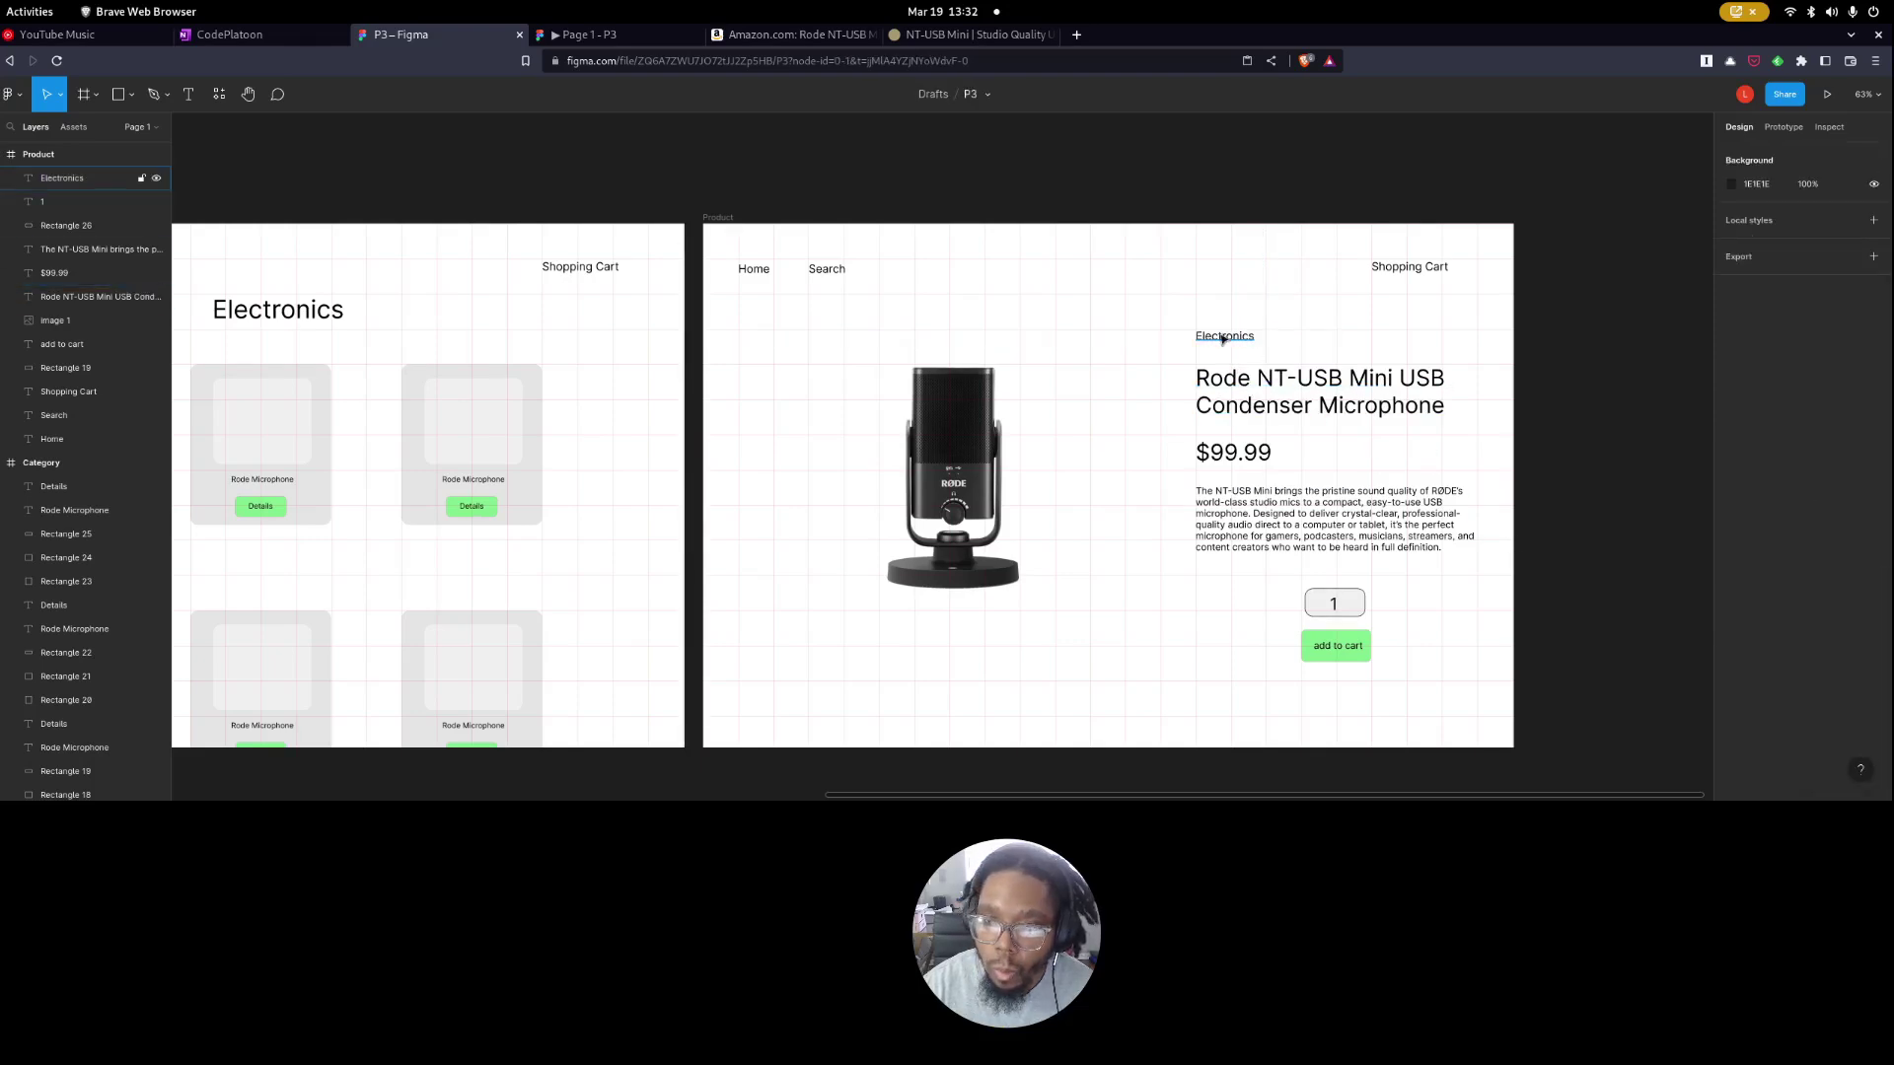
Undo and redo the font size change on the Product page's "Electronics" label.
left_click_drag(1223, 341, 1141, 304)
key("Escape")
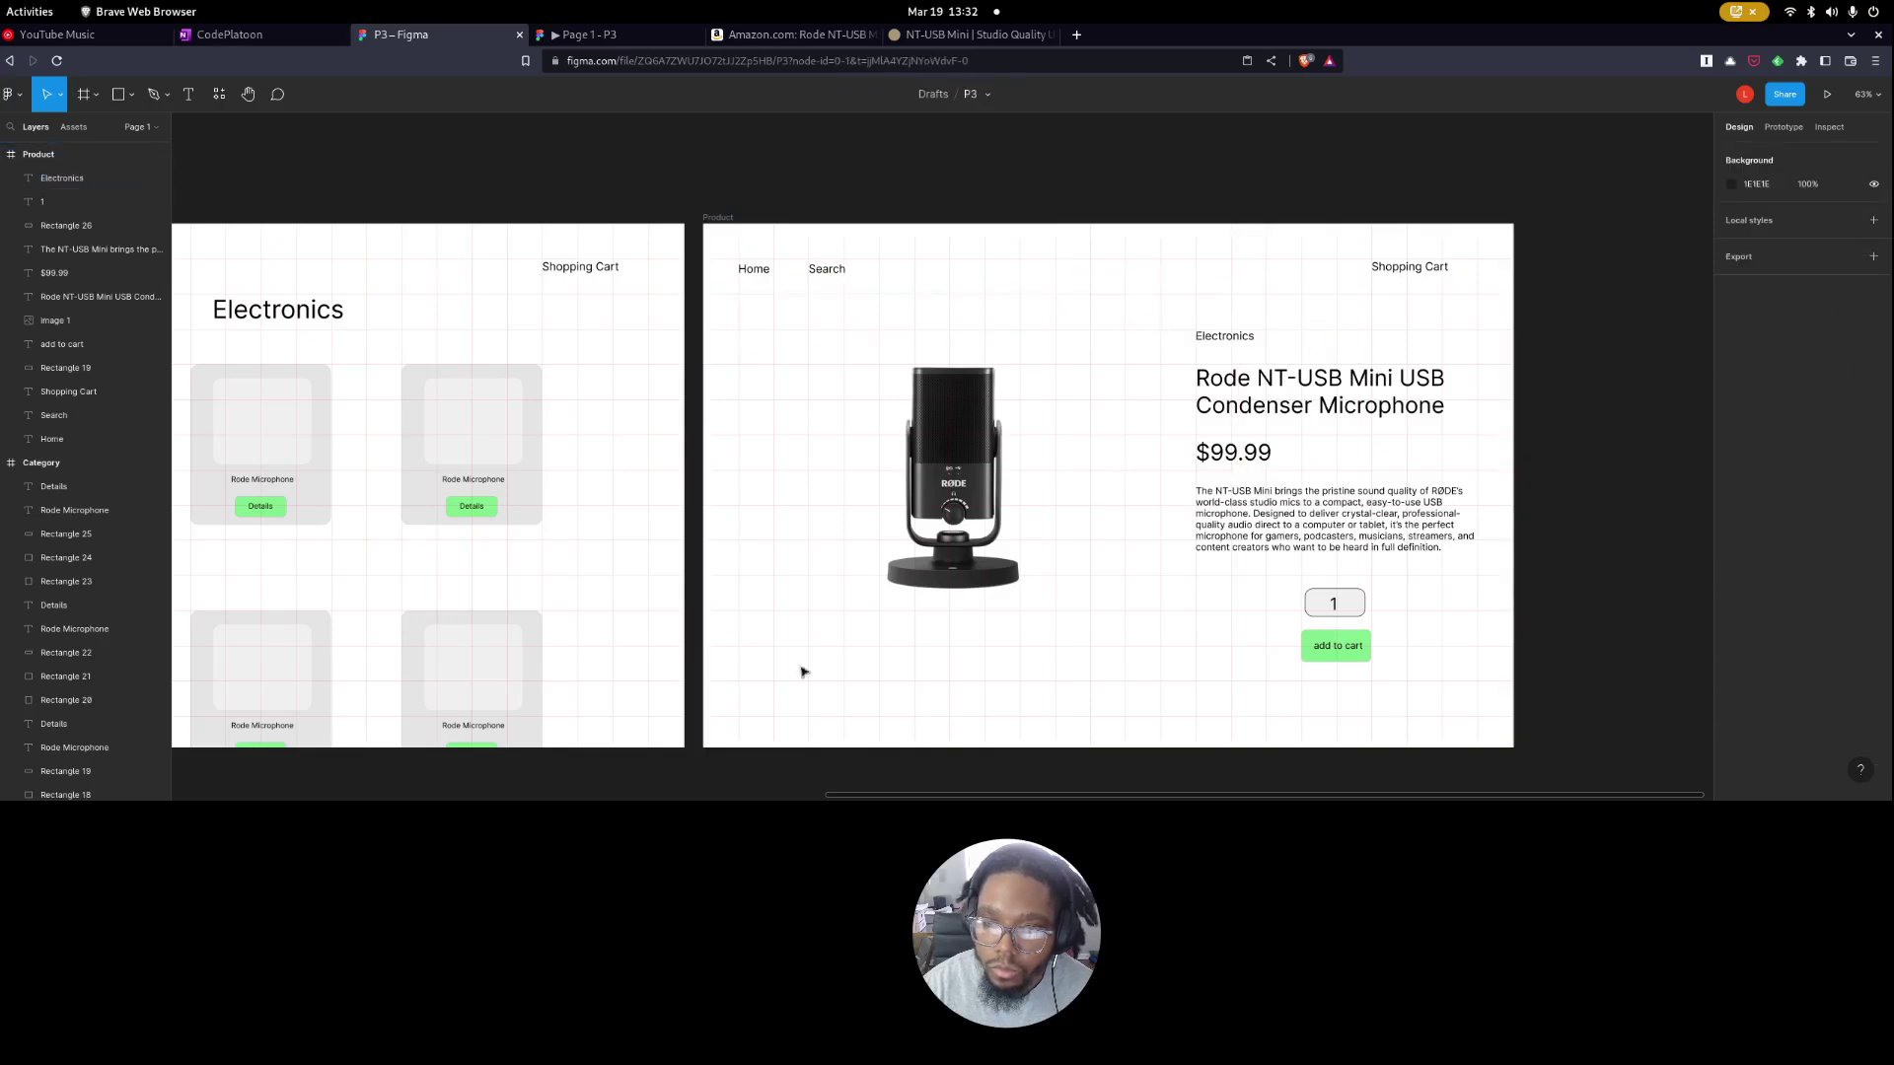
key("ctrl+z")
key("ctrl+z")
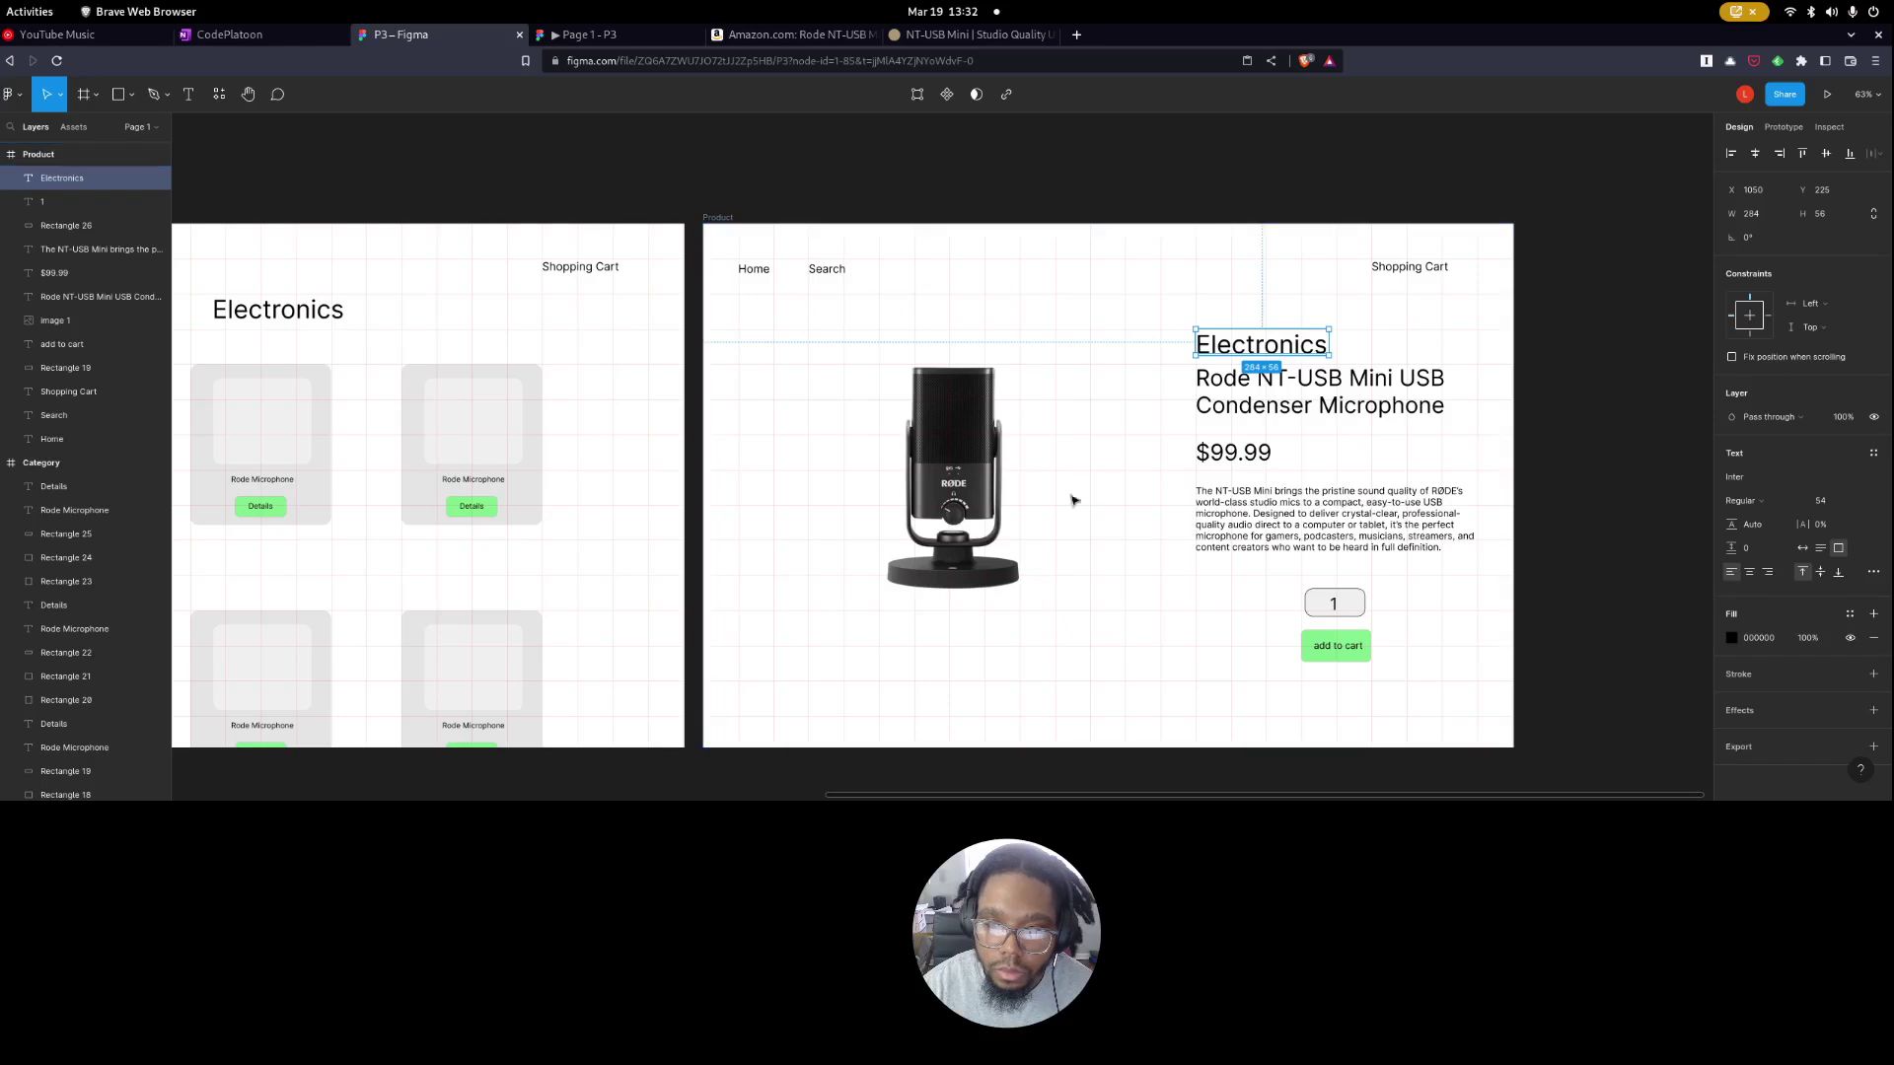
key("ctrl+shift+z")
left_click(1124, 383)
left_click(1203, 334)
left_click(1168, 401)
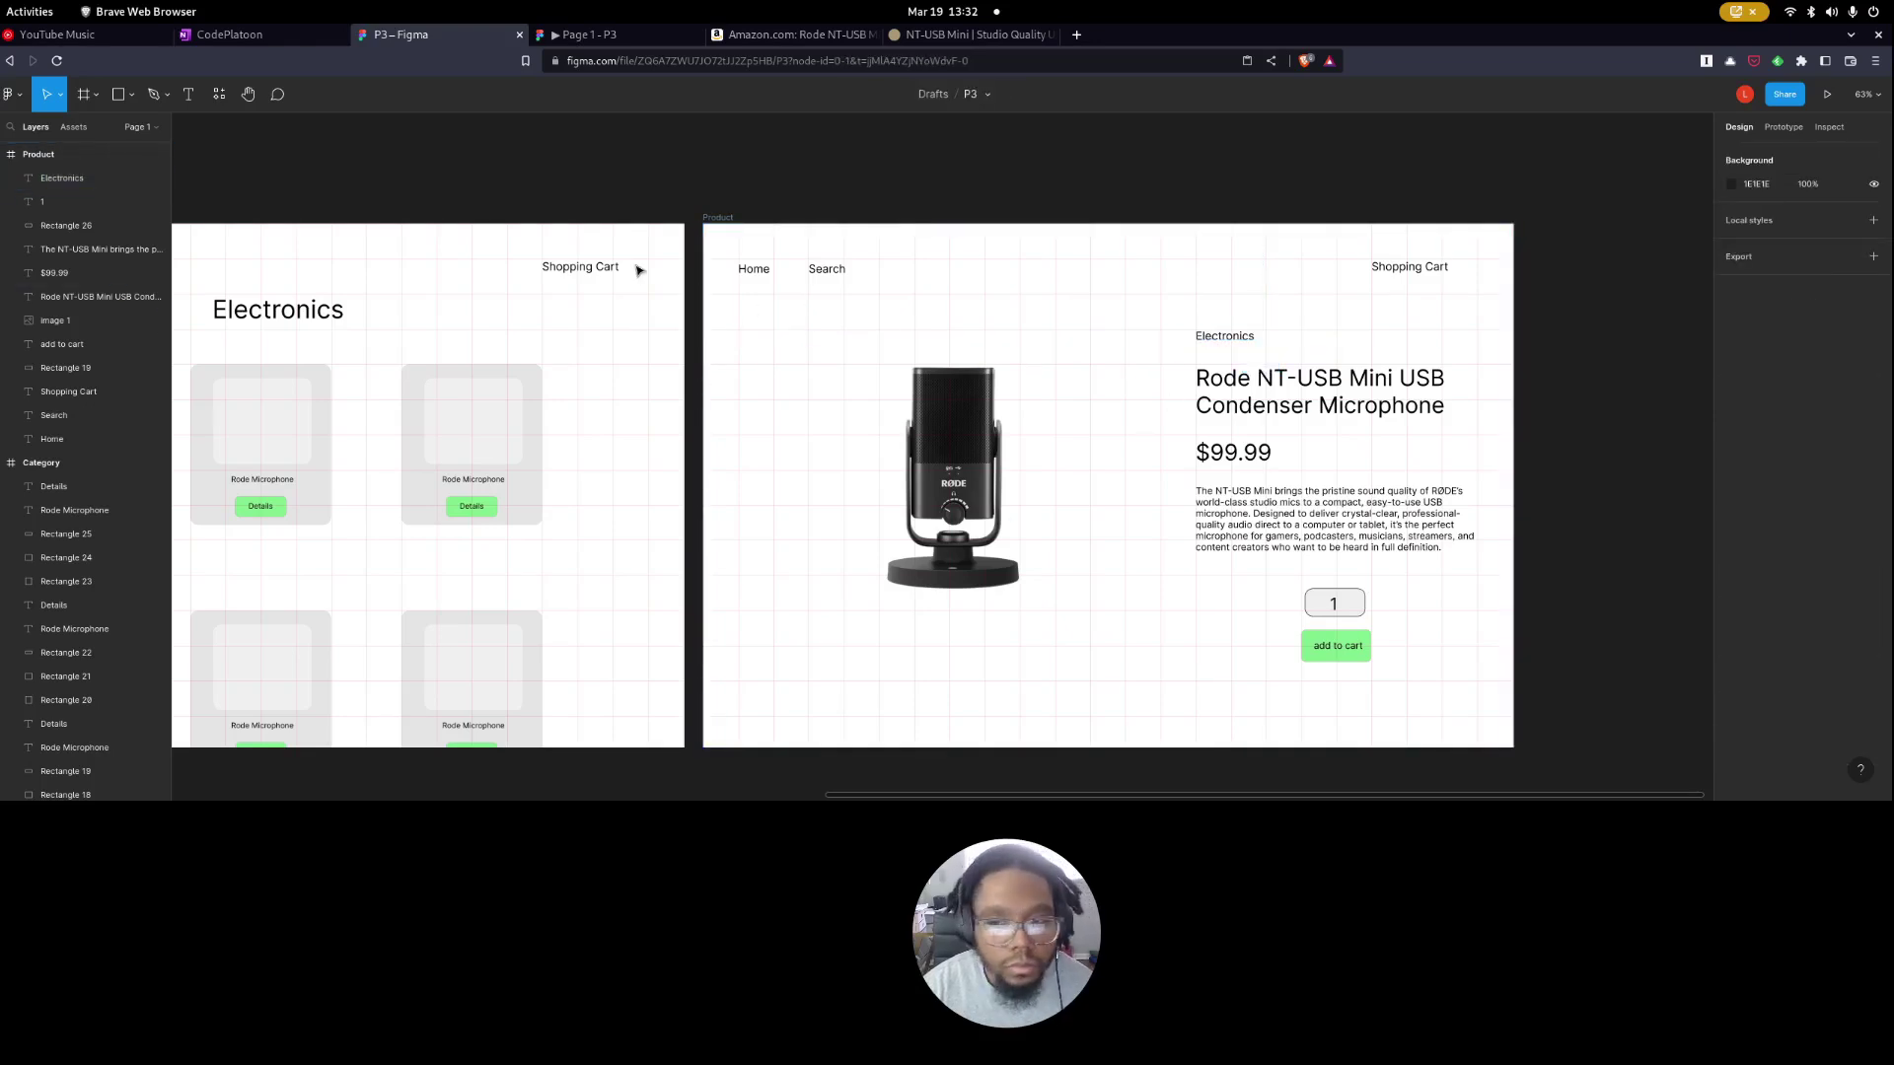
Switch to the README in Typora and check the Individual Product Page requirements, including the "Add to Shopping Cart" button behaviour.
key("alt+Tab")
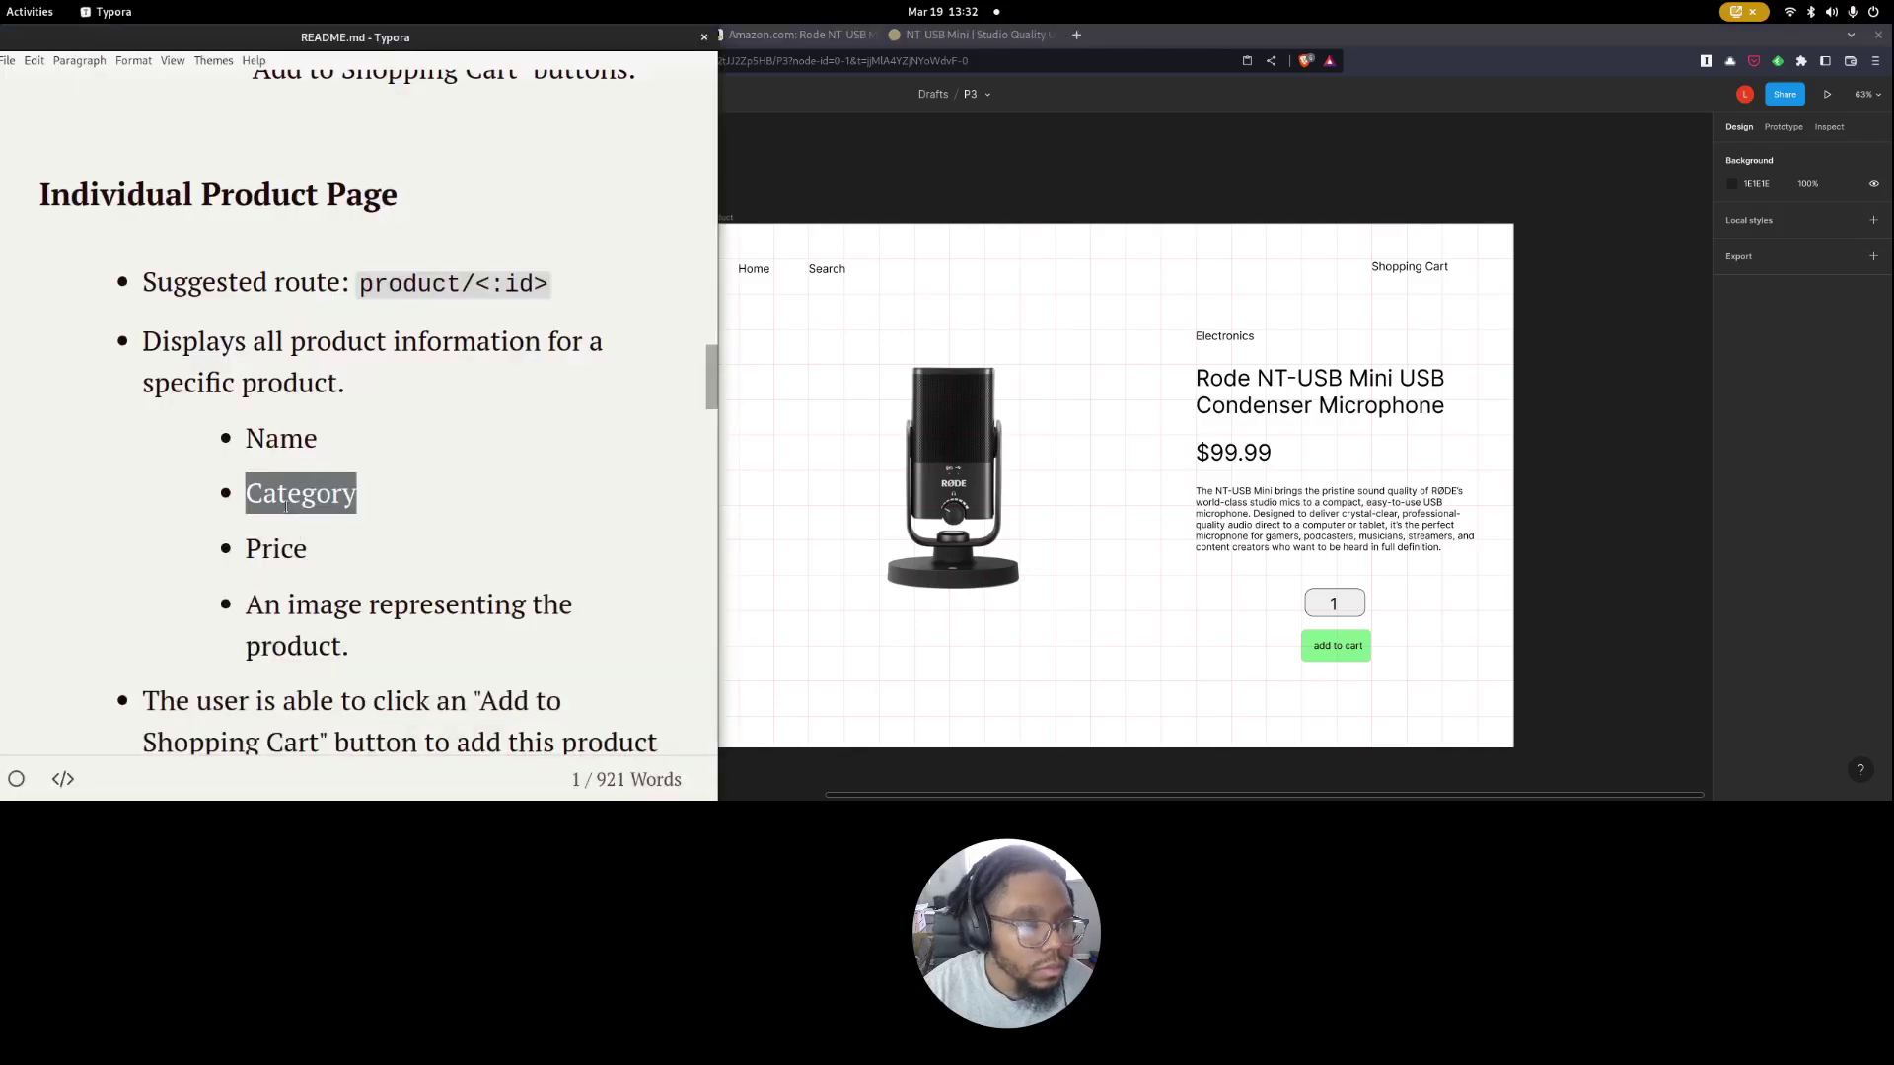
left_click(546, 560)
left_click_drag(337, 637, 242, 392)
left_click(215, 629)
scroll(215, 629, "down", 3)
scroll(215, 629, "down", 3)
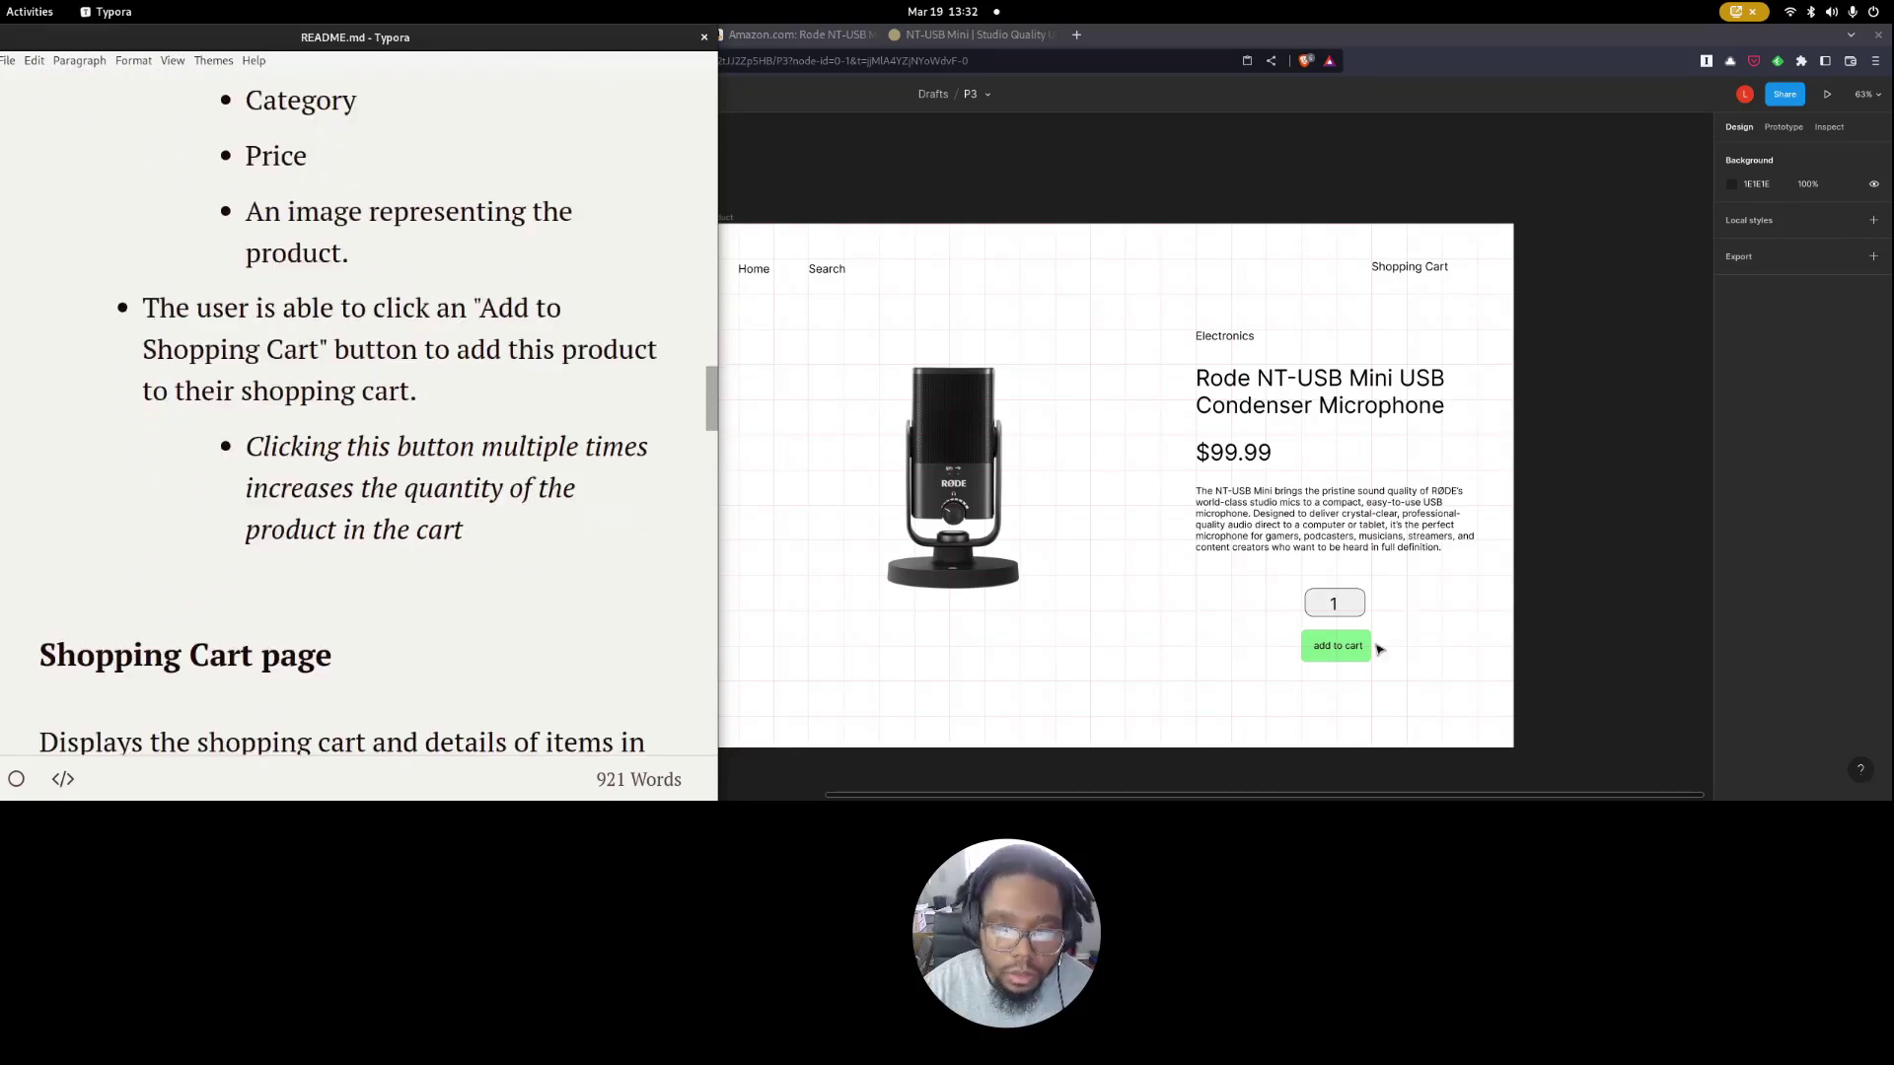
left_click_drag(316, 449, 459, 542)
left_click(456, 582)
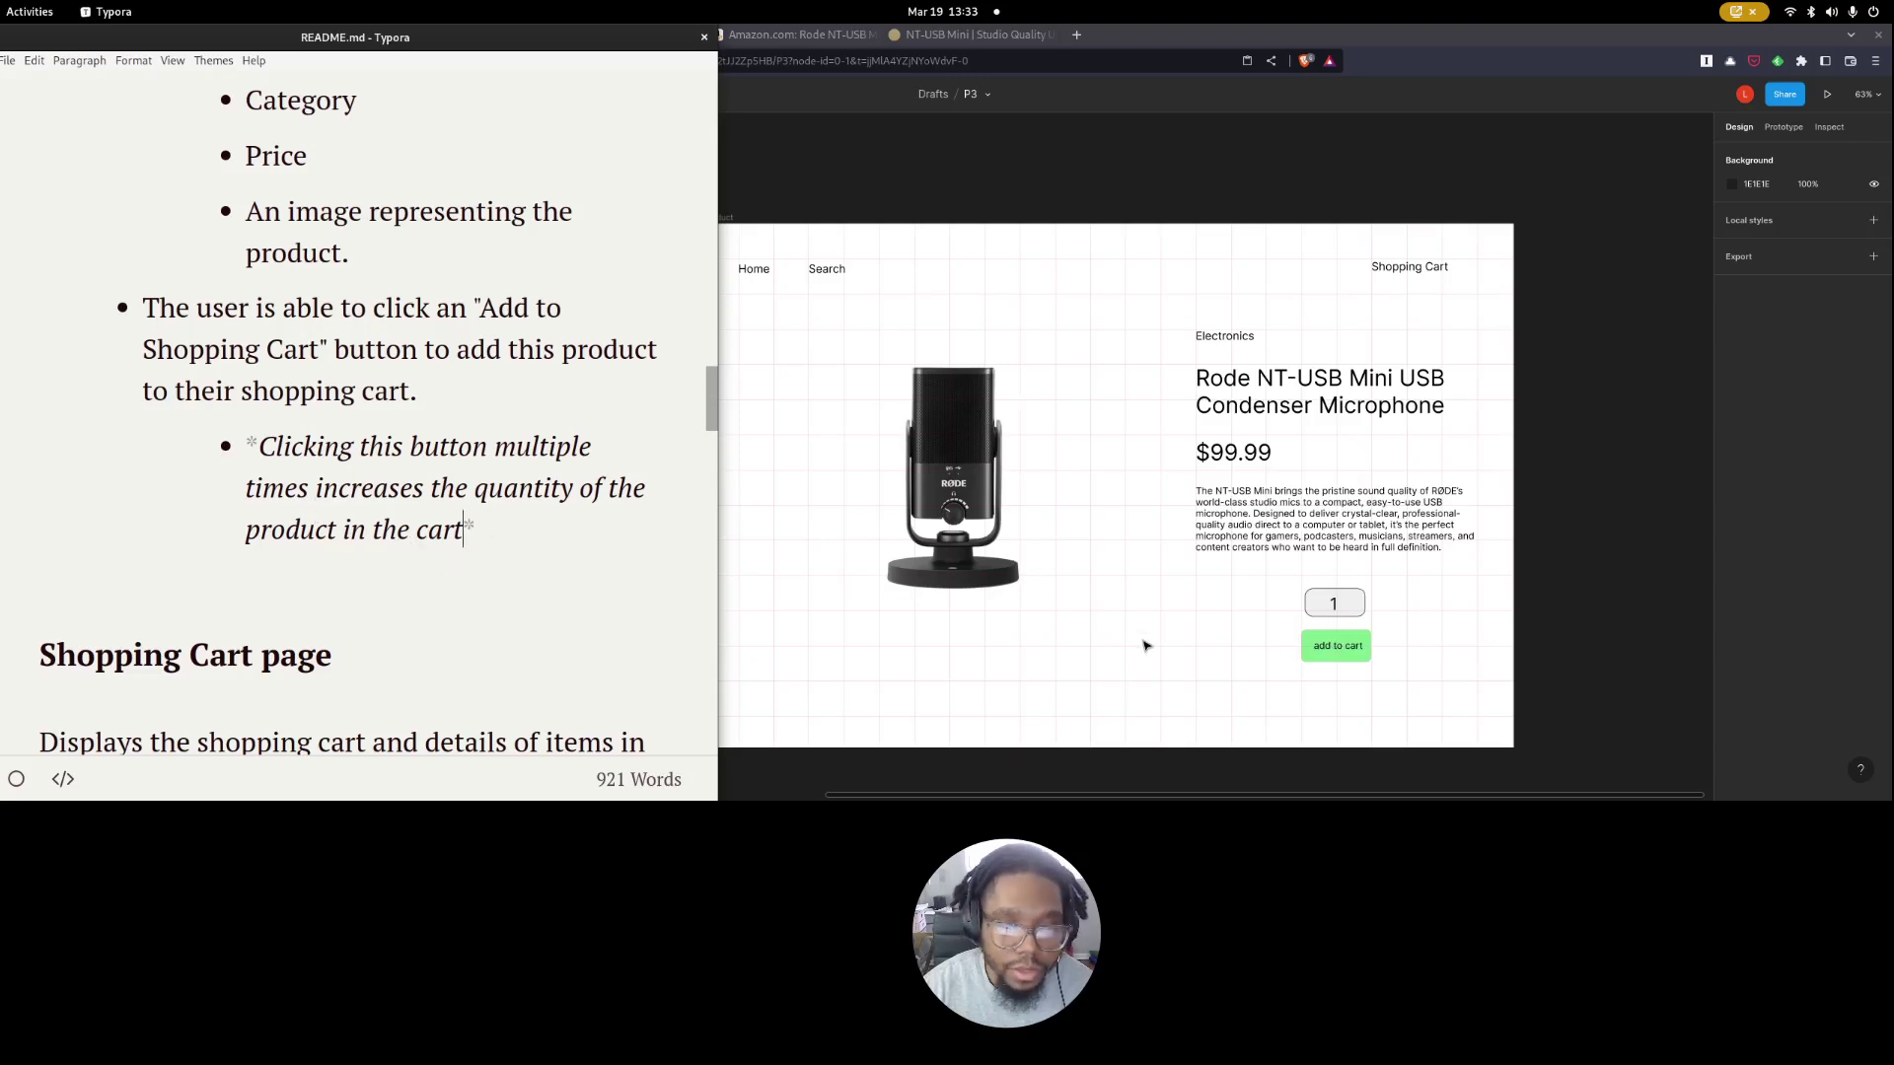
In Figma, delete the quantity box from the Product page and move the "add to cart" button up into its place.
left_click(1334, 604)
left_click(1398, 688)
left_click(1334, 603)
key("Delete")
left_click(1331, 659)
left_click_drag(1408, 709, 1317, 620)
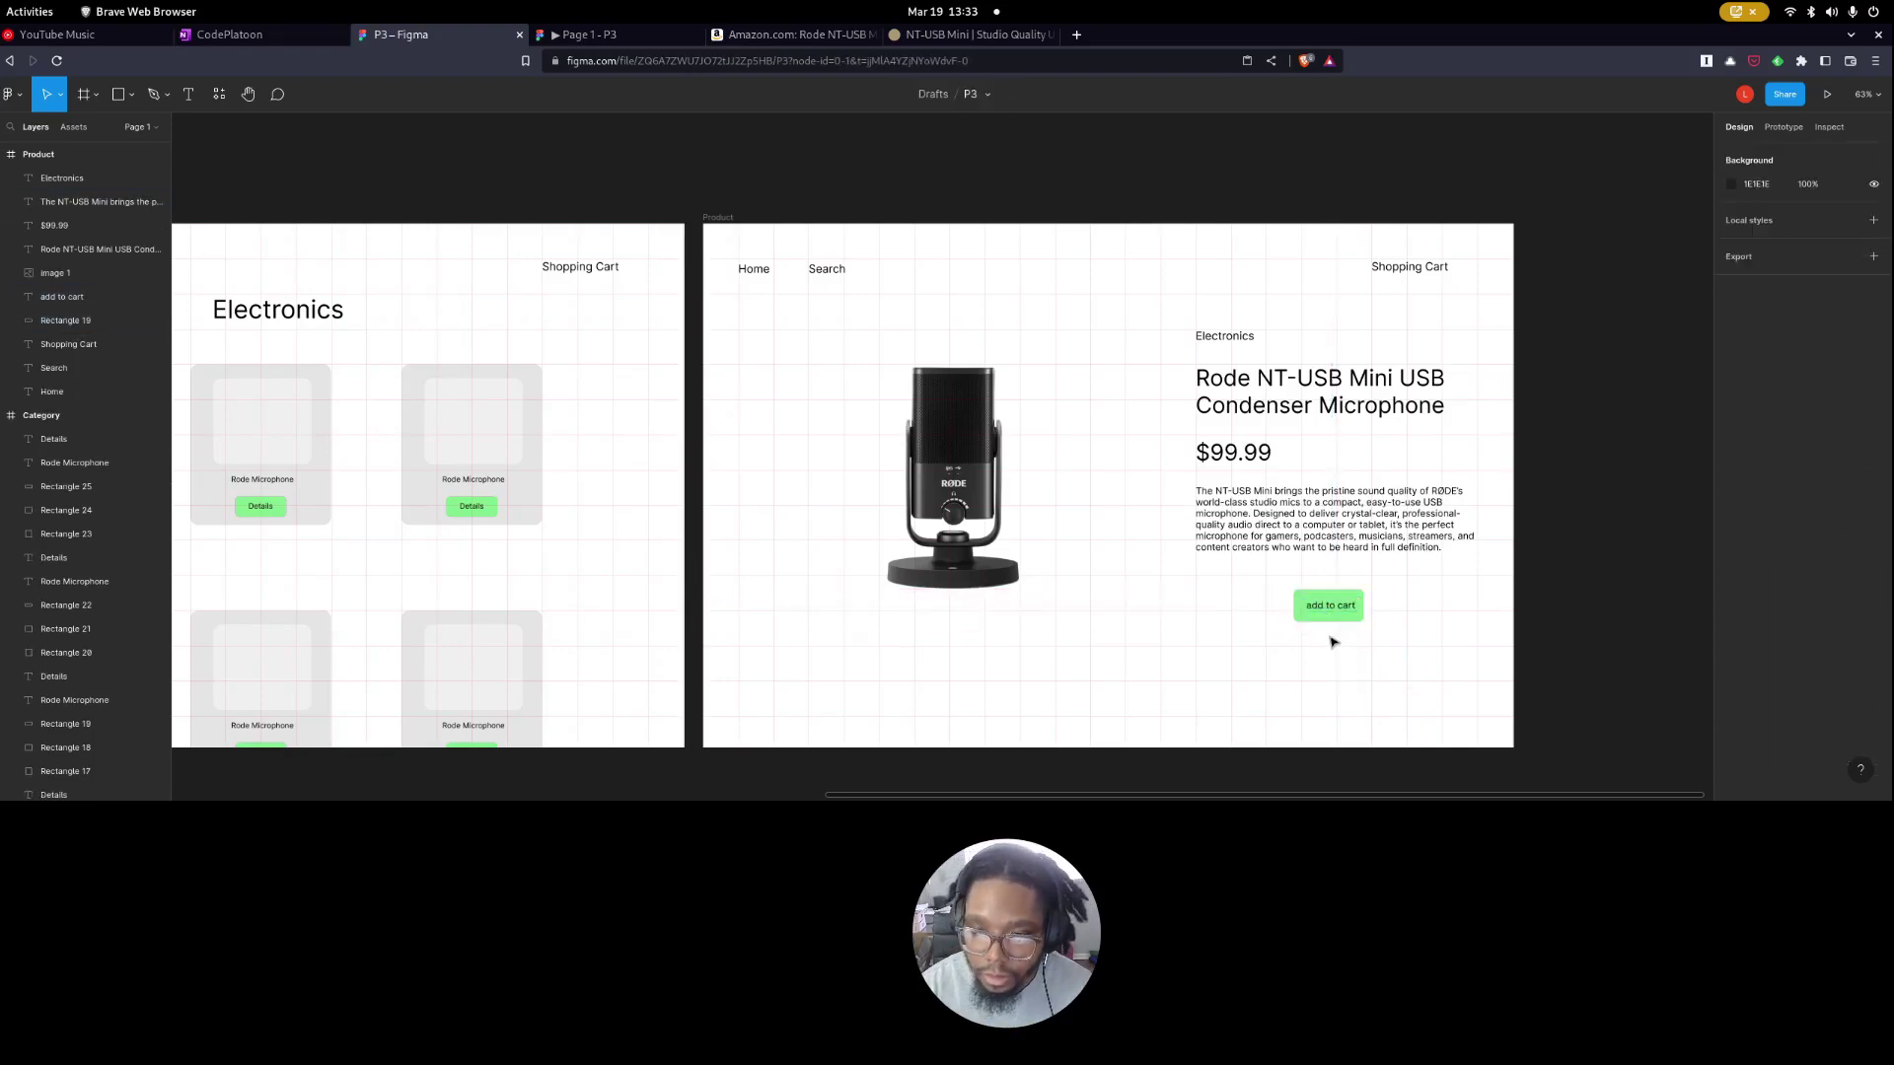
left_click(1183, 651)
Copy the README sentence "Clicking this button multiple times increases the quantity of the product in the cart" and paste it into the Product page.
key("super")
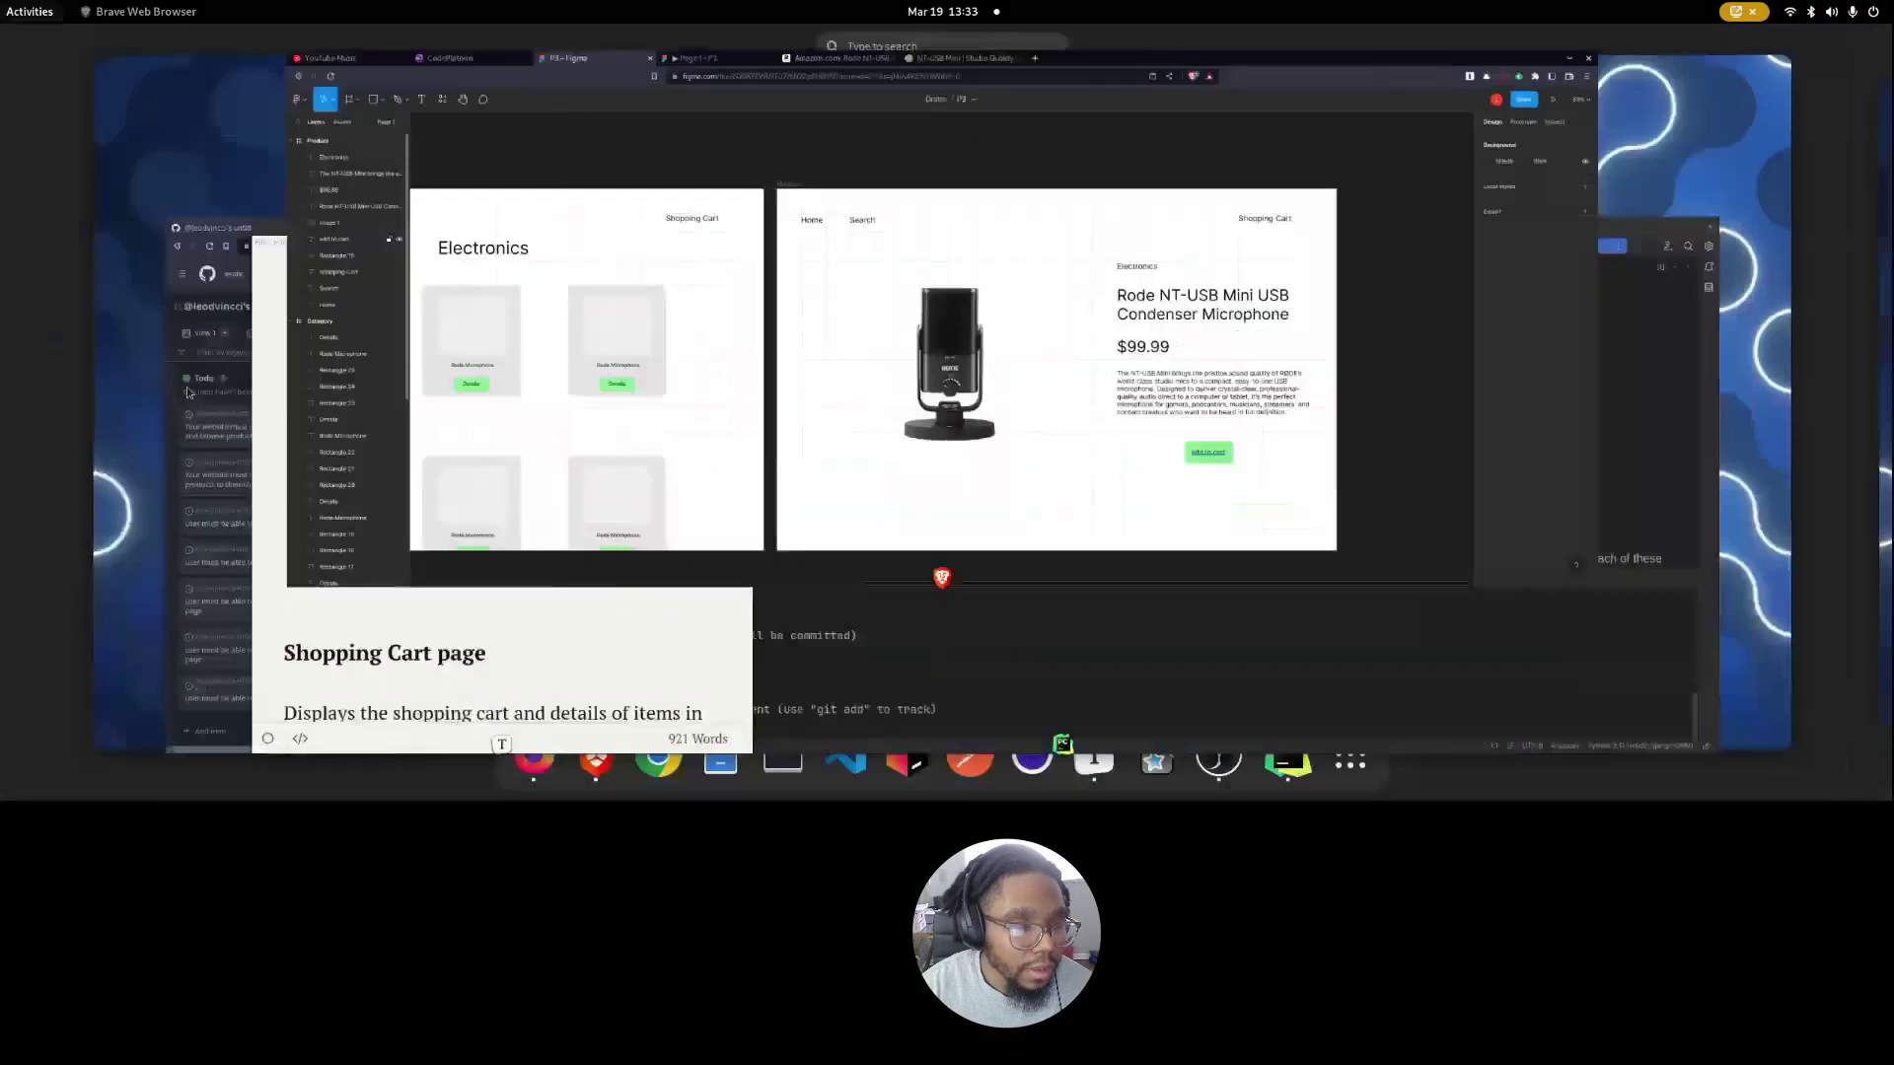
left_click(636, 533)
left_click_drag(259, 448, 466, 537)
key("ctrl+c")
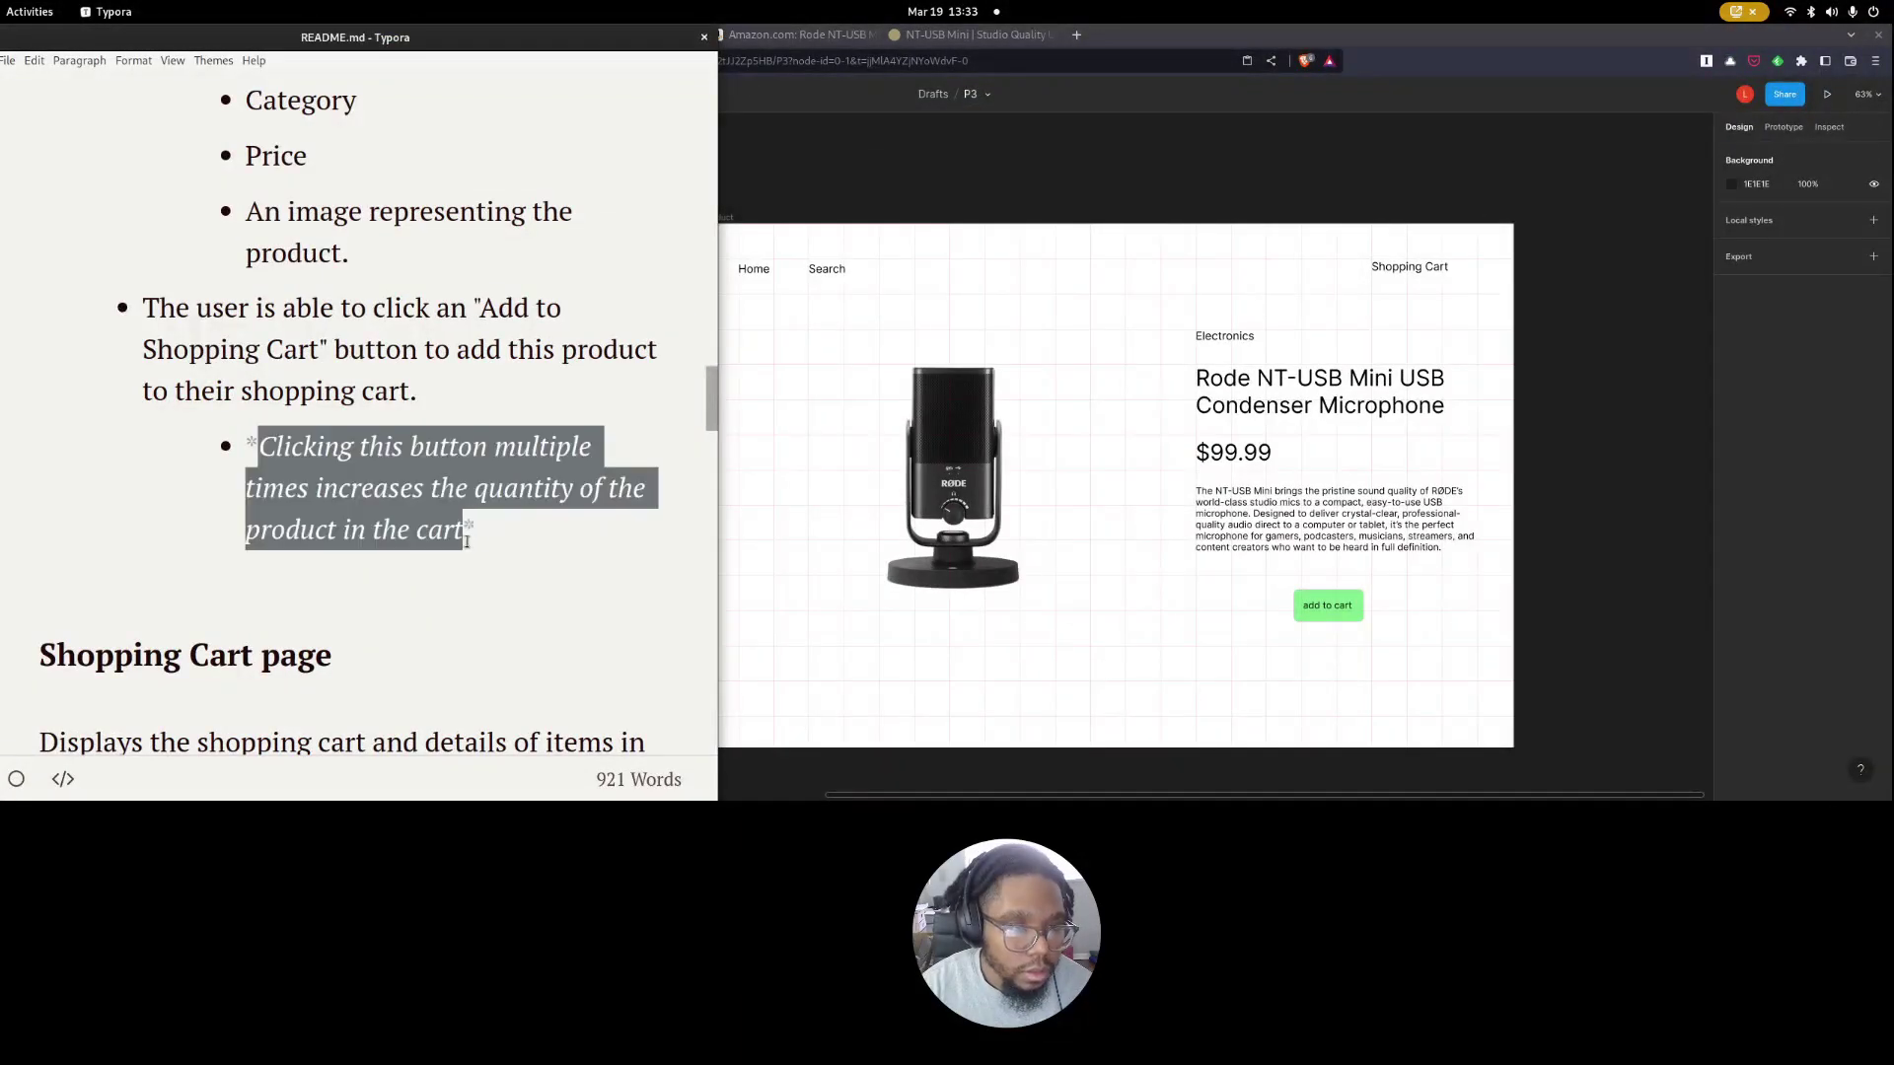
left_click(1331, 639)
key("ctrl+v")
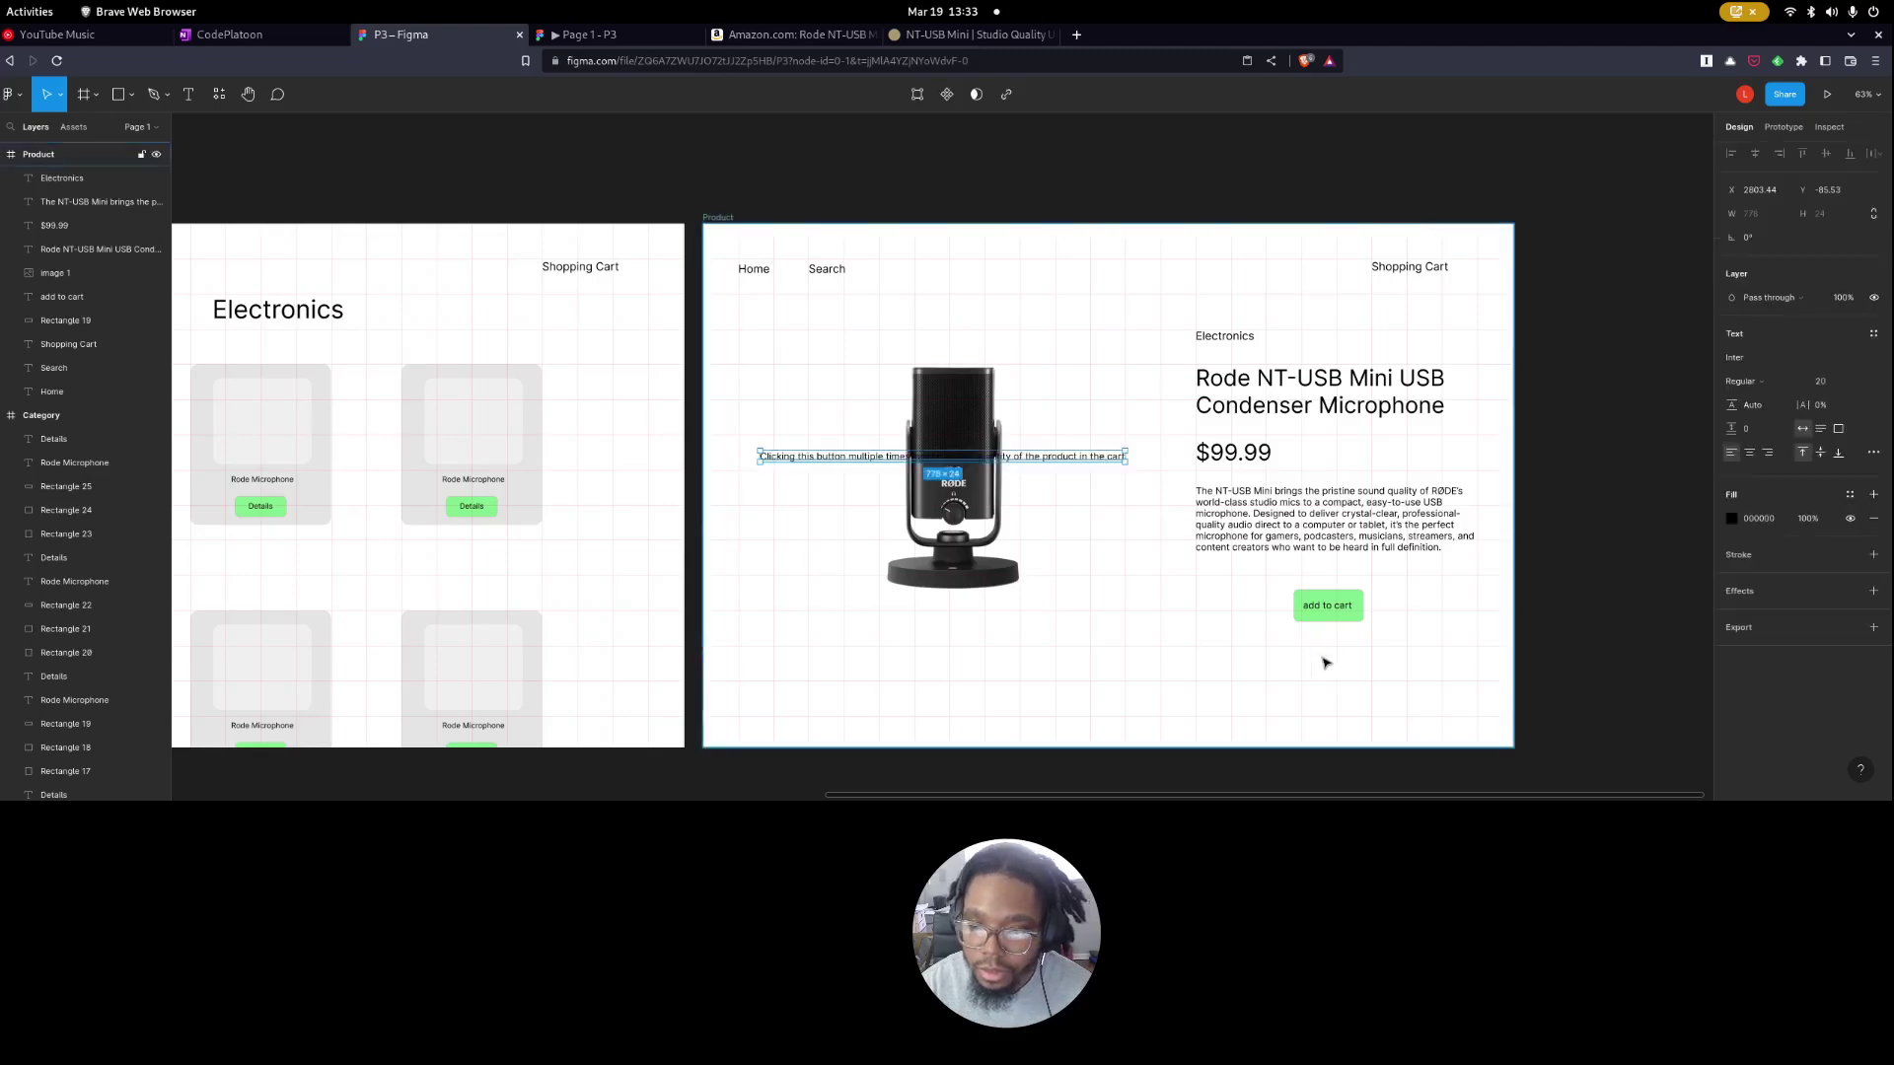
Place the pasted note beneath the "add to cart" button as a two-line text box about 459 wide, with its text centred.
left_click_drag(1056, 466, 1197, 667)
mouse_move(1400, 673)
left_mouse_down()
mouse_move(1455, 674)
mouse_move(1419, 675)
left_mouse_up()
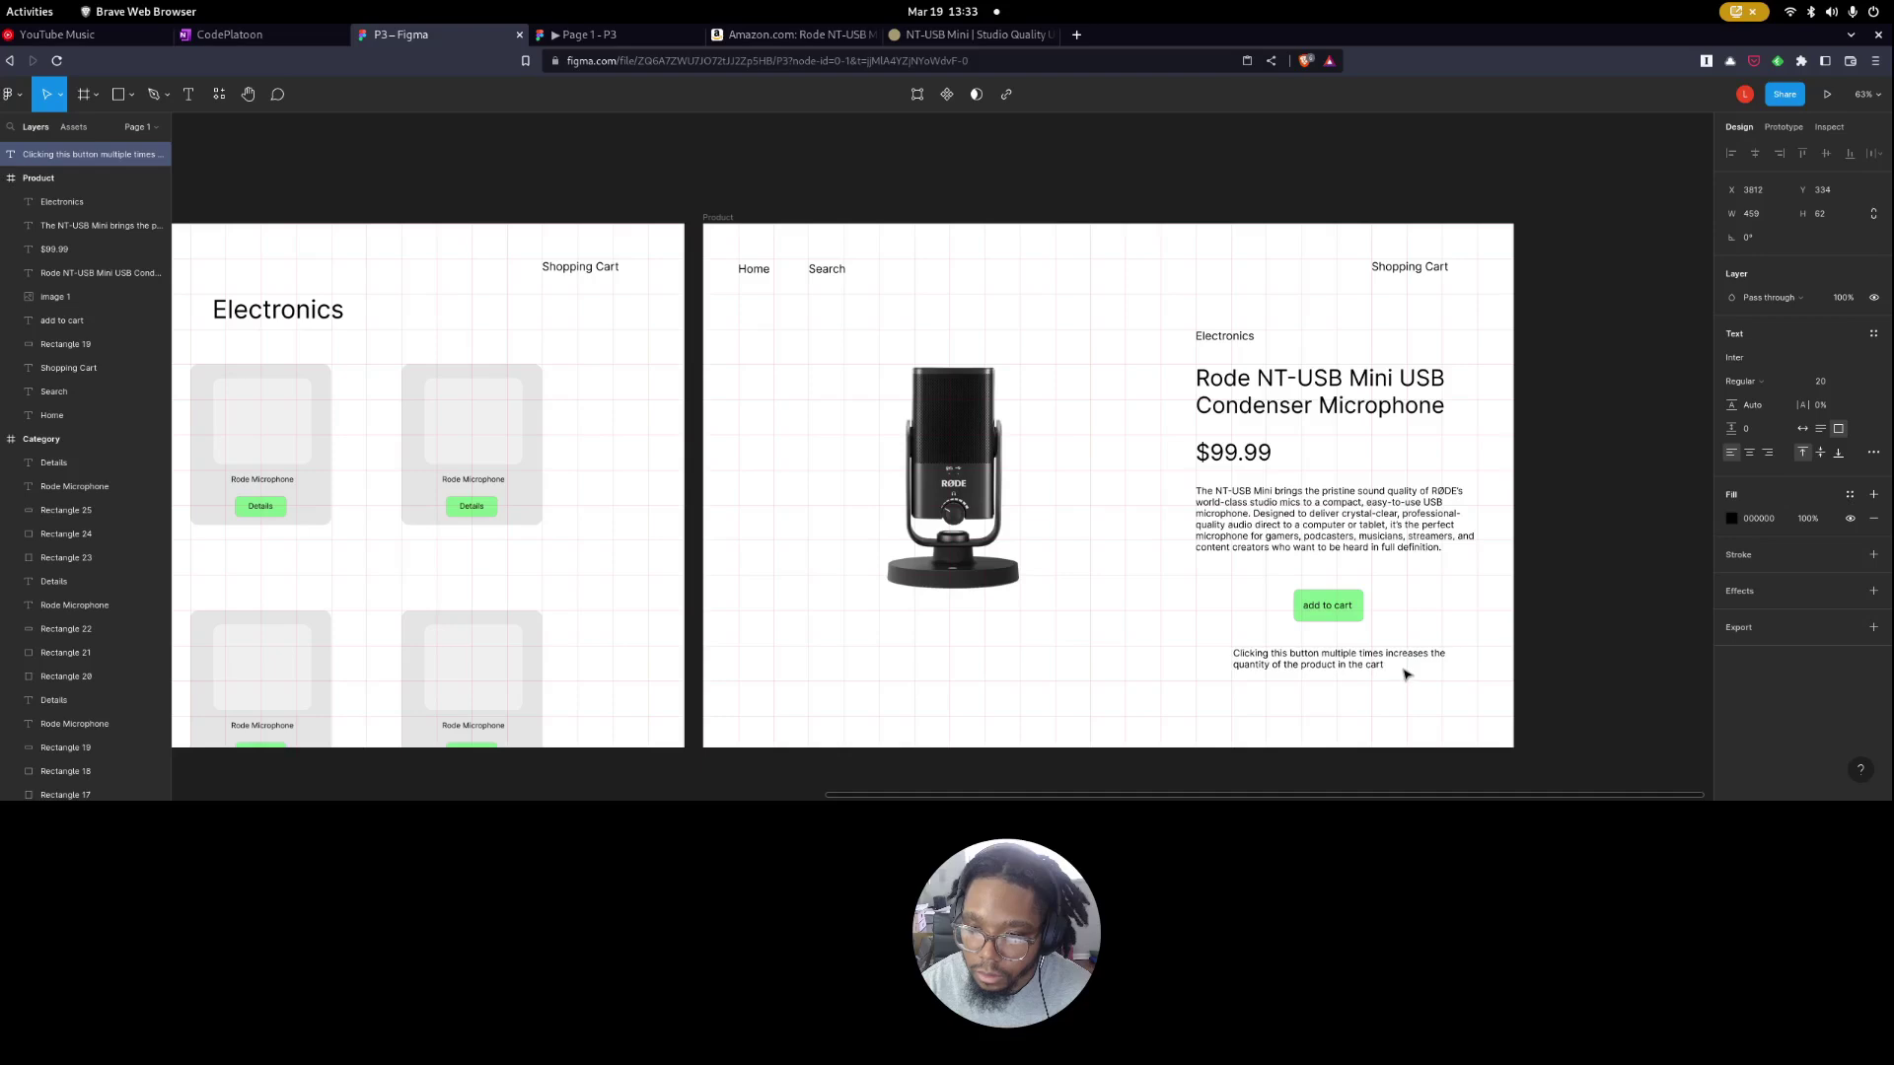
left_click(1144, 633)
left_click(1322, 666)
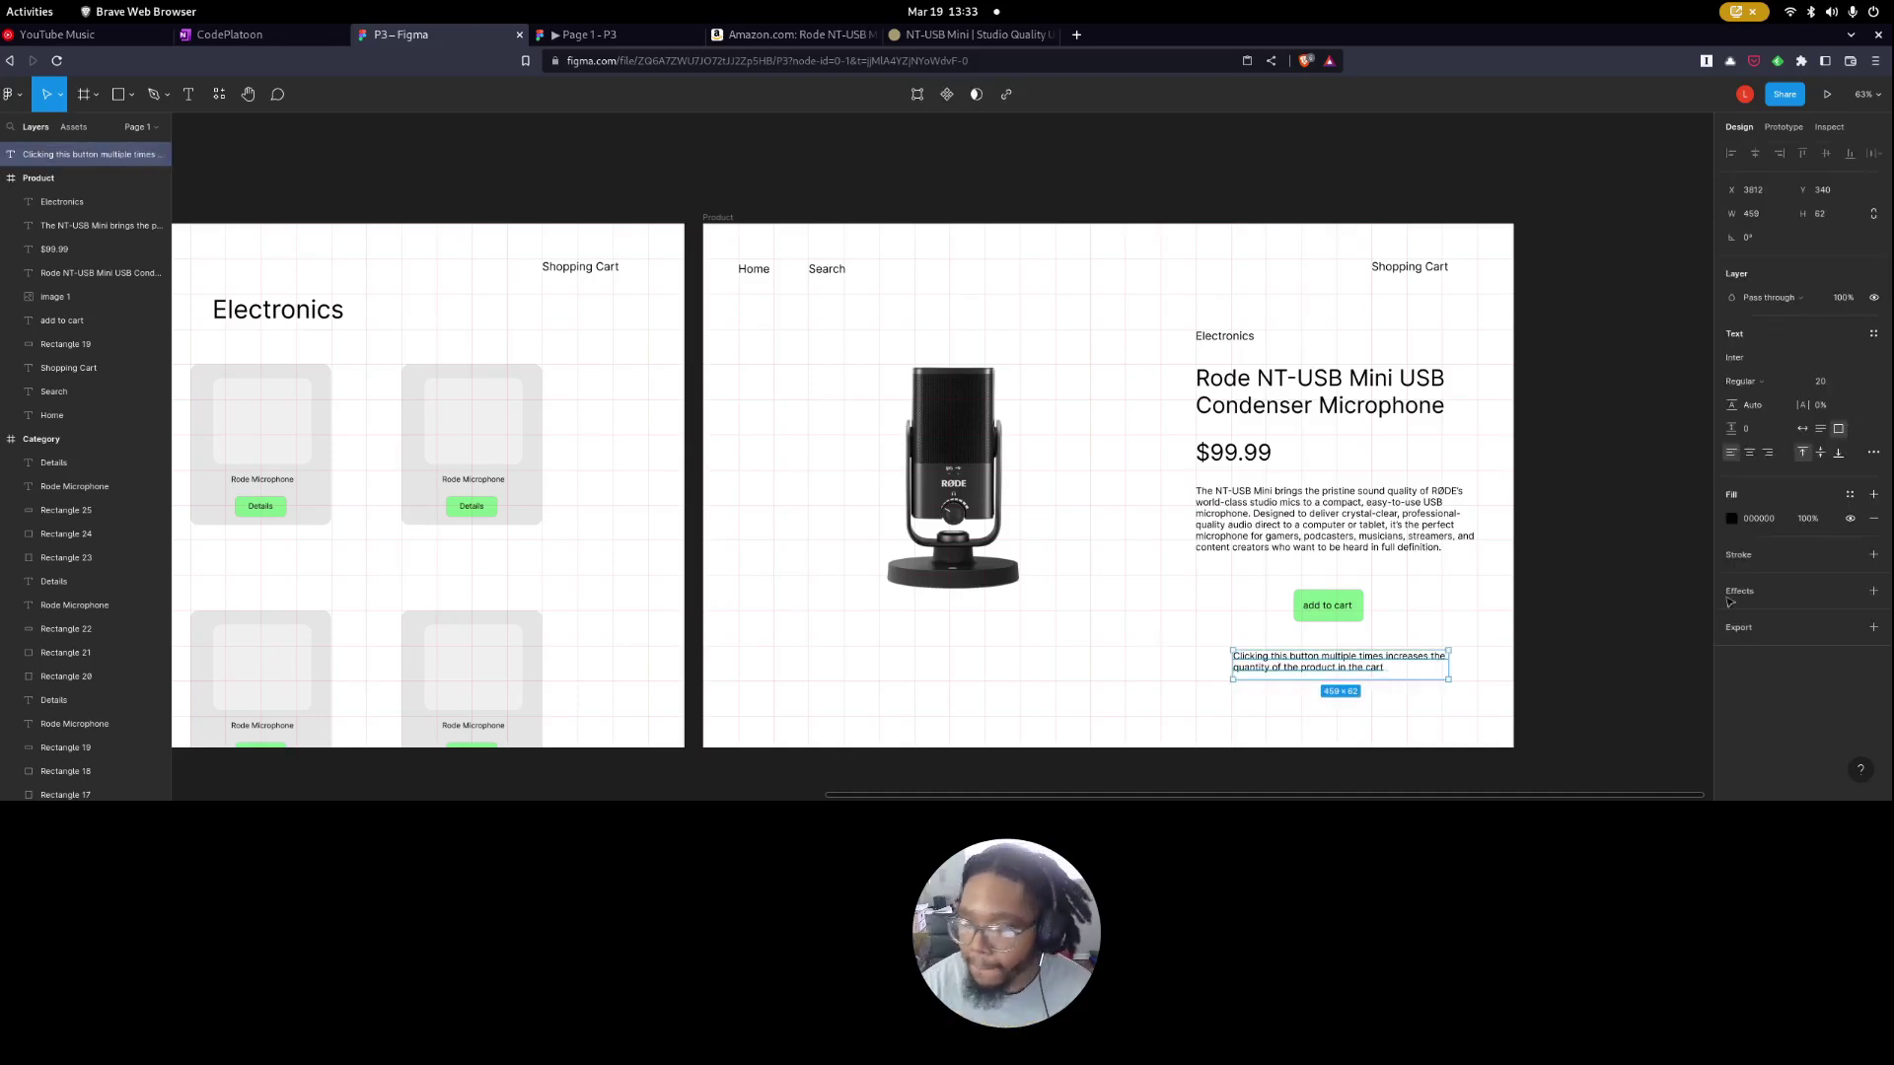
left_click(1752, 455)
left_click(1132, 680)
left_click(1257, 674)
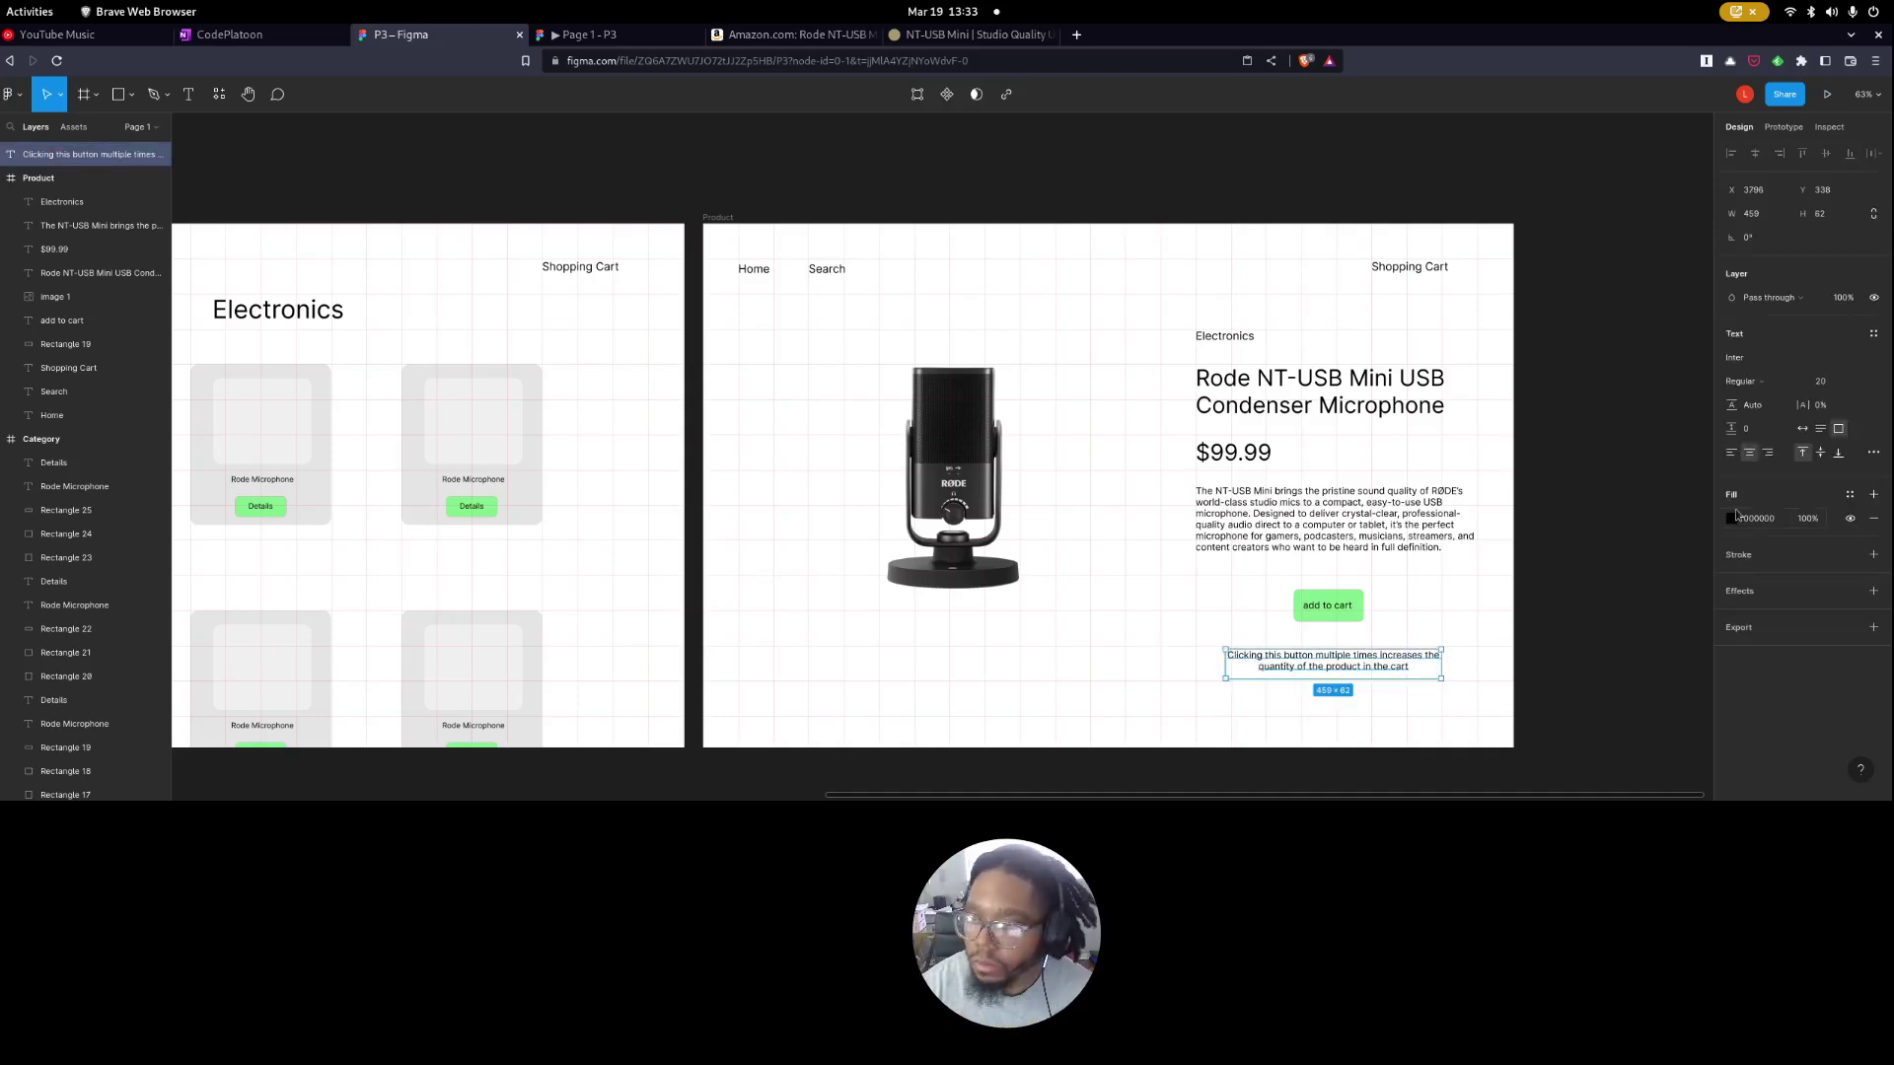
Colour the note under the "add to cart" button grey and nudge it slightly closer to the button.
left_click(1733, 519)
left_click(1541, 529)
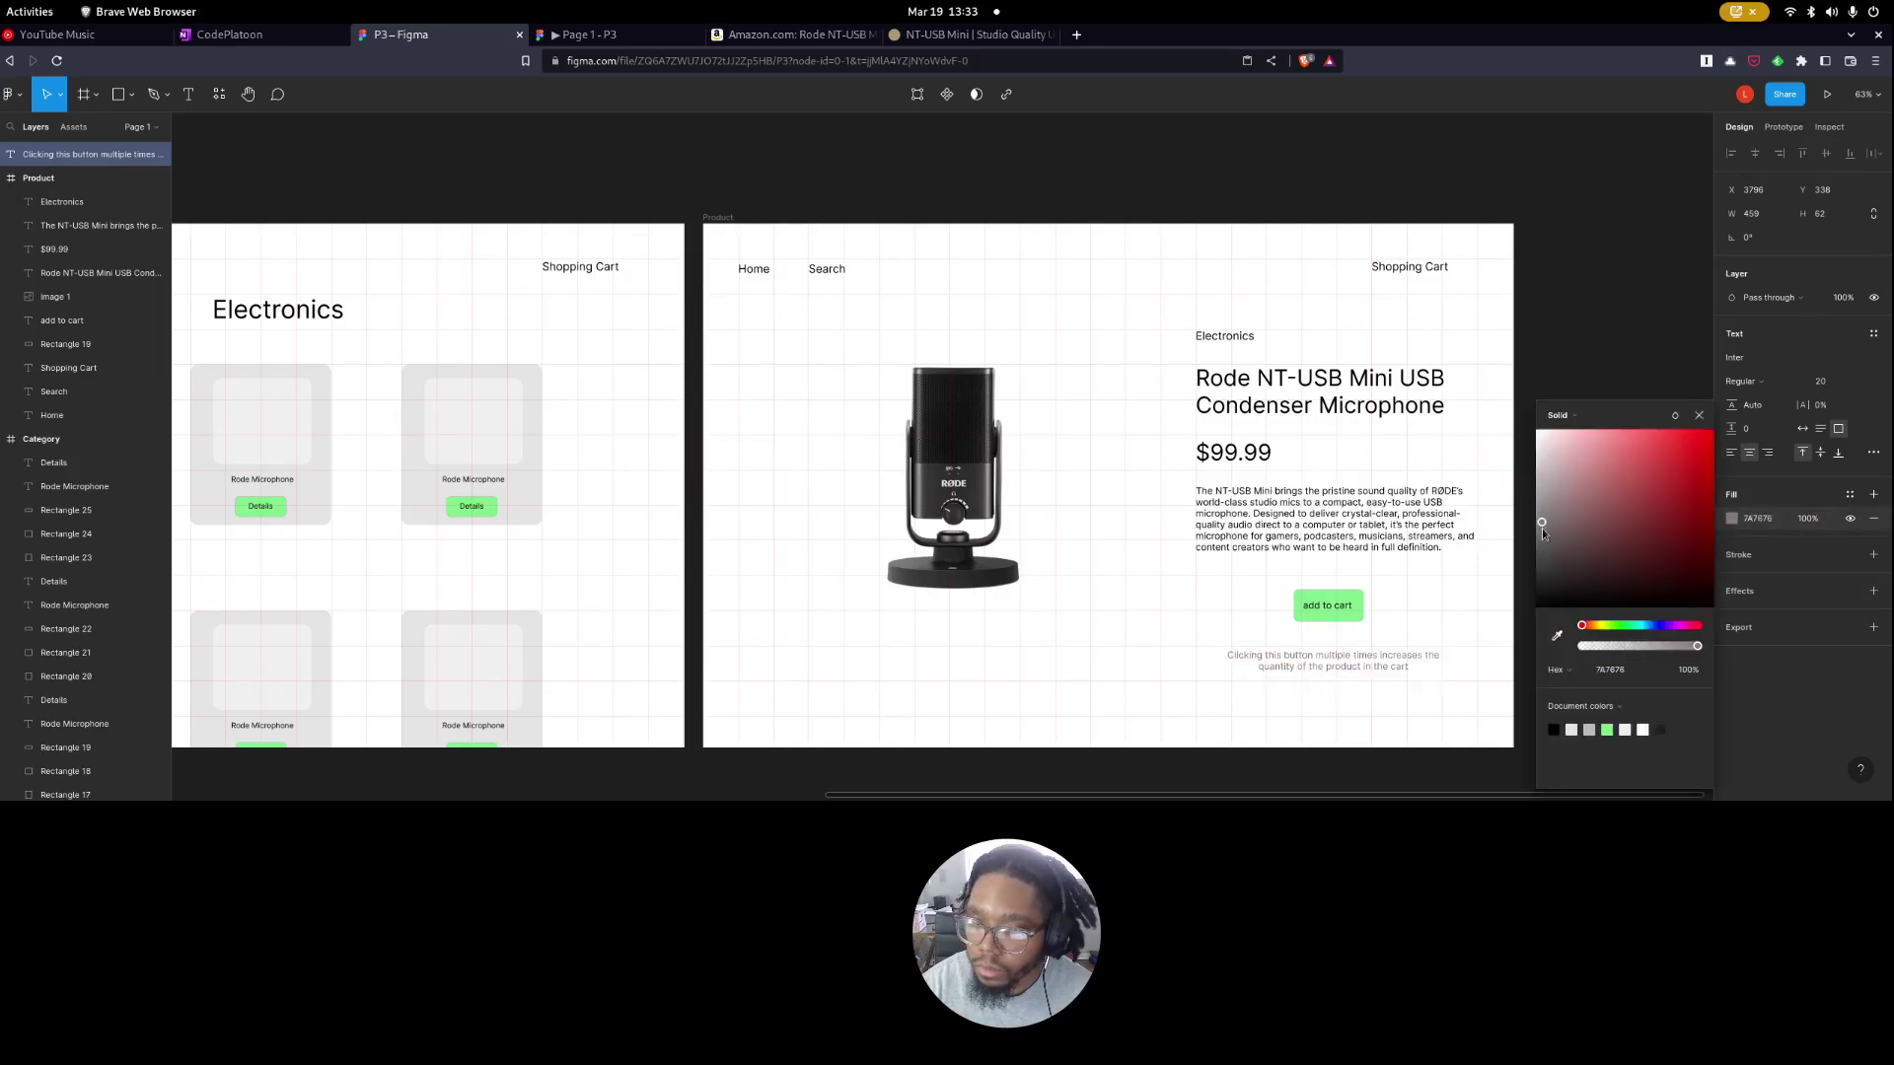
key("Escape")
left_click_drag(1345, 668, 1344, 658)
left_click(1218, 730)
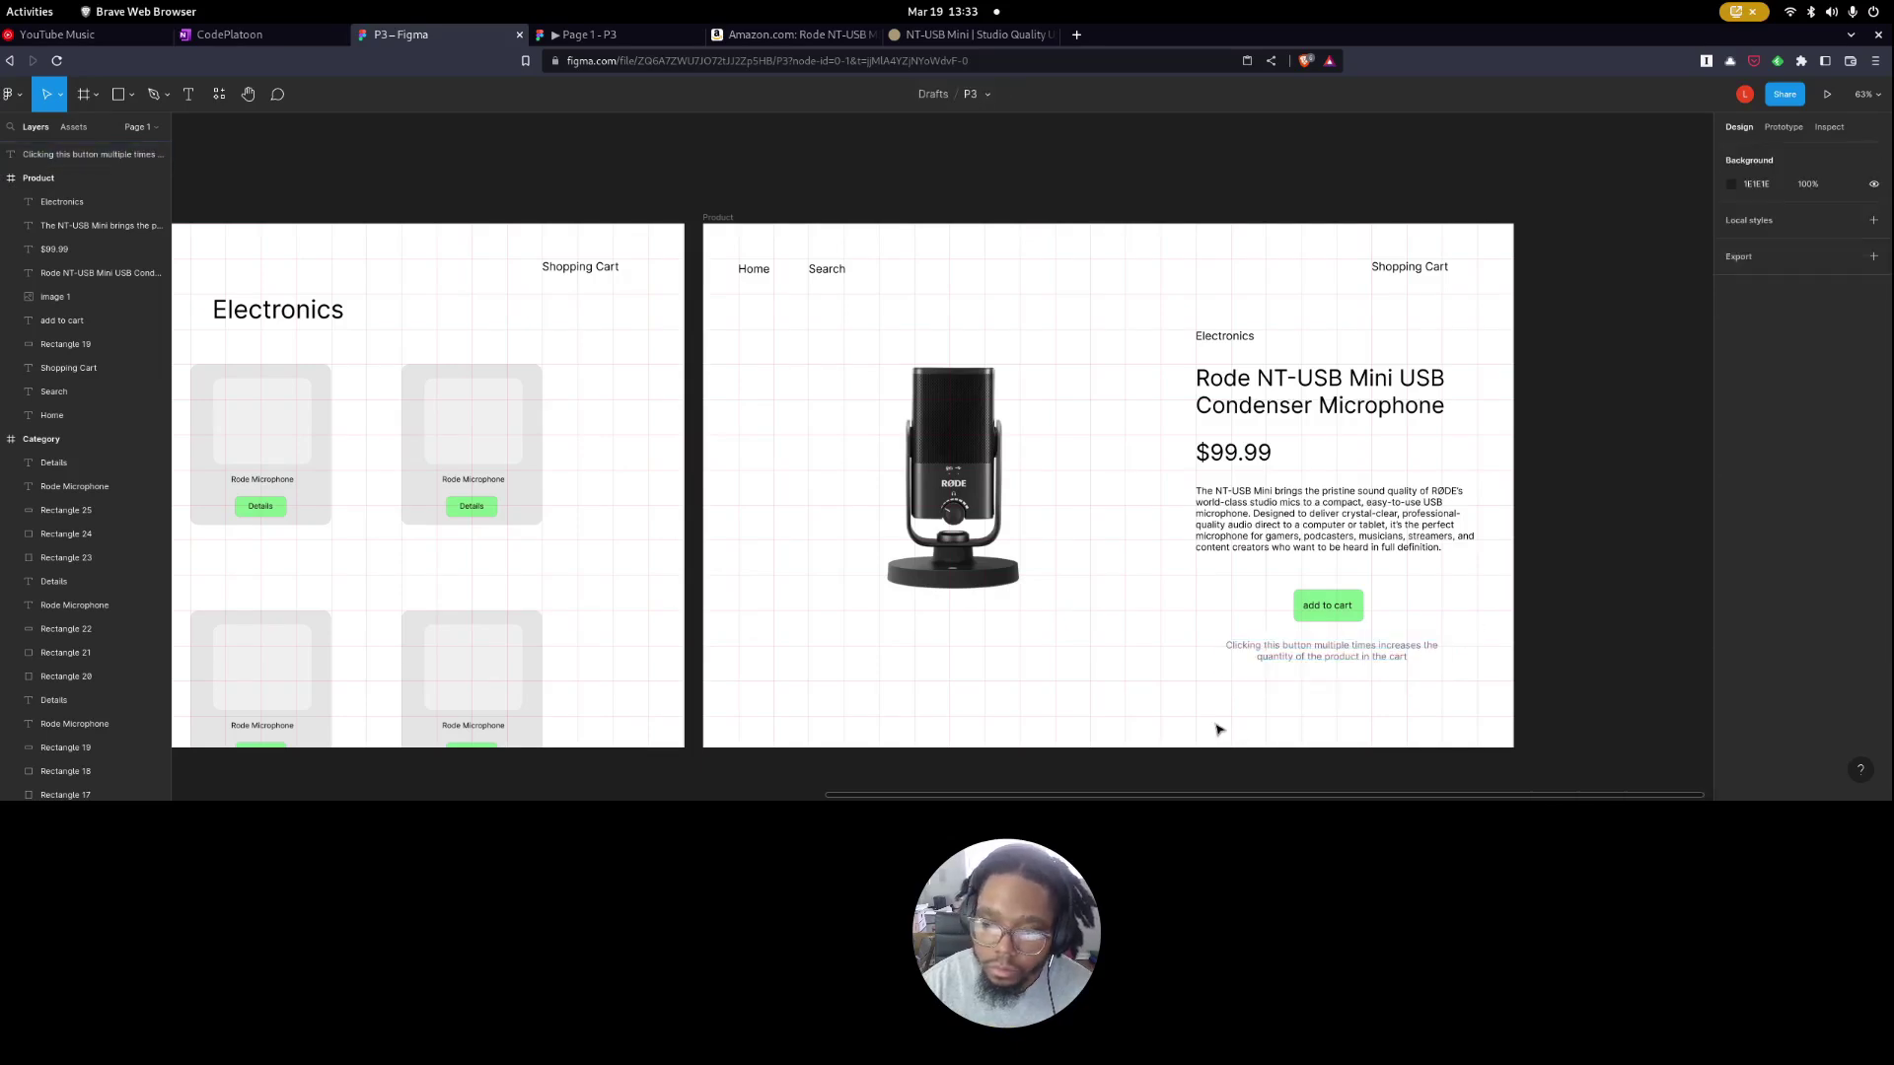
Switch to the README and review the Home page and Category pages requirements, including the navigation links and example category names.
key("alt+Tab")
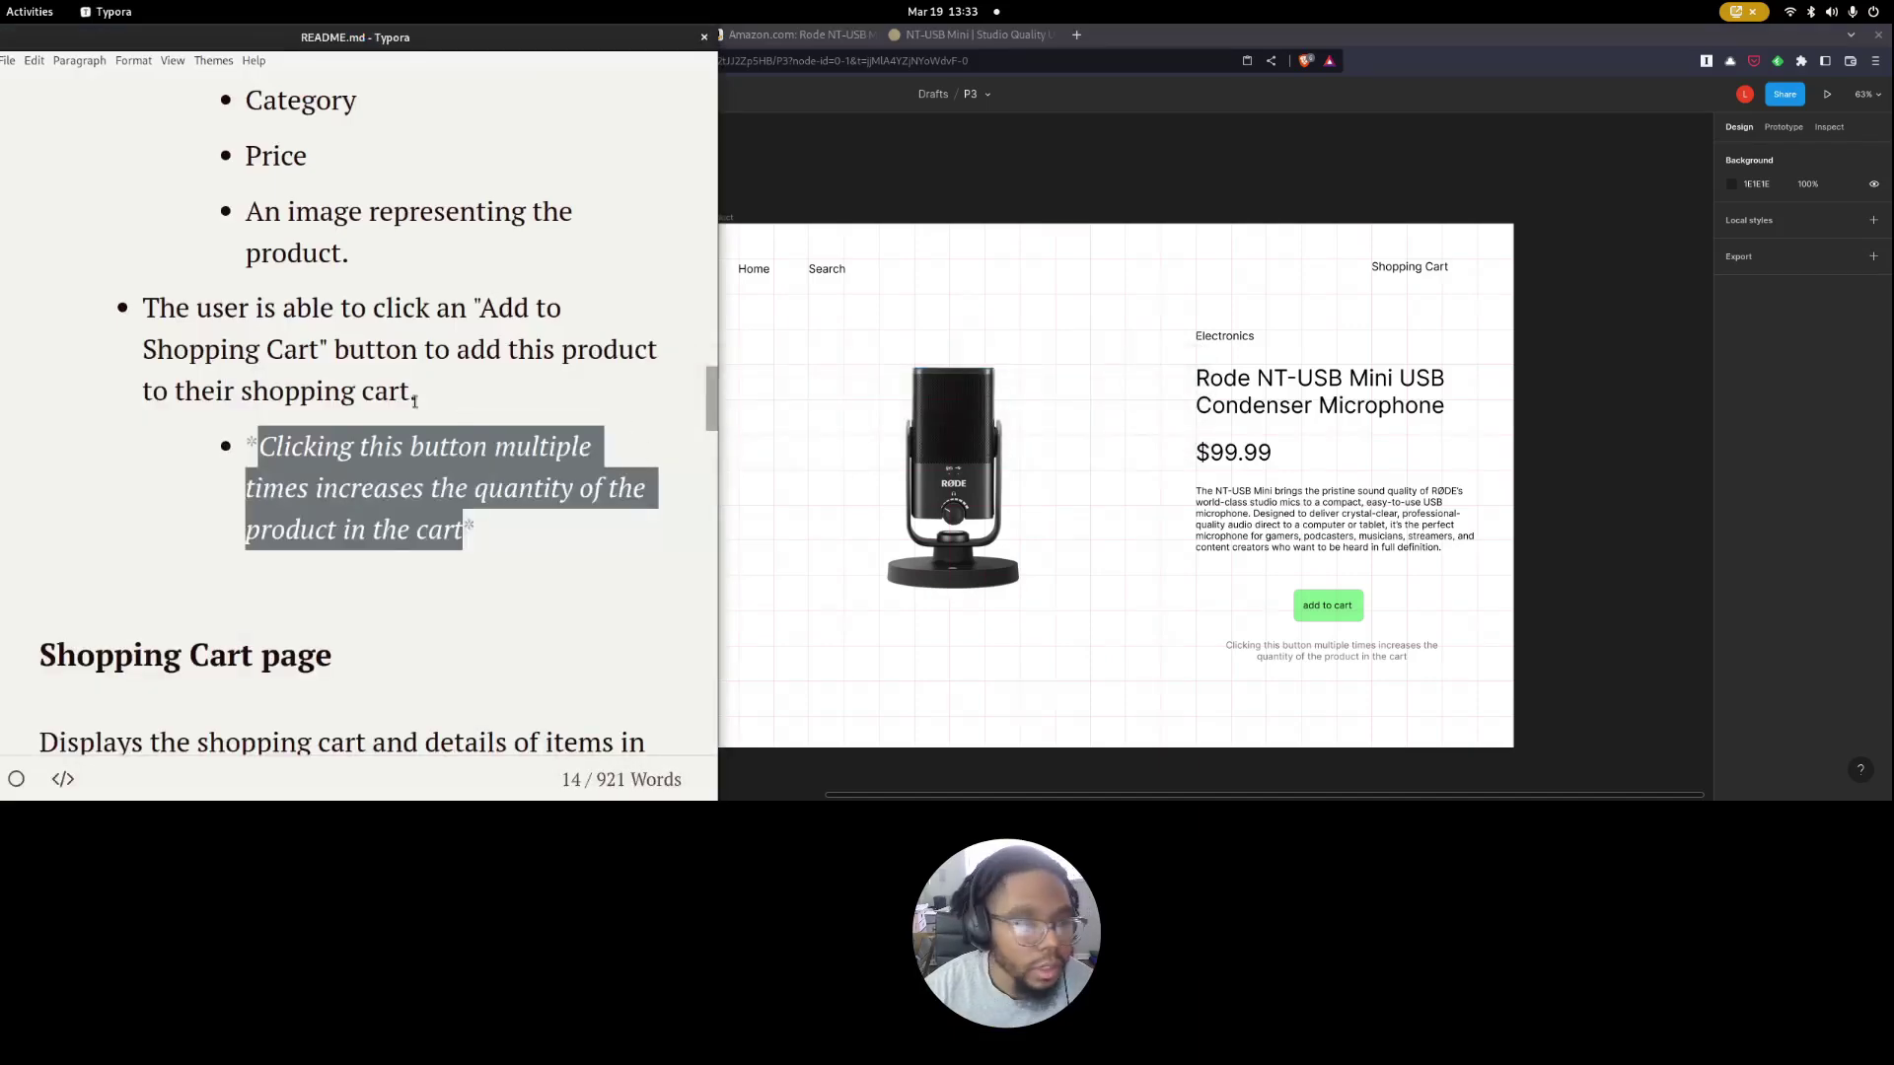
scroll(415, 400, "up", 3)
scroll(203, 427, "up", 3)
left_click(203, 387)
scroll(305, 642, "down", 10)
scroll(304, 642, "up", 15)
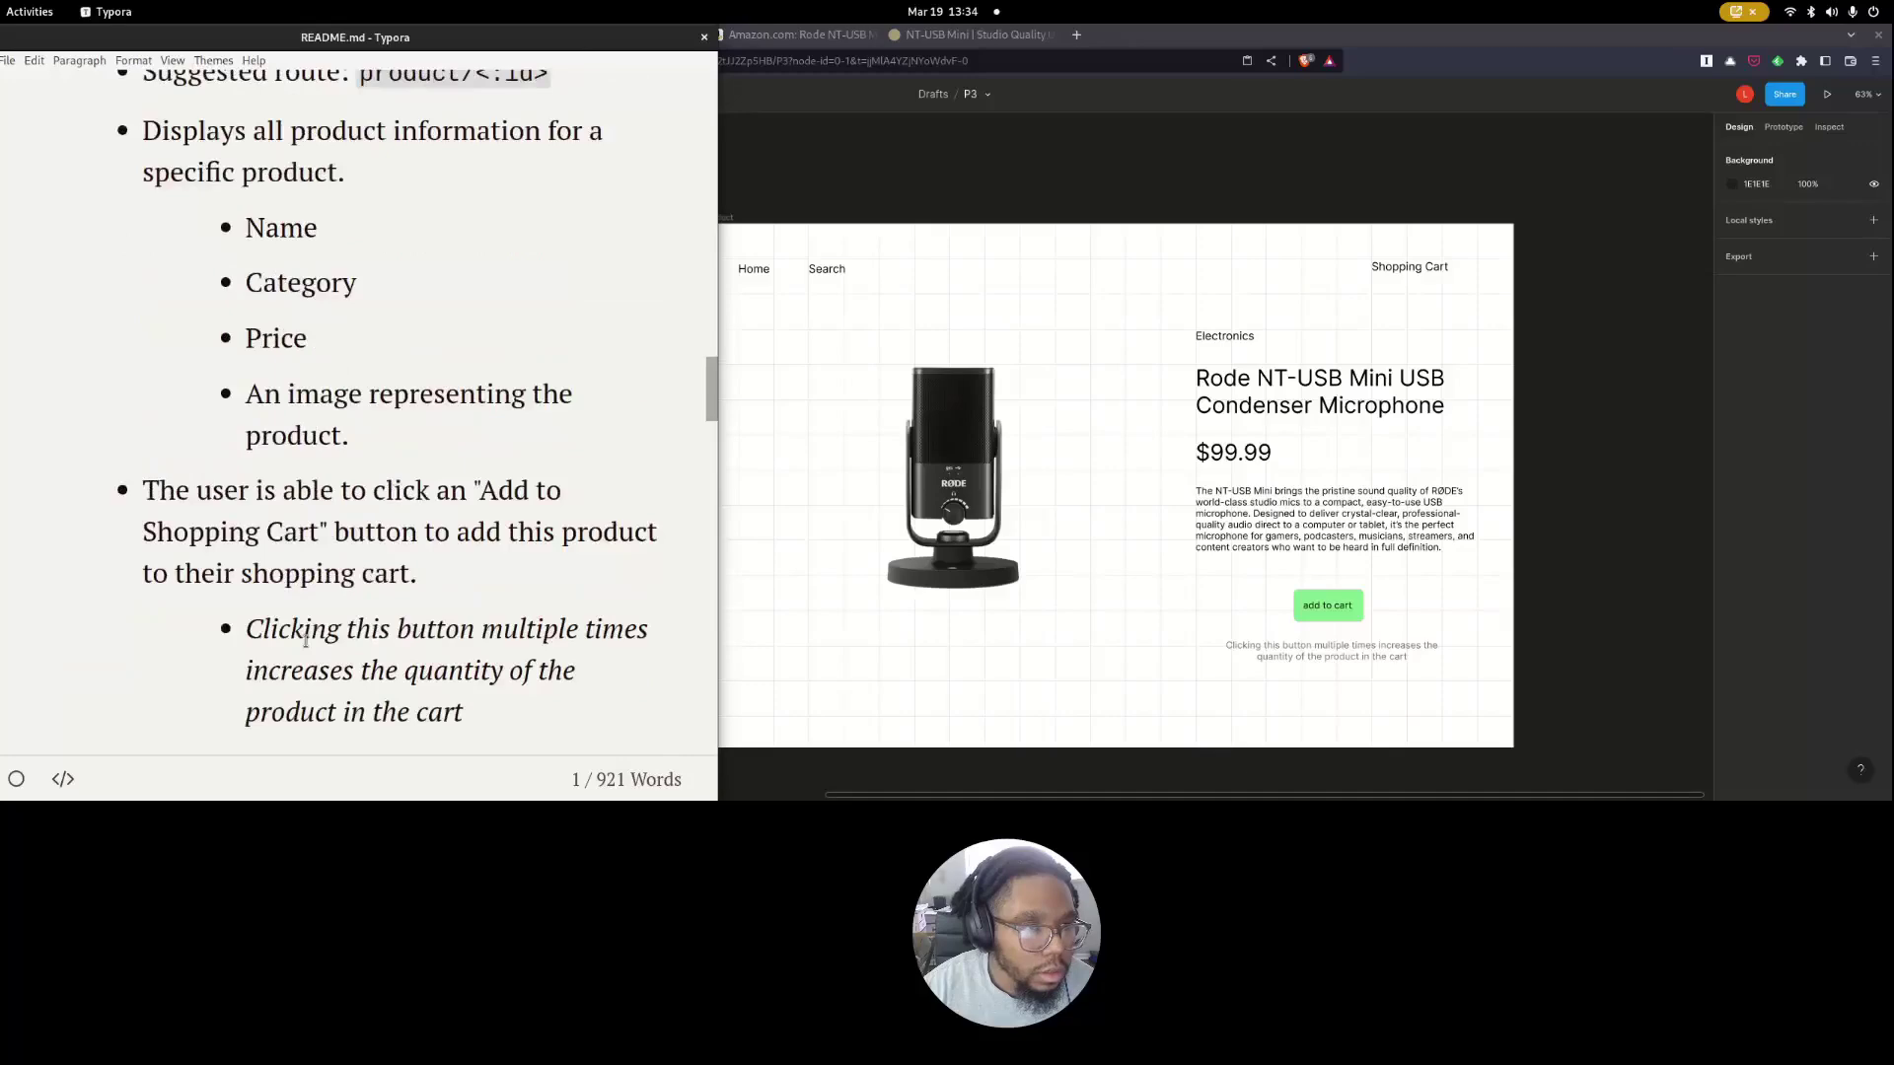
scroll(331, 627, "up", 15)
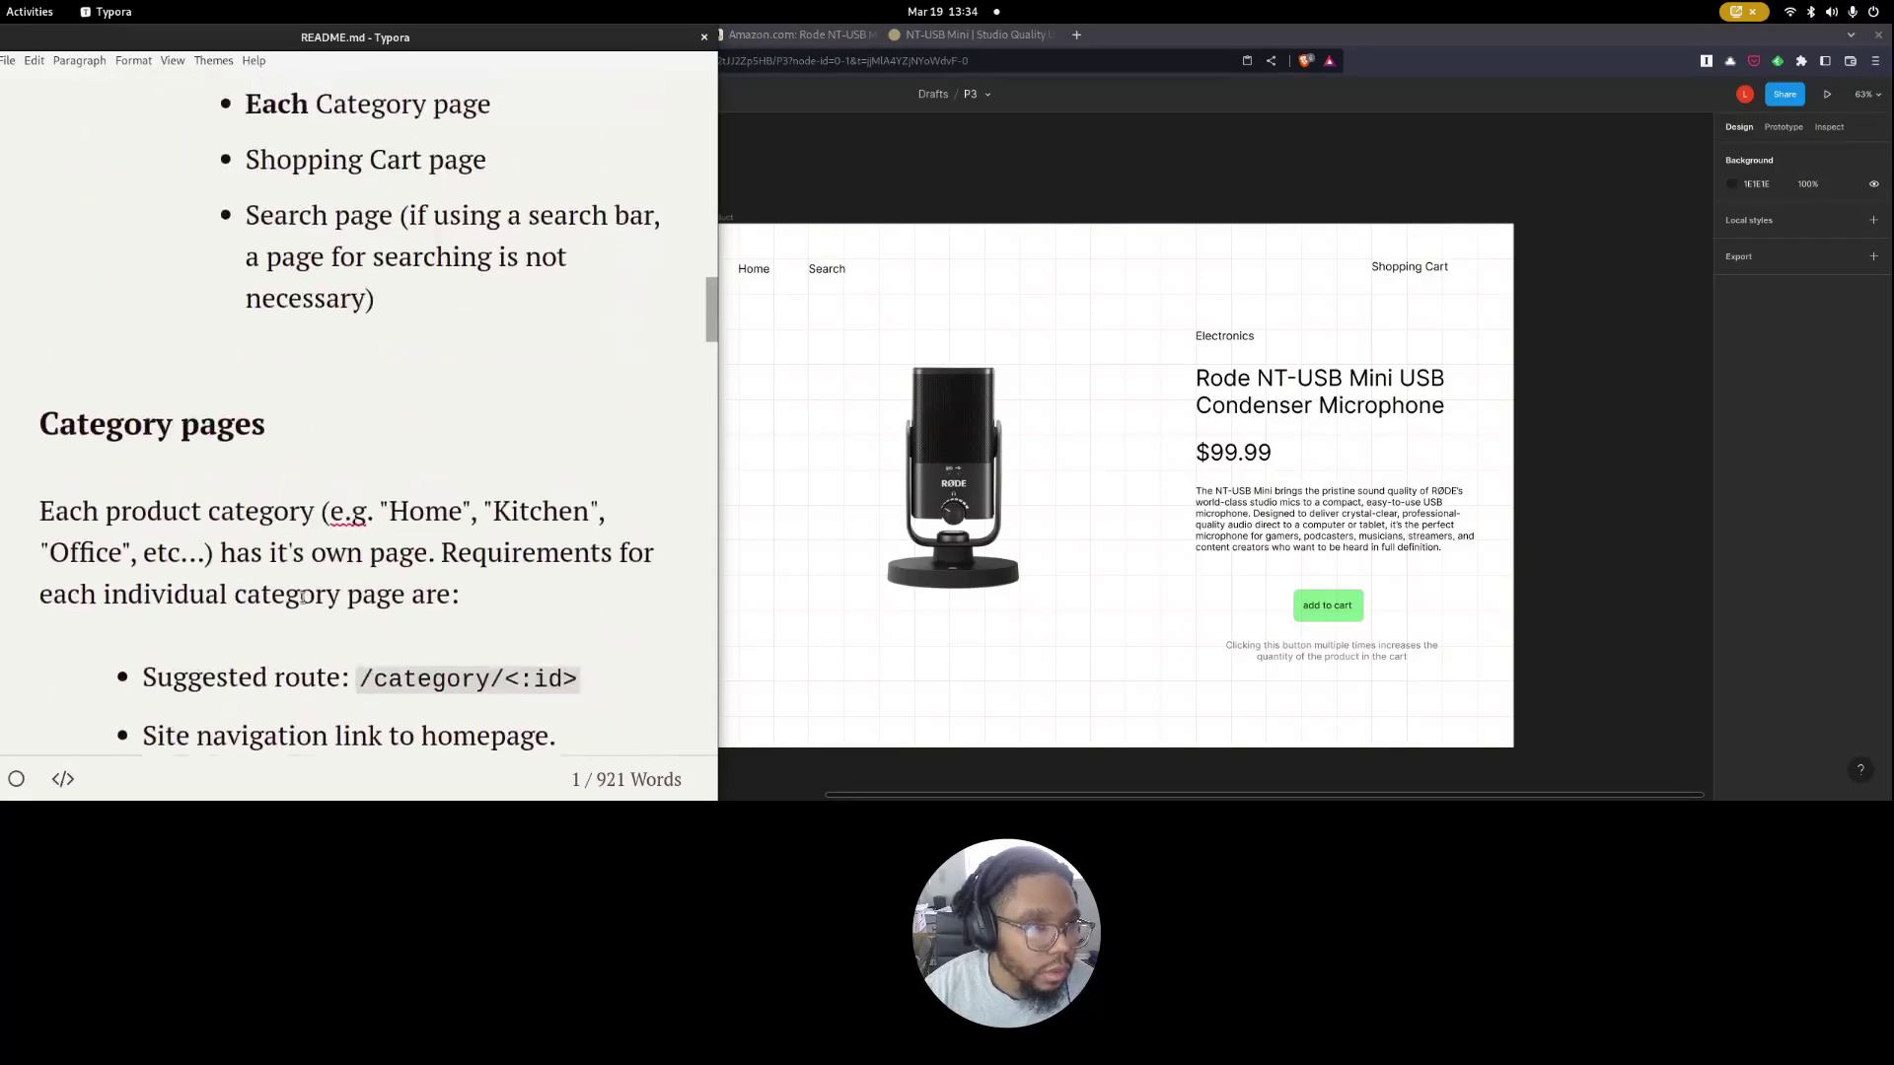
scroll(306, 577, "down", 8)
scroll(305, 575, "up", 4)
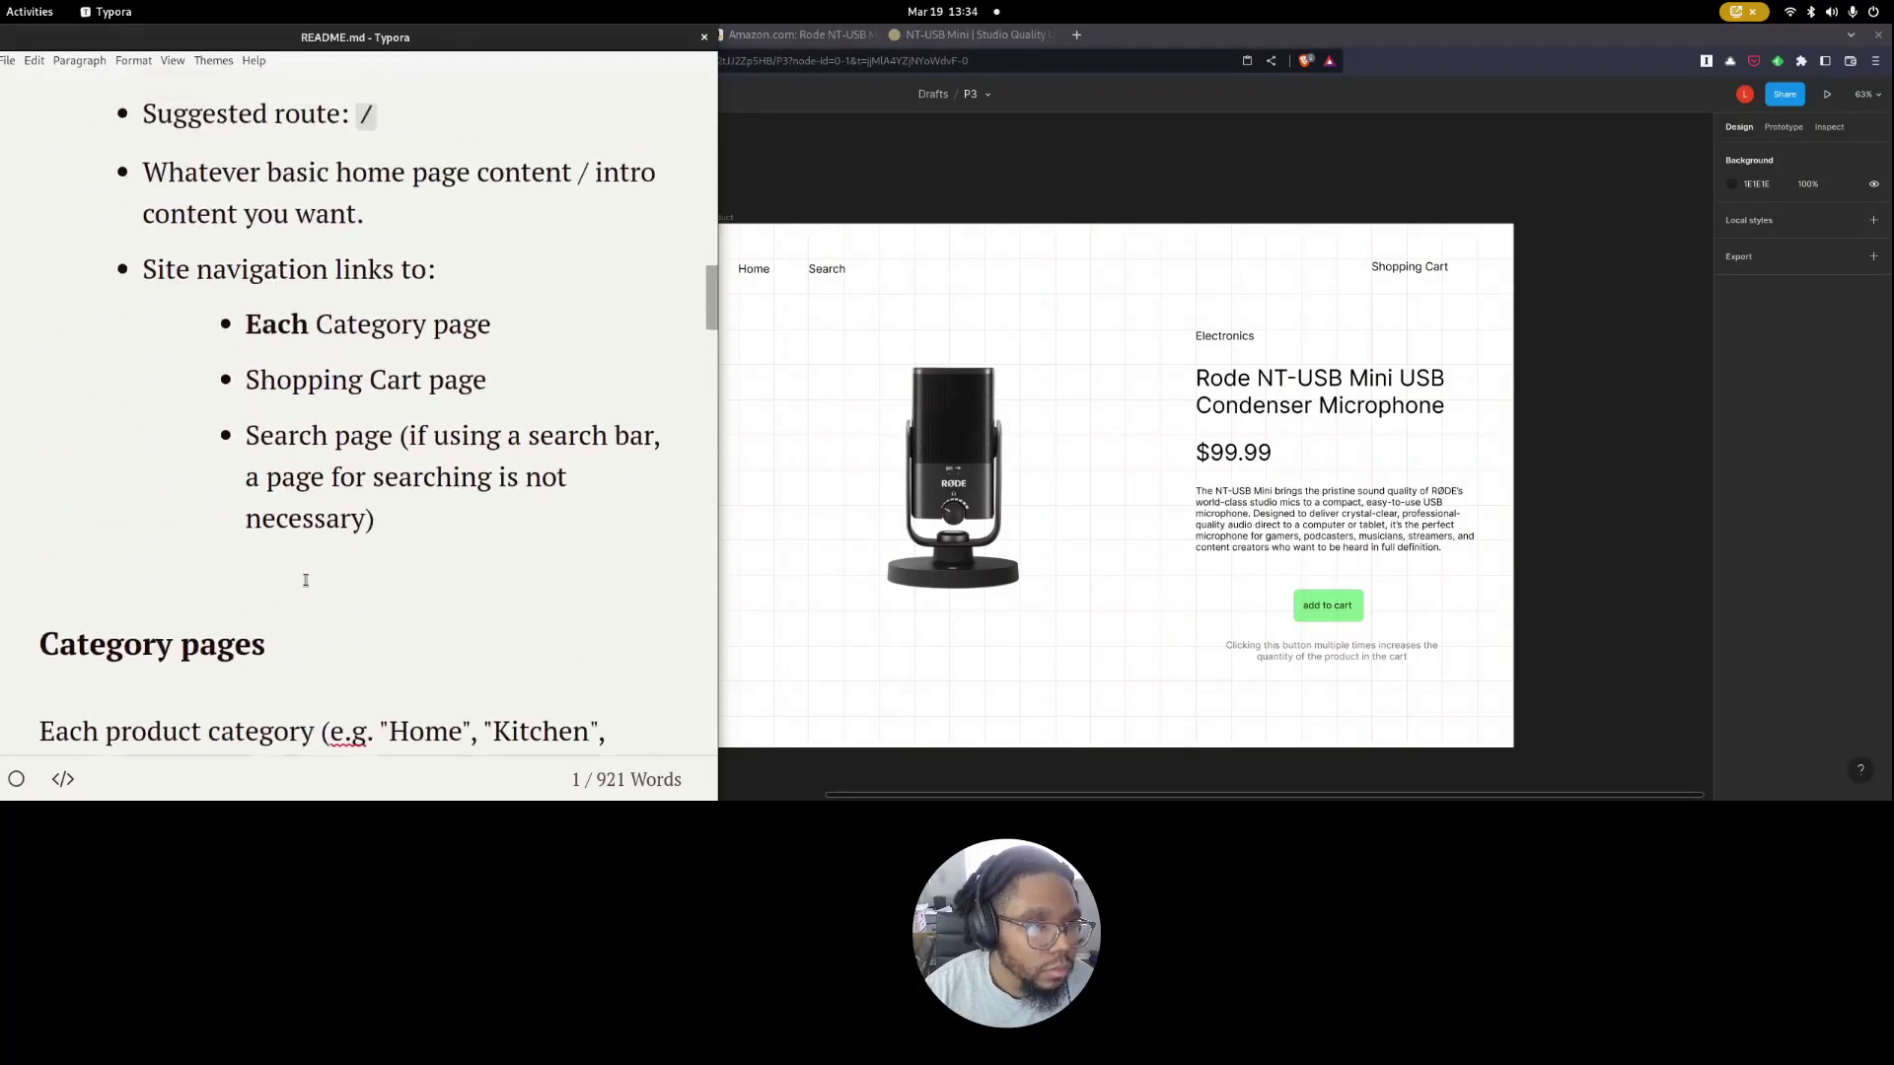
left_click_drag(203, 234, 482, 338)
left_click_drag(165, 387, 405, 623)
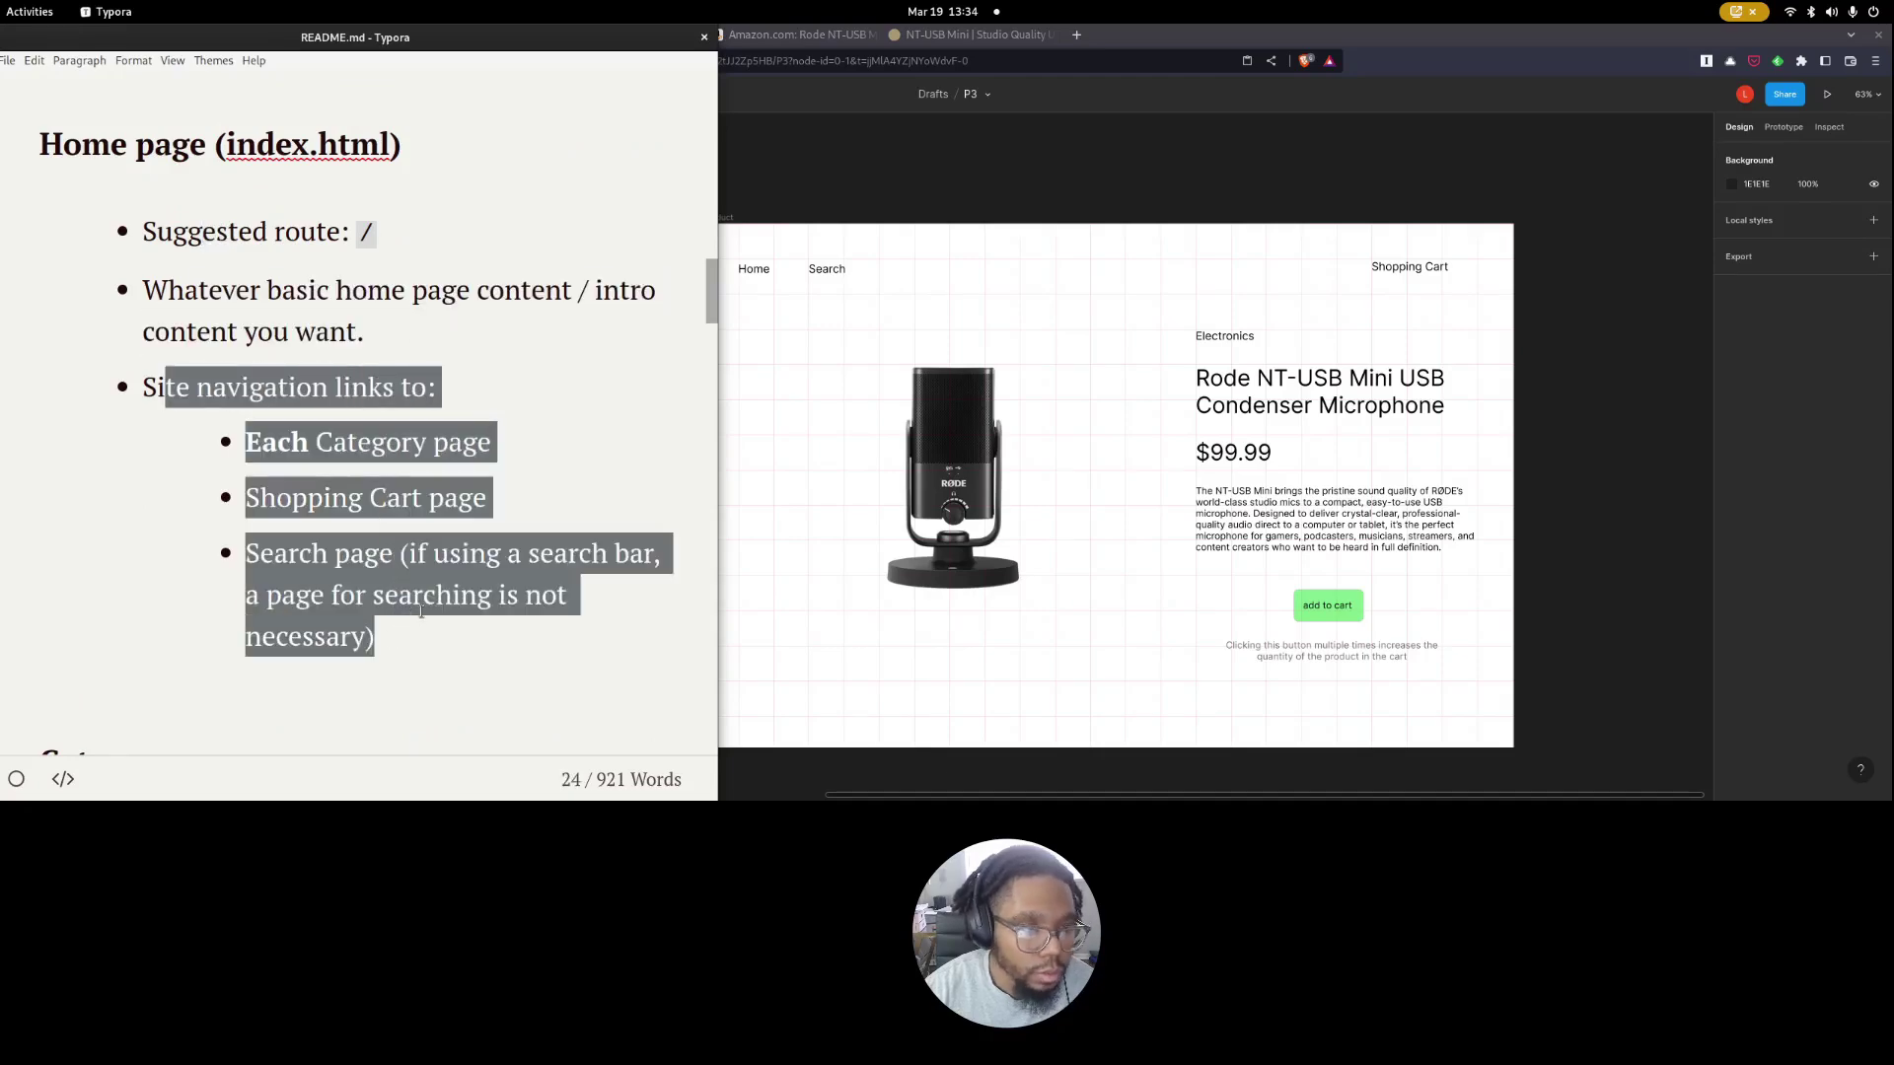
left_click(420, 612)
scroll(357, 656, "down", 10)
scroll(357, 632, "up", 5)
left_click_drag(70, 266, 468, 303)
Back in Figma, label the Home page's first category card "Home" and show the README alongside the mockup.
scroll(831, 478, "left", 15)
left_click(894, 422)
double_click(894, 421)
type("Home")
key("super")
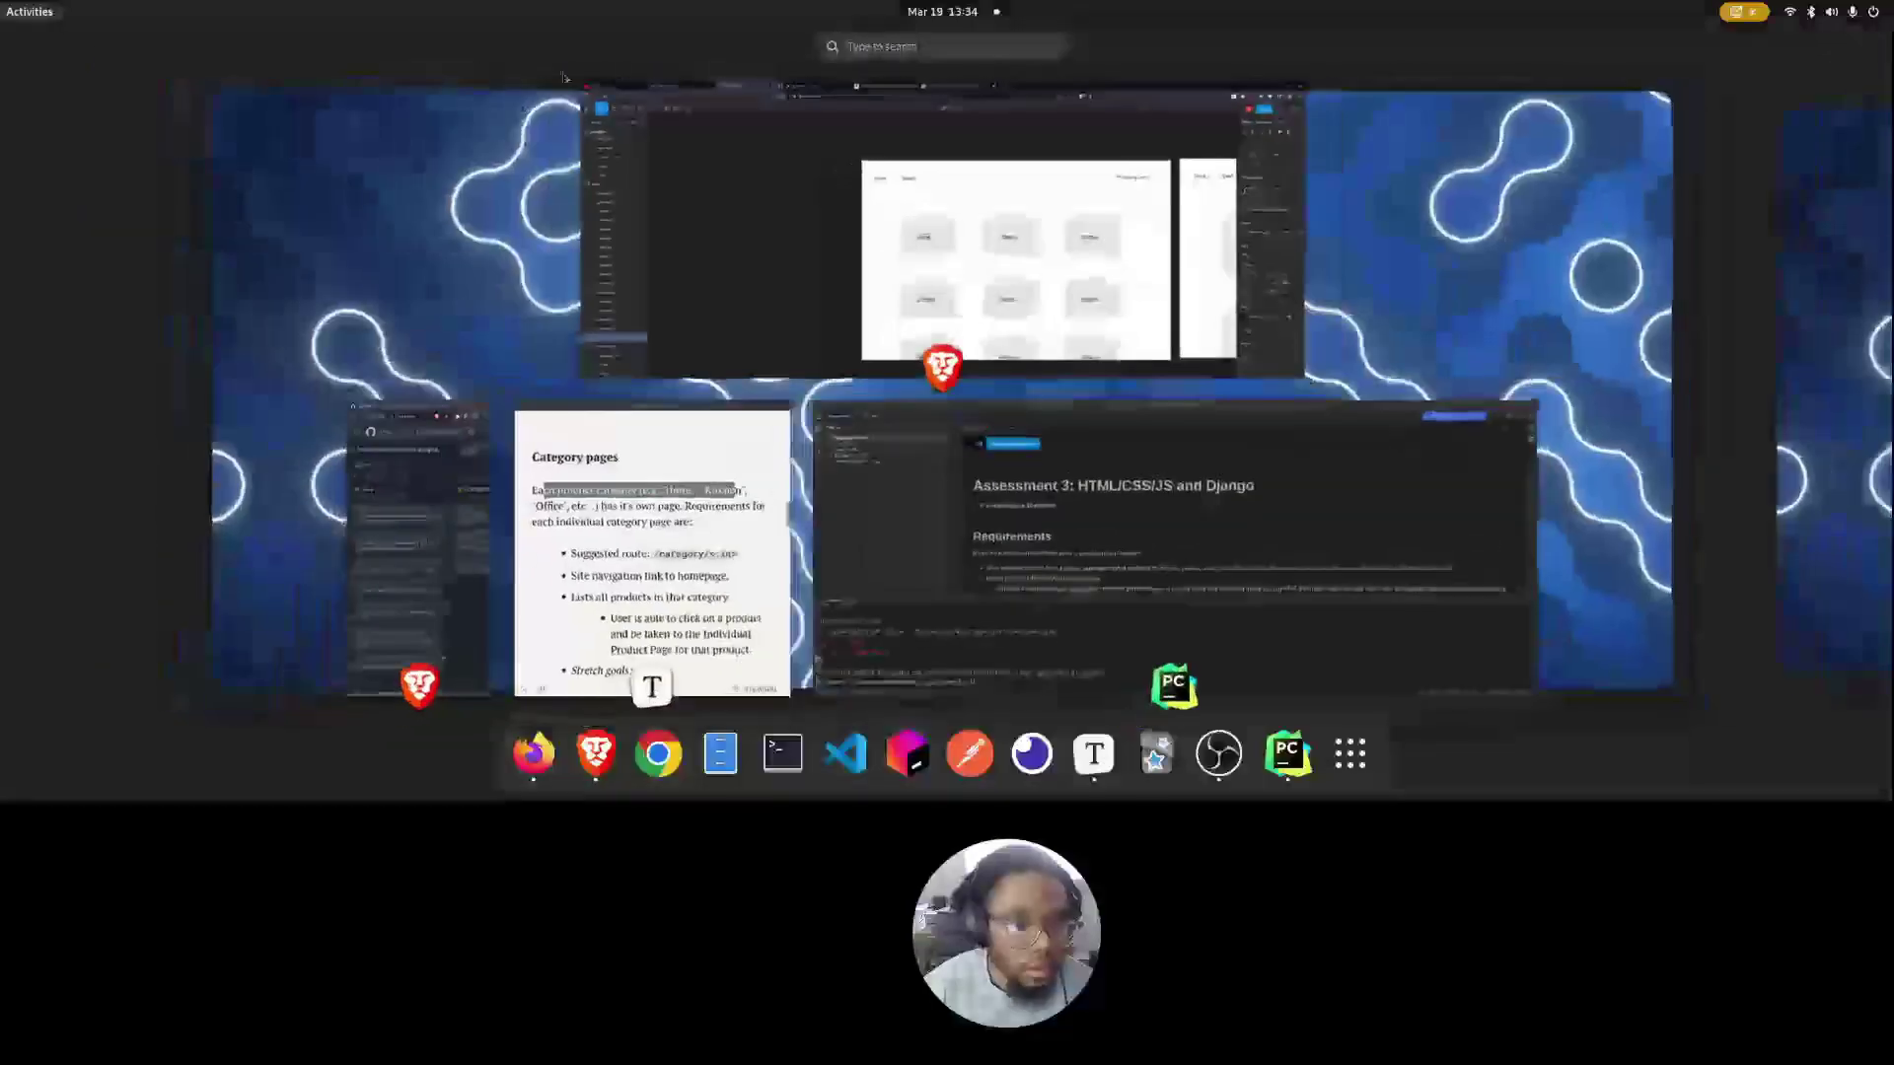
left_click(722, 519)
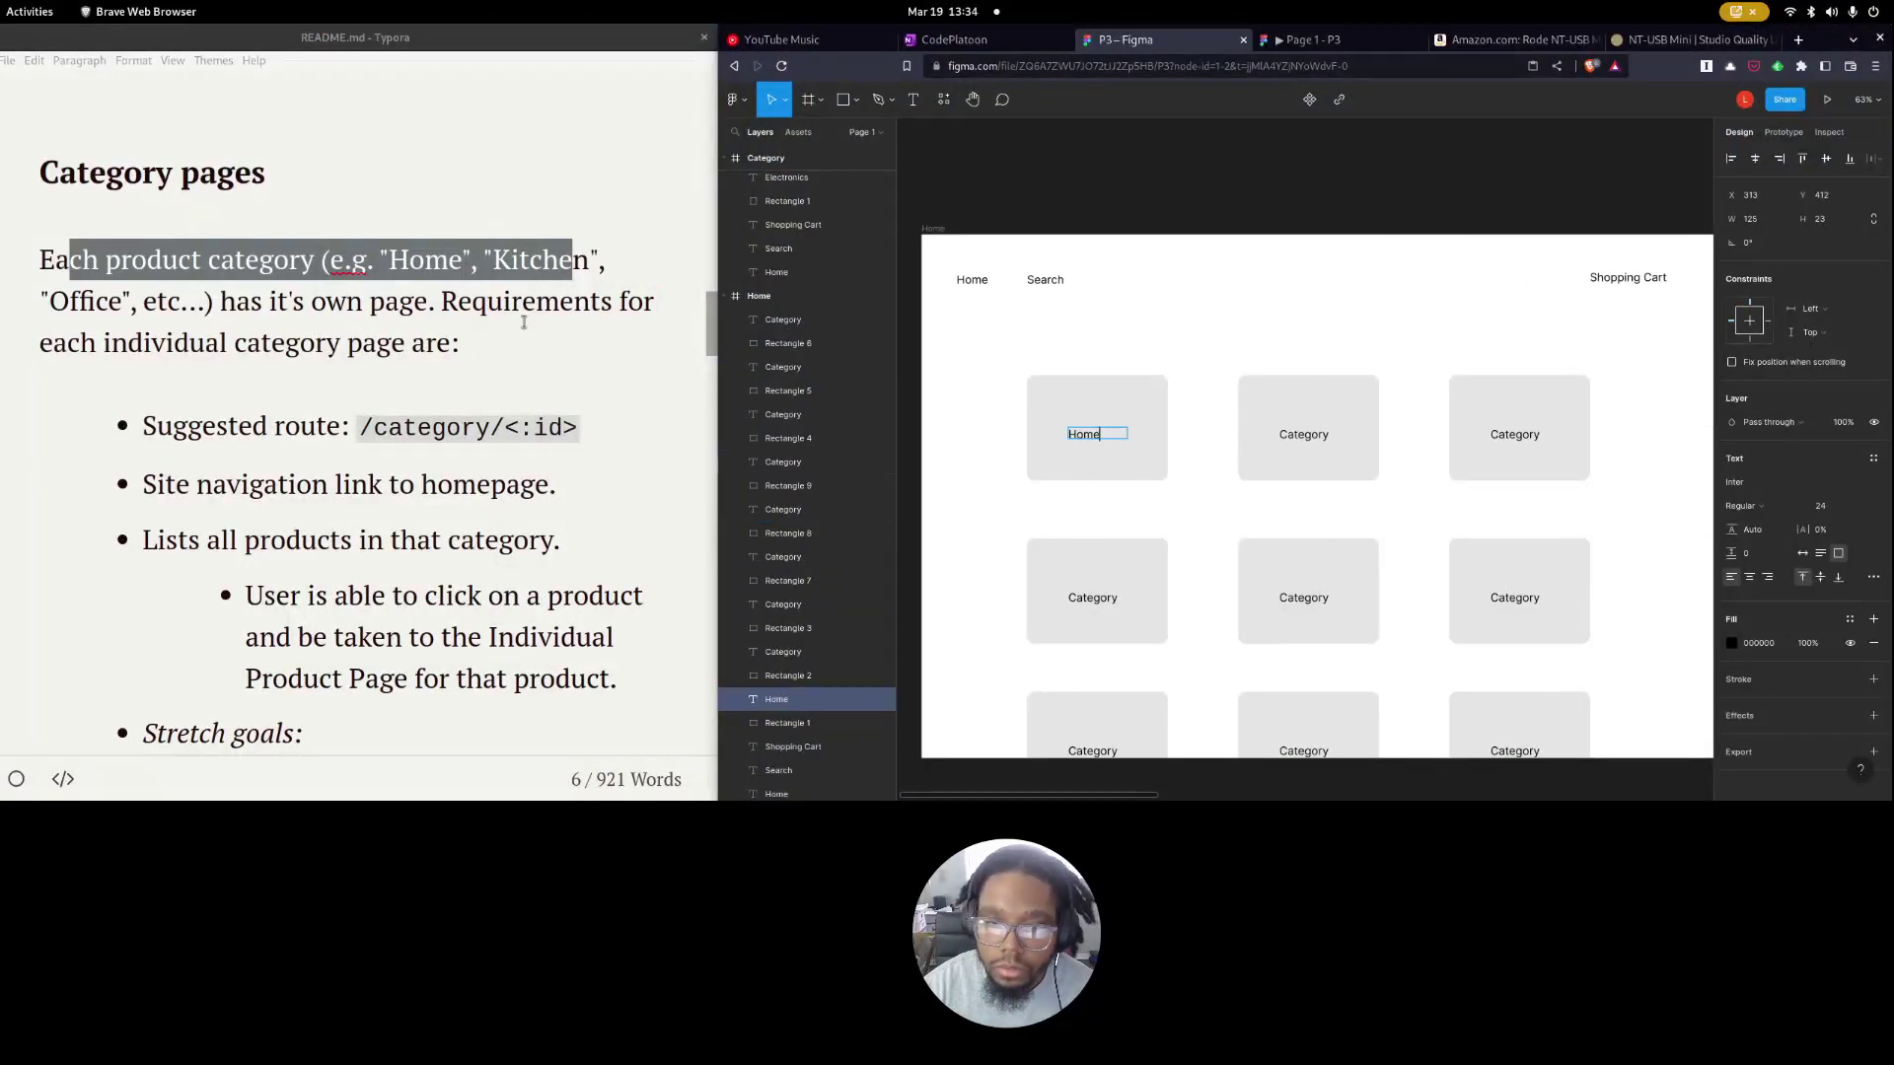
Label the other two first-row category cards "Kitchen" and "Office", and the second row's first card "Electronics".
left_click(1296, 427)
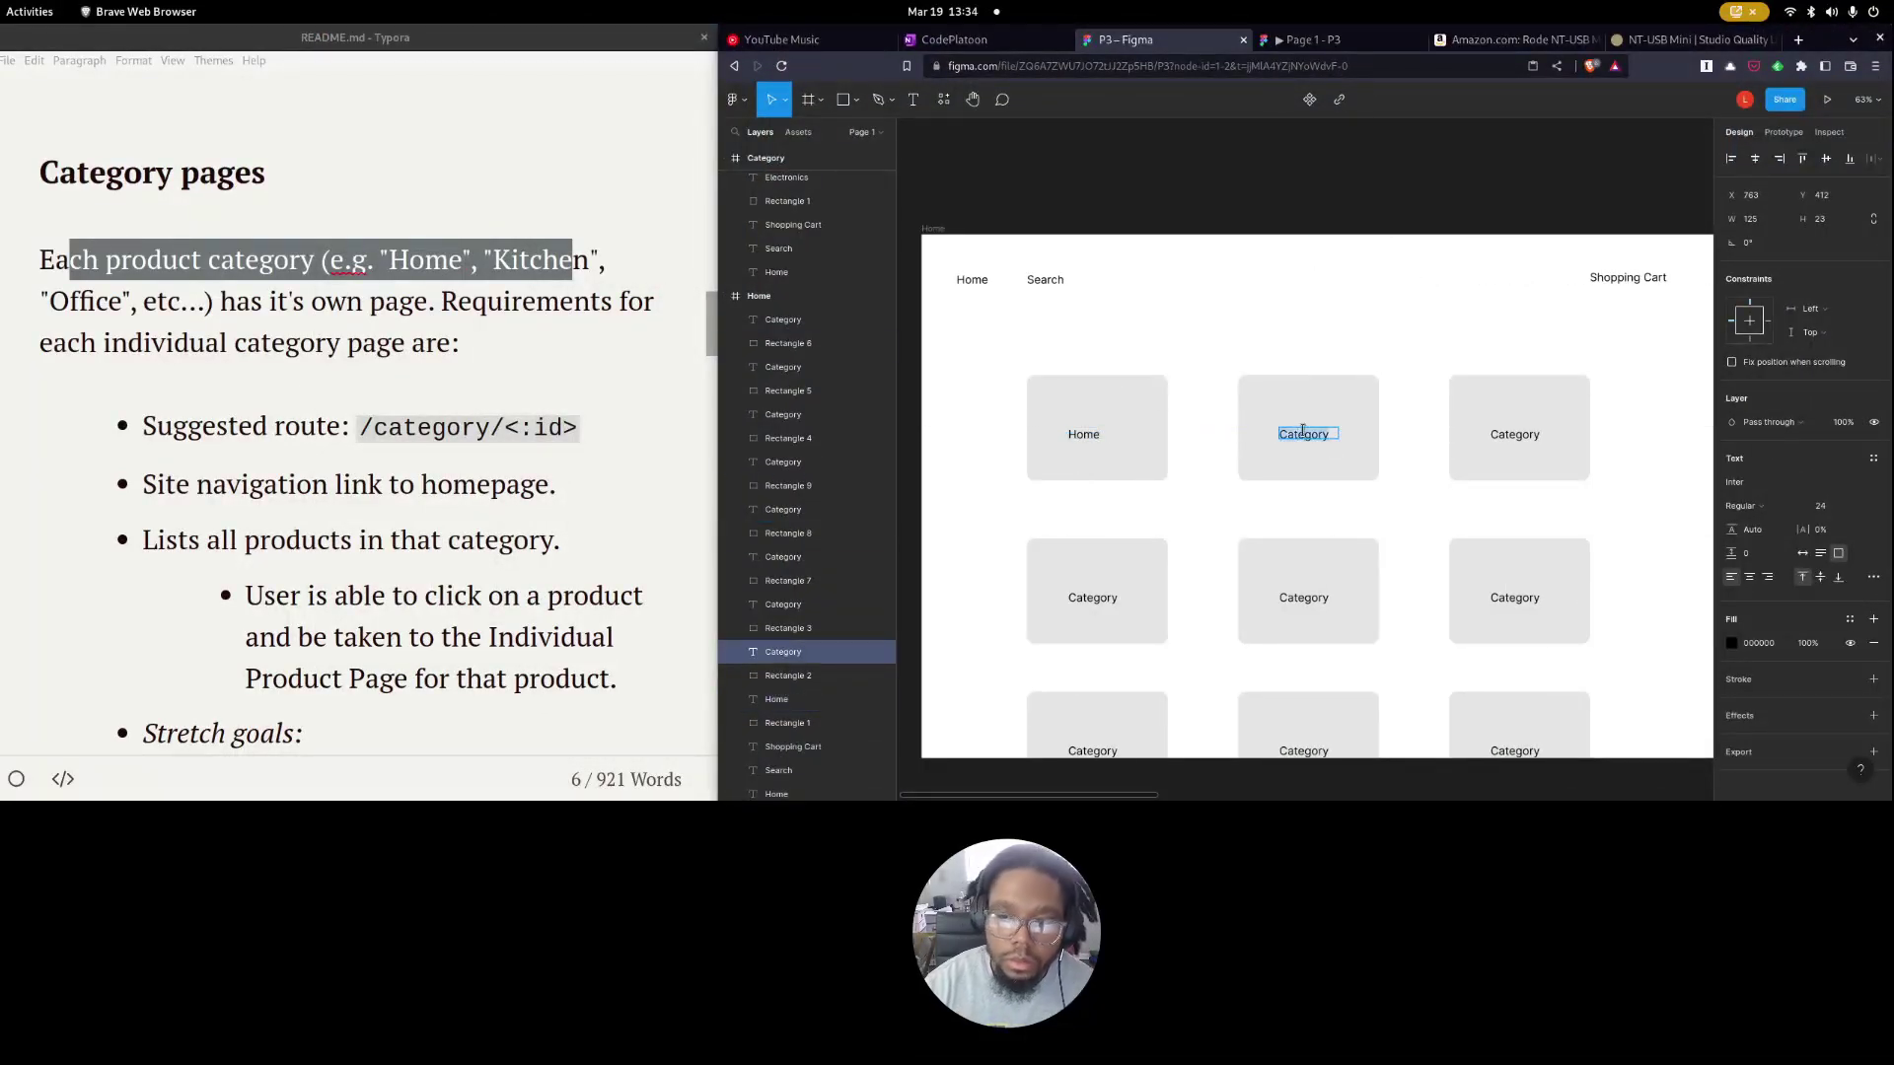
type("Kitchen")
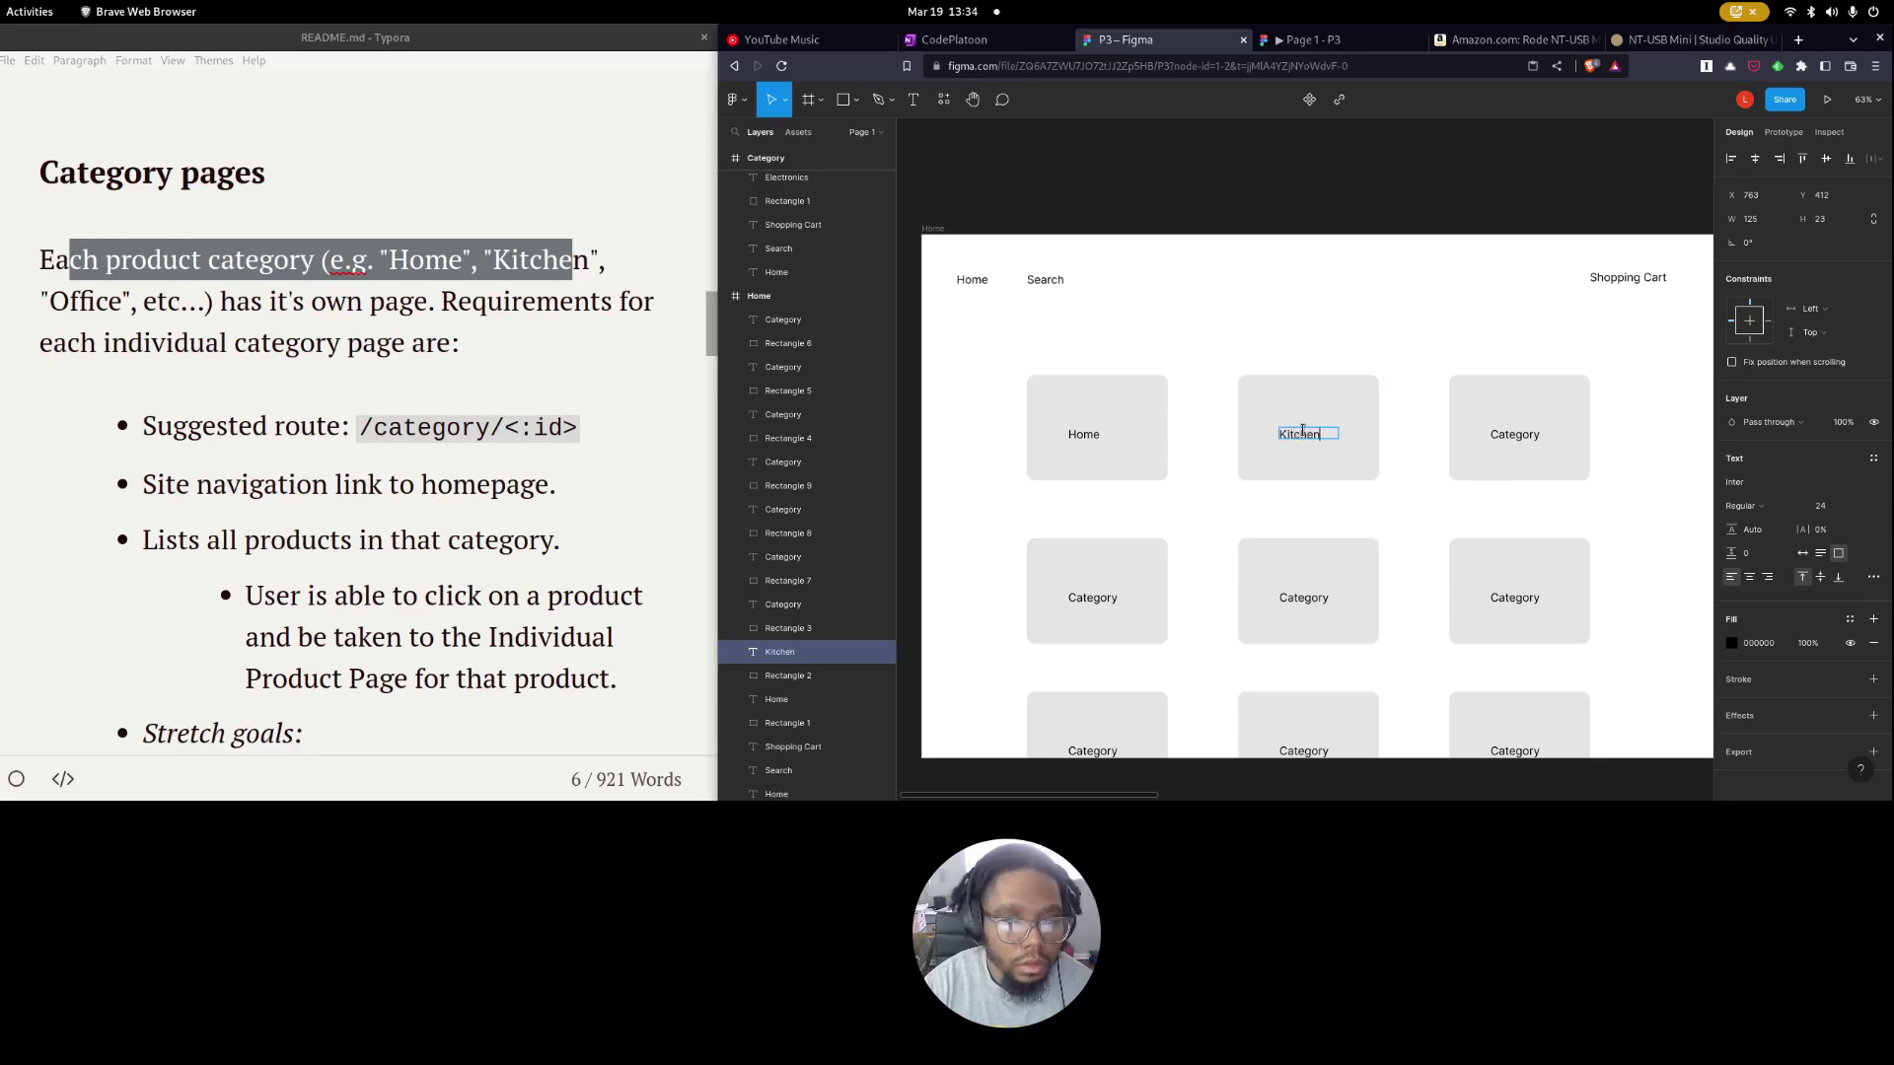
left_click(1519, 435)
type("Office")
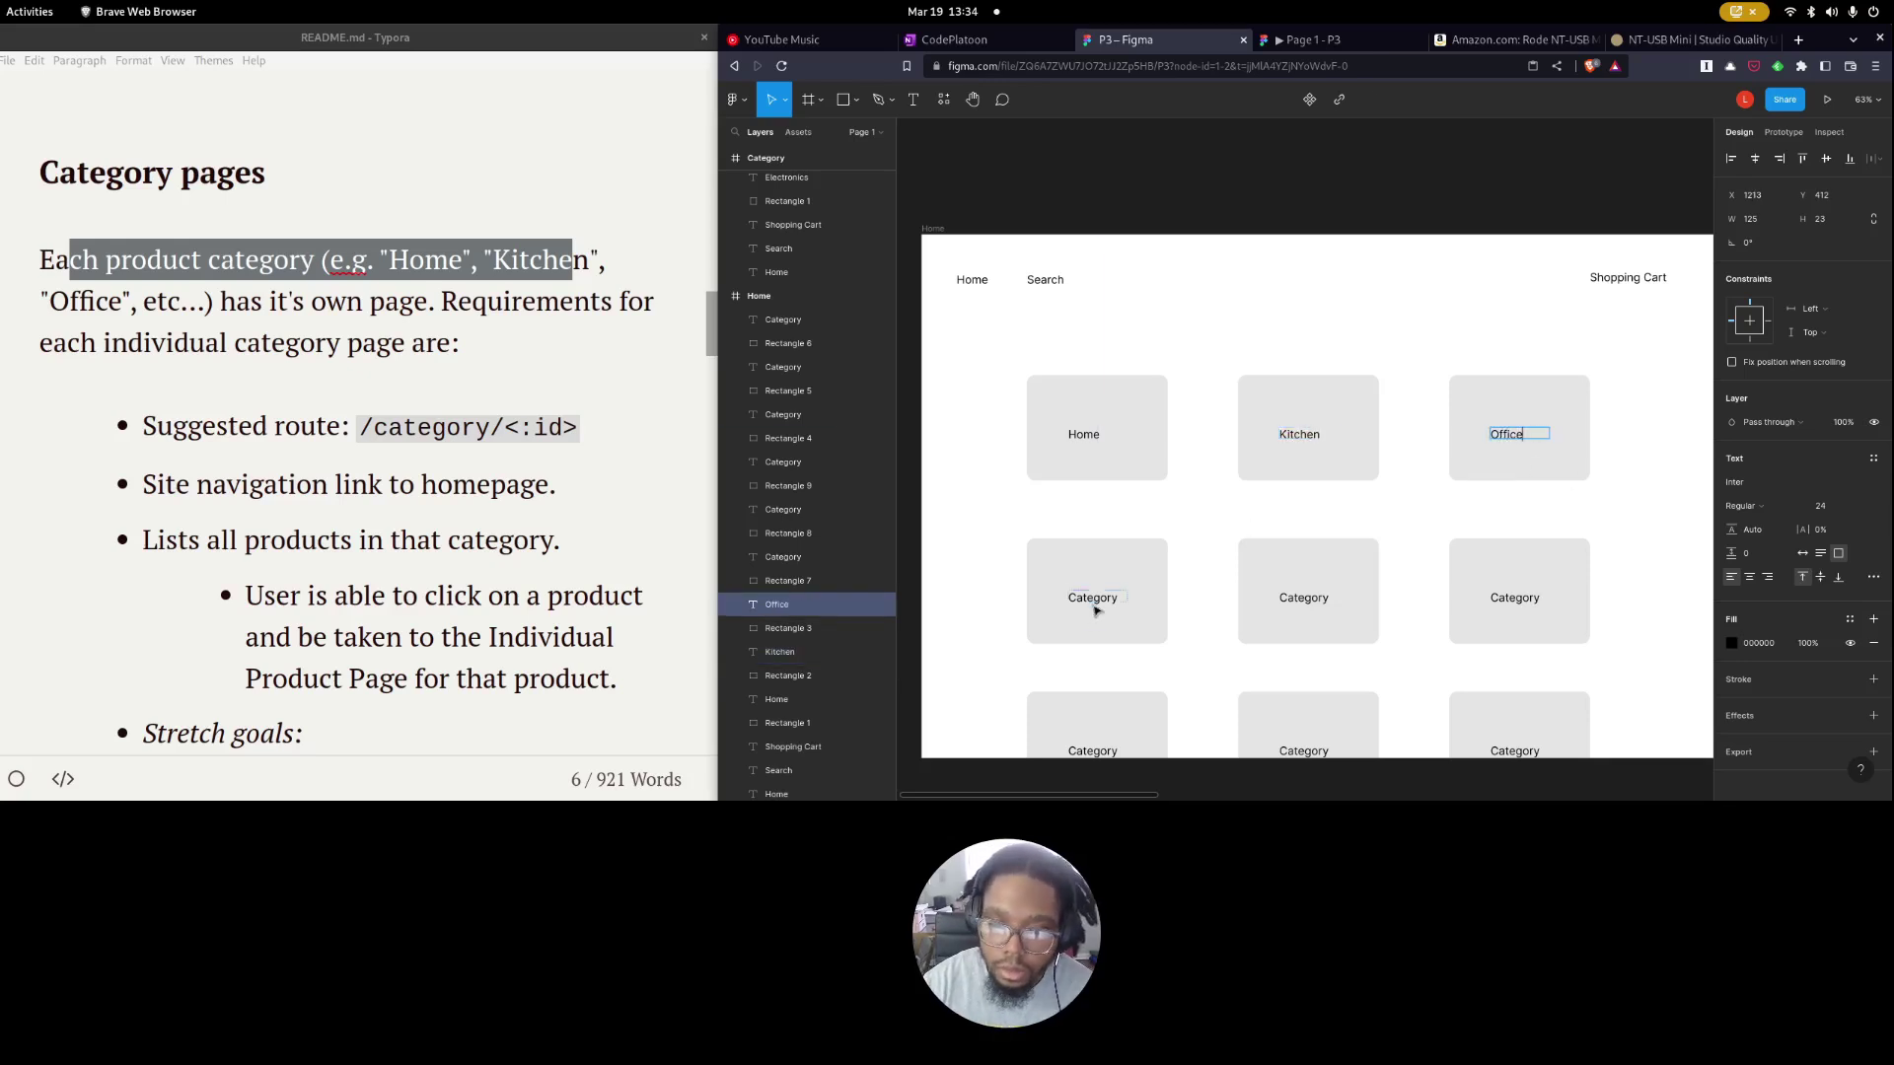
left_click(1094, 606)
type("Electronics")
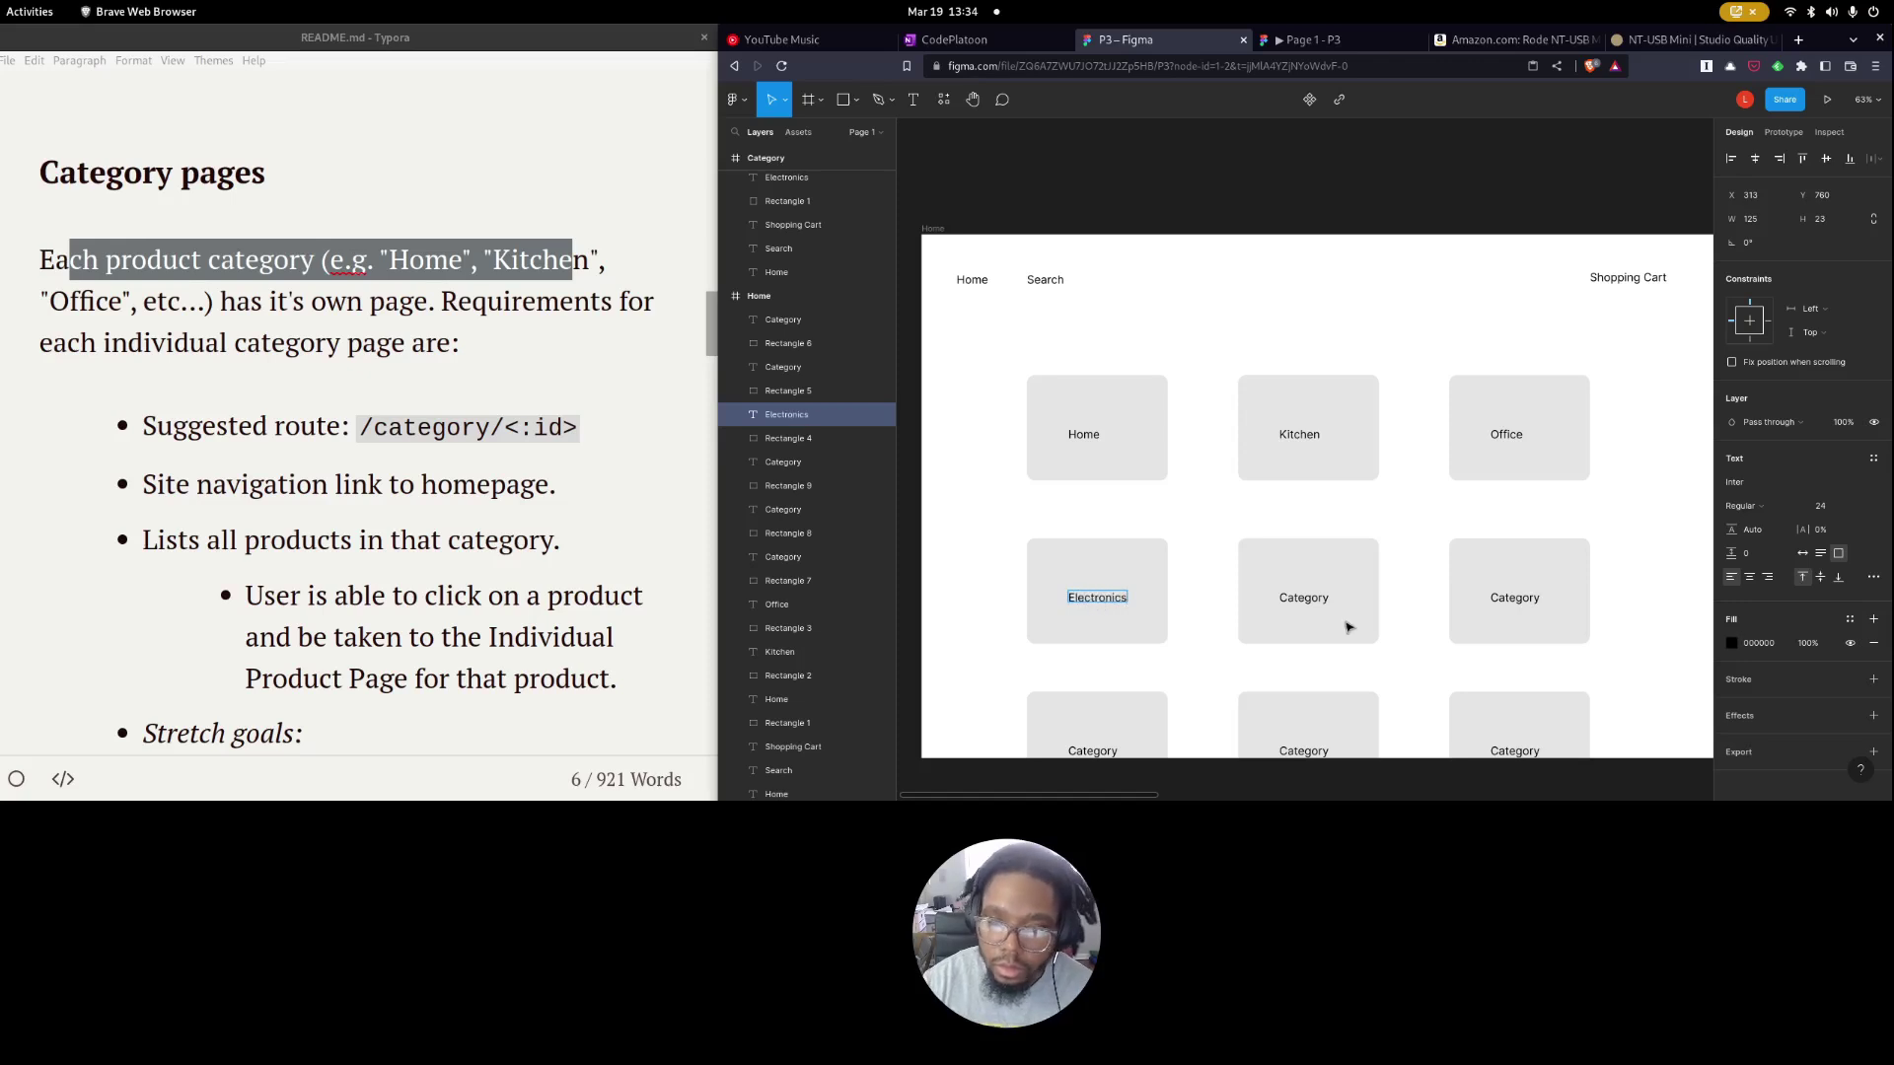
Label the second row's remaining category cards "Garden" and "Bed room".
double_click(1319, 599)
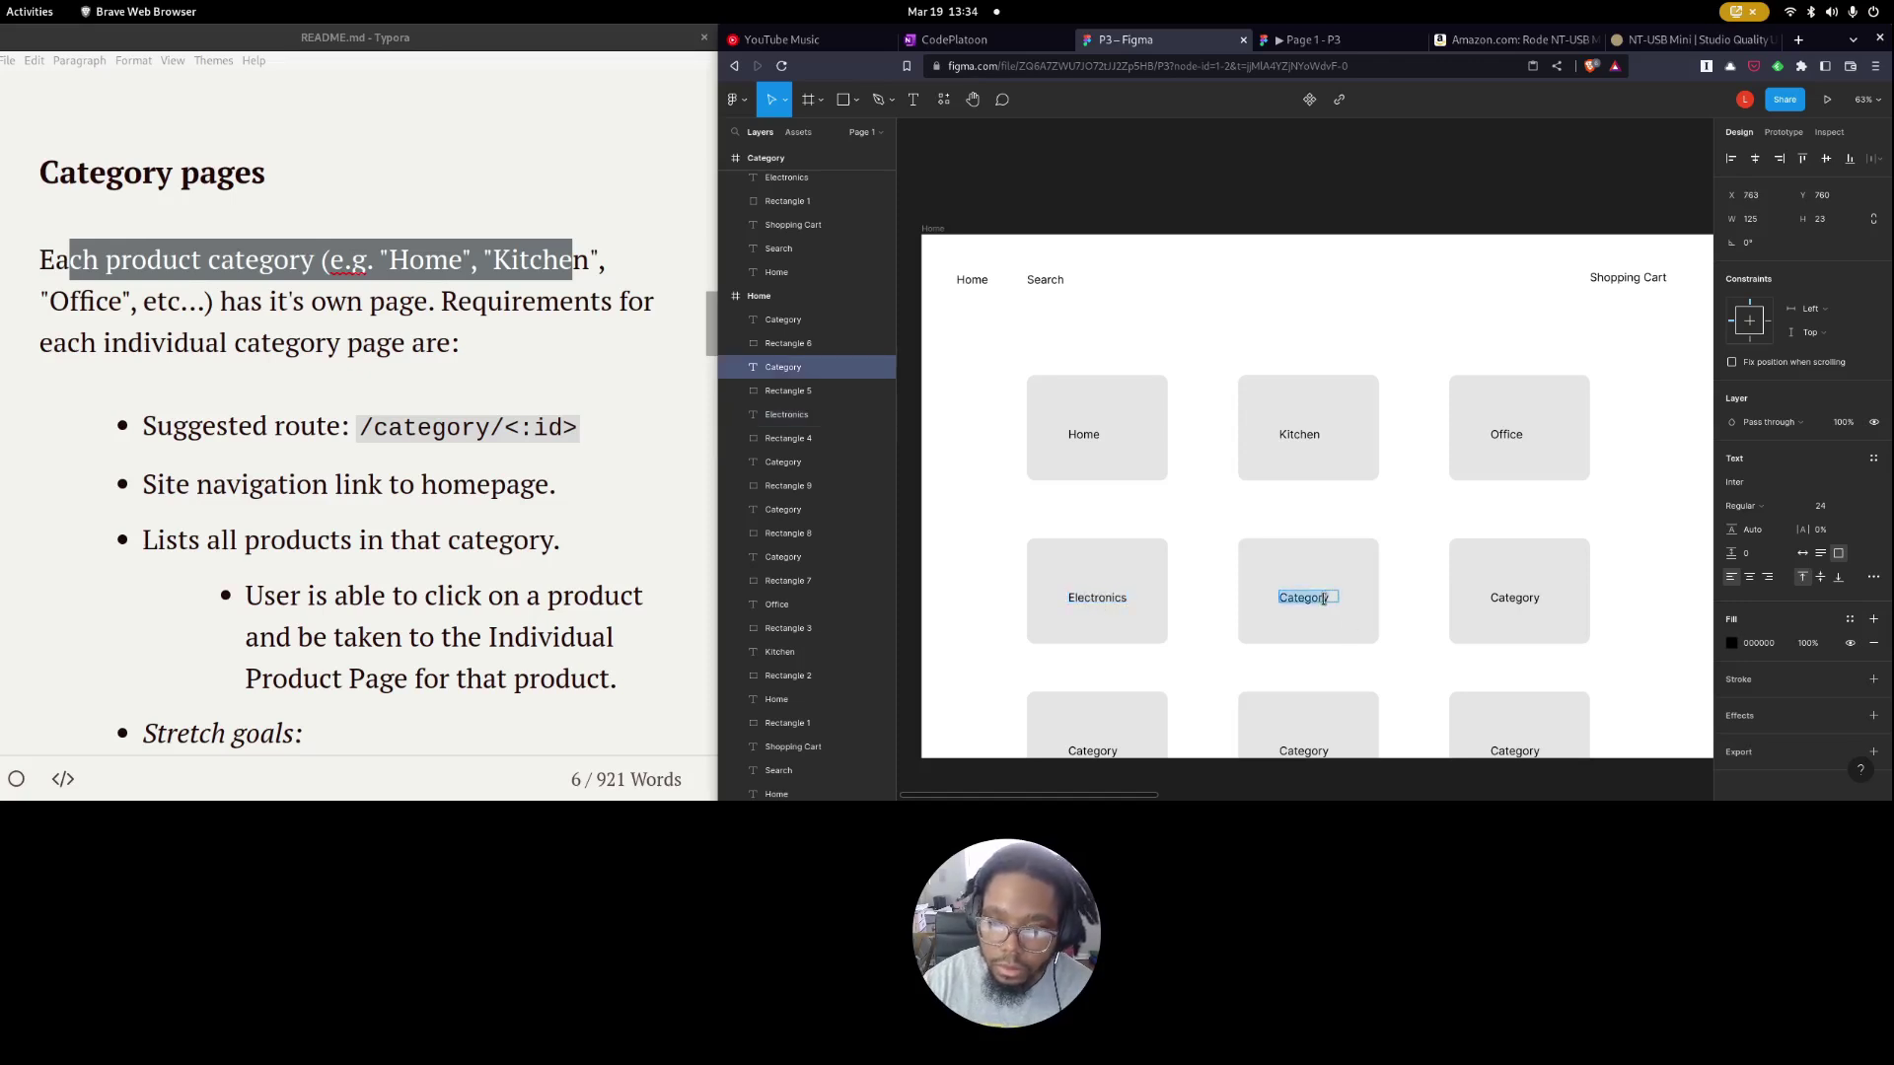
type("Garden")
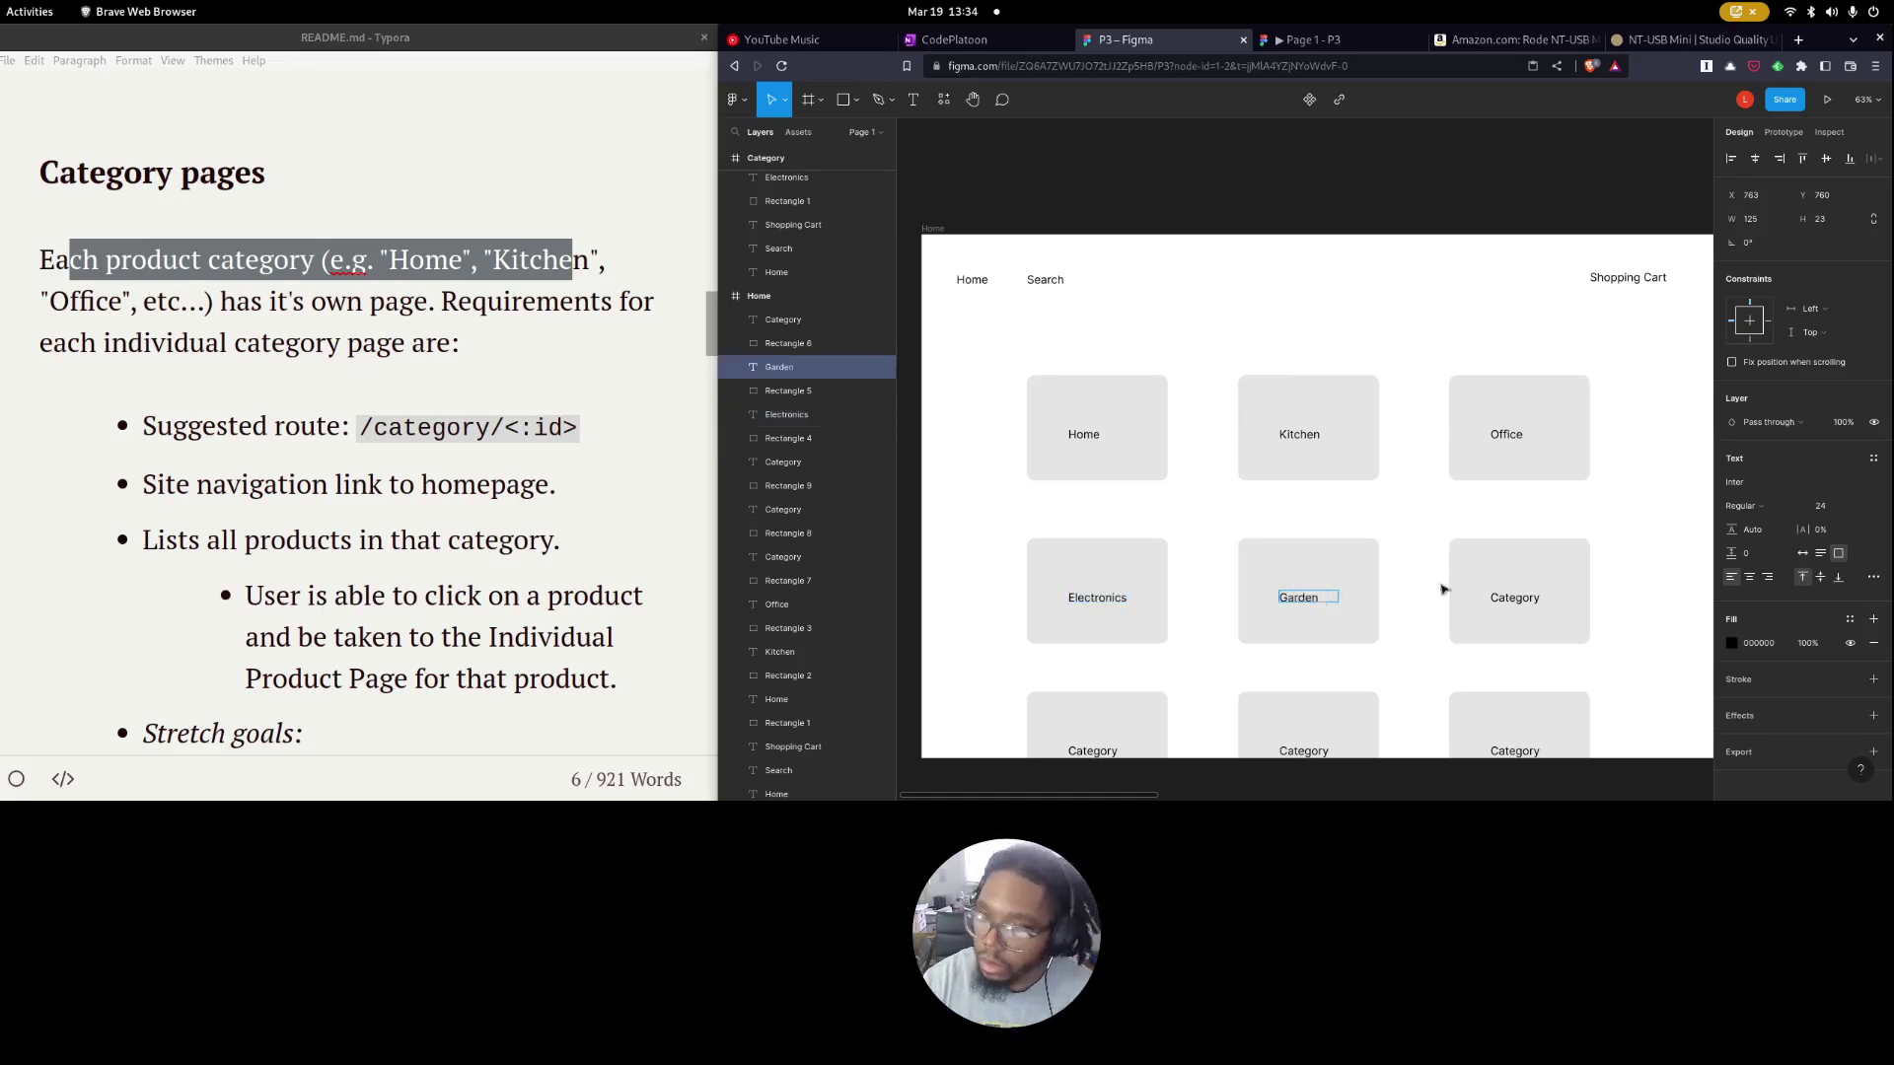
double_click(1495, 596)
type("F")
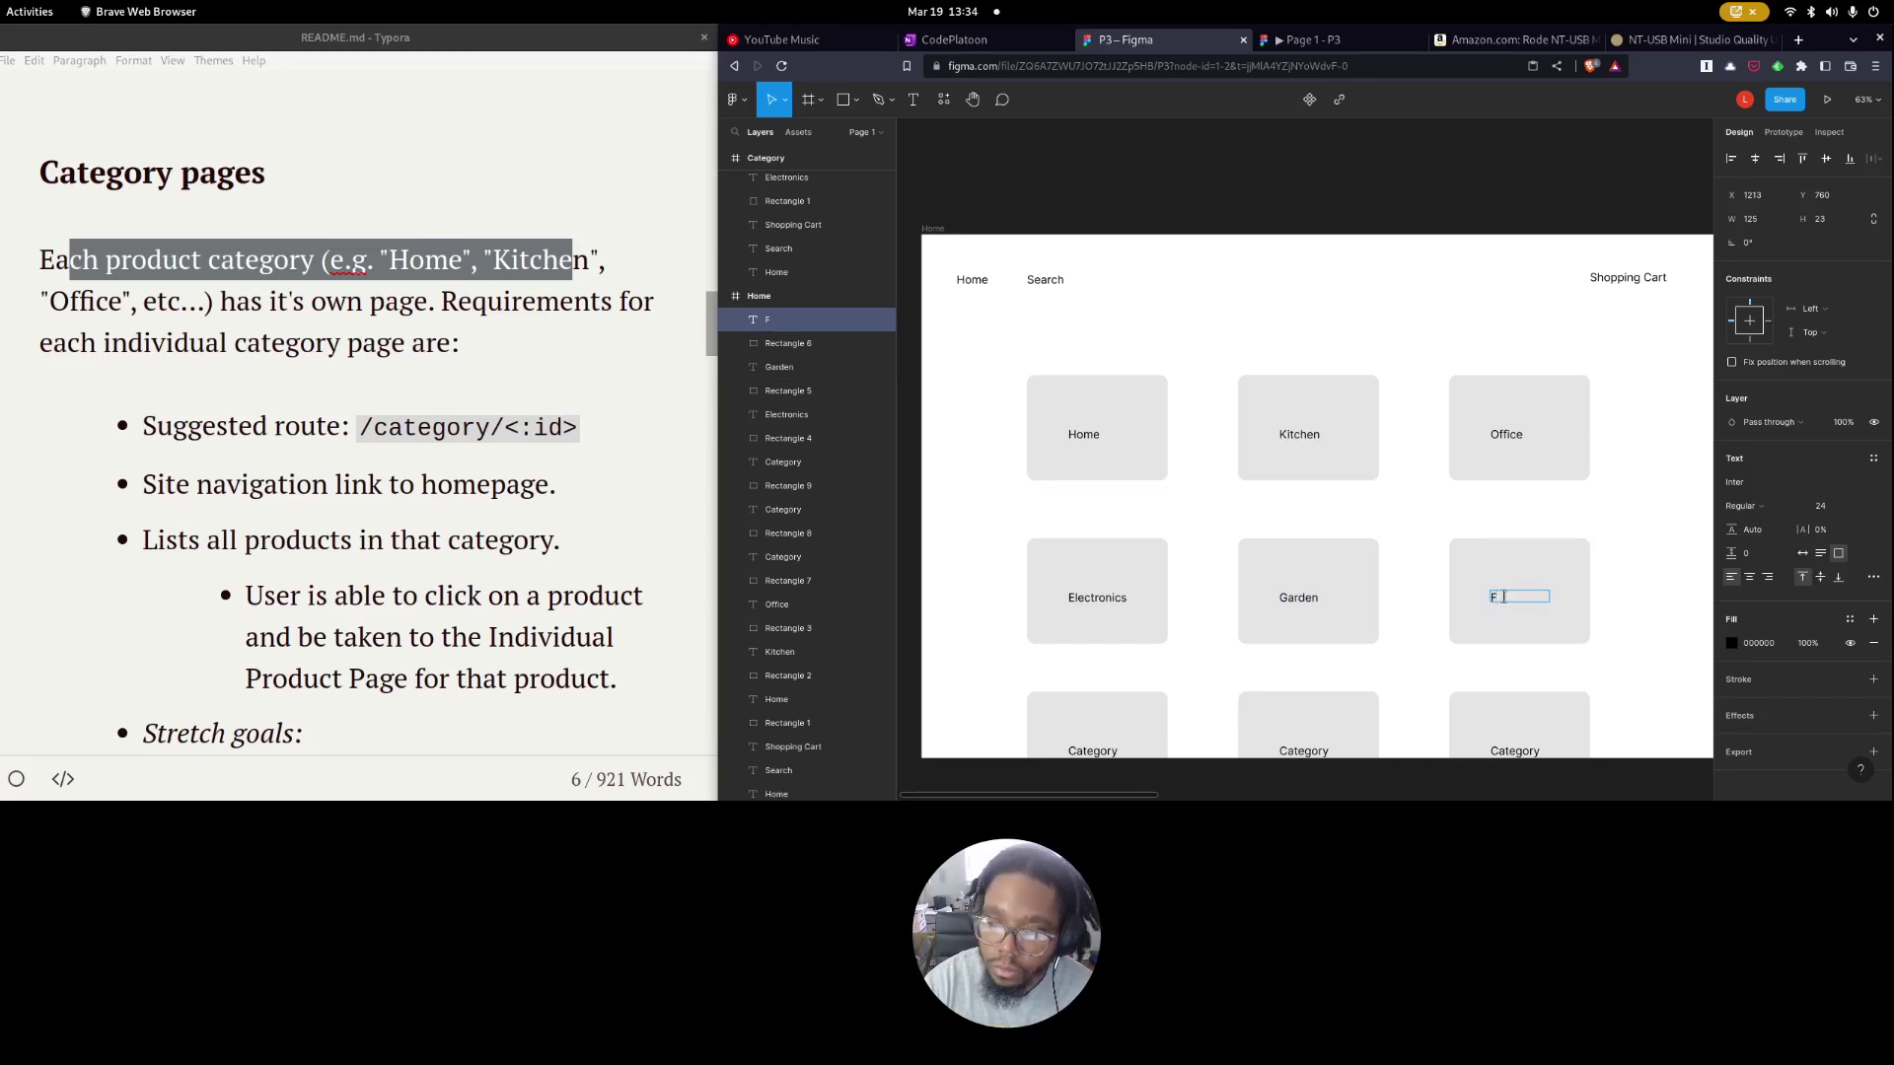
key("alt+Tab")
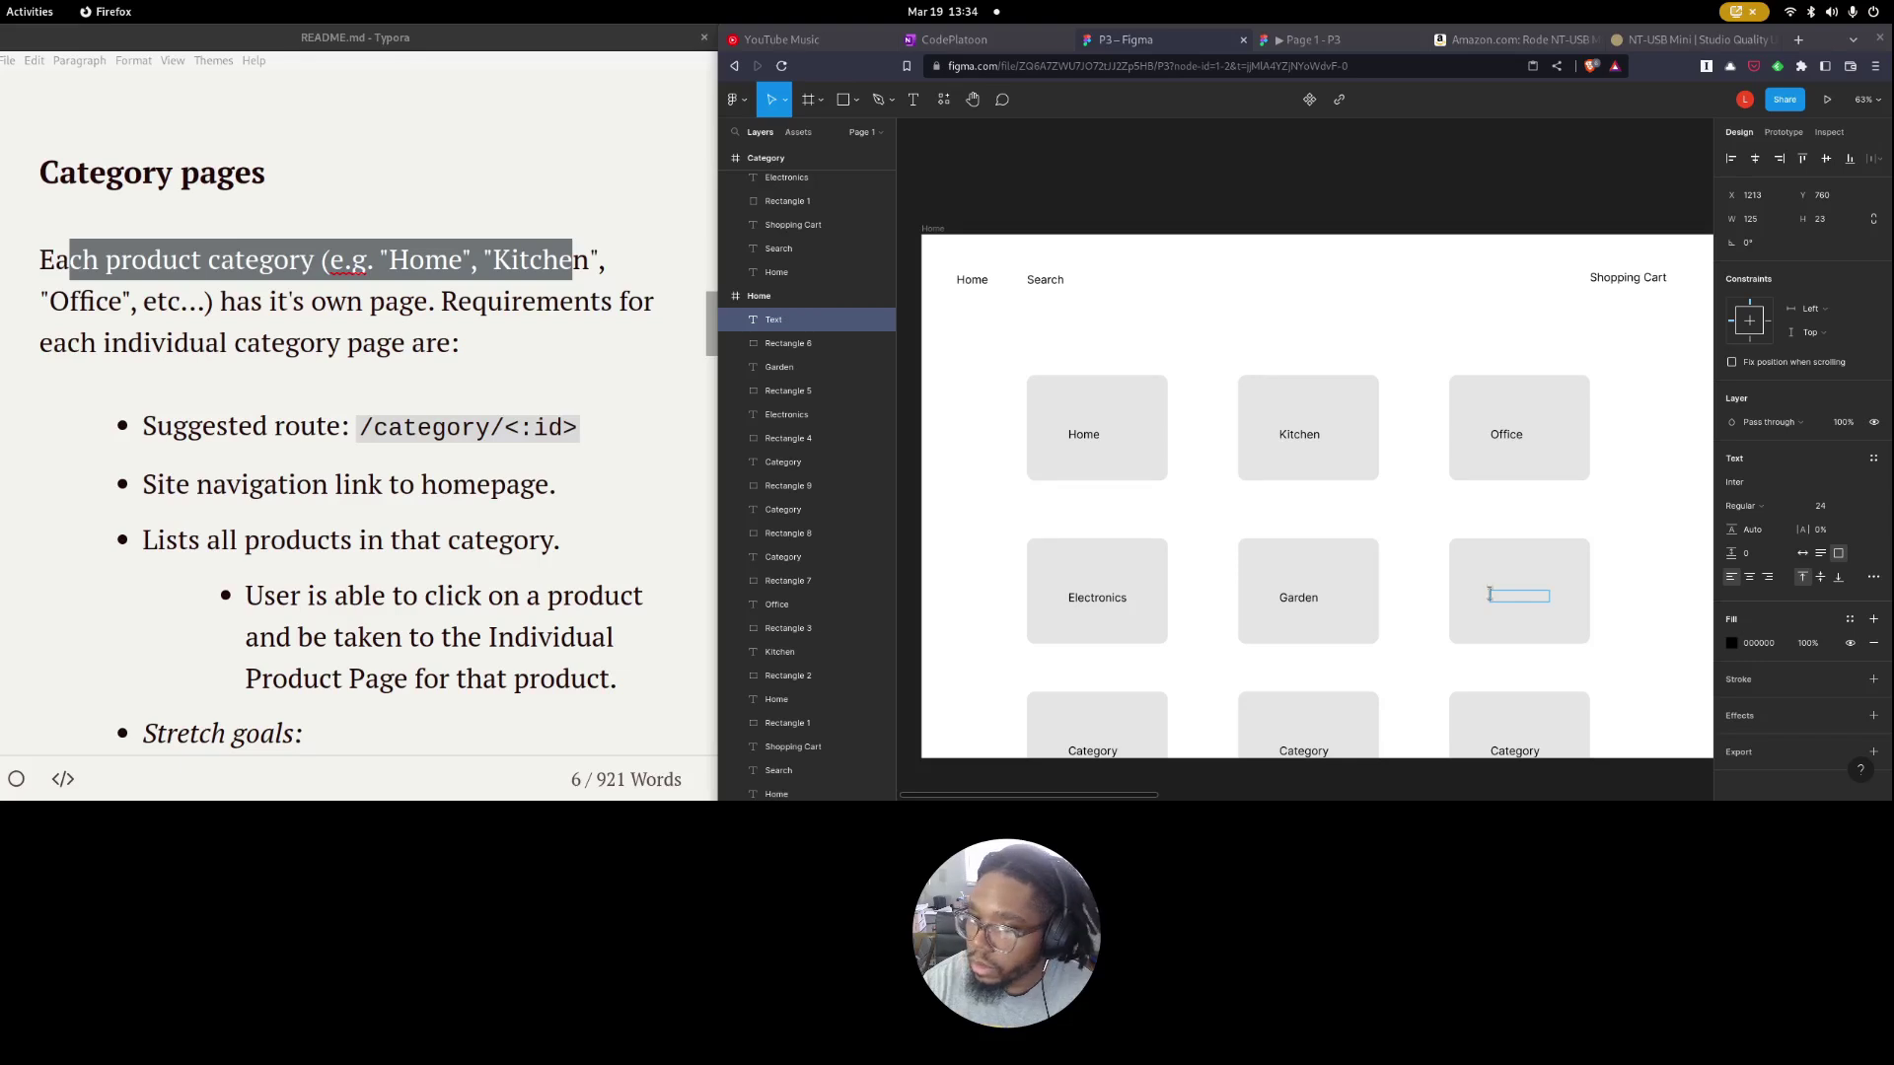
key("alt+Tab")
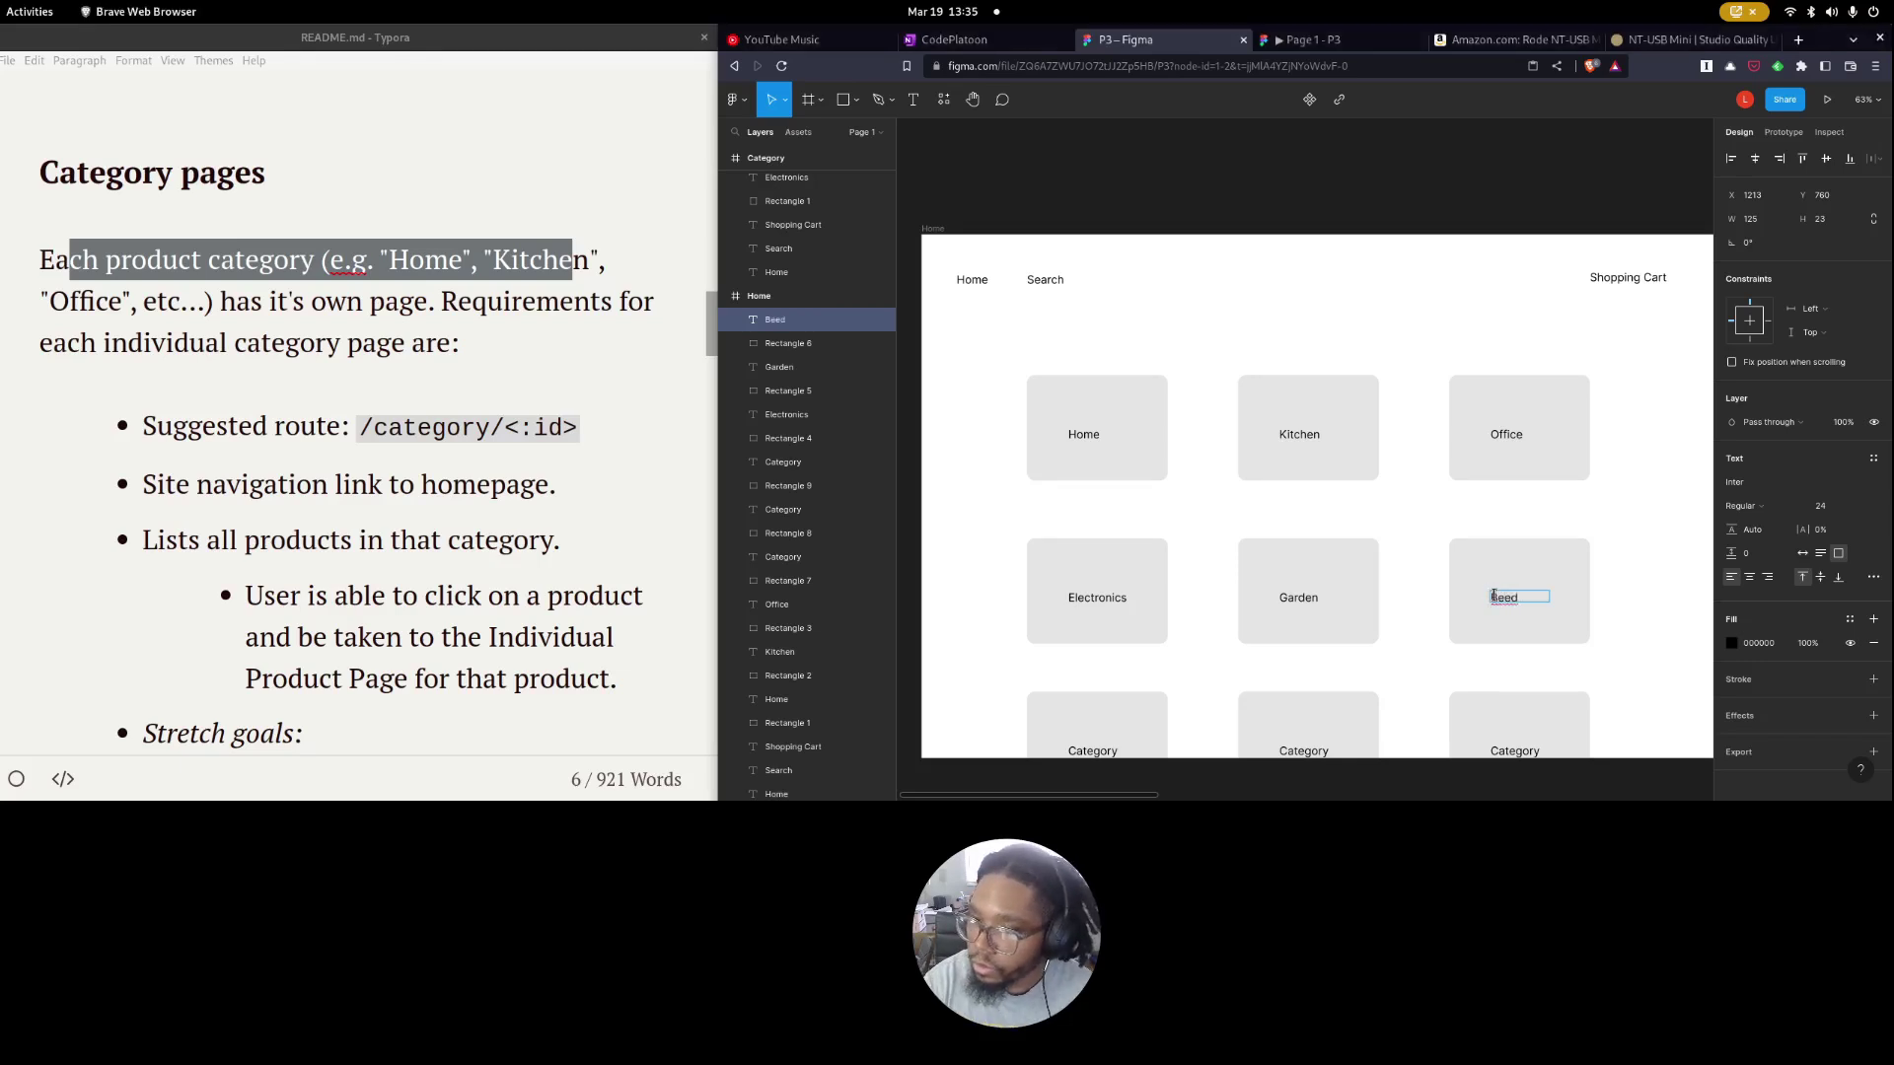
Label the third row's category cards "Kids Room", "Bathroom" and "Tools".
double_click(1295, 746)
type("Bath")
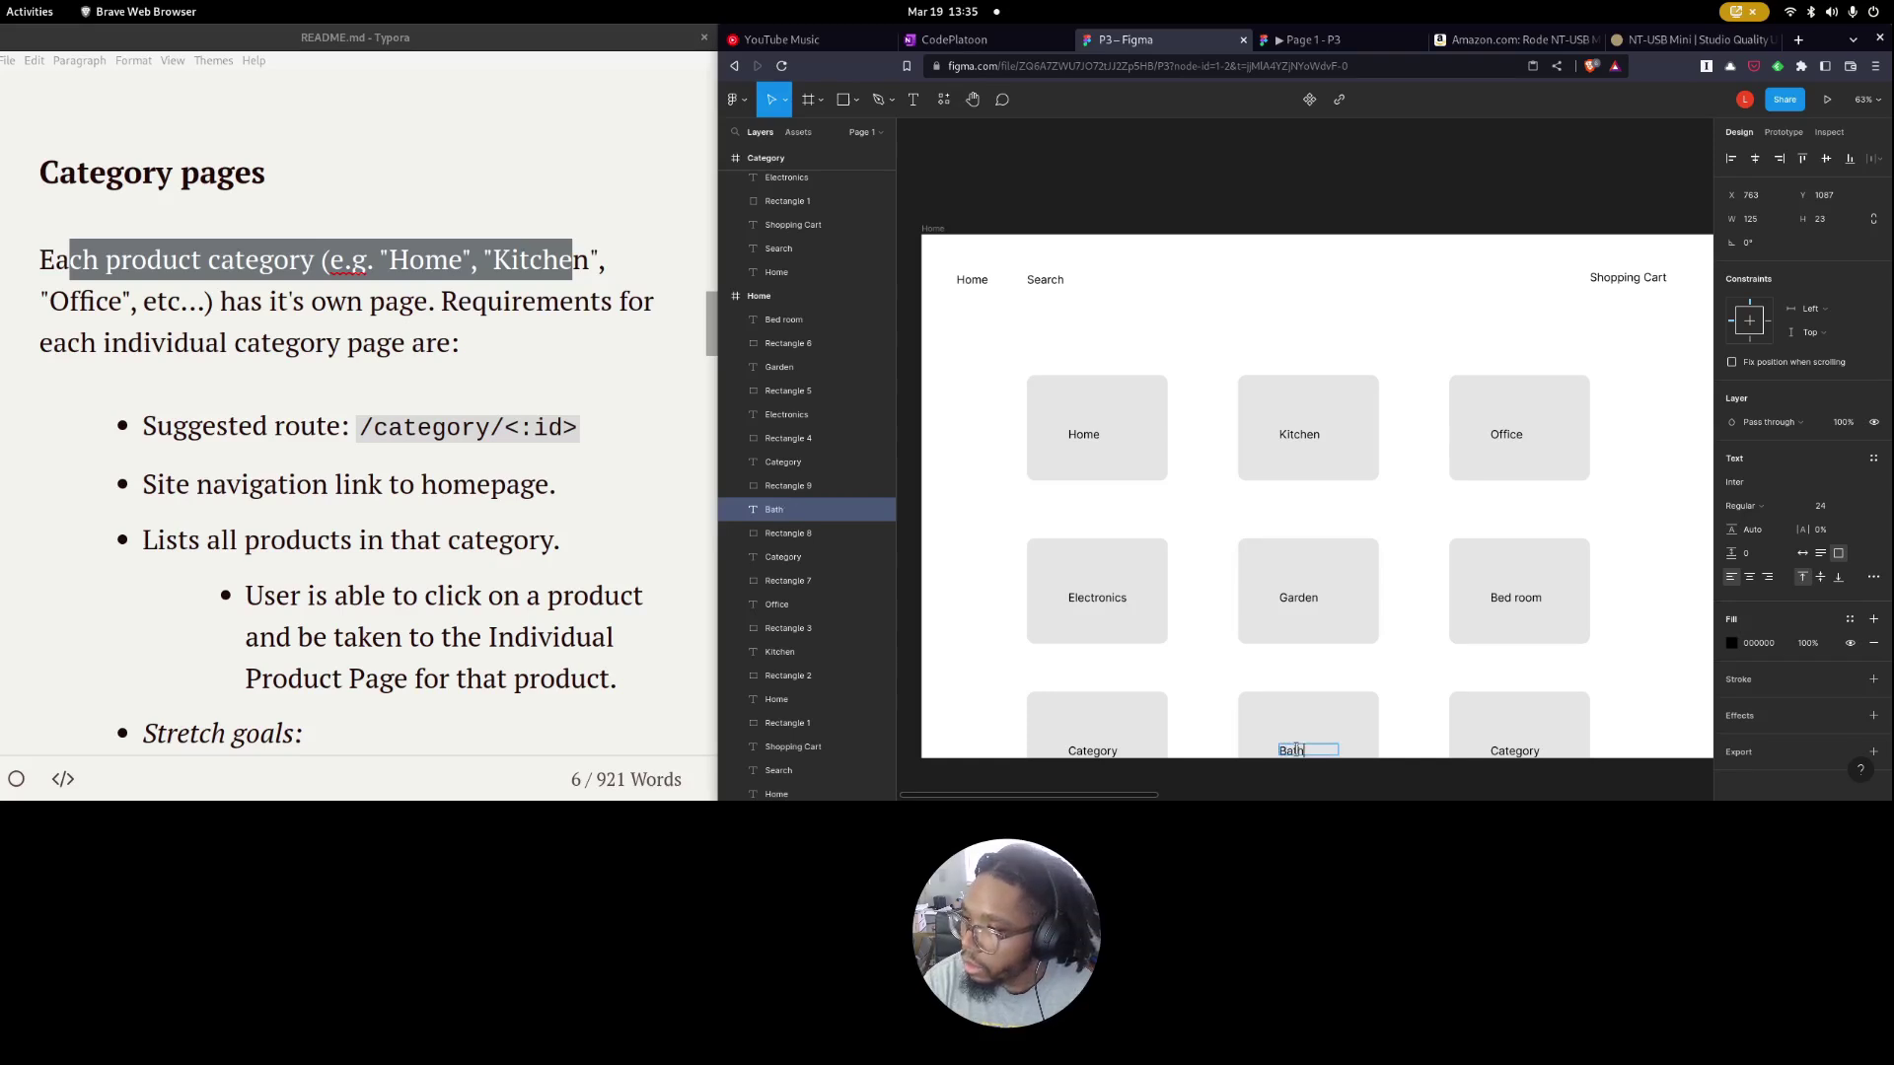
double_click(1523, 748)
type("Tools")
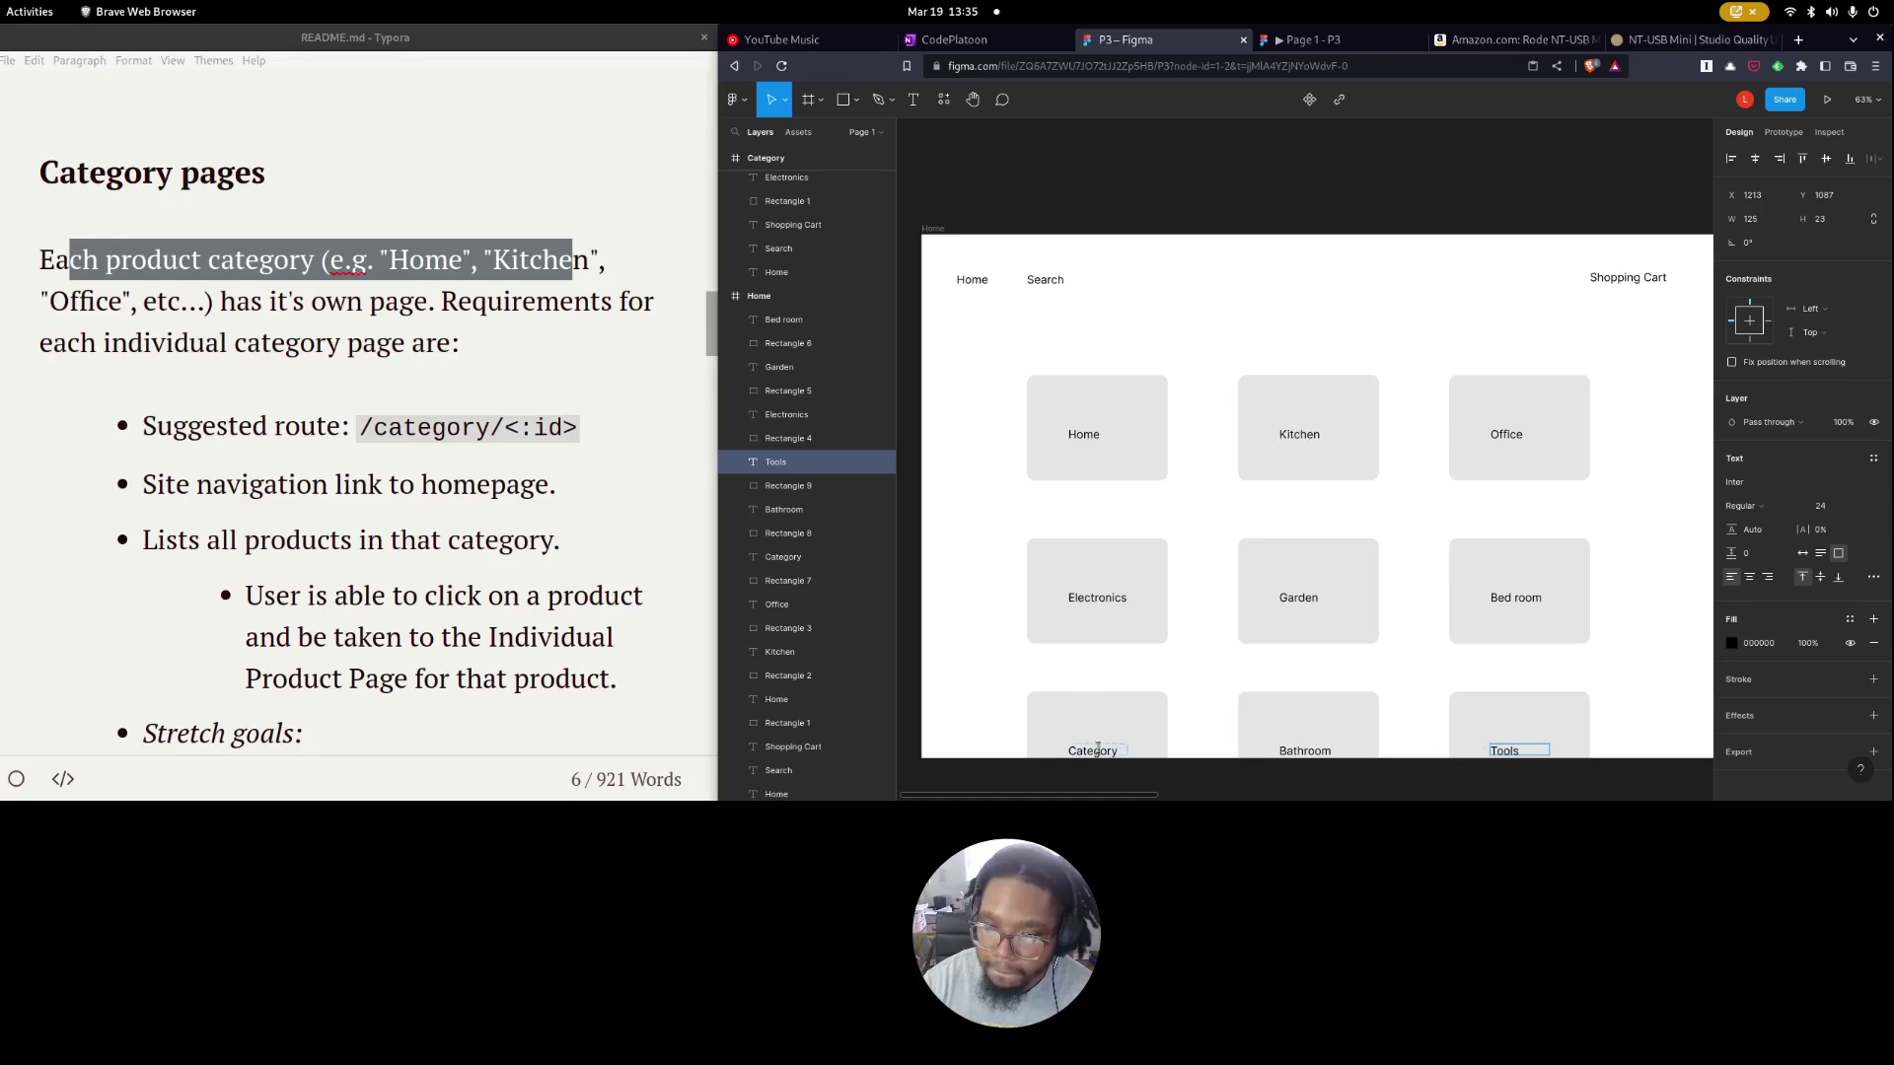
left_click(1097, 748)
type("Kids")
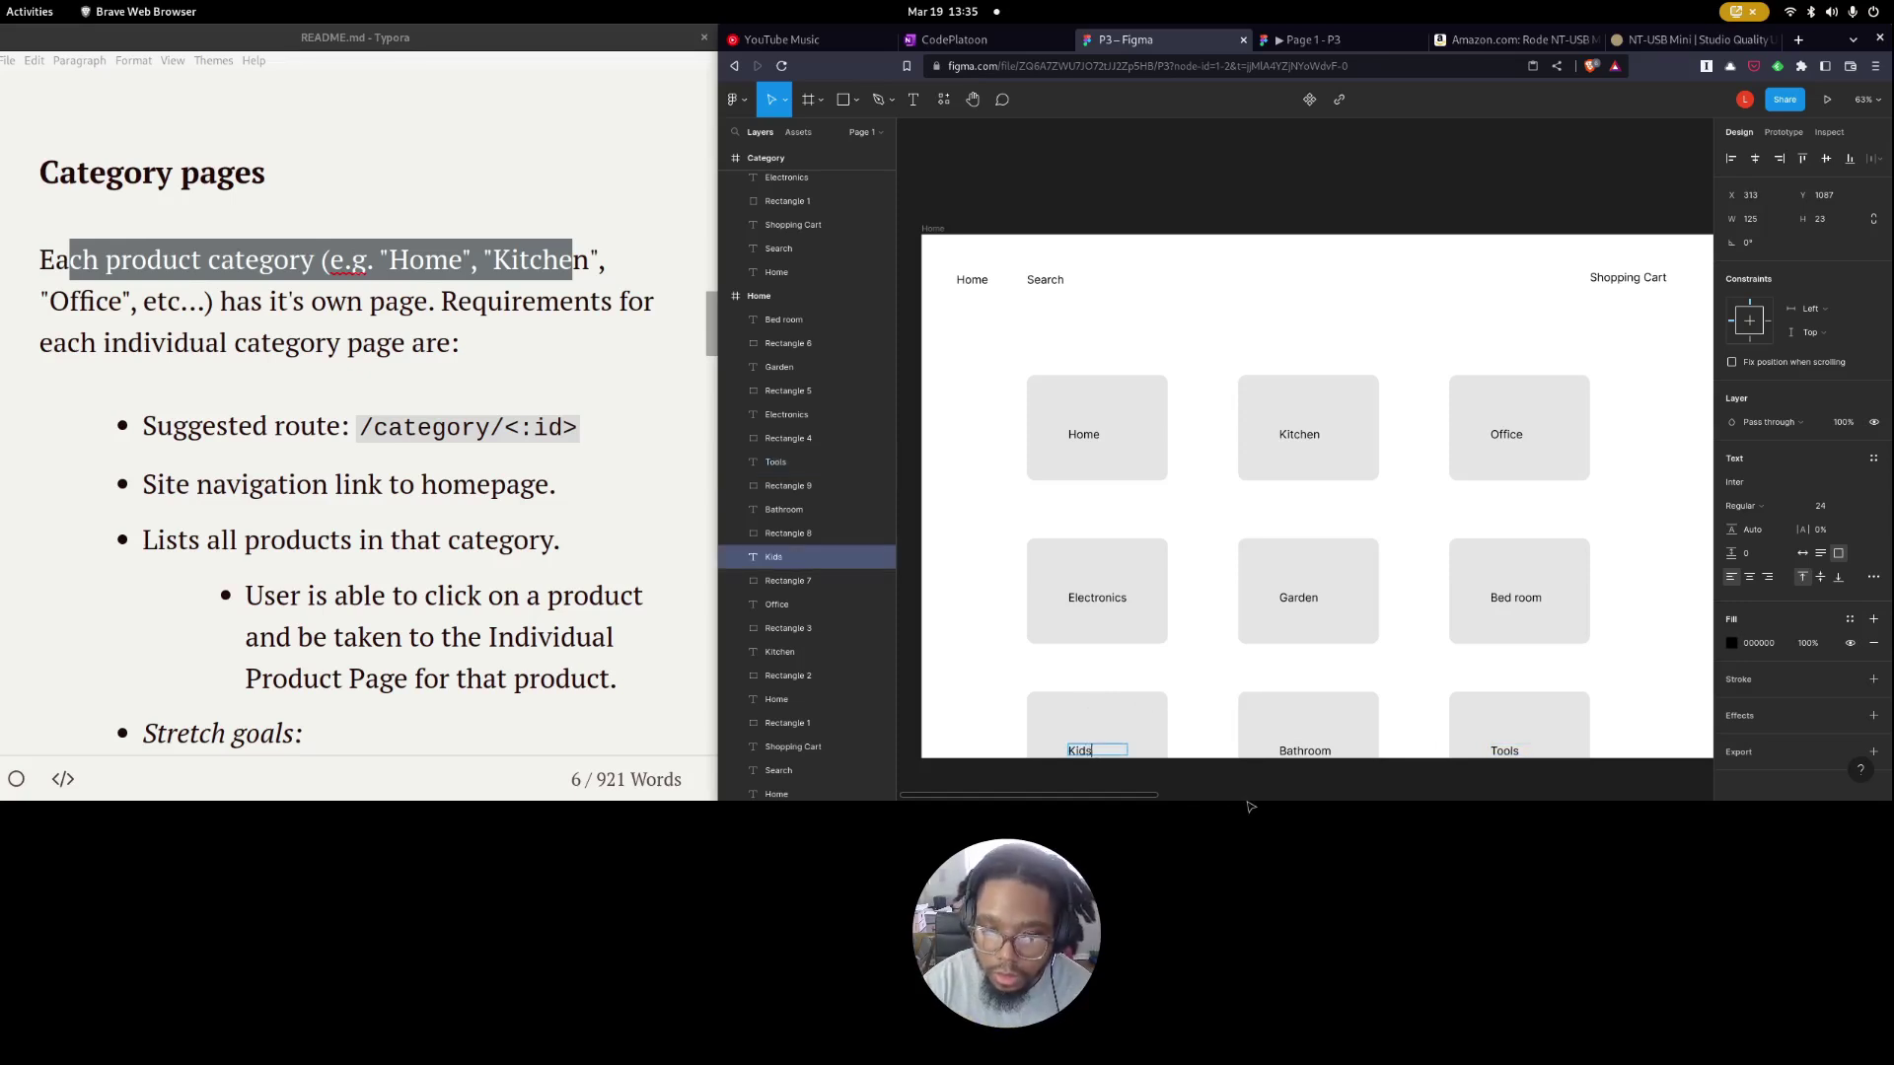
key("Escape")
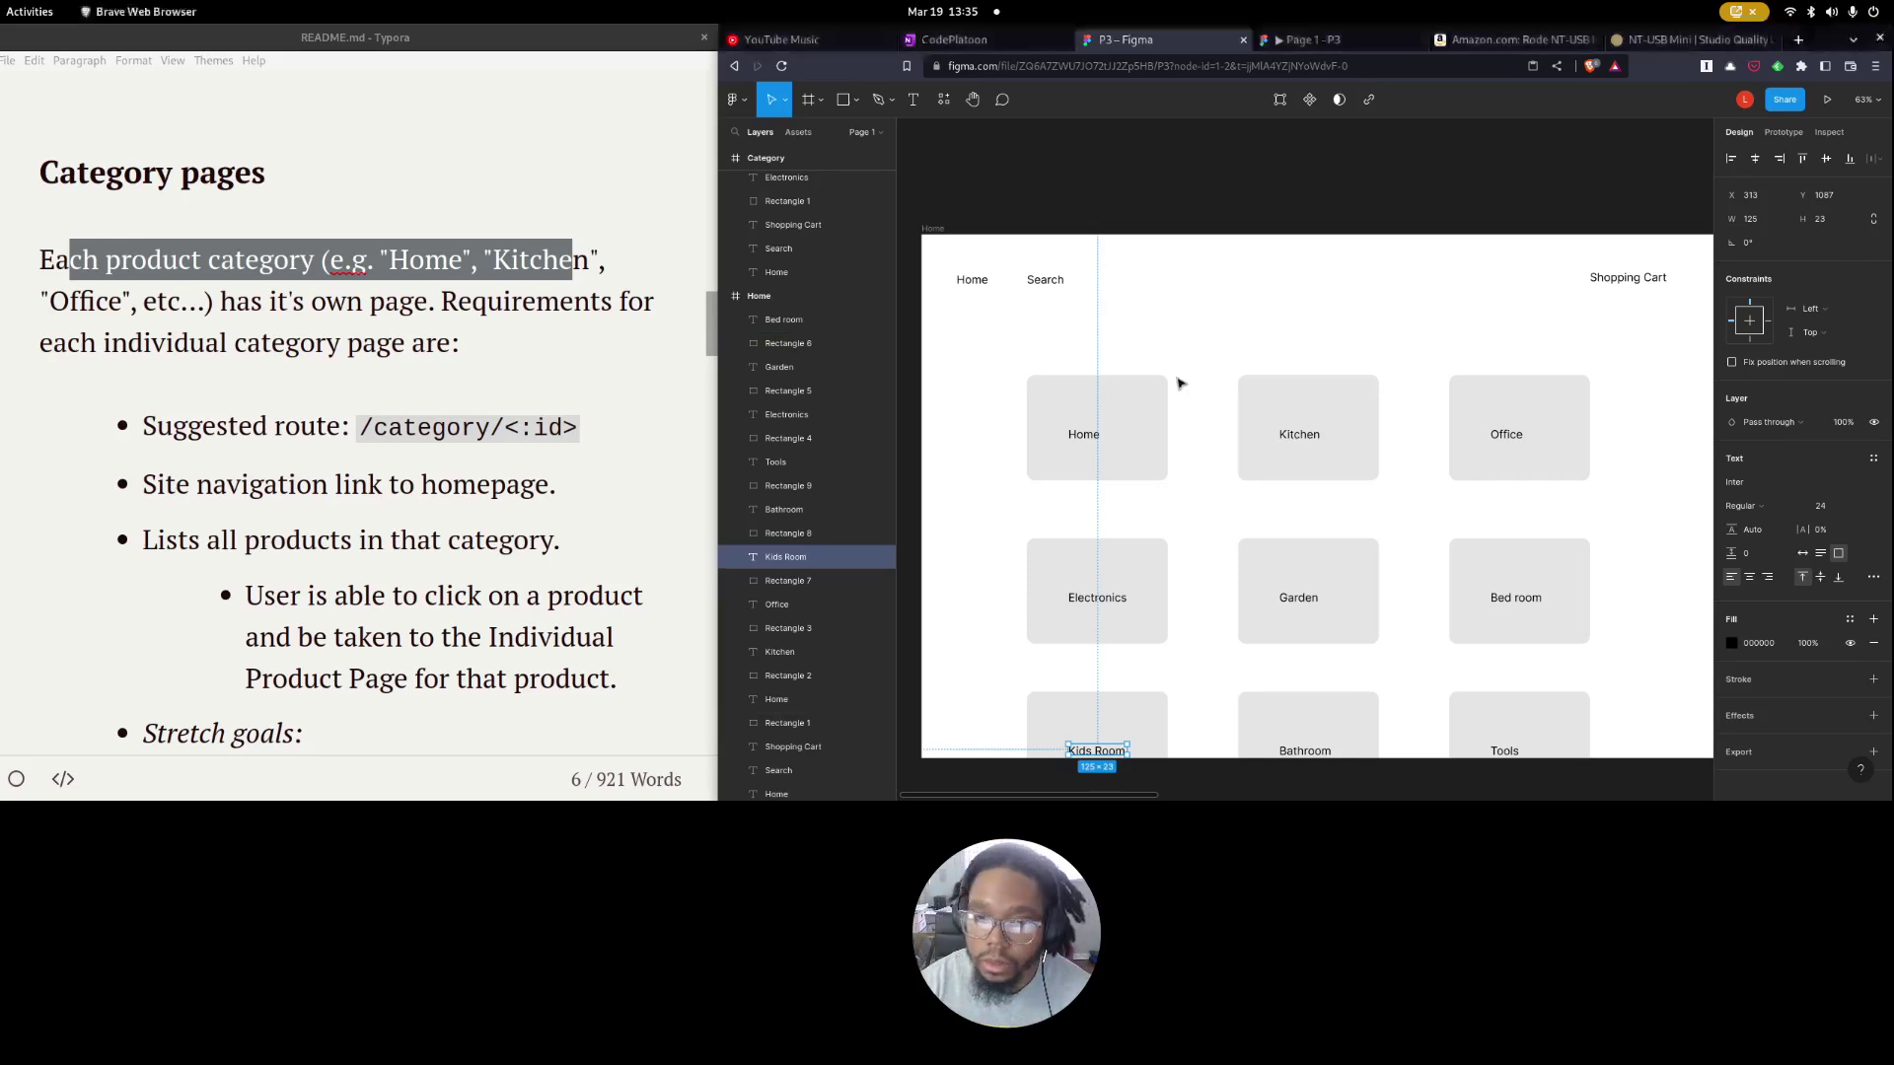
Shift the "Home", "Kitchen" and "Garden" labels slightly to the right to centre them within their cards.
left_click(1095, 434)
left_click(1212, 390)
scroll(1204, 562, "down", 5)
scroll(1204, 562, "up", 6)
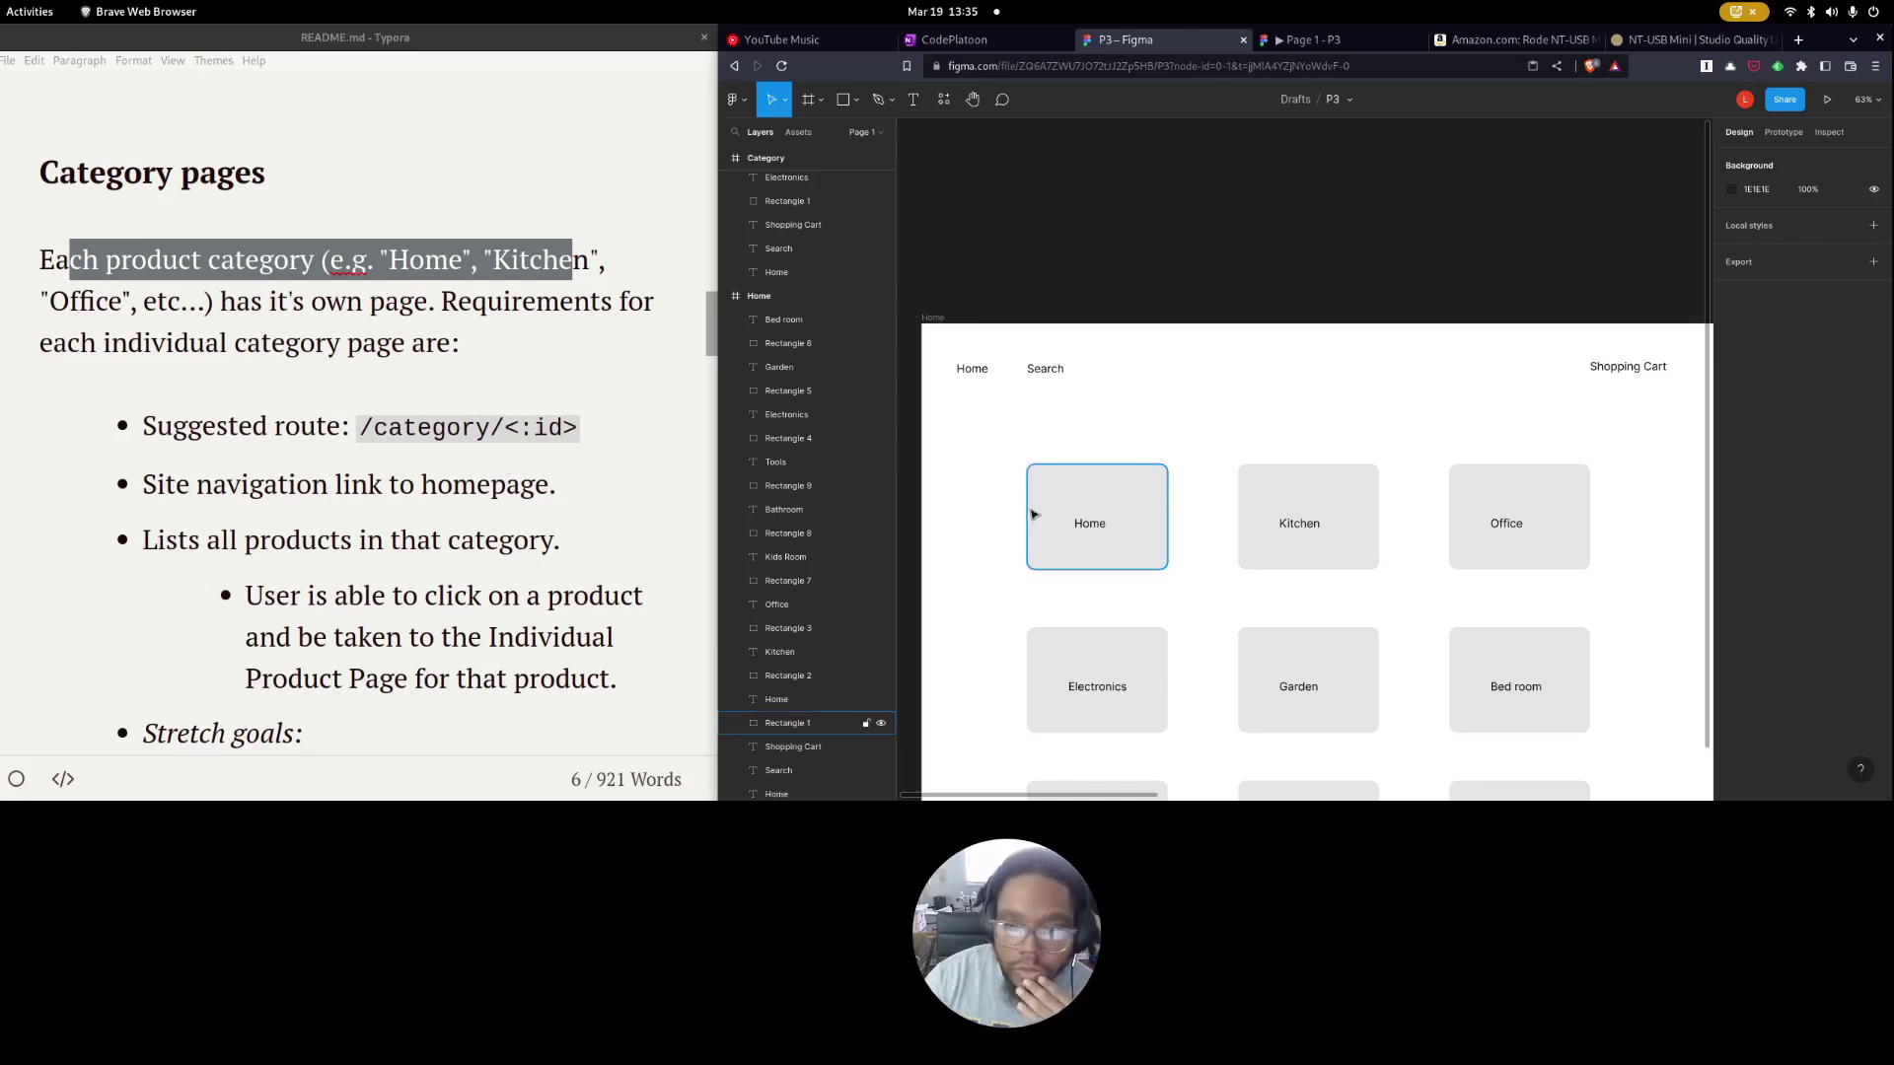
scroll(1091, 519, "down", 3)
mouse_move(1298, 508)
left_mouse_down()
mouse_move(1304, 345)
mouse_move(1305, 508)
left_mouse_up()
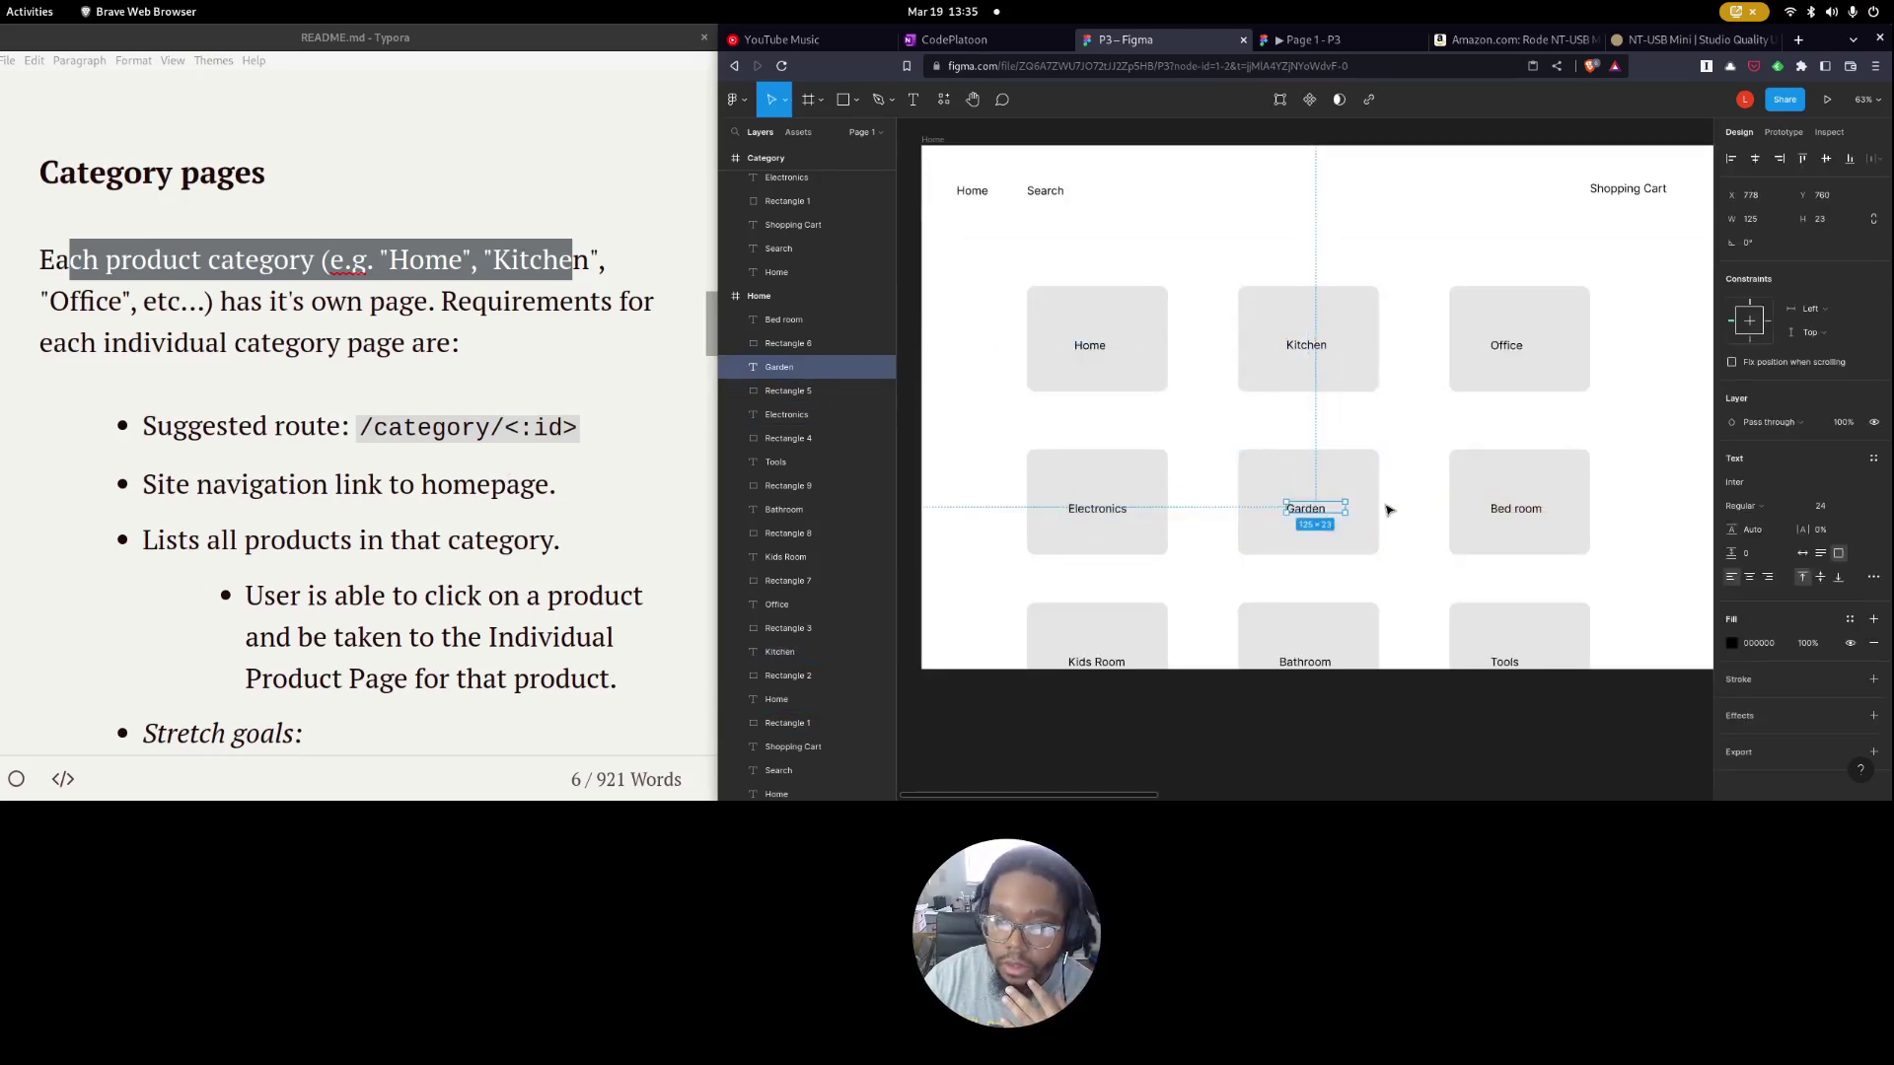
left_click(1390, 508)
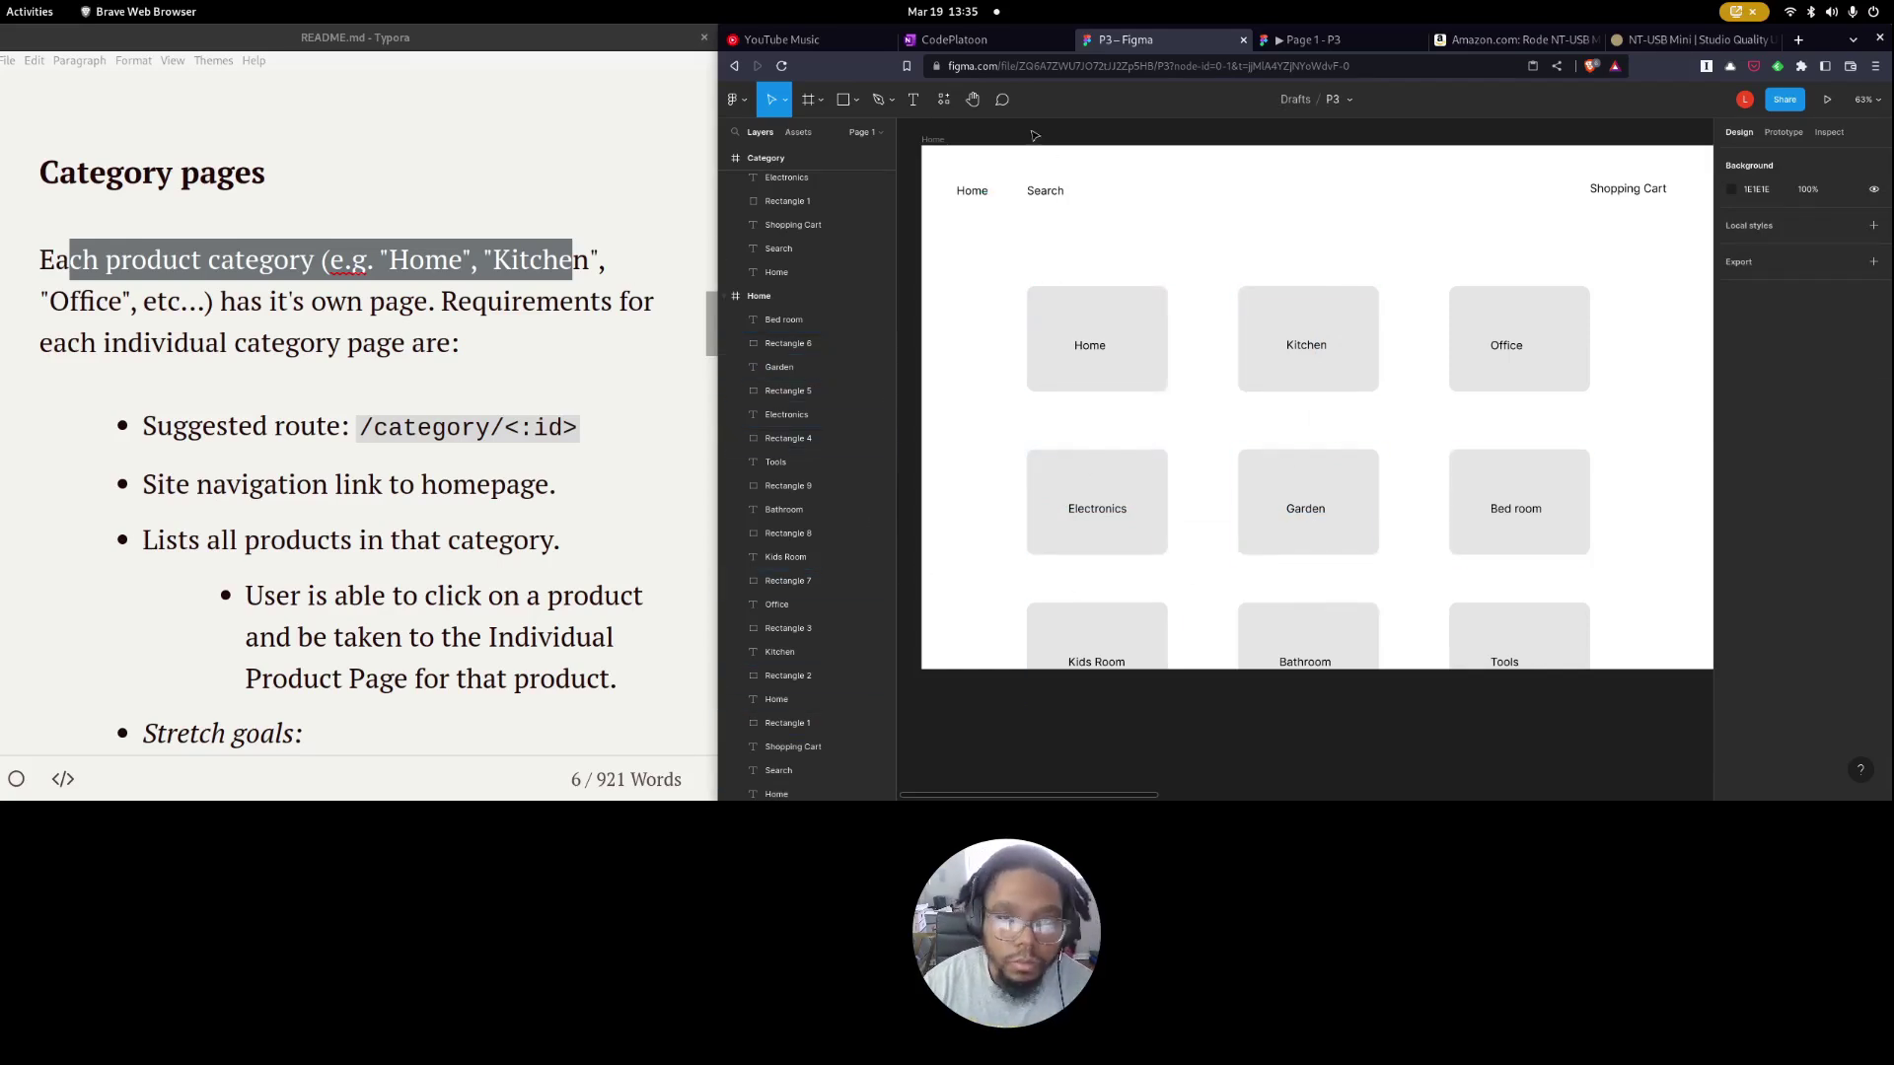
Switch to the prototype preview and go back from the product page to the Home page.
key("ctrl+shift+Tab")
key("ctrl+Tab")
key("ctrl+Tab")
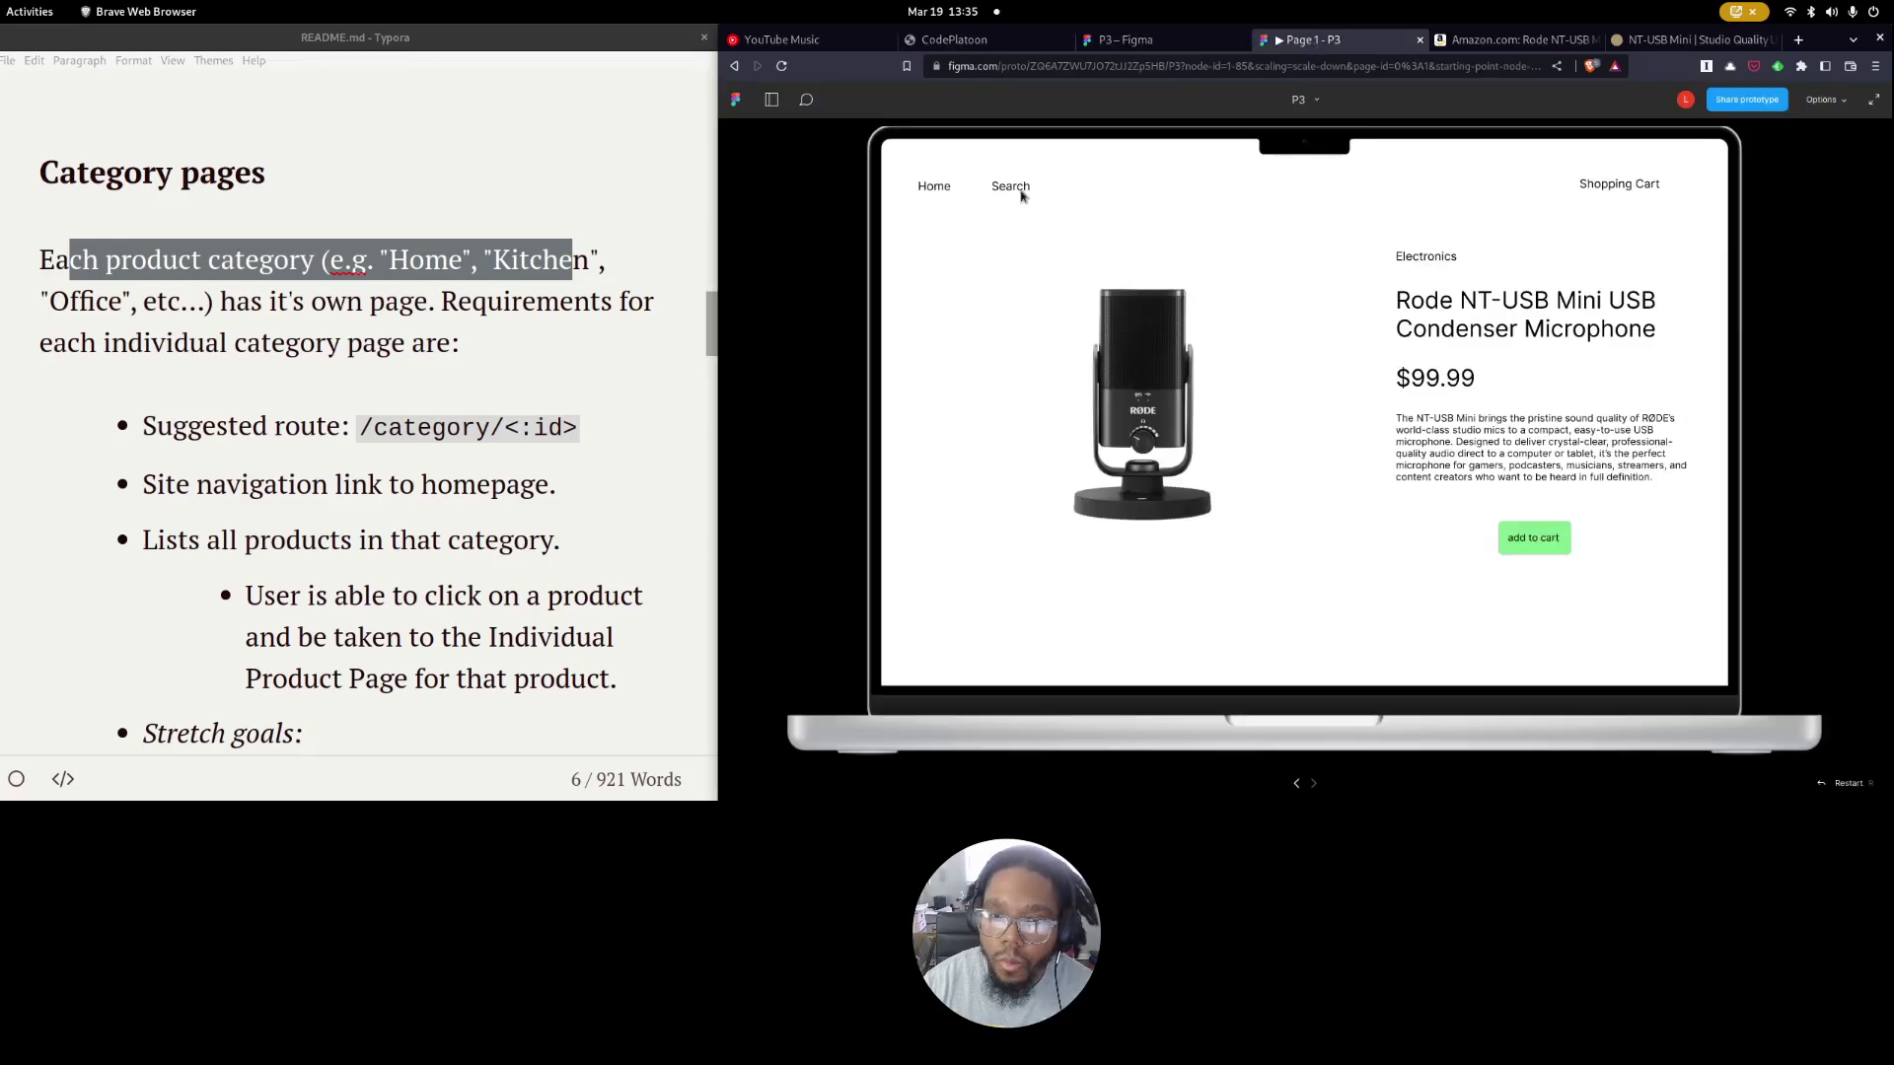
left_click(734, 68)
left_click(735, 67)
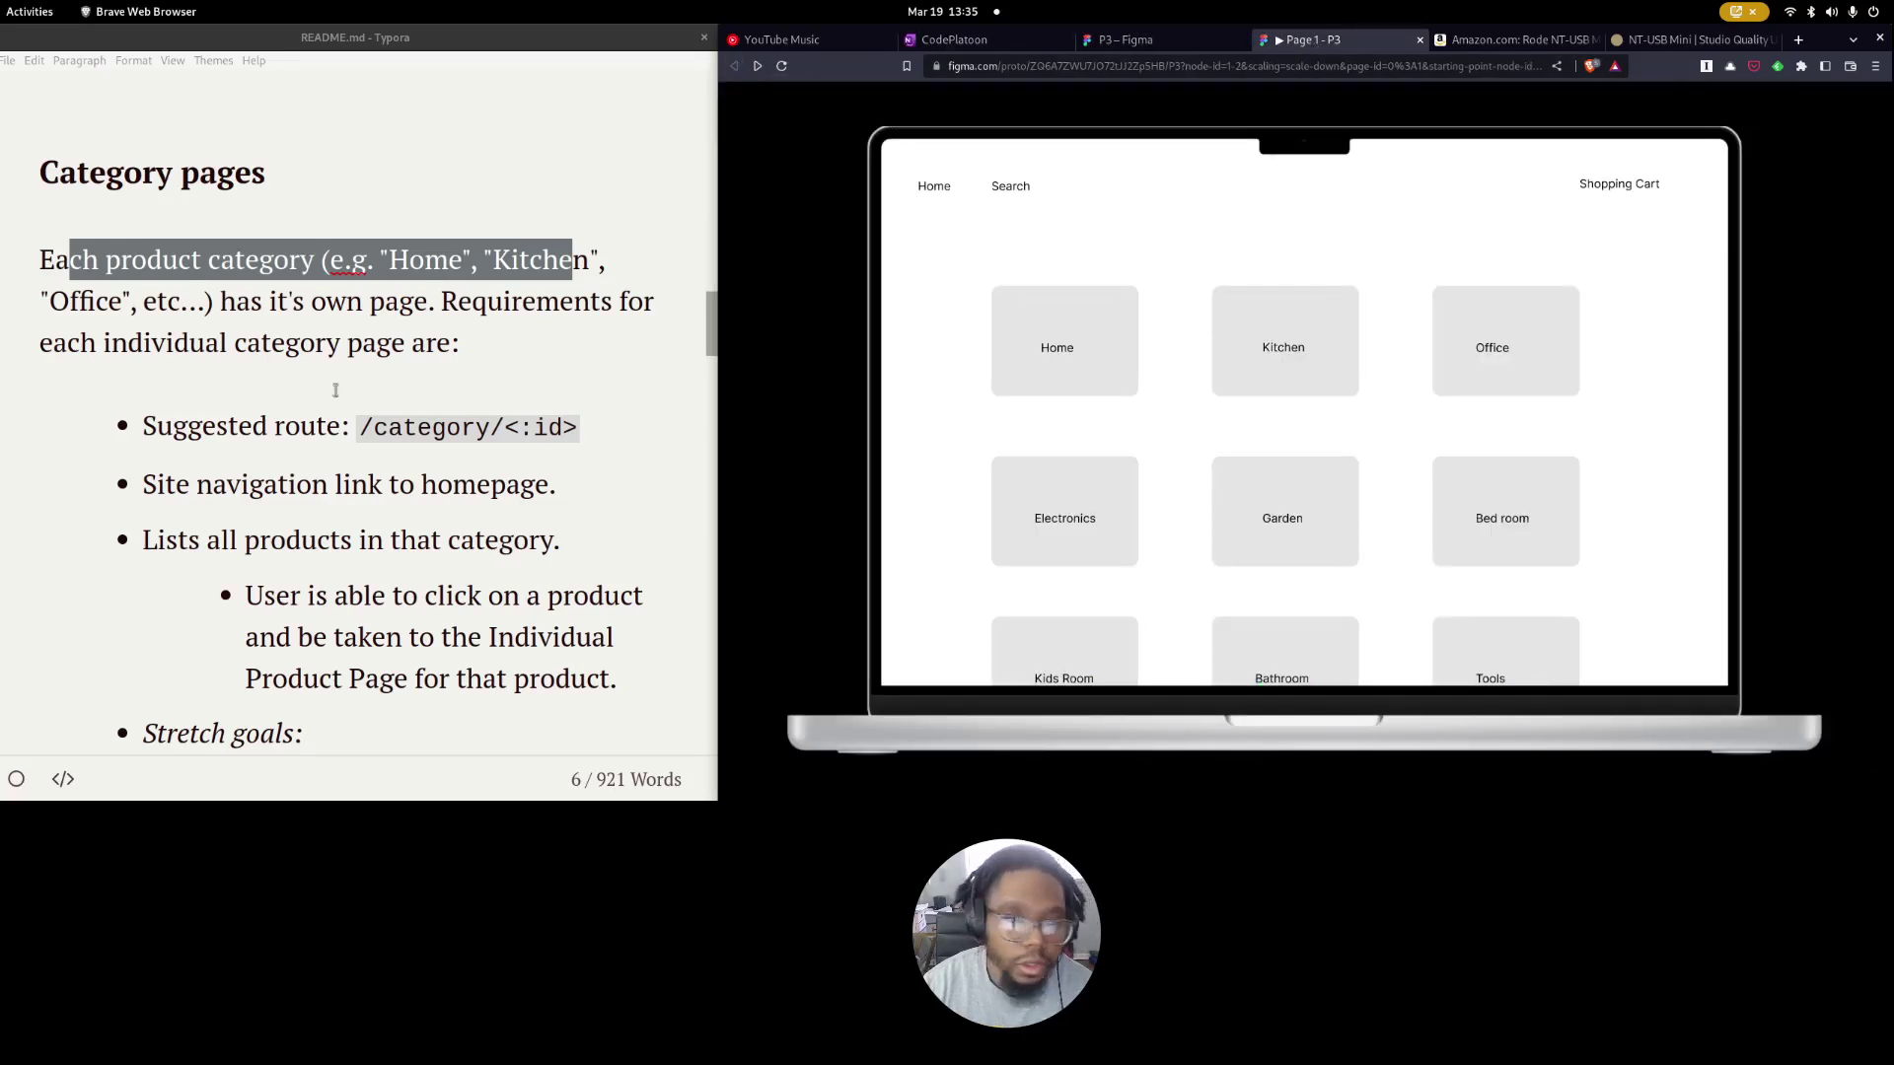
Check the README's Home and category page requirements against the preview, opening the Electronics category from its card.
left_click(153, 299)
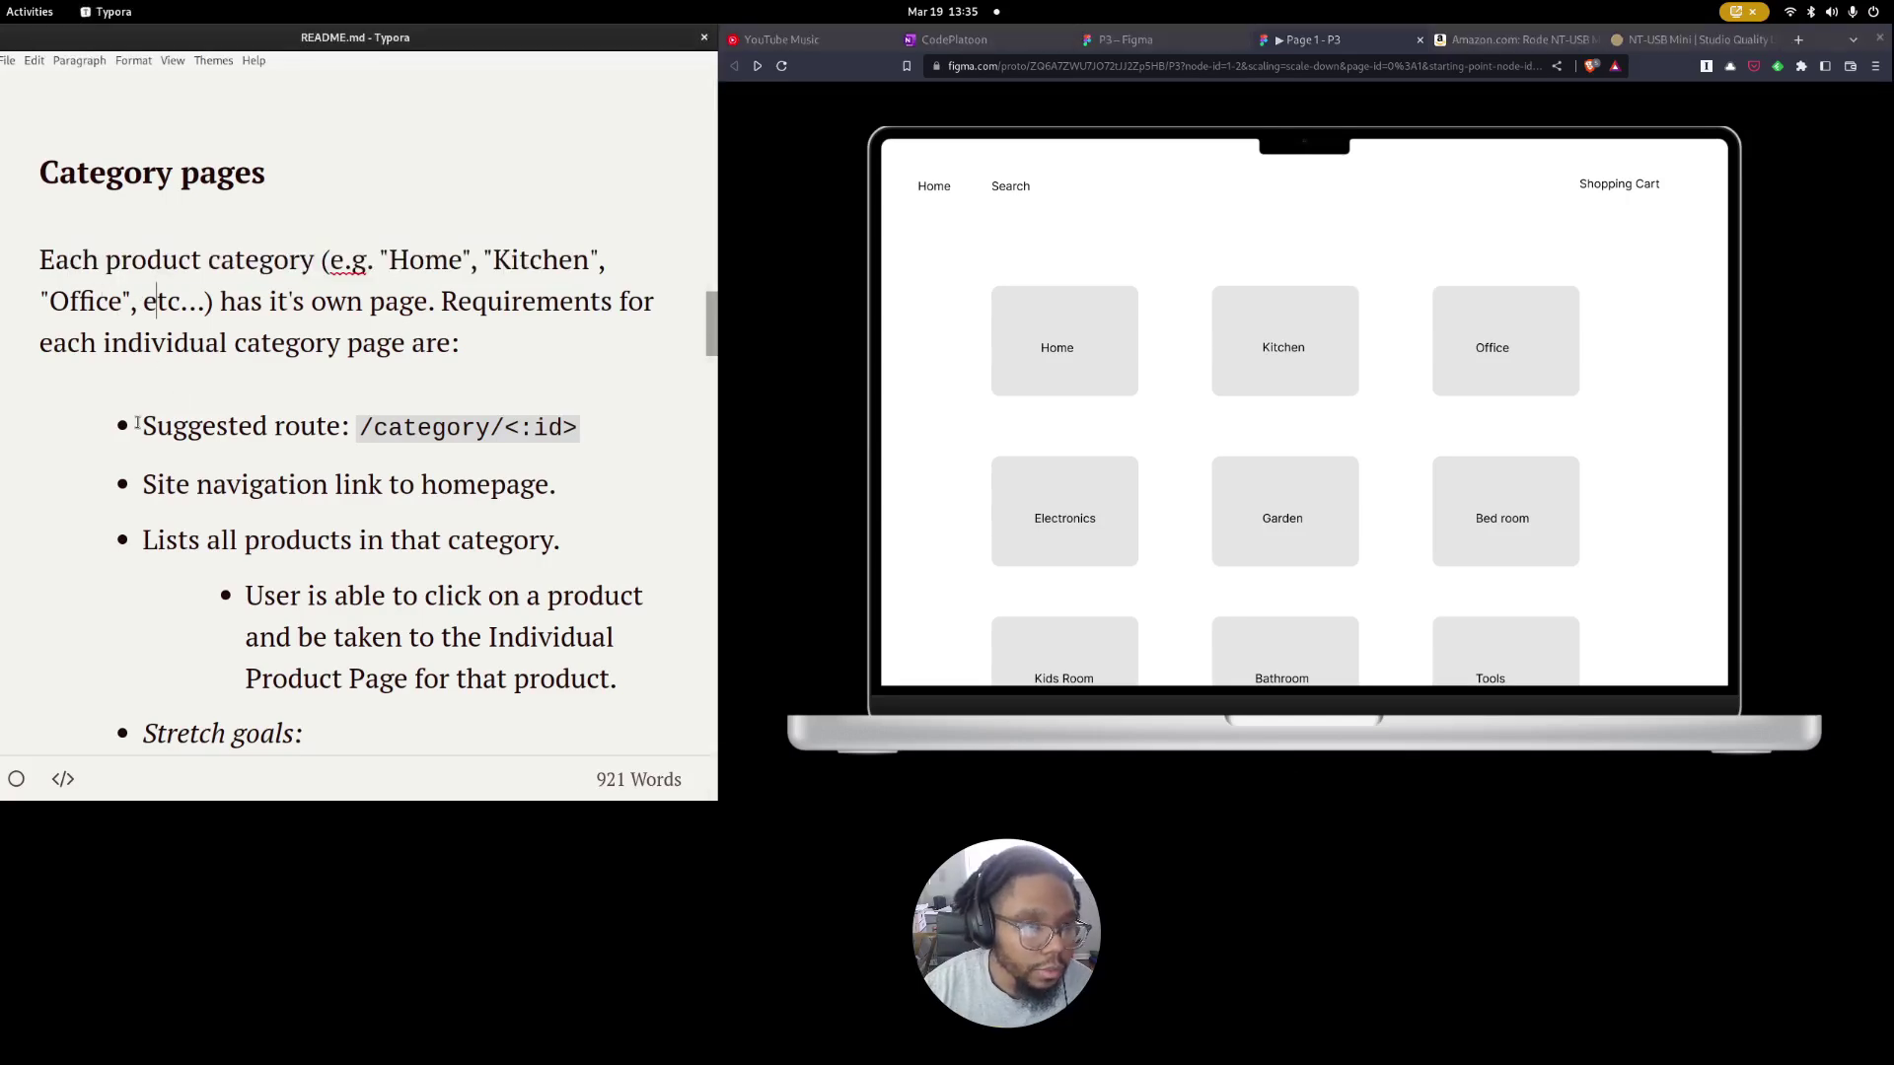
scroll(209, 441, "down", 3)
scroll(210, 463, "up", 10)
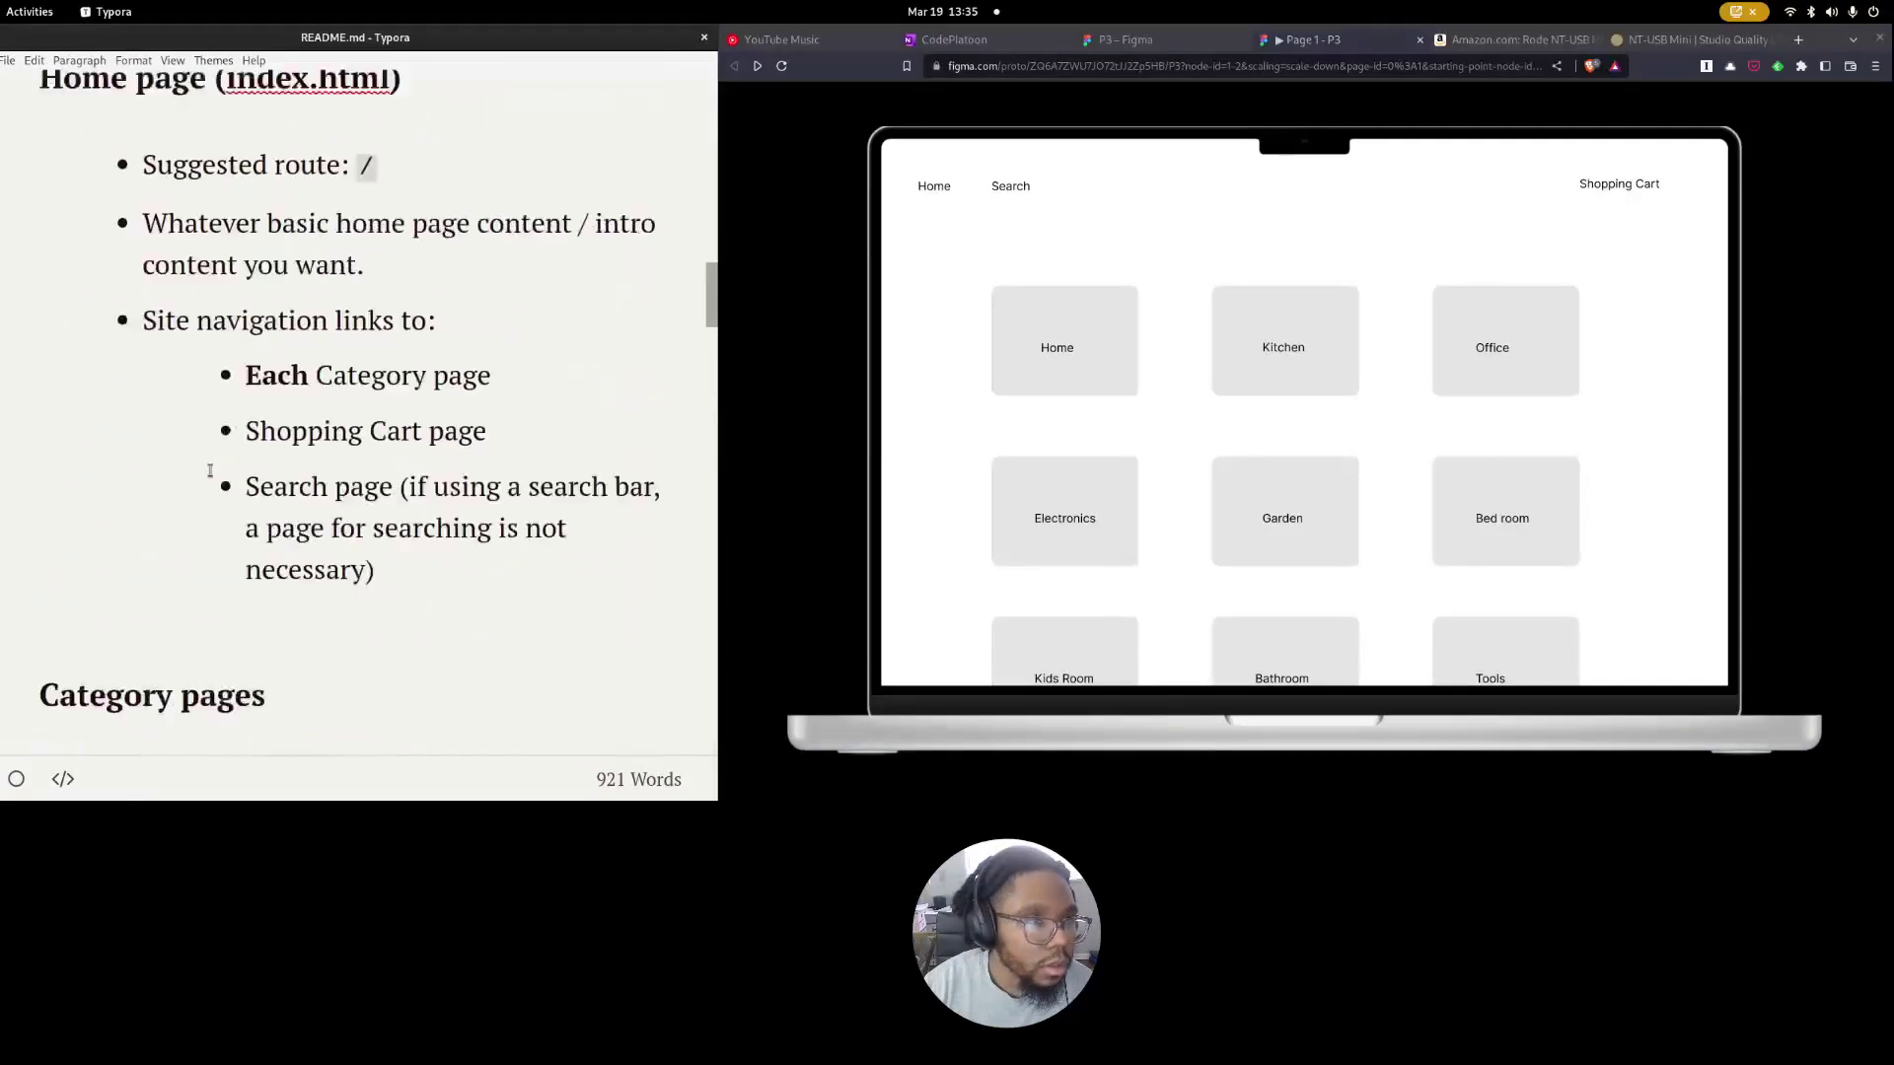
scroll(210, 470, "down", 10)
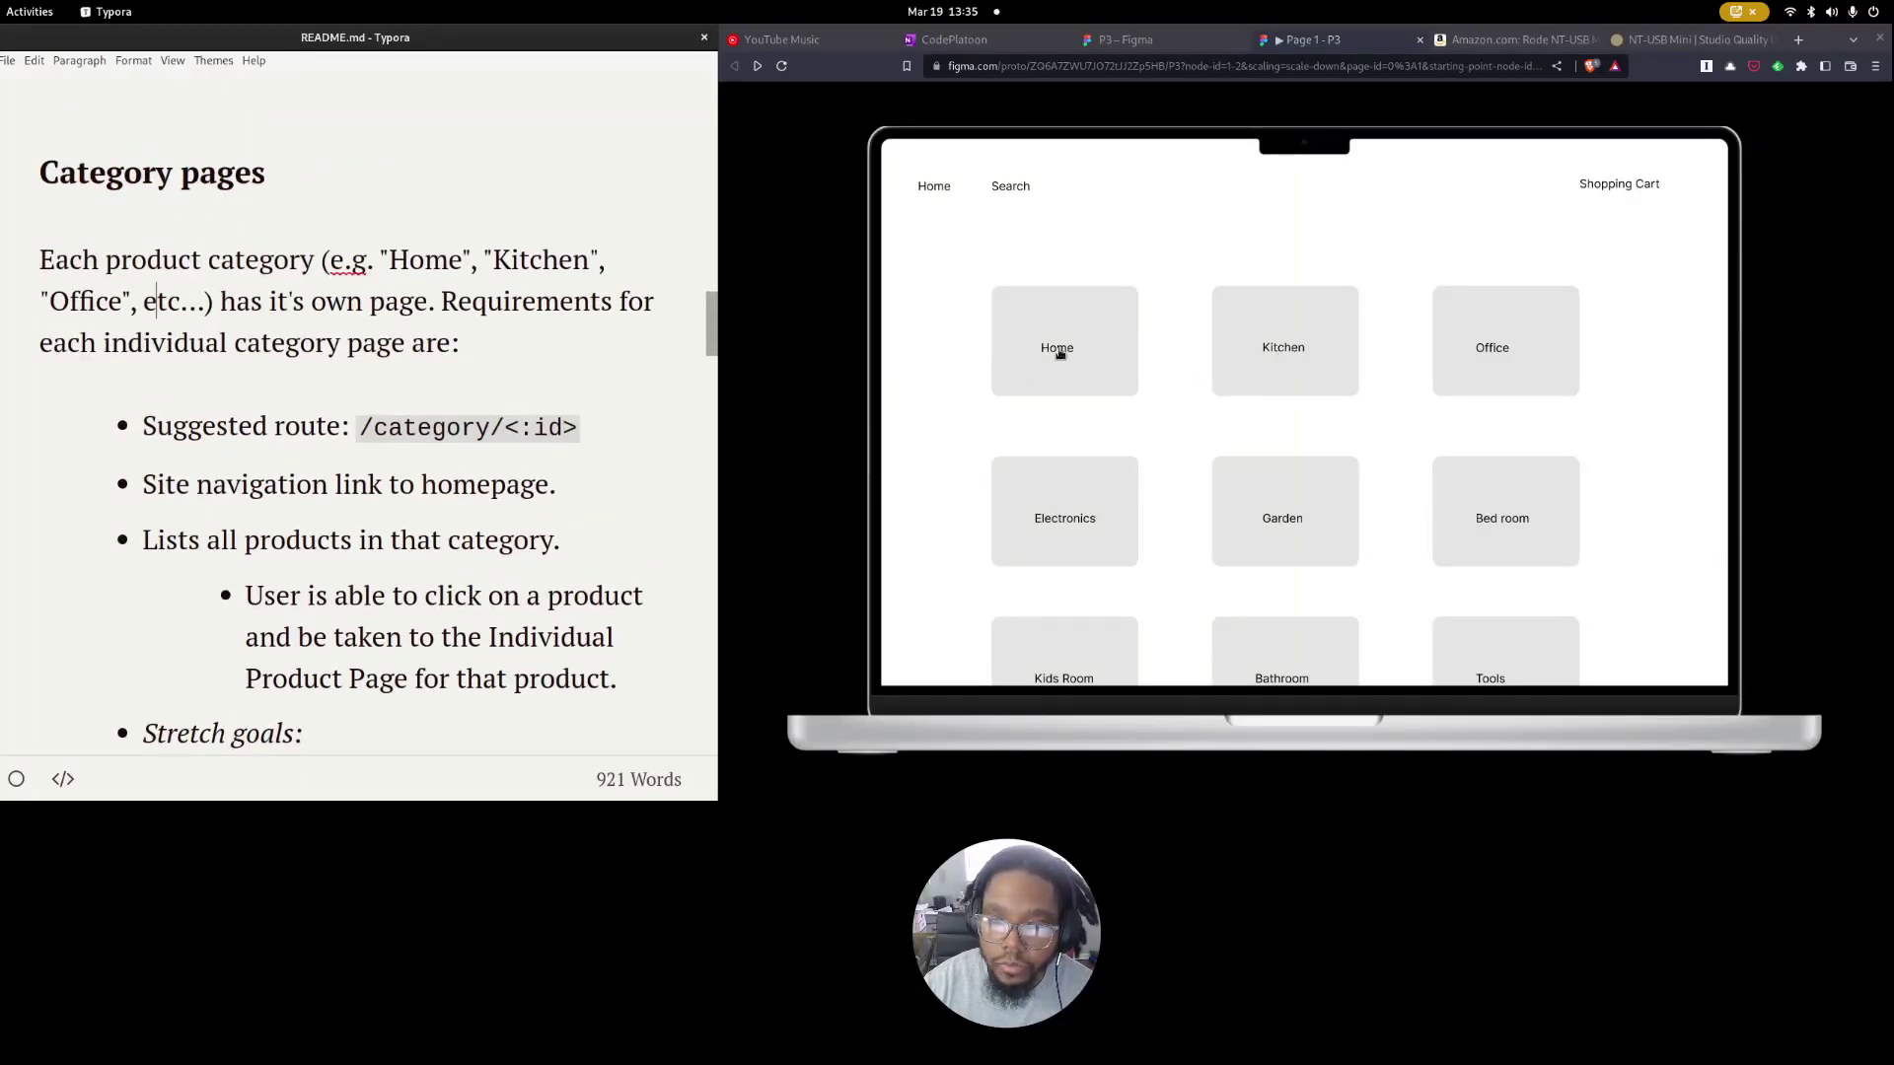
left_click(1056, 517)
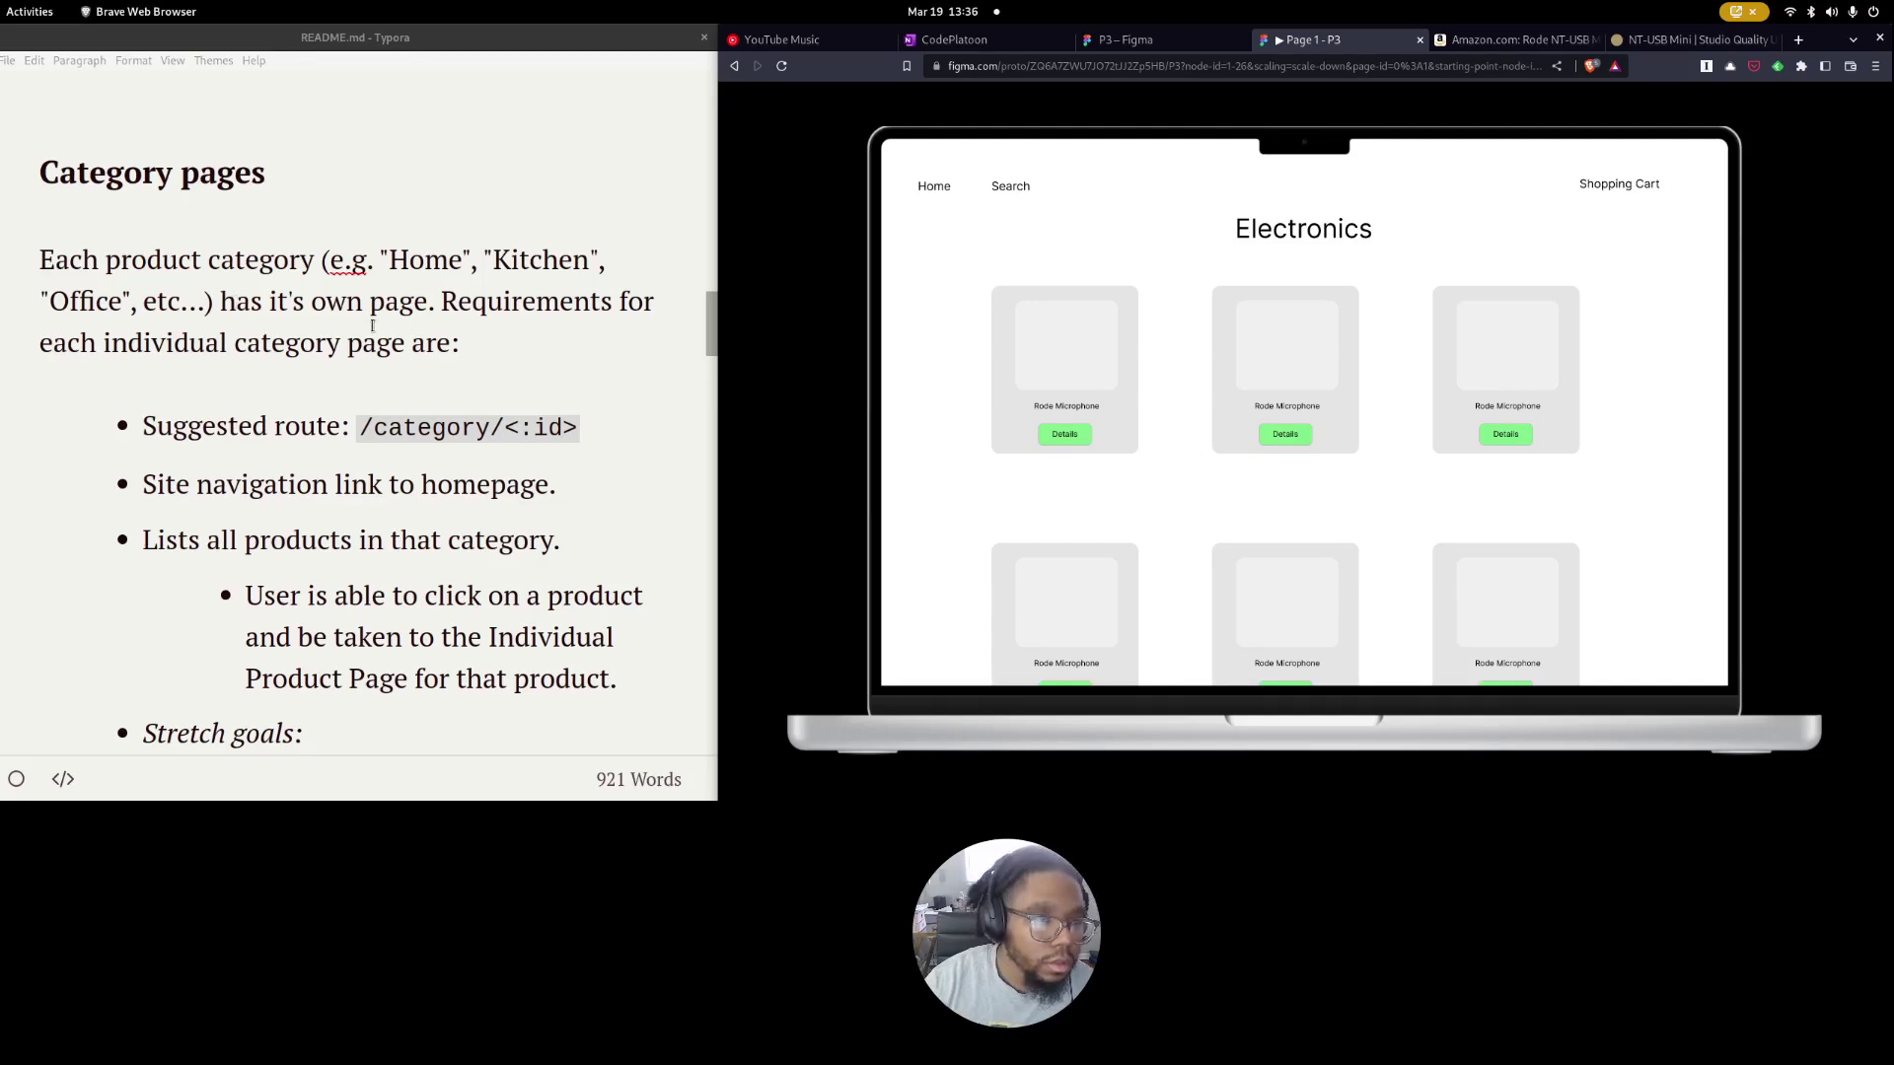
left_click_drag(198, 485, 419, 486)
left_click(434, 485)
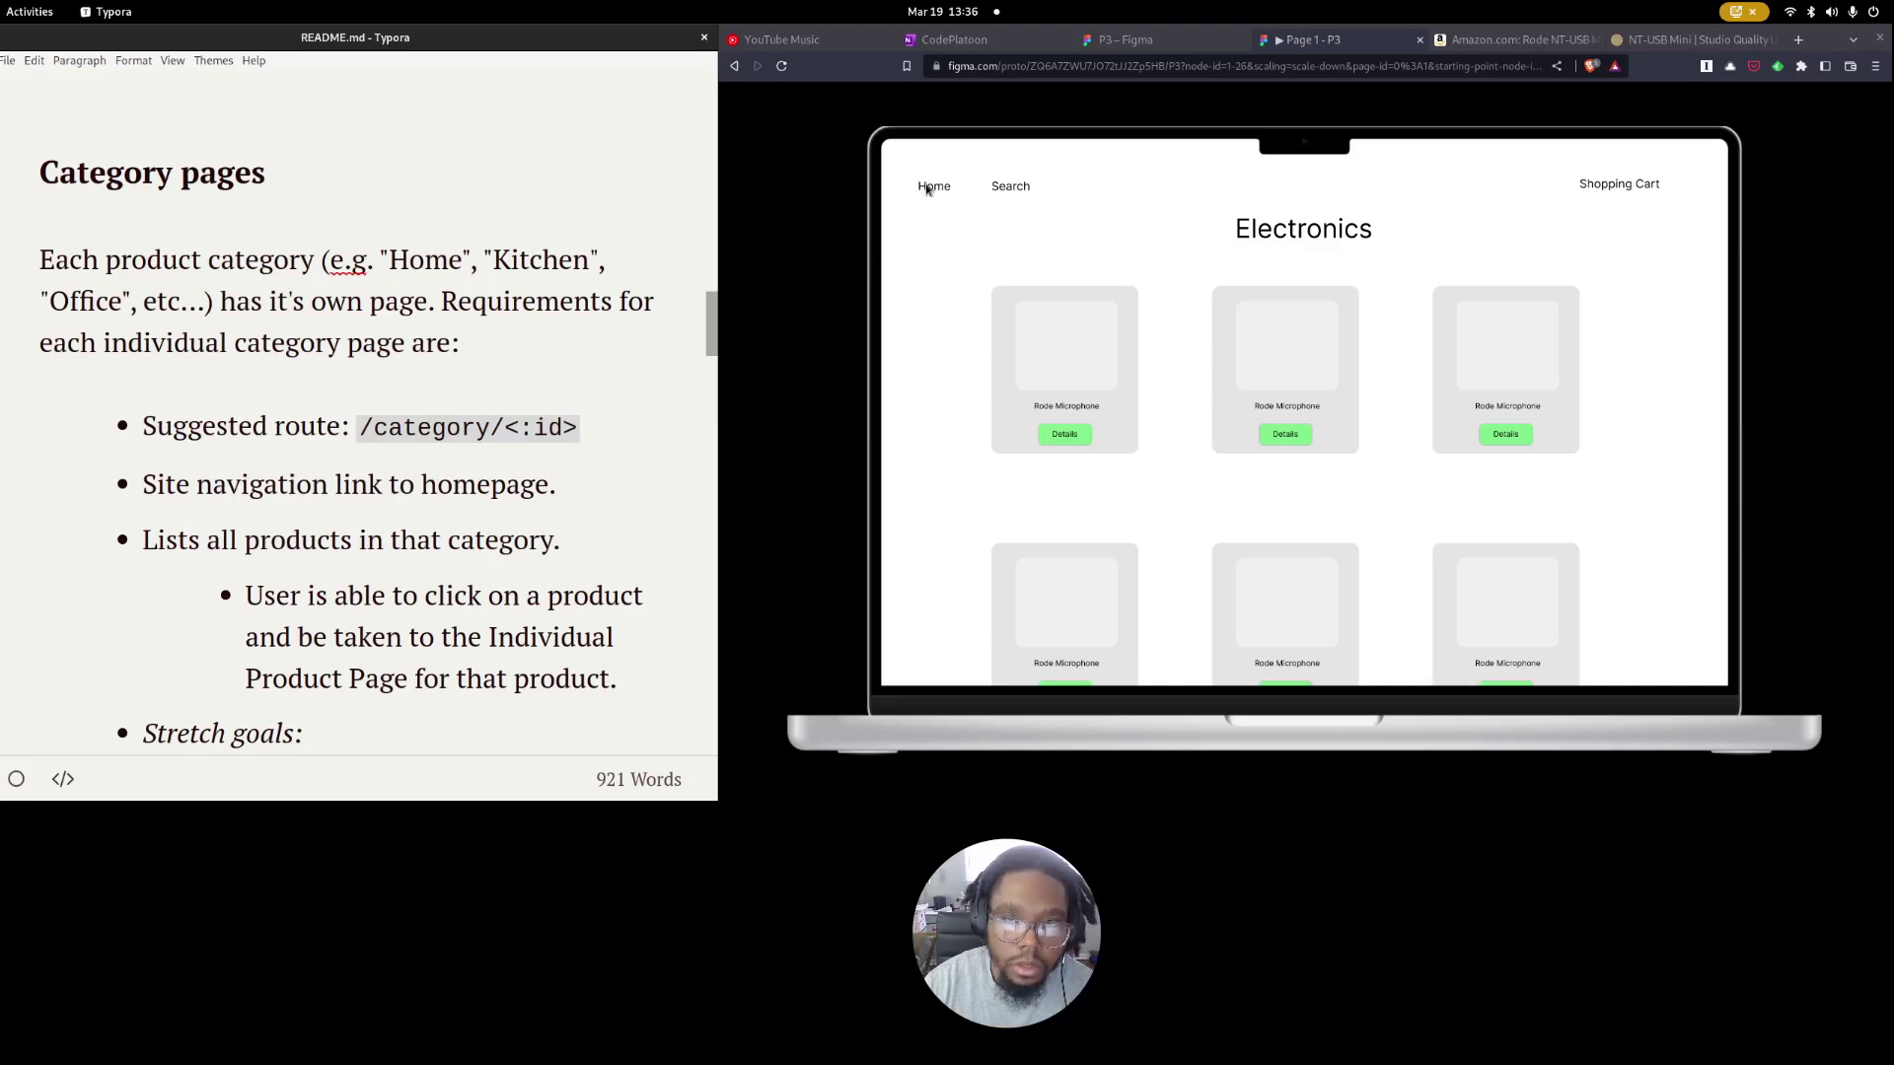
Try to make the Home frame's "Home" navigation label navigate to the Home frame on click.
left_click(1124, 40)
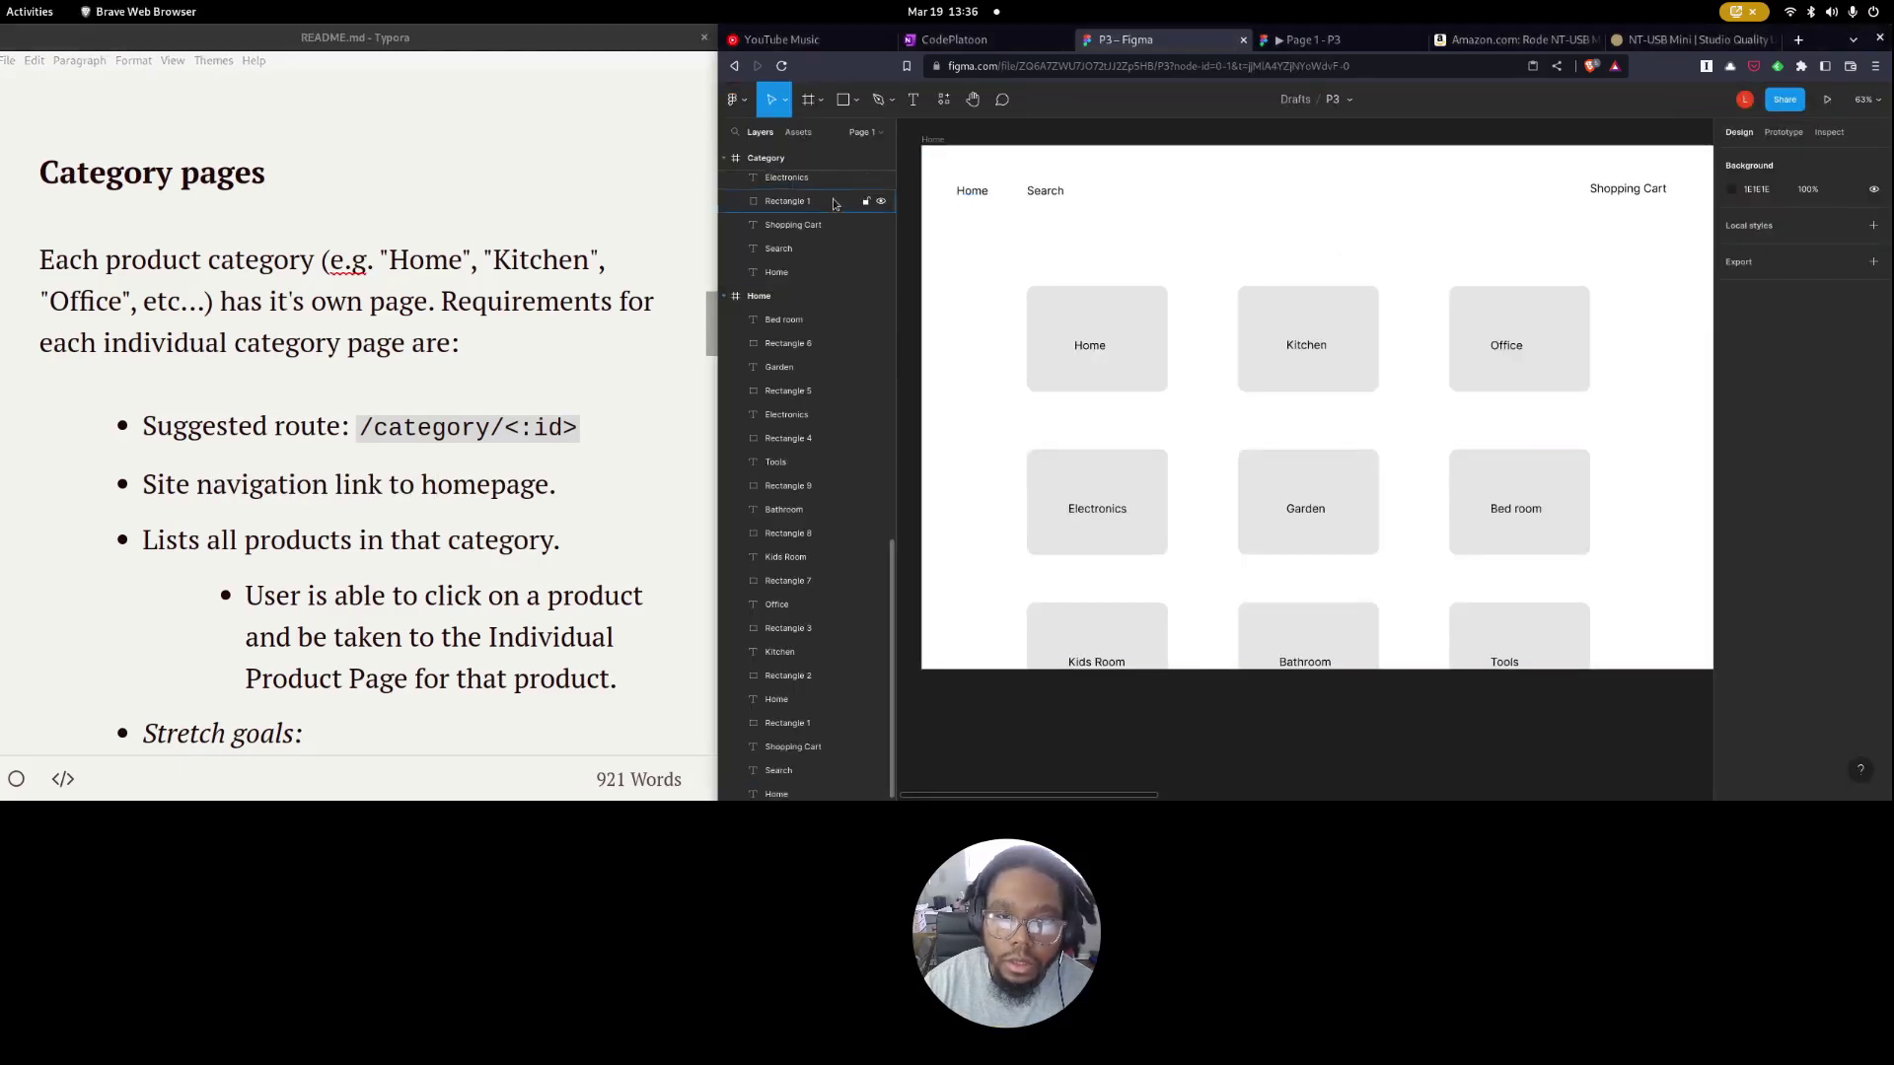
left_click(972, 191)
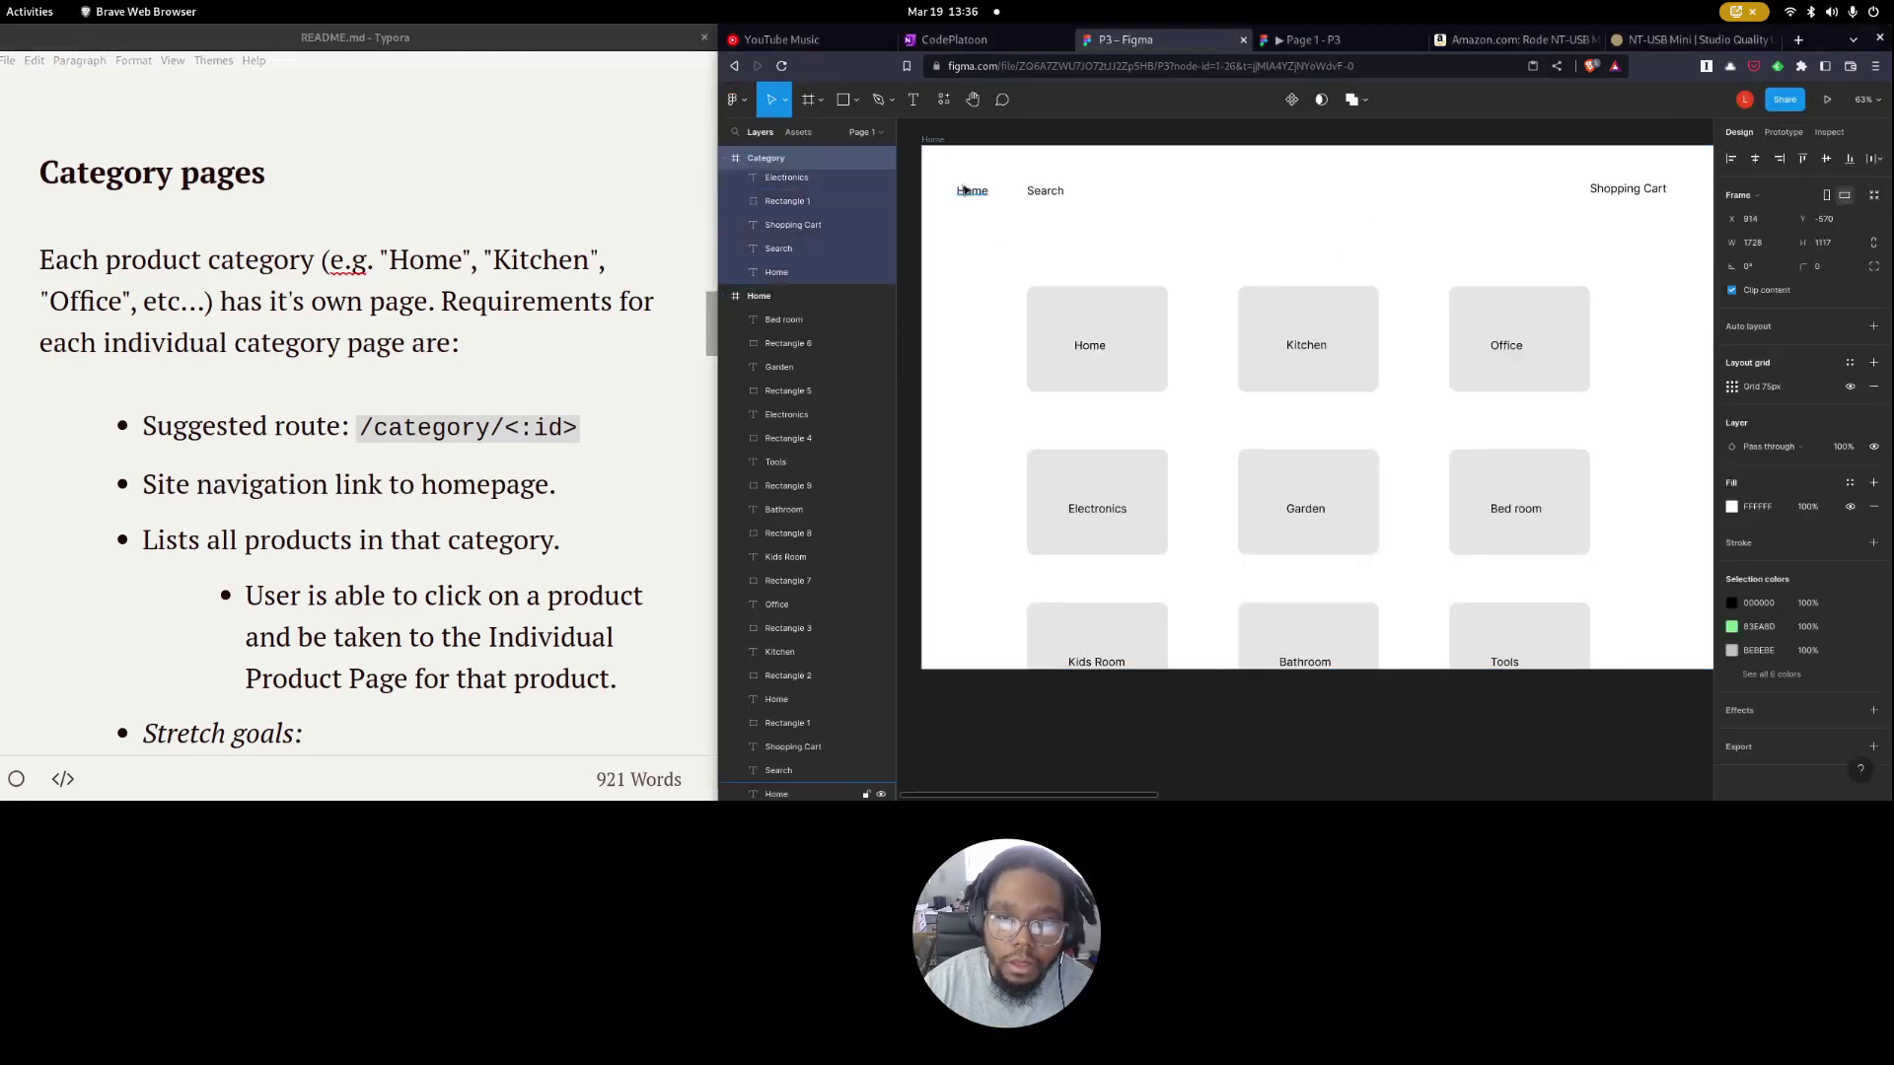
left_click(1784, 132)
left_click(1784, 172)
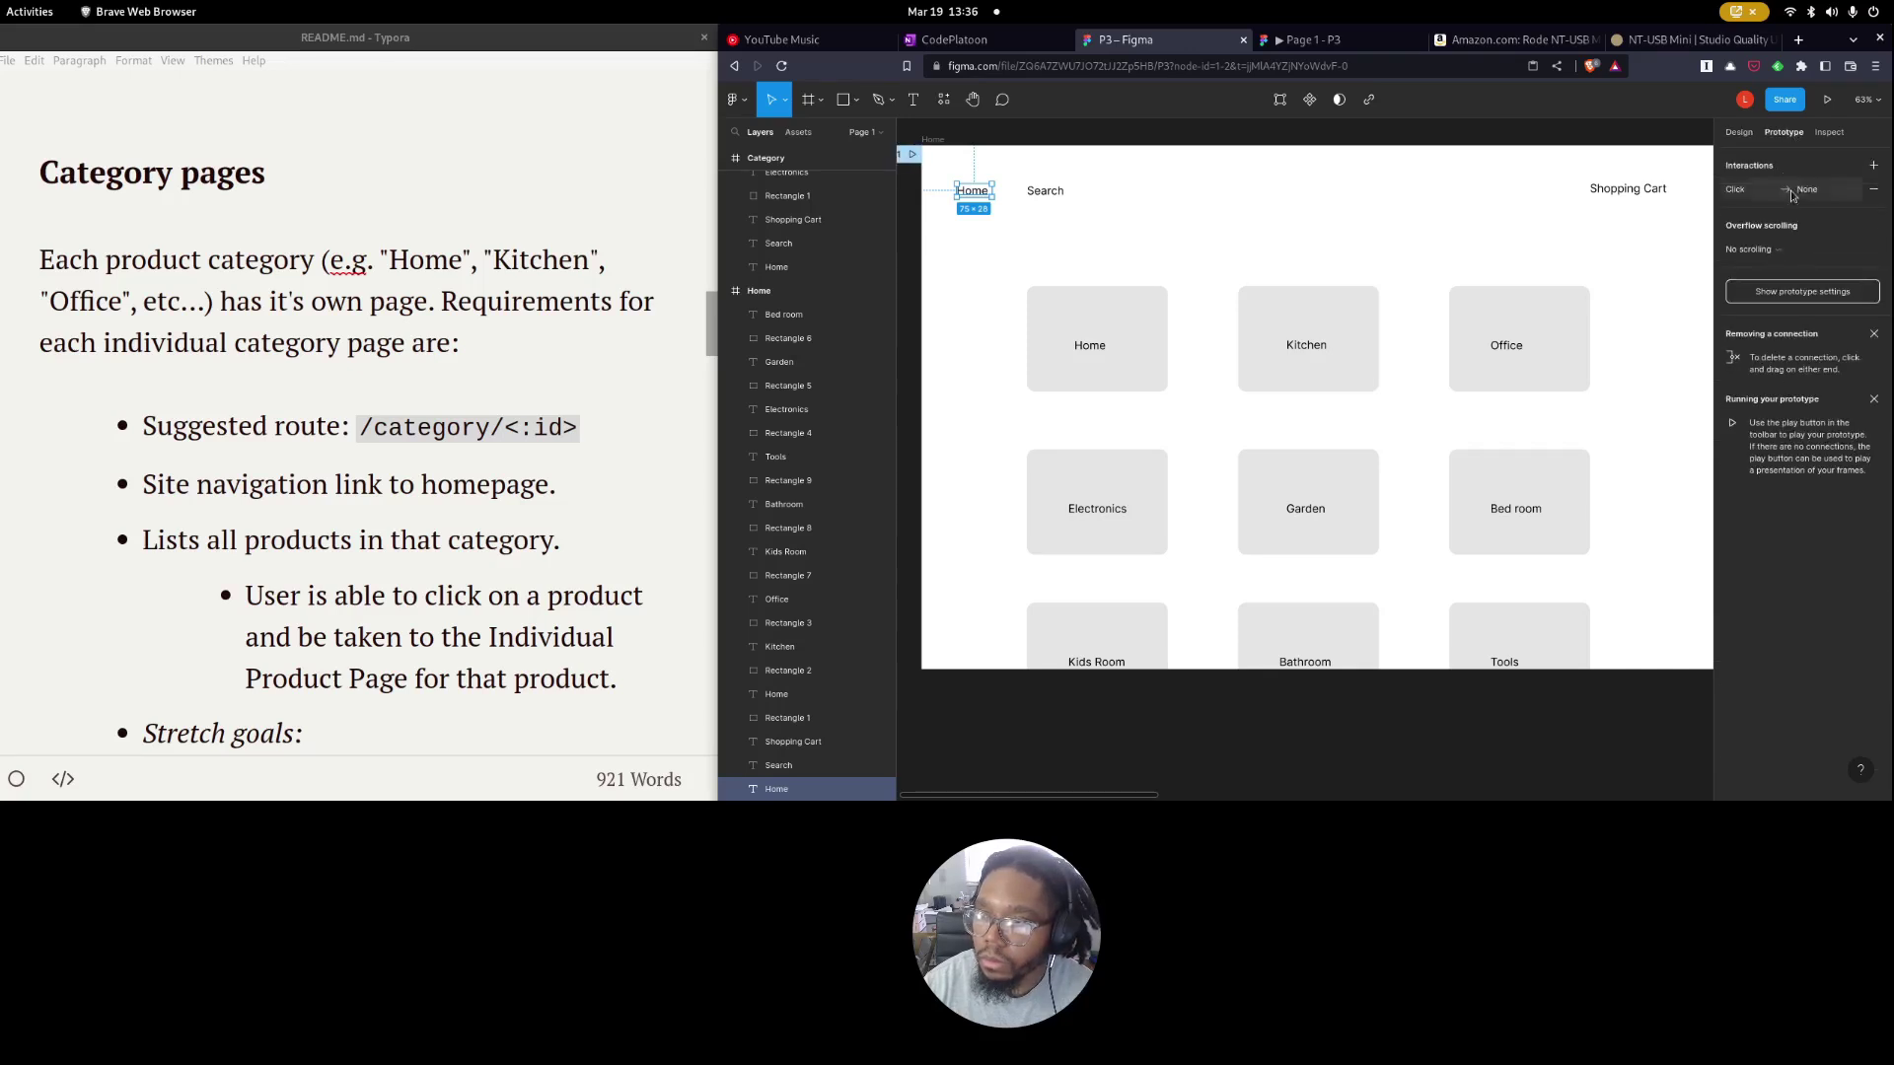
left_click(1791, 191)
left_click(1593, 249)
left_click(1617, 274)
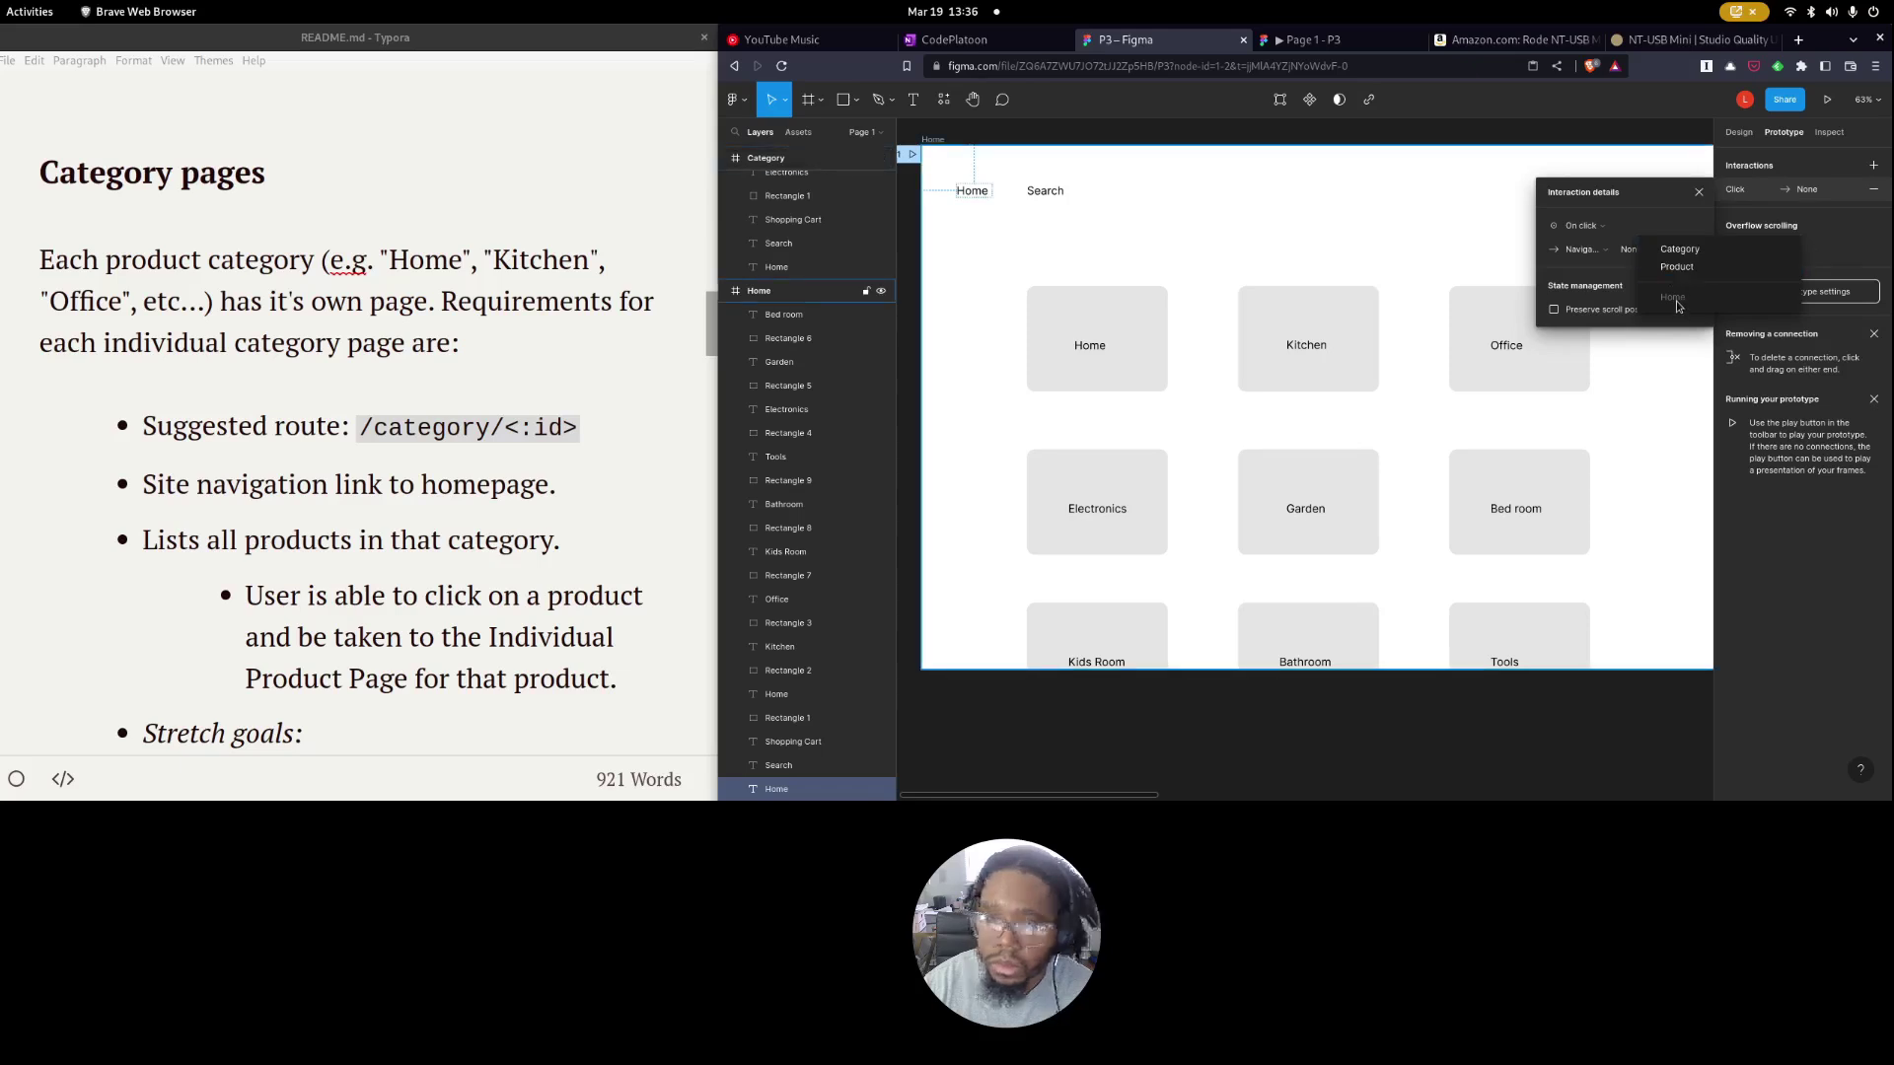
left_click(1133, 263)
scroll(789, 444, "up", 10)
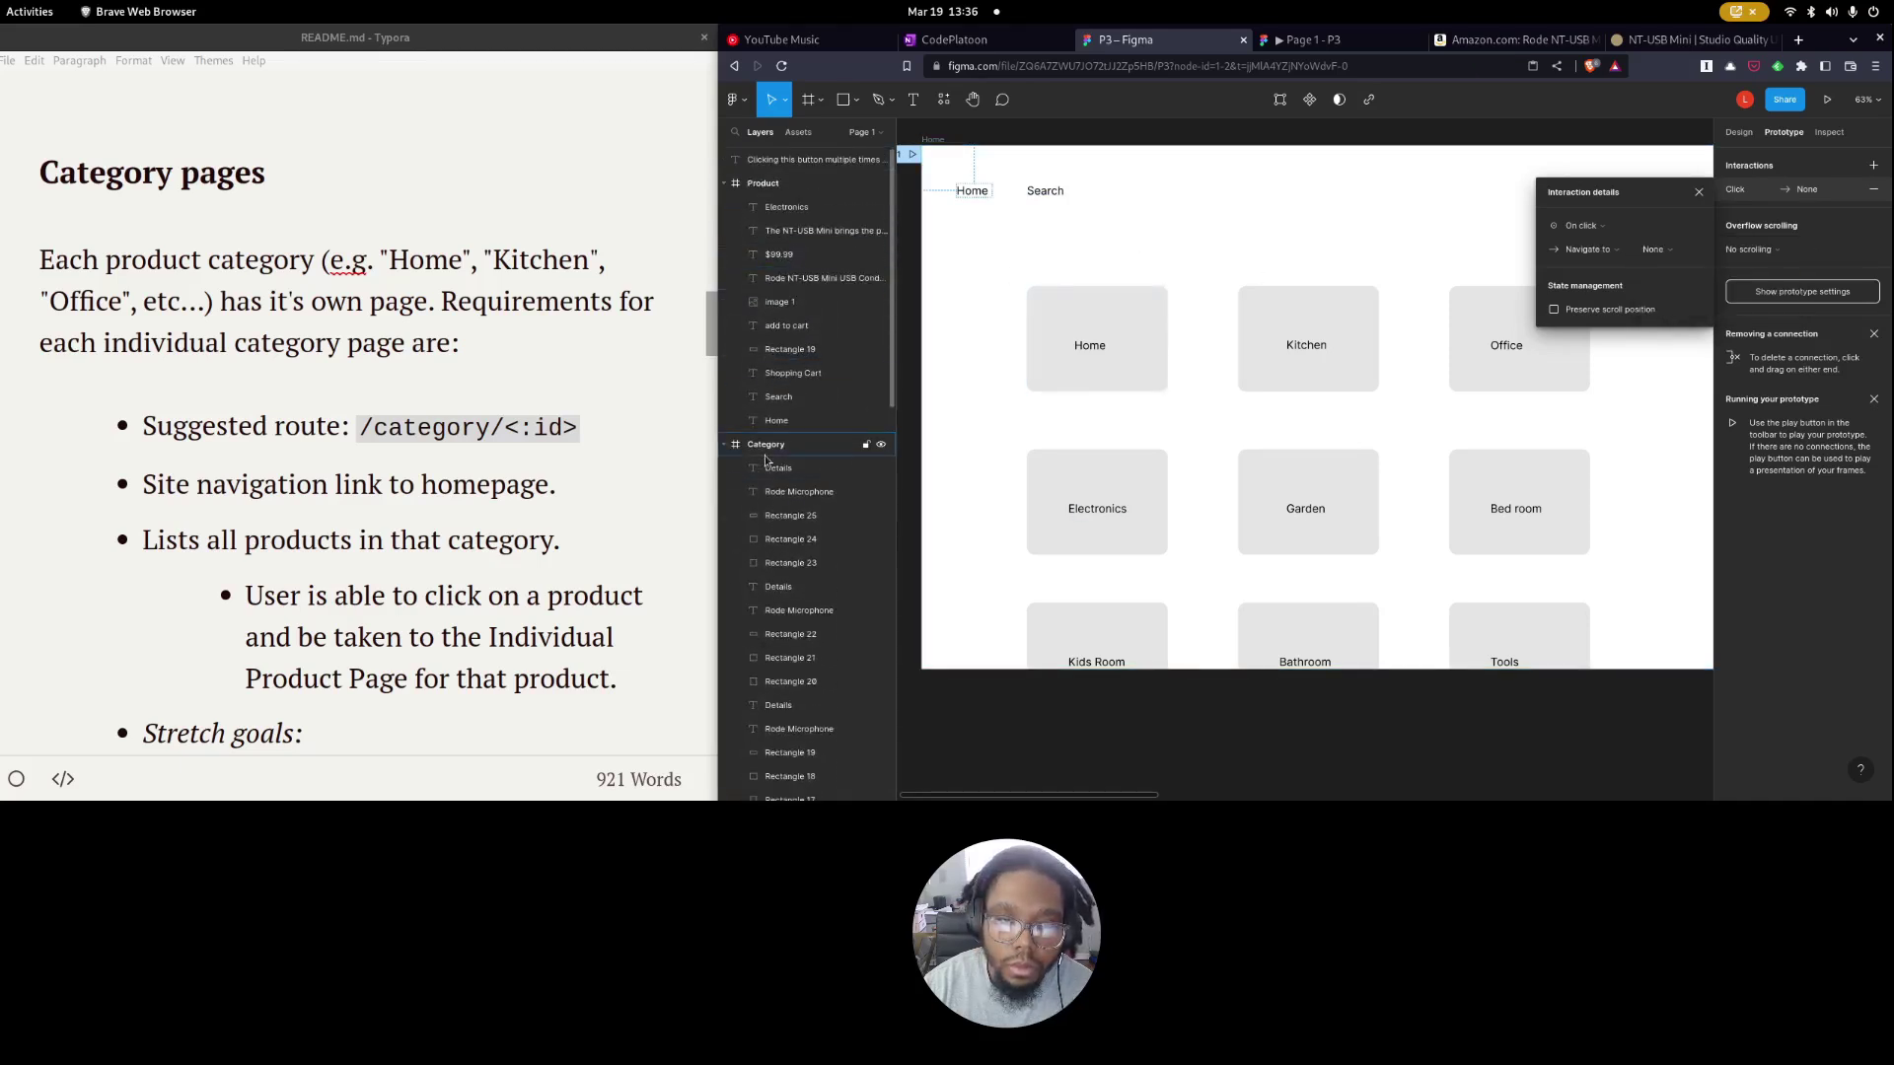
left_click(971, 190)
left_click(1791, 188)
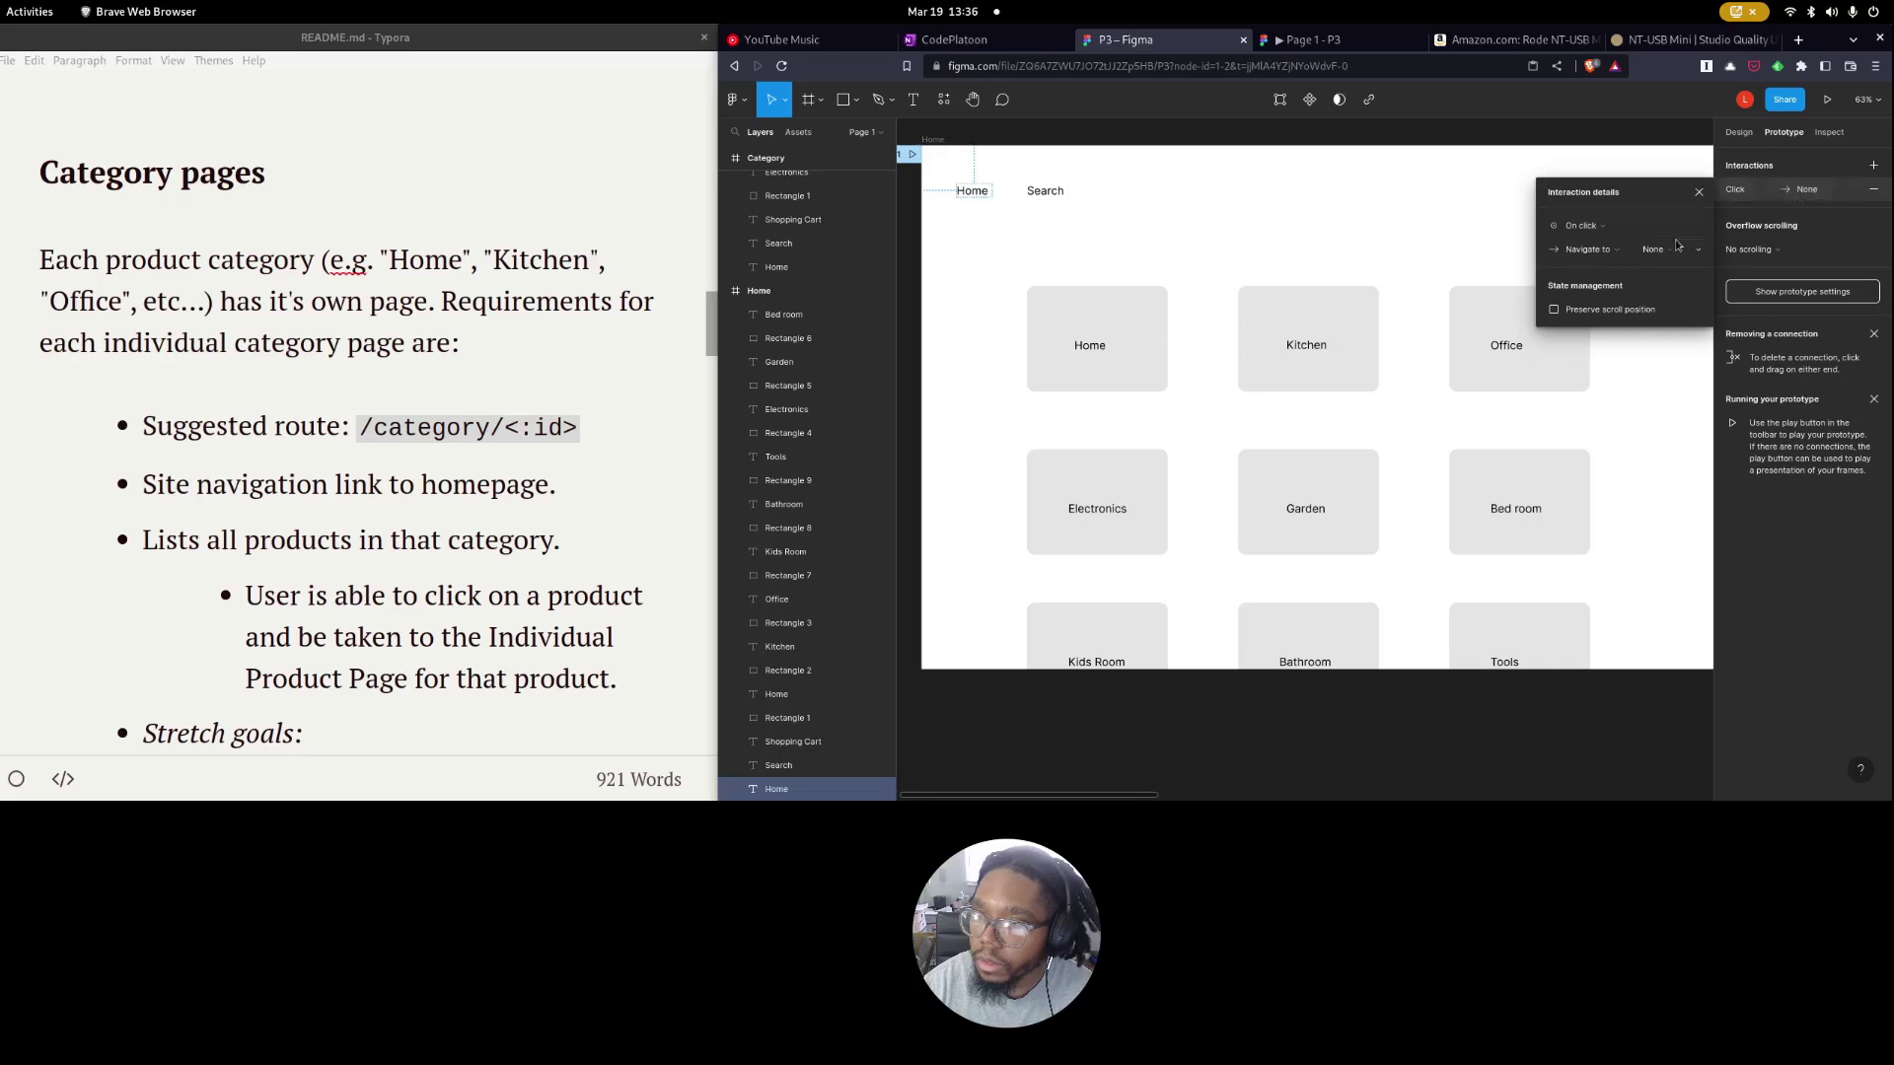
left_click(1664, 250)
left_click(972, 190)
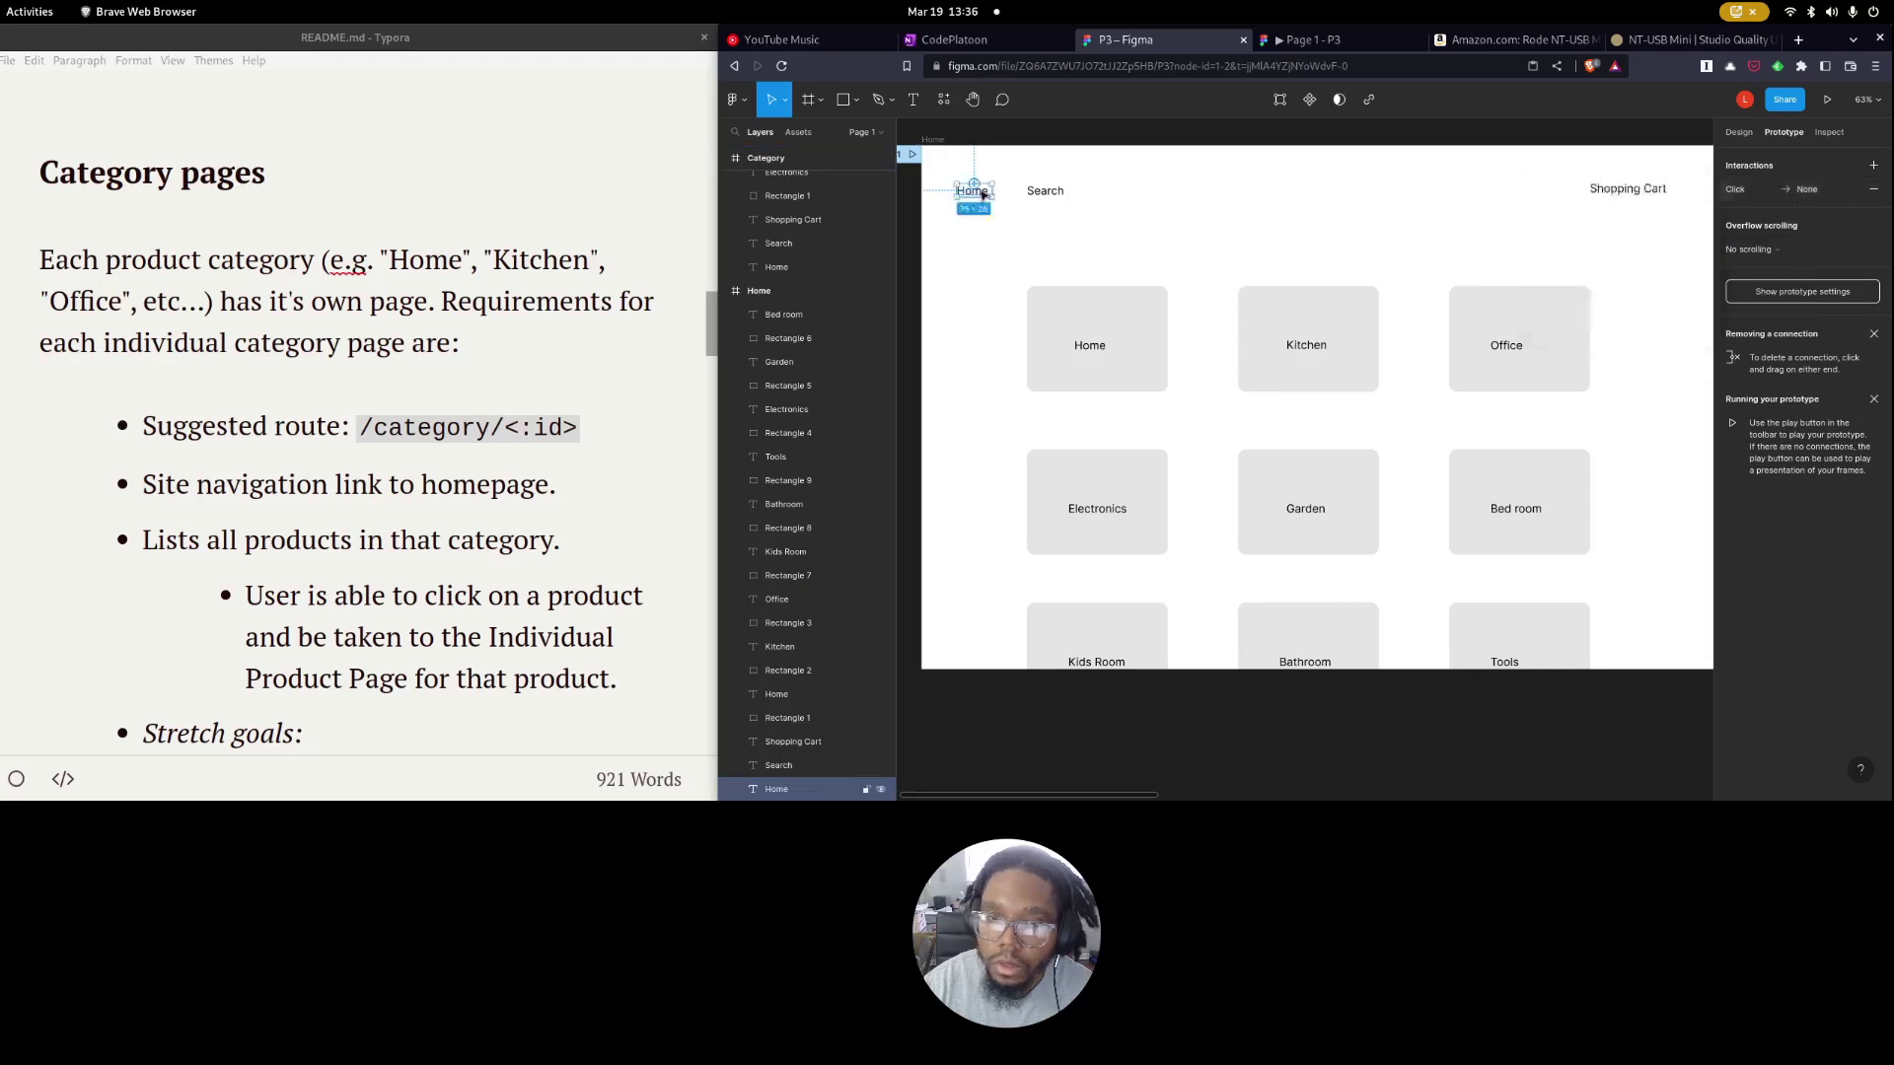
left_click(1807, 189)
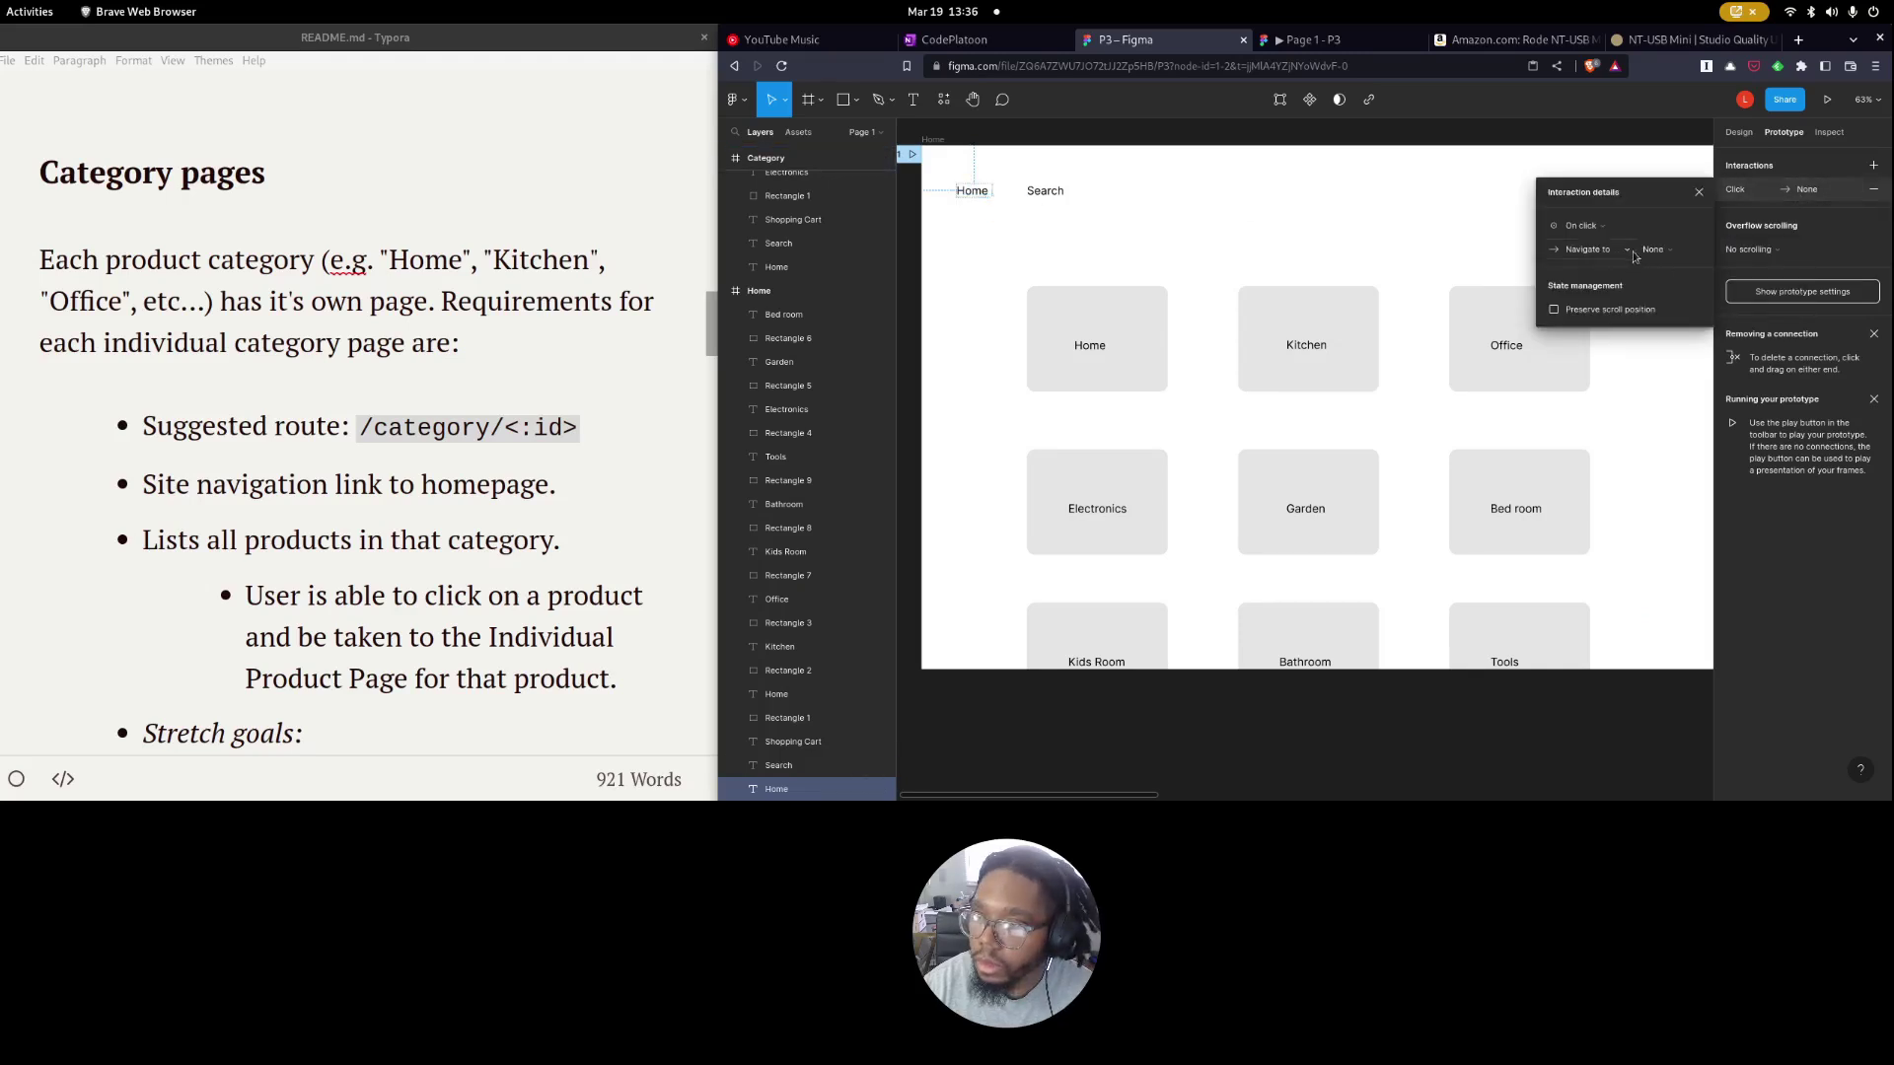
left_click(1628, 249)
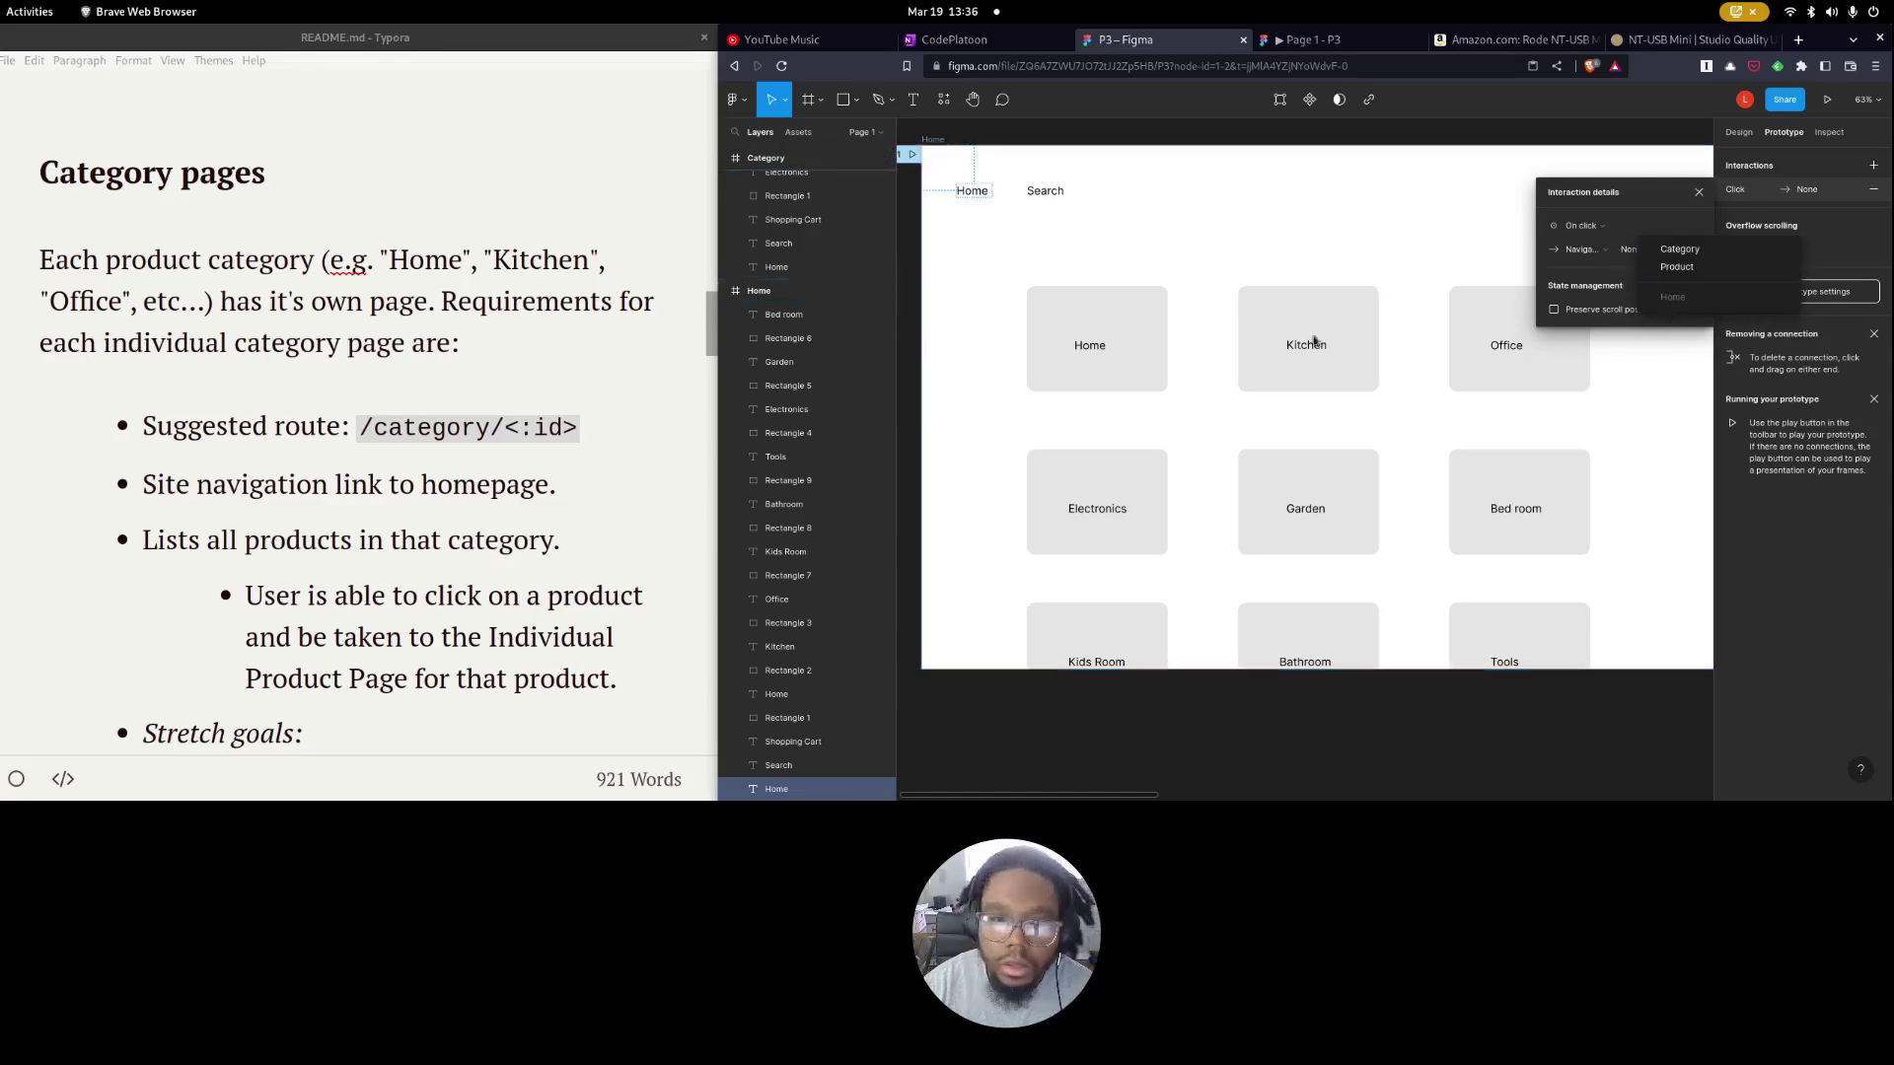
key("Escape")
Link the "Home" navigation labels on the Category and Product frames to the Home frame with an on-click Navigate to interaction.
scroll(1090, 296, "down", 5)
scroll(1090, 296, "right", 5)
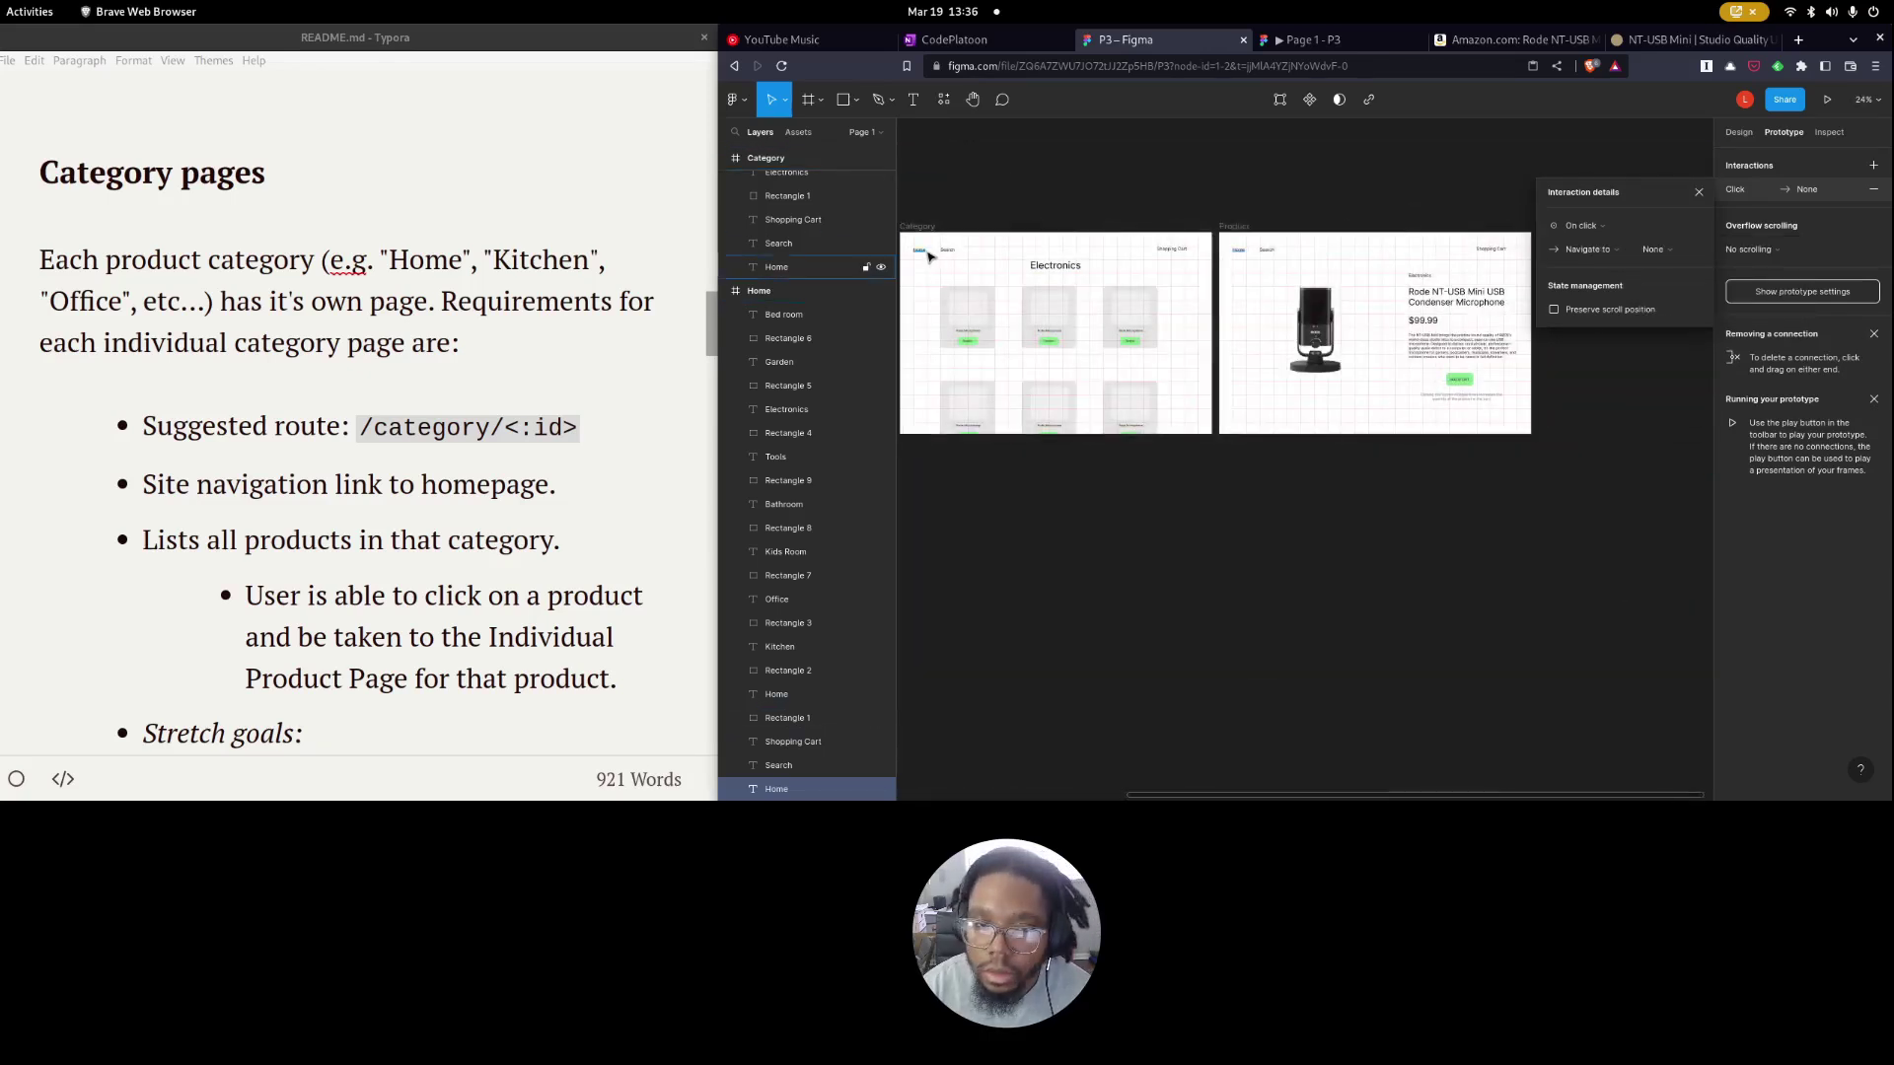
left_click(927, 253)
left_click(1238, 251, "shift")
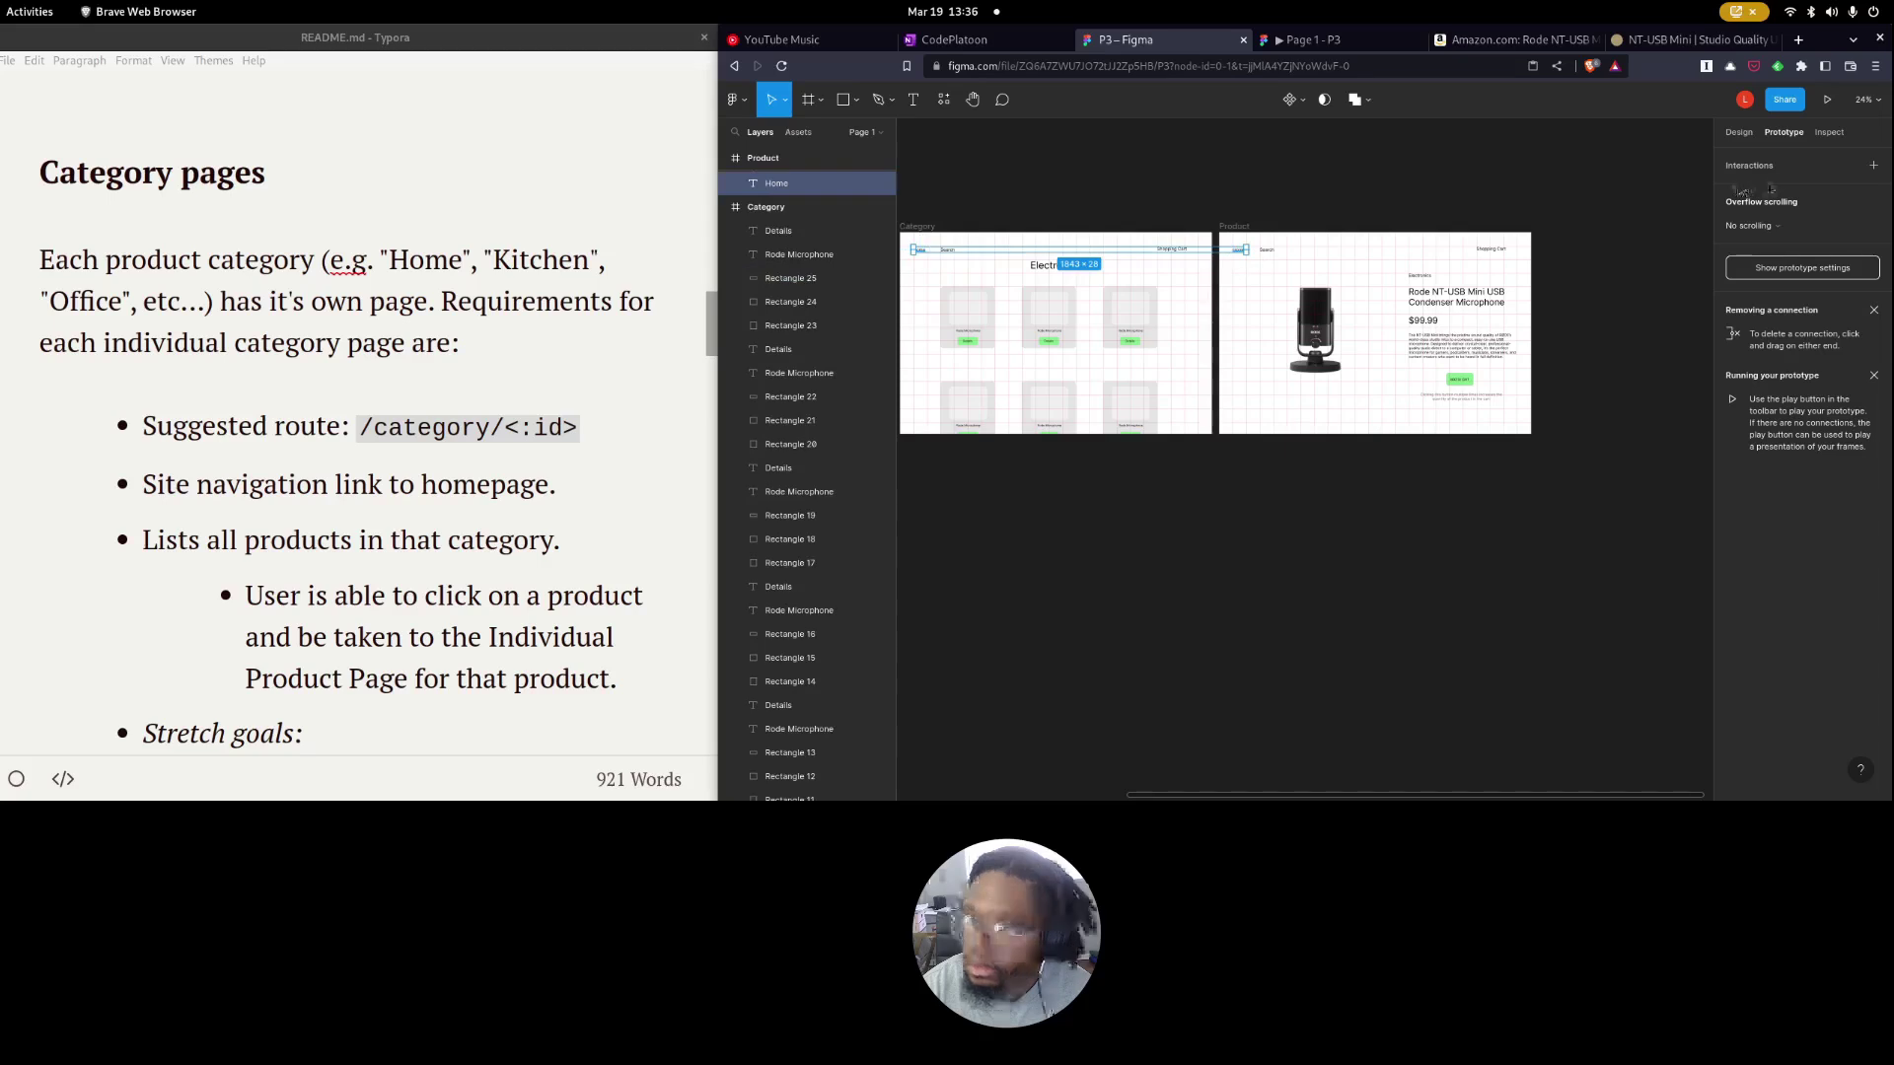
left_click(1818, 196)
left_click(1626, 255)
left_click(1626, 286)
left_click(1638, 254)
left_click(1676, 250)
left_click(1290, 486)
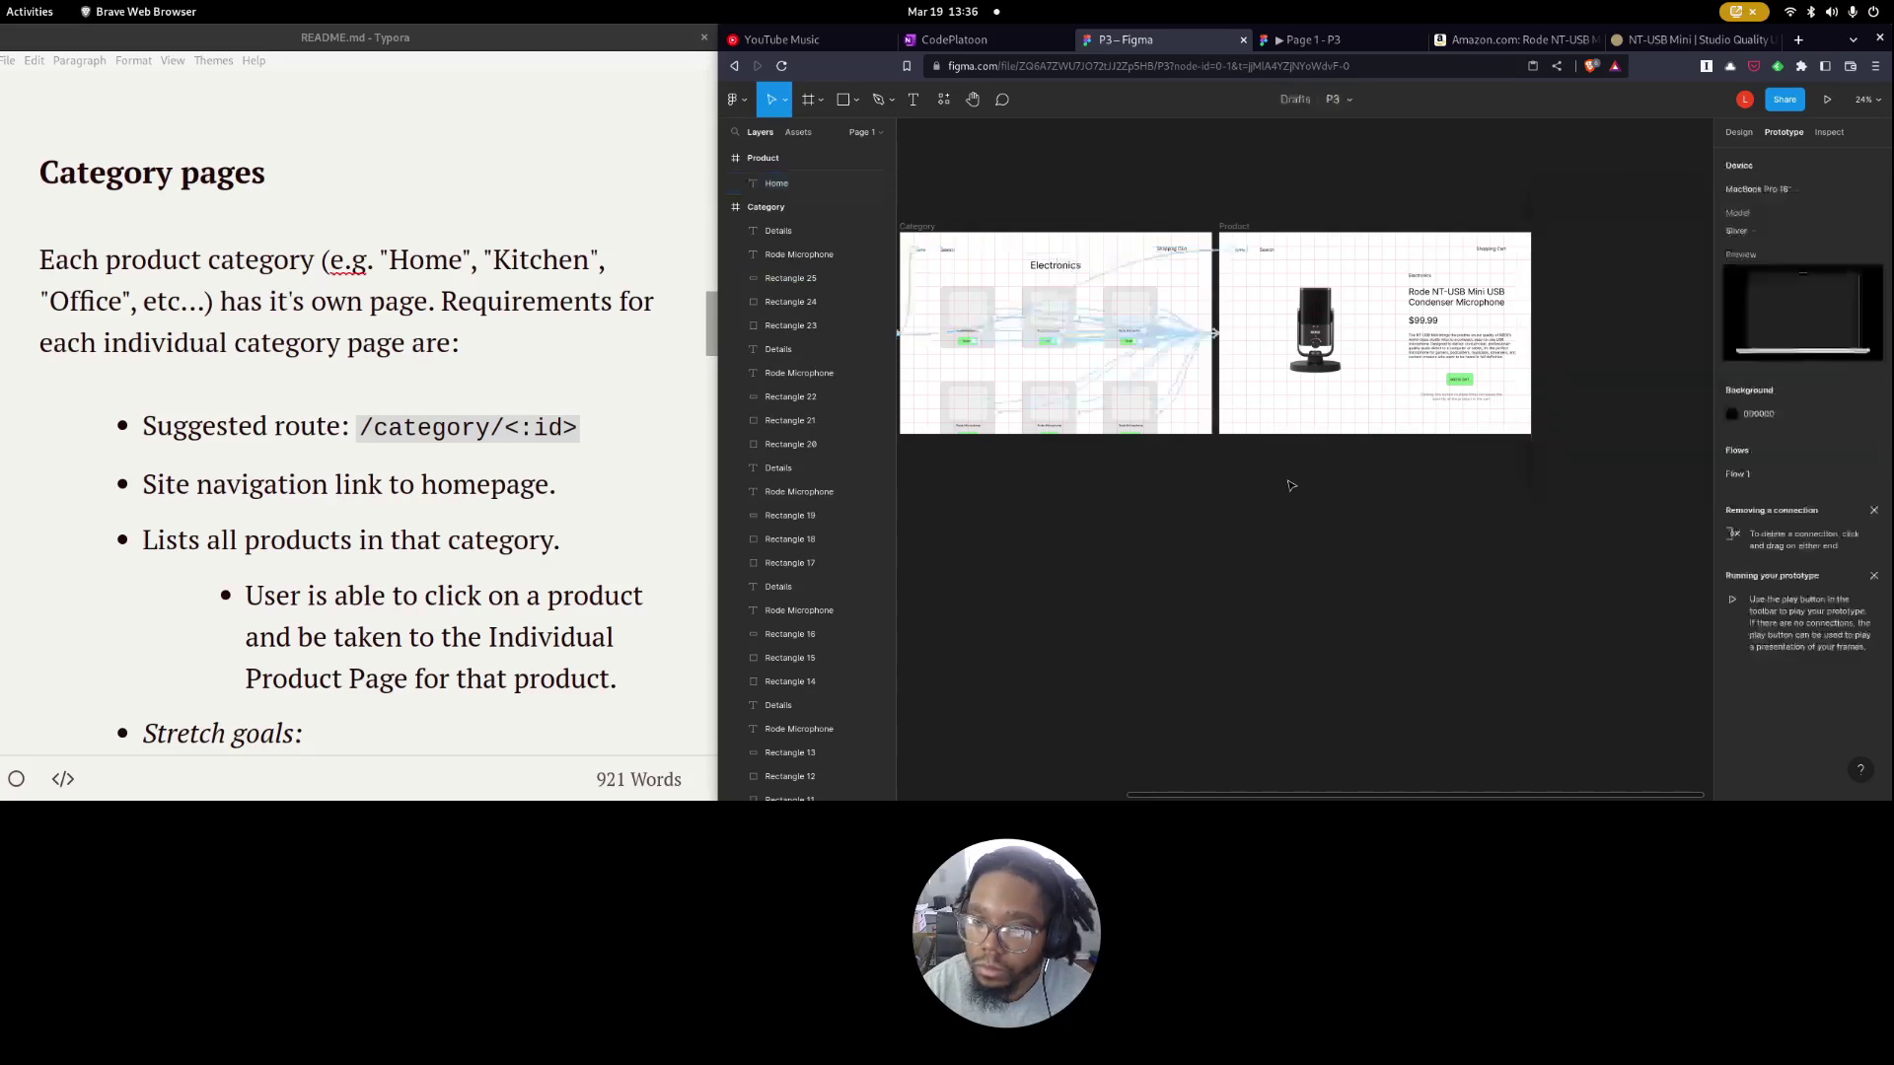
scroll(912, 304, "left", 5)
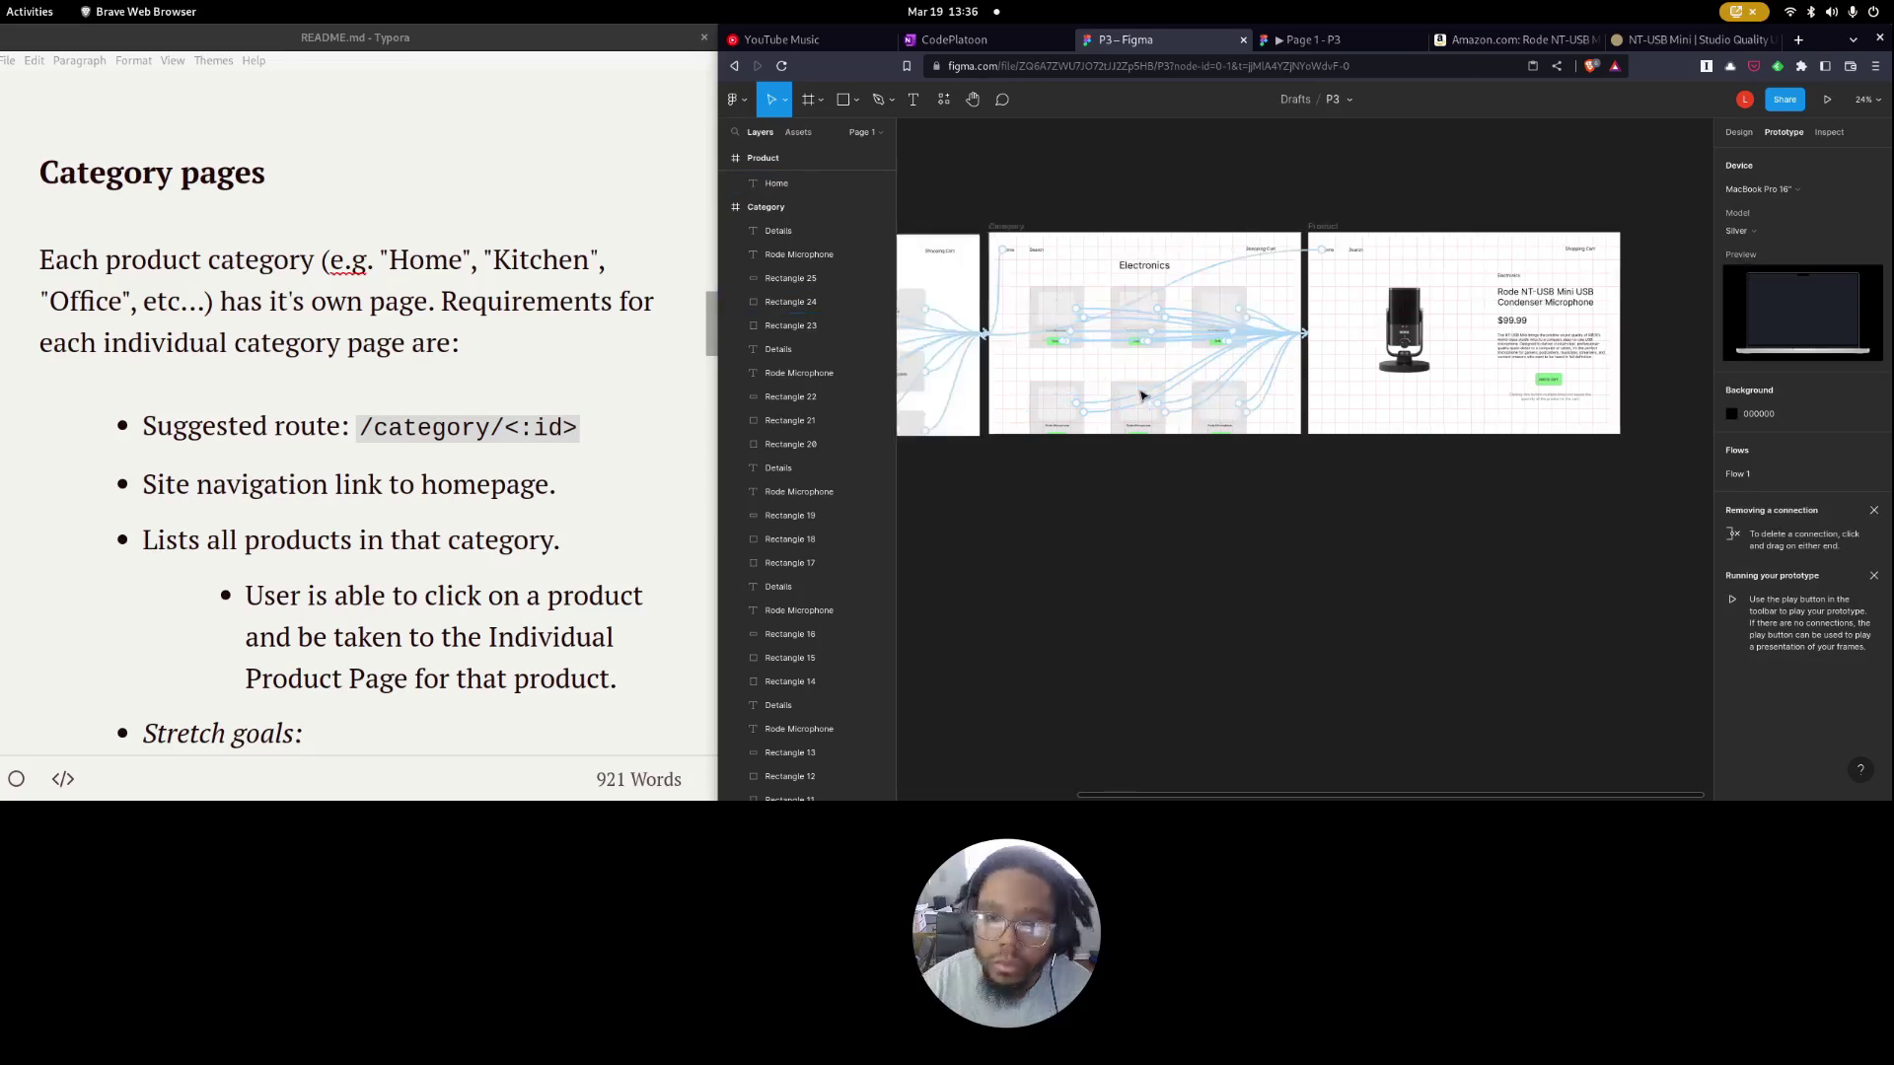
Test the Home link from the Electronics page in the prototype preview, and reopen the Electronics category.
left_click(1336, 45)
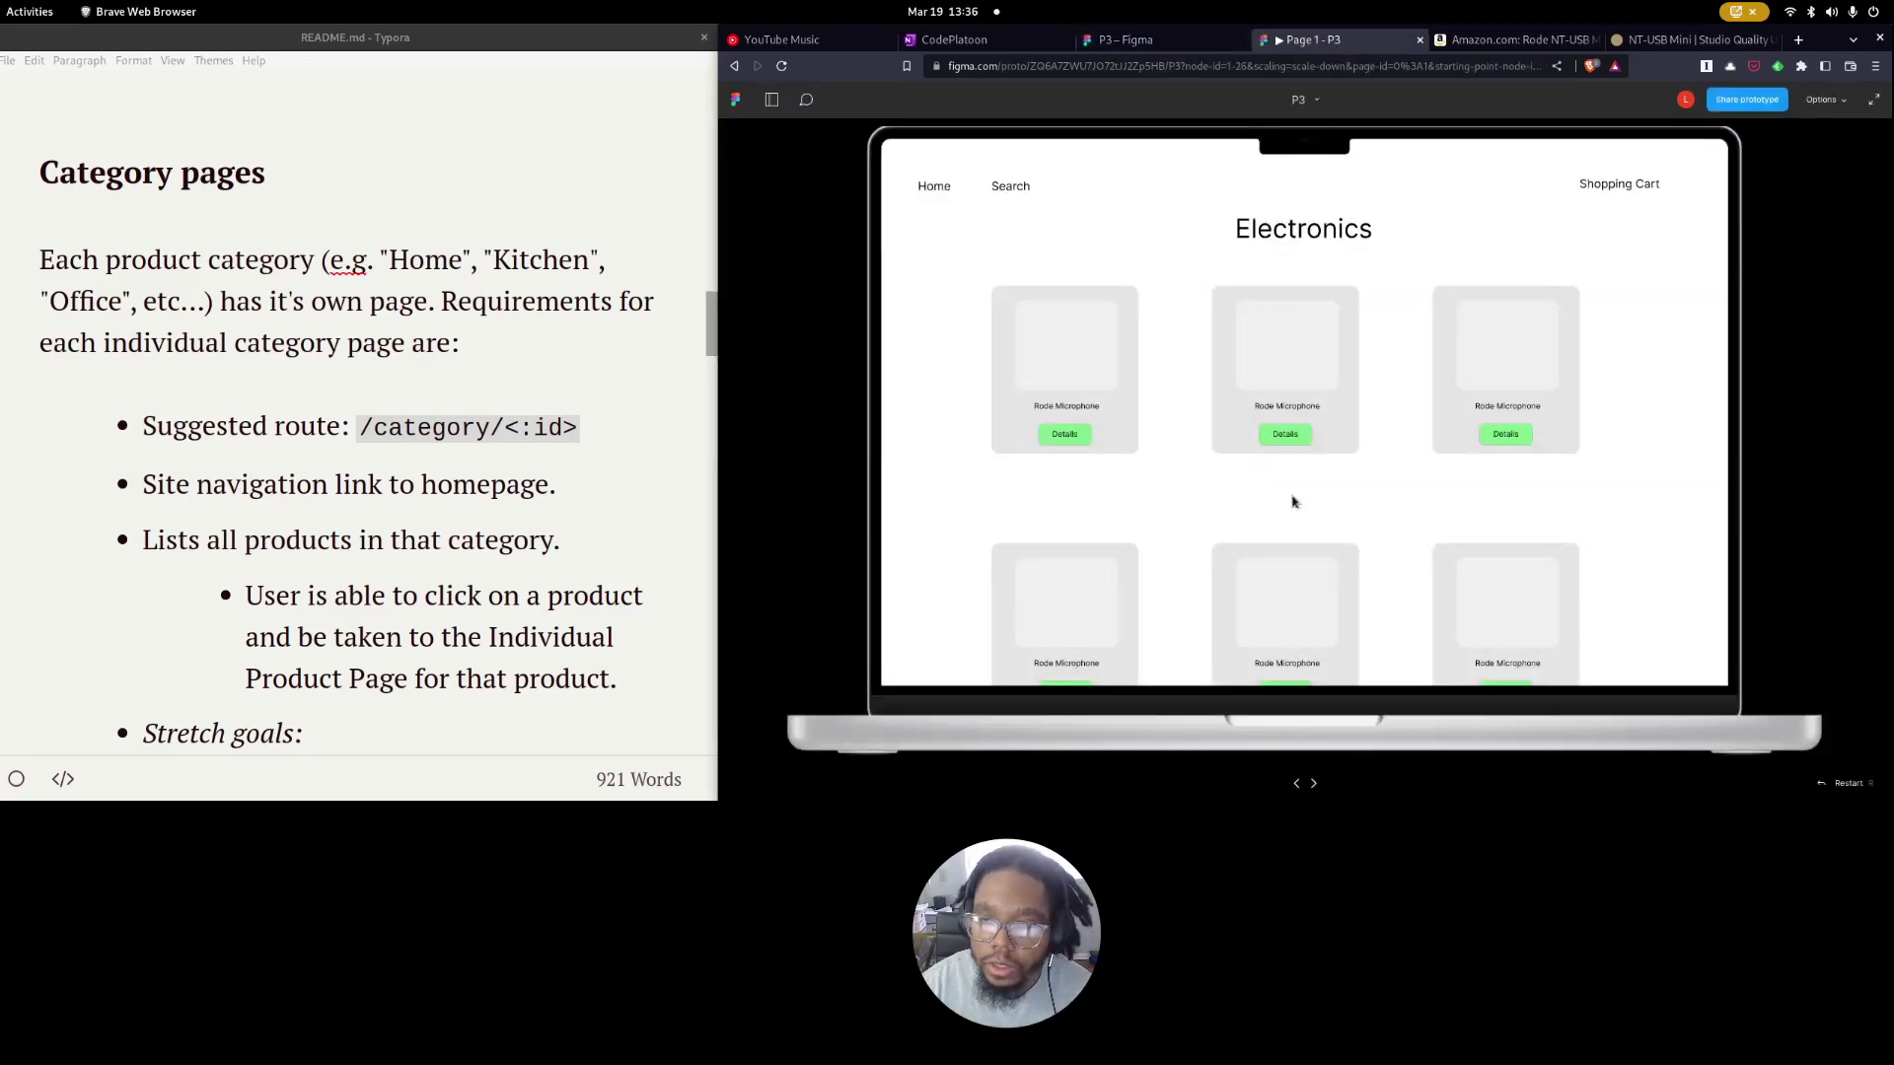
left_click(943, 191)
left_click(1060, 498)
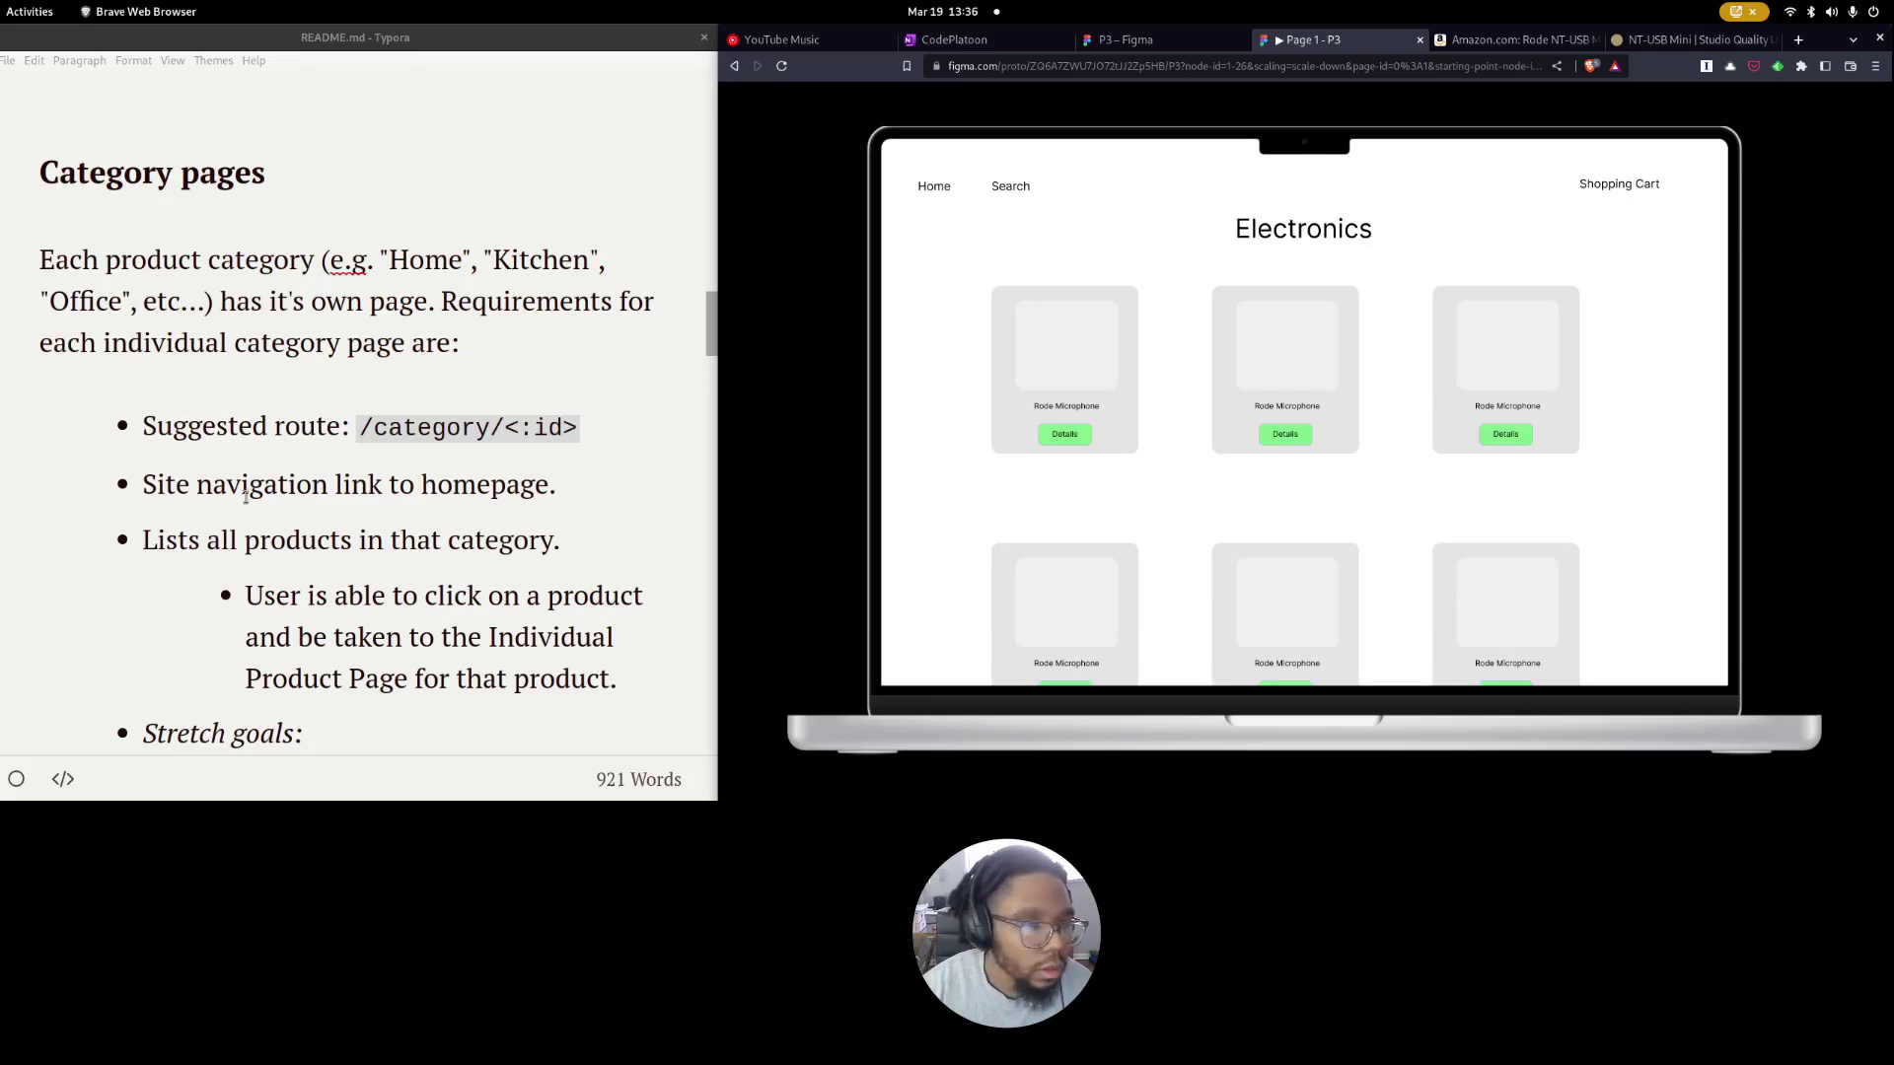
Check the README's category page requirements against the preview, opening a product and returning to the Home page through its Home link.
left_click_drag(195, 484, 549, 483)
left_click(238, 541)
scroll(239, 541, "down", 2)
left_click_drag(237, 422, 539, 424)
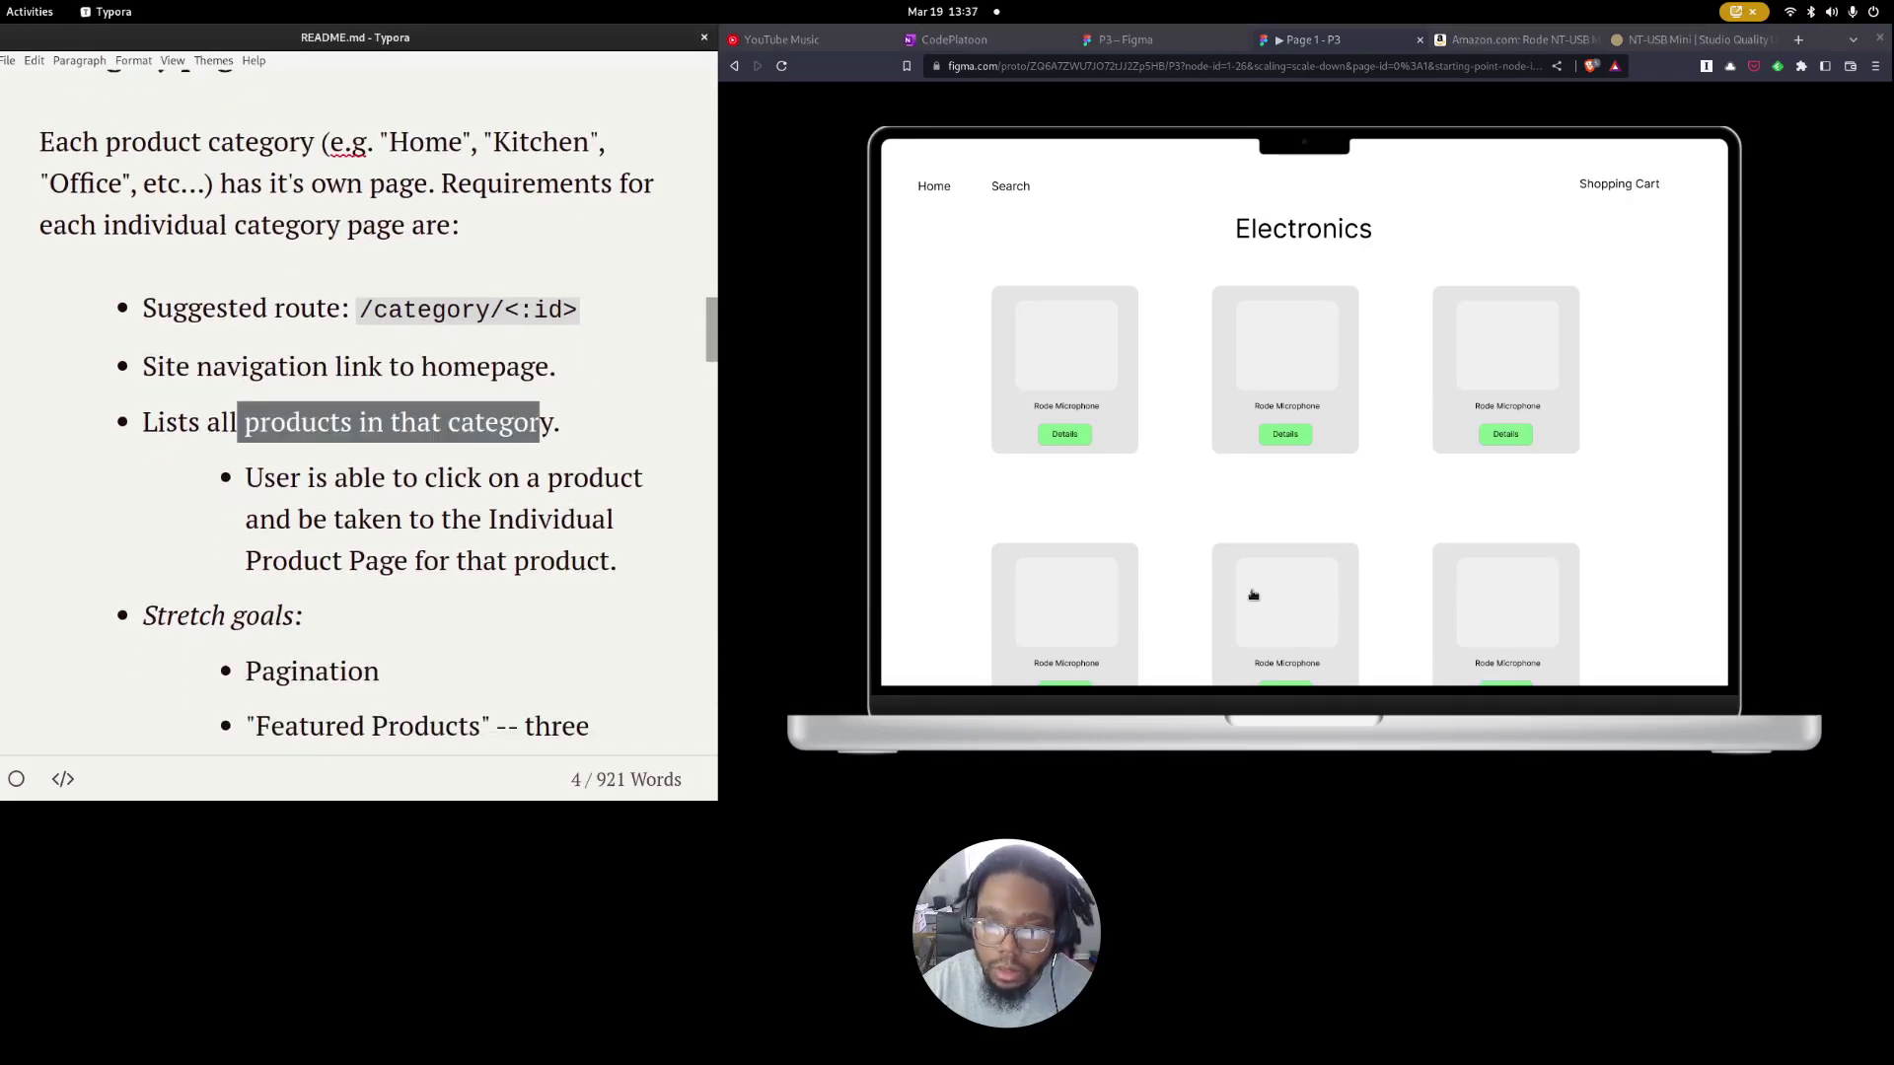
left_click(314, 477)
scroll(271, 514, "down", 3)
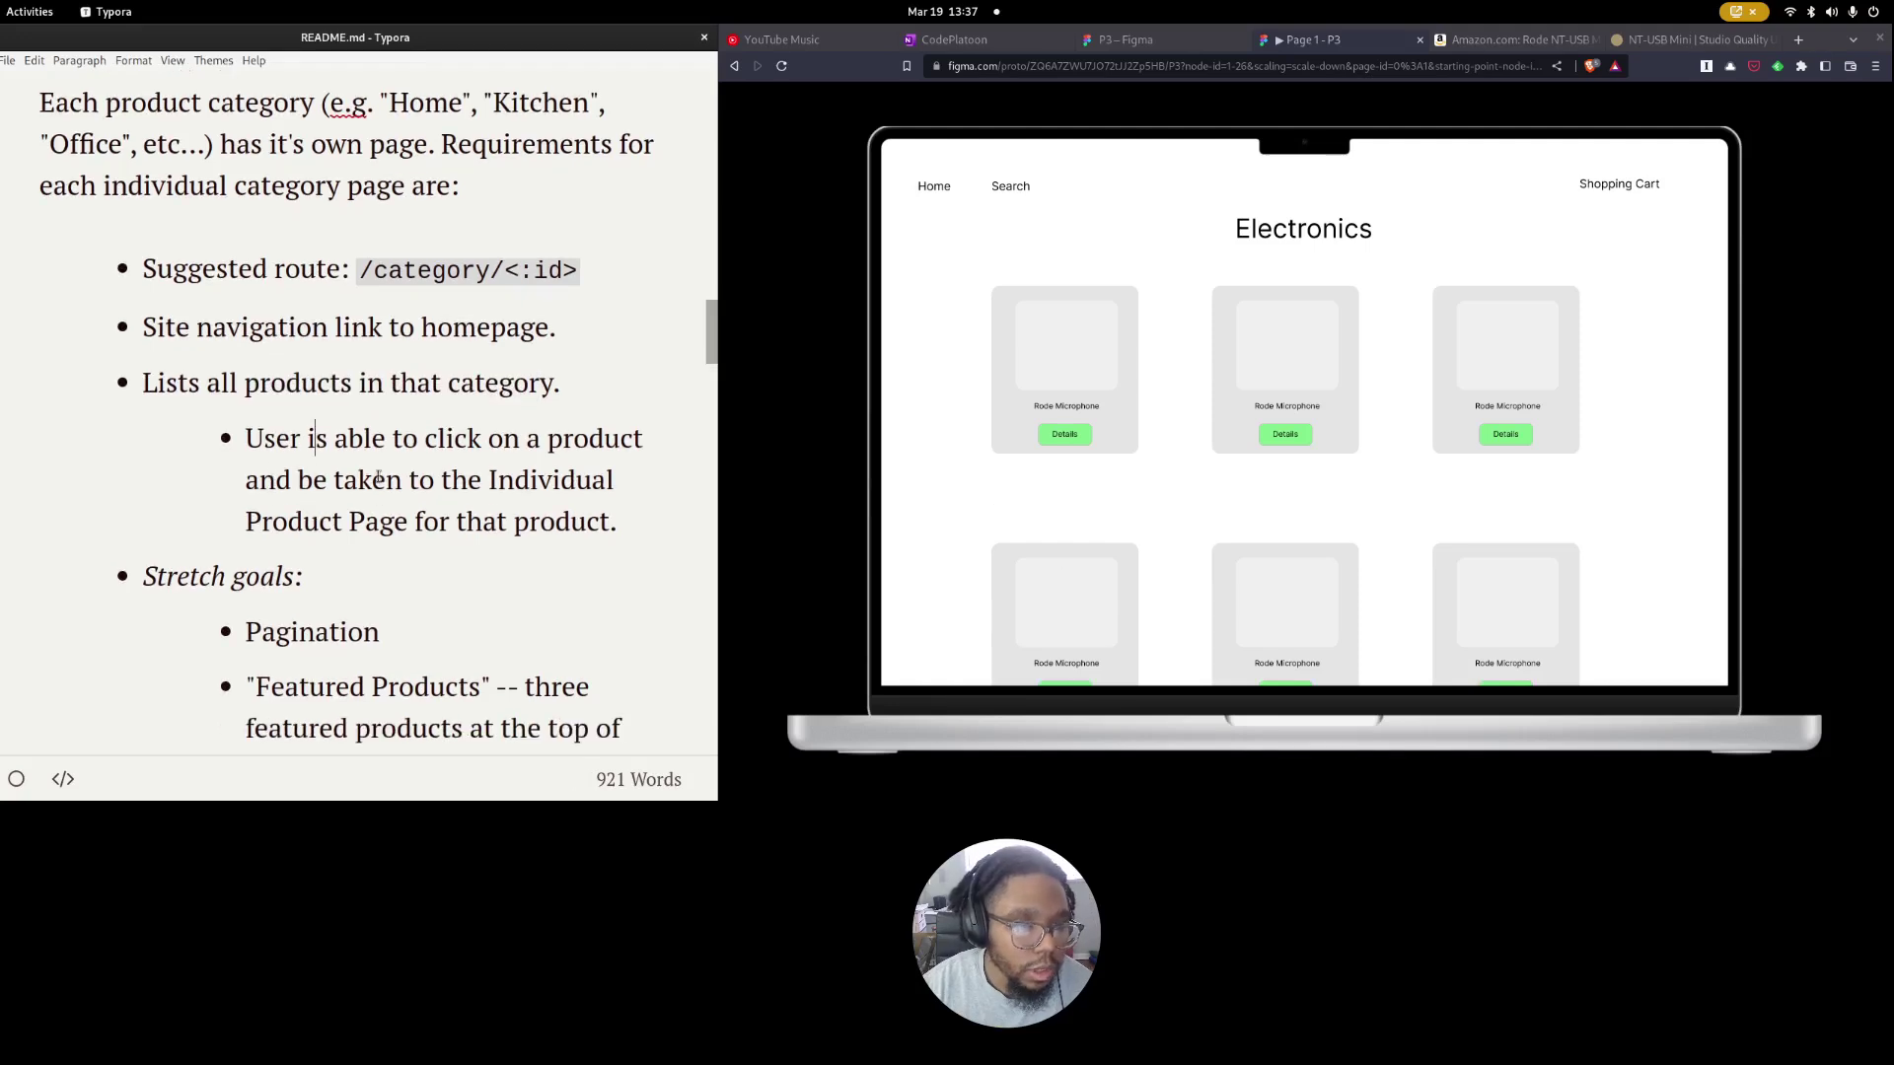
scroll(431, 399, "down", 2)
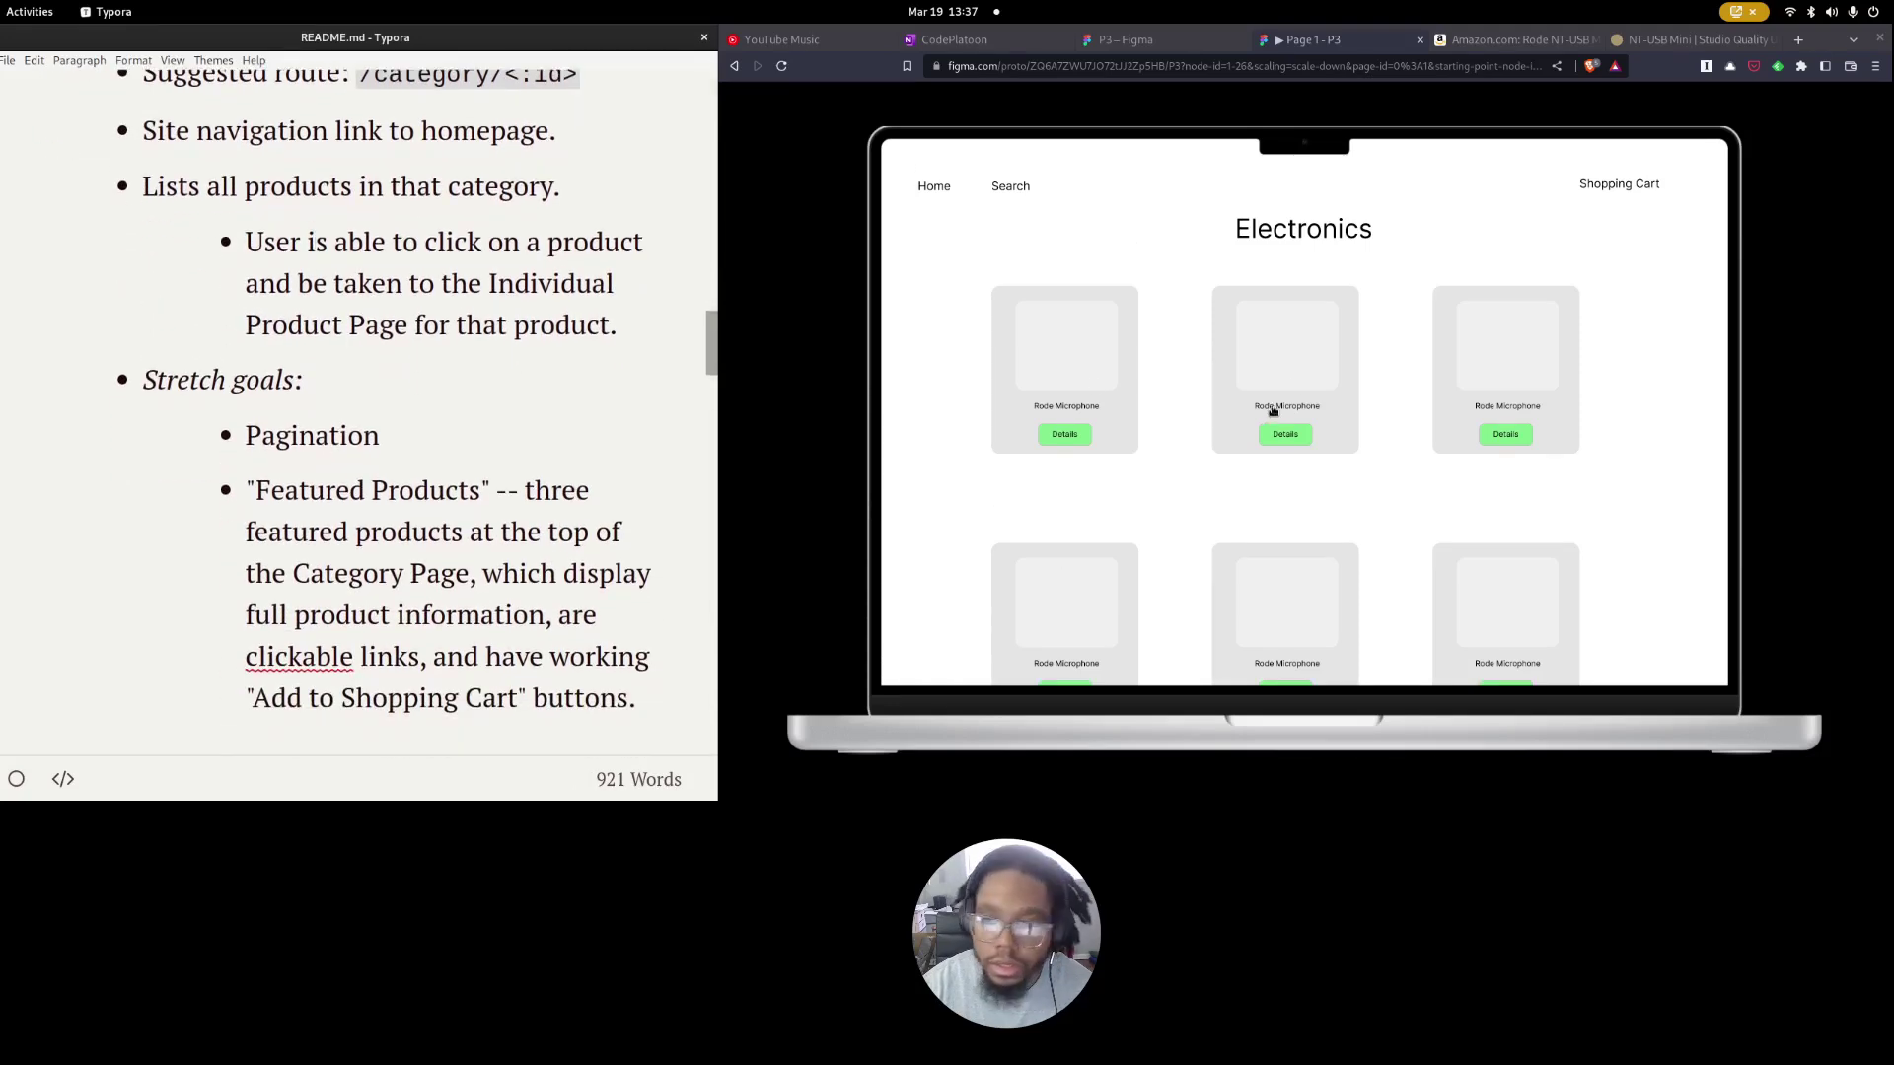
left_click(1294, 377)
left_click(934, 189)
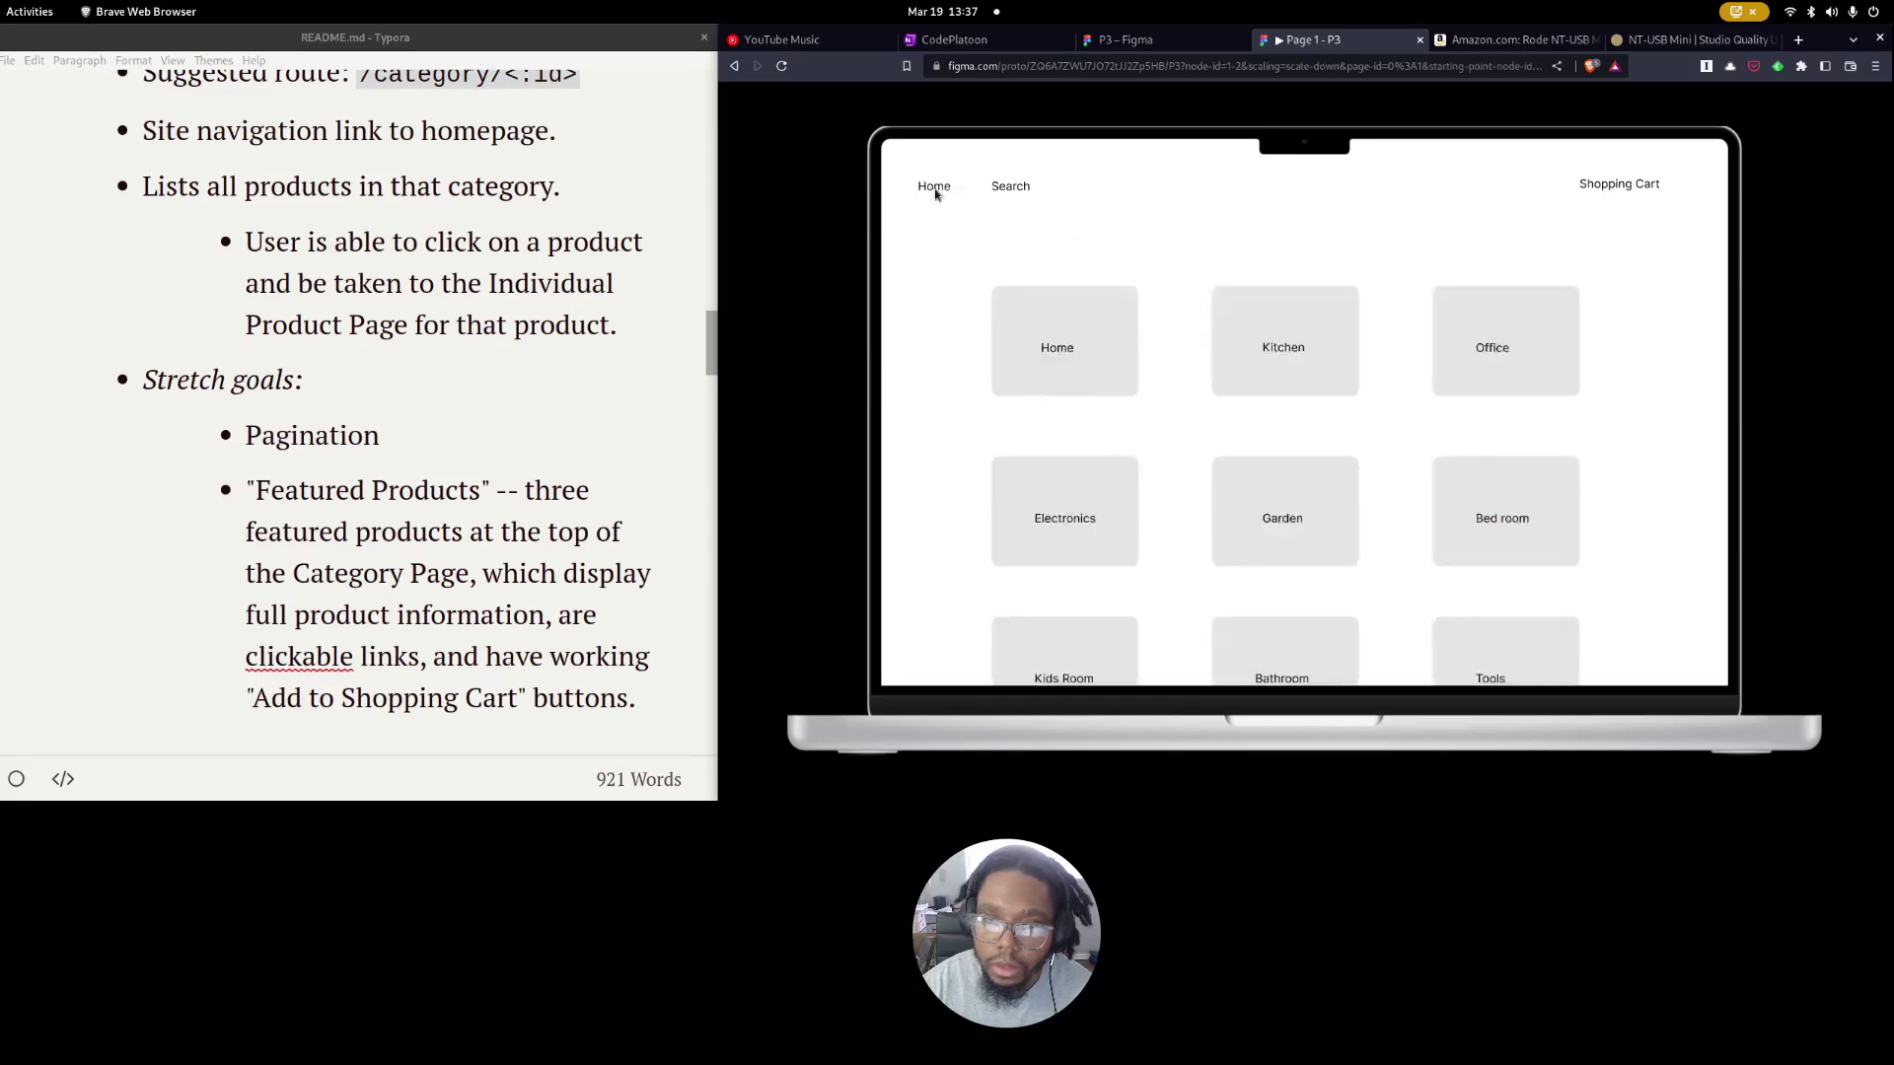
Reread the README's category page section and open the Kitchen category from the preview's Home page.
scroll(299, 431, "down", 3)
scroll(299, 431, "up", 8)
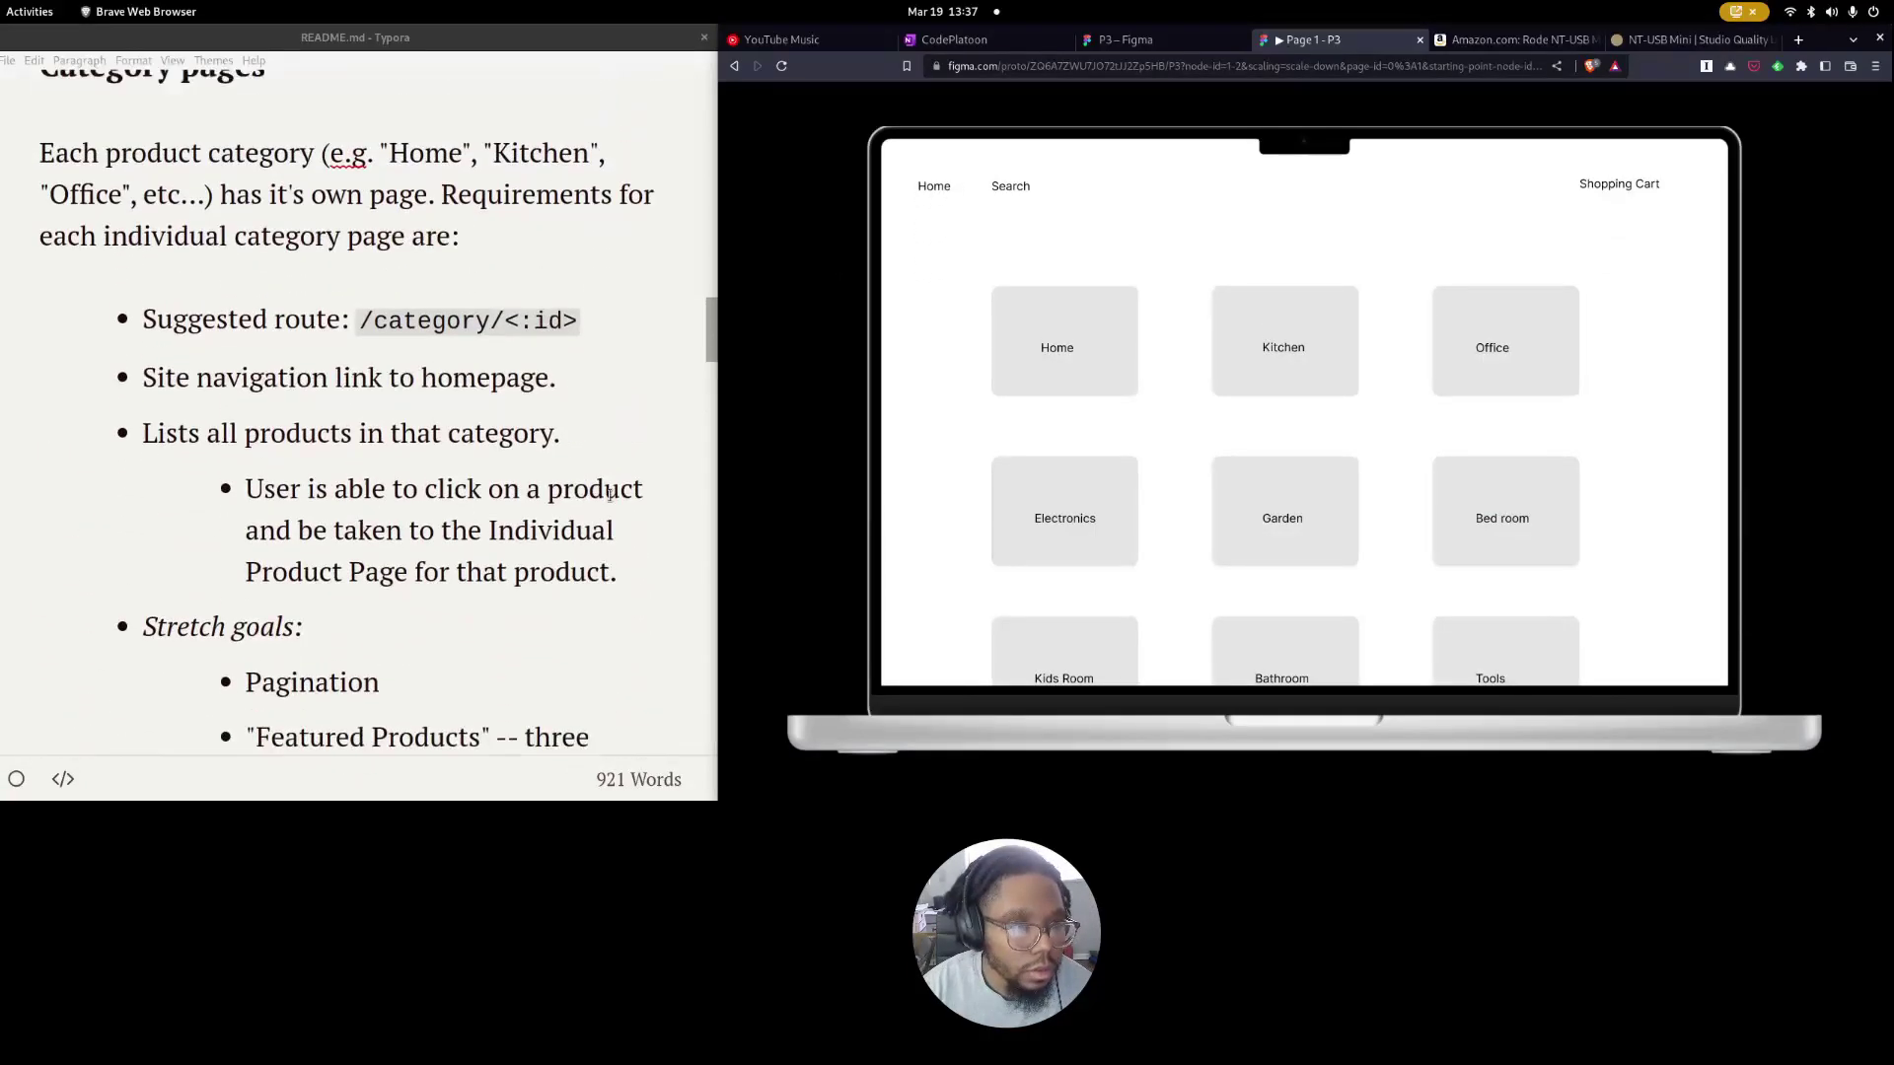
left_click_drag(577, 558, 241, 267)
left_click(246, 558)
scroll(288, 341, "down", 5)
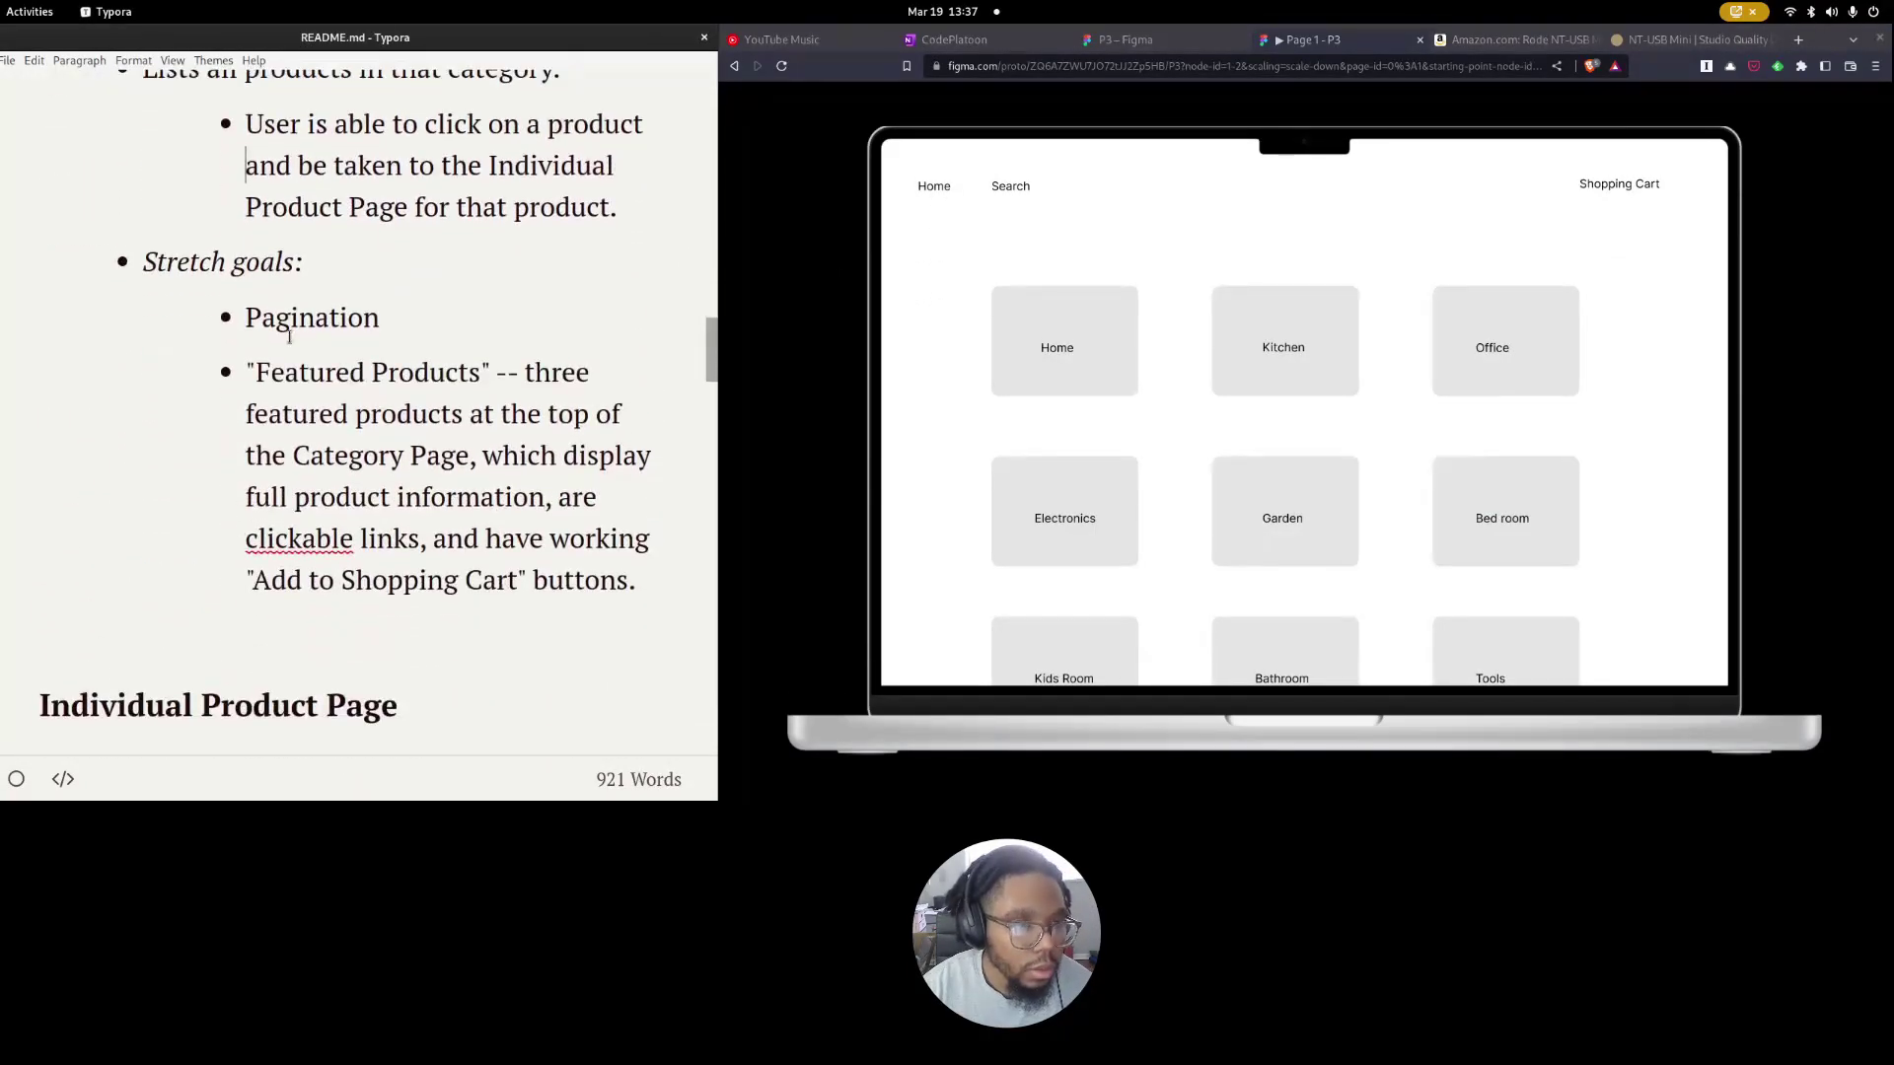
left_click(932, 190)
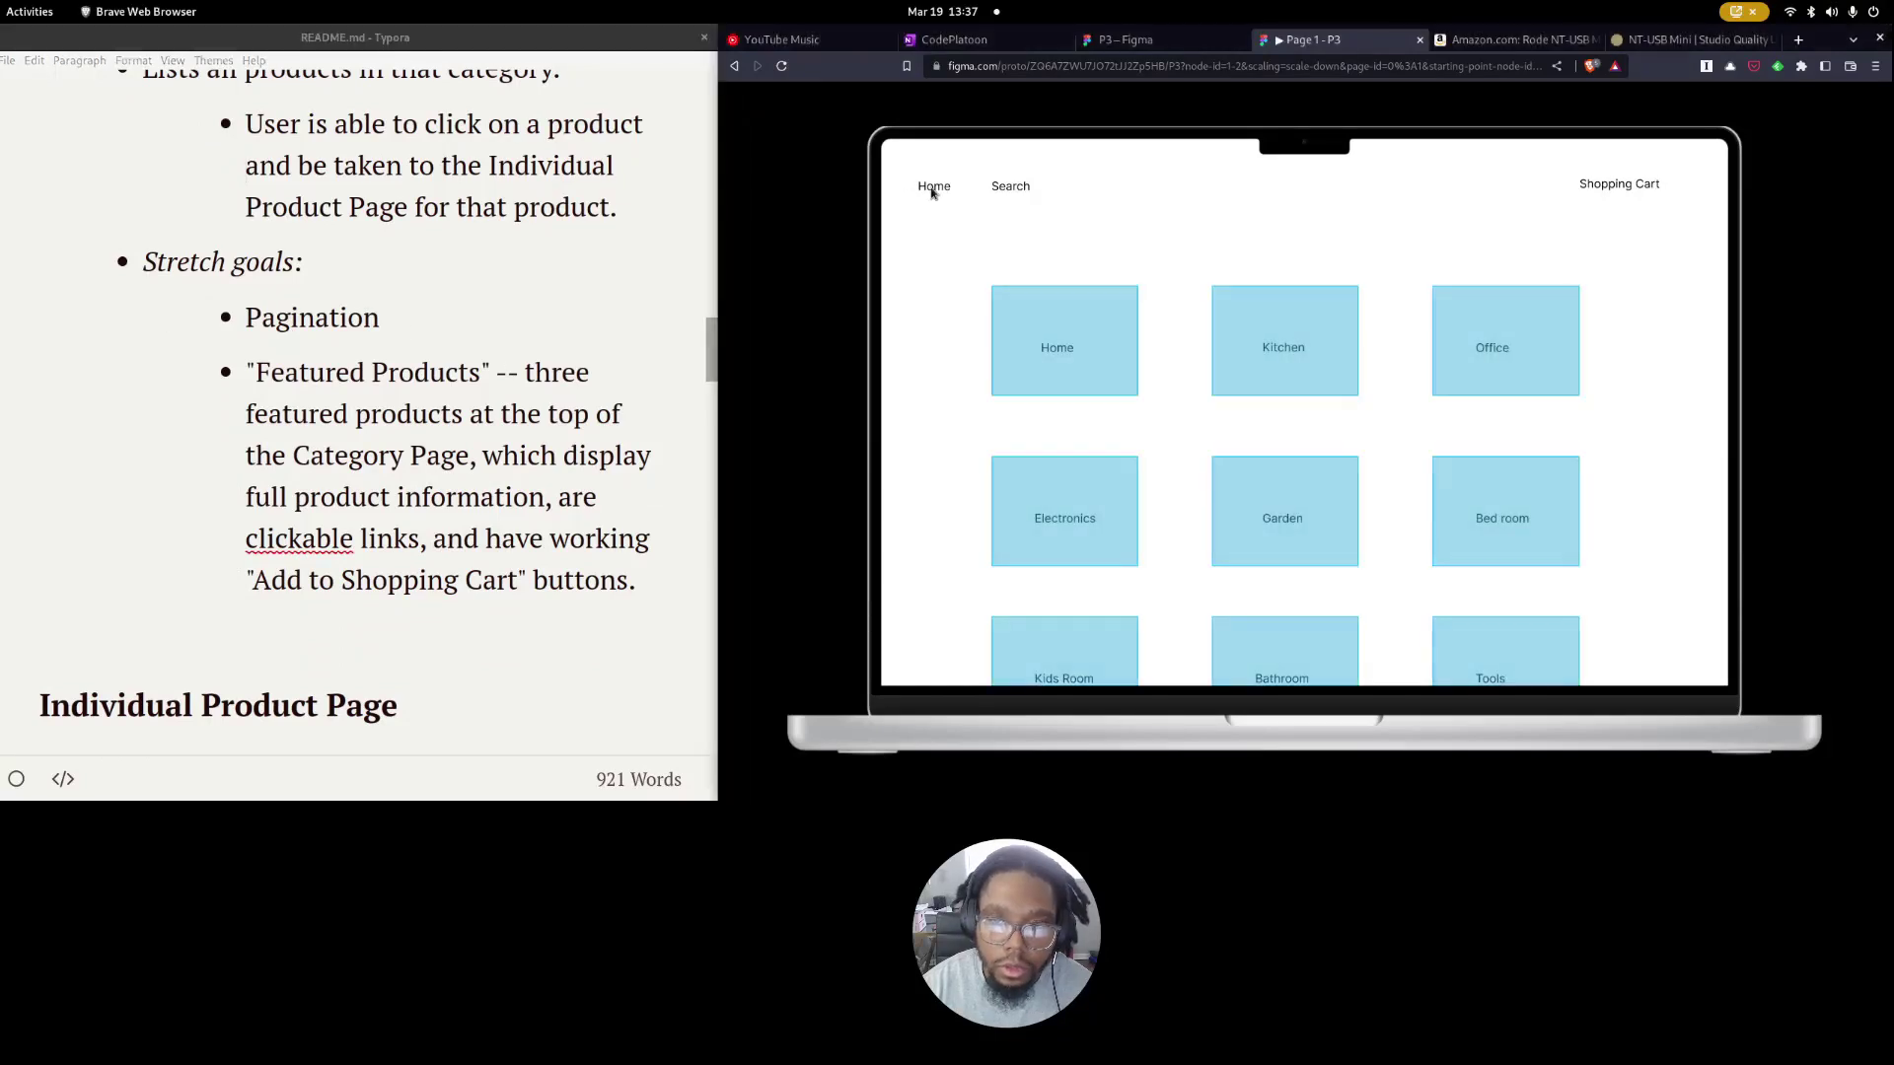
left_click(1287, 335)
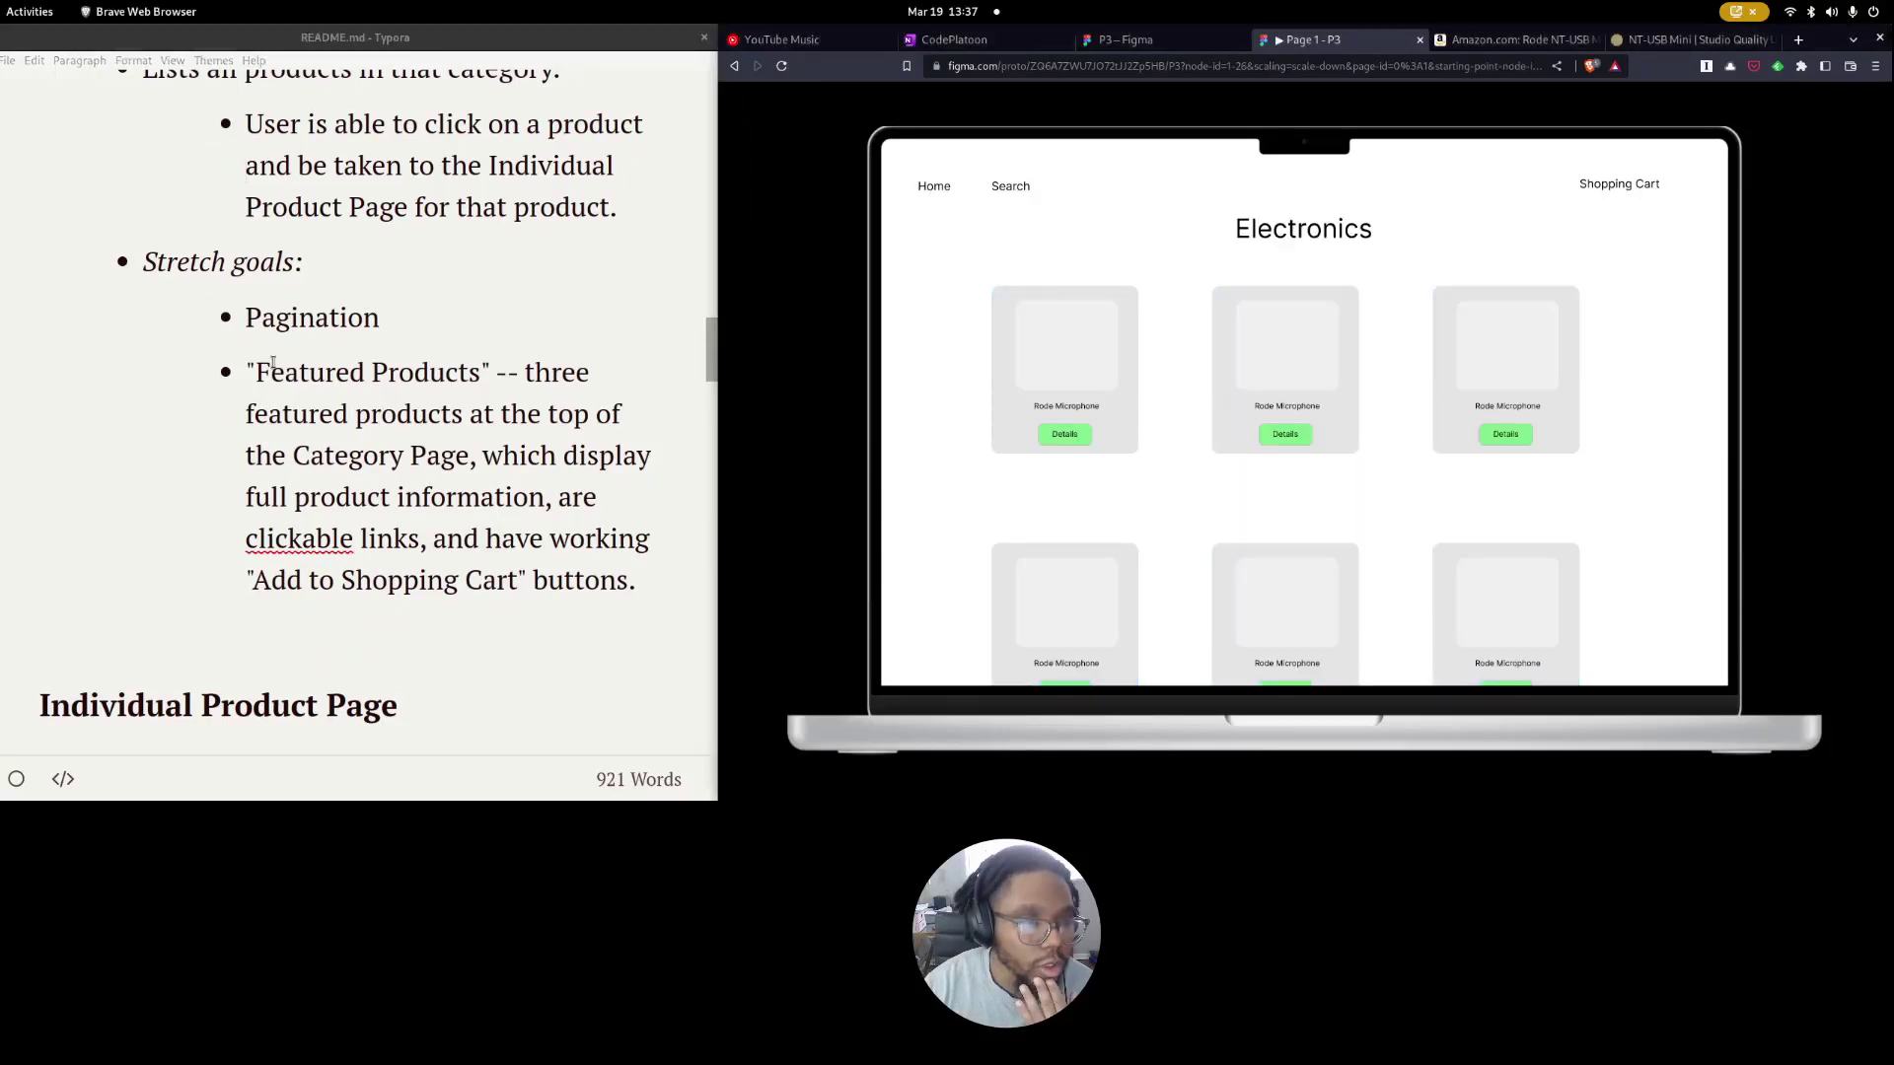
Read the README's category stretch goals and Individual Product Page requirements, and open the first row's middle product in the preview.
left_click_drag(309, 322, 373, 375)
left_click(377, 431)
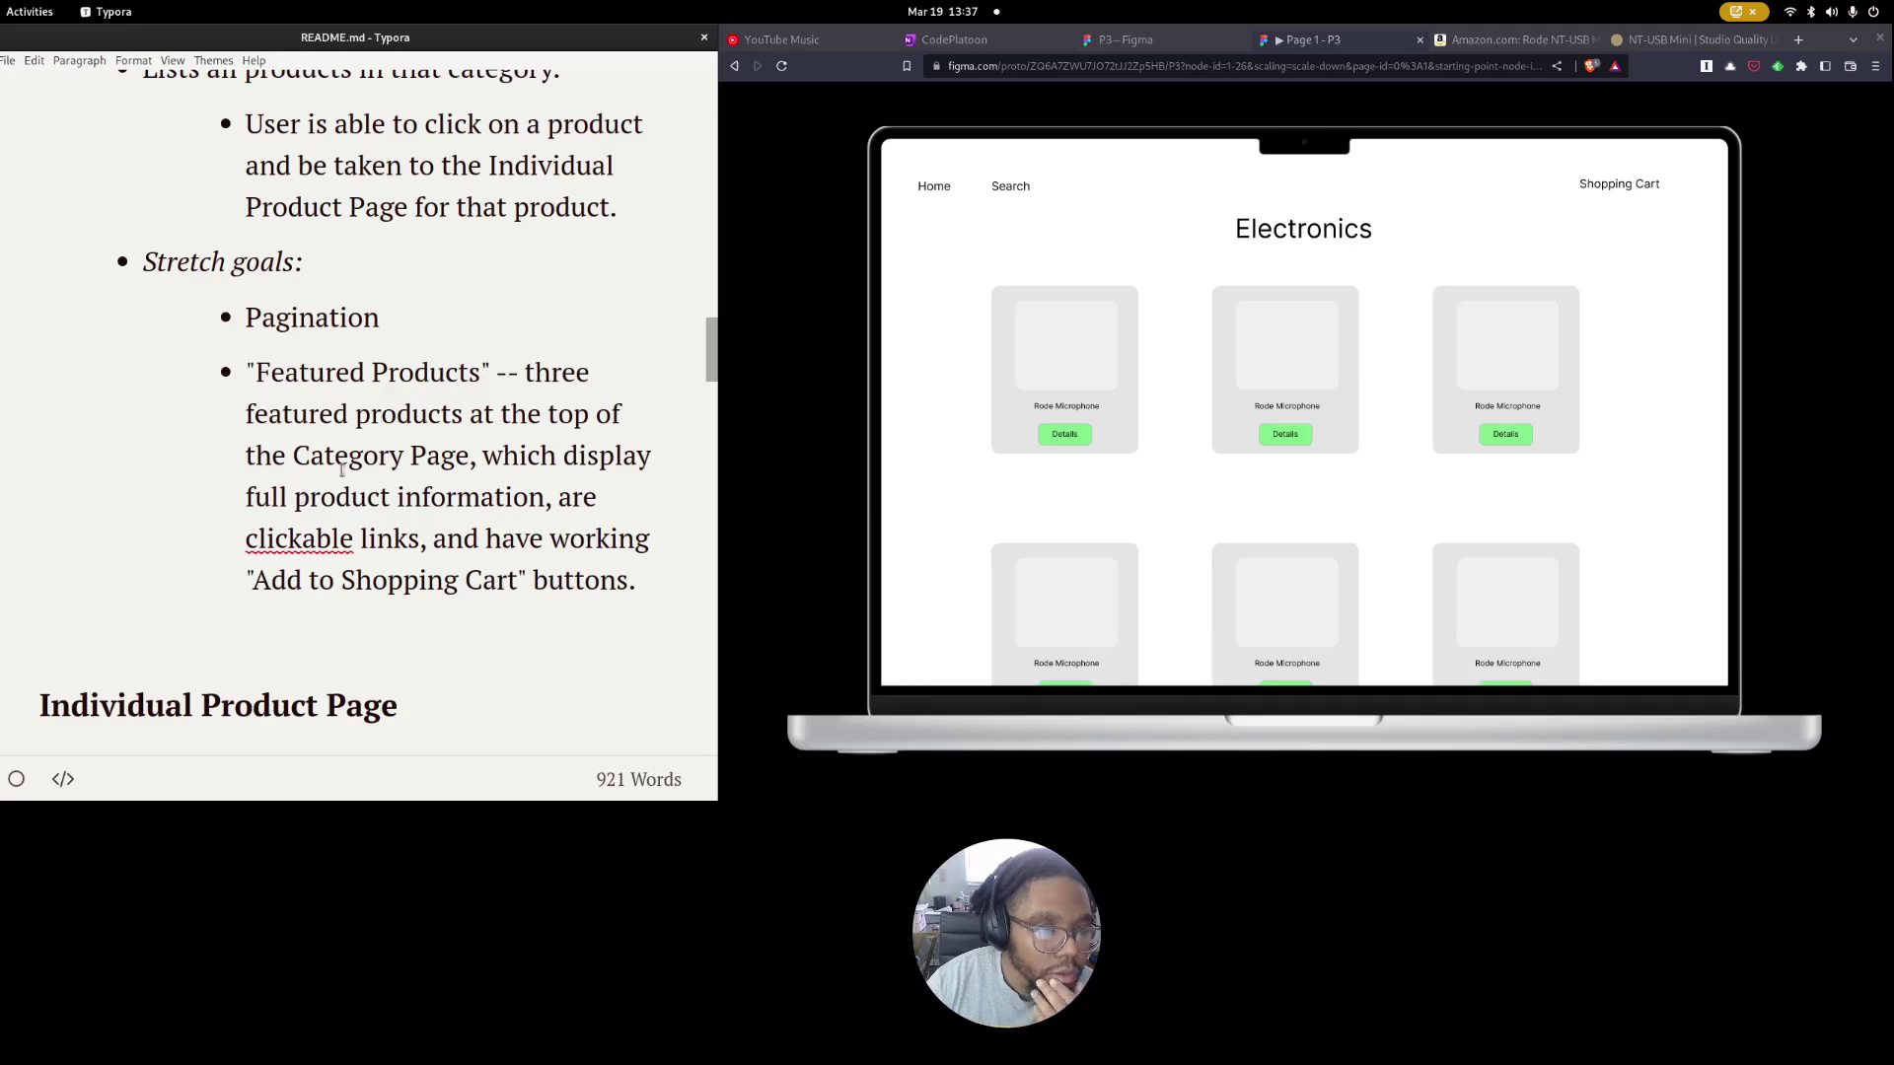
scroll(527, 512, "down", 5)
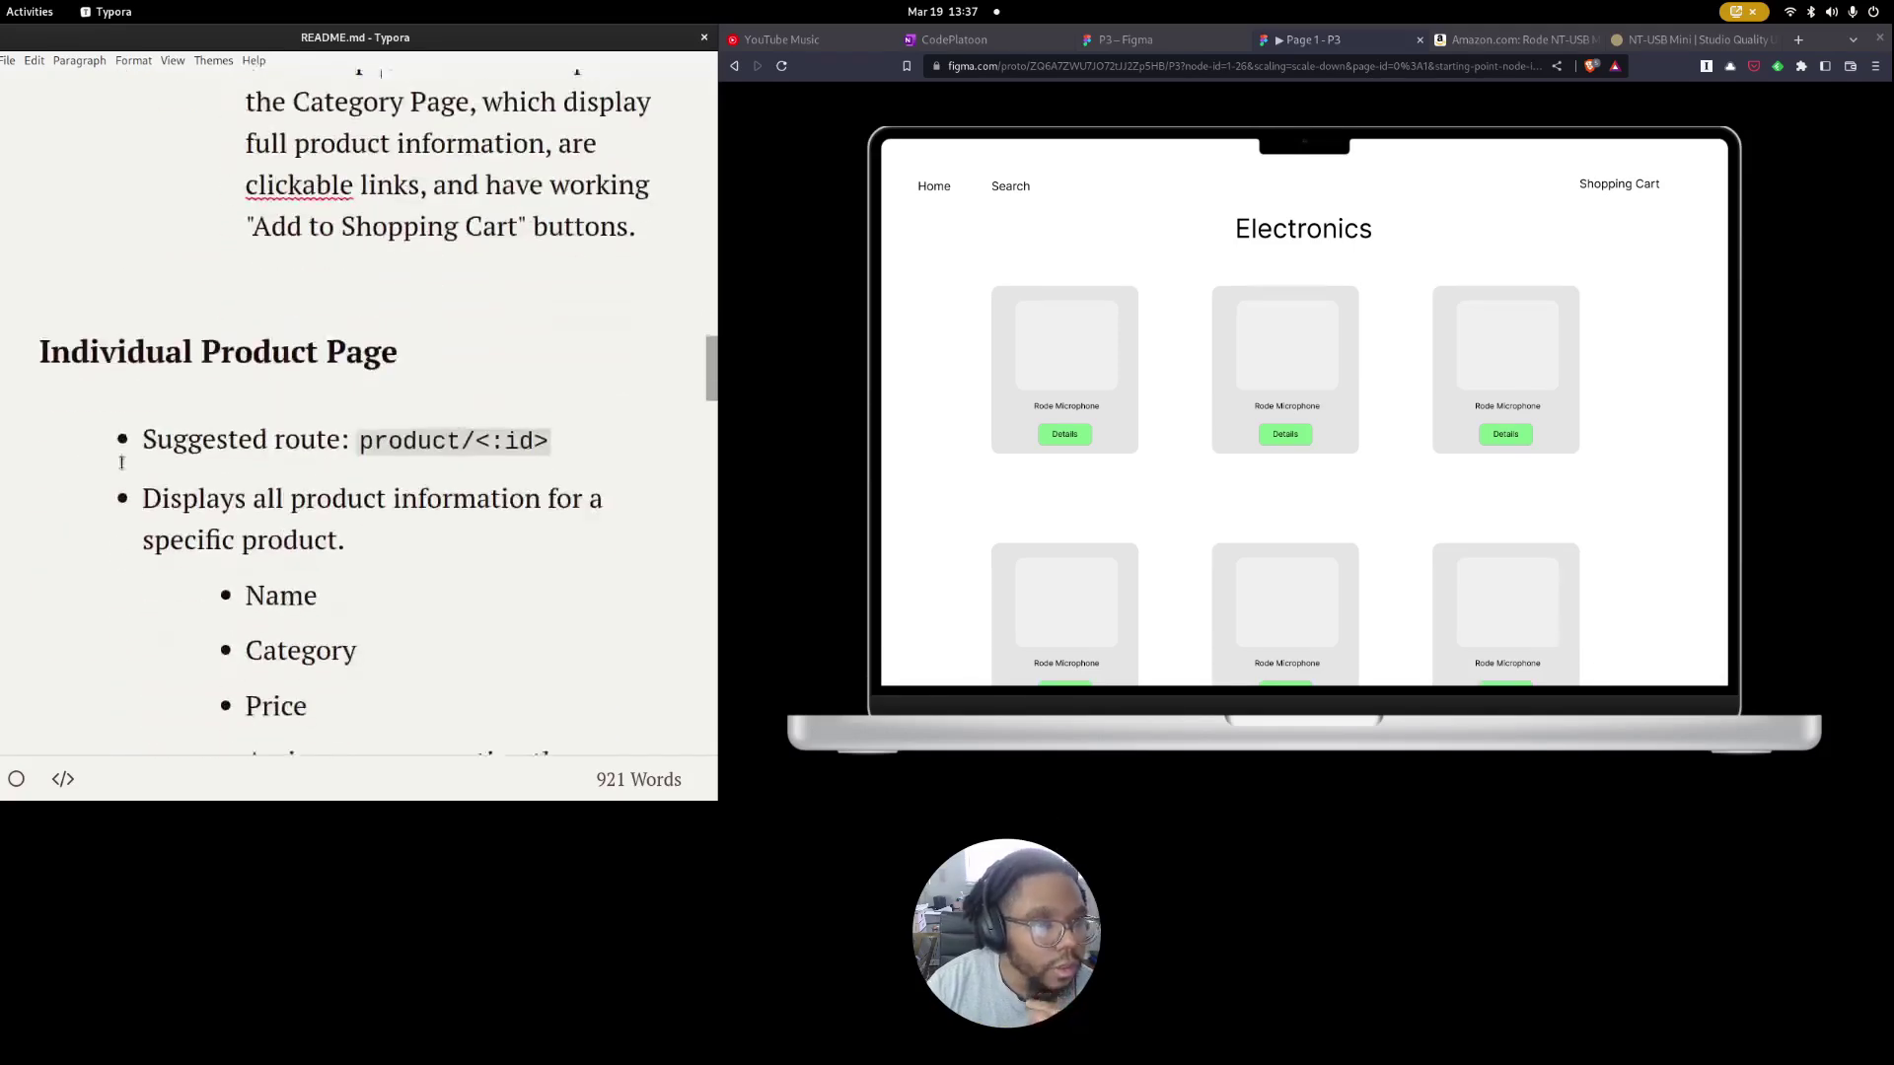
scroll(312, 463, "down", 1)
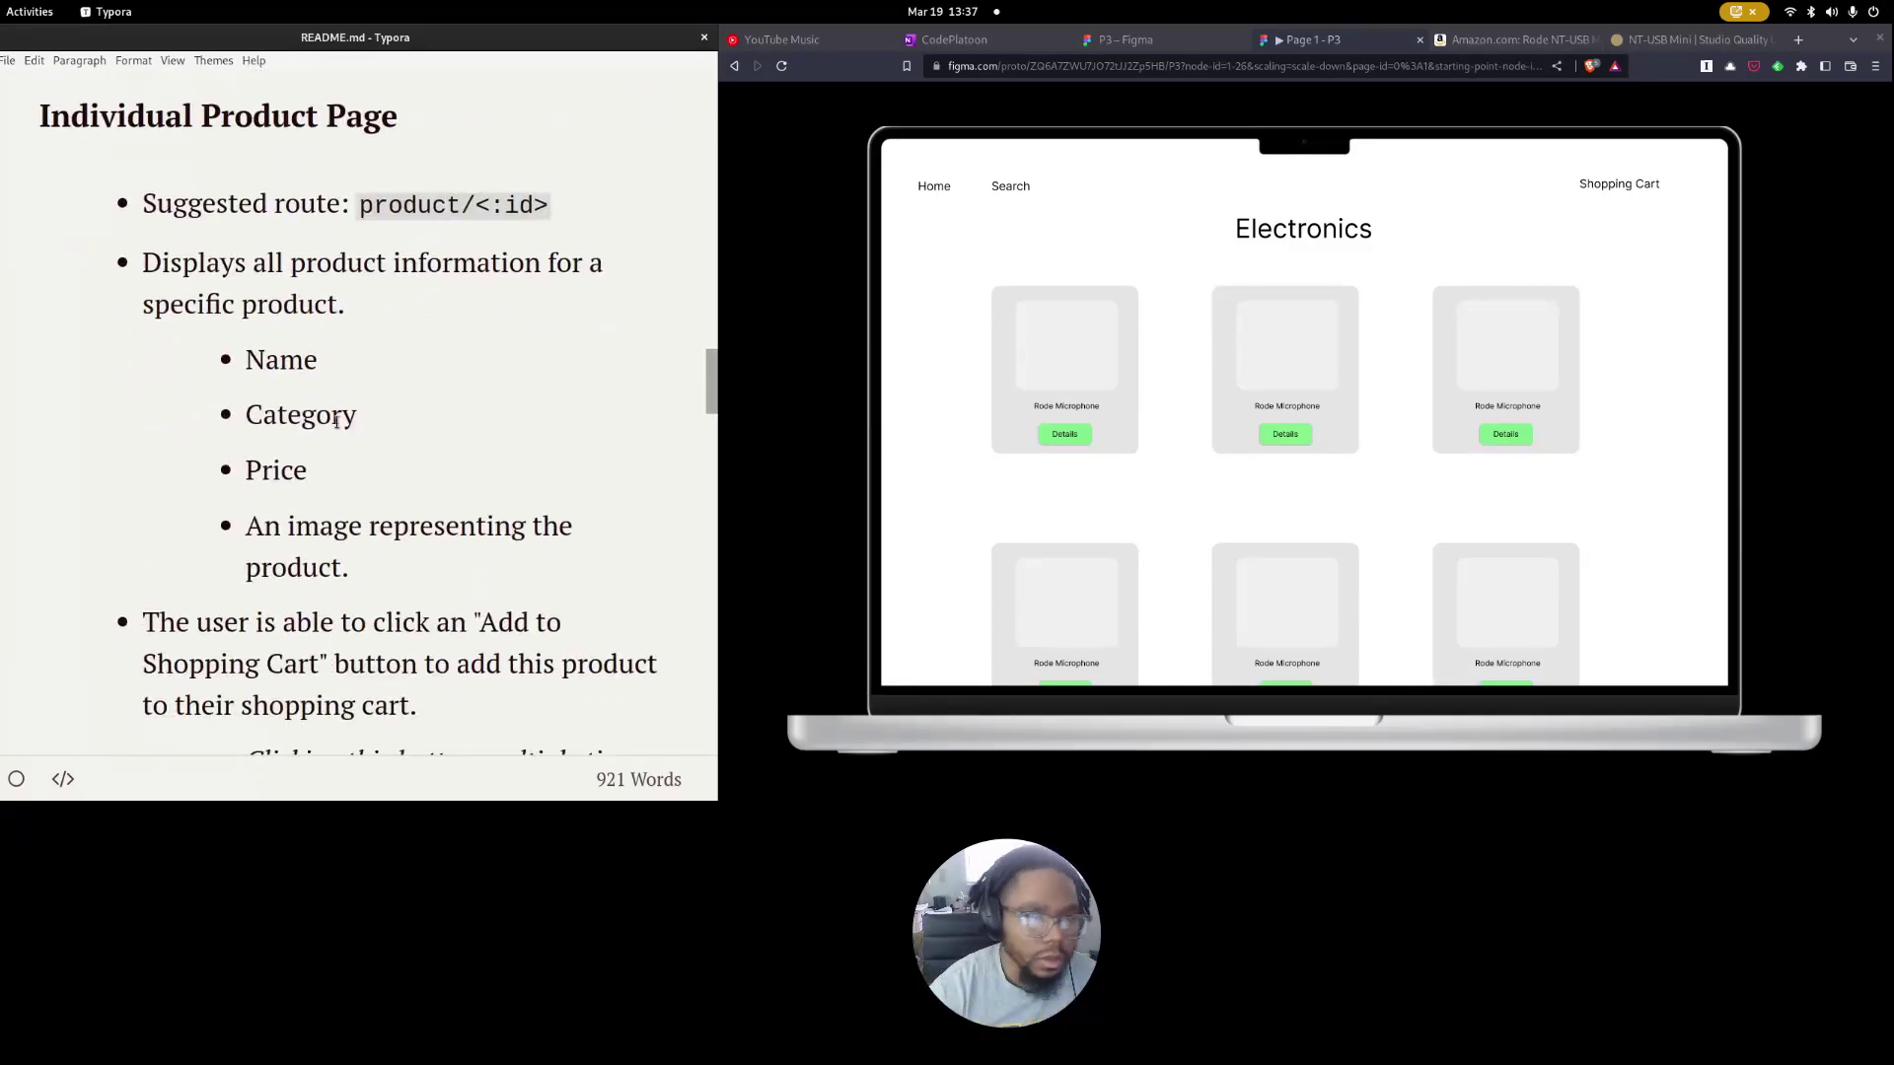
scroll(192, 219, "down", 1)
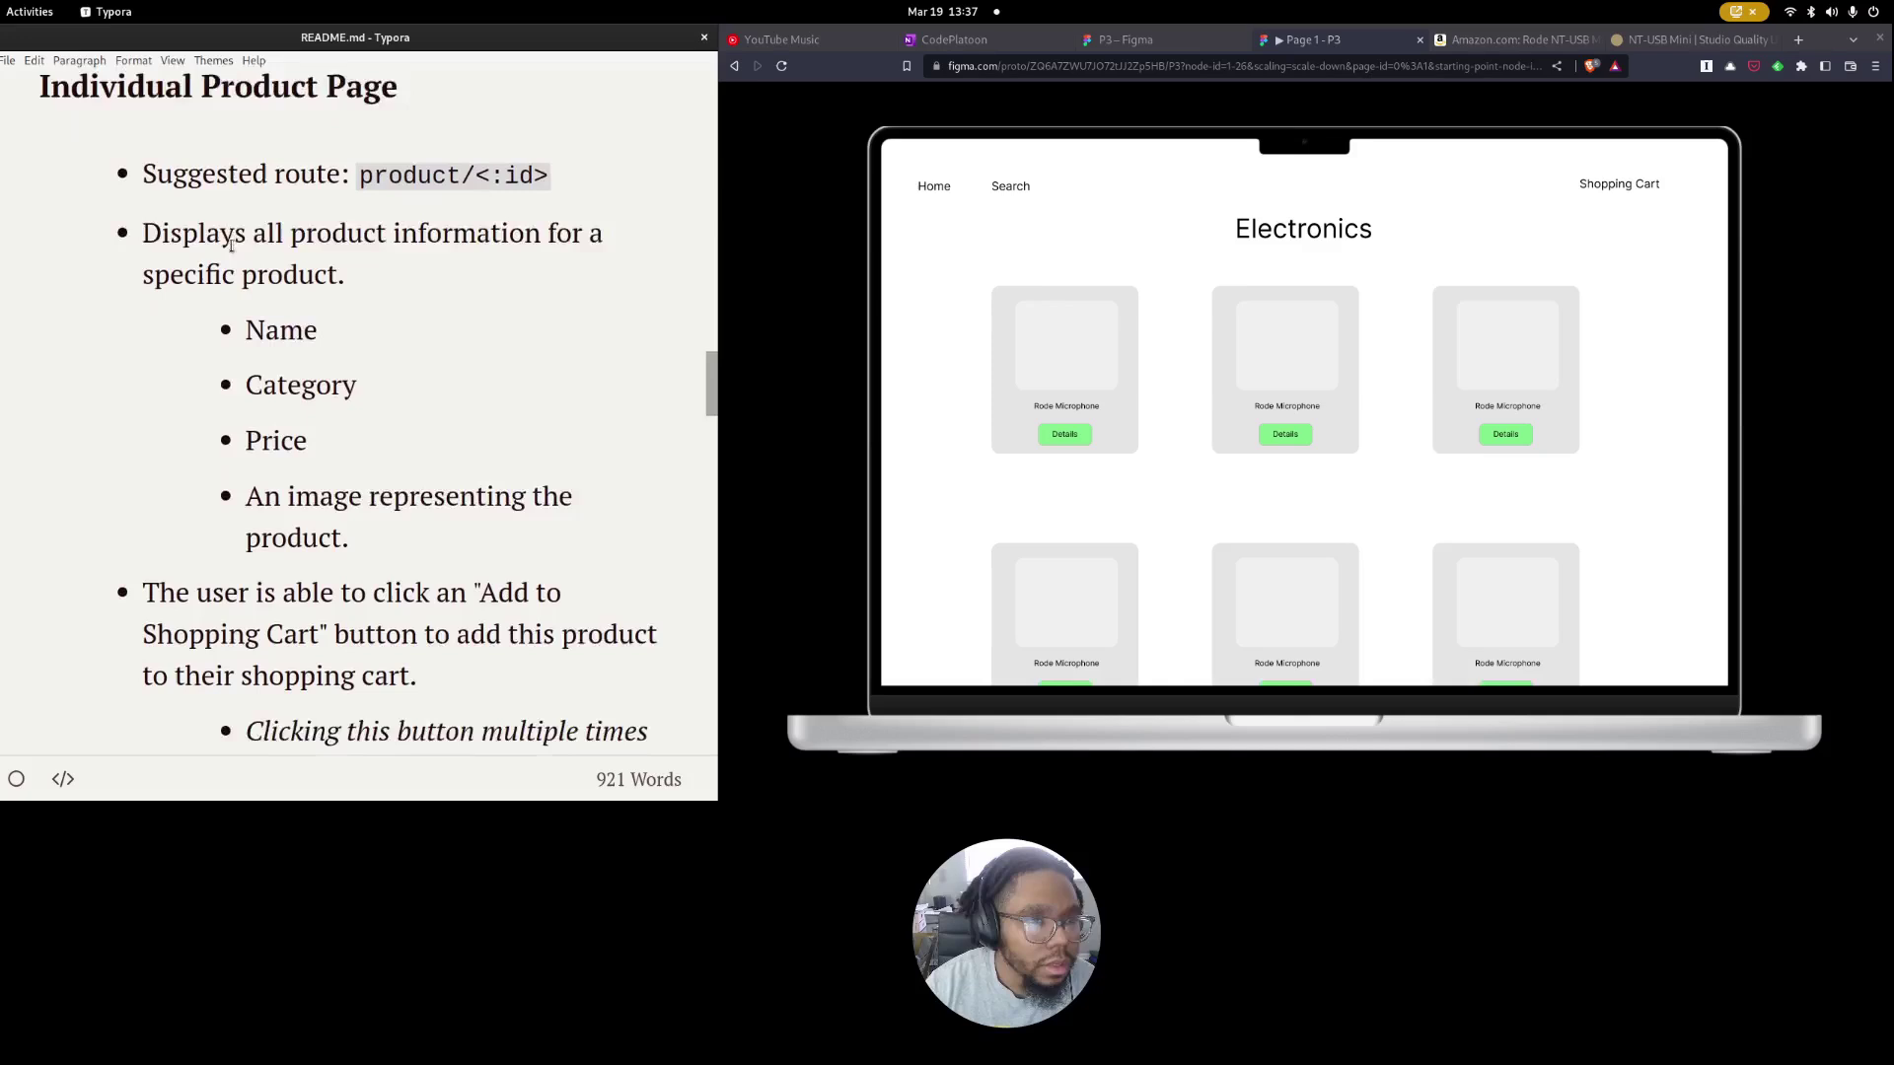
scroll(592, 277, "up", 1)
left_click(1282, 375)
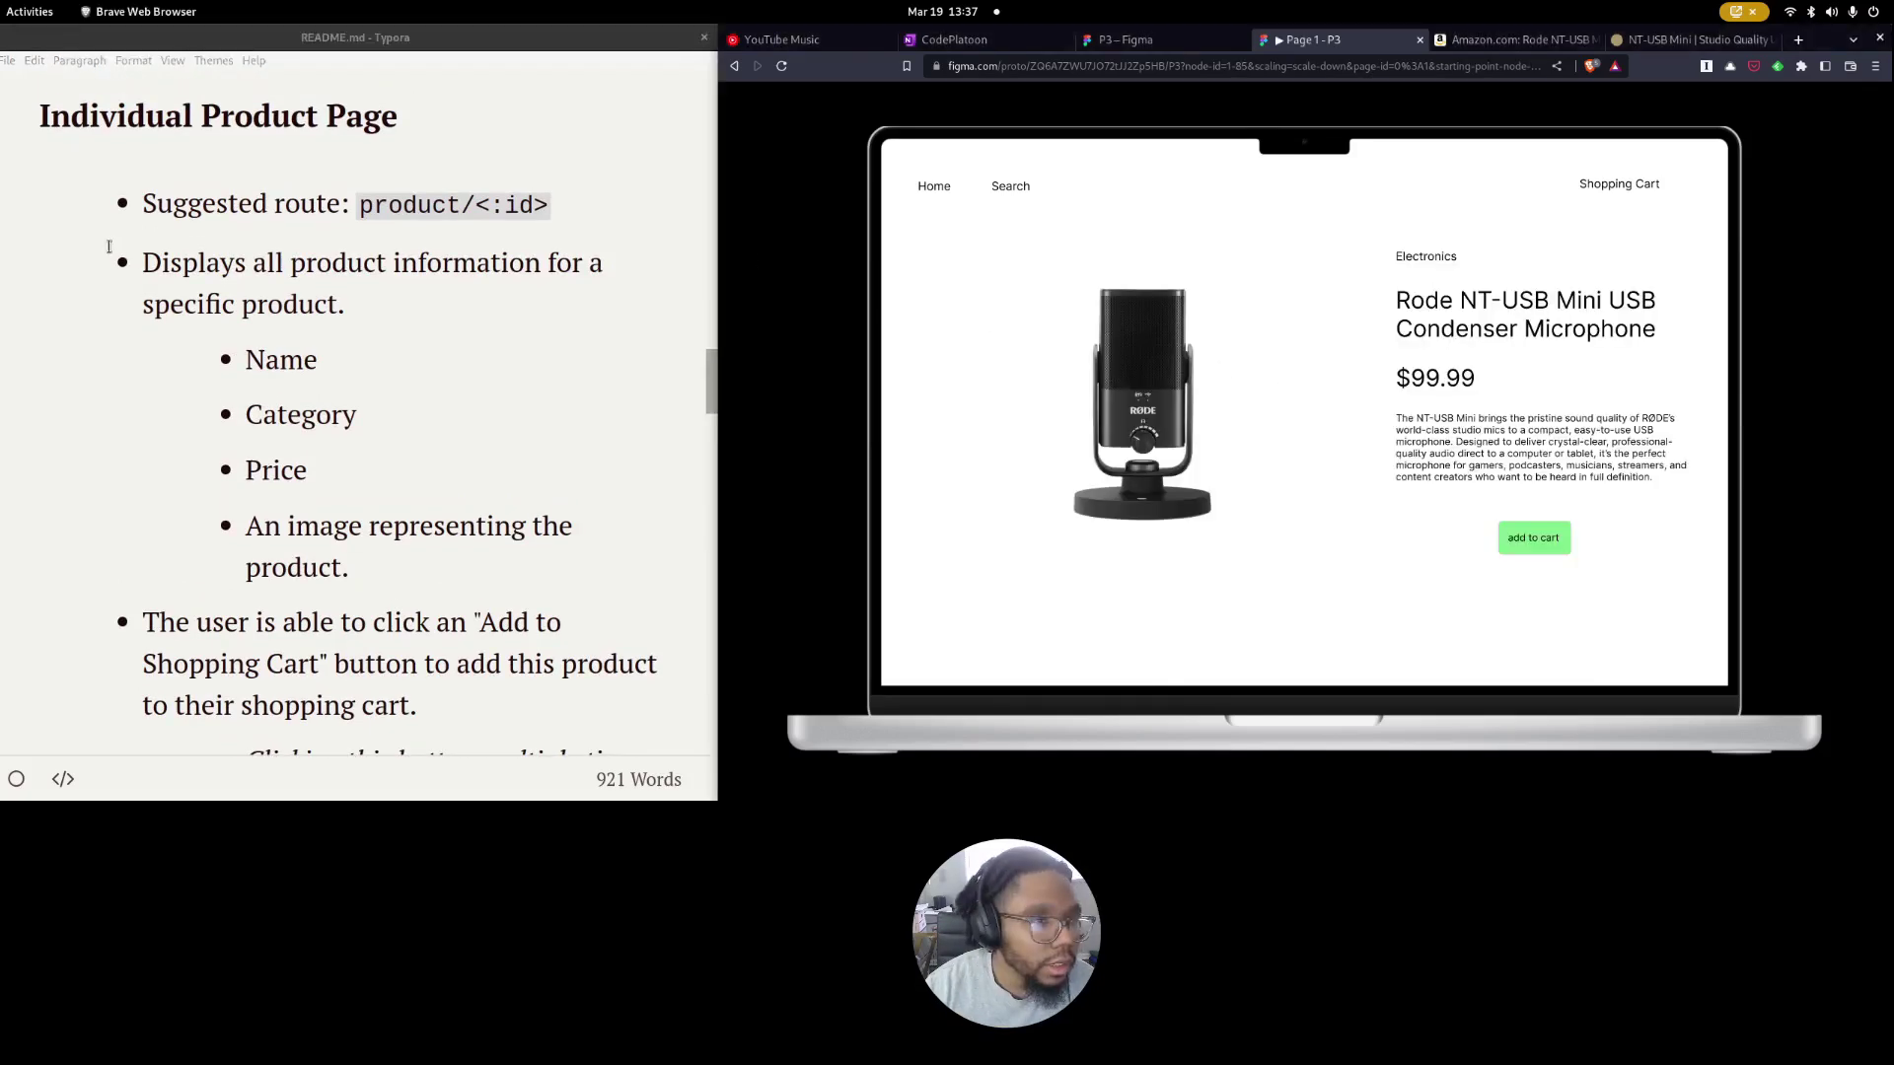
Check the README's Individual Product Page requirements, including the add-to-cart behaviour, against the microphone page in the preview.
left_click_drag(206, 263, 420, 328)
left_click_drag(258, 374, 325, 507)
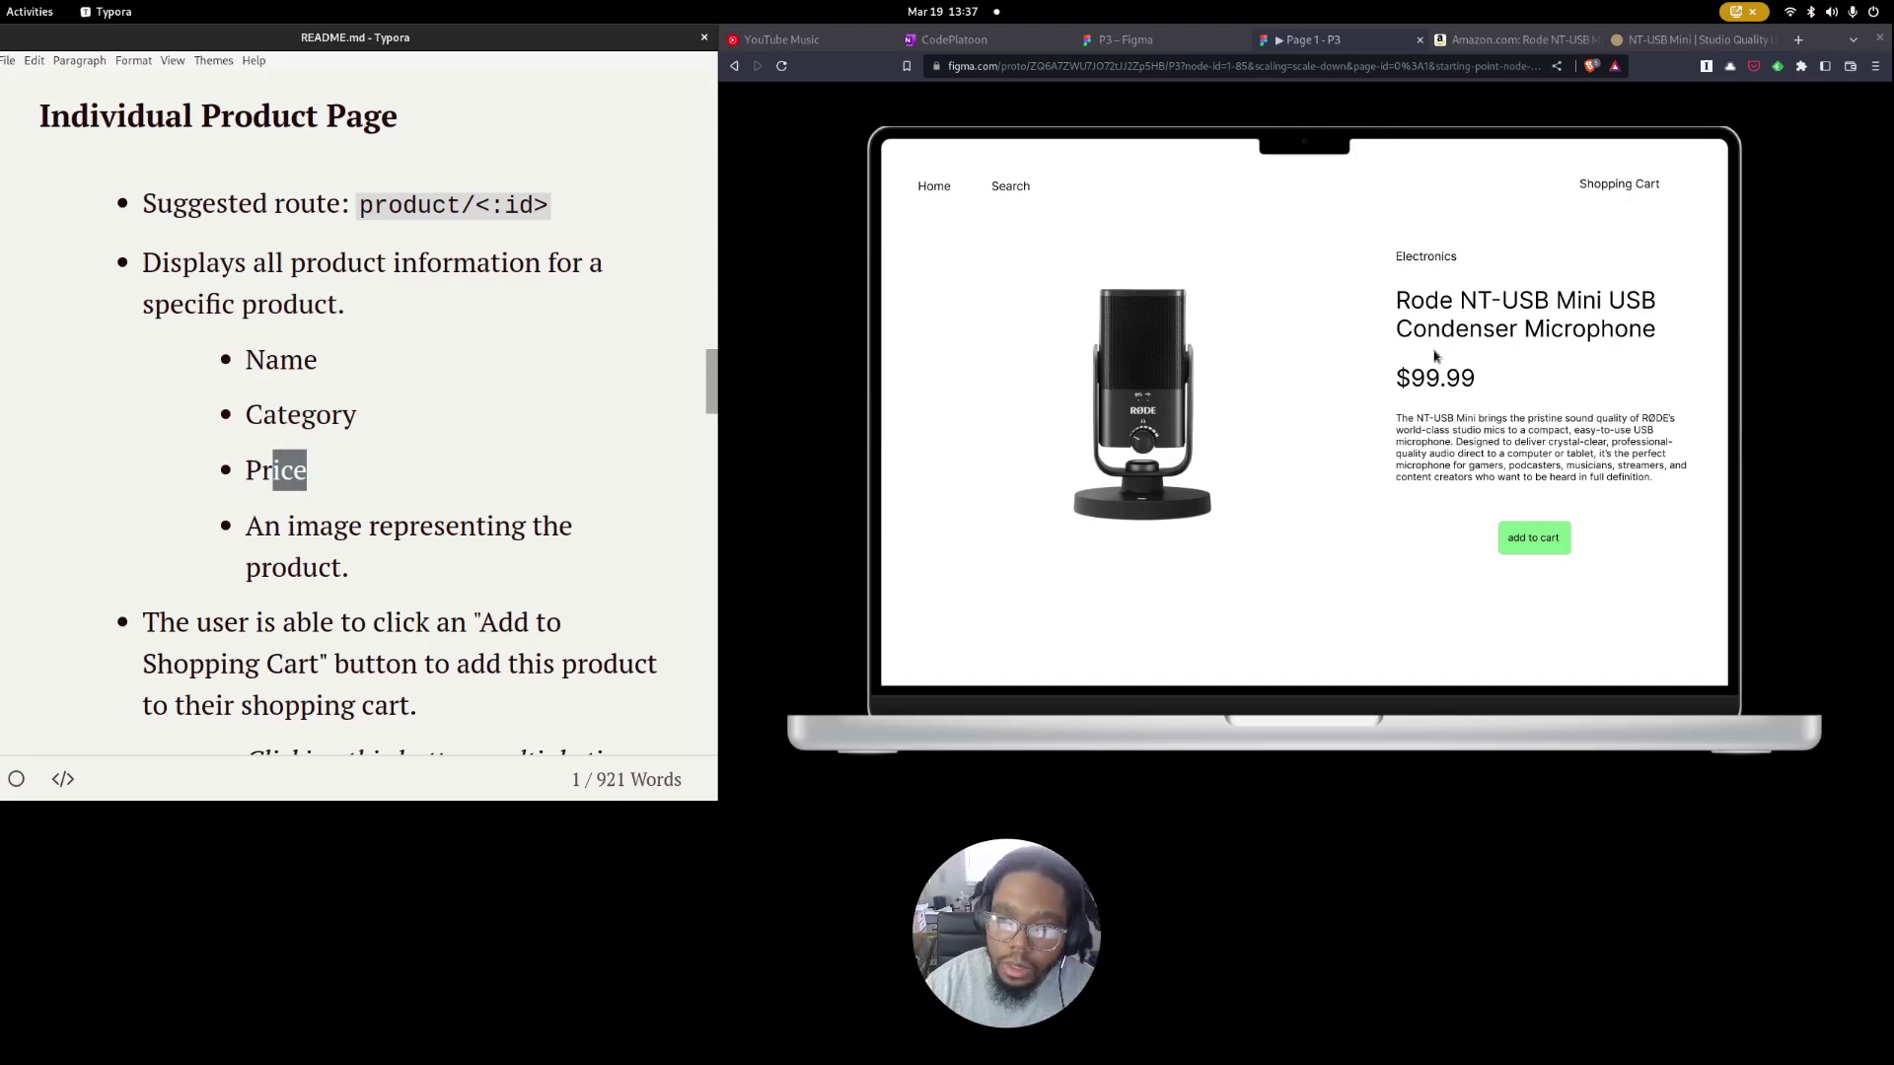
left_click(1282, 592)
scroll(210, 392, "down", 3)
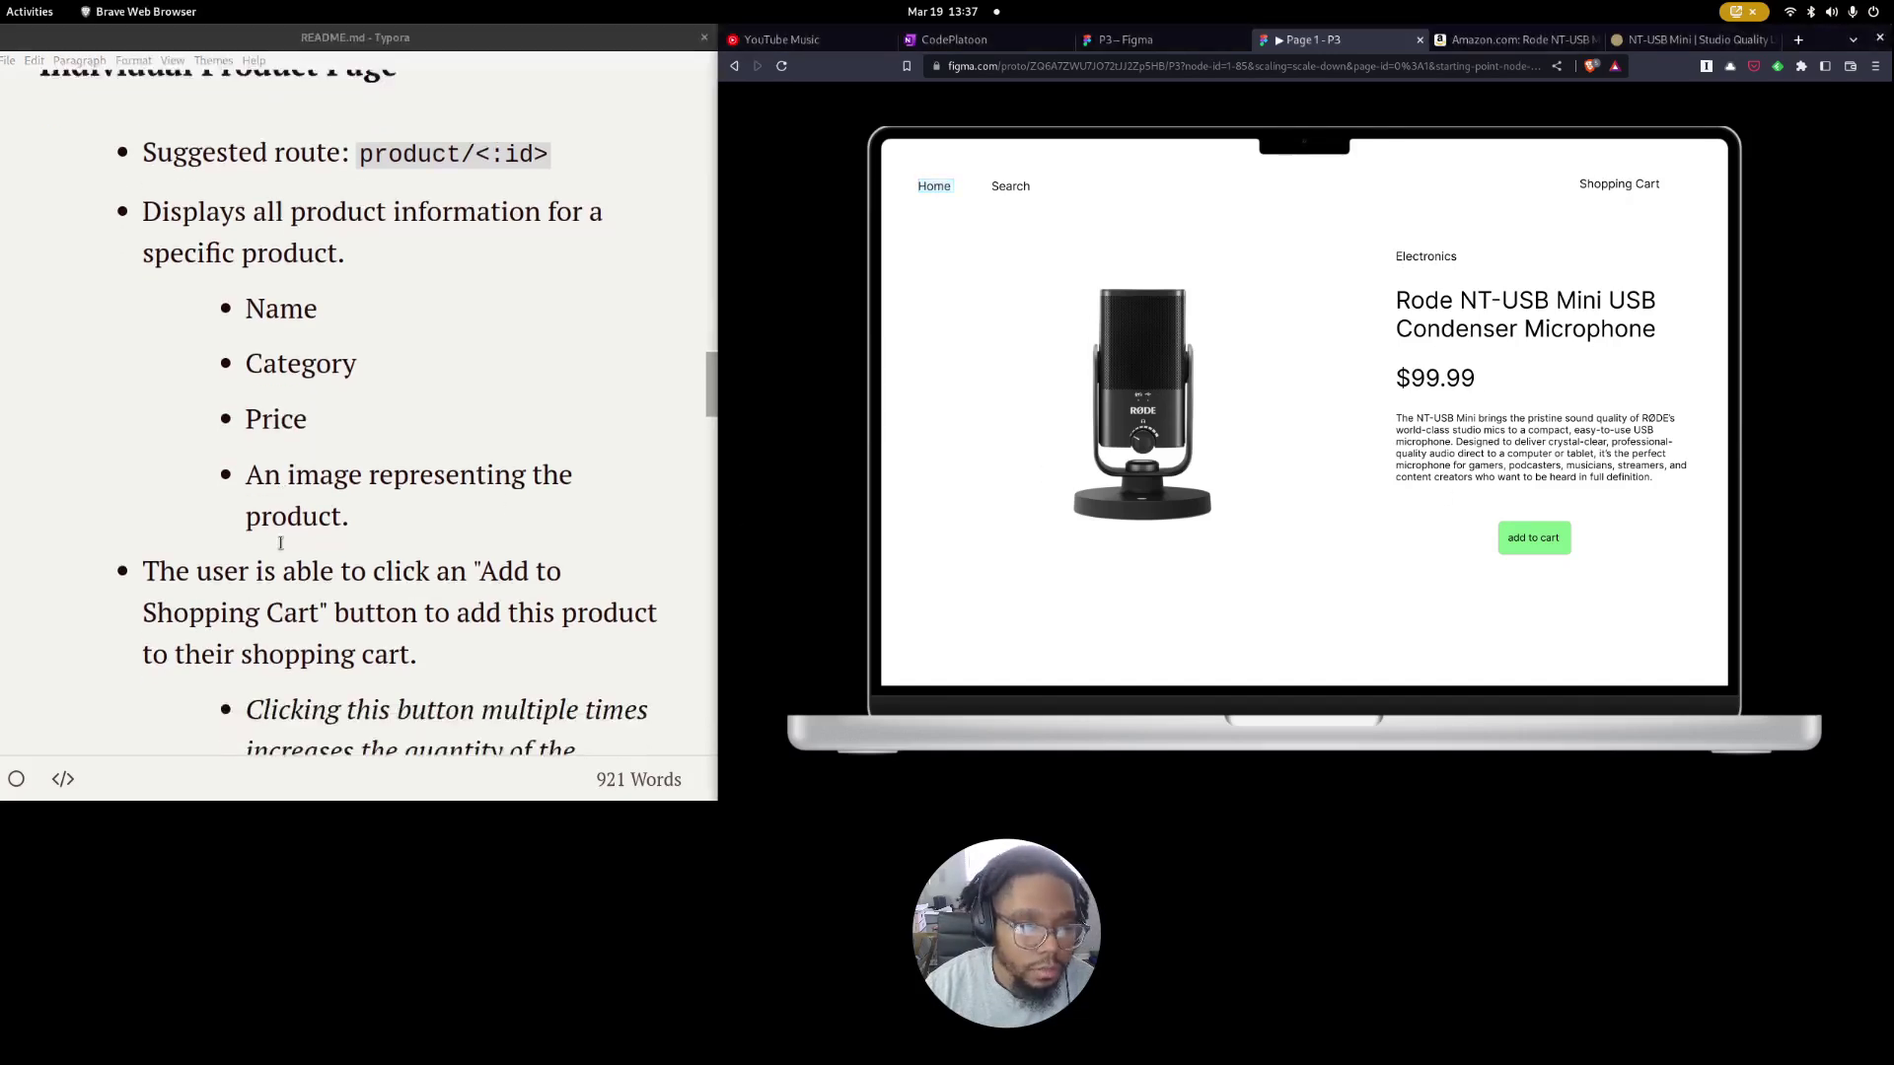
left_click(453, 355)
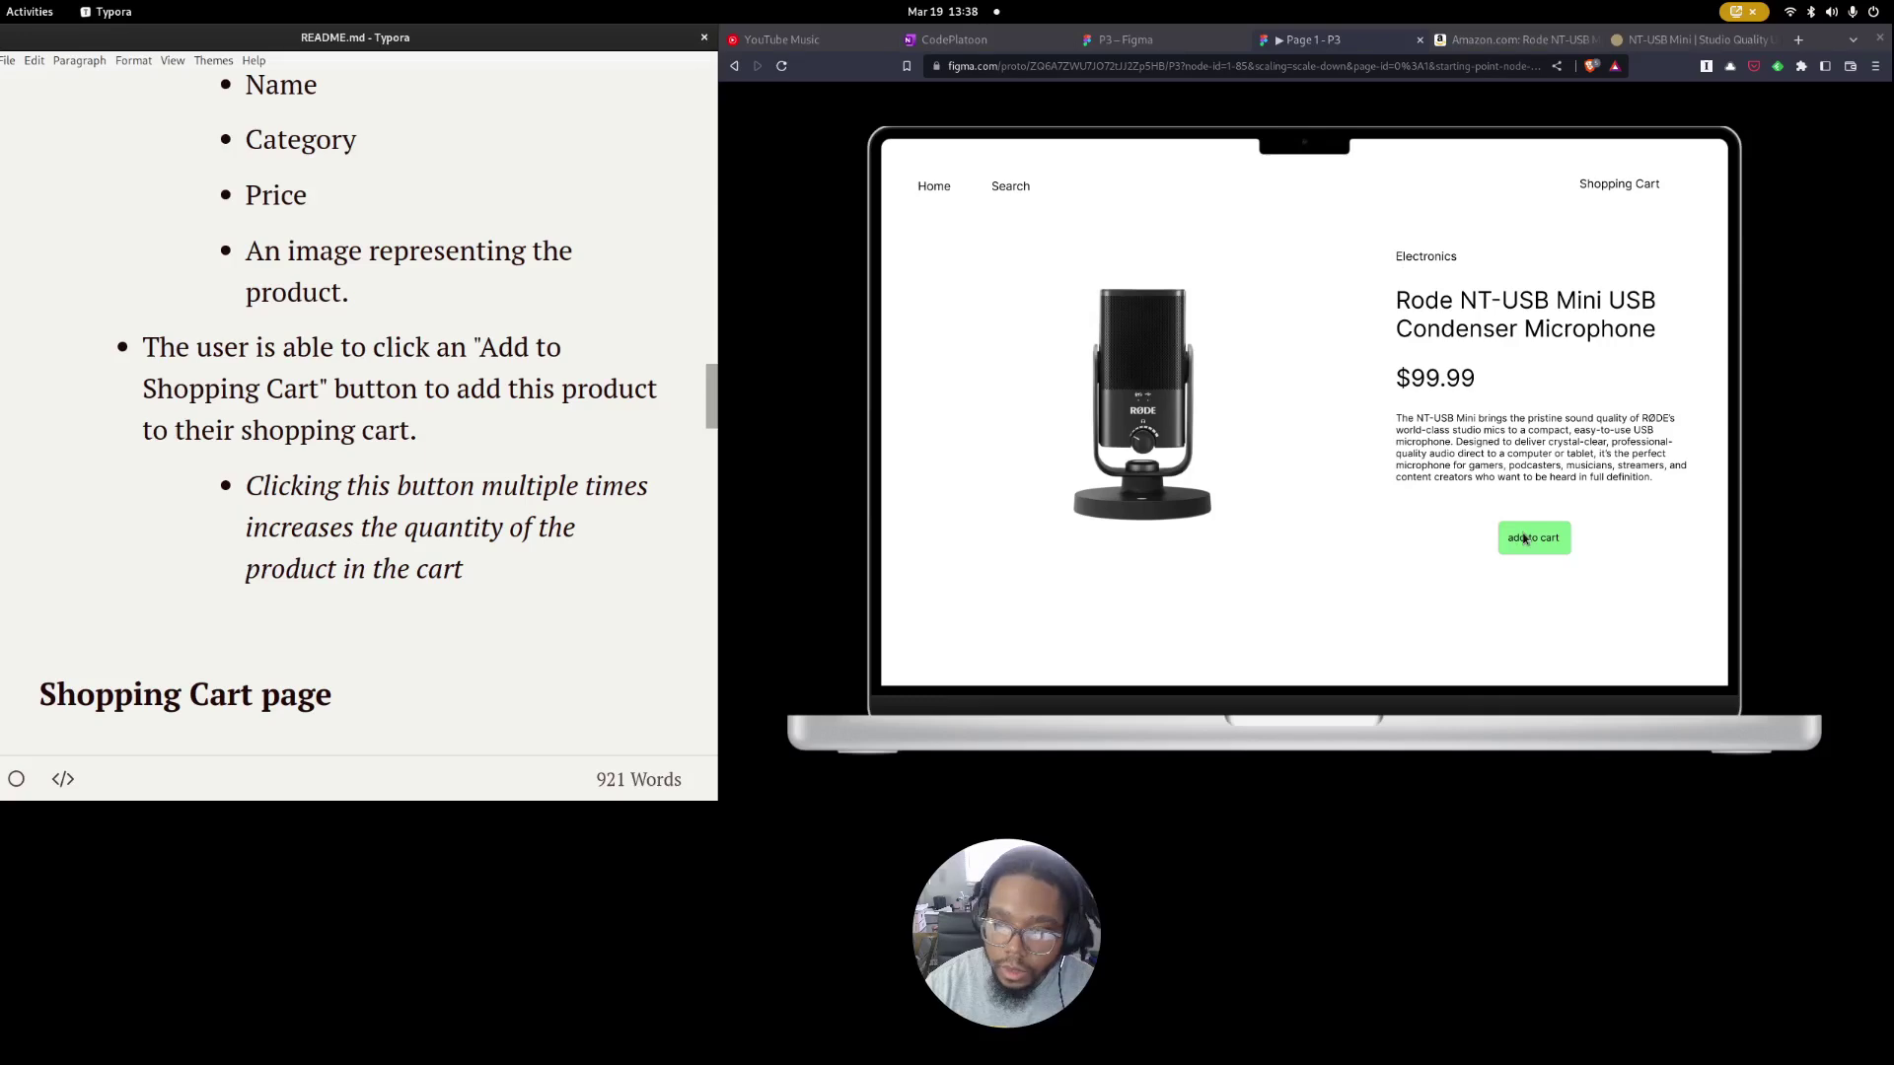
scroll(295, 452, "down", 5)
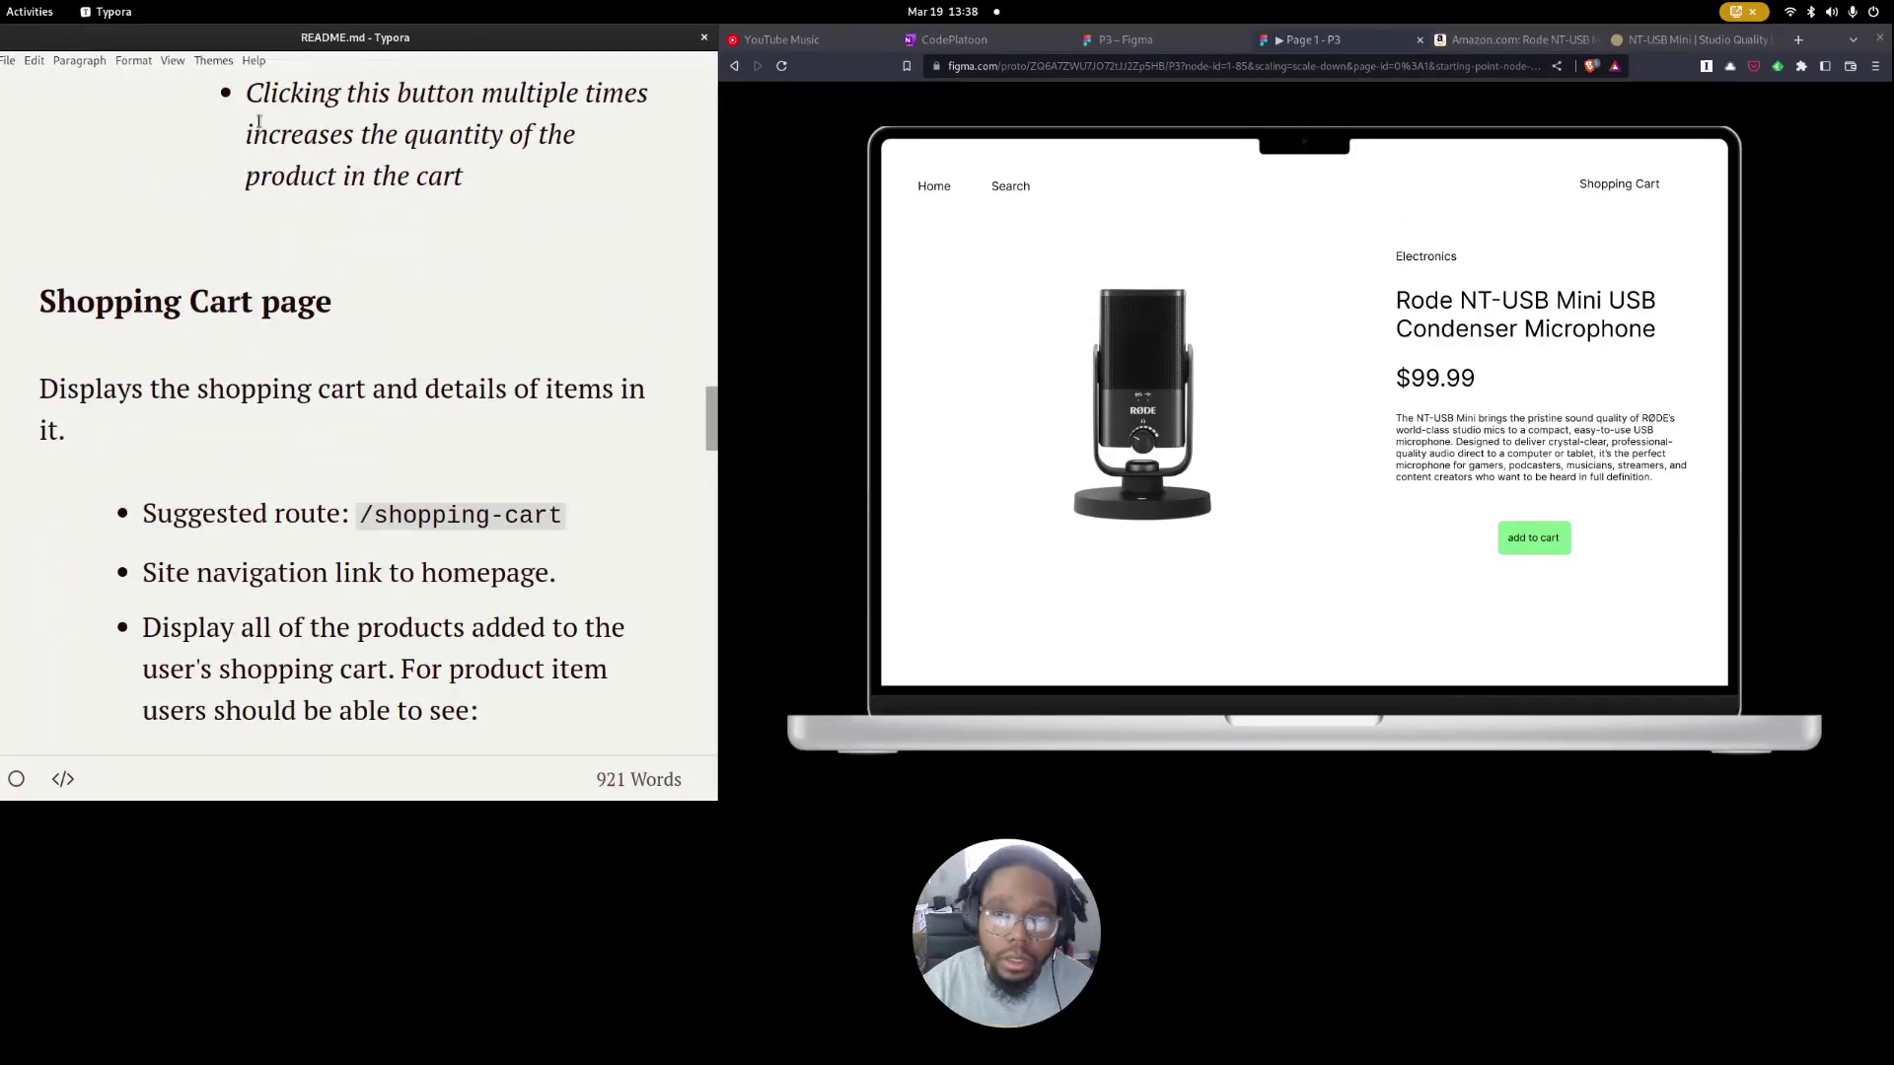
Return to the P3 design file, duplicate the Category frame beyond the Product frame, and rename the copy shopping-cart.
left_click(1124, 40)
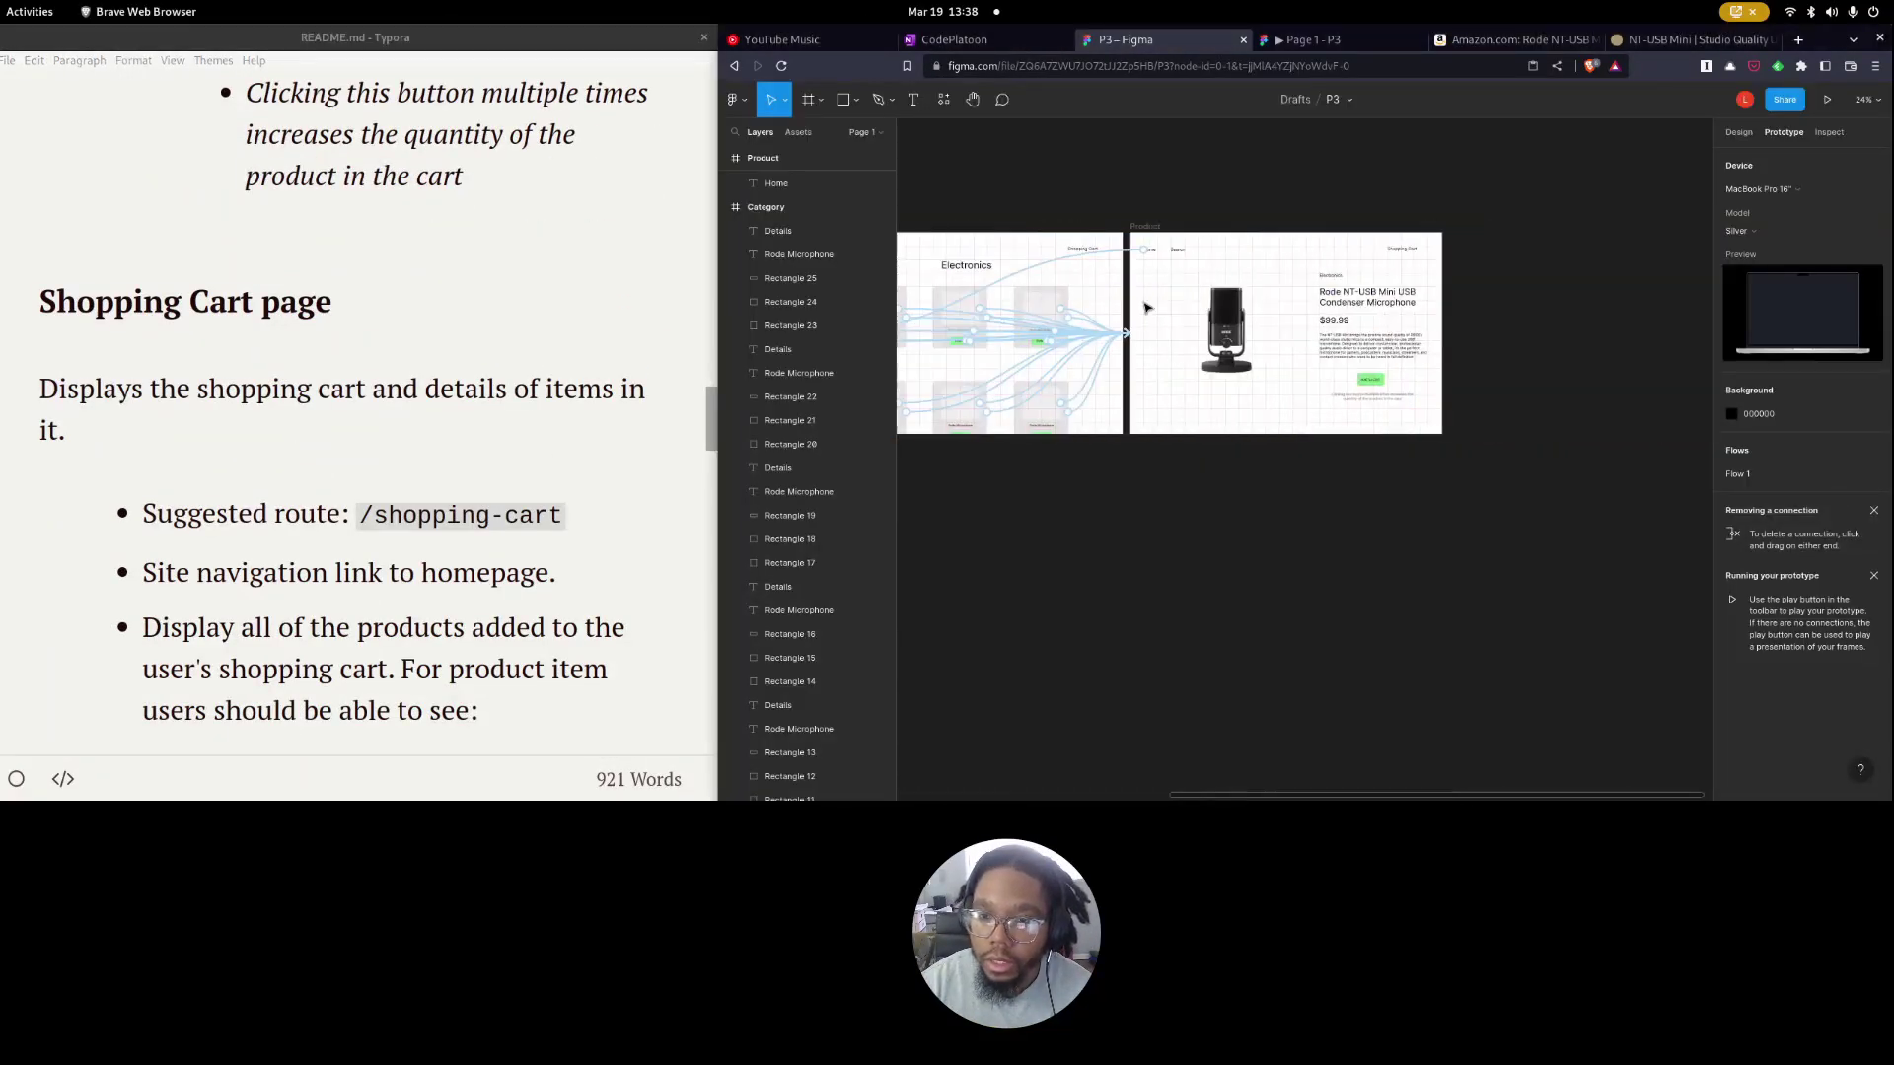
left_click(1186, 228)
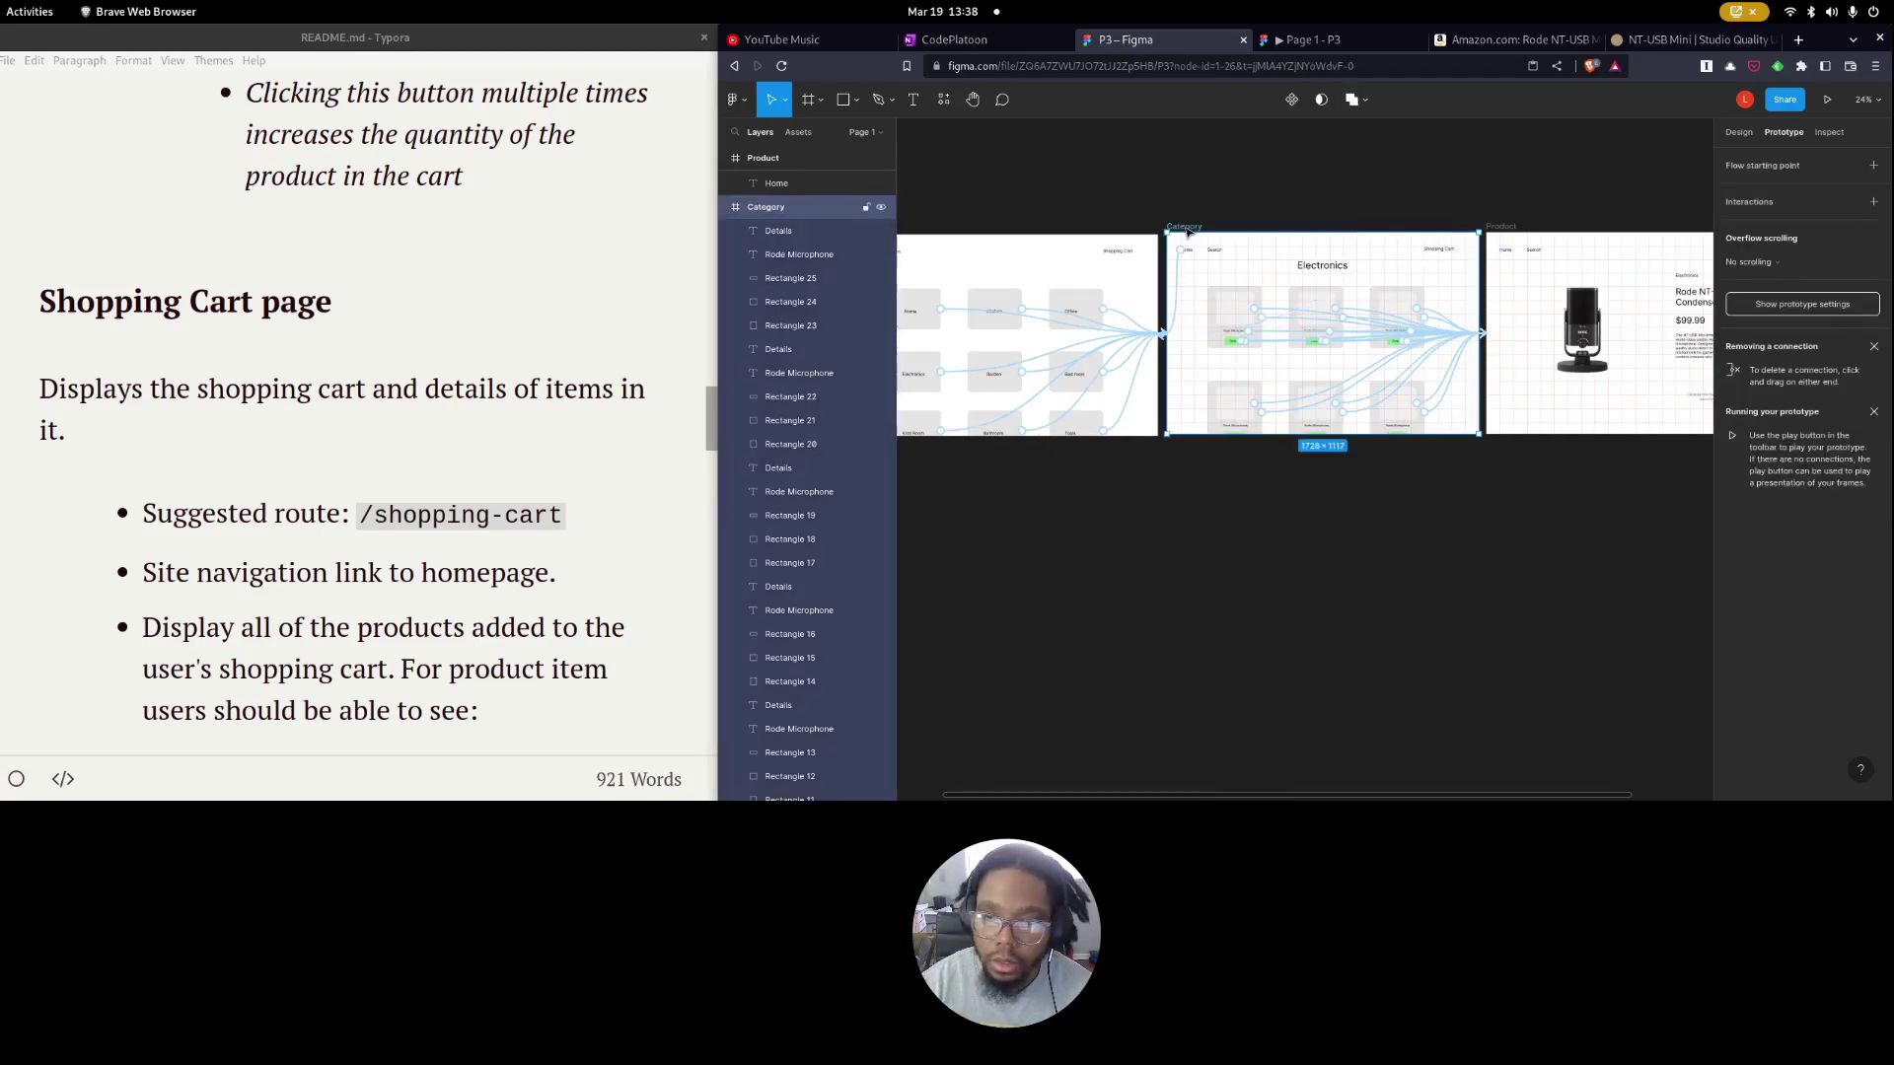
key("ctrl+z")
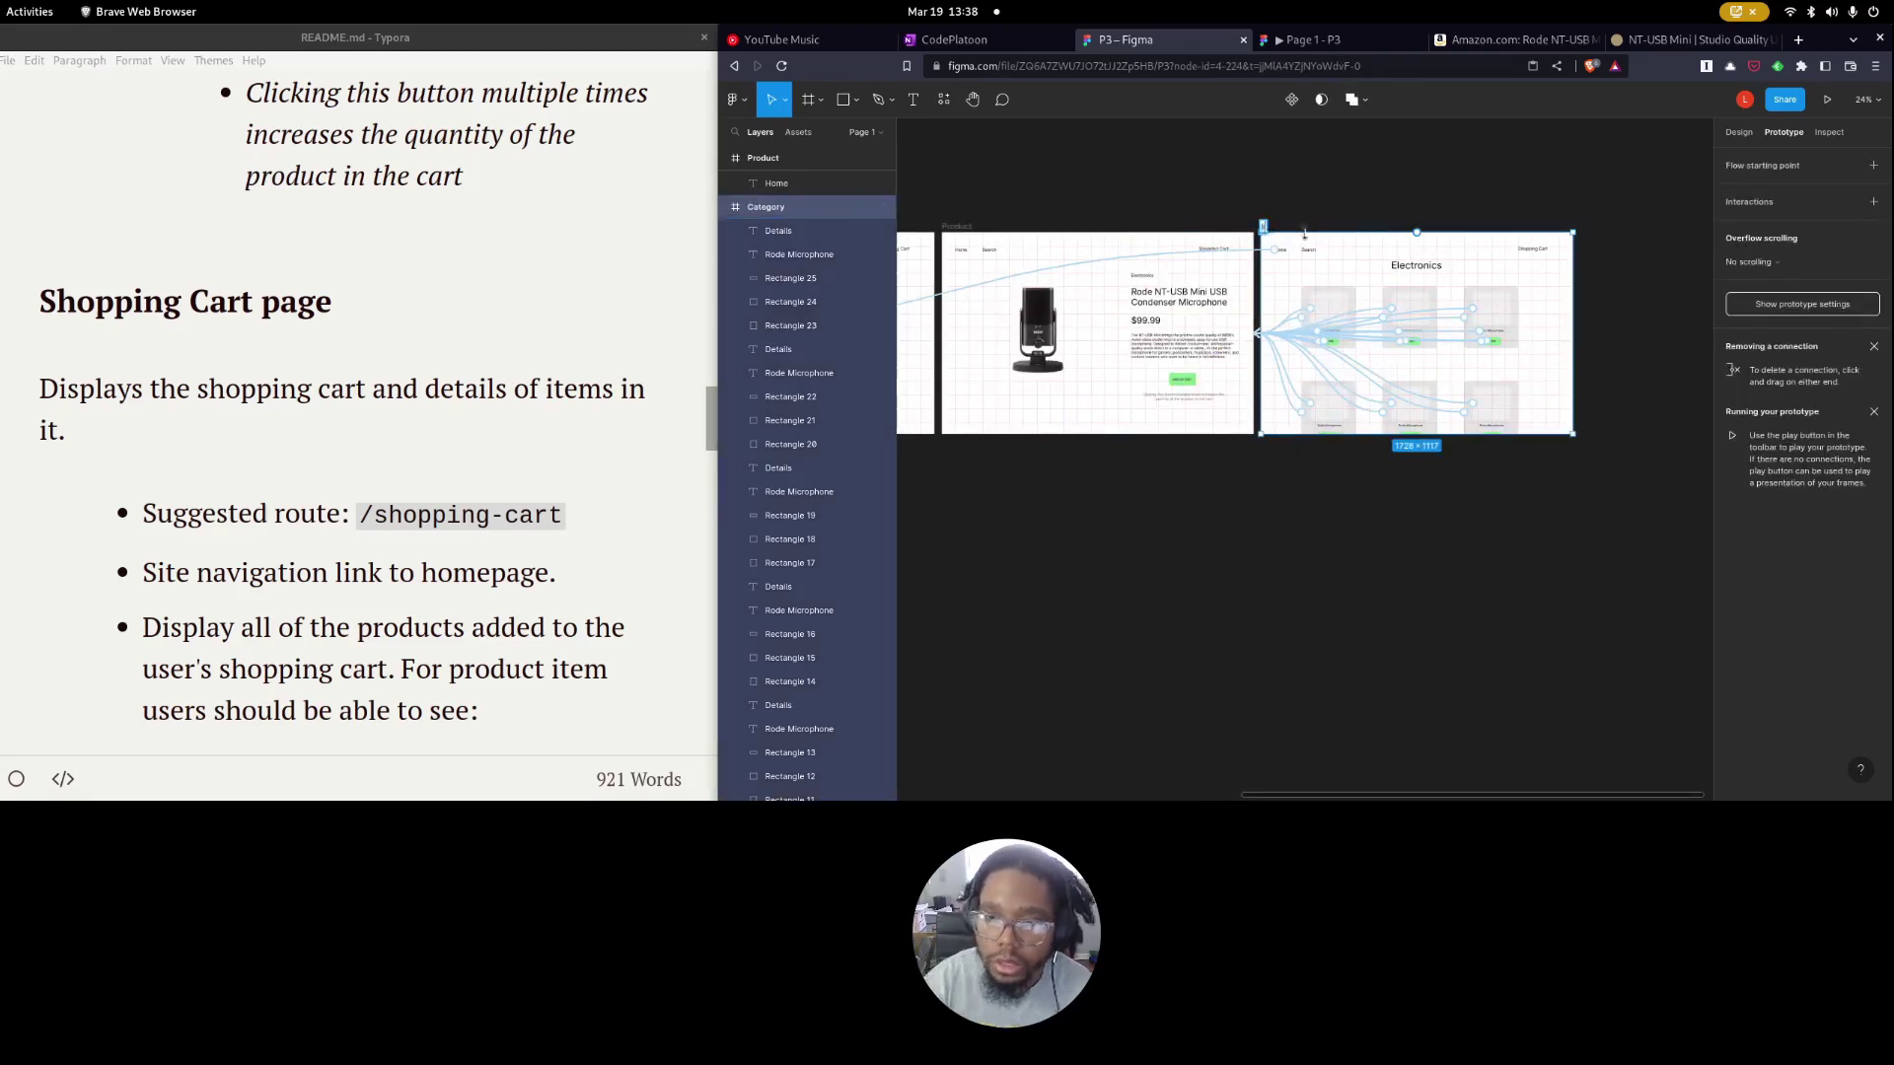
type("pping-cart")
key("Return")
left_click(1458, 494)
scroll(1474, 318, "up", 5)
left_click(1063, 330)
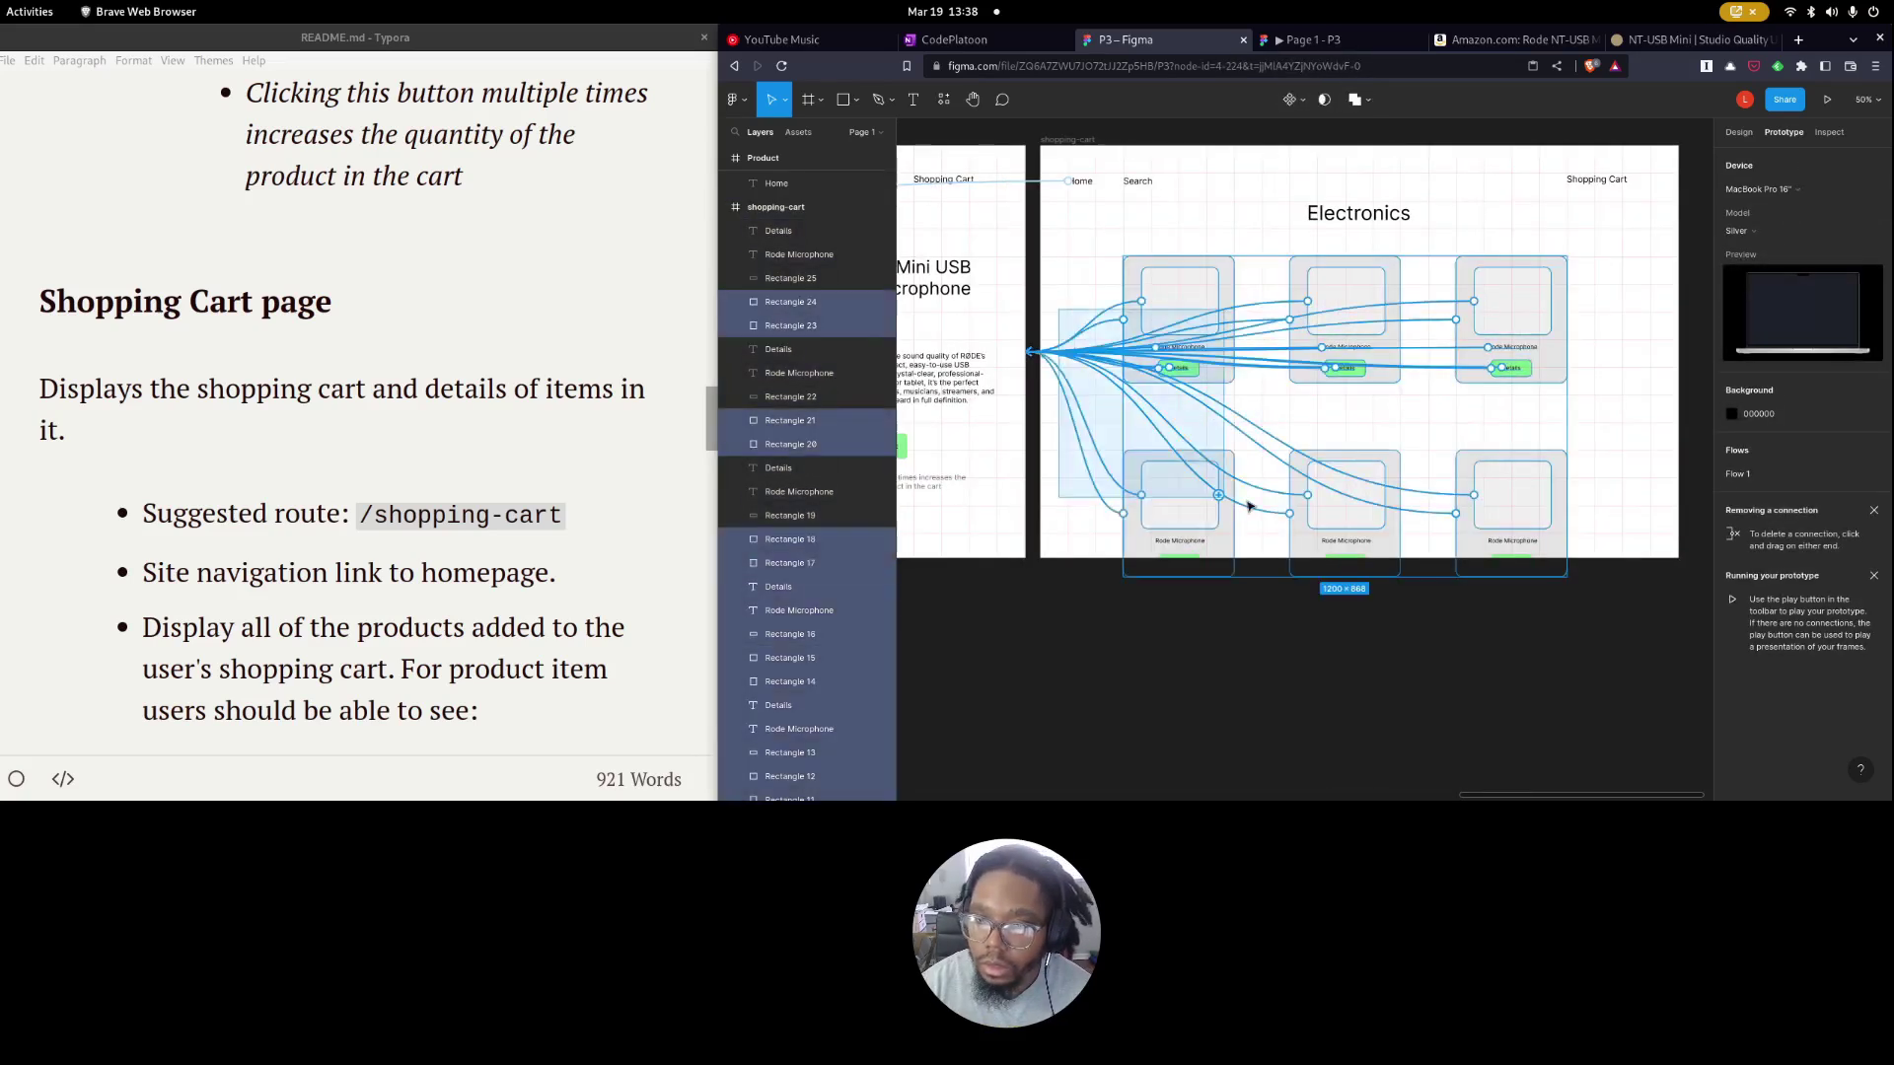
key("Escape")
key("Escape")
left_click_drag(1118, 412, 1637, 540)
Change the shopping-cart frame's heading to Cart, narrow its text box to about 128 px, and place it above the middle card column.
scroll(1470, 503, "left", 2)
scroll(1470, 503, "right", 2)
scroll(1440, 478, "up", 2)
left_click(1381, 302)
double_click(1383, 300)
type("Sh")
key("BackSpace")
key("BackSpace")
type("Cart")
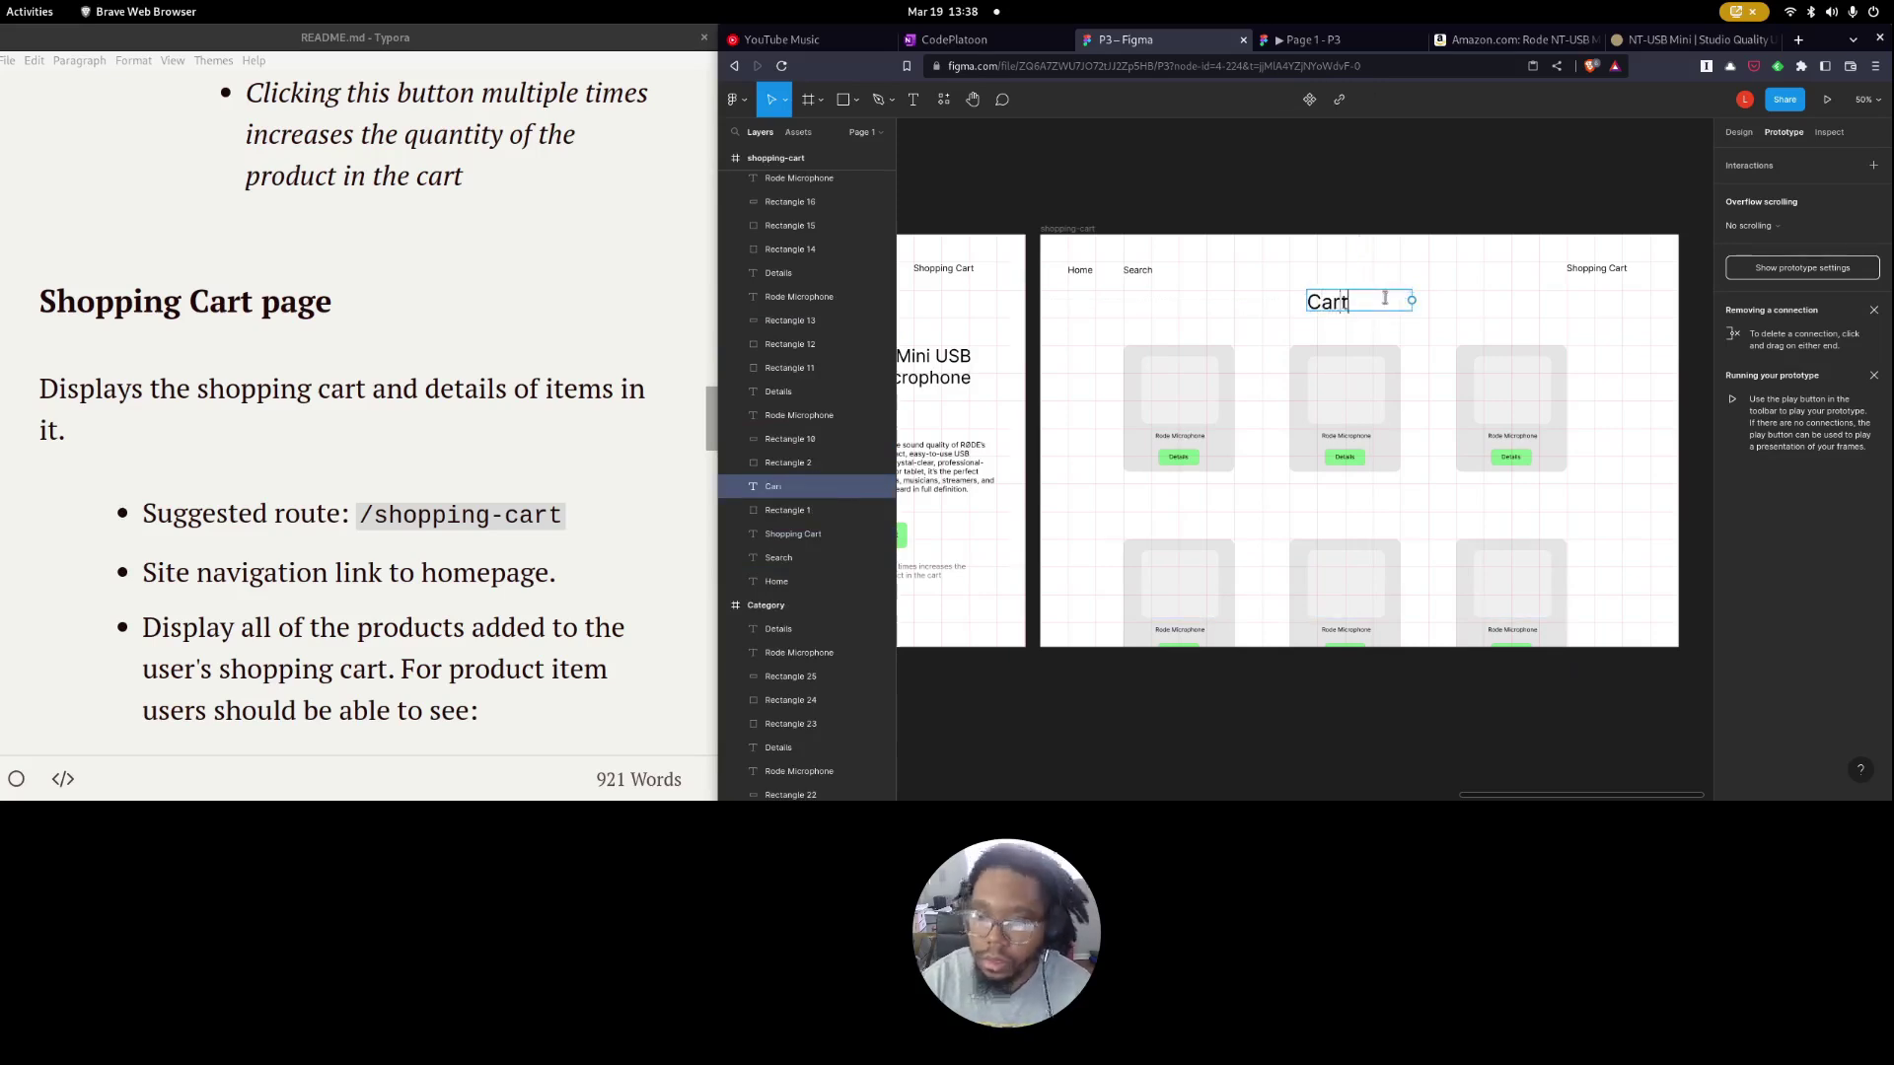
key("Escape")
left_click_drag(1413, 310, 1371, 307)
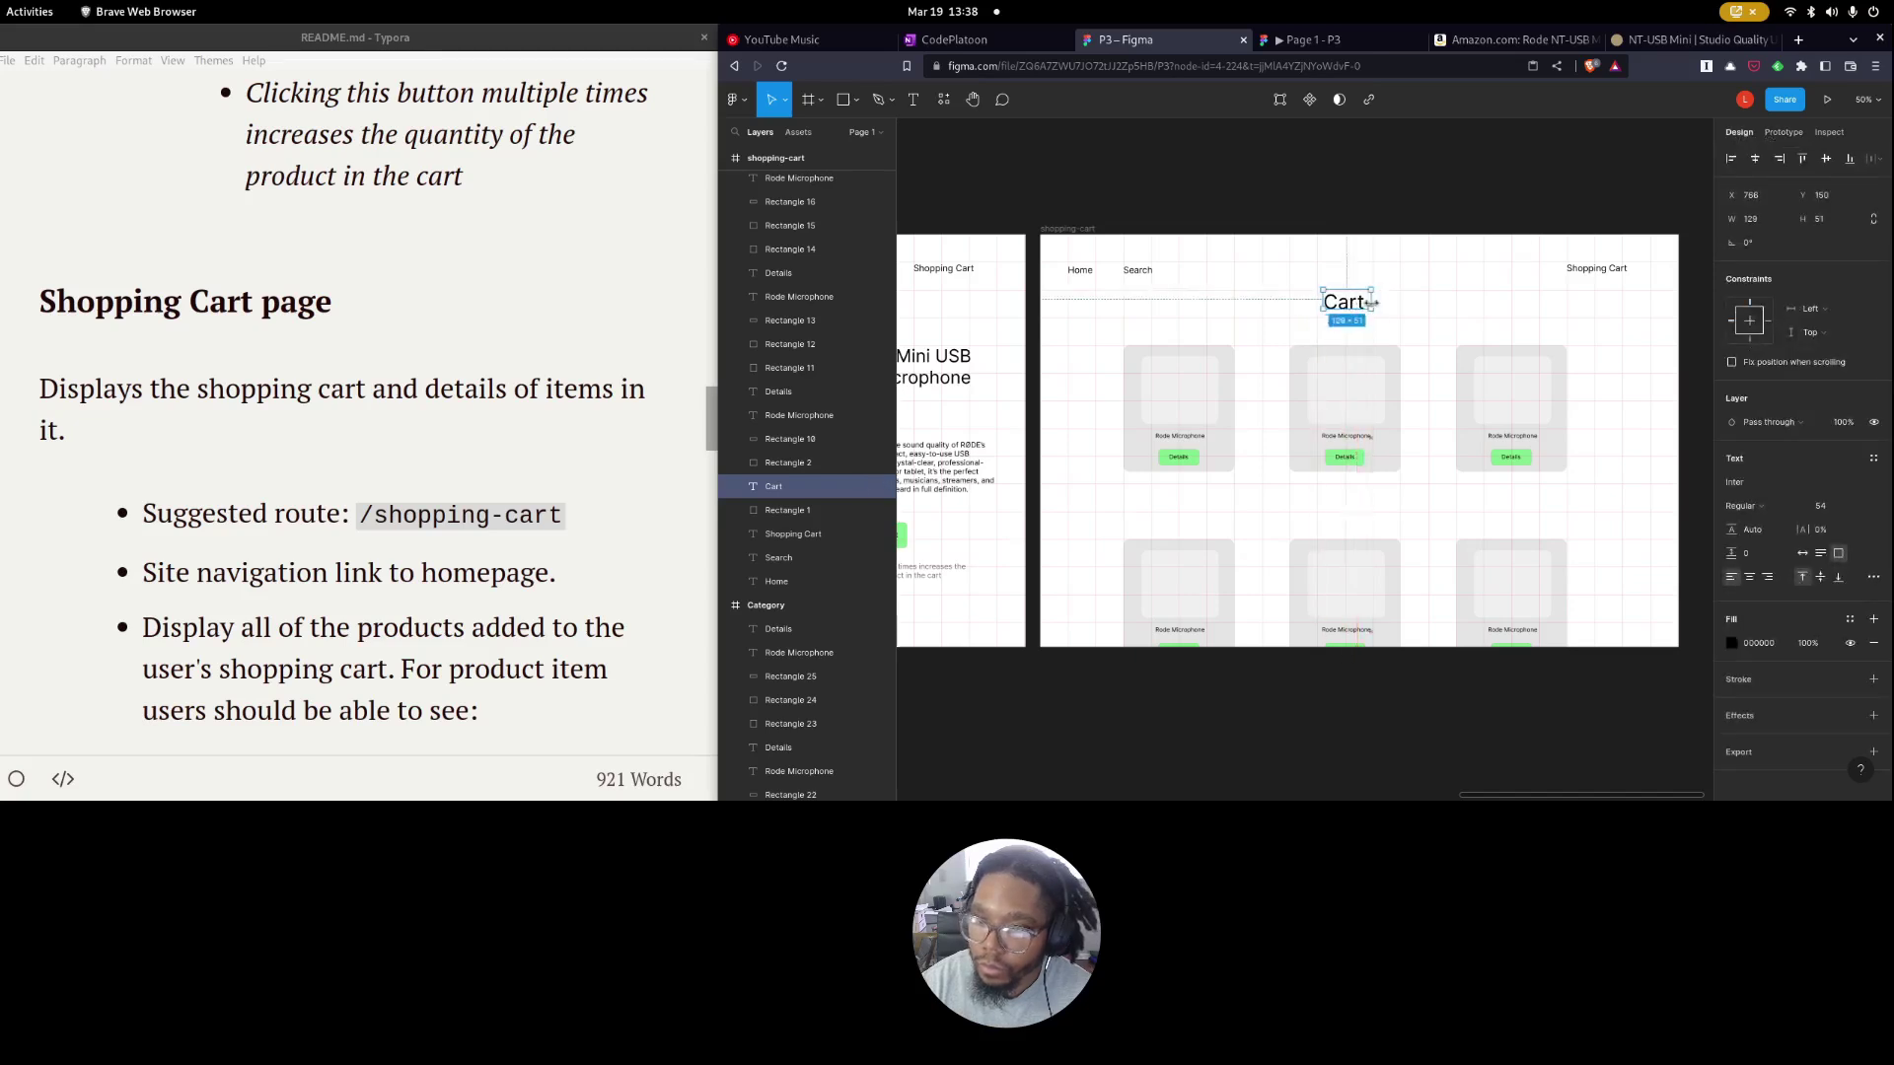
Read the README's Shopping Cart page requirements, and delete every product card except the first from the shopping-cart frame.
left_click(225, 631)
scroll(308, 574, "down", 3)
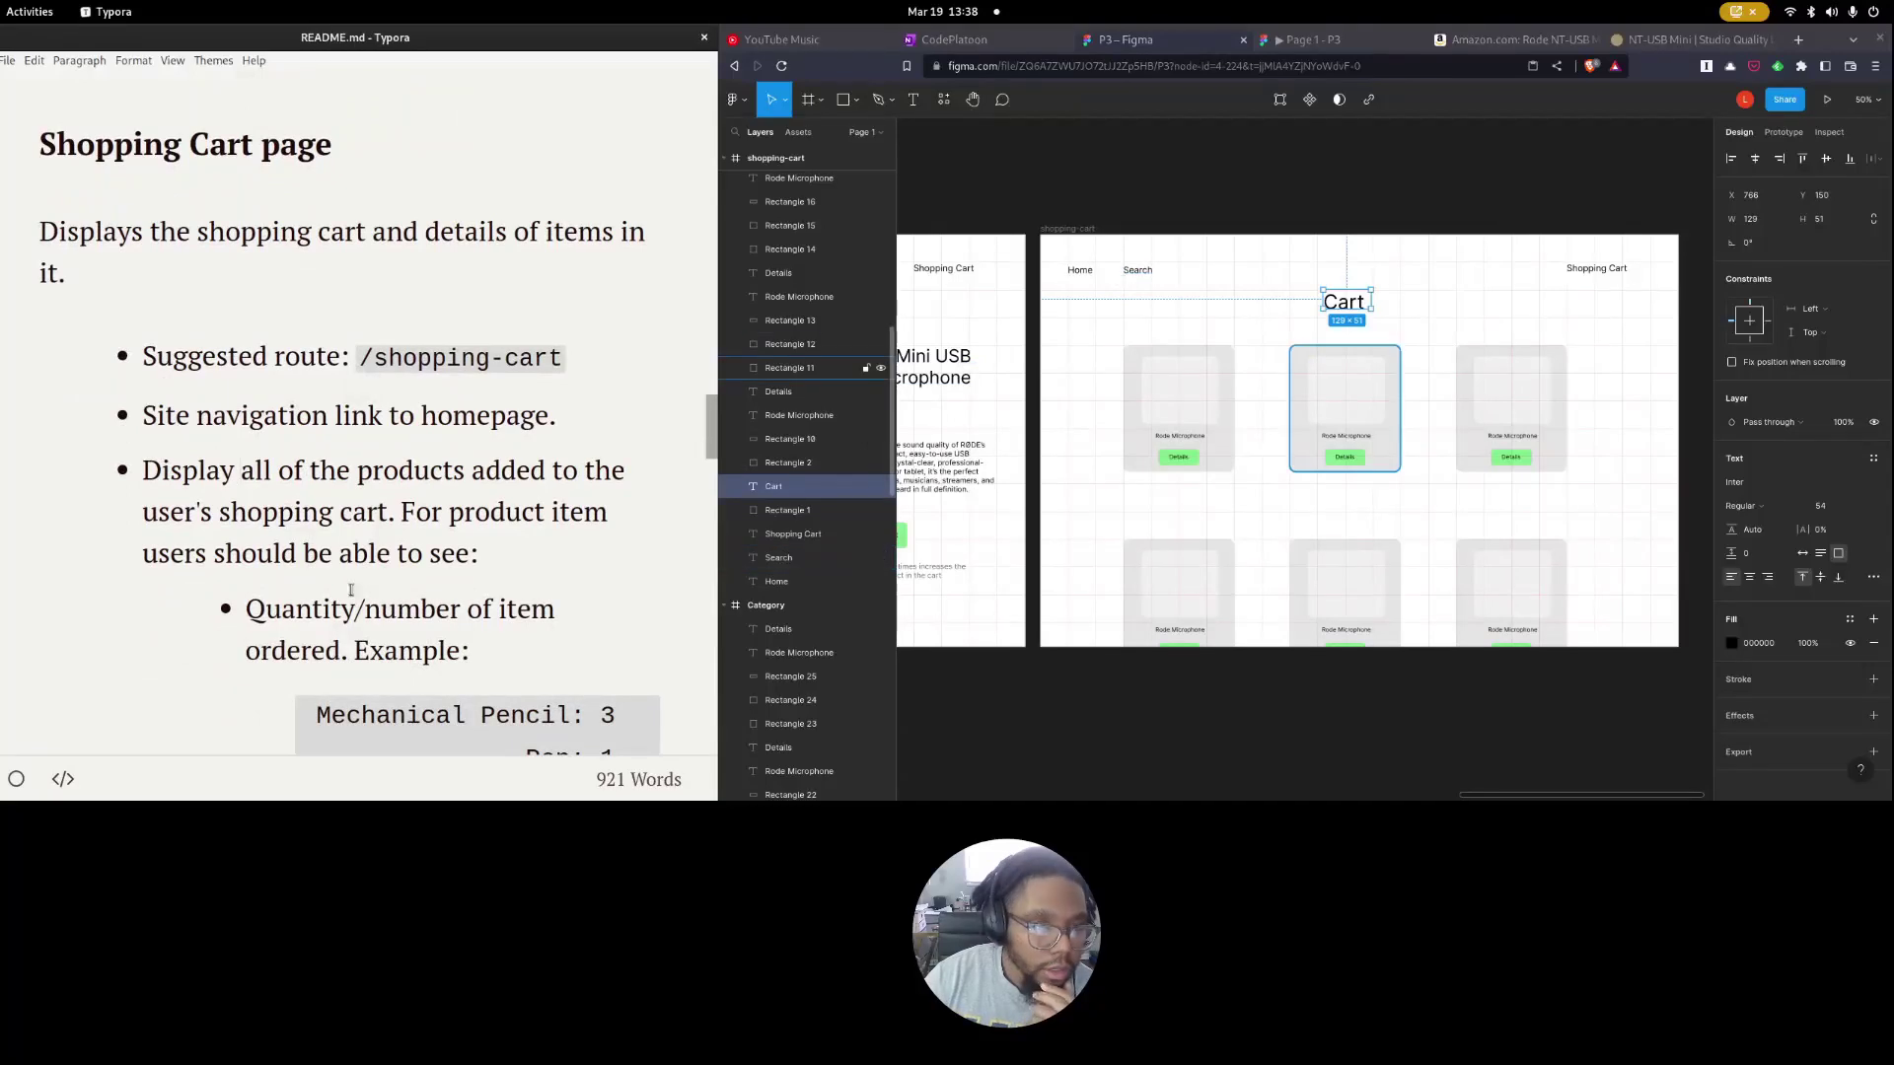
scroll(111, 488, "down", 1)
scroll(112, 488, "down", 1)
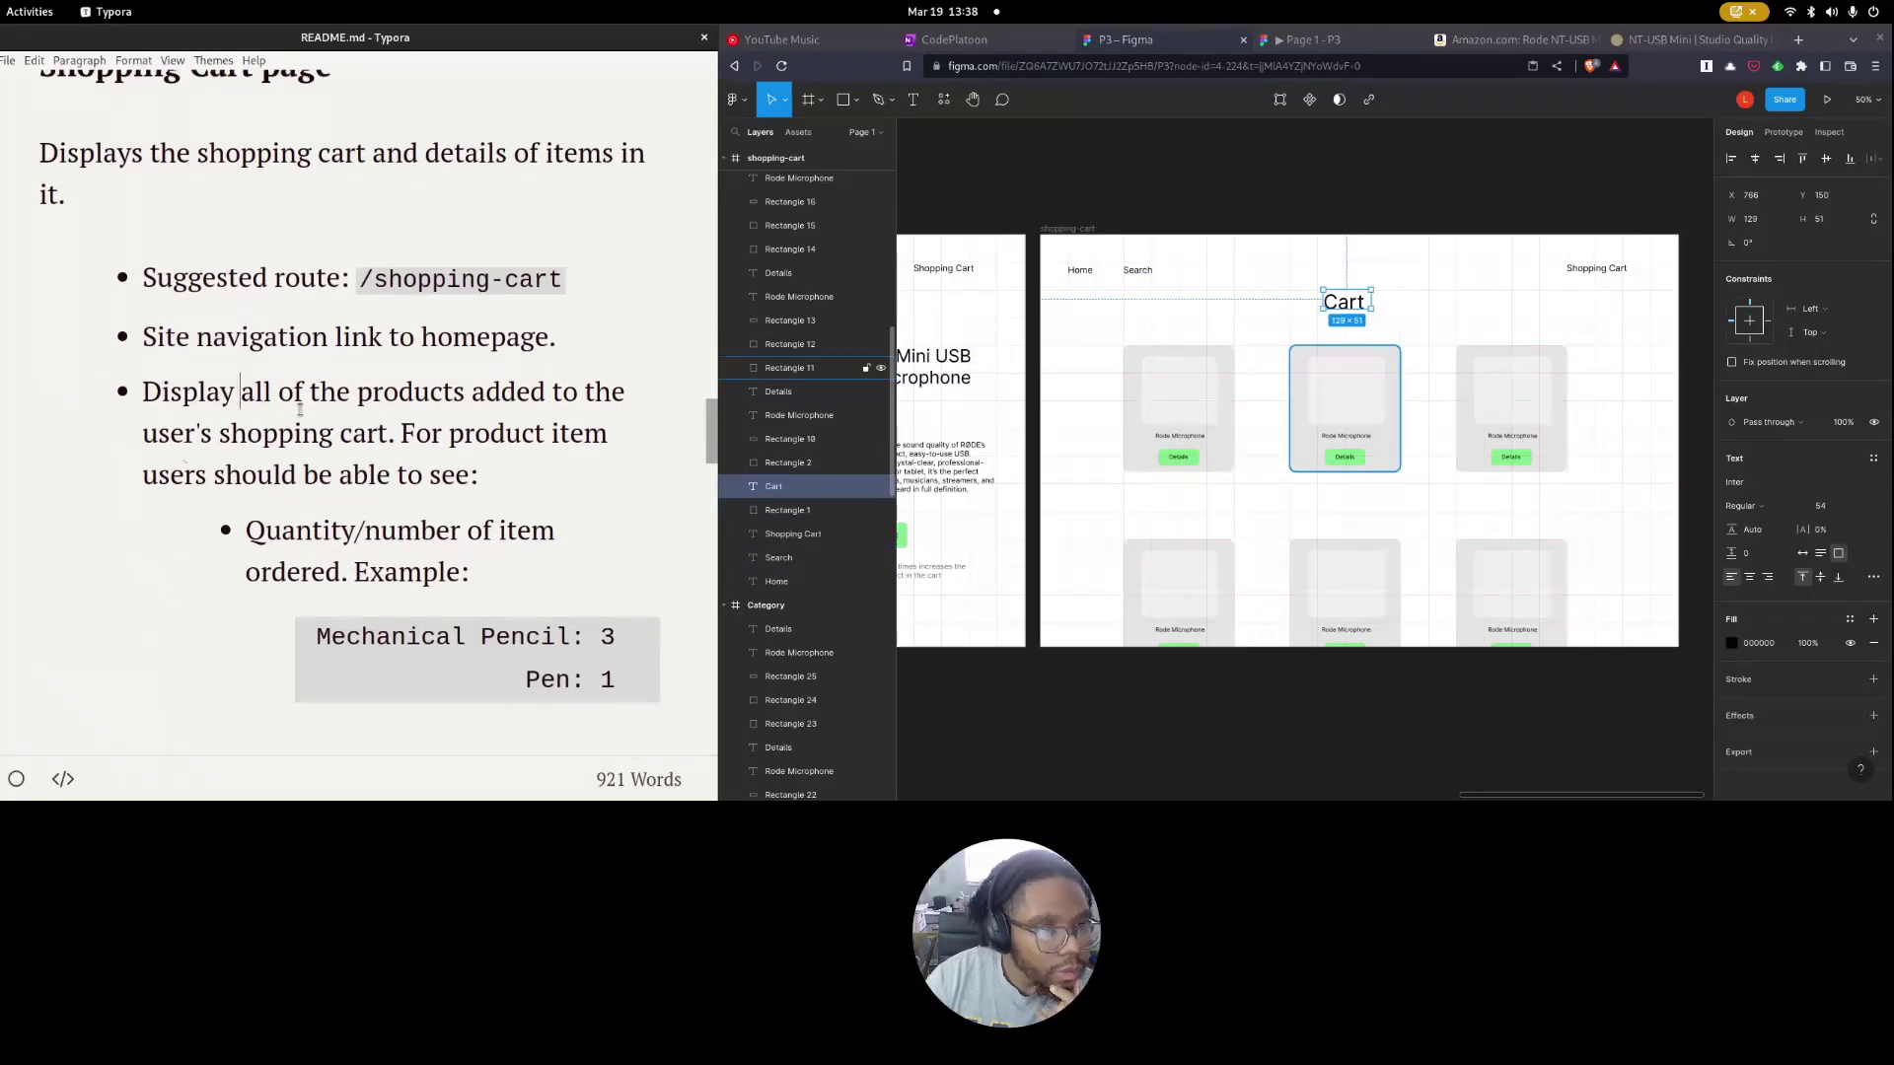
scroll(370, 452, "down", 5)
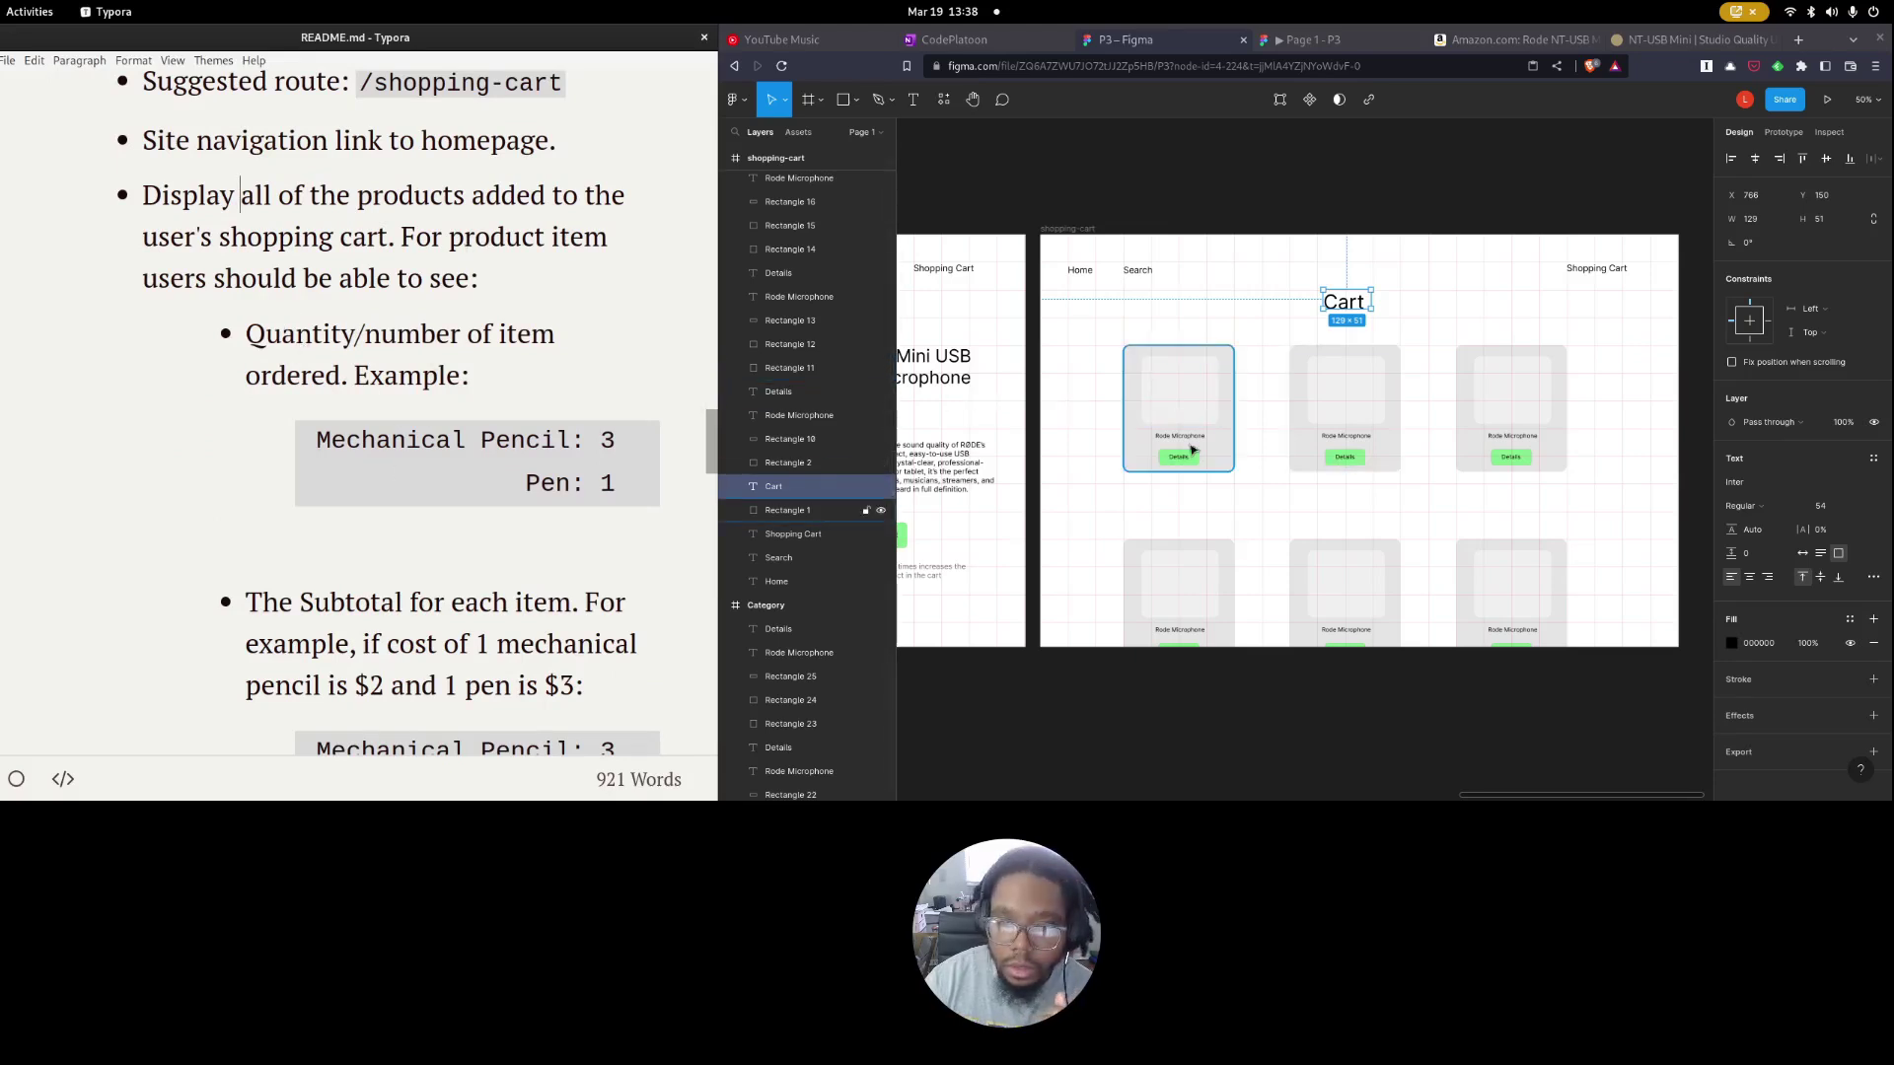
scroll(1234, 432, "right", 2)
left_click_drag(1196, 427, 1445, 653)
key("Delete")
key("Delete")
Enlarge the remaining card's grey background to about 1275 × 750 and delete the image placeholder inside it.
left_click(1134, 463)
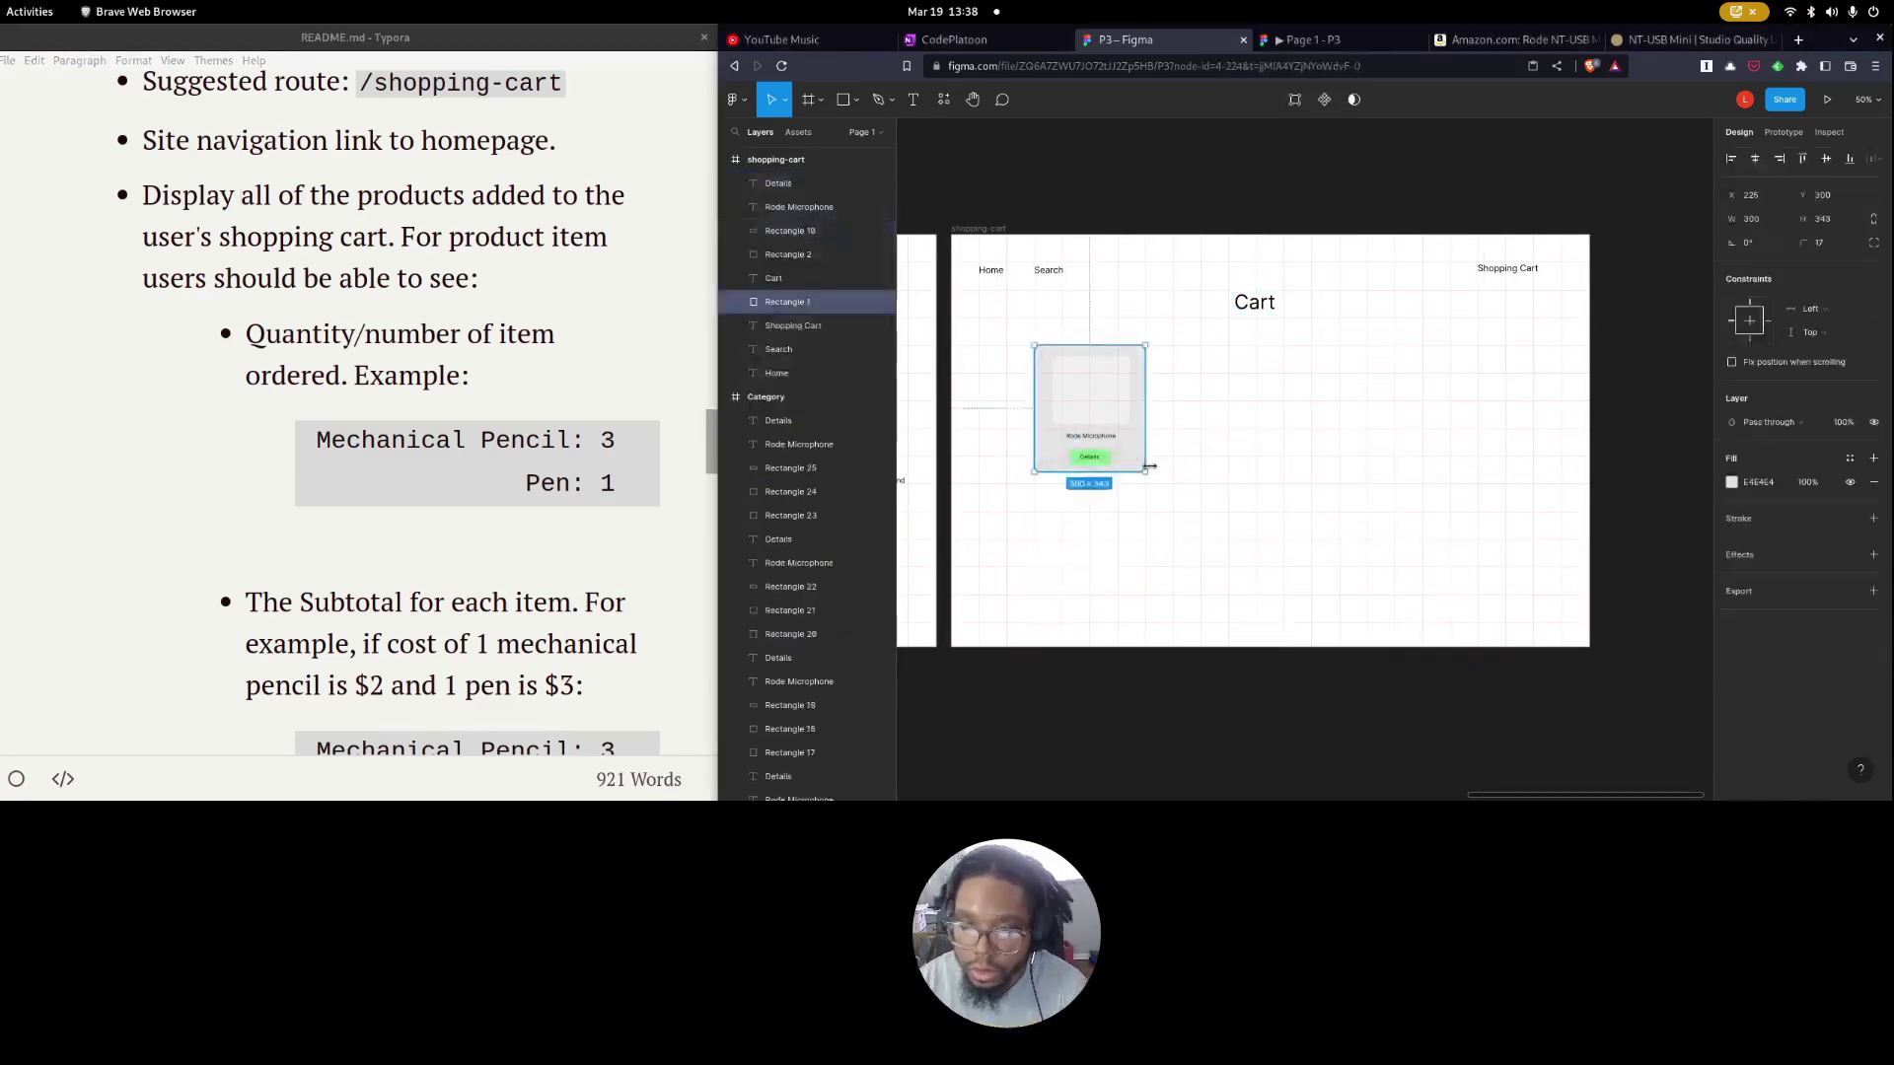
left_click_drag(1146, 472, 1504, 625)
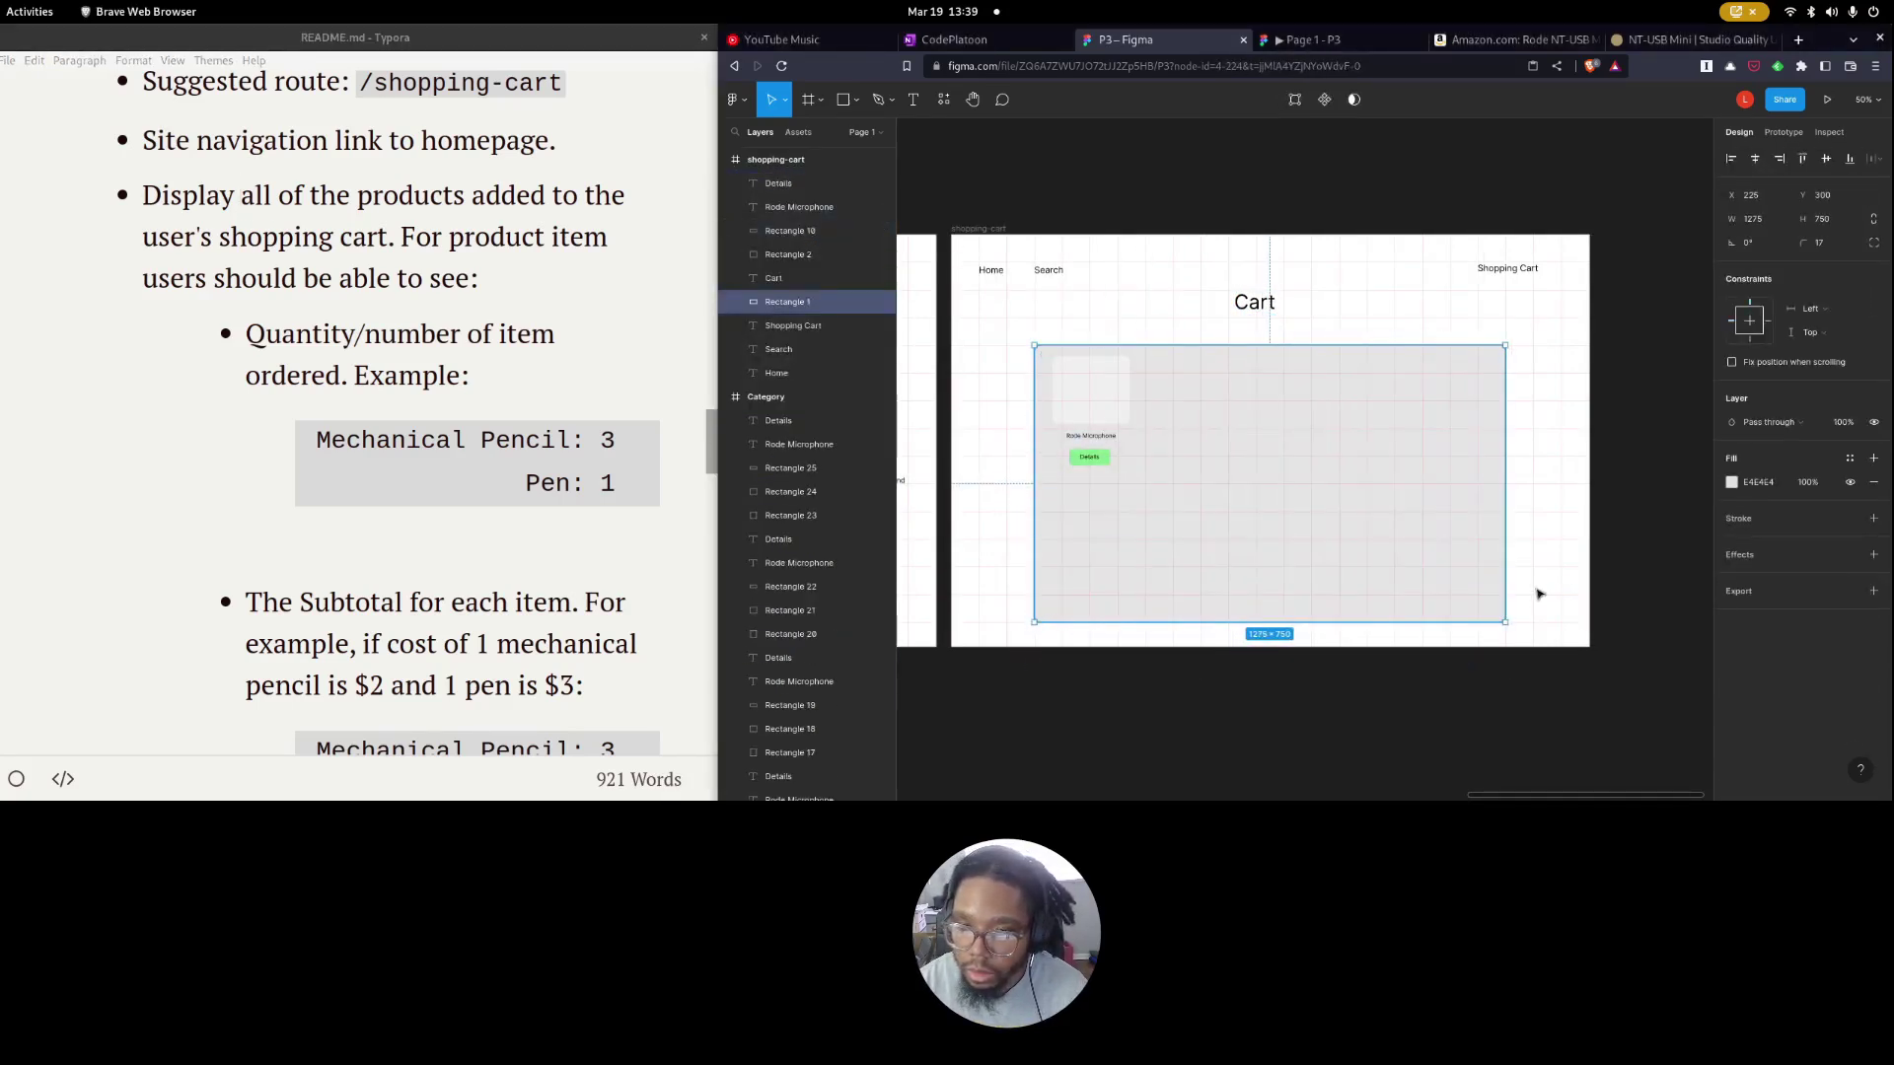
left_click(1090, 413)
left_click(1094, 463)
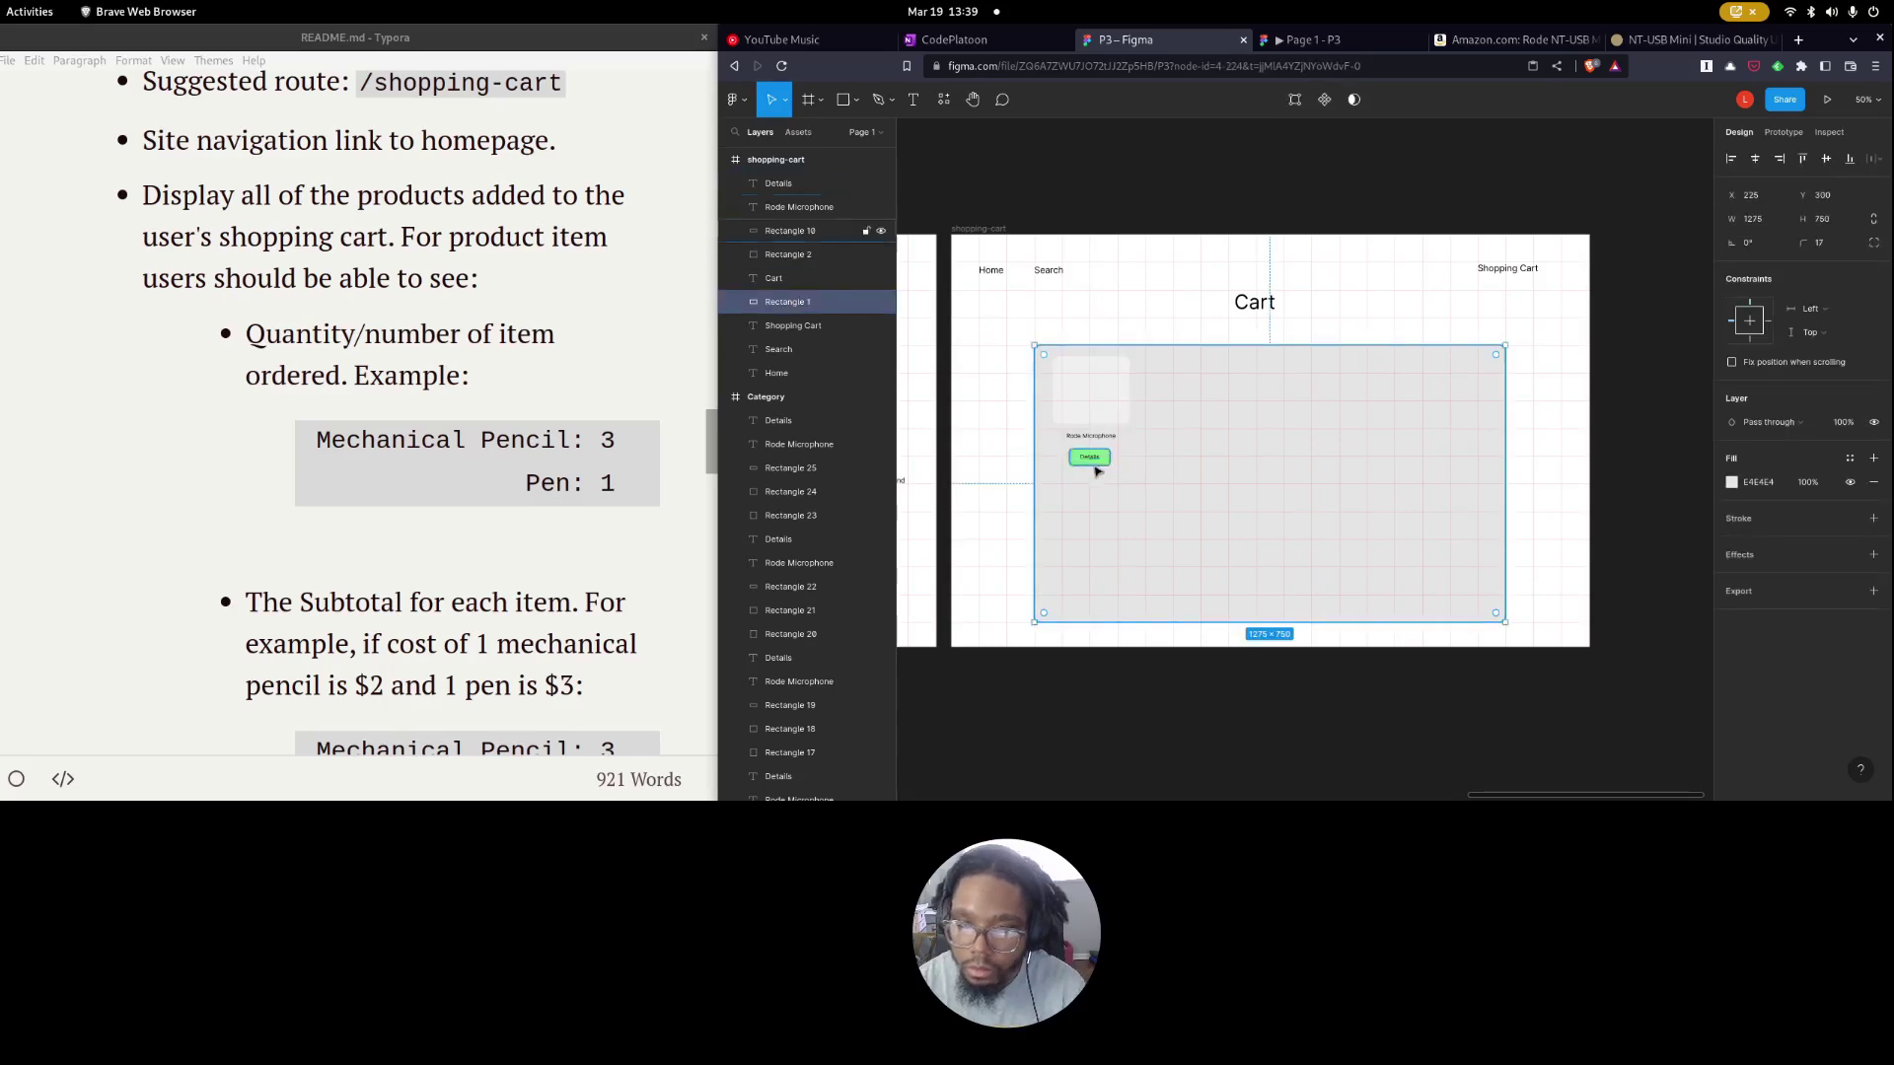
left_click(1107, 420)
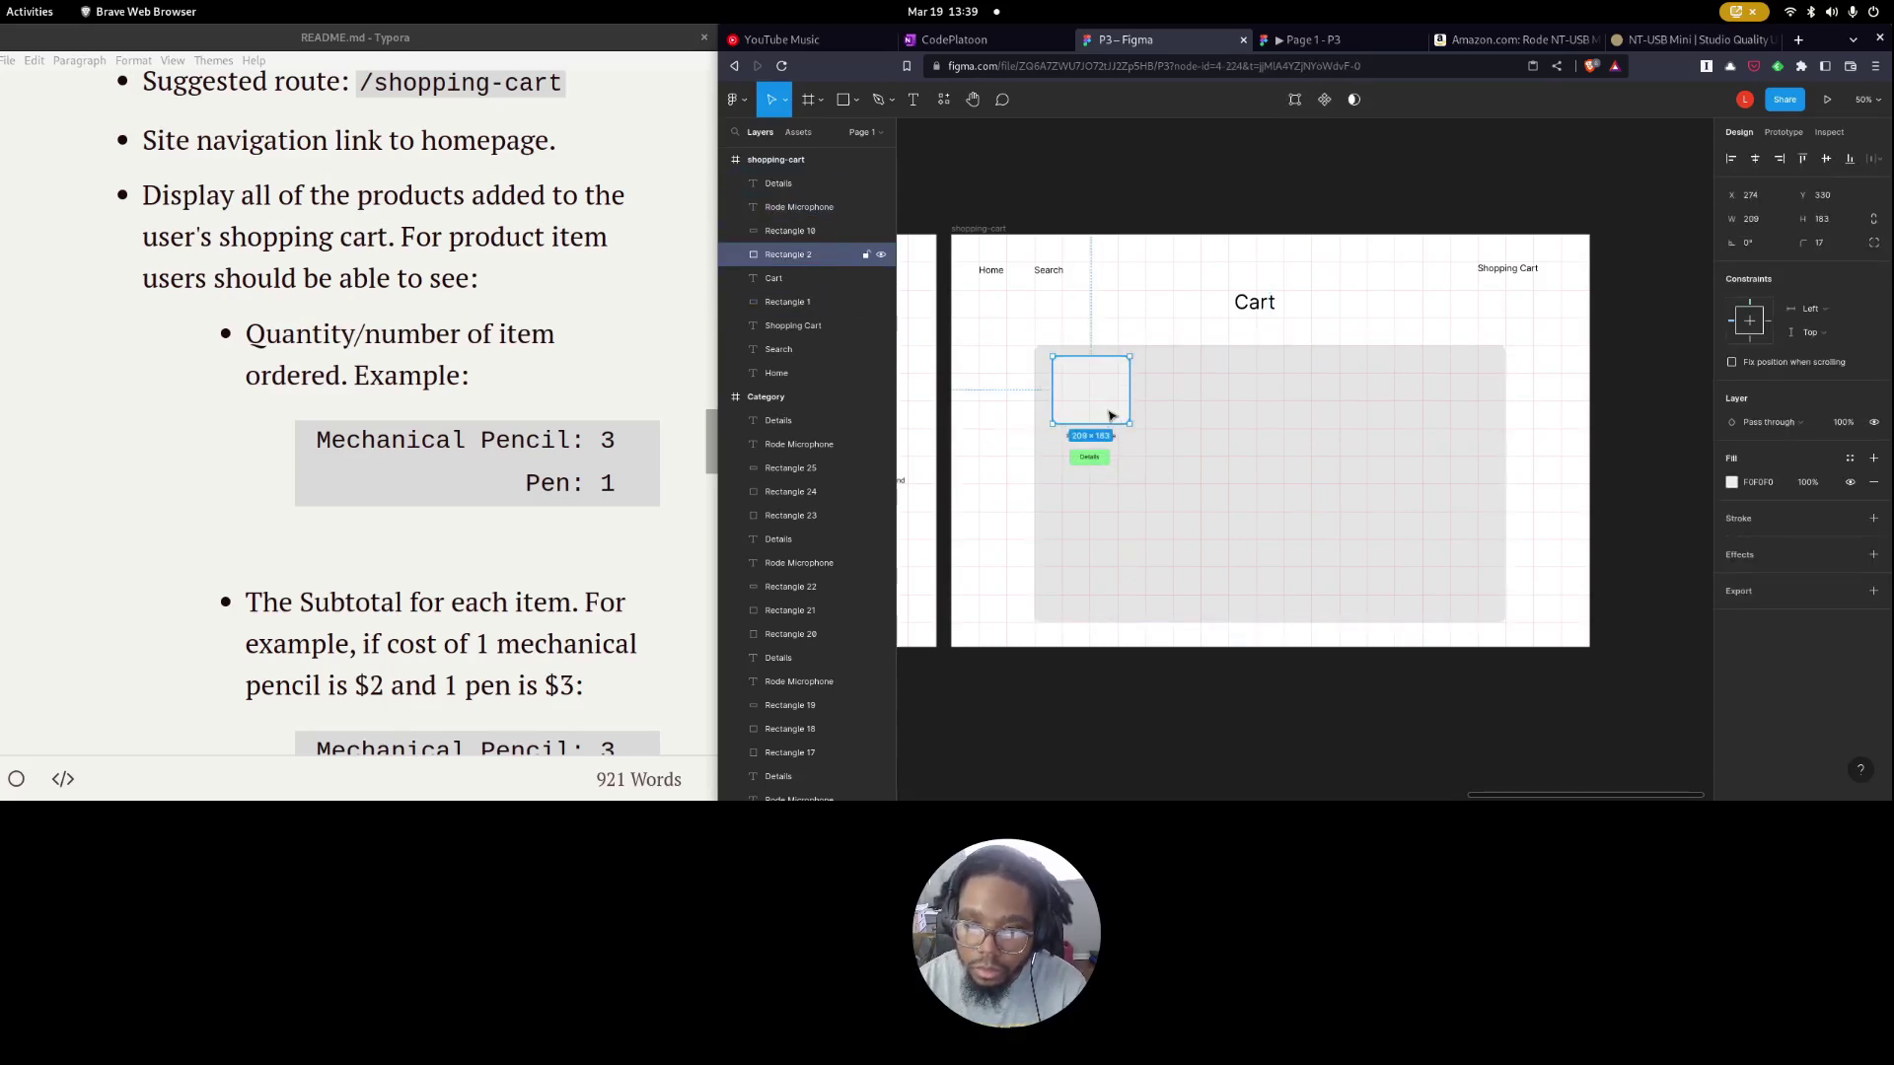
key("Delete")
Set the Rode Microphone text's font size to 32, widen its box to about 428 × 45, and move it up slightly.
left_click(1091, 435)
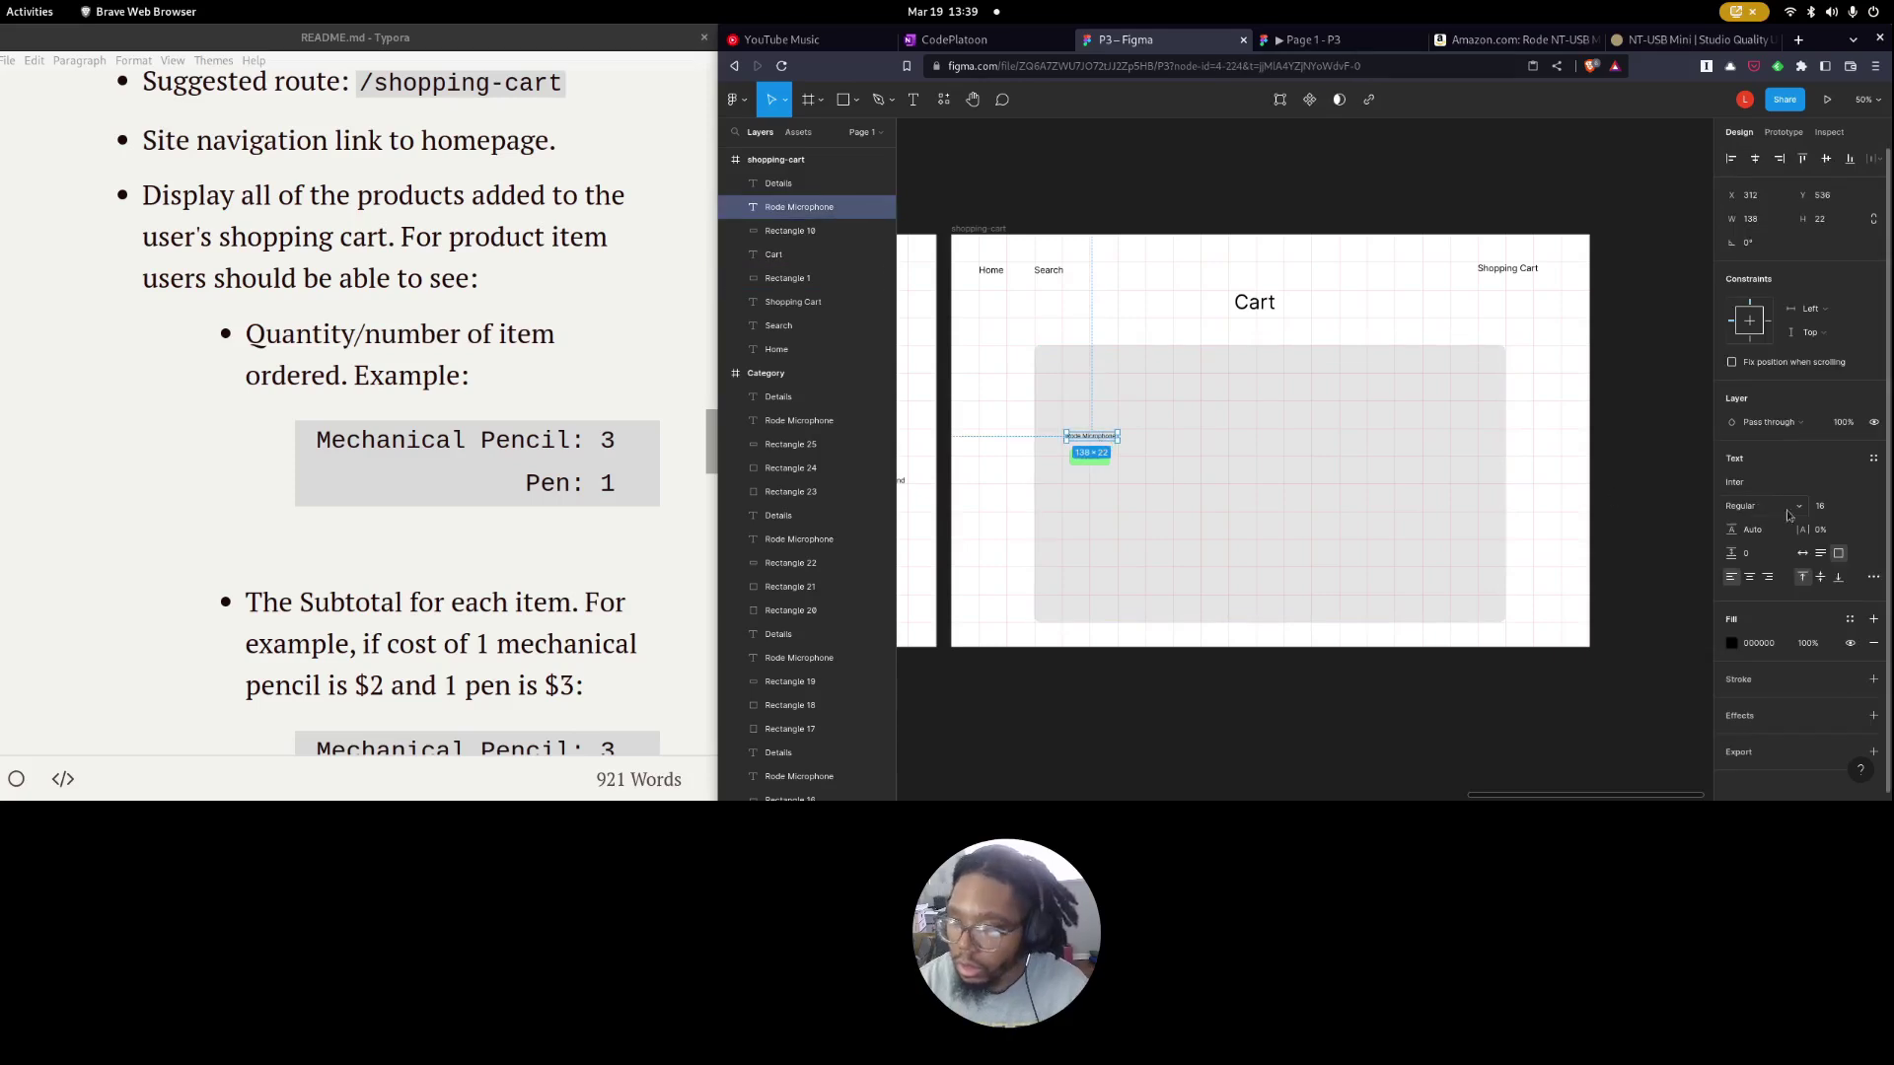
scroll(1407, 479, "up", 2)
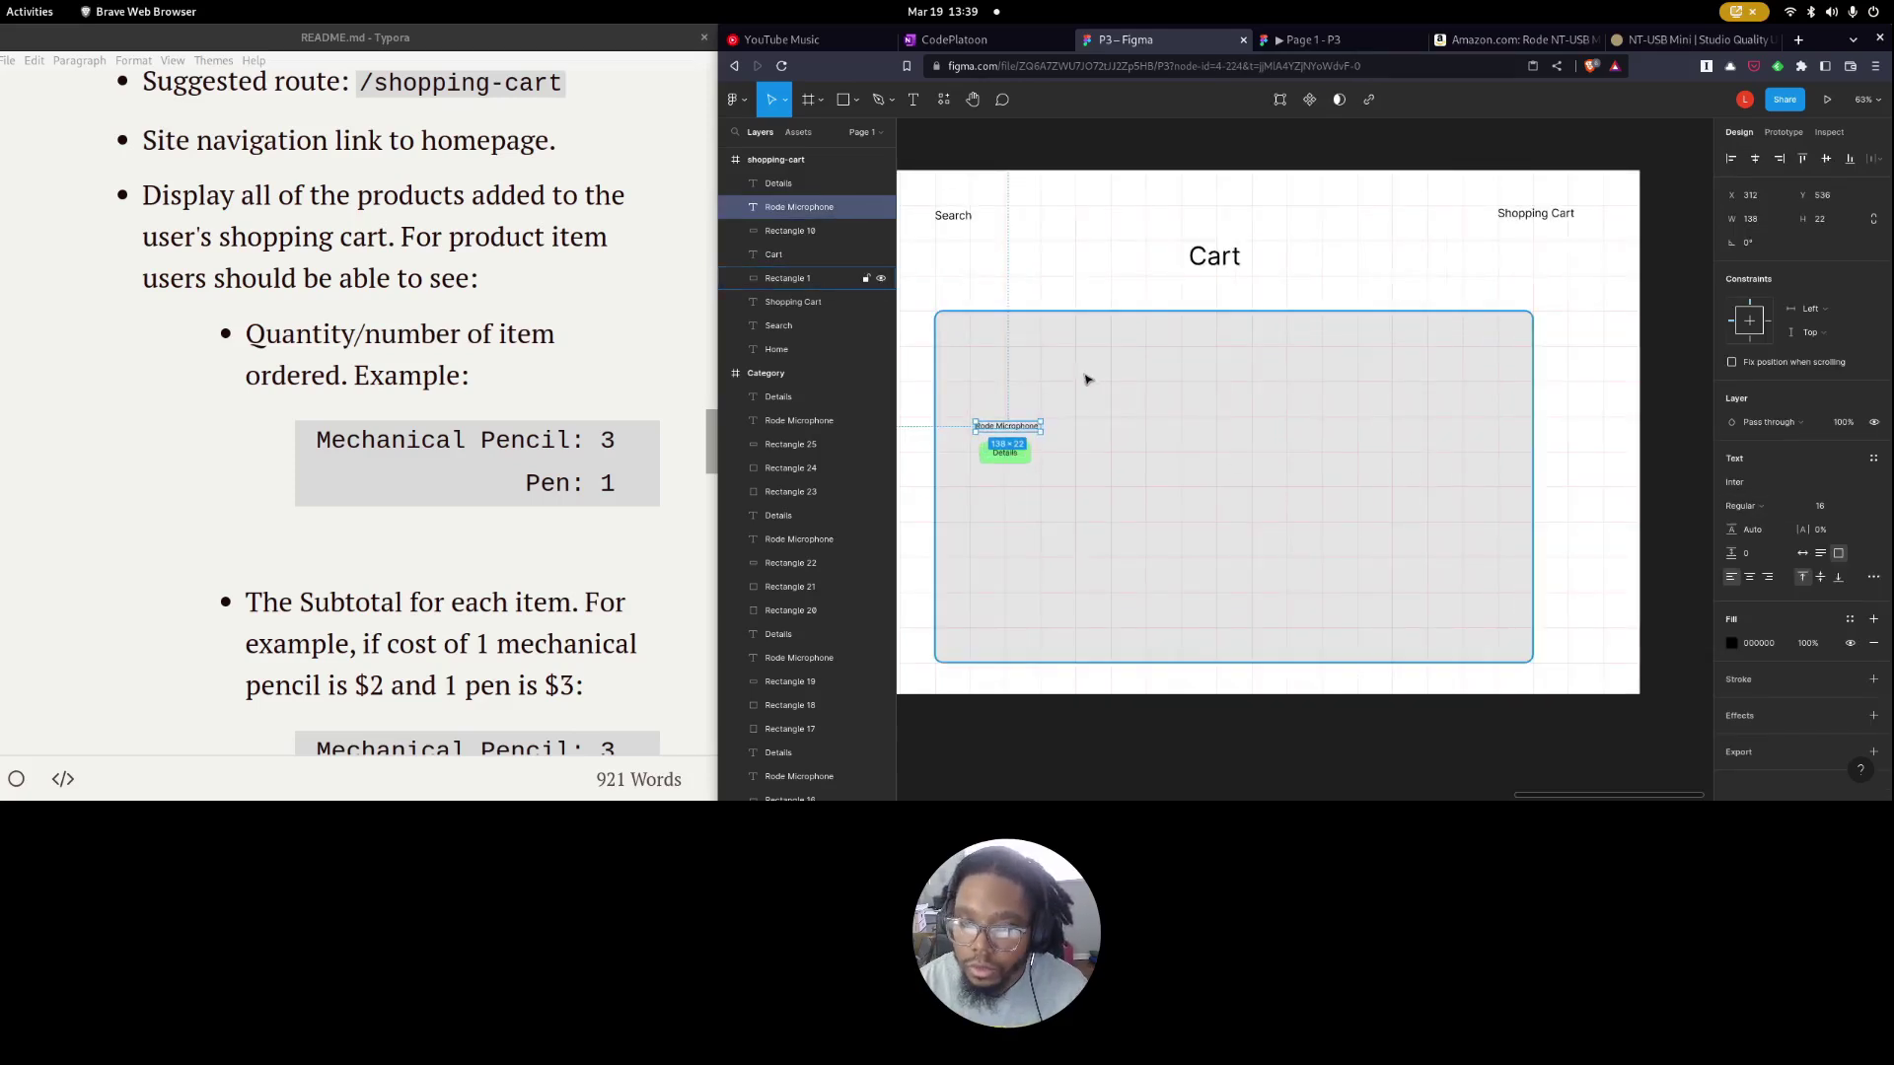
scroll(1086, 380, "left", 2)
left_click(1832, 505)
left_click(1834, 570)
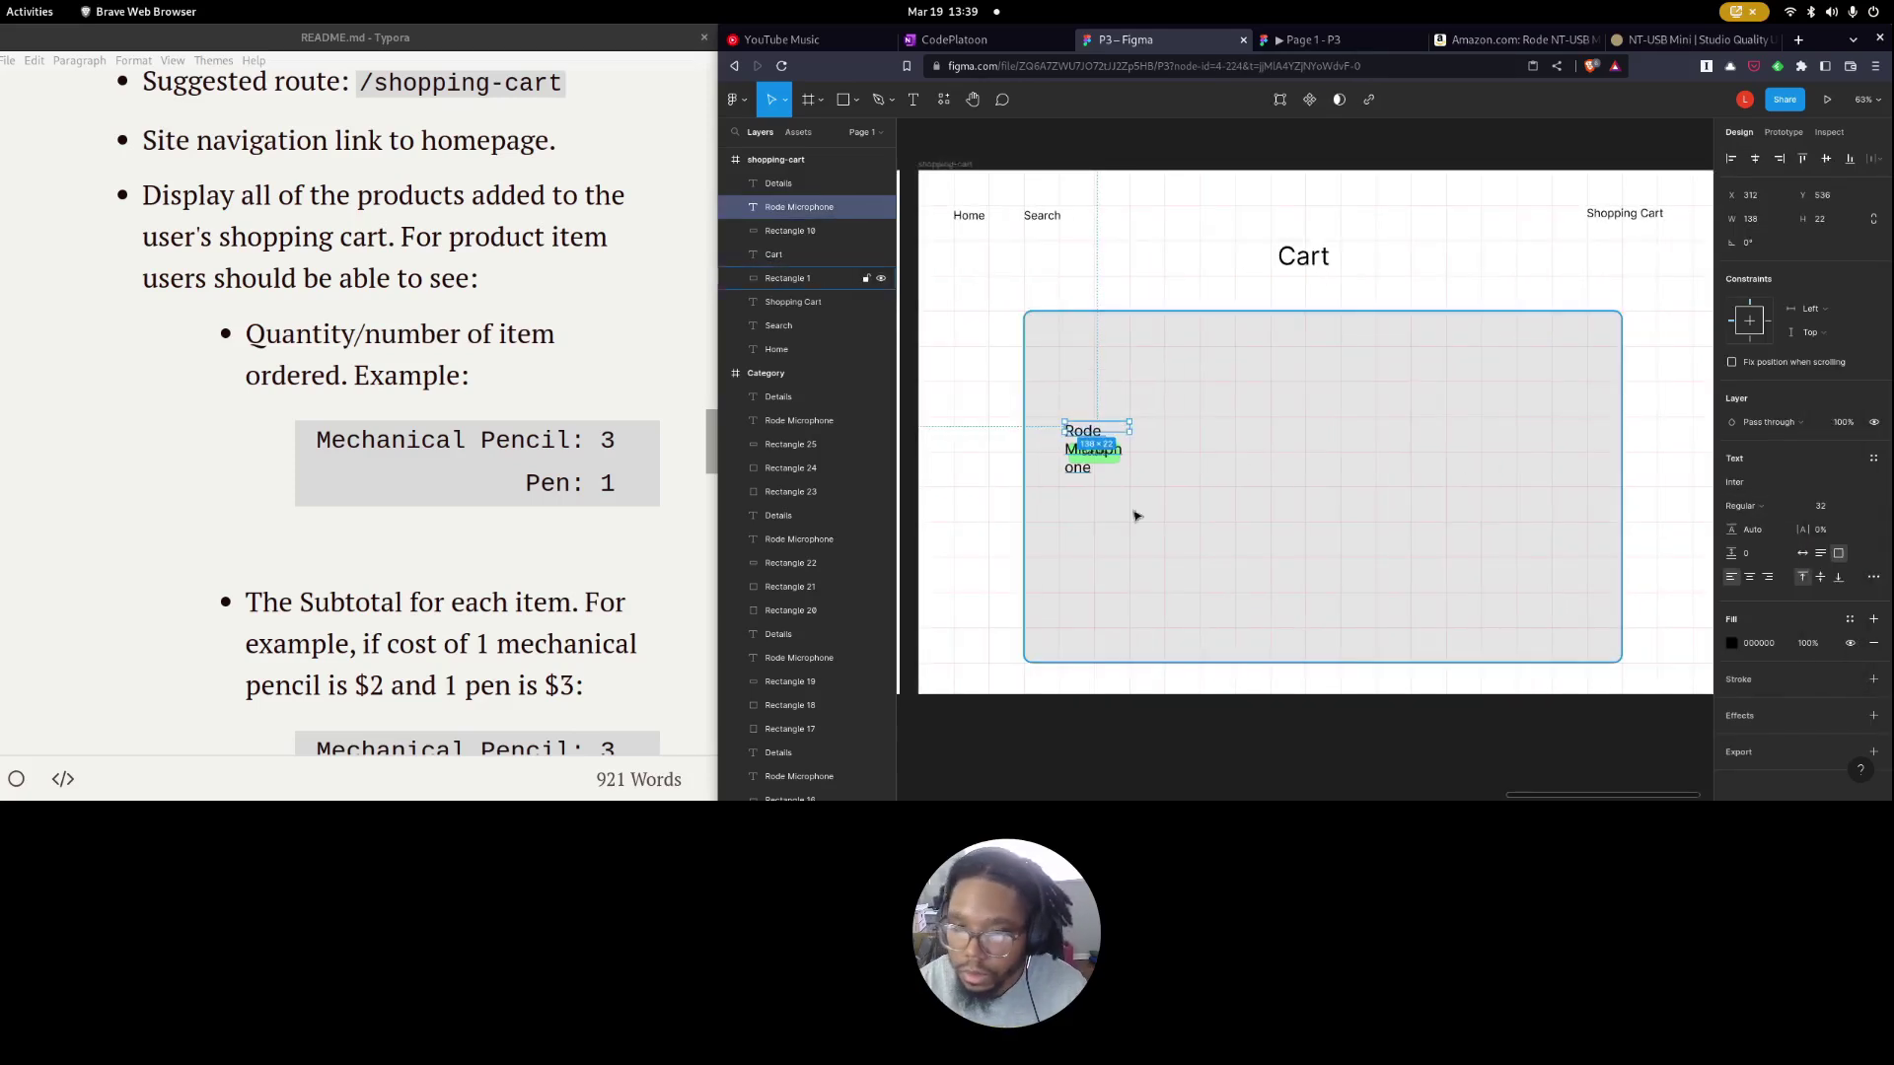
left_click_drag(1129, 432, 1188, 399)
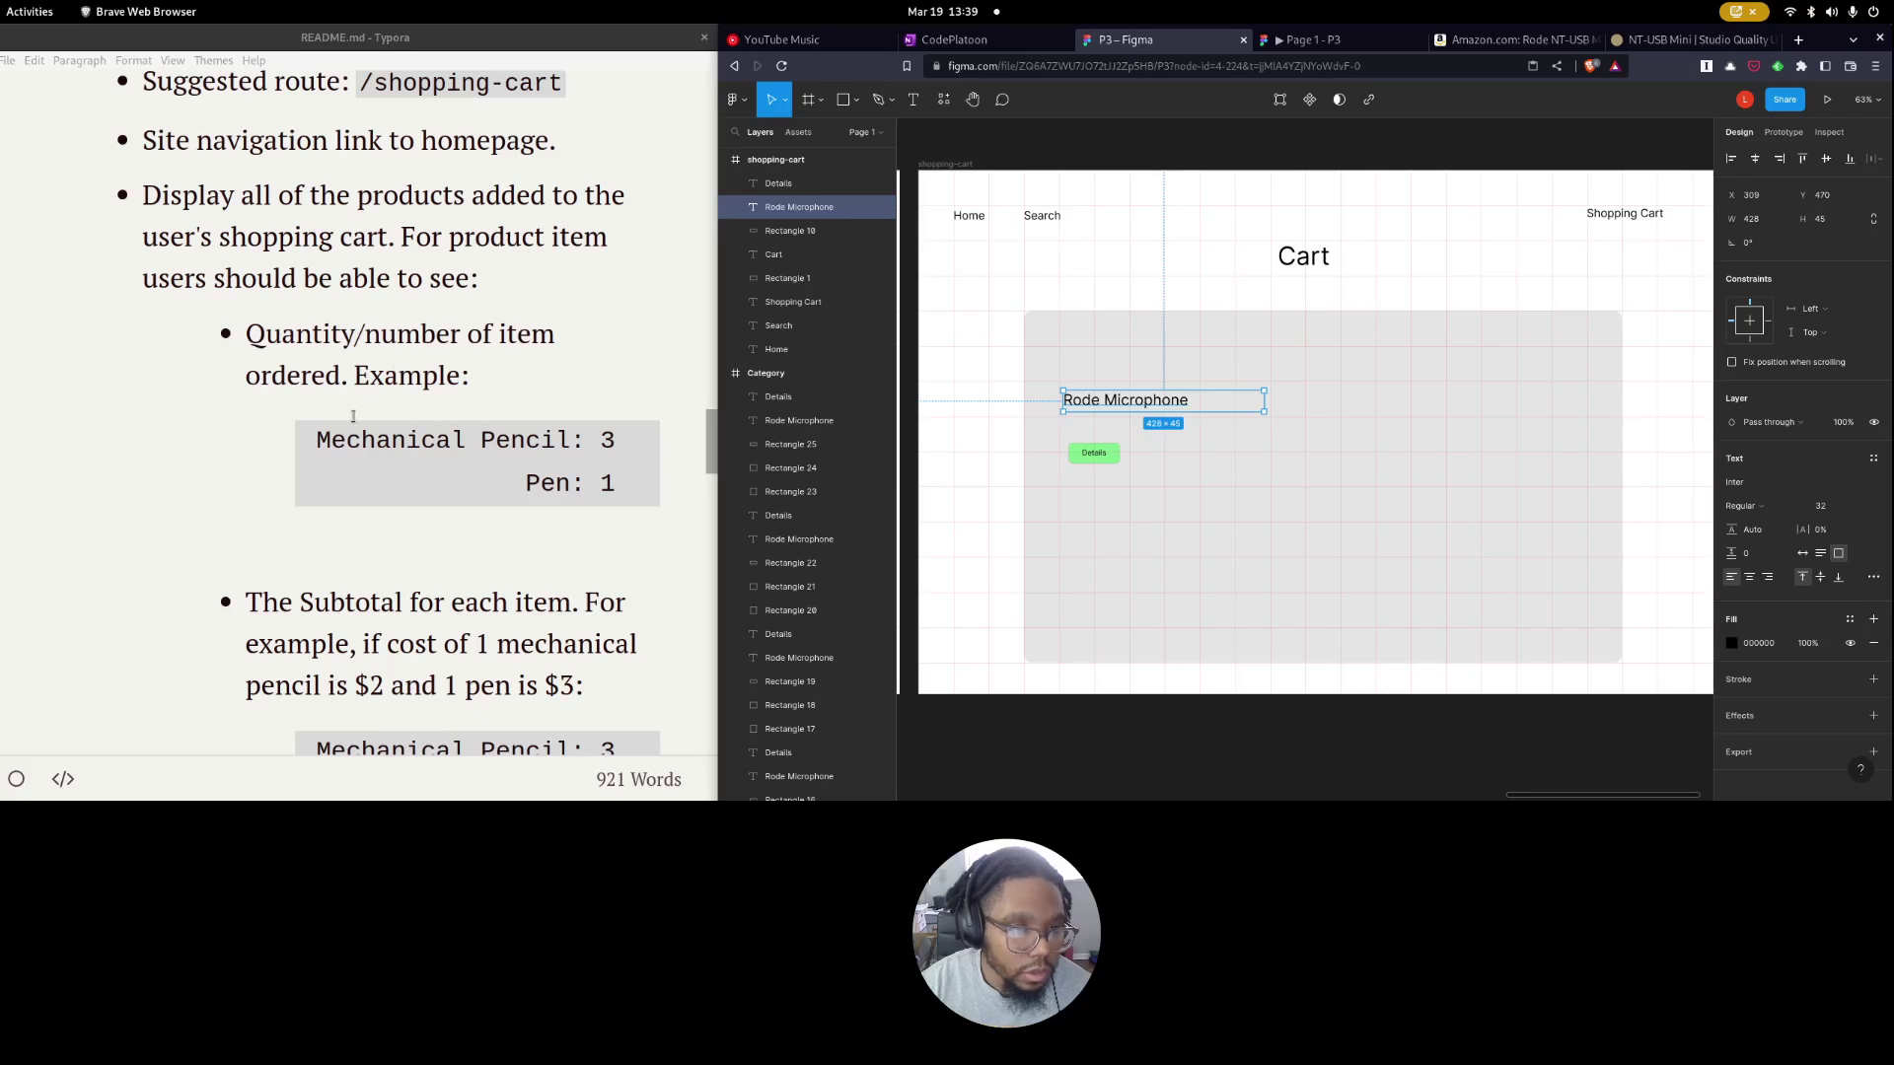
Delete the Details label and its green button rectangle from the cart panel.
left_click(1096, 456)
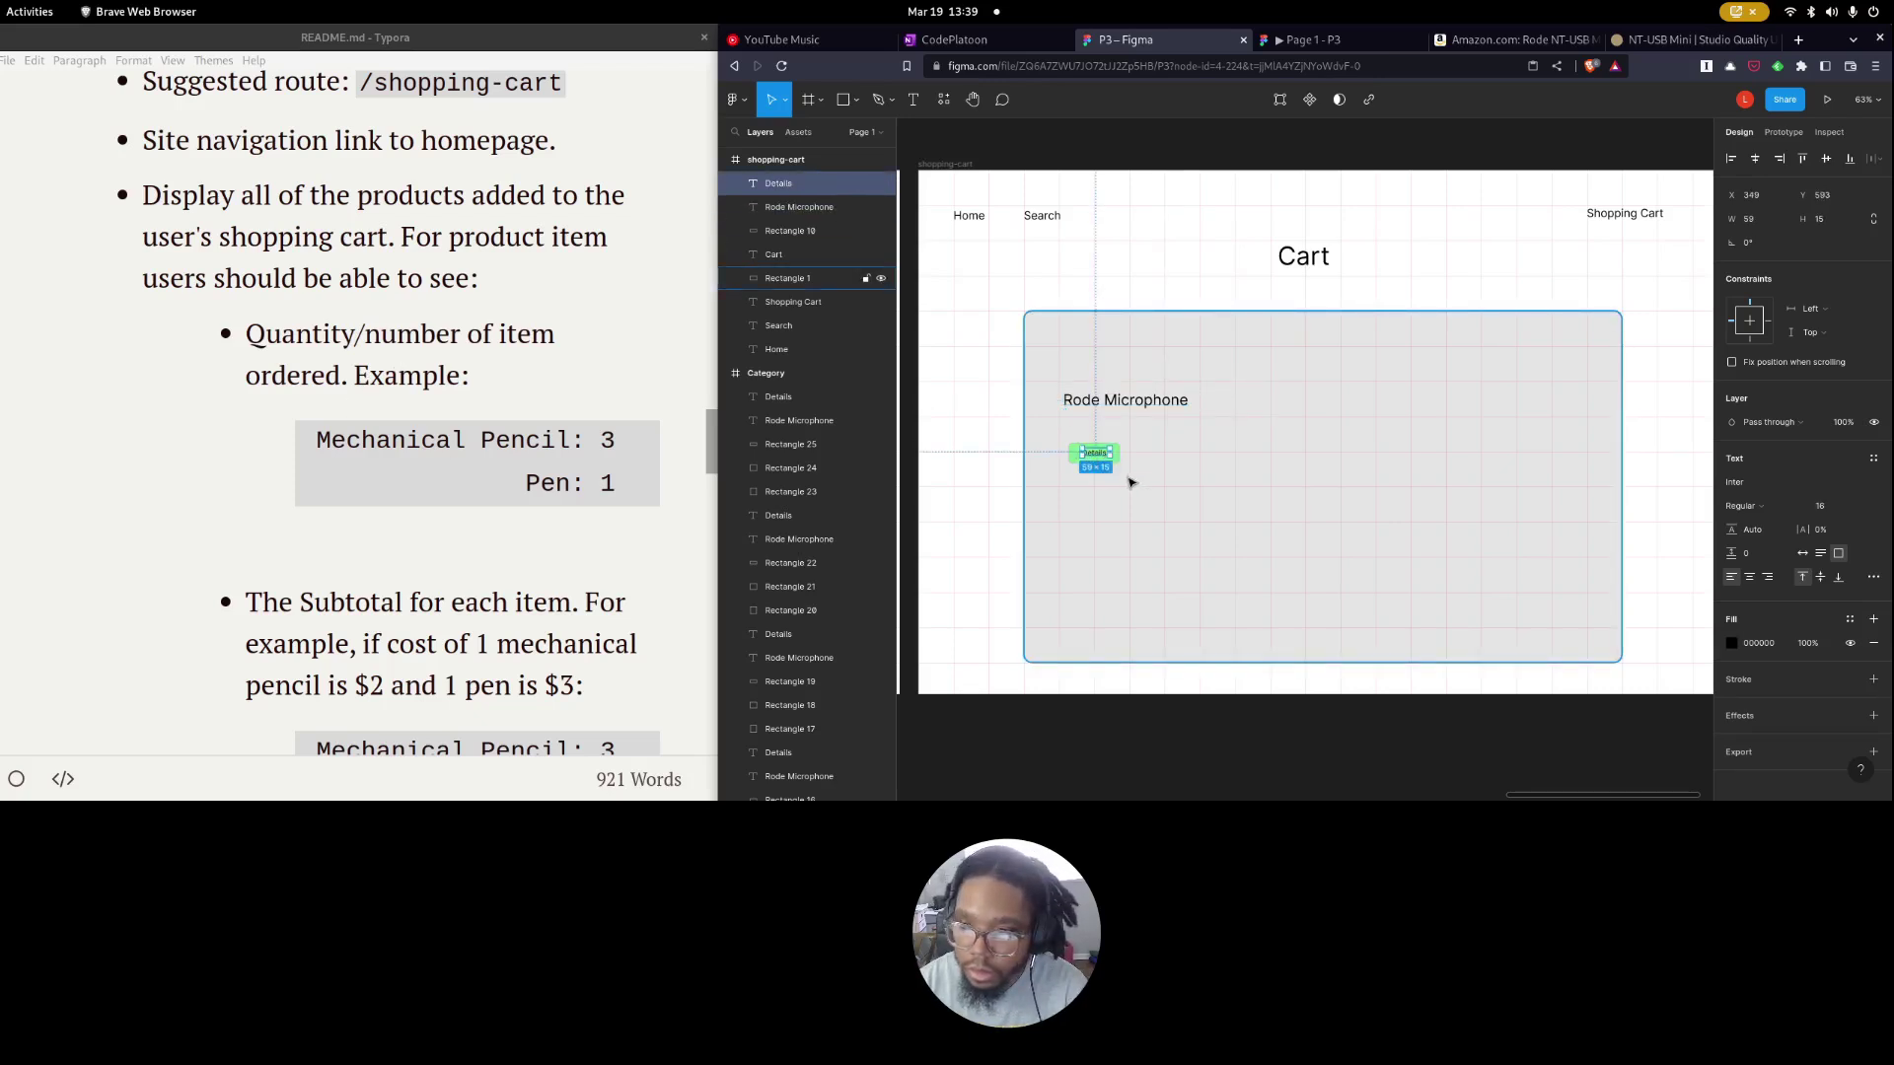
key("Delete")
left_click(1098, 461)
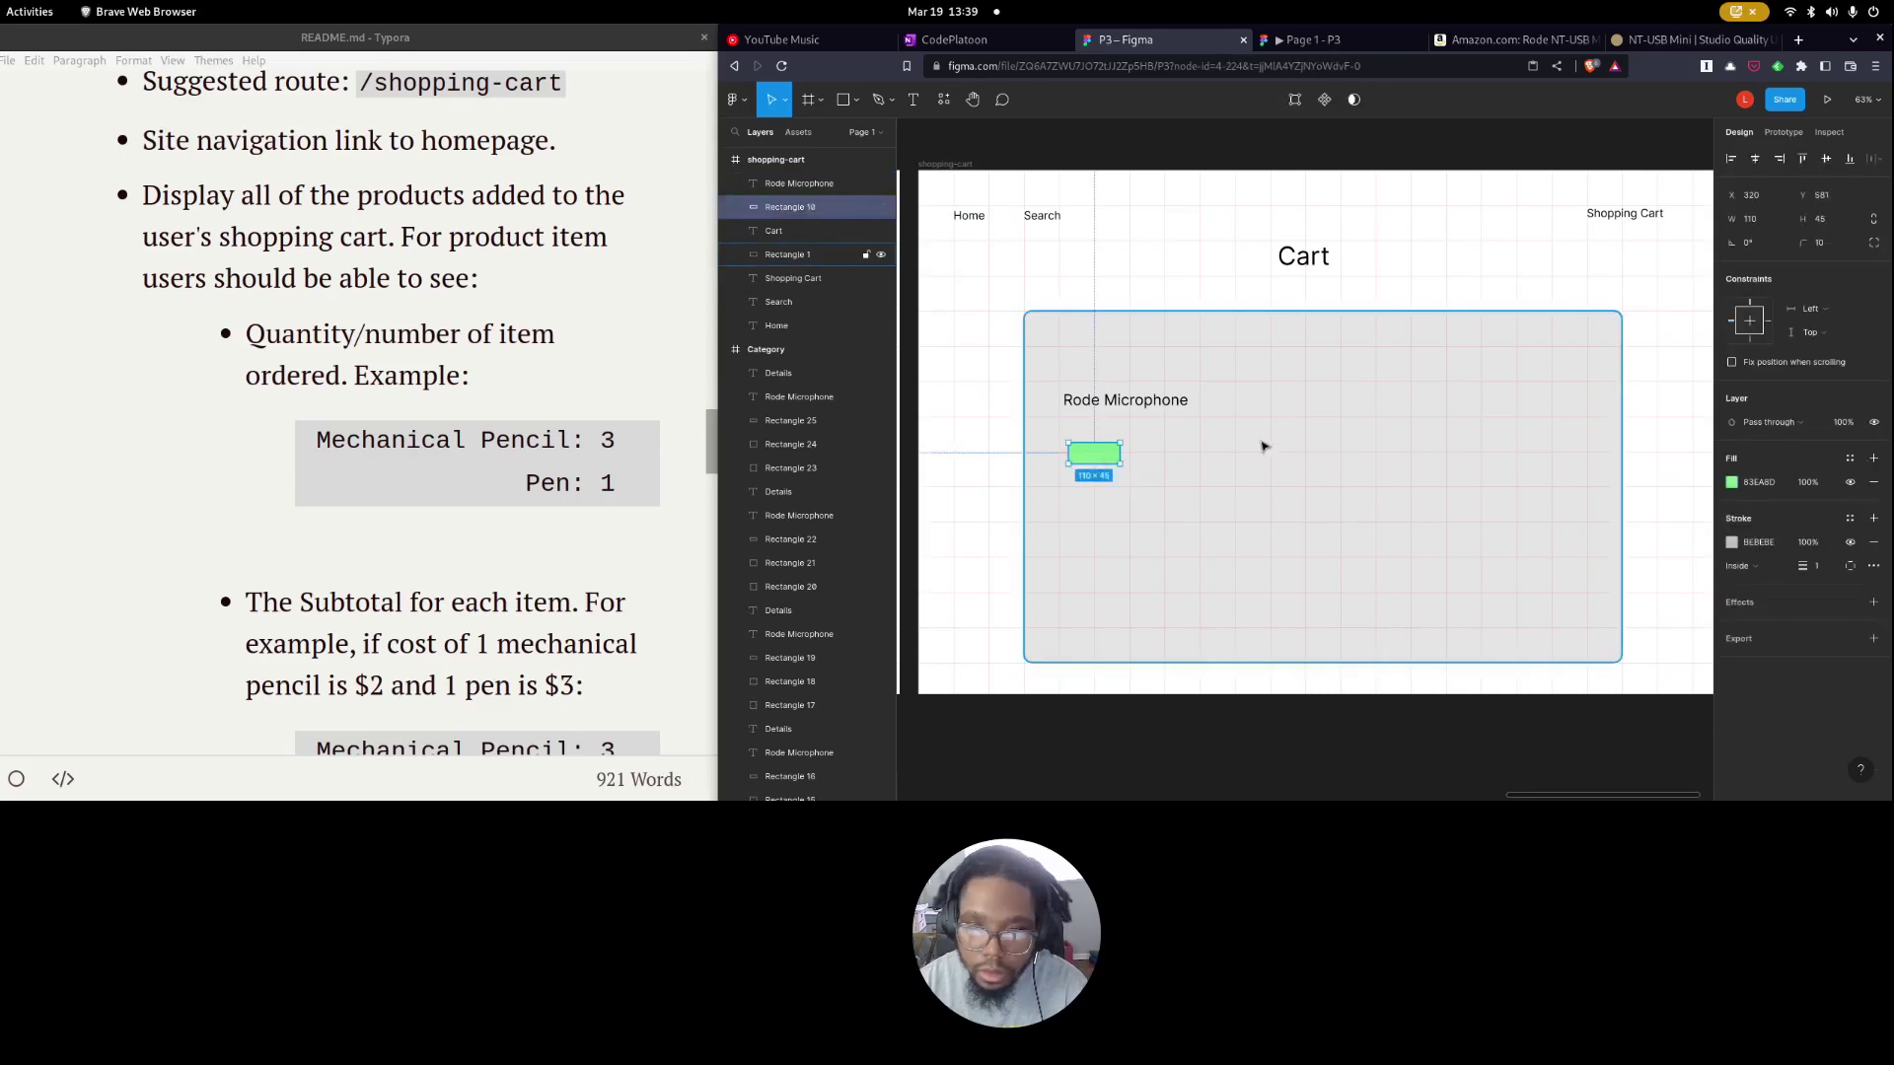
key("Delete")
Duplicate the Rode Microphone text beside the original as the quantity 2, with centred text in a box about 69 px wide.
left_click(1141, 409)
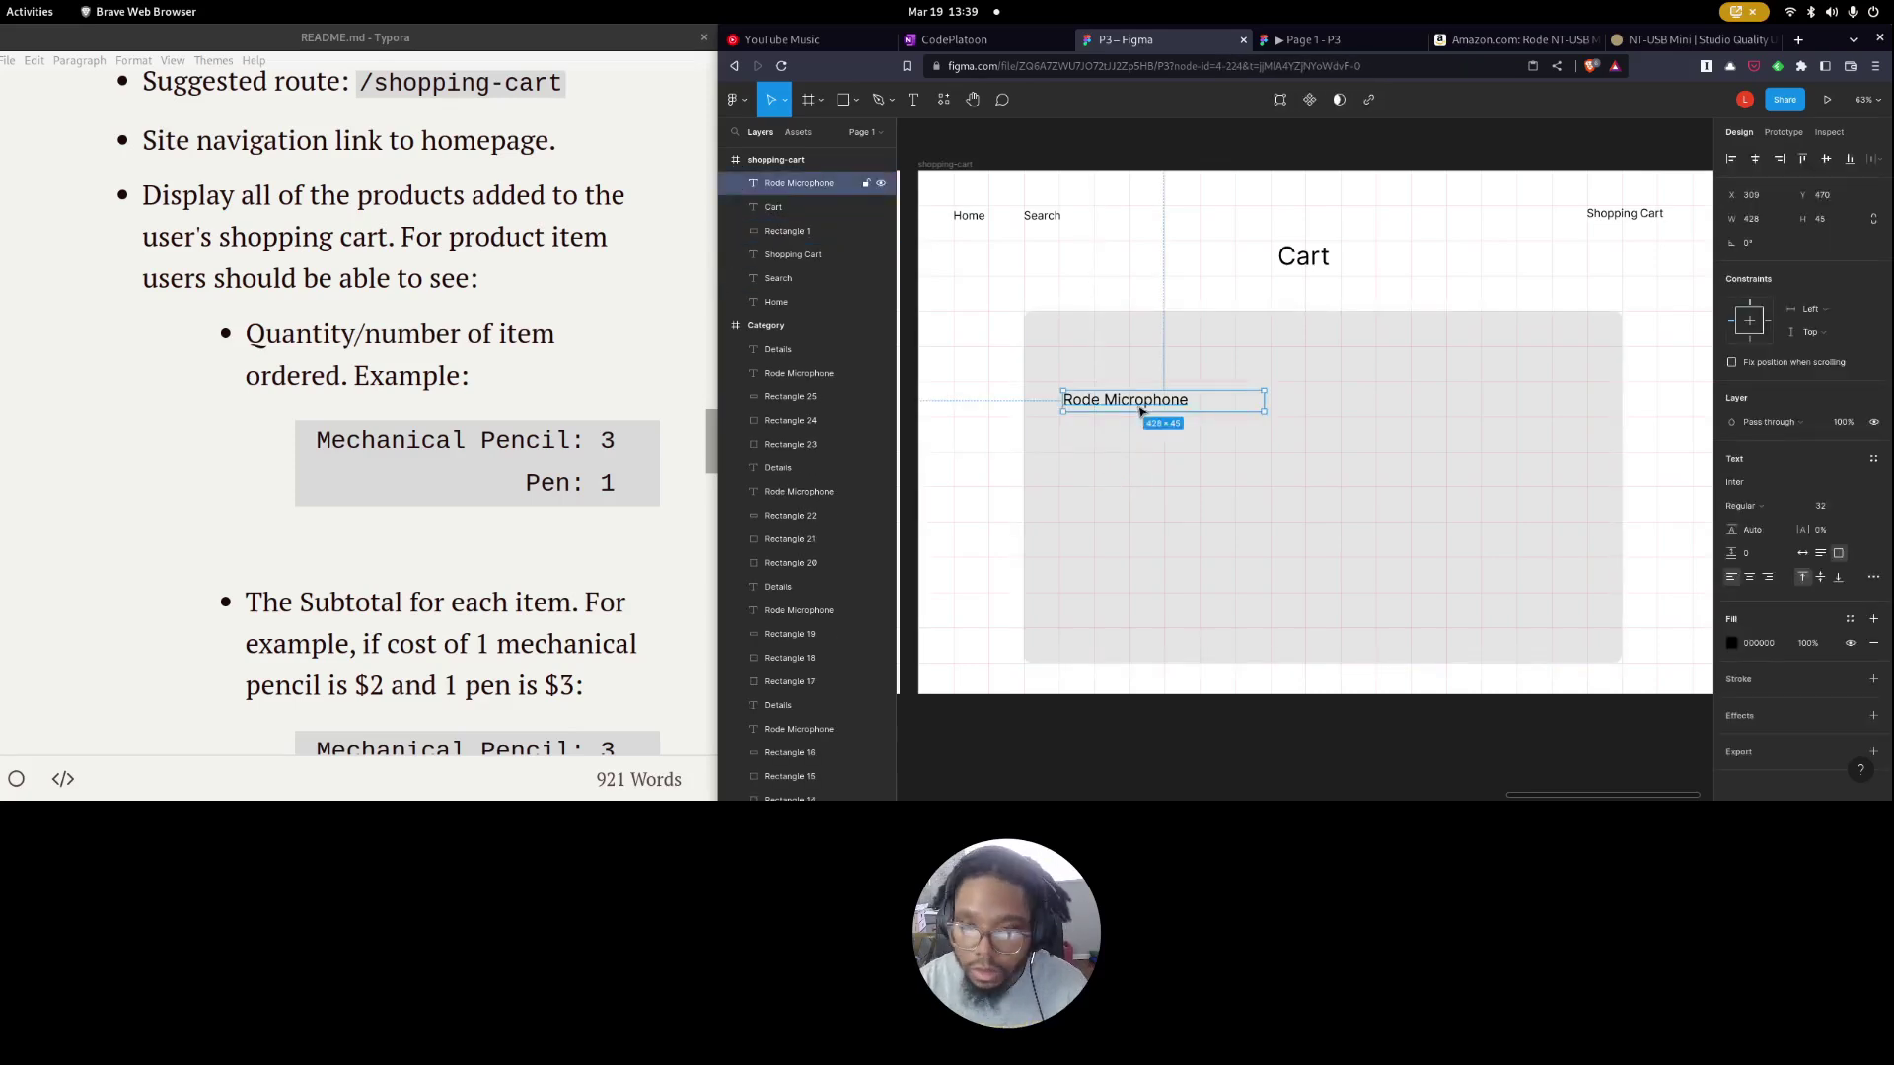
mouse_move(1264, 404)
left_mouse_down()
mouse_move(1198, 409)
mouse_move(1286, 405)
left_mouse_up()
key("ctrl+z")
double_click(1259, 400)
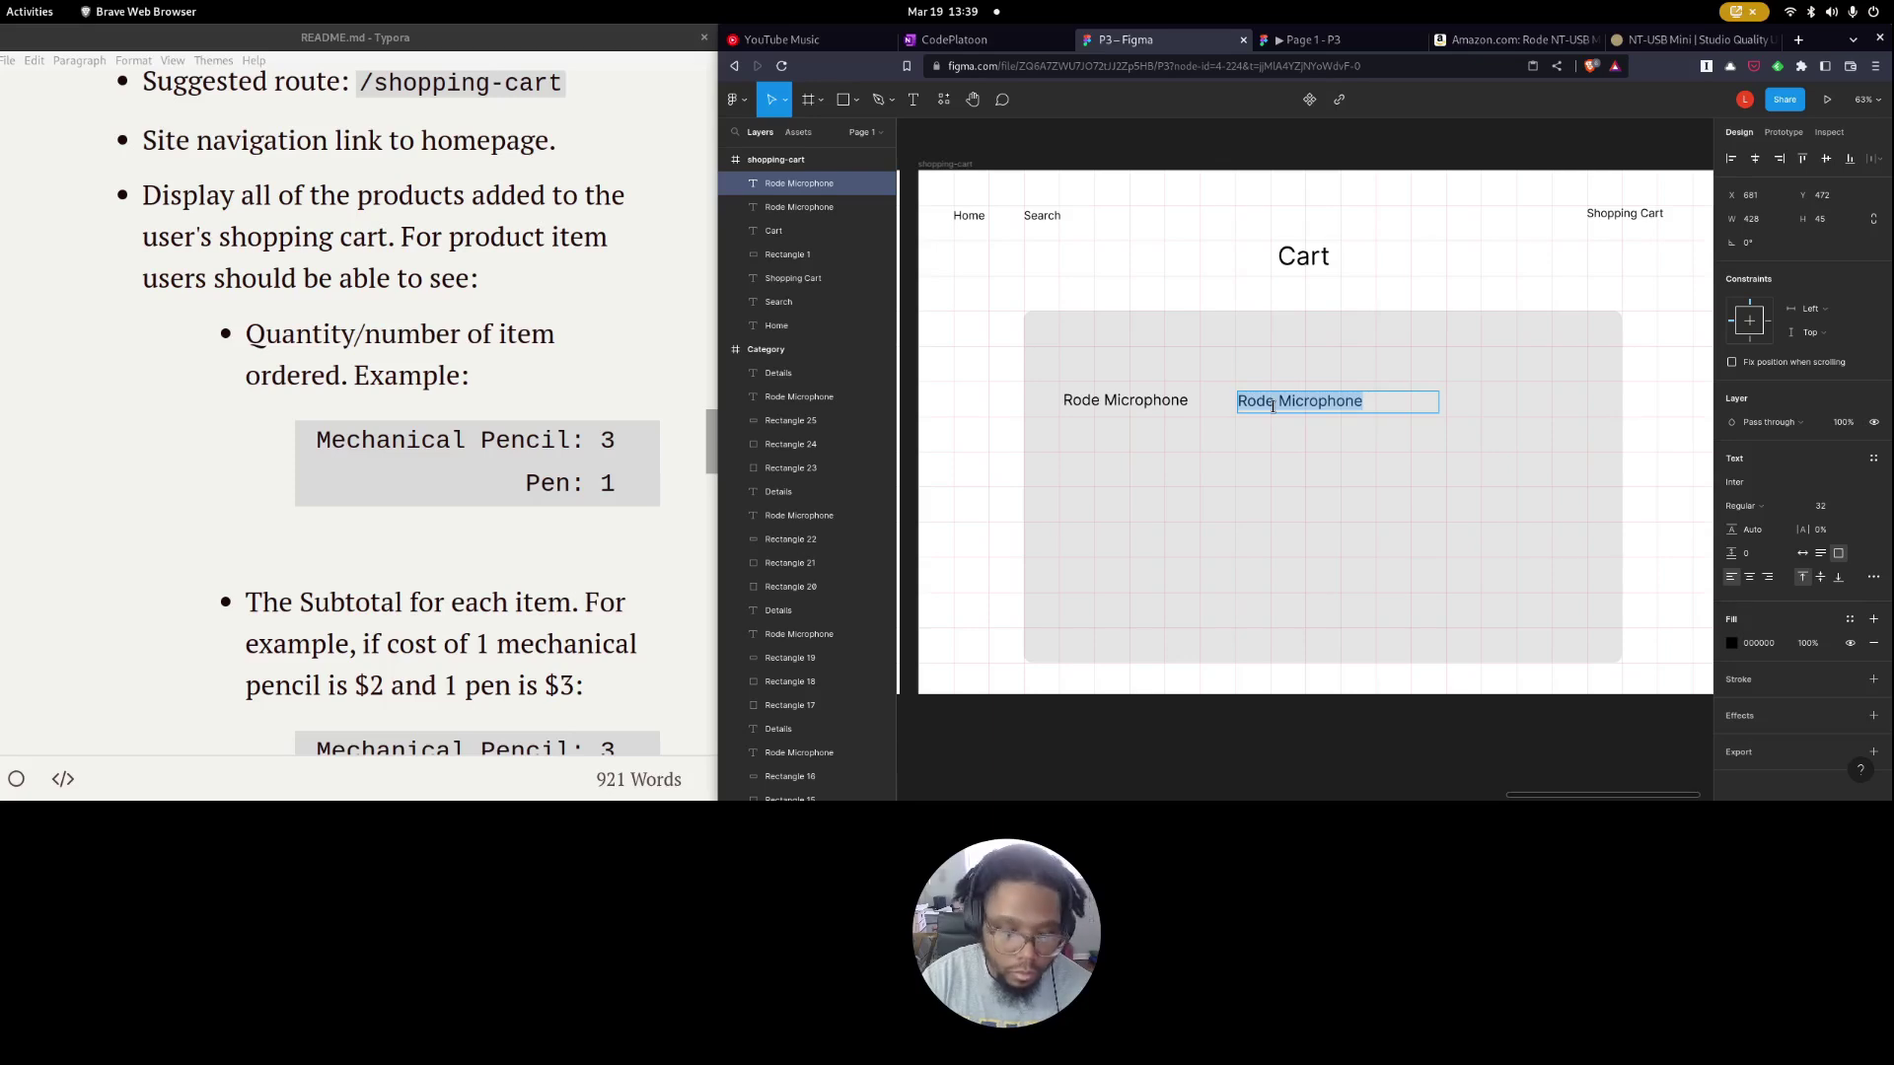
key("BackSpace")
key("Escape")
left_click_drag(1438, 401, 1270, 402)
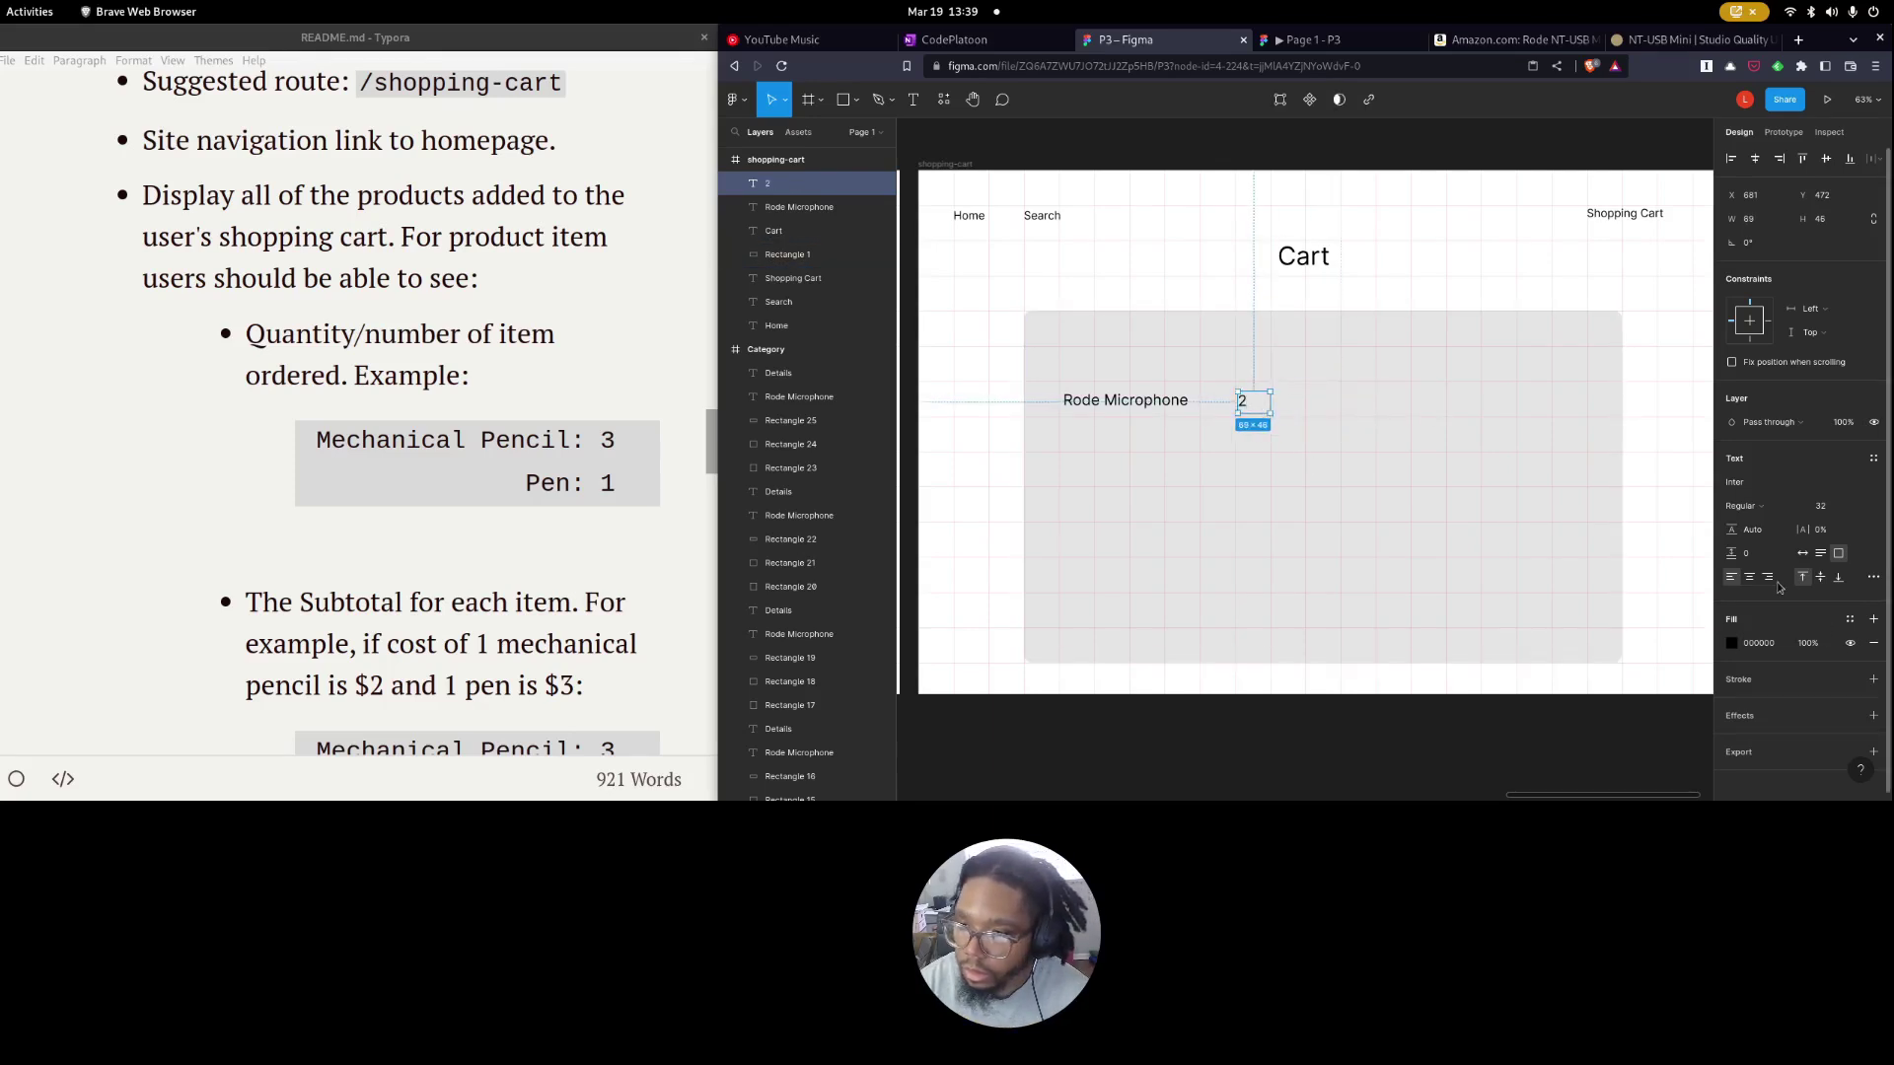
left_click(1273, 541)
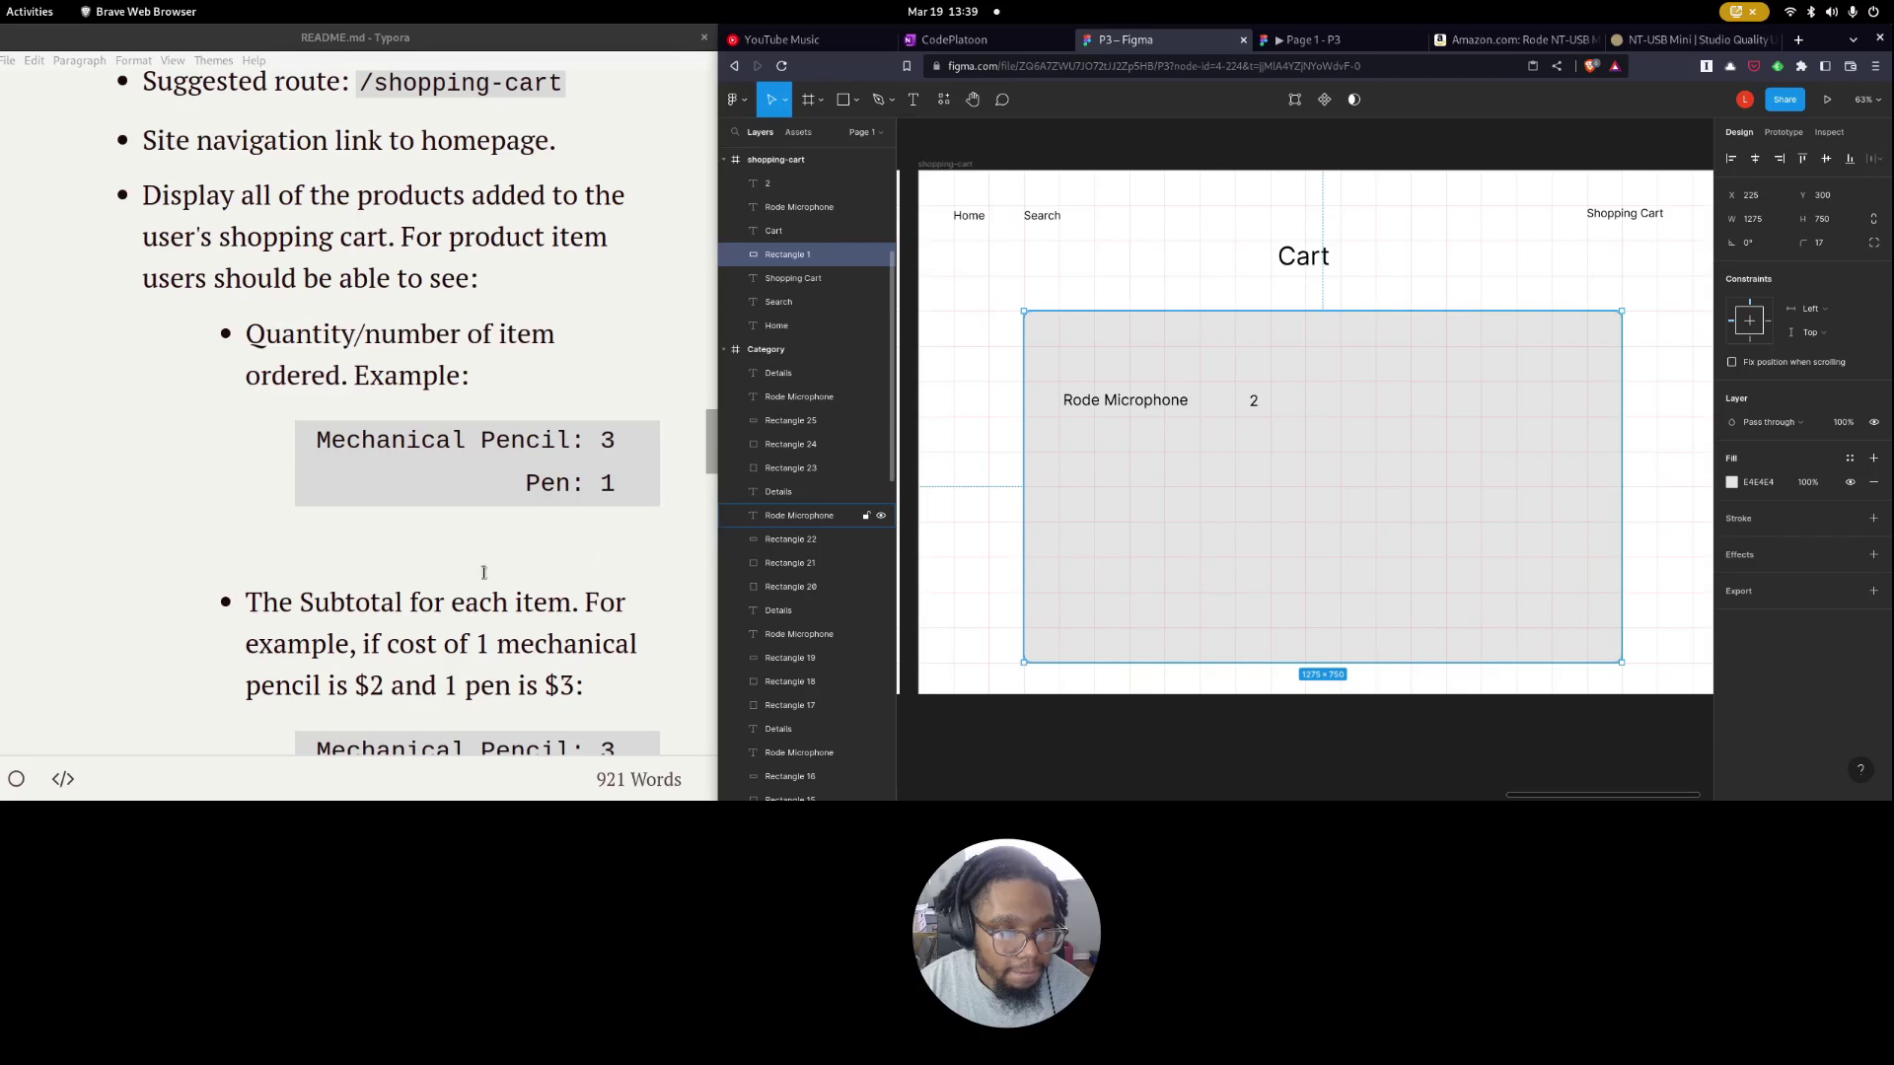
Duplicate the Rode Microphone name and quantity as a second cart row below, and rename its product Mechanical Pencil.
left_click(1124, 400)
left_click(1254, 400, "shift")
left_click_drag(1226, 412, 1179, 476)
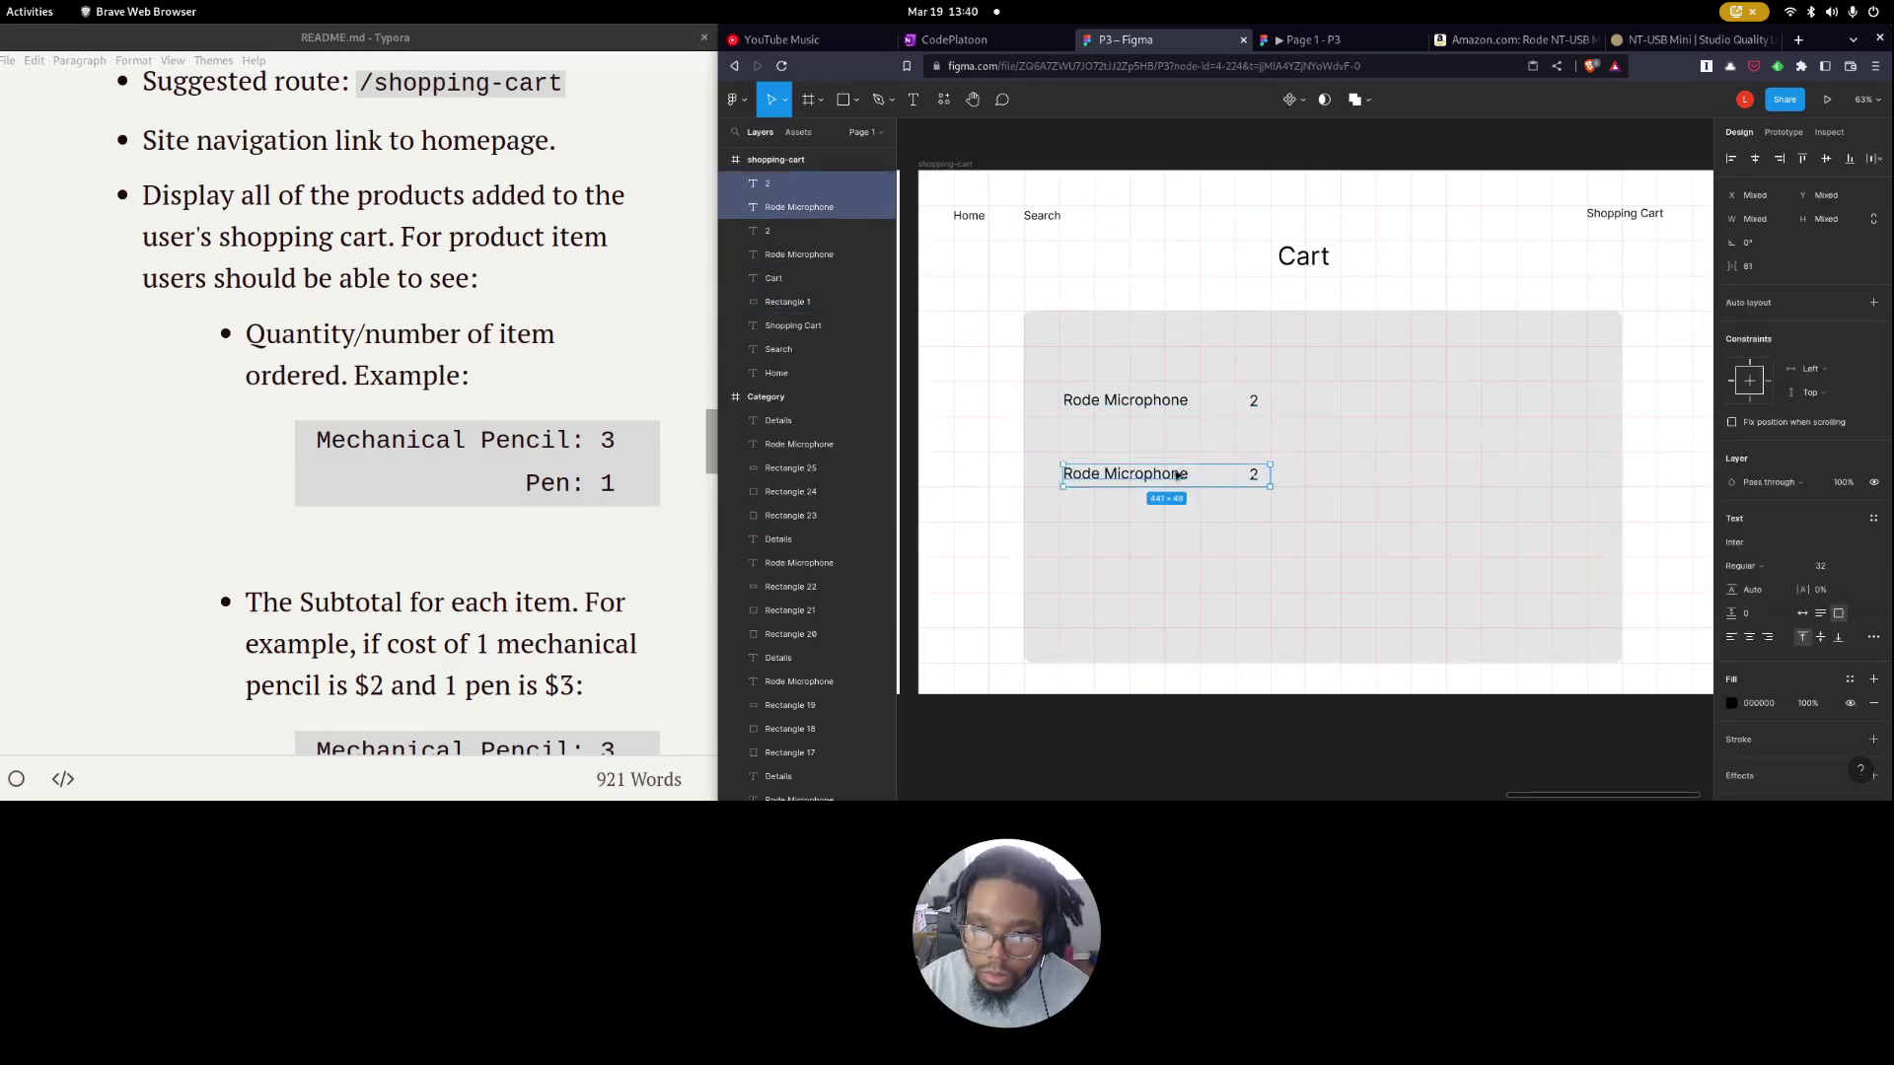
left_click(1165, 475)
type("M")
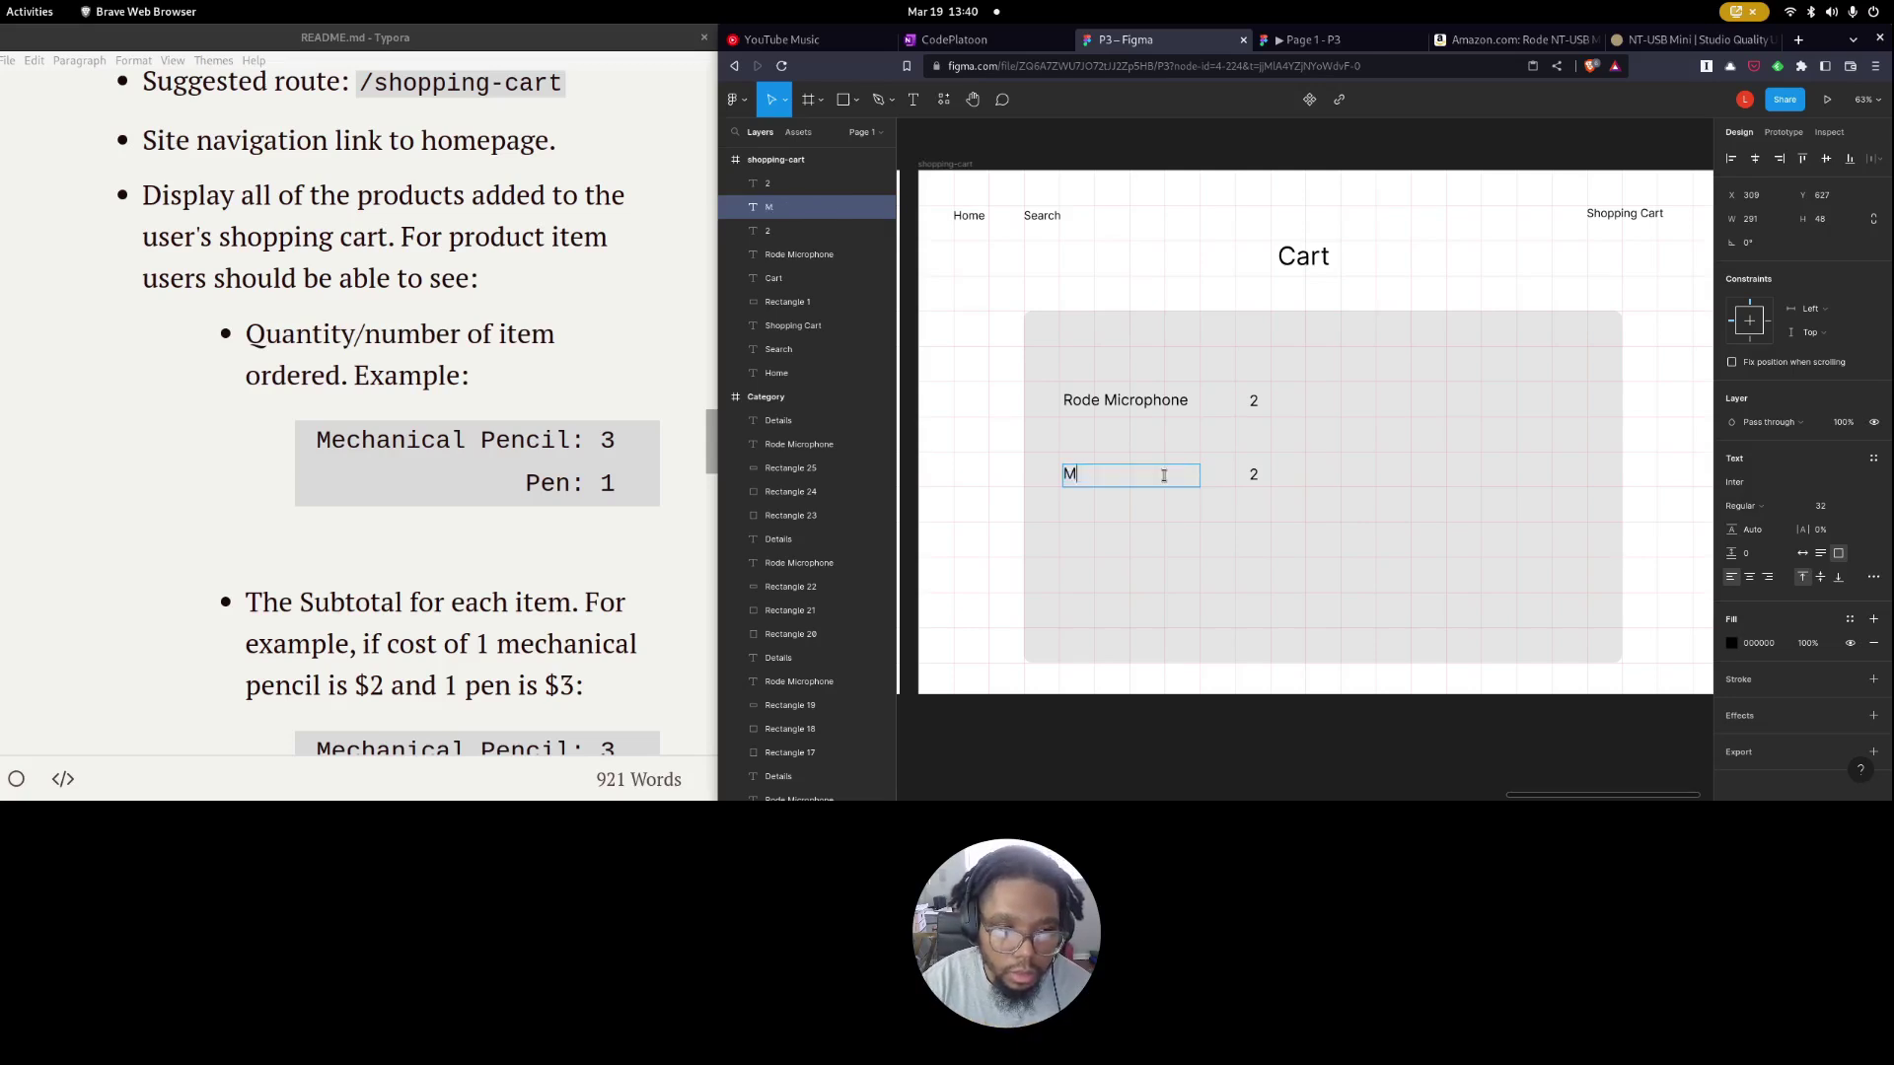
type("echanical Pencil")
Move both quantities farther from the product names, aligned at X 750, and set the Mechanical Pencil's quantity to 6.
left_click(1256, 477)
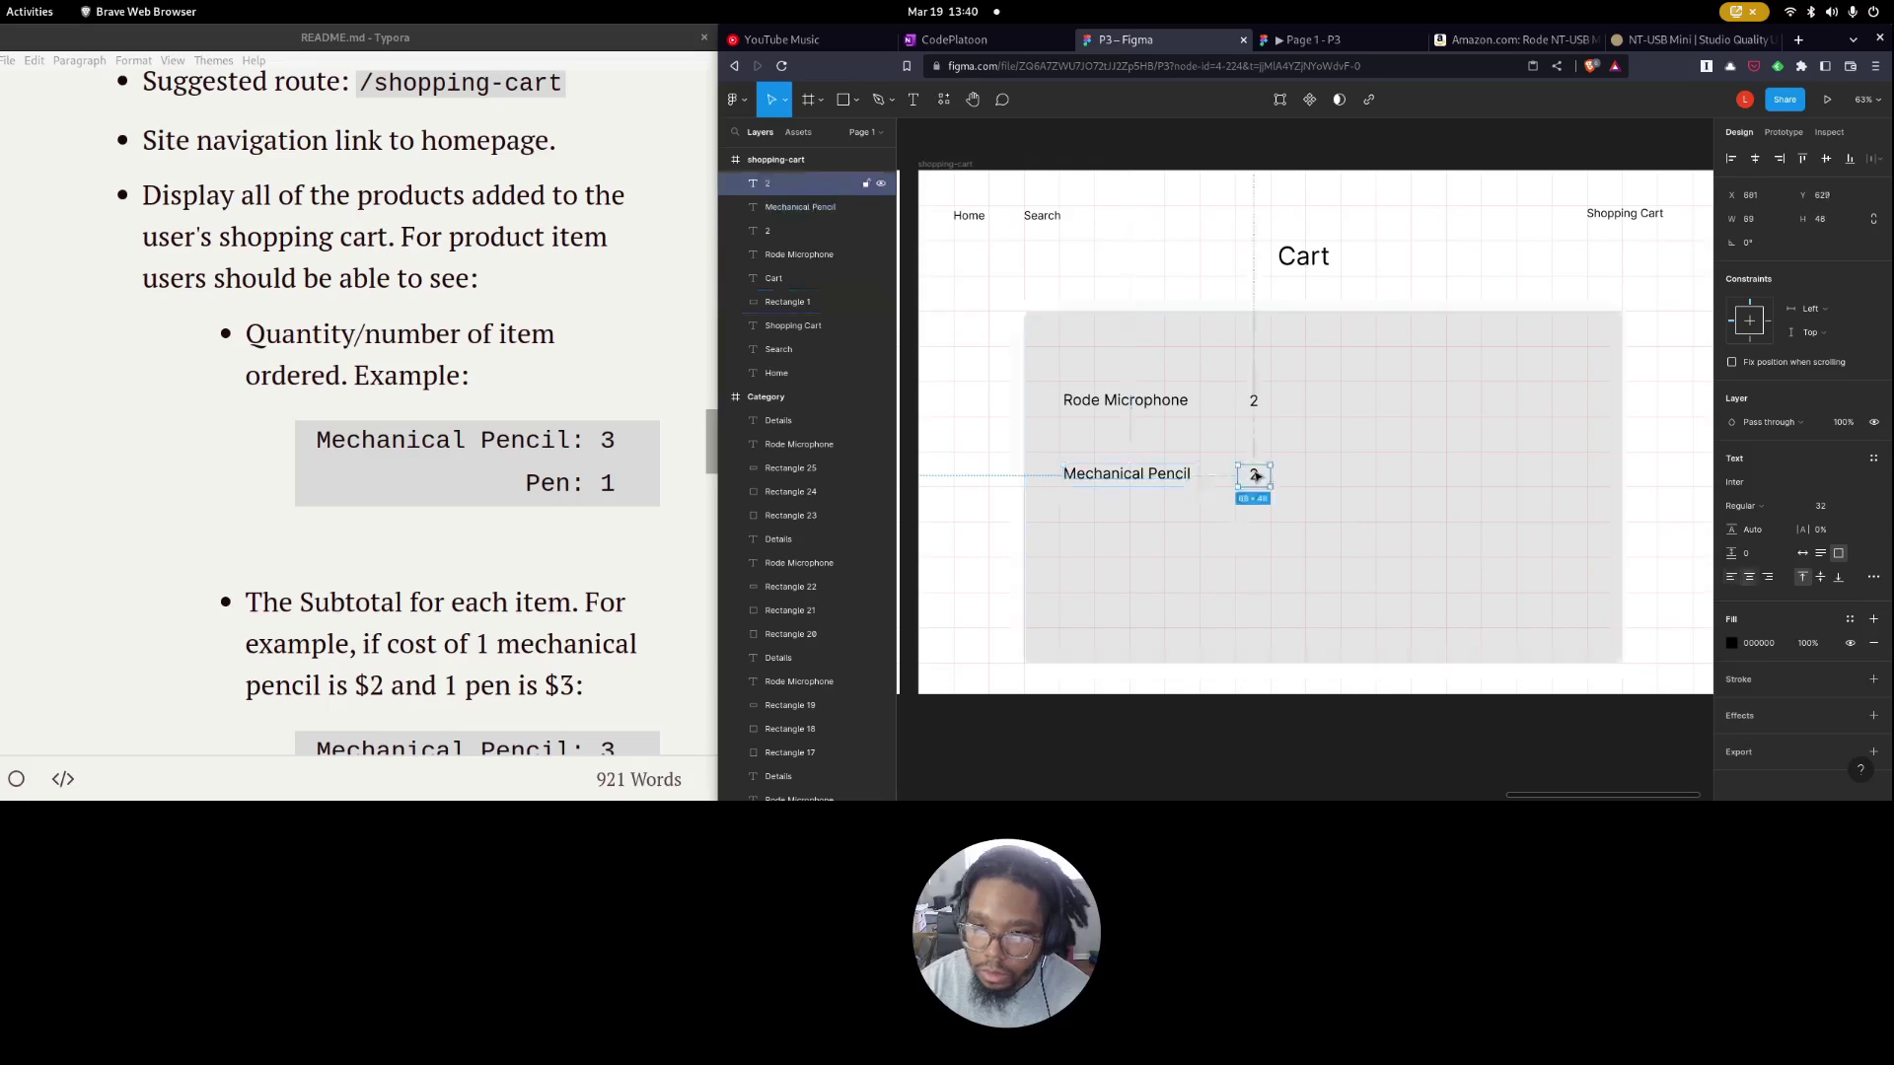
left_click_drag(1258, 483, 1295, 480)
left_click_drag(1256, 398, 1295, 405)
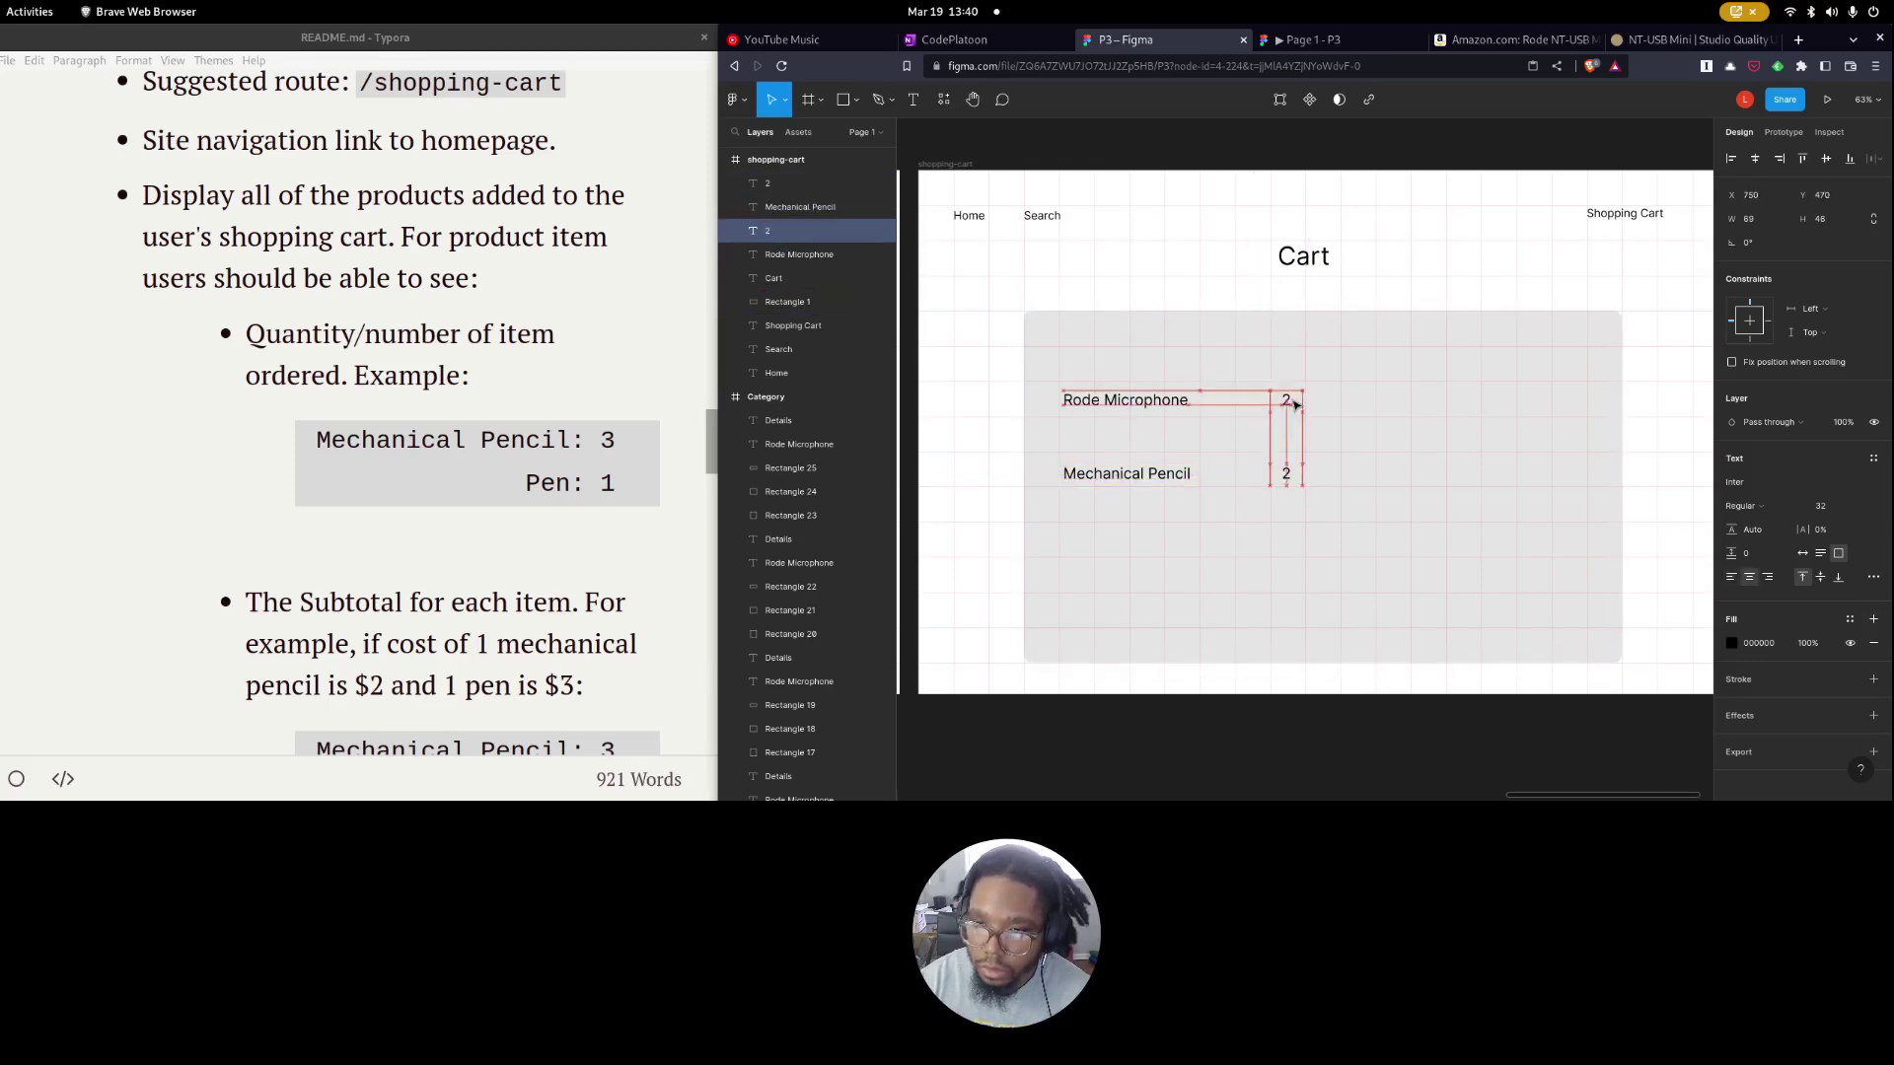
left_click(1287, 479)
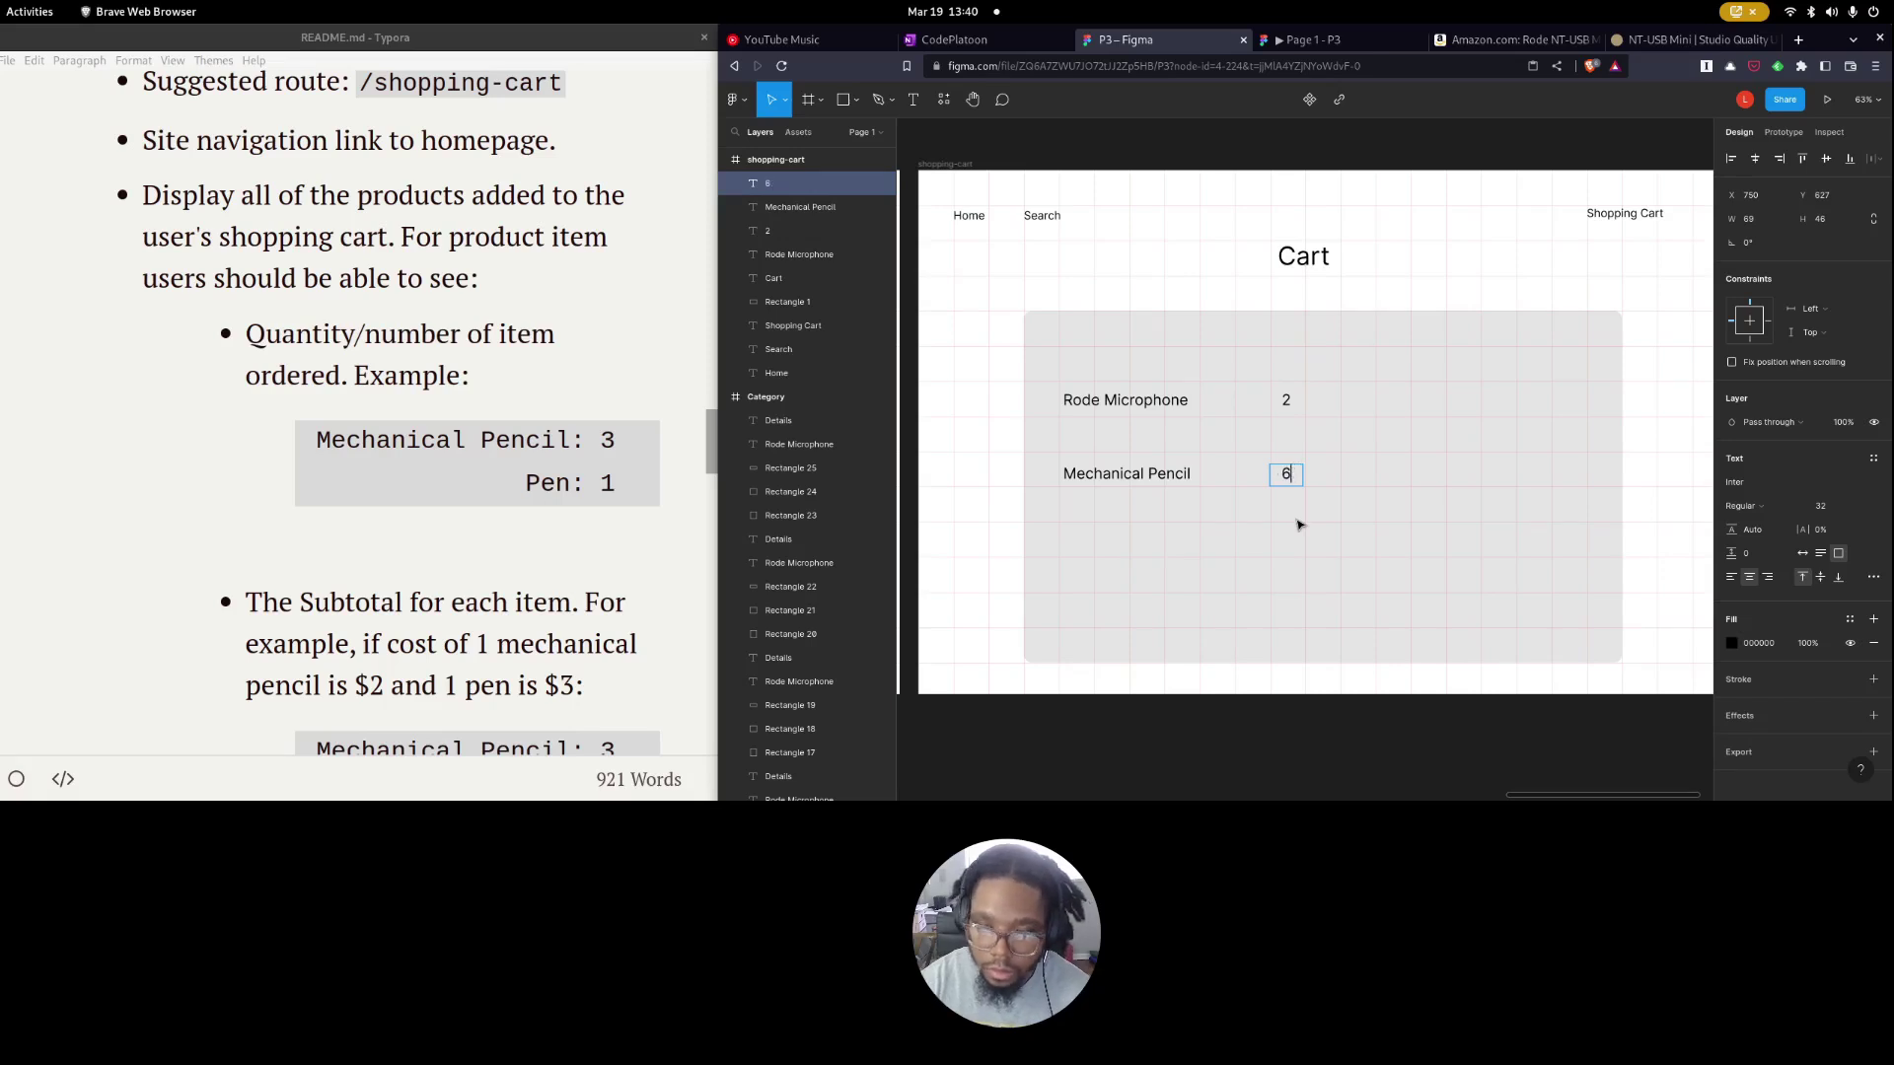
left_click(1194, 542)
Duplicate both quantities as a subtotal column farther across the cart panel, at about X 1206.
scroll(453, 530, "down", 5)
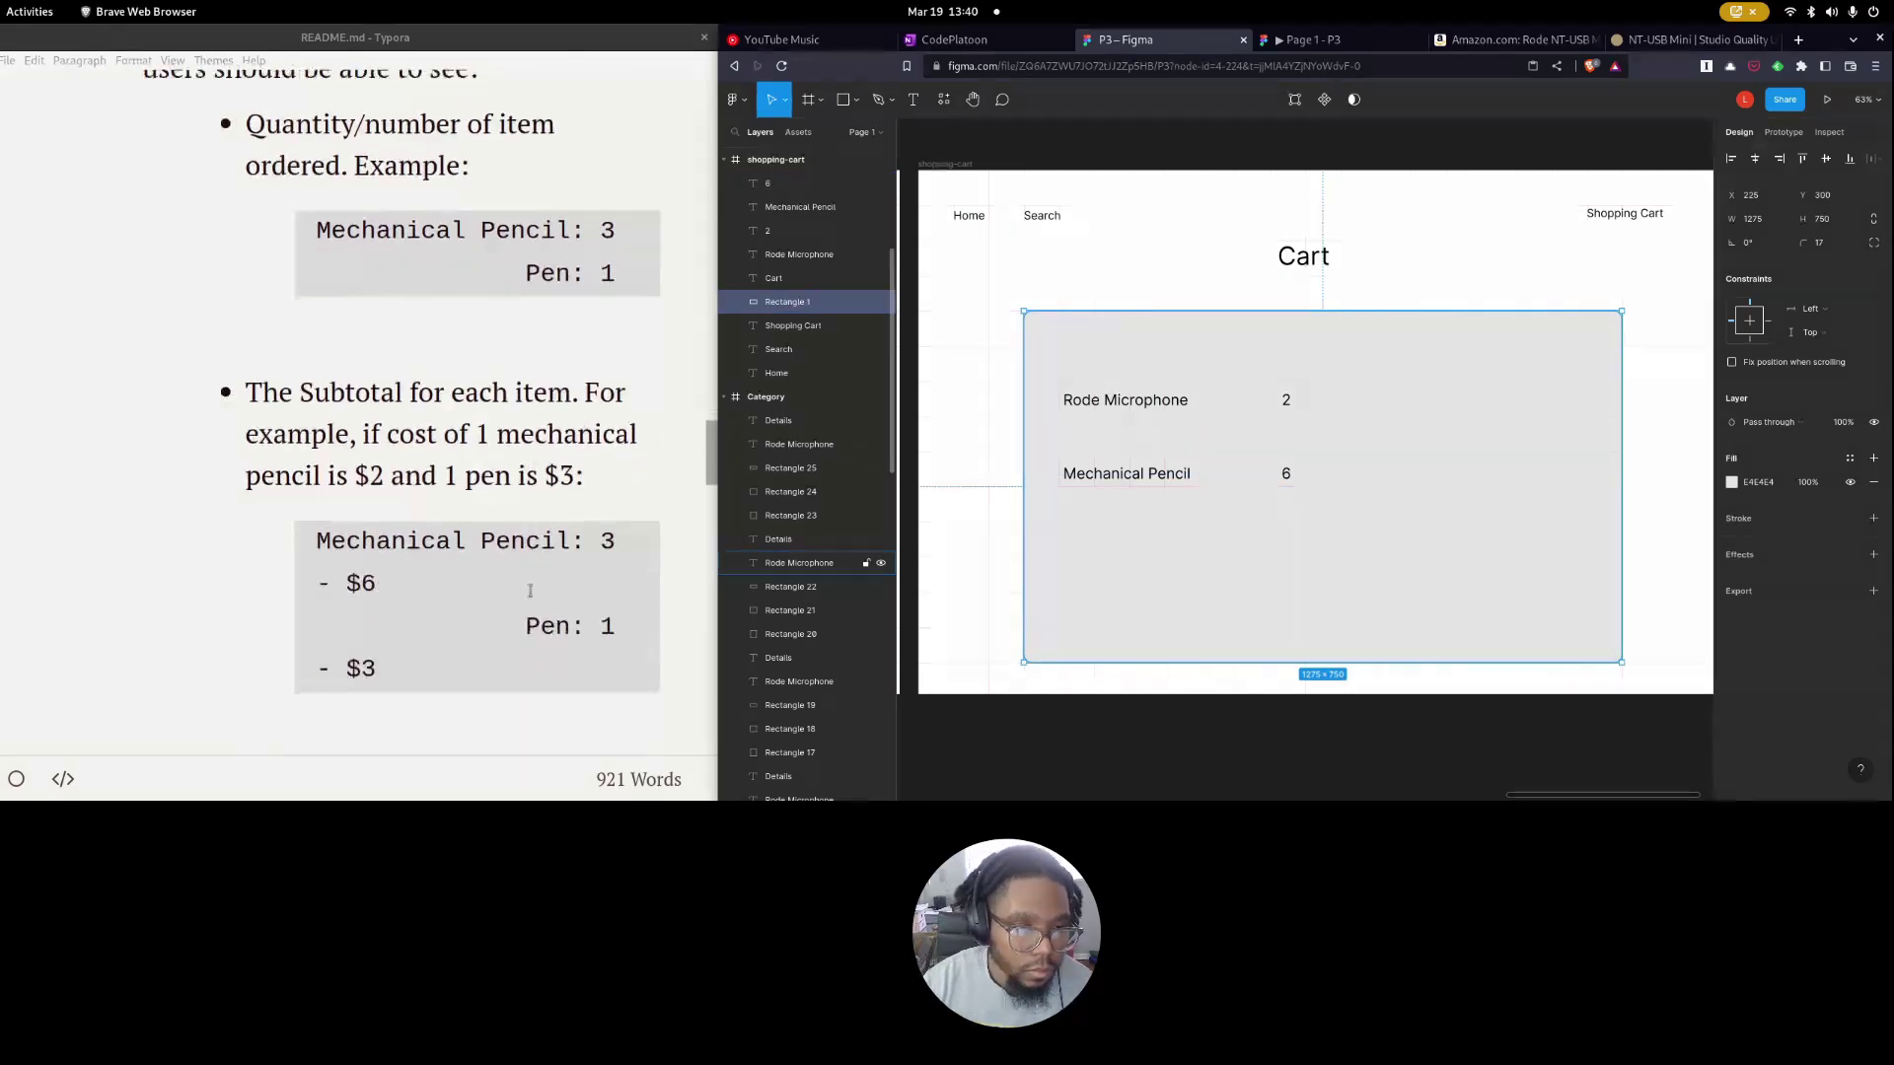
left_click(1285, 477)
left_click(1286, 399, "shift")
left_click_drag(1285, 405, 1500, 412)
Set the Rode Microphone's subtotal to $201.42 and widen its text box to about 144 px so it fits on one line.
left_click(1499, 400)
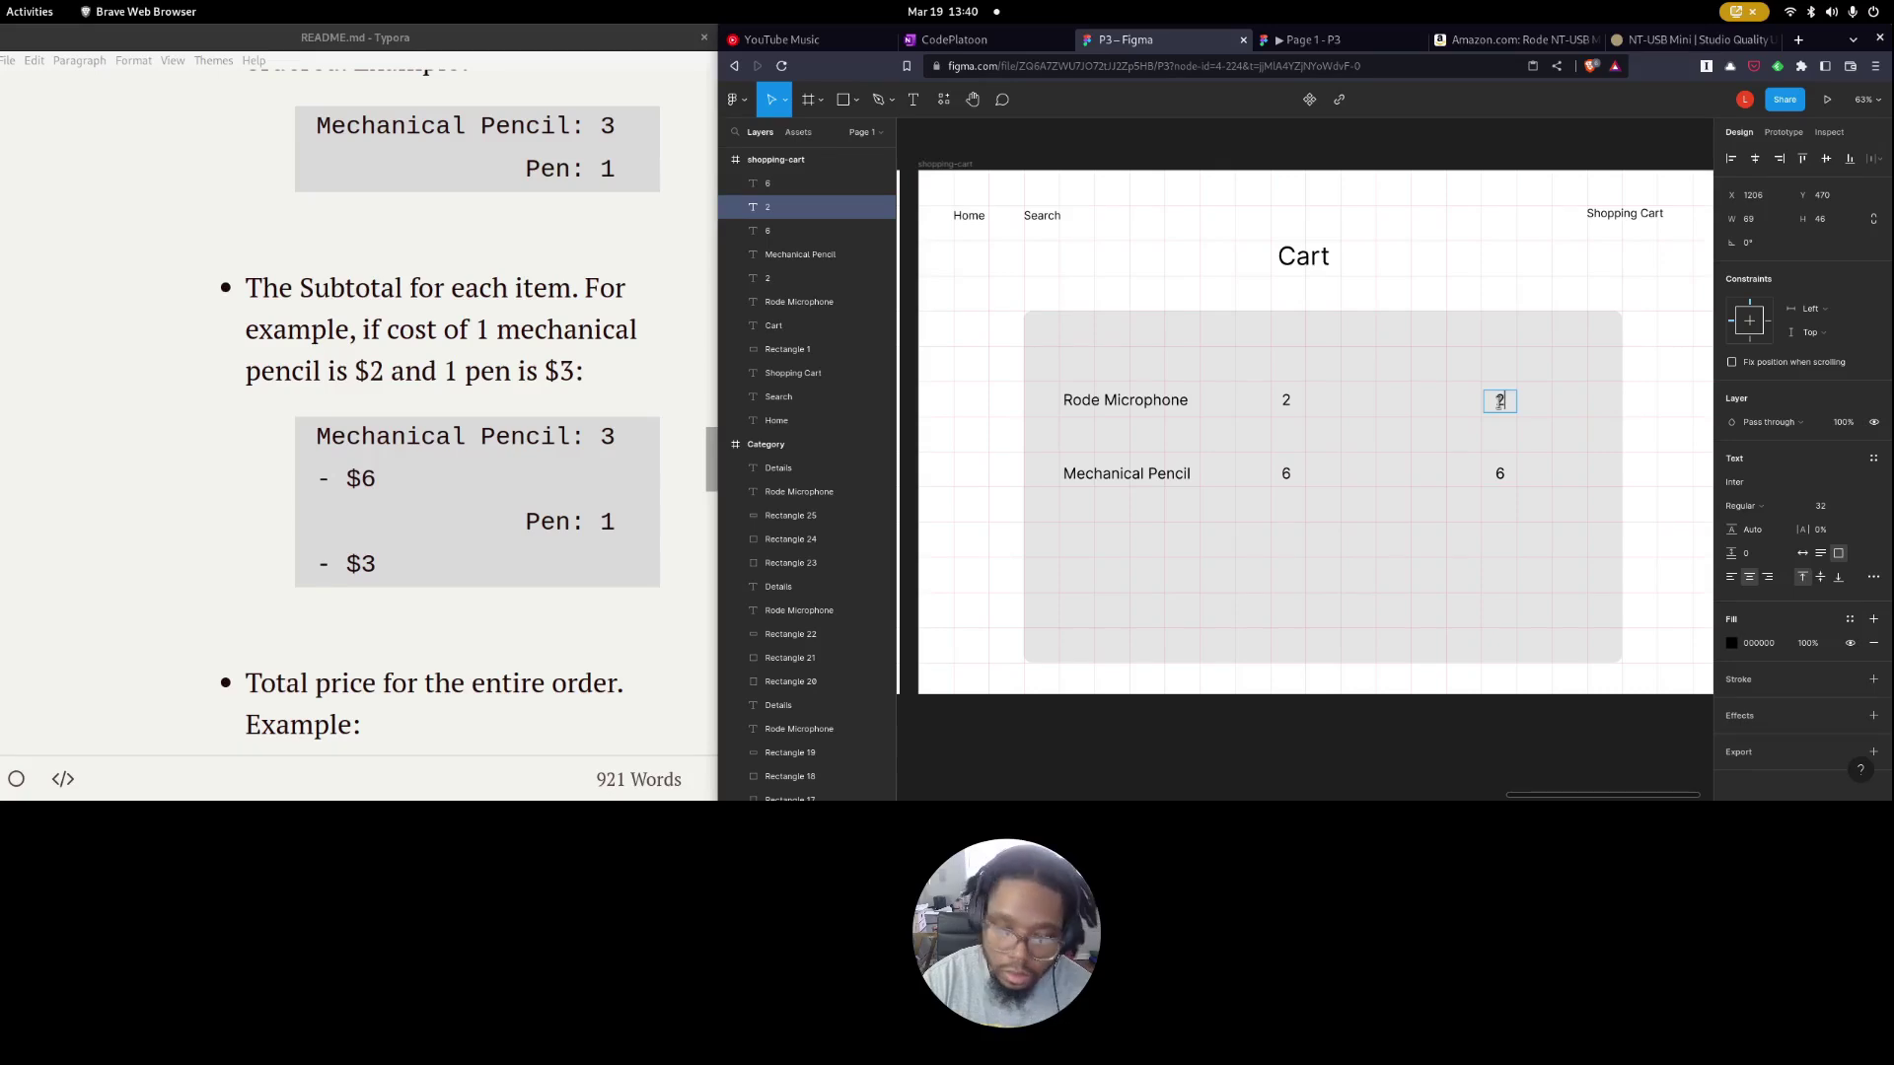
type("201.42")
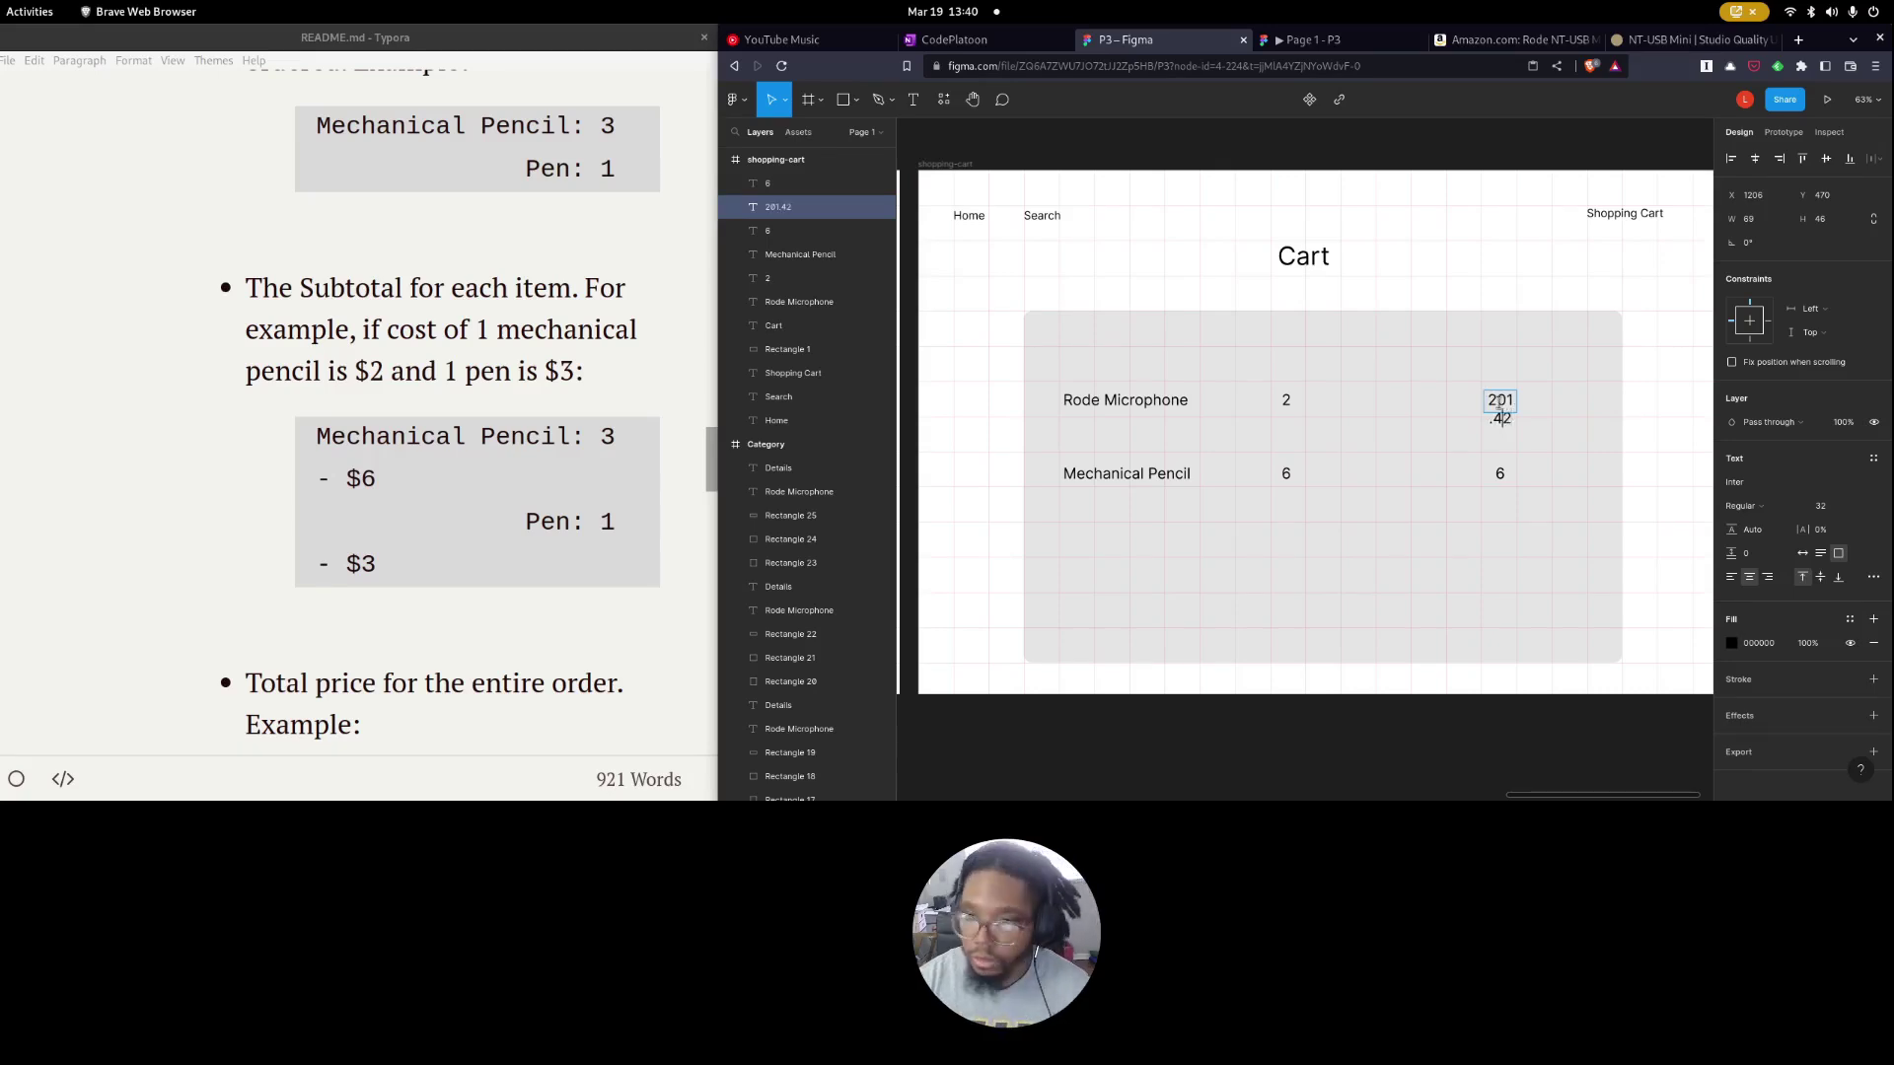
type("$")
key("Escape")
left_click_drag(1516, 399, 1551, 399)
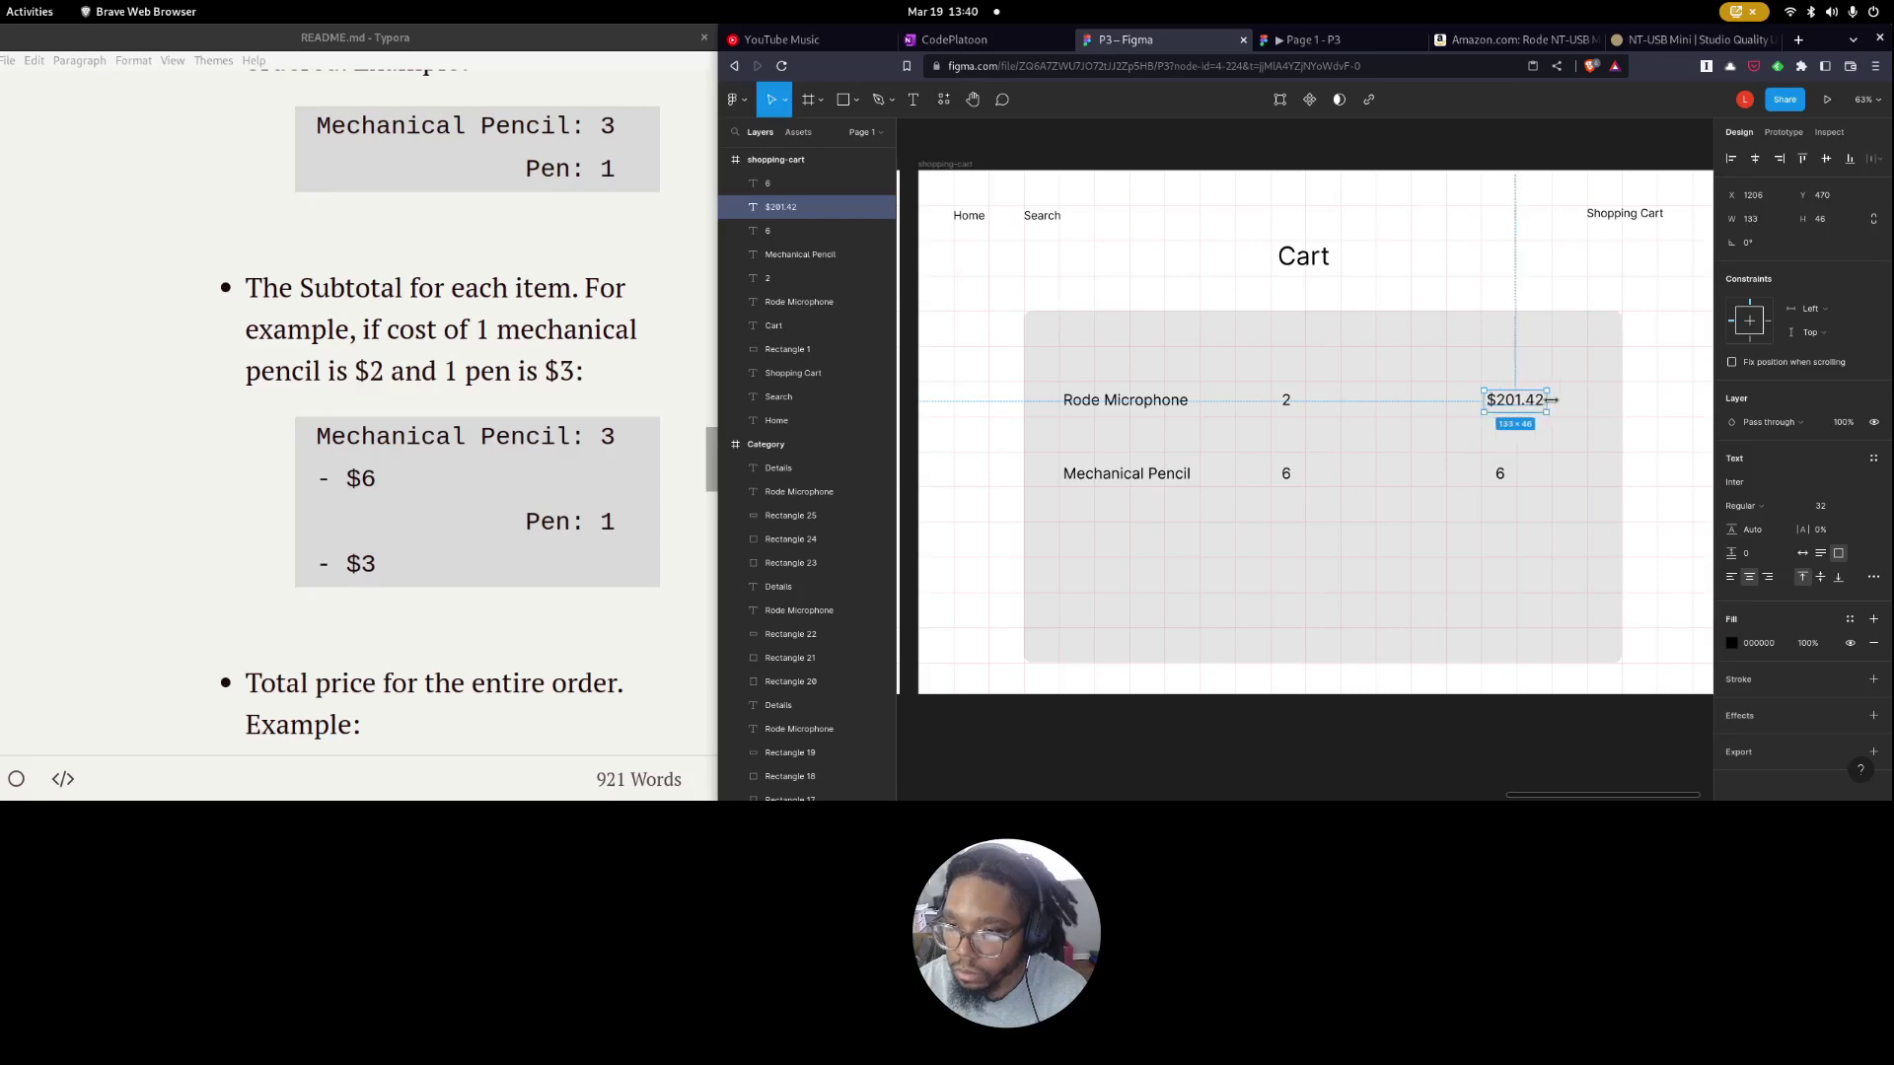
Replace the duplicated 6 in the Mechanical Pencil row with a copy of the microphone's subtotal, and set it to $73.62.
left_click(1500, 475)
key("Delete")
mouse_move(1517, 401)
left_mouse_down()
mouse_move(1524, 477)
mouse_move(1506, 430)
mouse_move(1506, 476)
left_mouse_up()
key("Escape")
key("Escape")
type("7")
type("$73.")
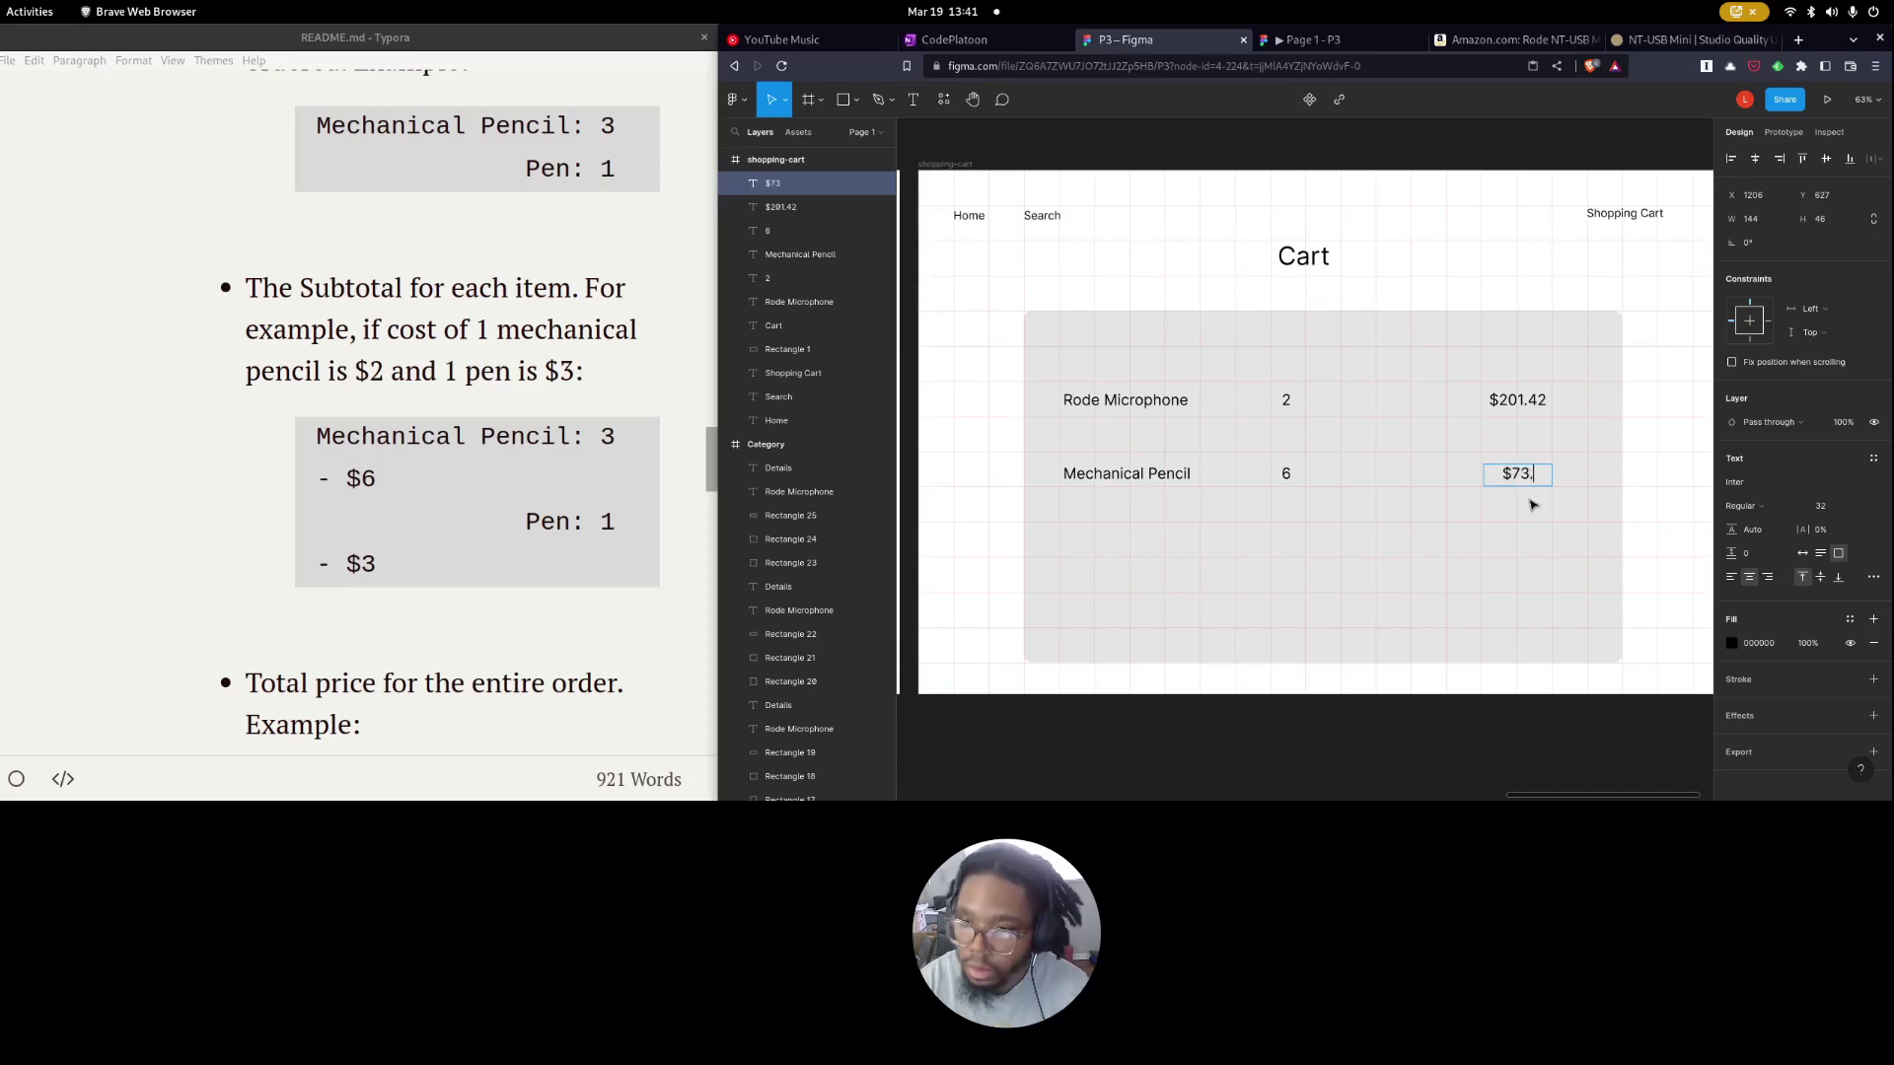
type("62")
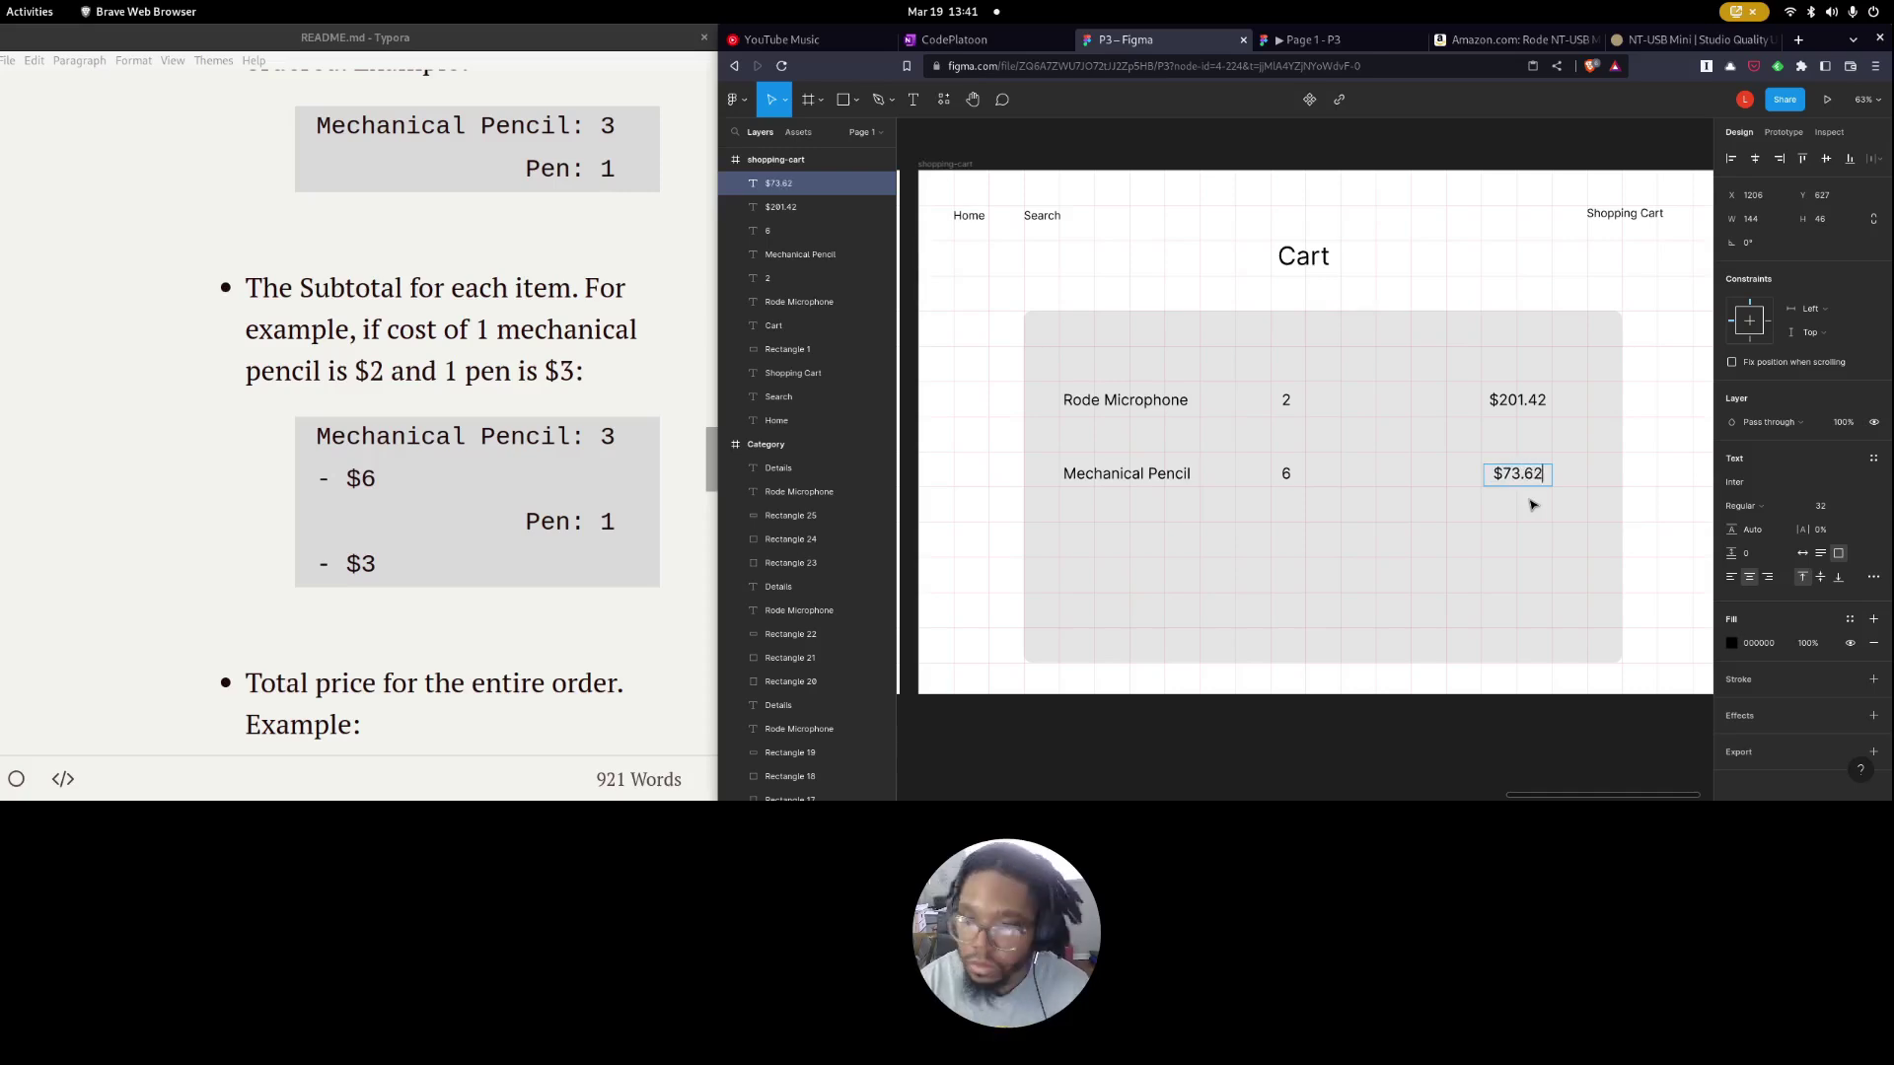
key("Escape")
Lighten the cart panel's fill to F2F2F2.
left_click(1490, 535)
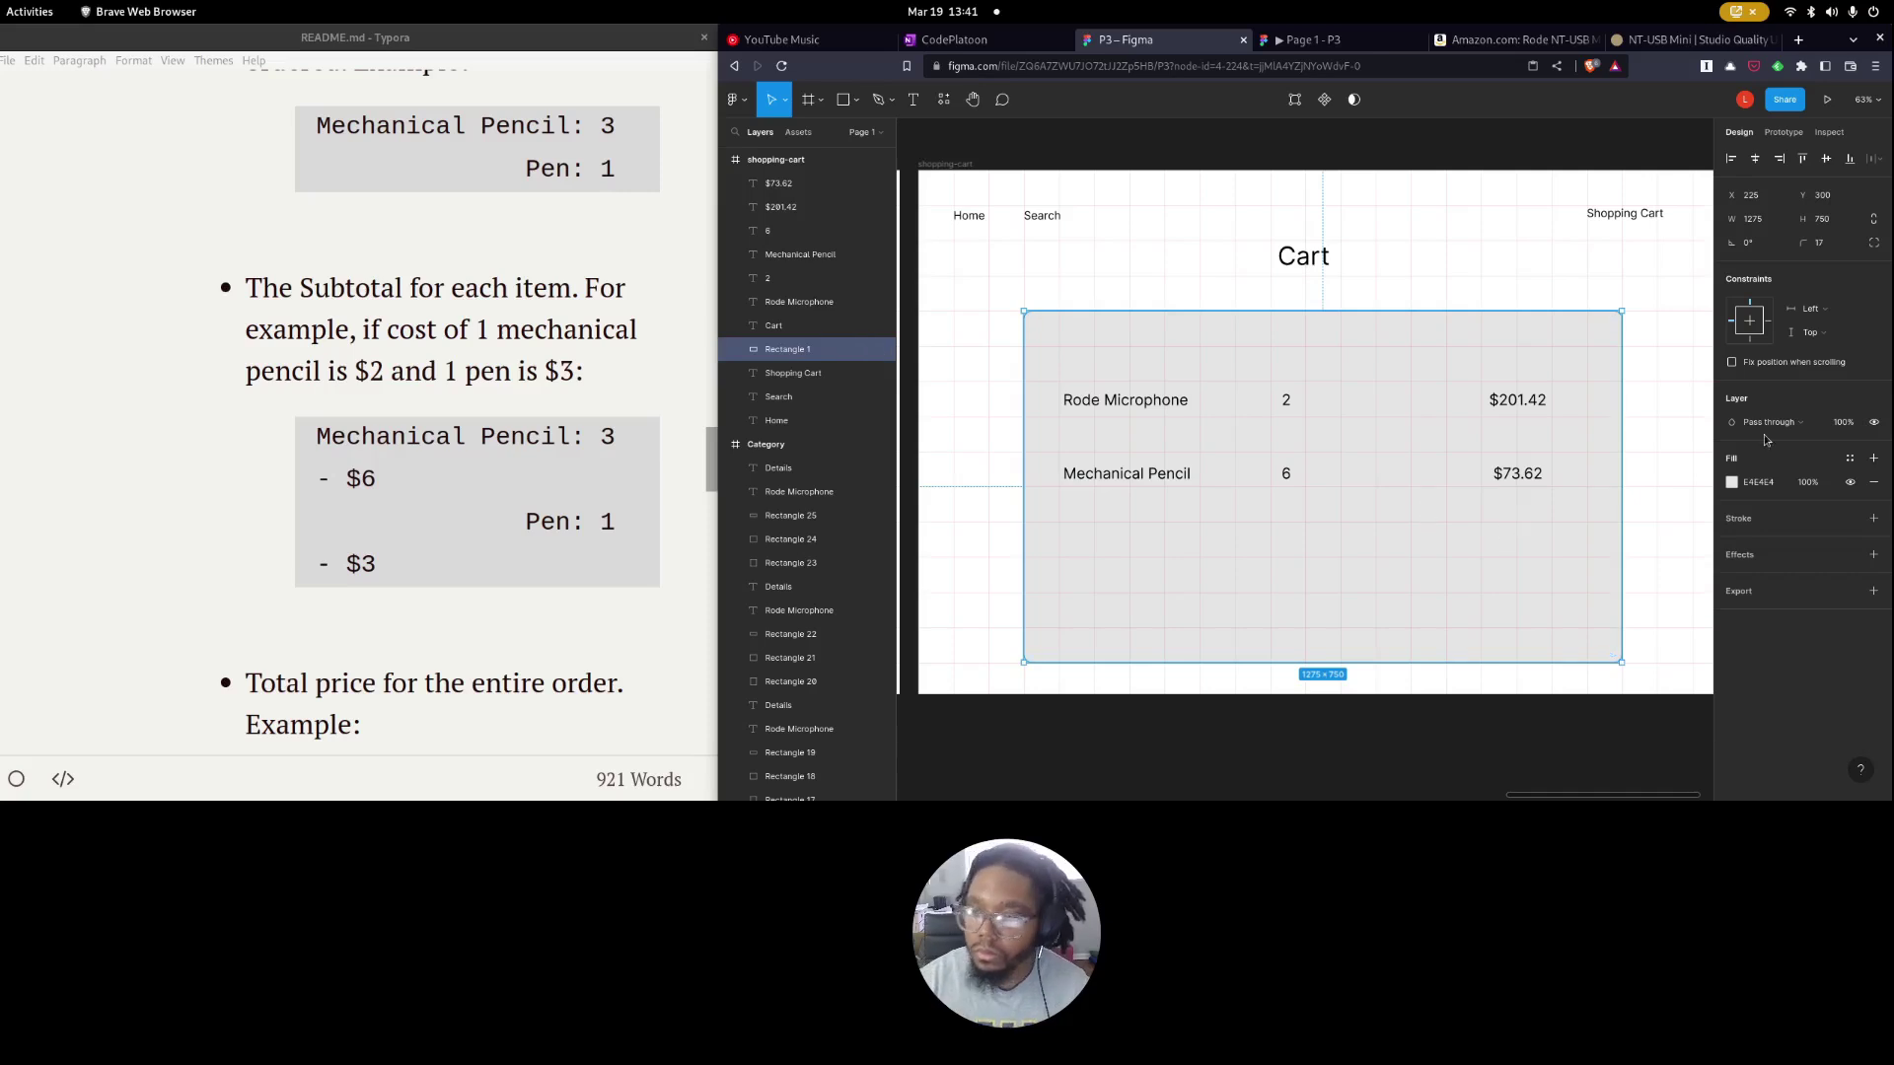
left_click(1731, 481)
left_click_drag(1535, 454, 1535, 437)
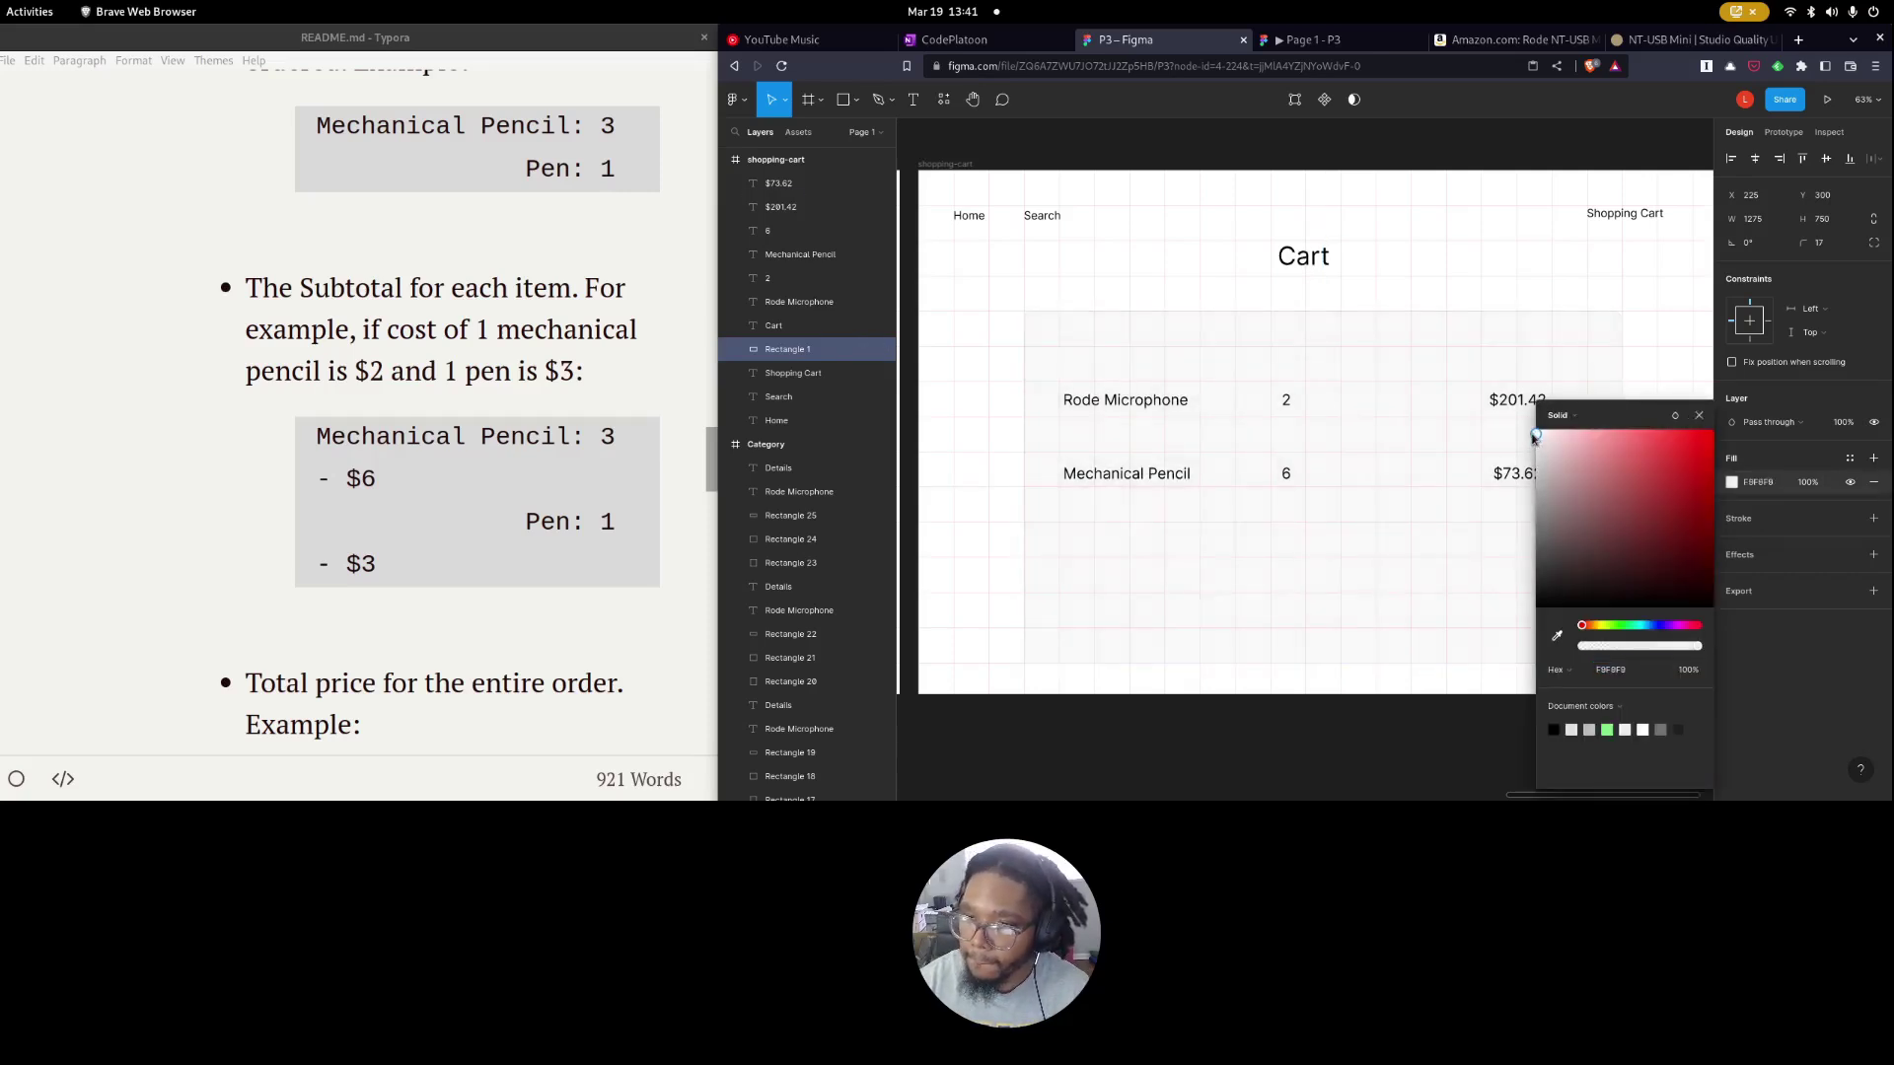
left_click(989, 488)
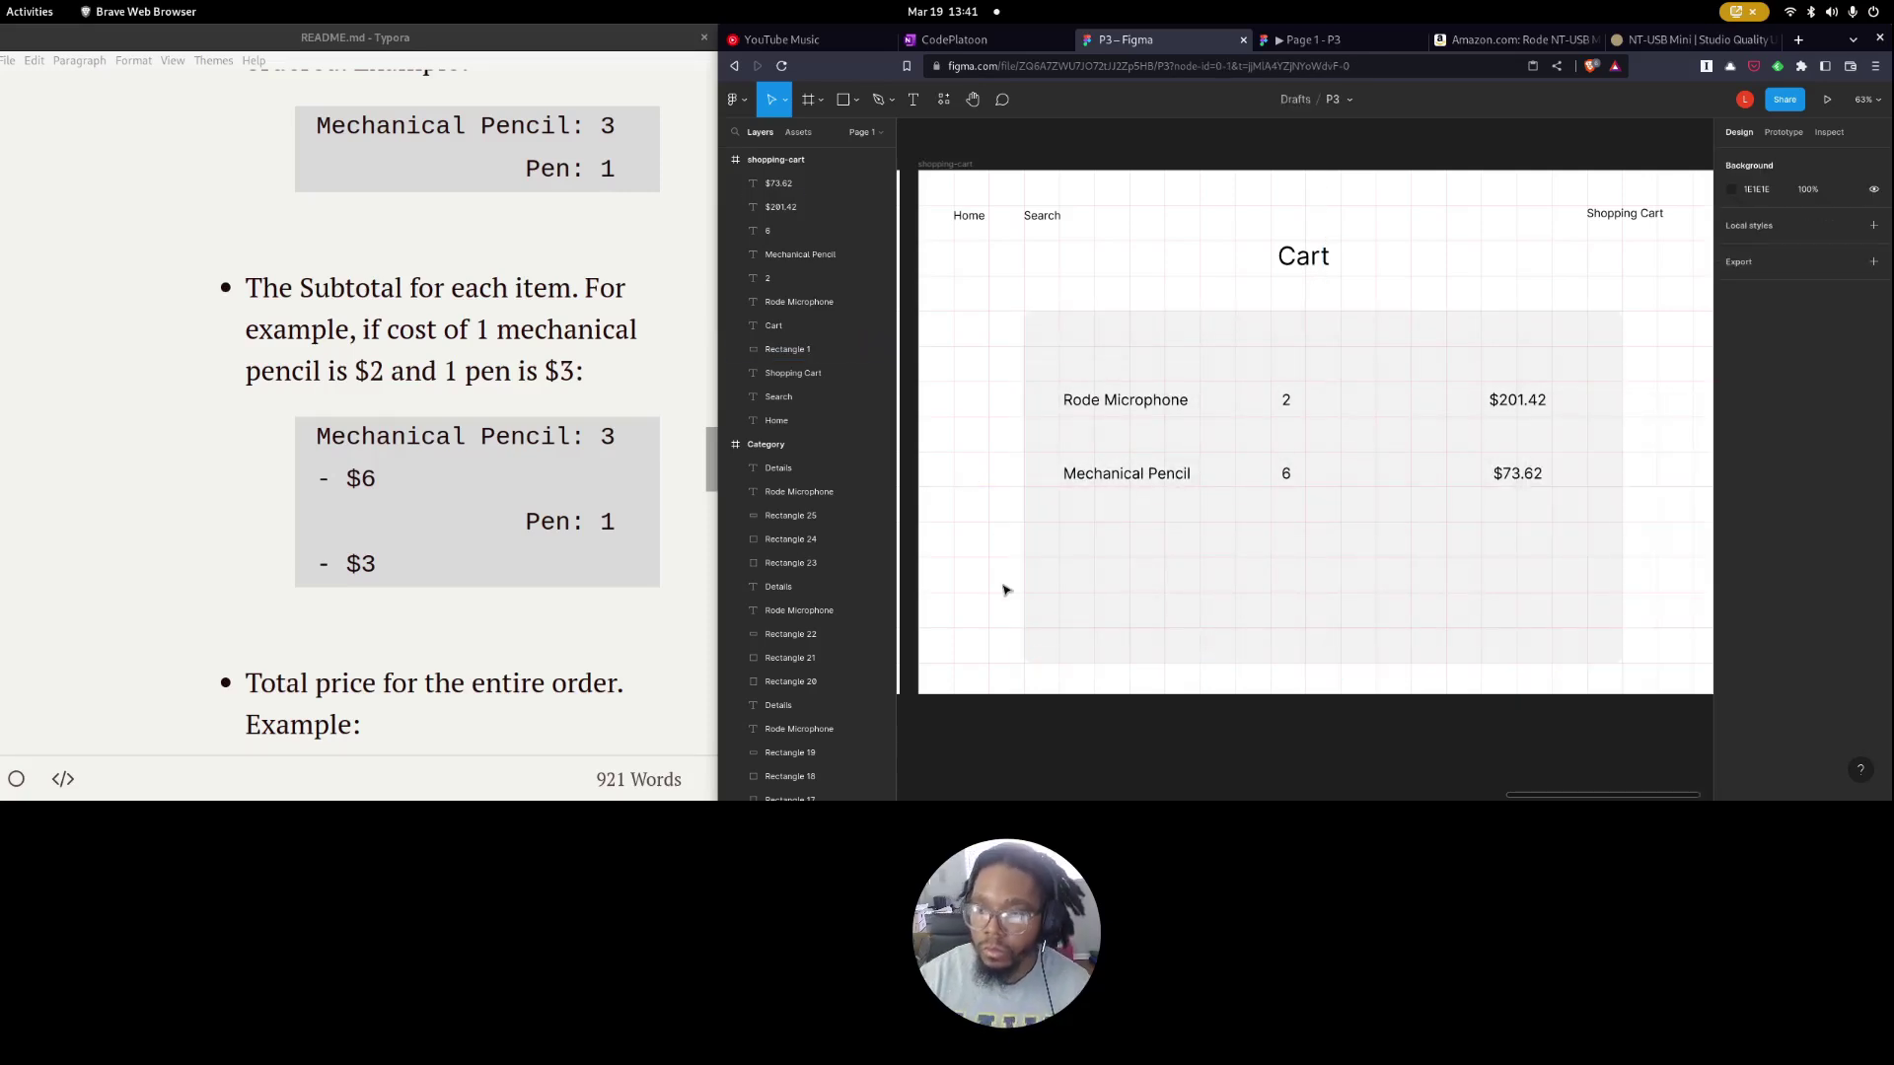
left_click(1066, 404)
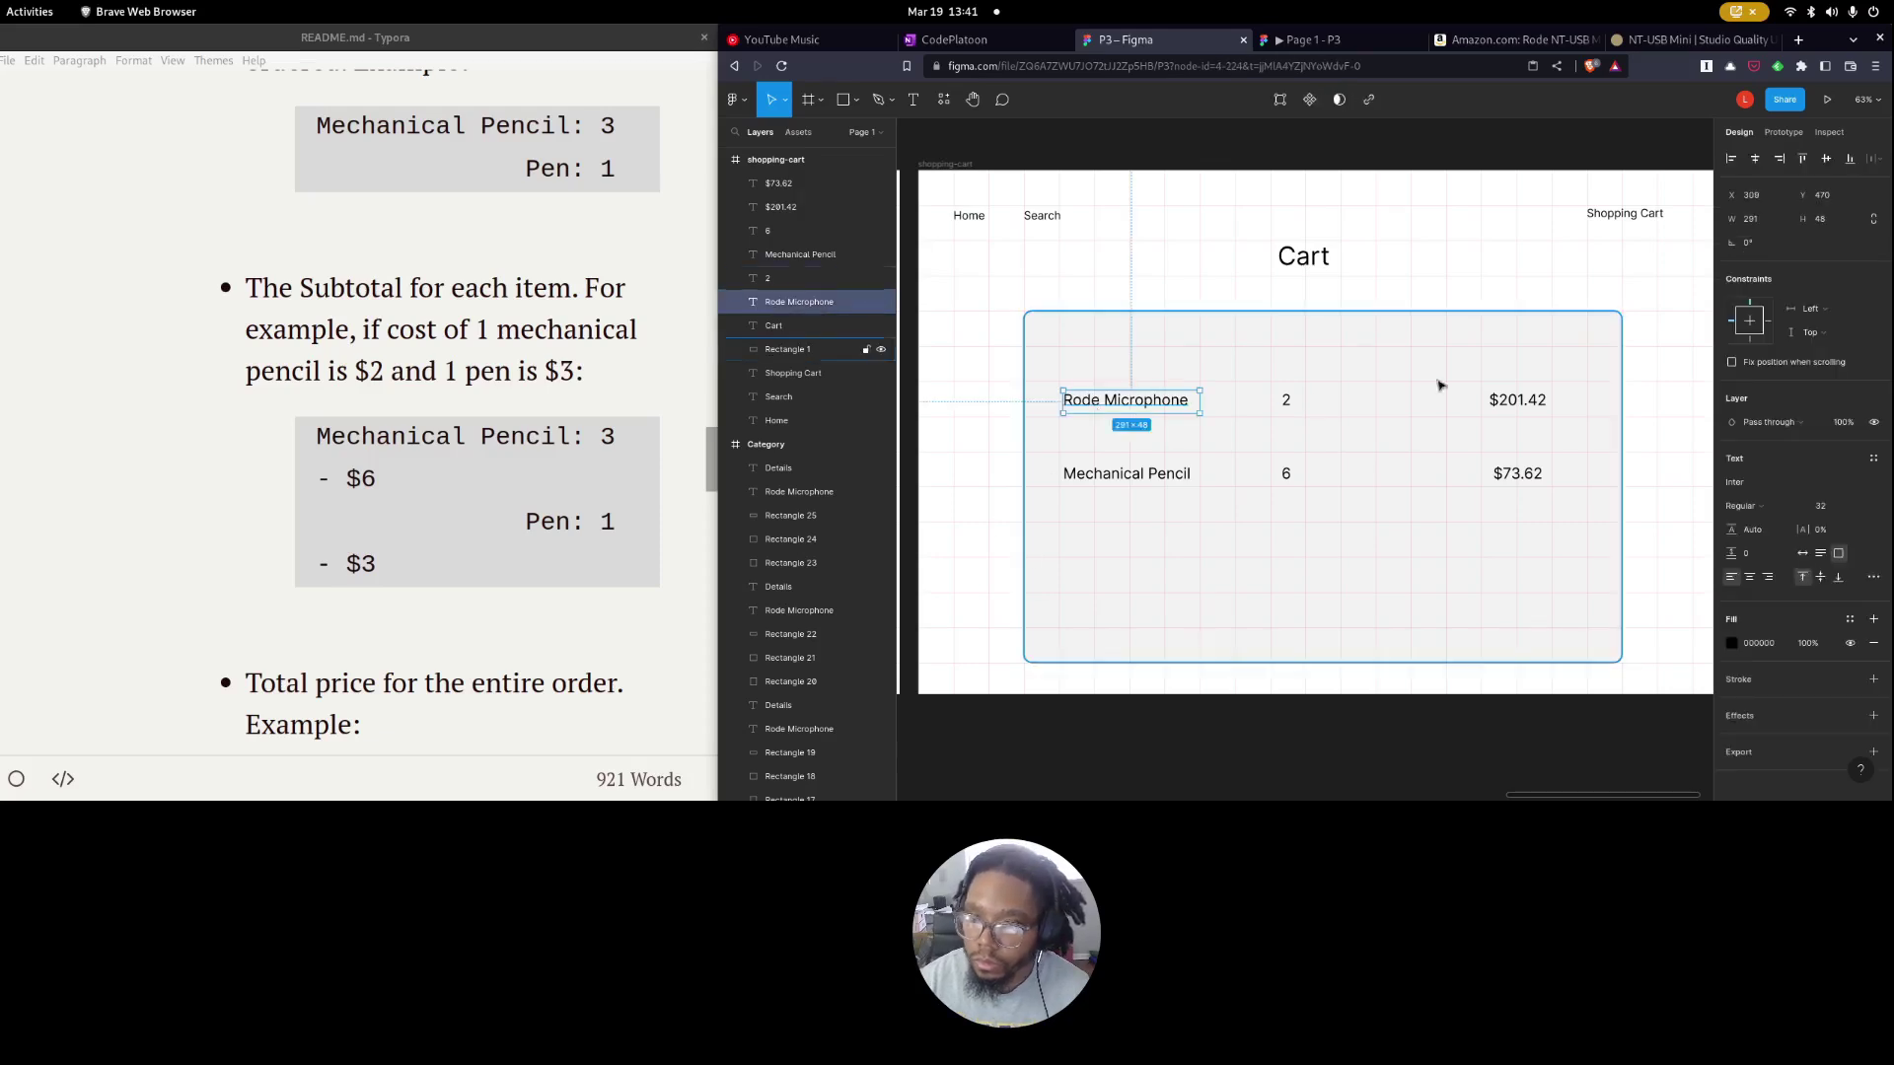
left_click(1516, 400, "shift")
left_click(1286, 405, "shift")
left_click(1288, 469, "shift")
left_click(1286, 473, "shift")
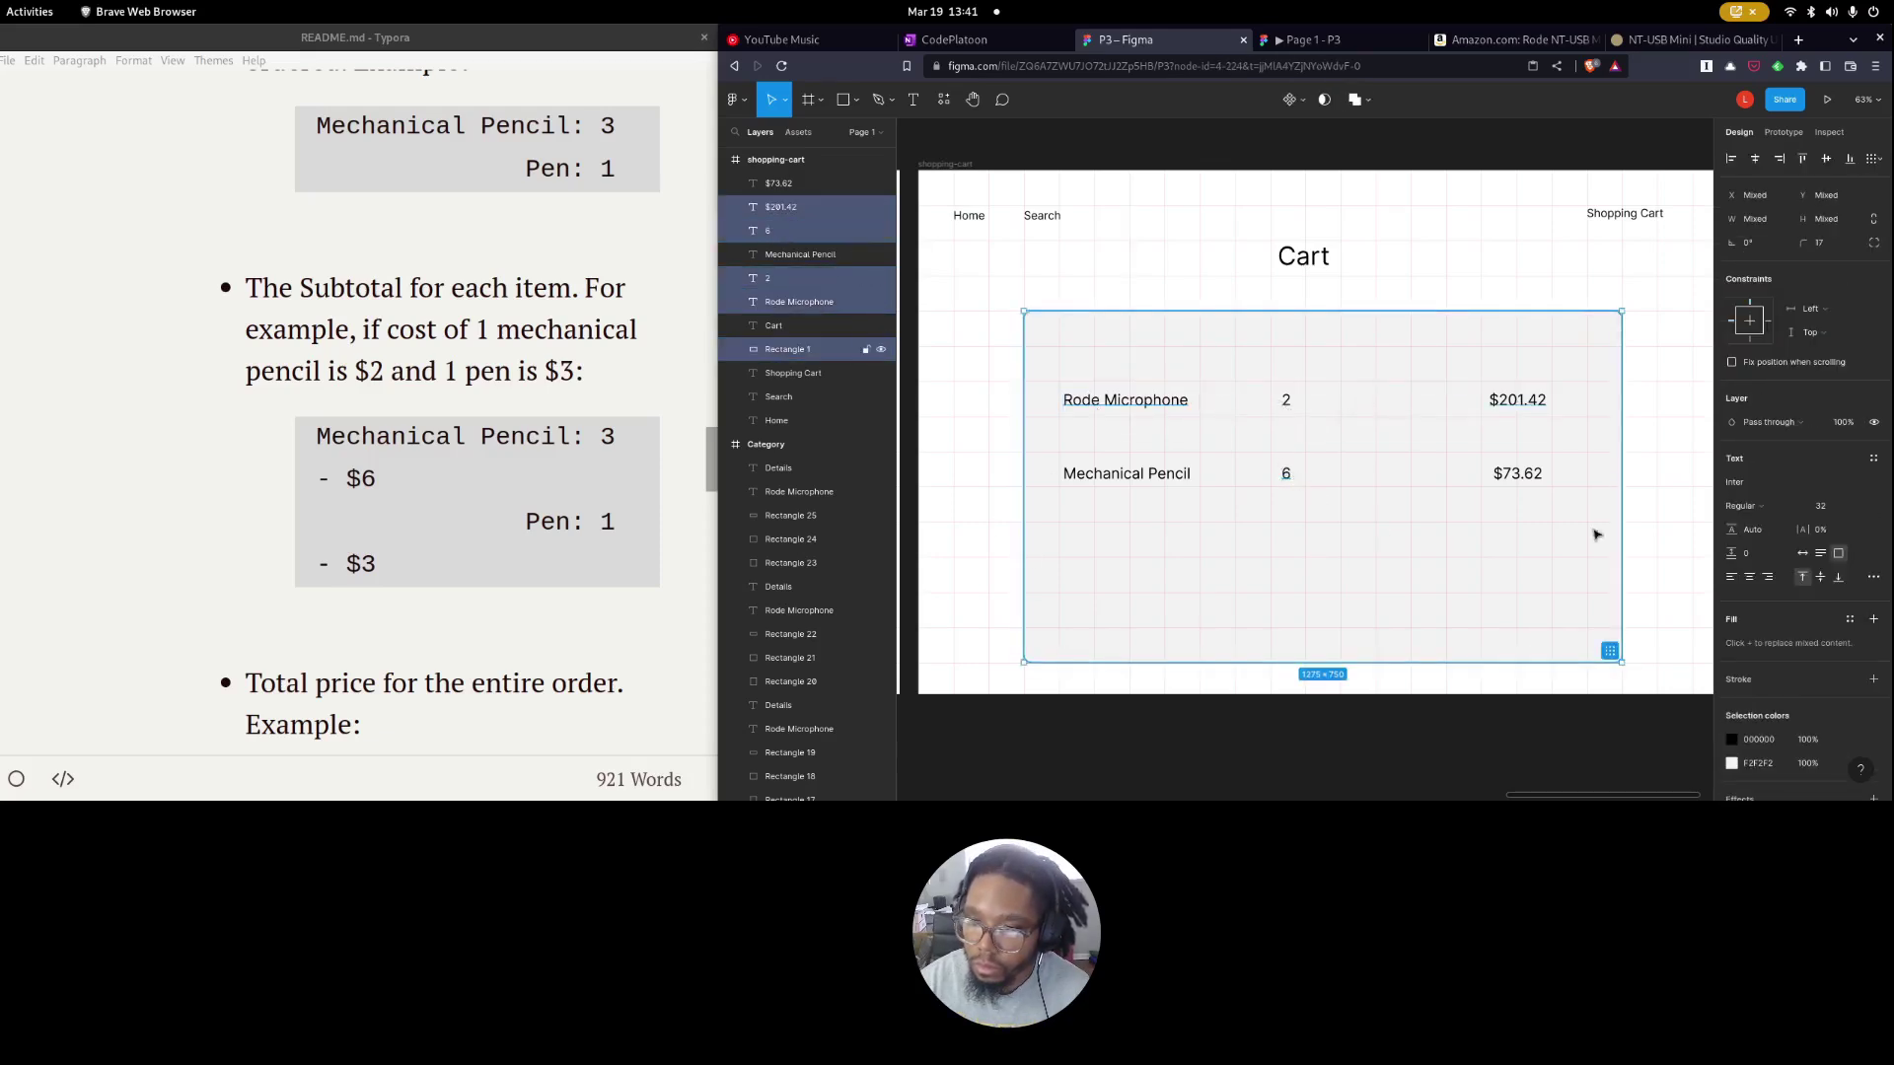
key("Escape")
Duplicate the Mechanical Pencil name and its subtotal near the lower edge of the cart panel, at about Y 812.
scroll(372, 568, "down", 3)
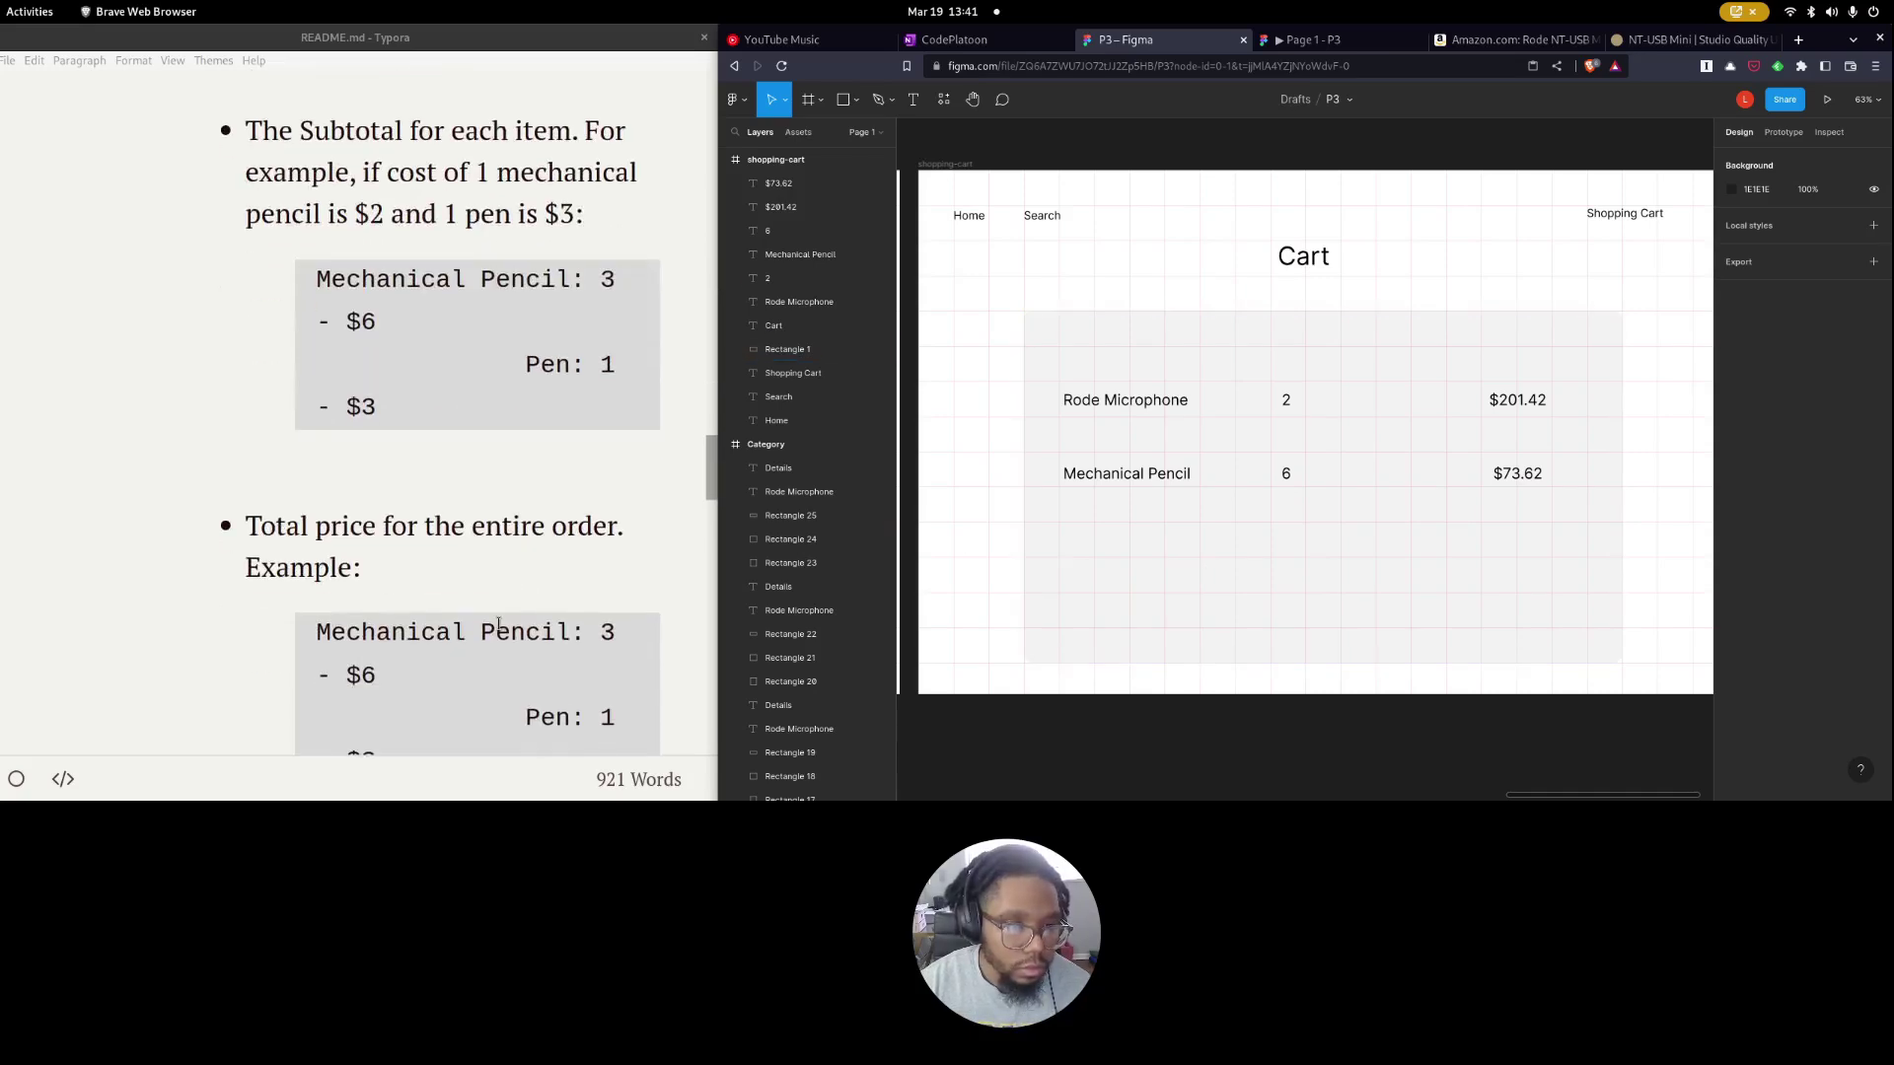
scroll(373, 568, "down", 1)
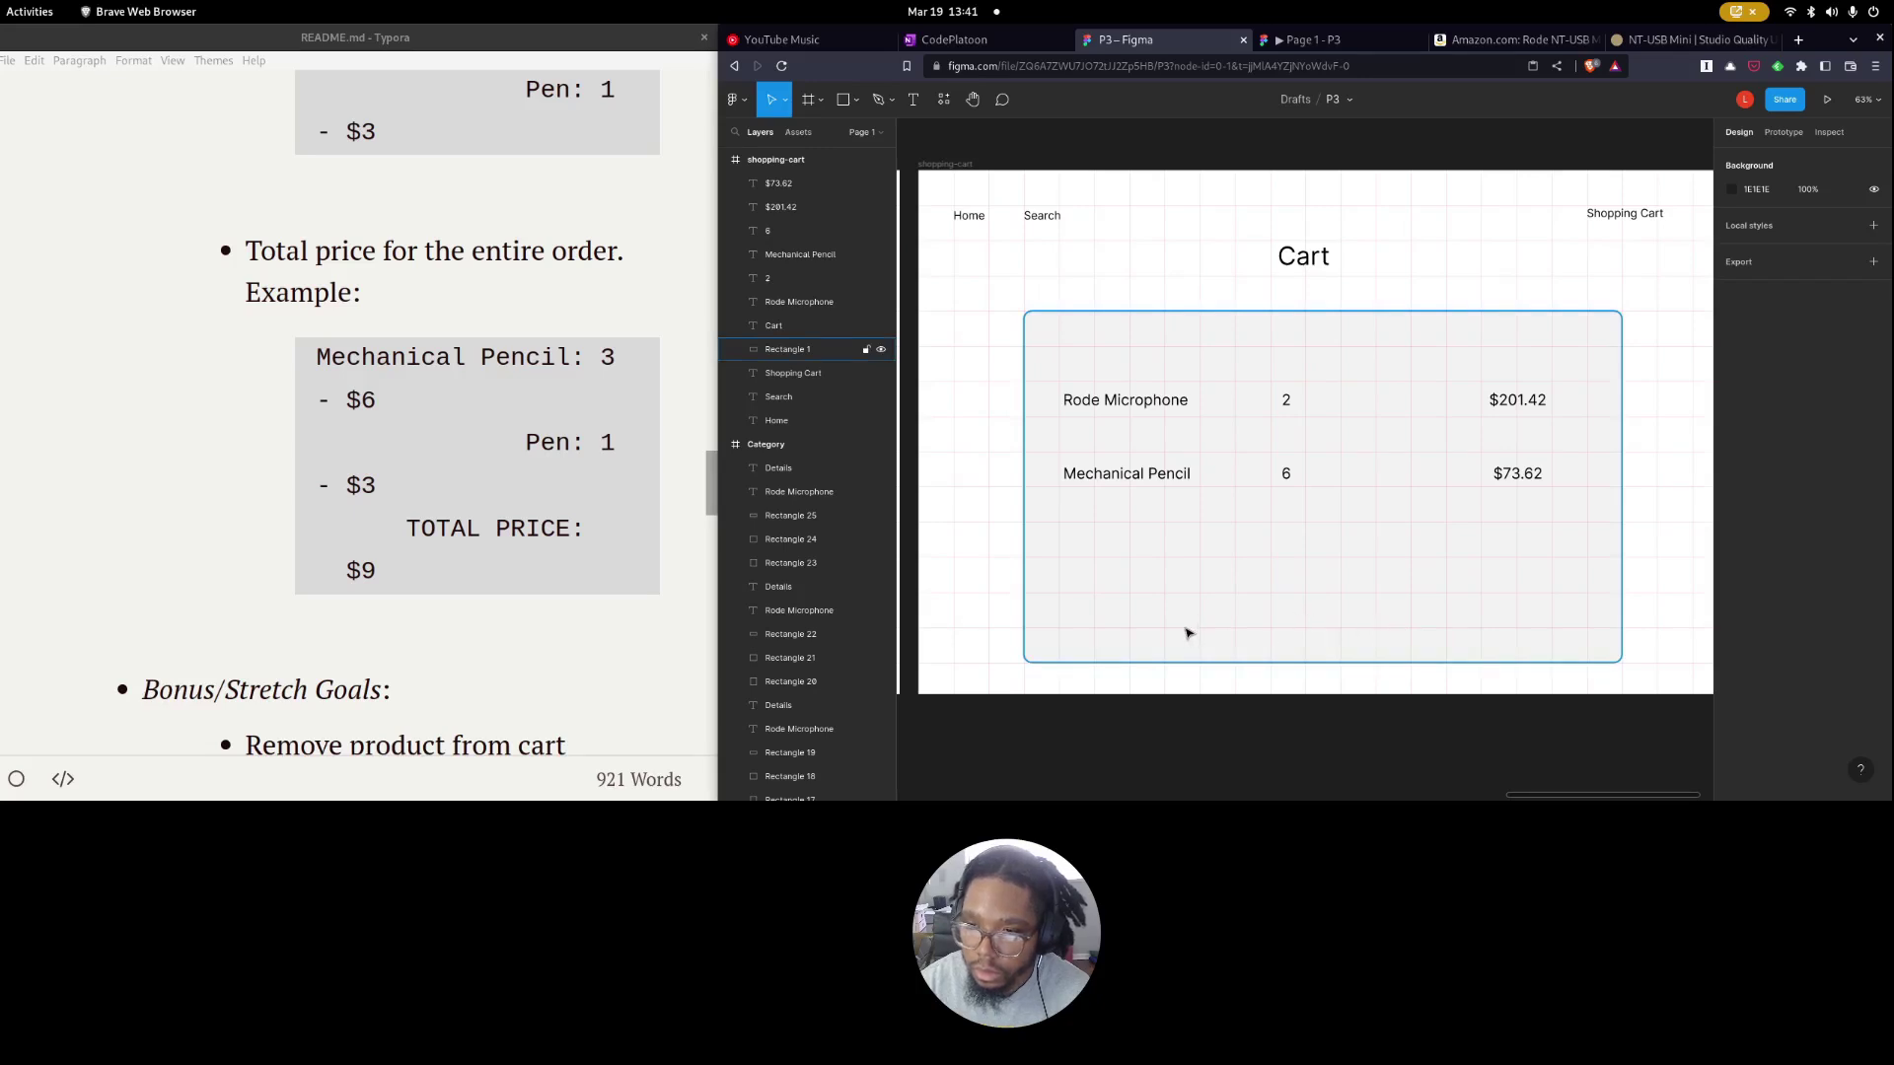
left_click(1132, 479)
left_click(1284, 474, "shift")
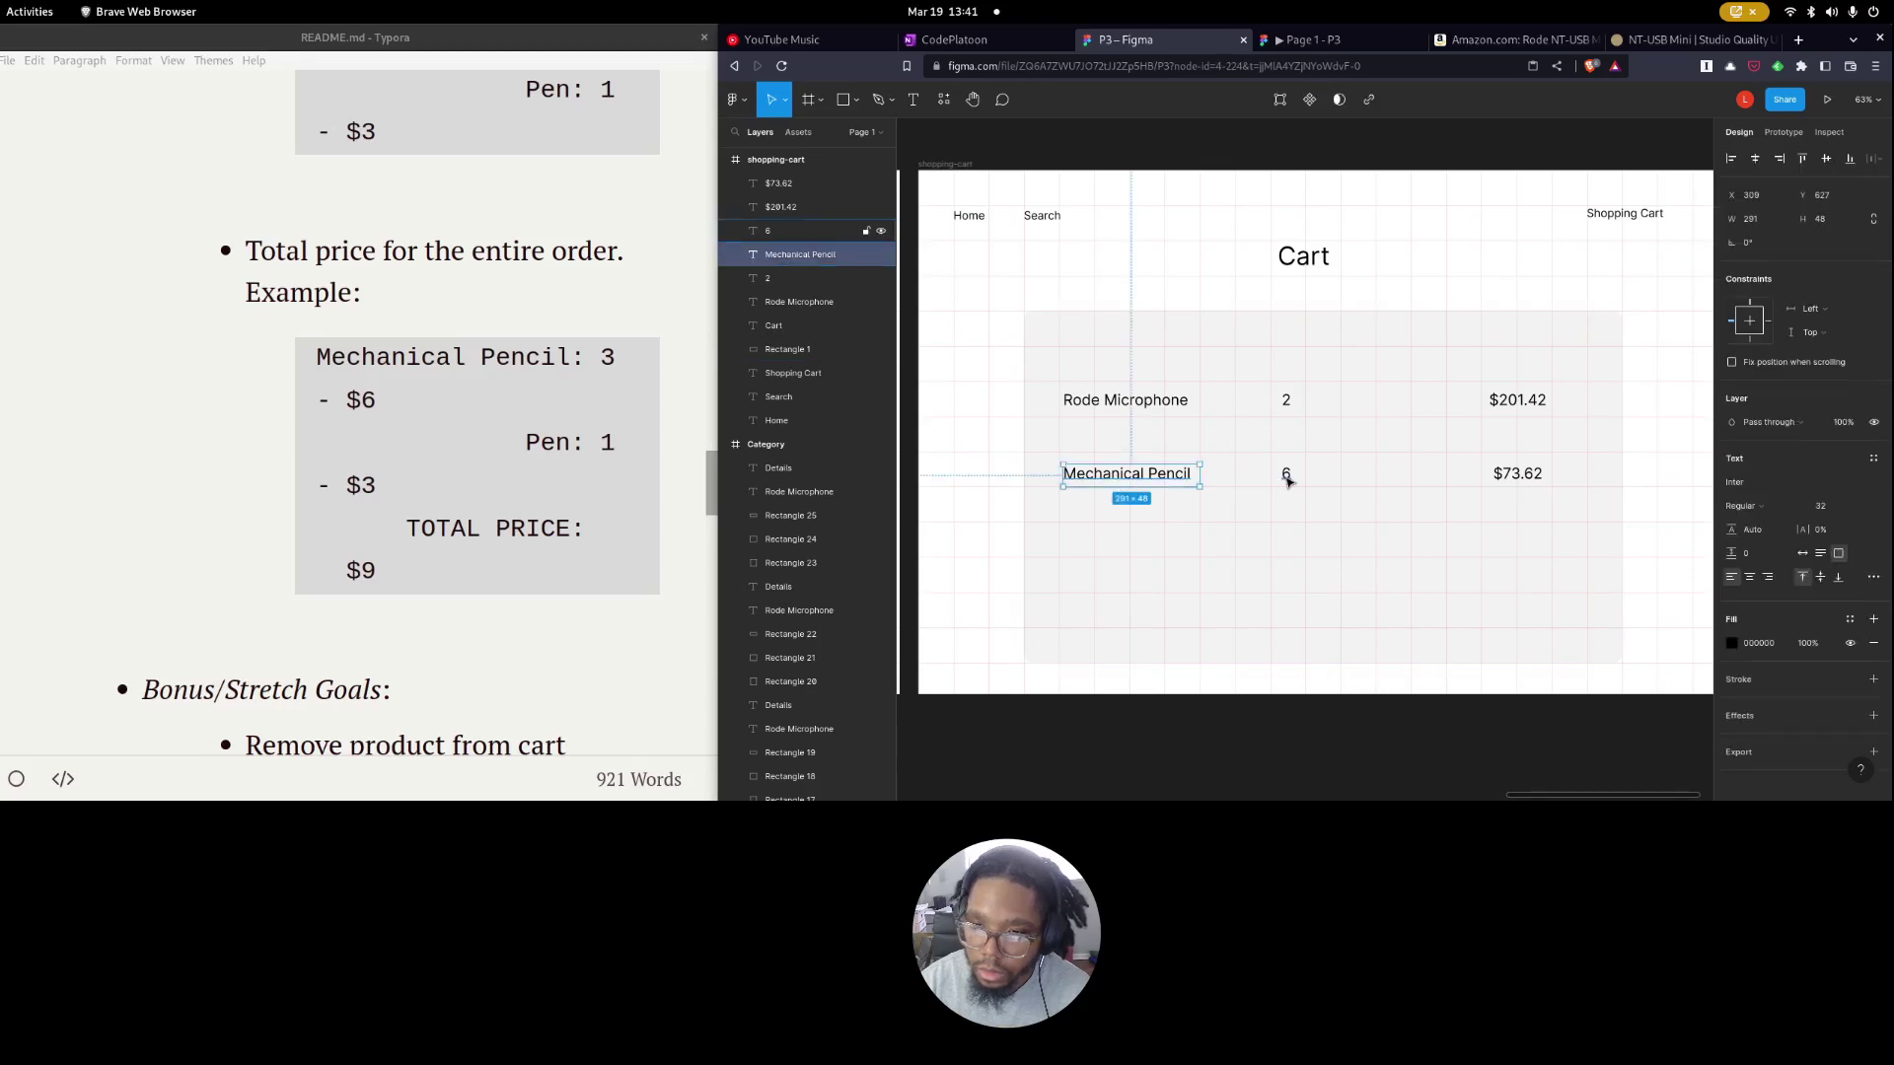
left_click(1437, 504)
left_click(1174, 477, "shift")
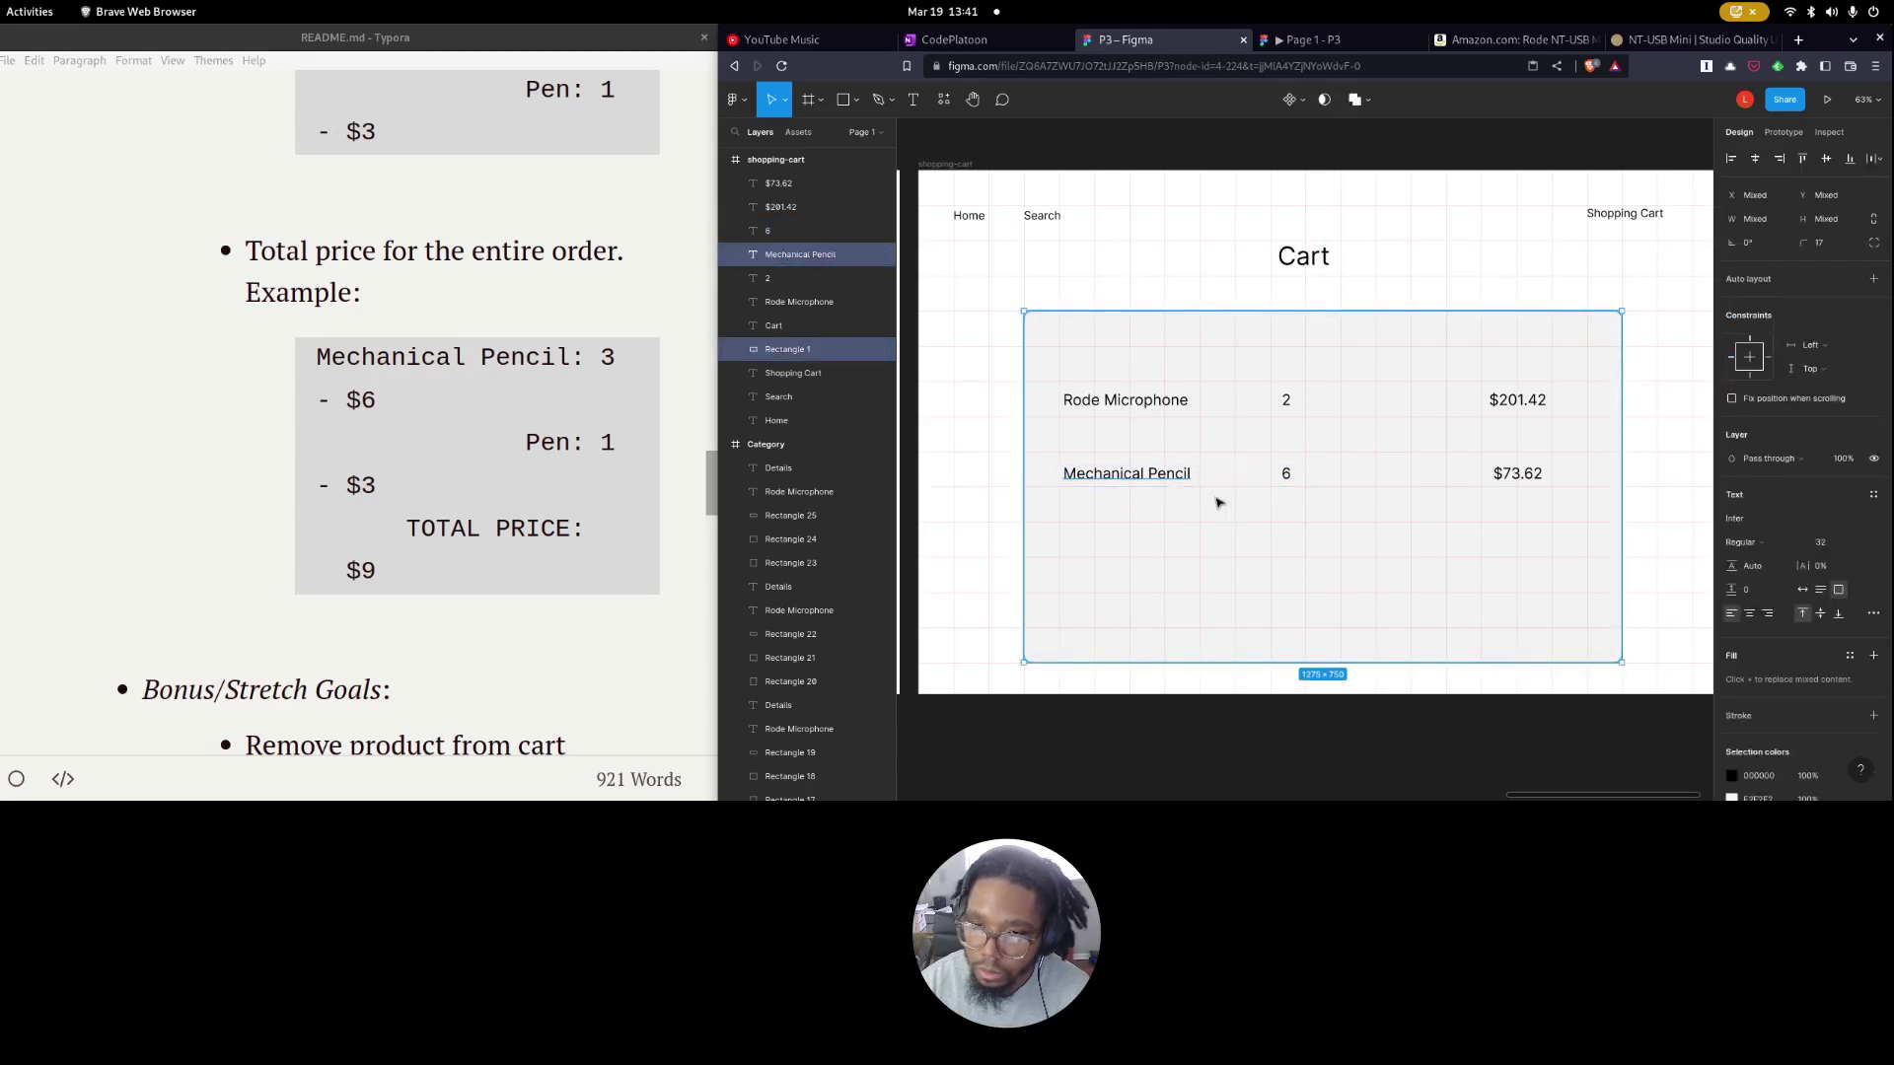
left_click(1169, 482)
left_click(1539, 476, "shift")
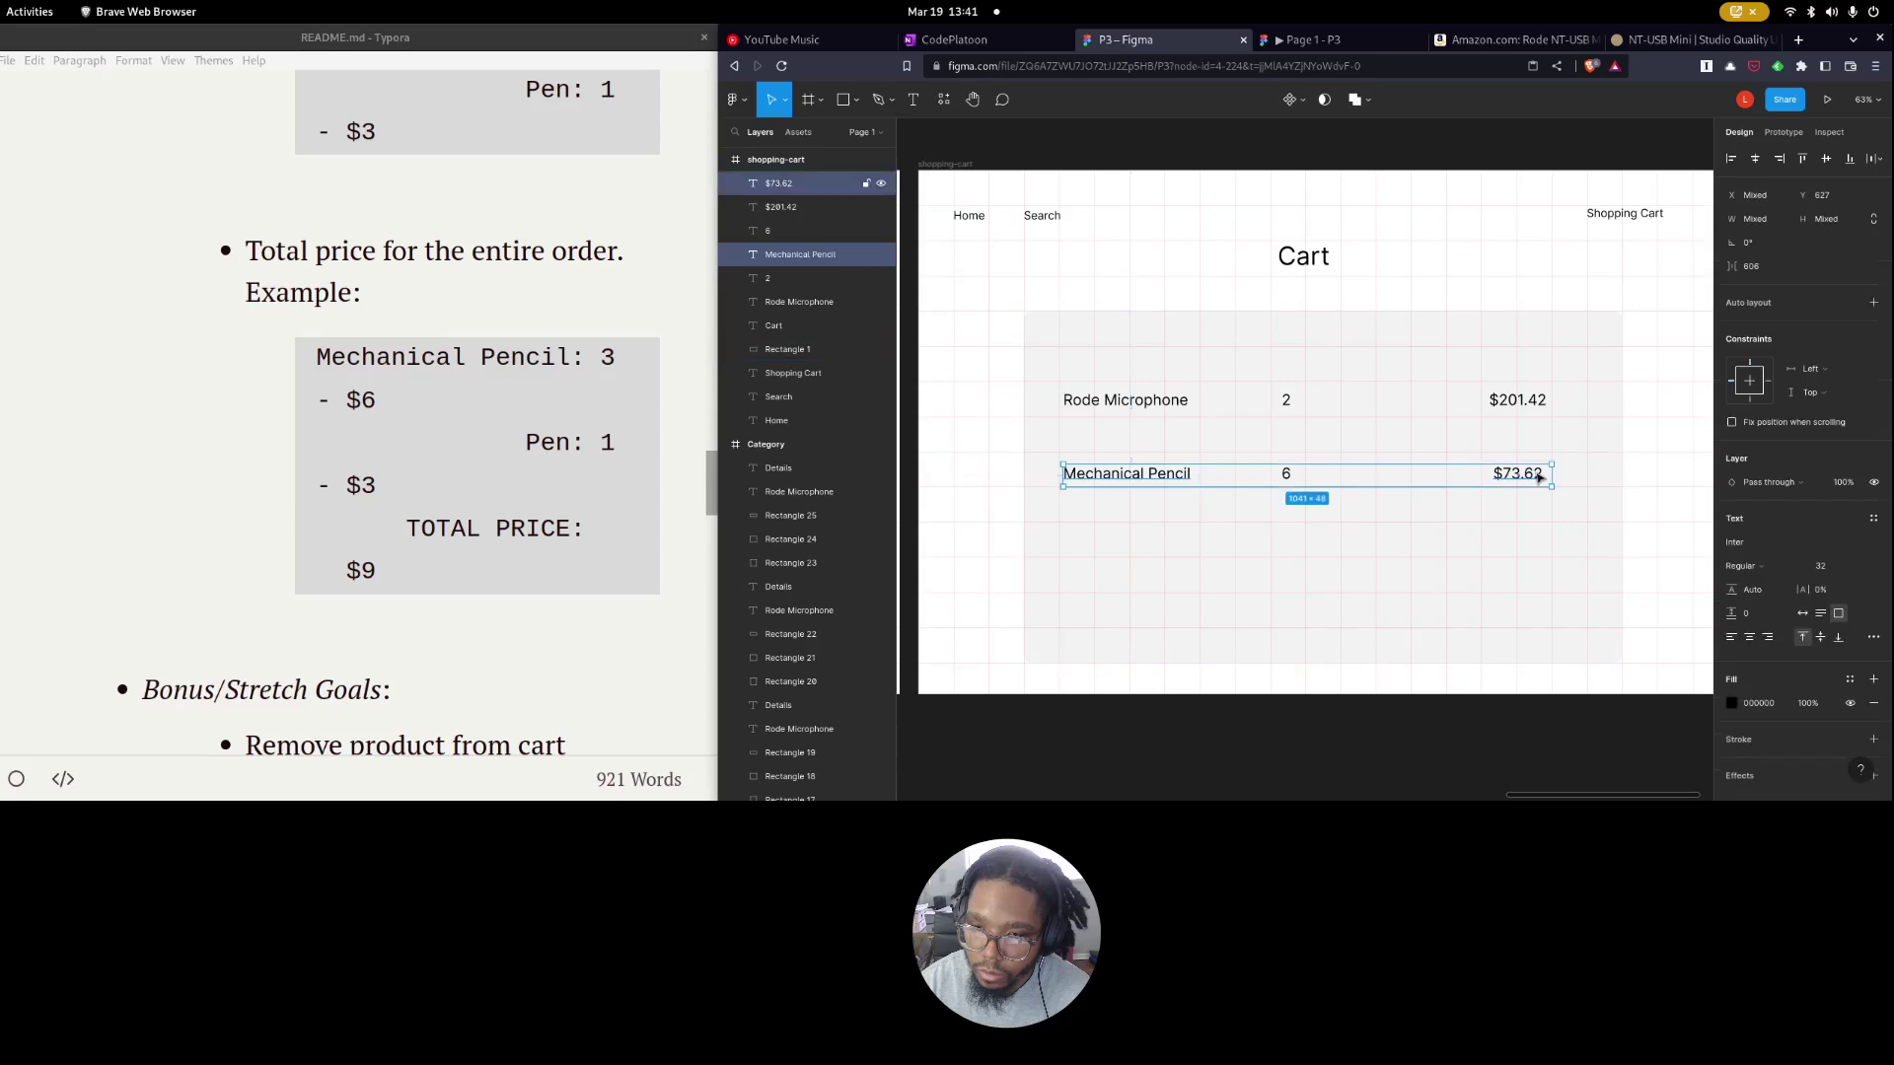
key("ctrl+d")
left_click_drag(1539, 477, 1520, 612)
Change the duplicated name to Total Price and its amount to $275.32.
left_click(1127, 611)
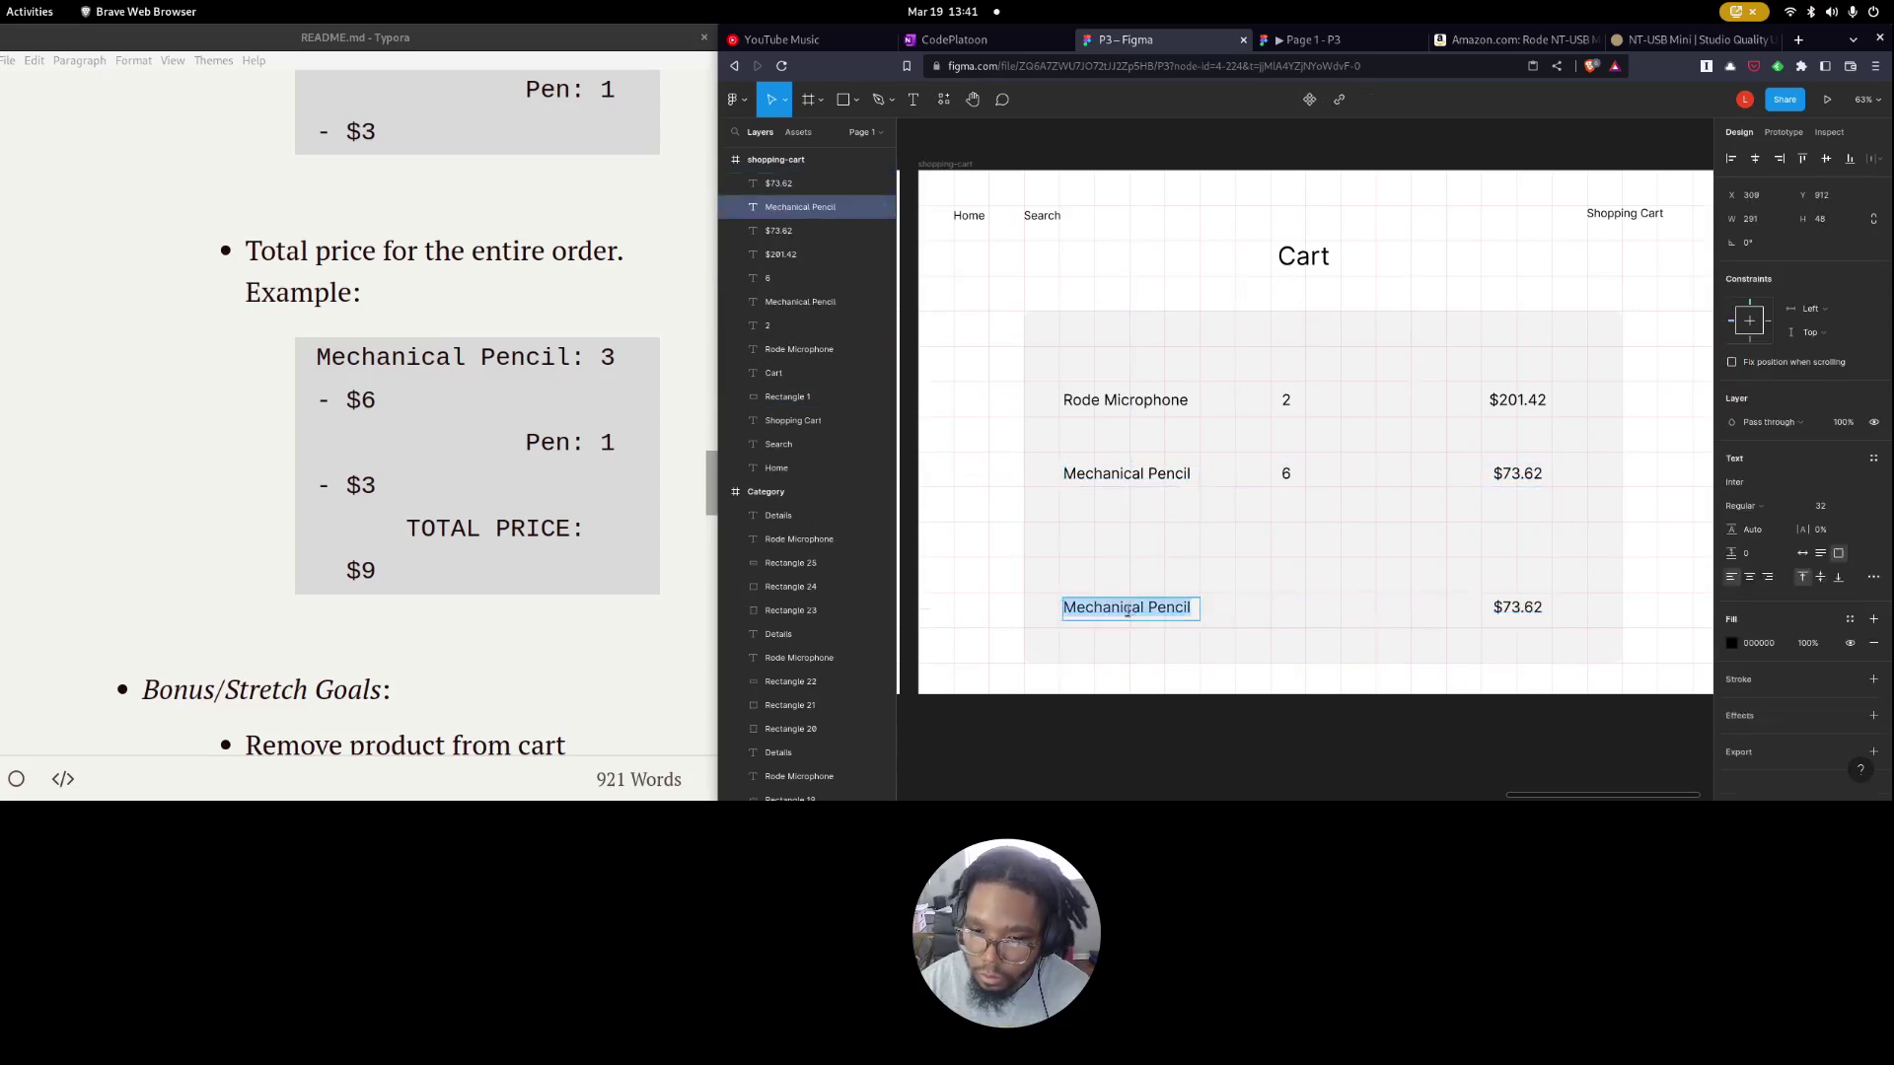
type("Total Pri")
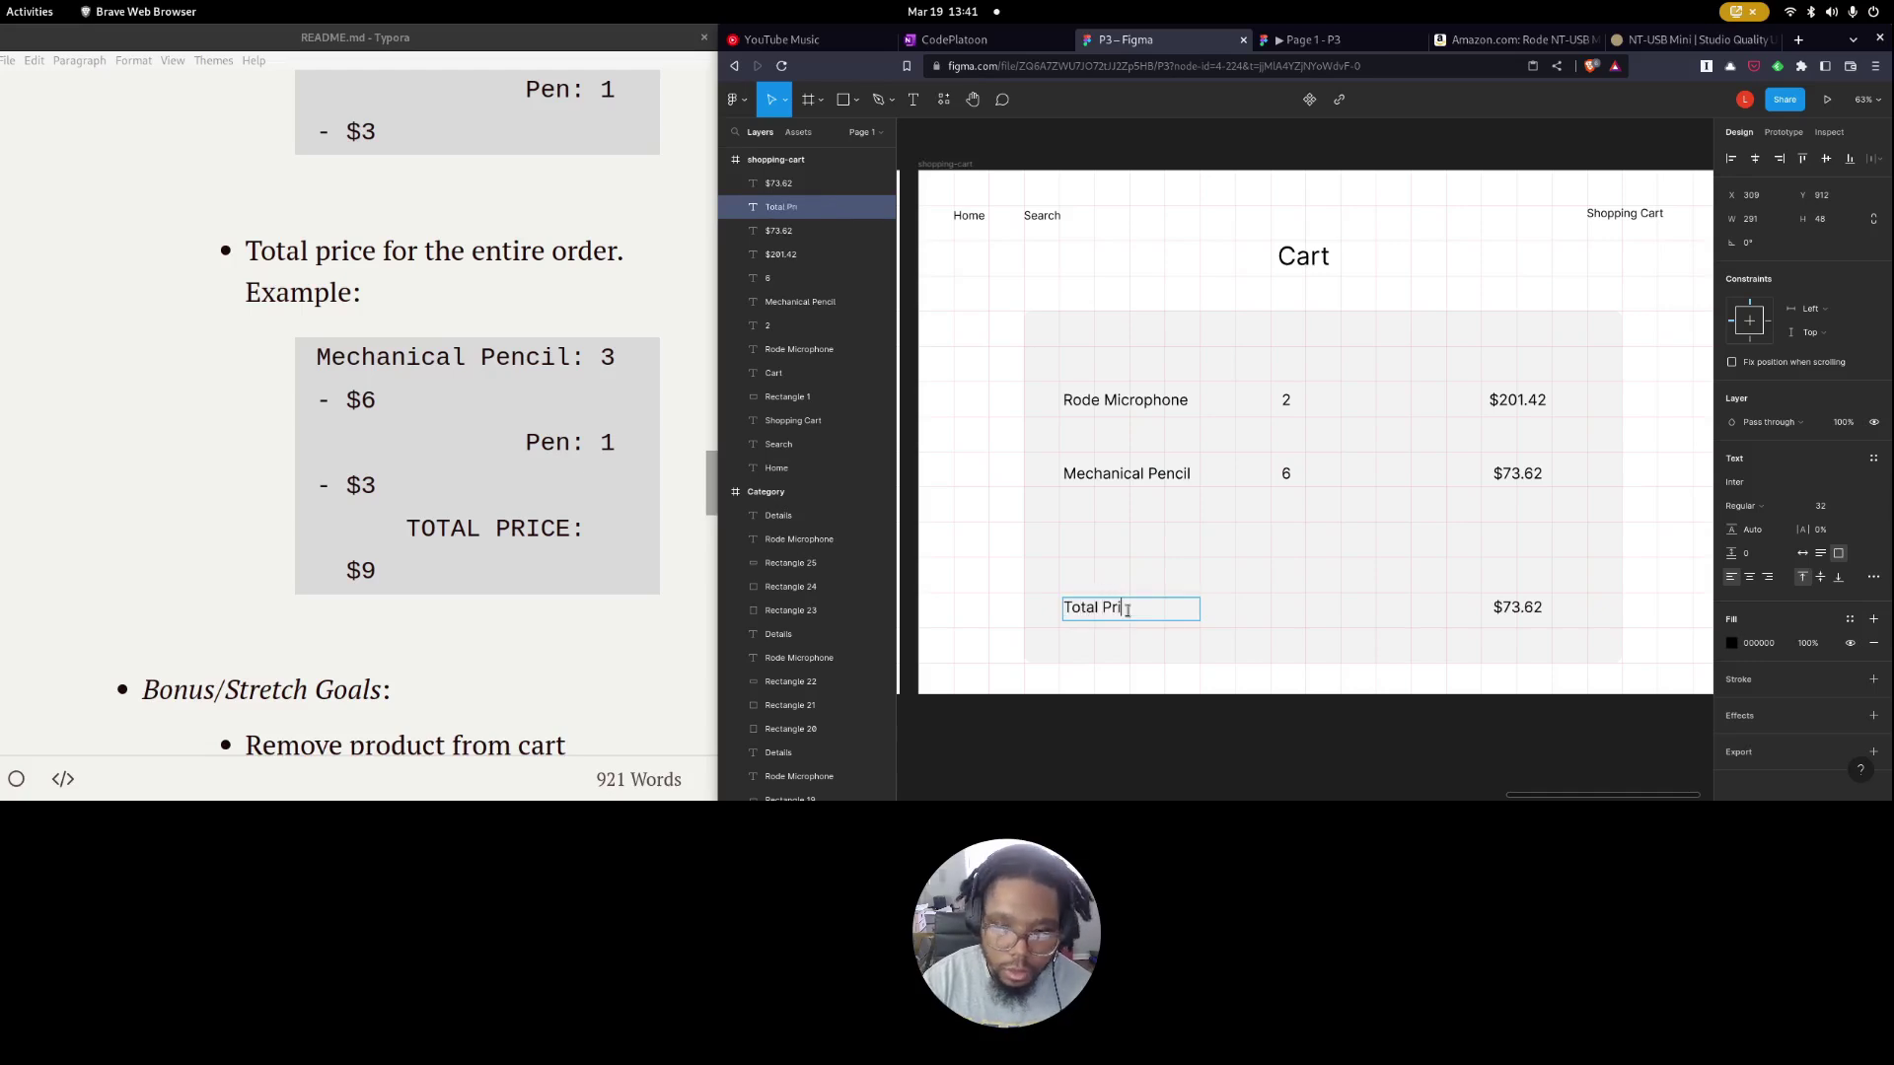
key("Escape")
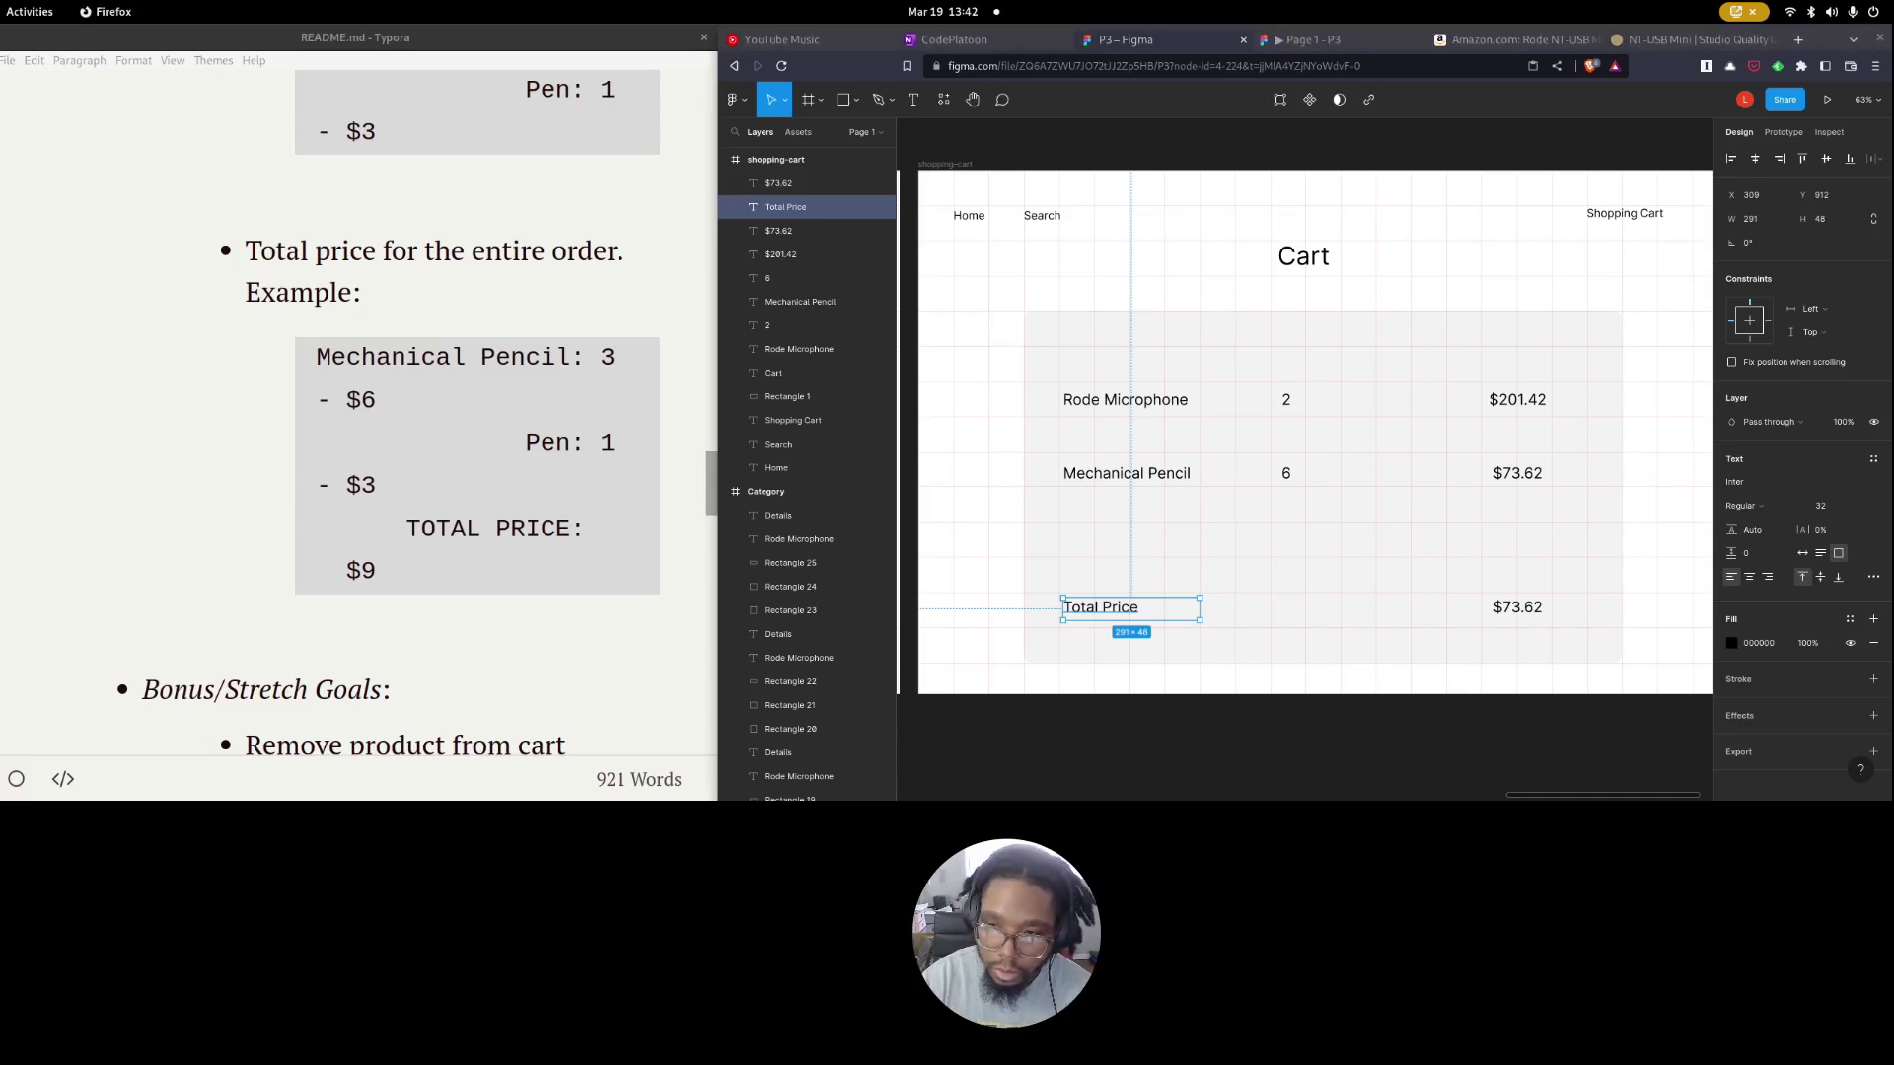
left_click(1499, 607)
type("$274")
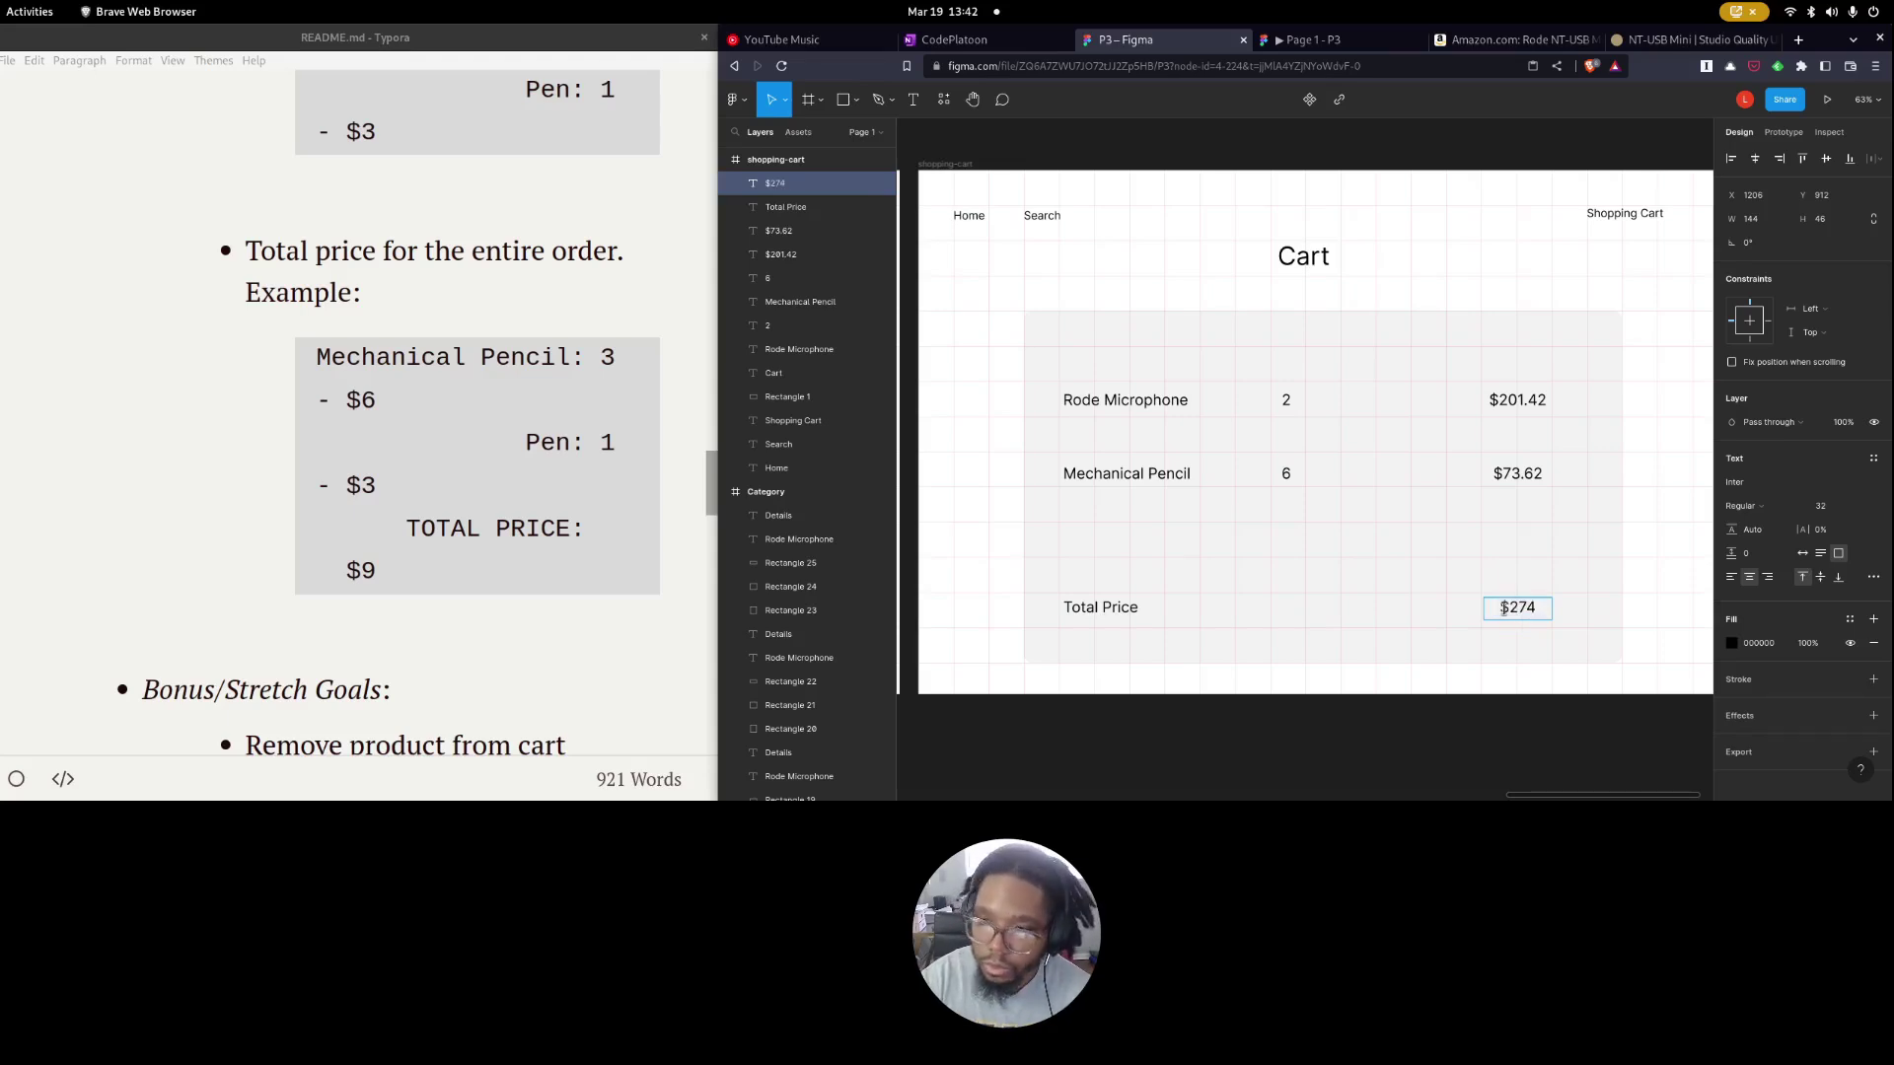
key("BackSpace")
type("5.32")
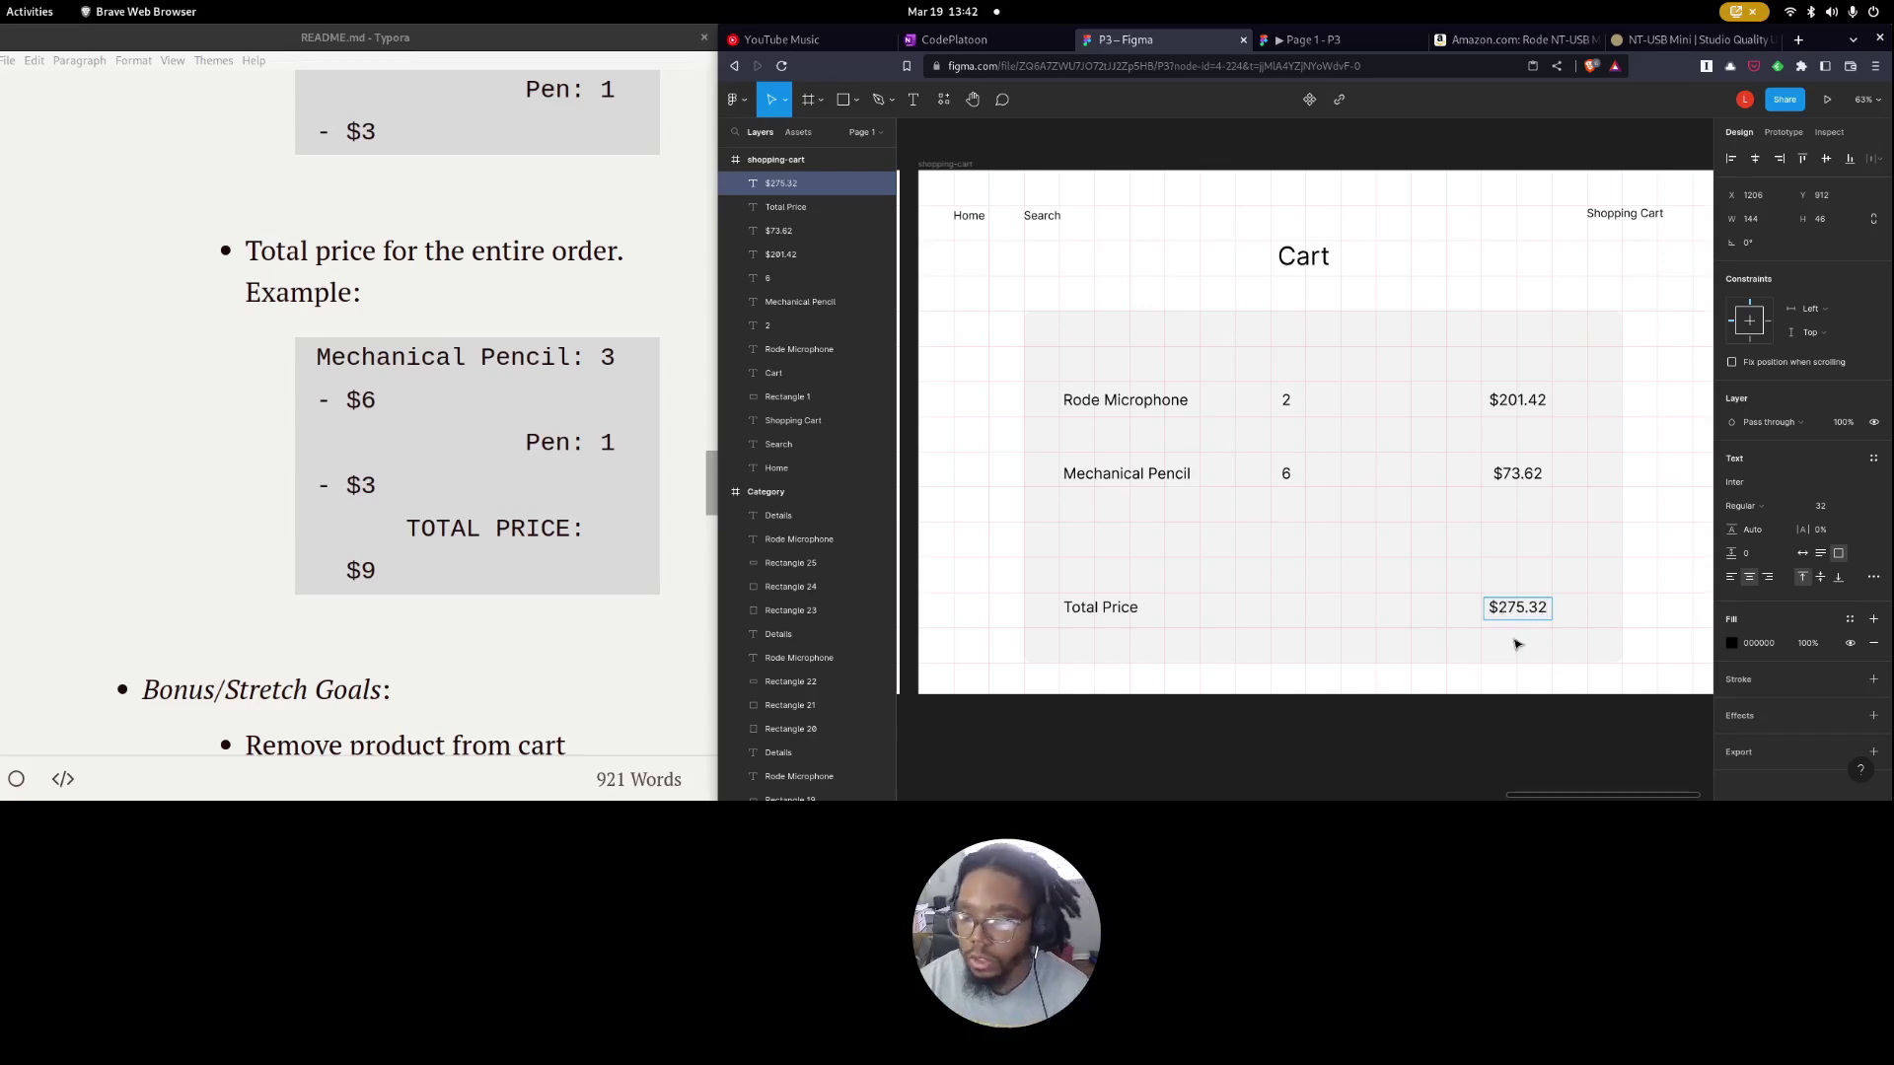
key("Escape")
Duplicate the cart panel and resize the copy to about 1188 × 116 px as a box around the Total Price row.
left_click(1134, 575)
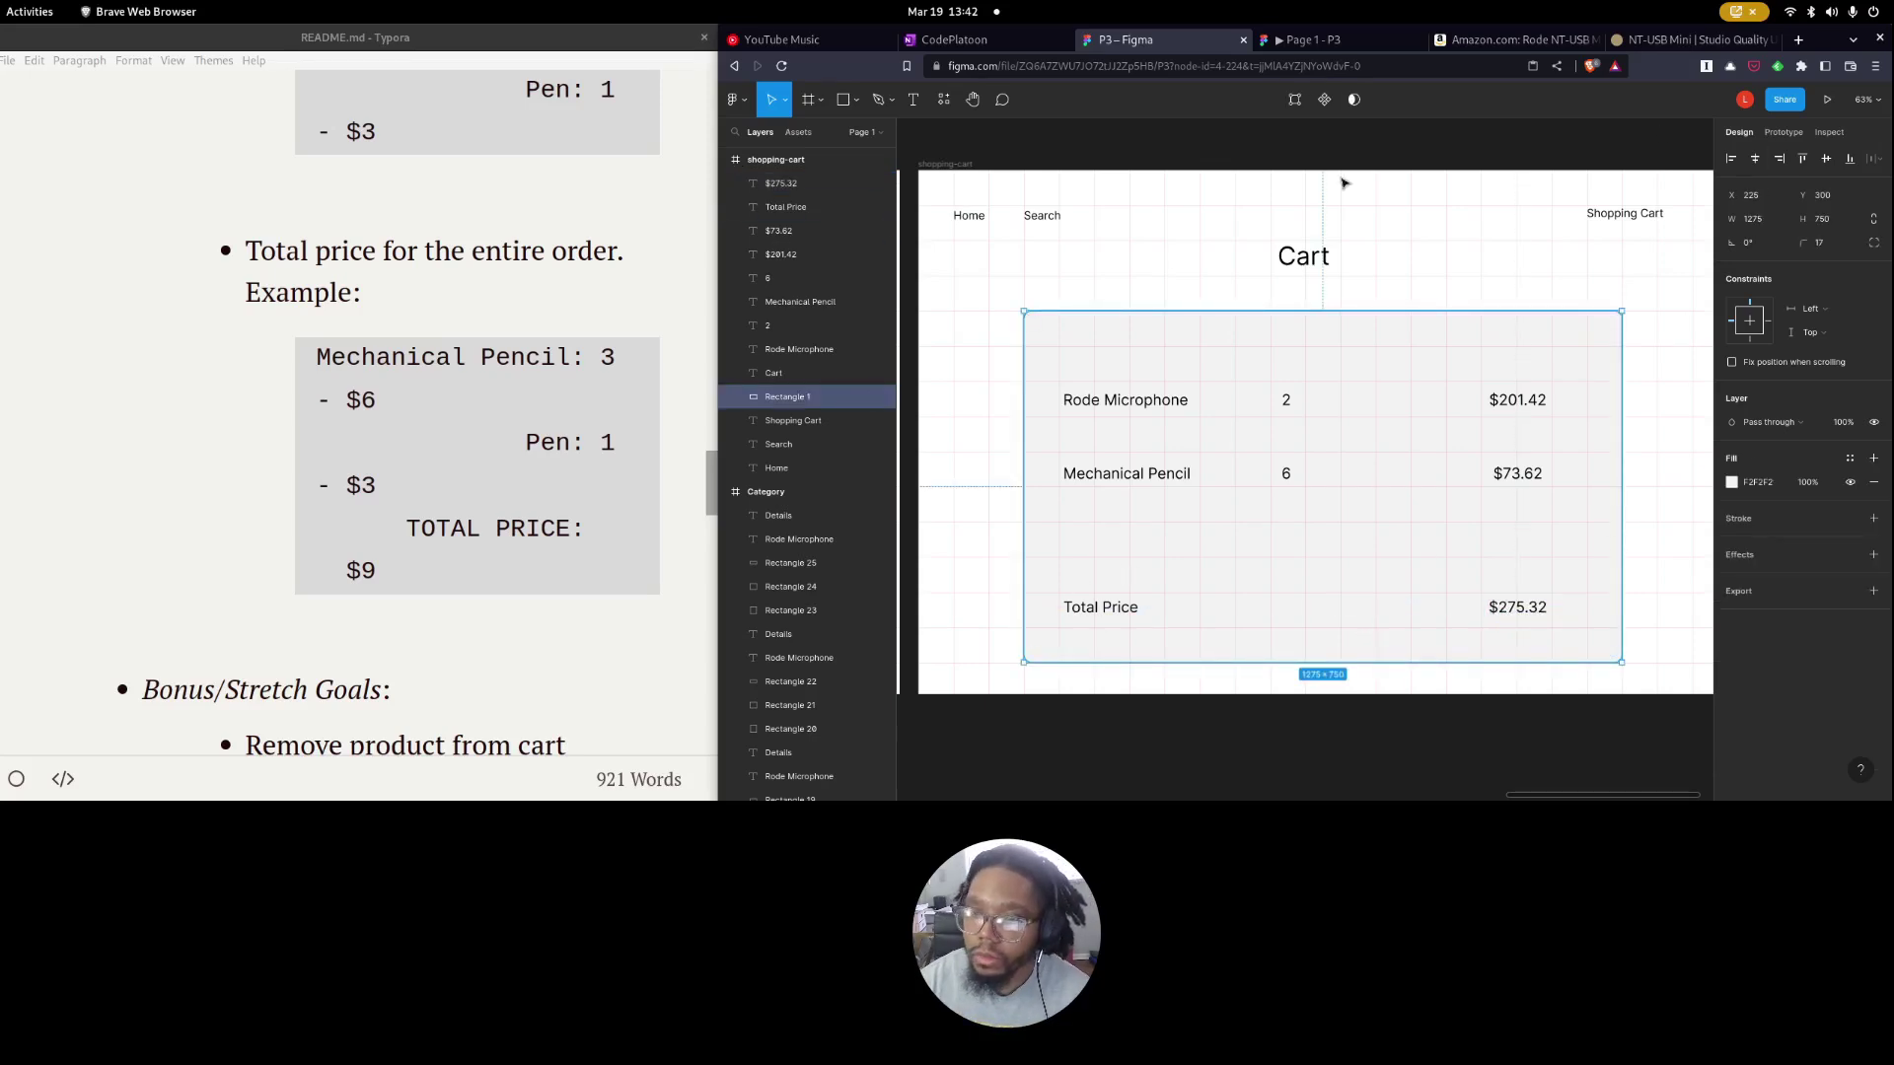
key("ctrl+d")
left_click_drag(1093, 312, 1108, 577)
left_click_drag(1184, 661, 1165, 640)
left_click_drag(1019, 614, 1098, 583)
left_click_drag(1621, 630, 1603, 628)
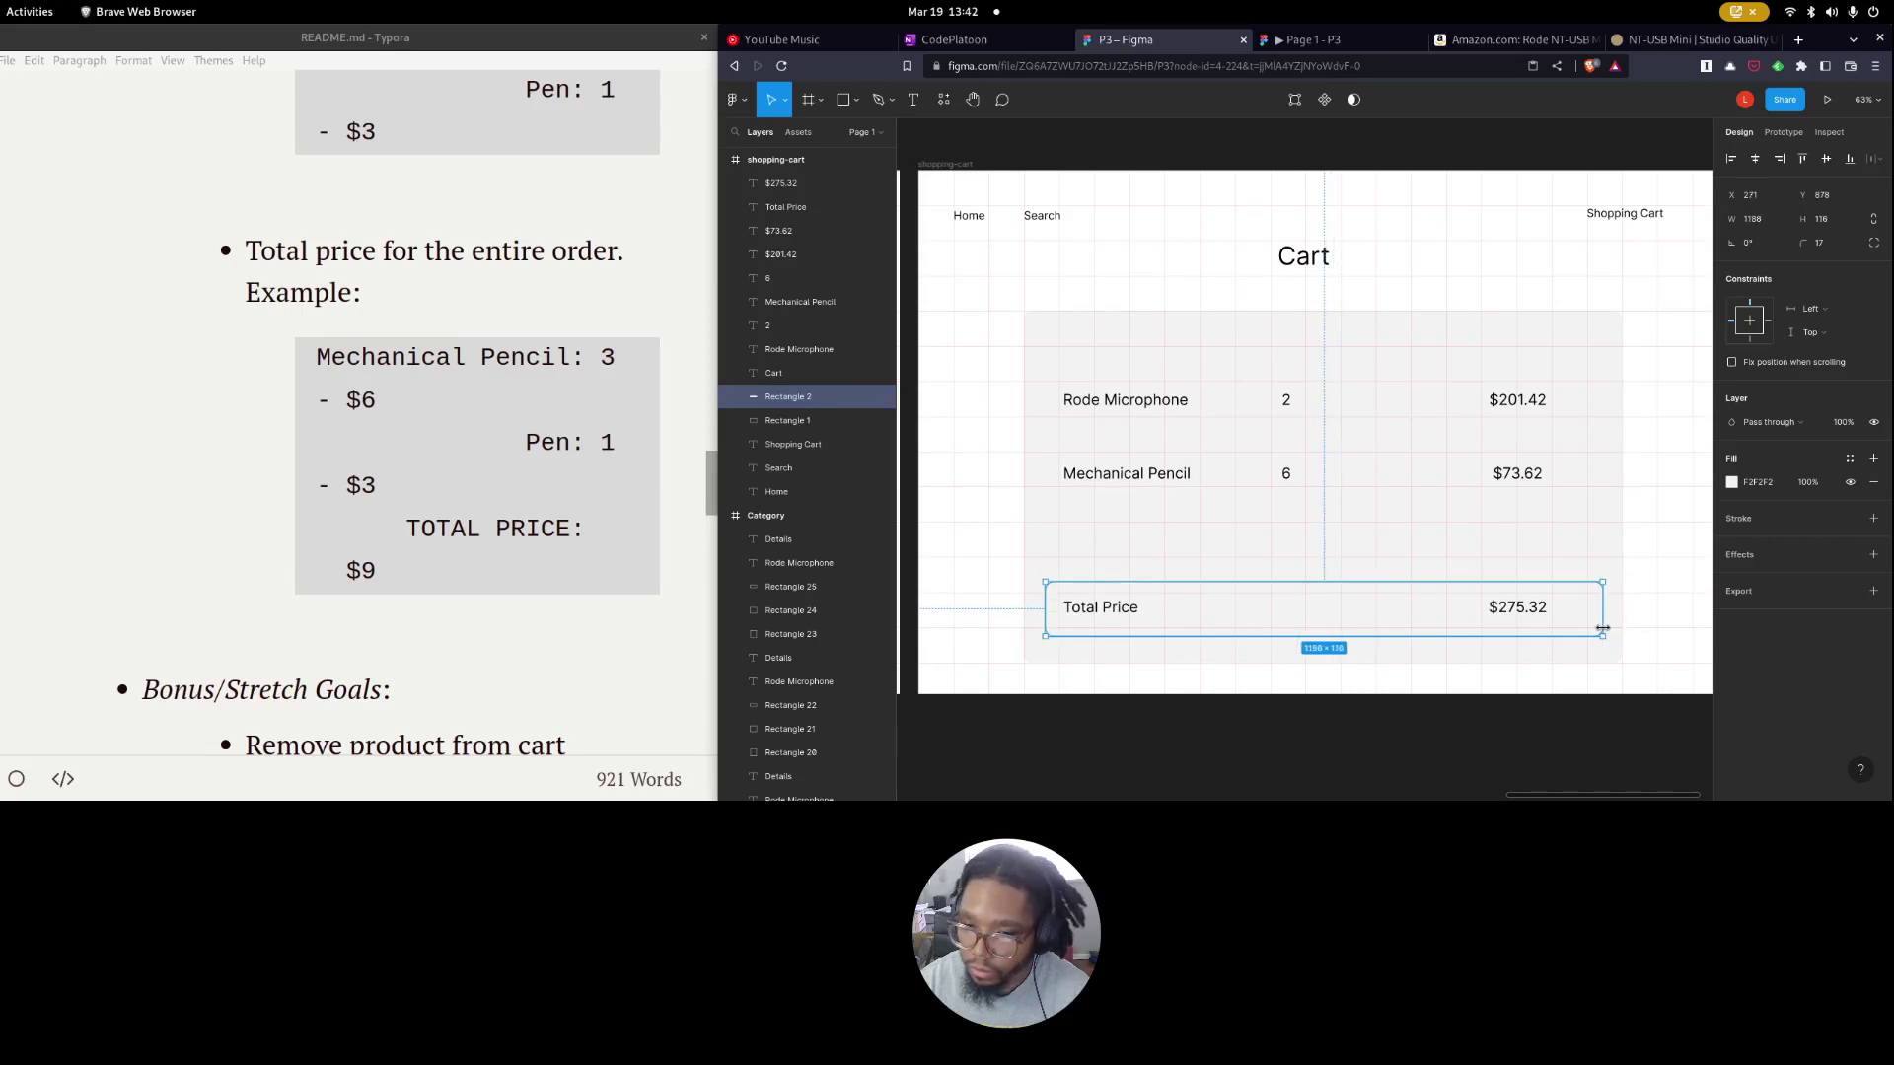
Fill the Total Price box with F8F8F8 and give it a D6D6D6 inside stroke of 4.
left_click(1731, 481)
left_click_drag(1578, 458, 1491, 447)
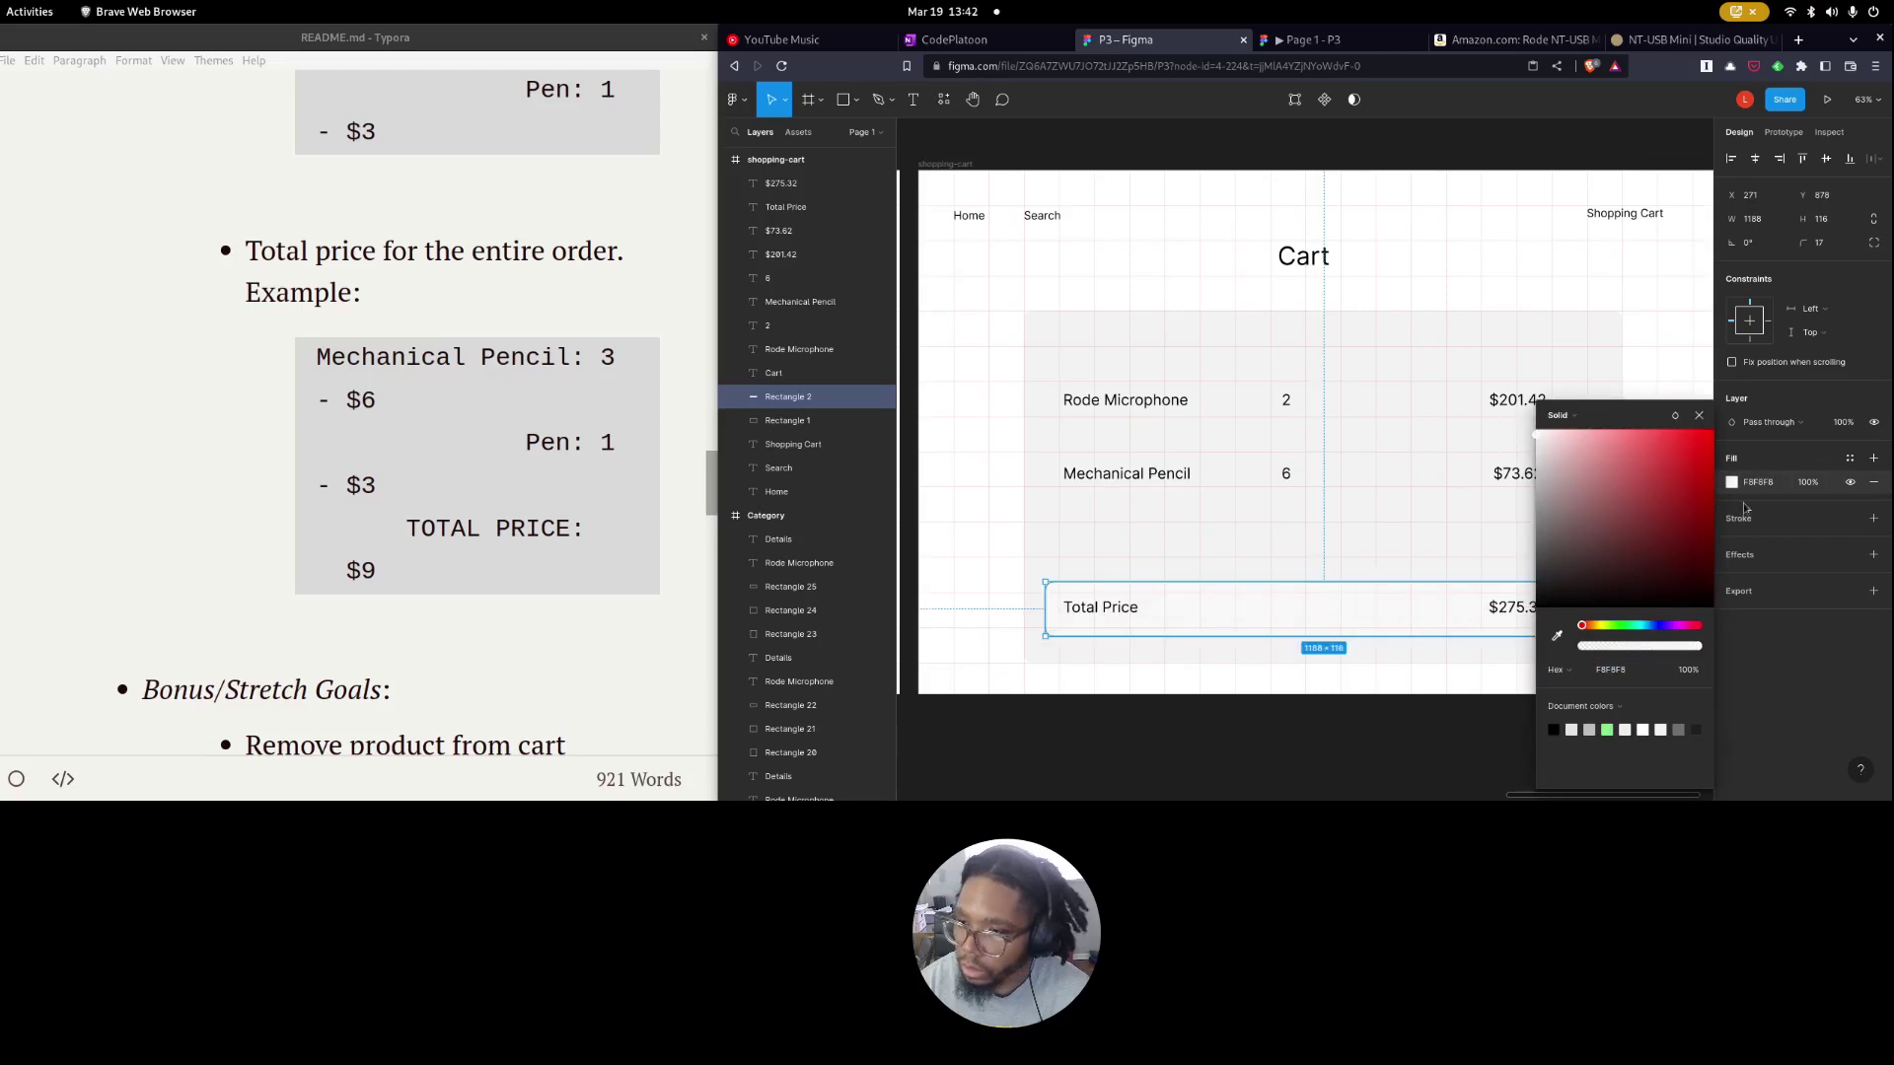
left_click(1499, 532)
left_click(1570, 621)
left_click(1731, 541)
left_click(1588, 729)
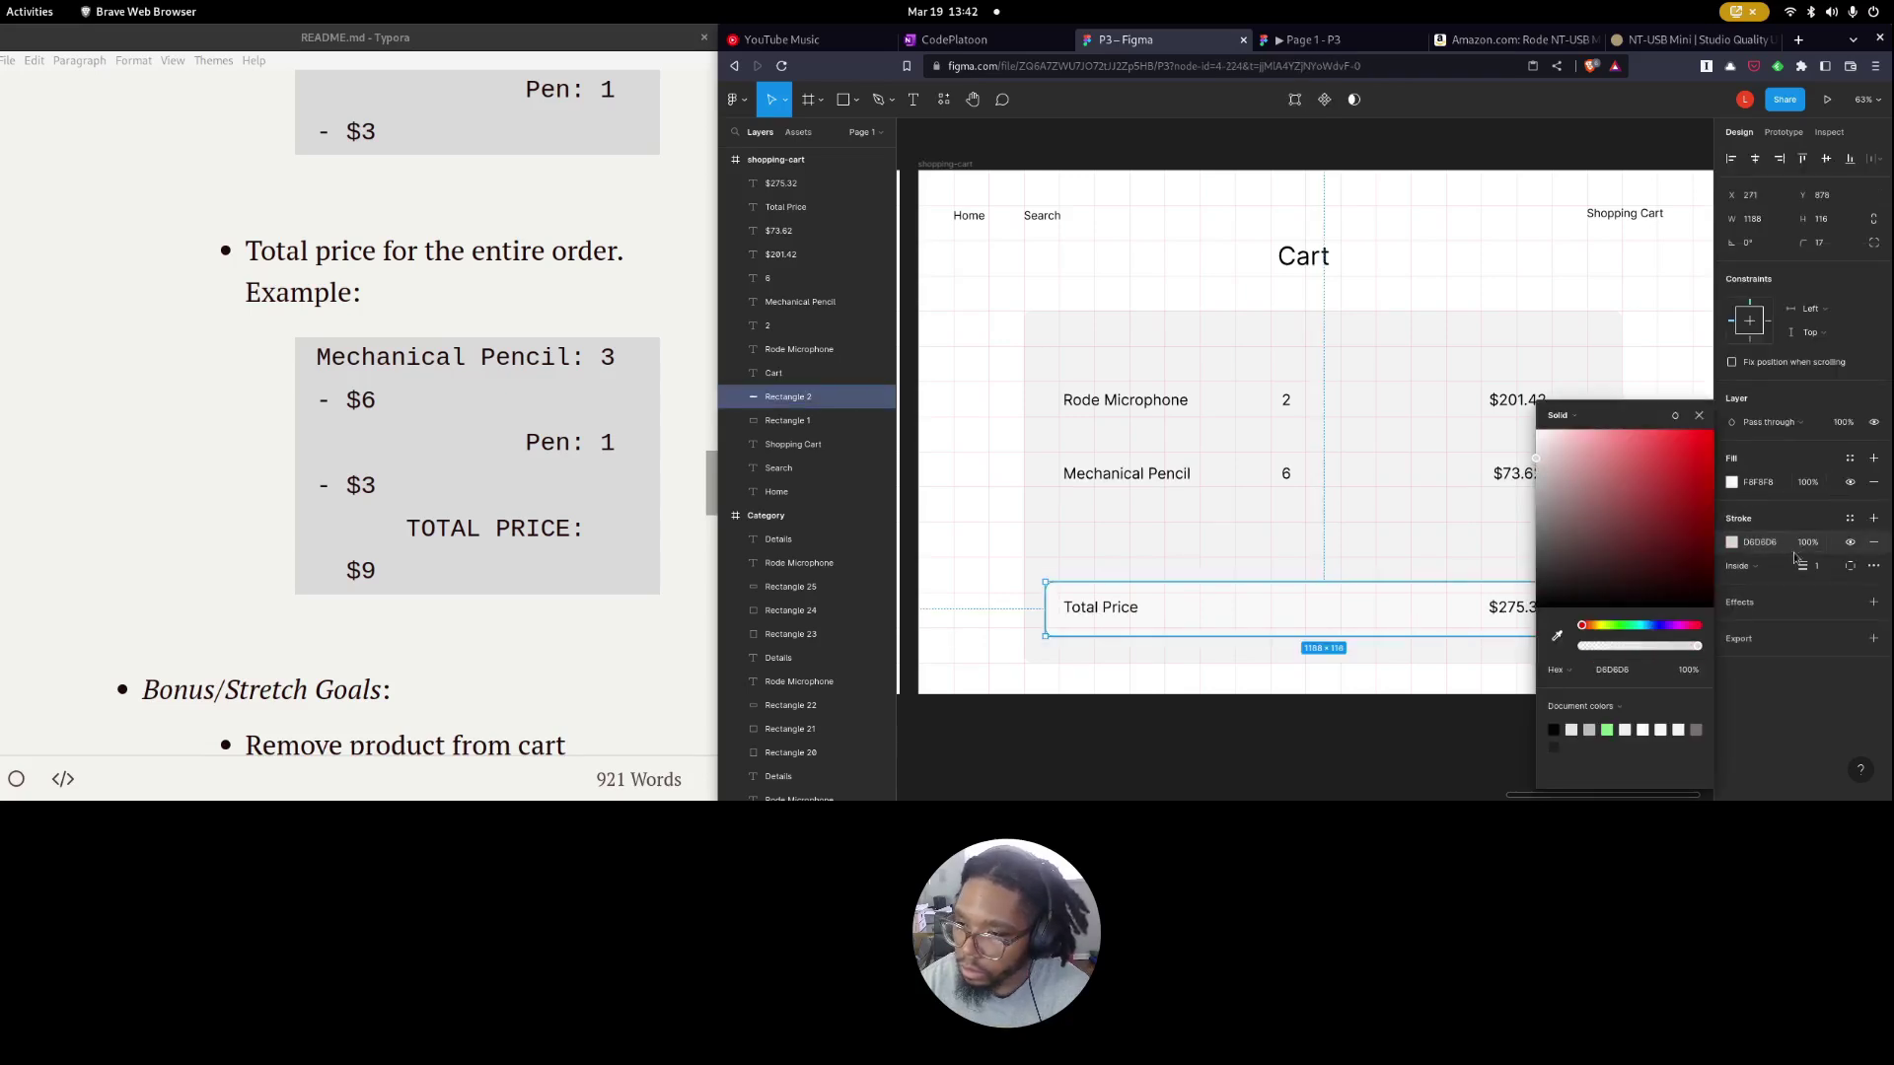
left_click_drag(1803, 565, 1811, 566)
key("Escape")
left_click(1632, 676)
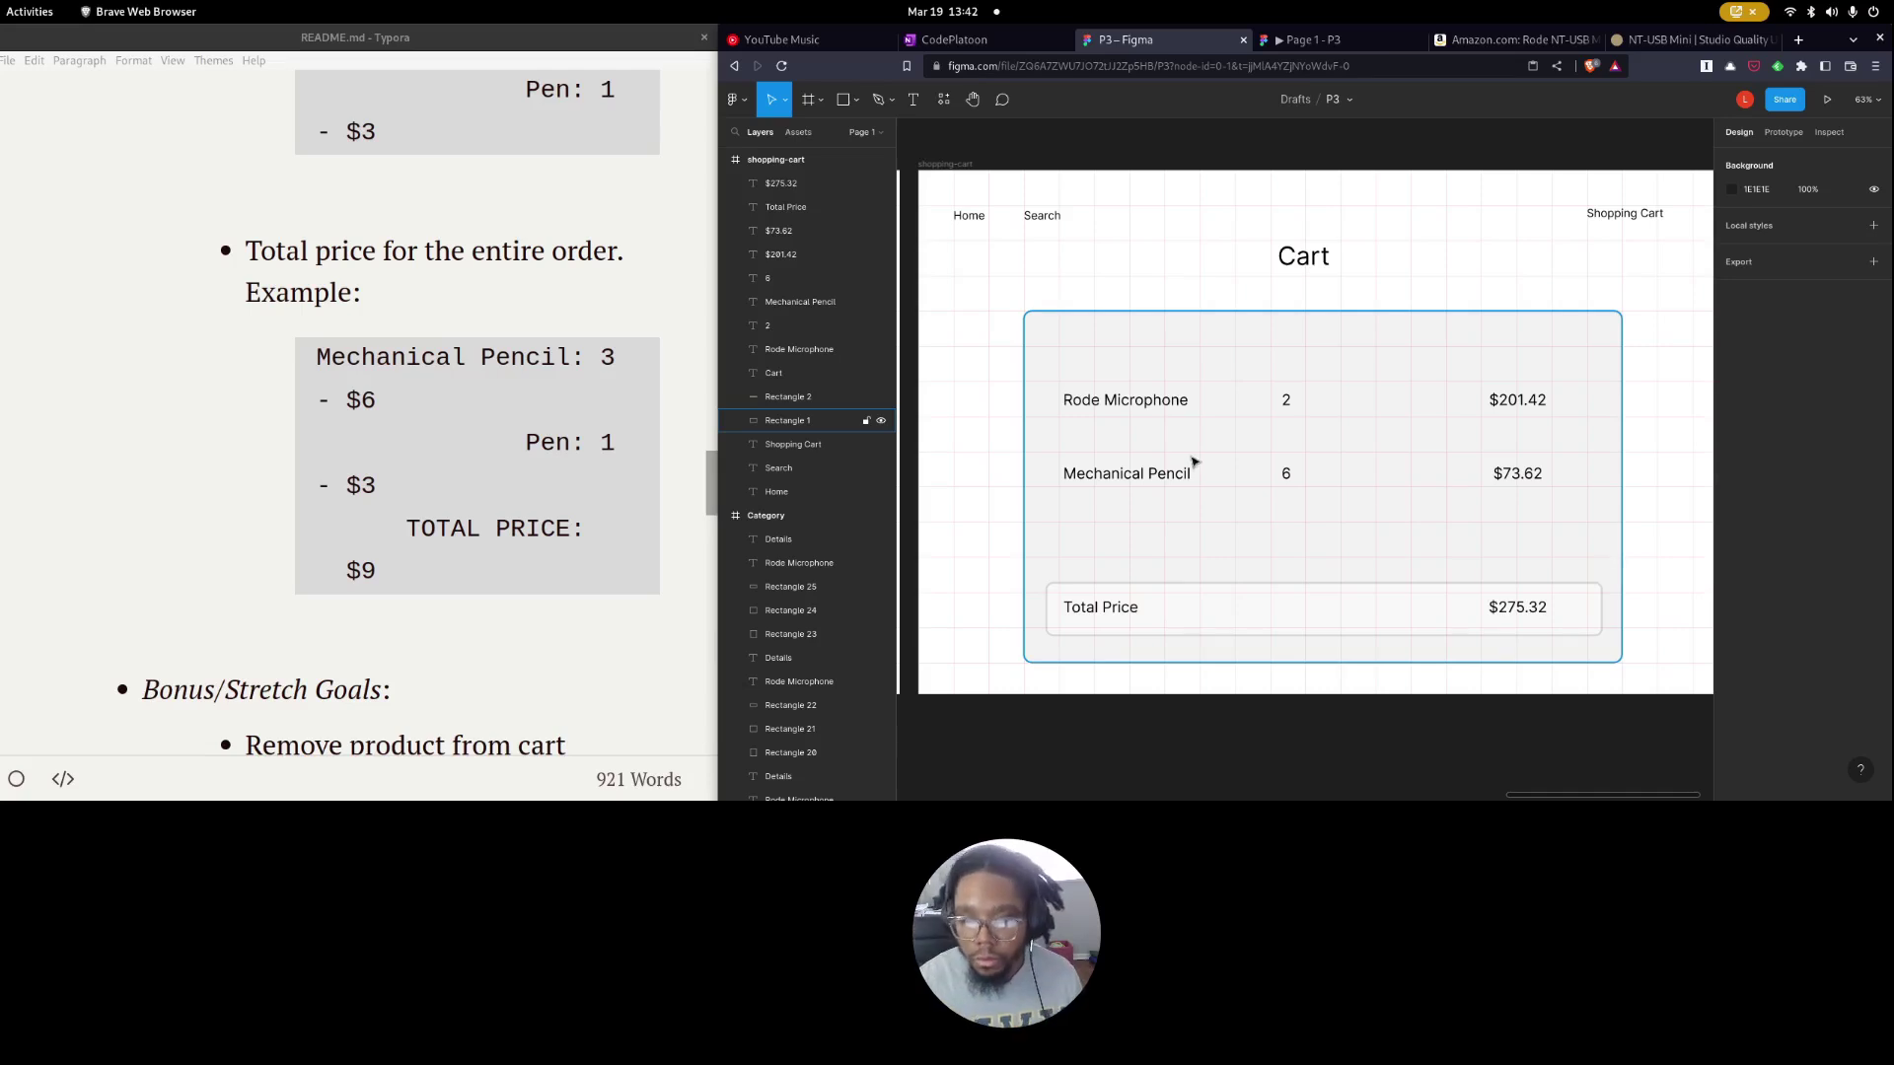
Try removing the large background panel behind the cart rows, and restore it.
left_click(1117, 366)
key("Delete")
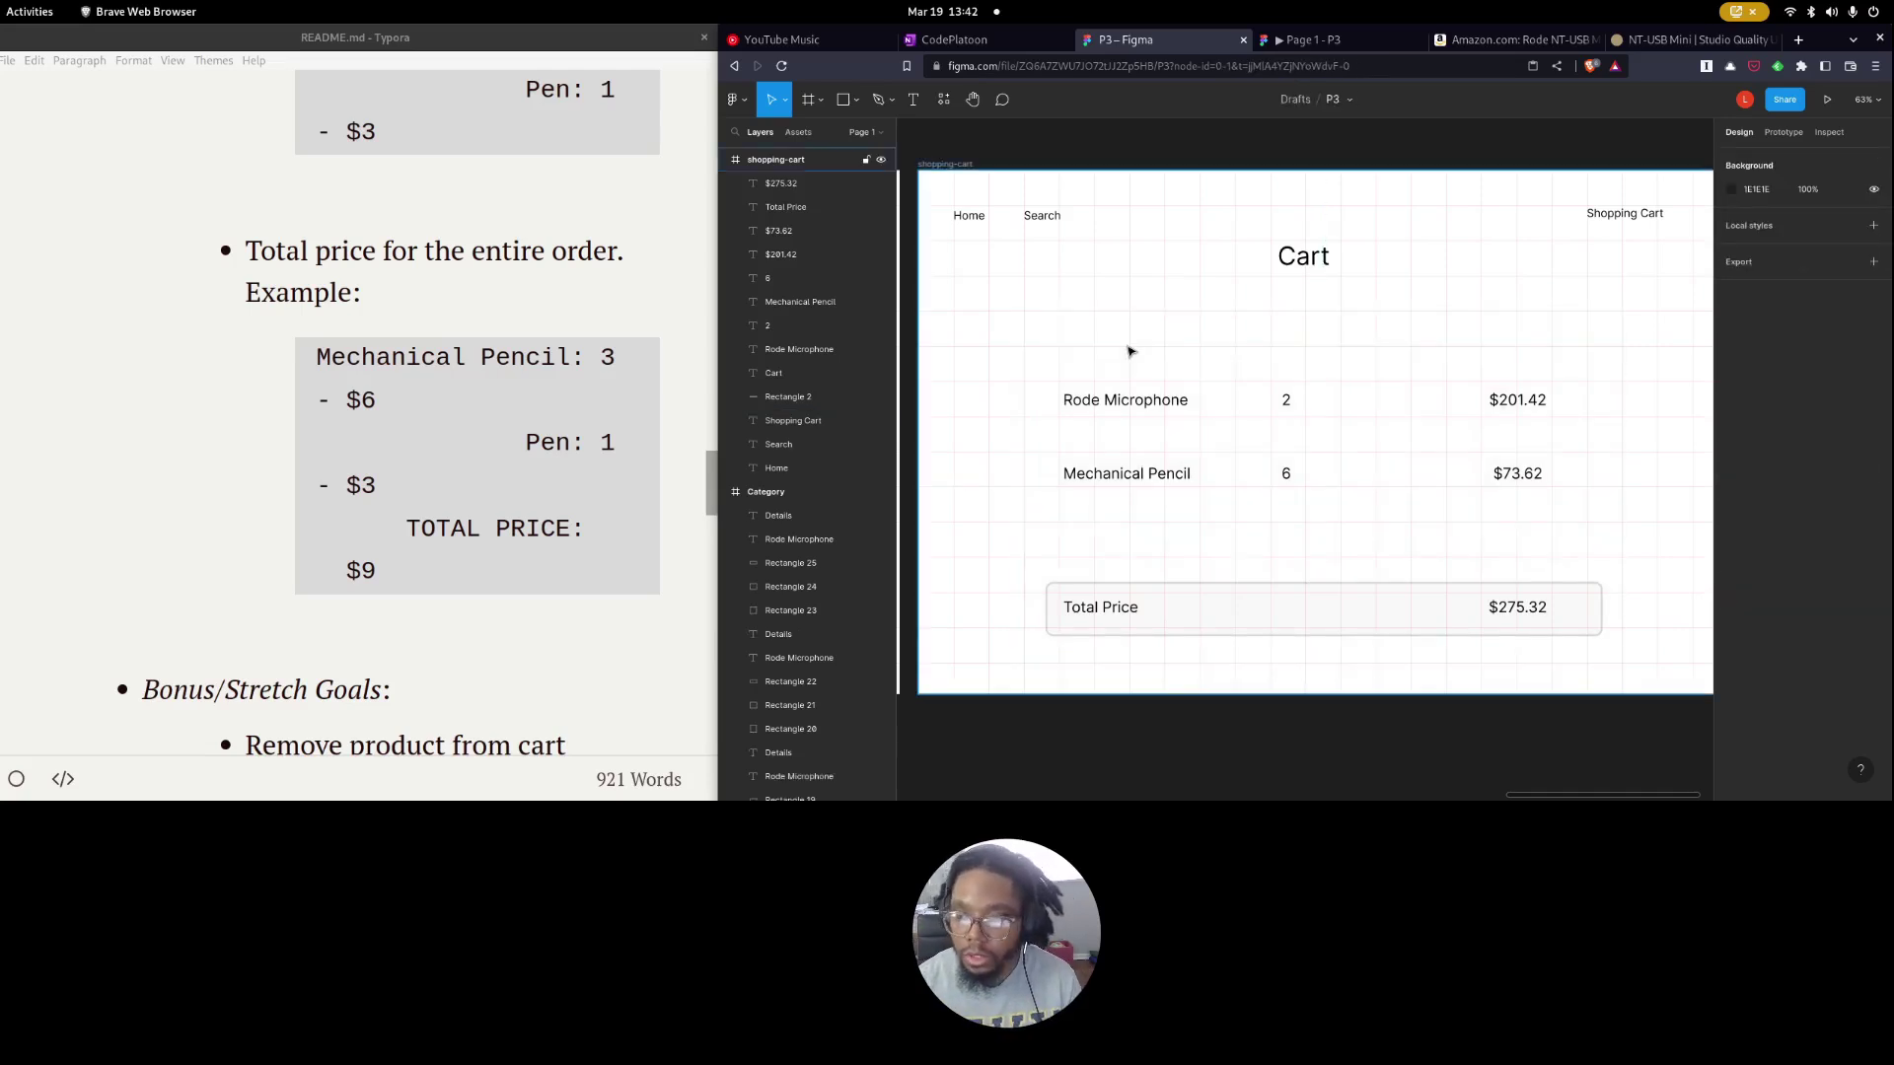
key("ctrl+z")
left_click(955, 562)
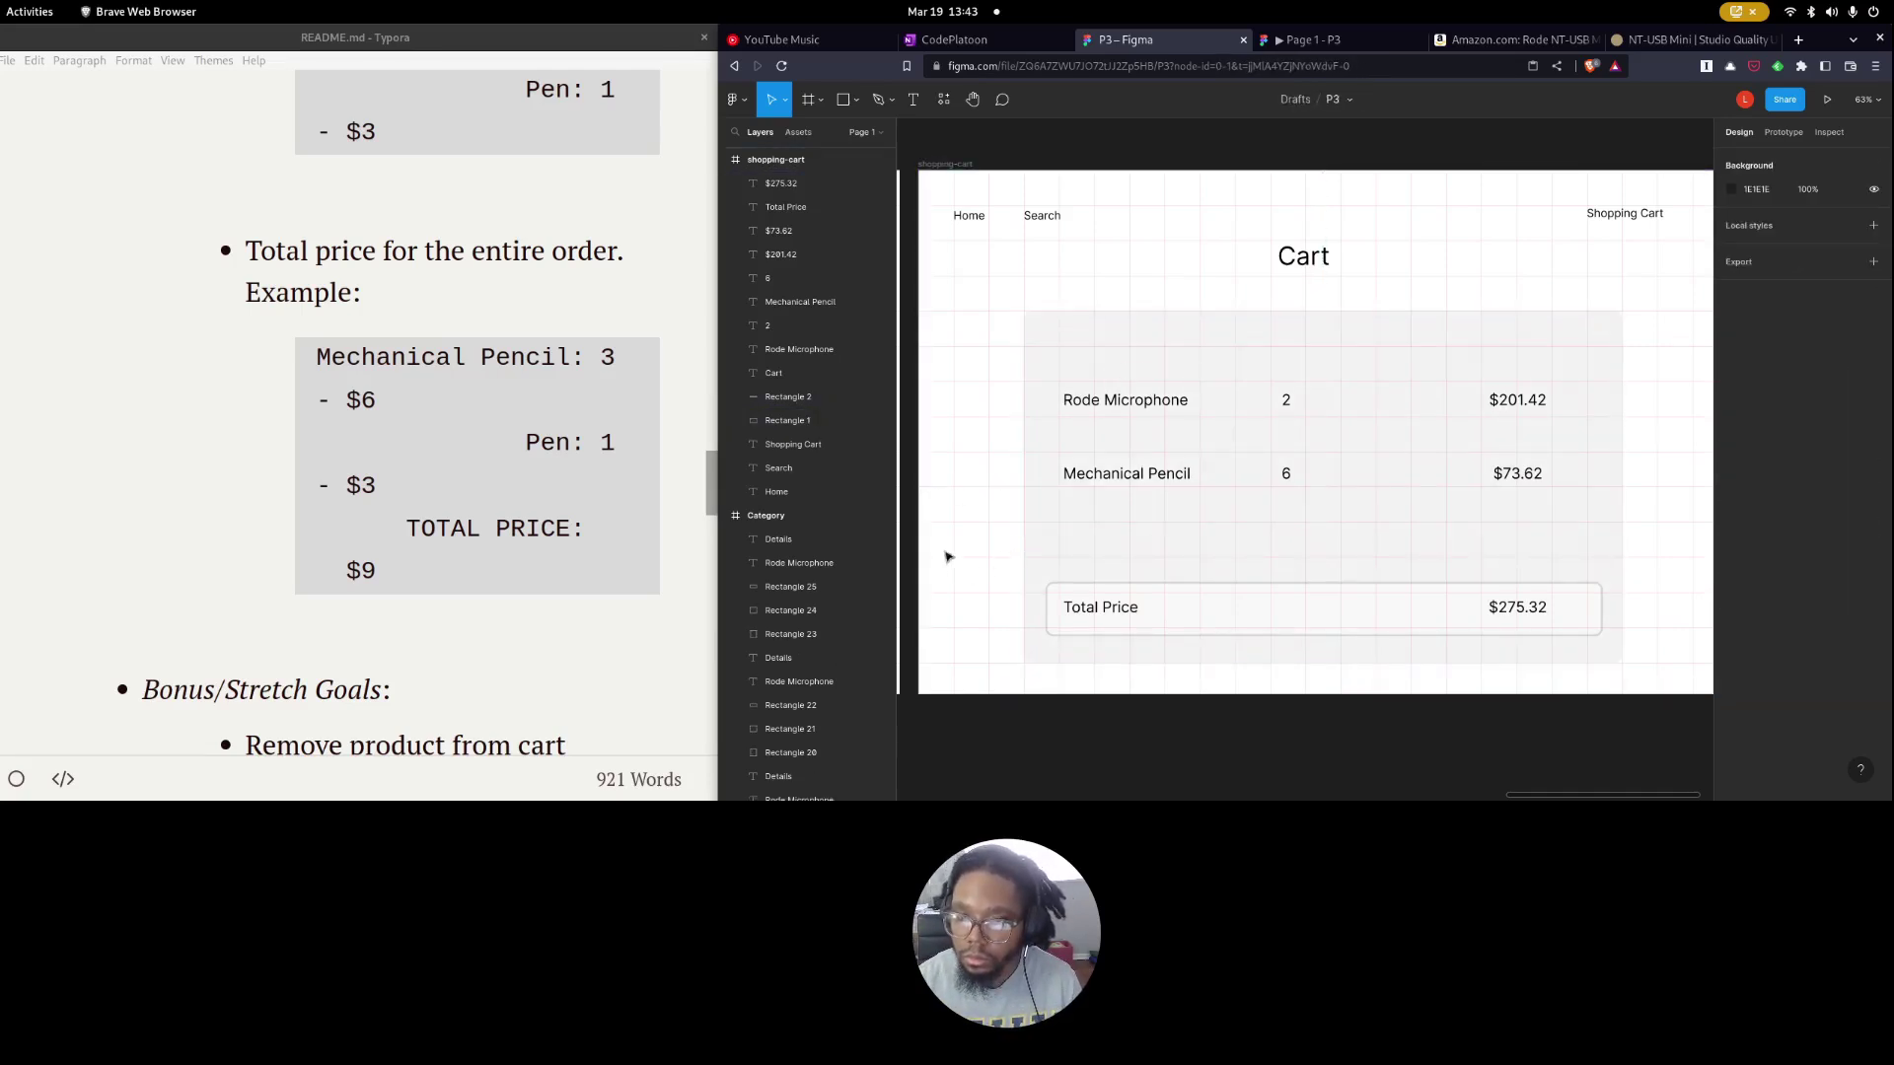
Duplicate the Total Price box as an about 1188 × 484 px box around the product rows, and delete the original box.
left_click(1107, 590)
left_click_drag(1107, 590, 1210, 571)
left_click(1215, 592)
key("Delete")
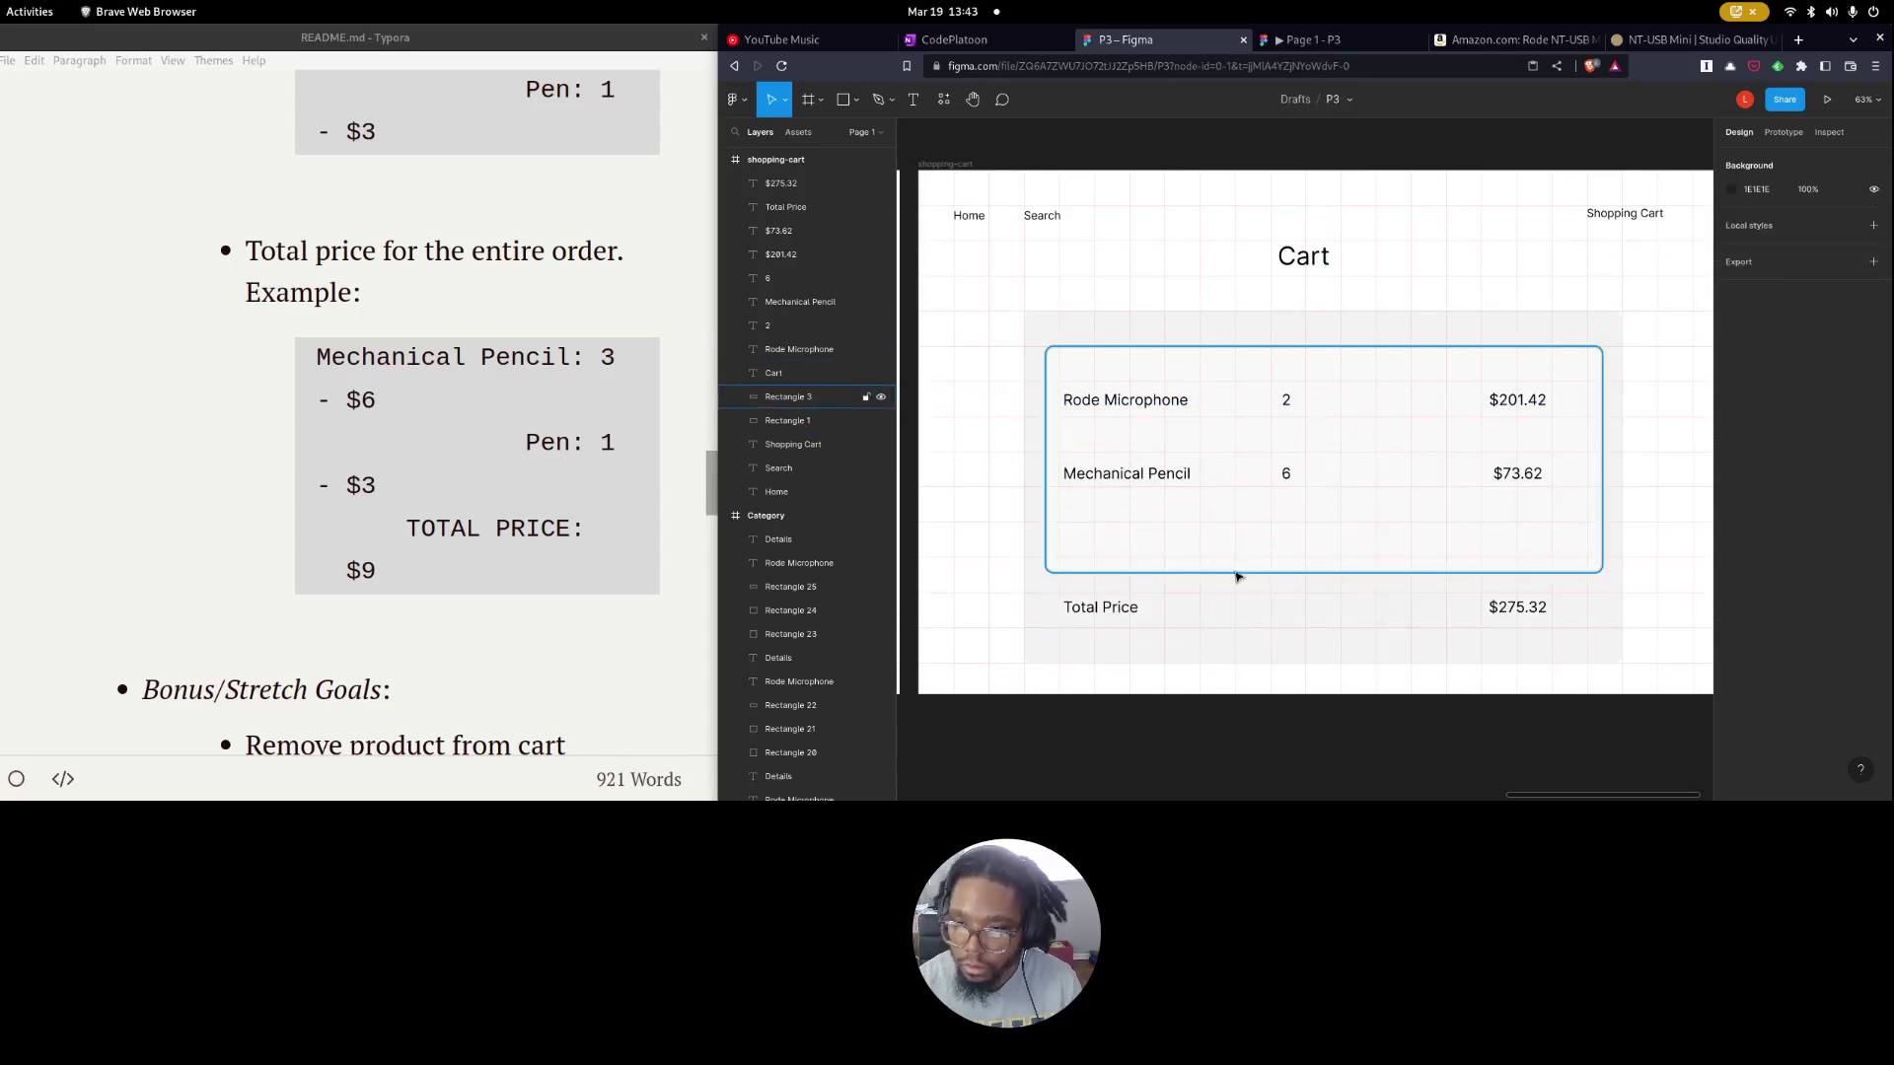
left_click(1246, 548)
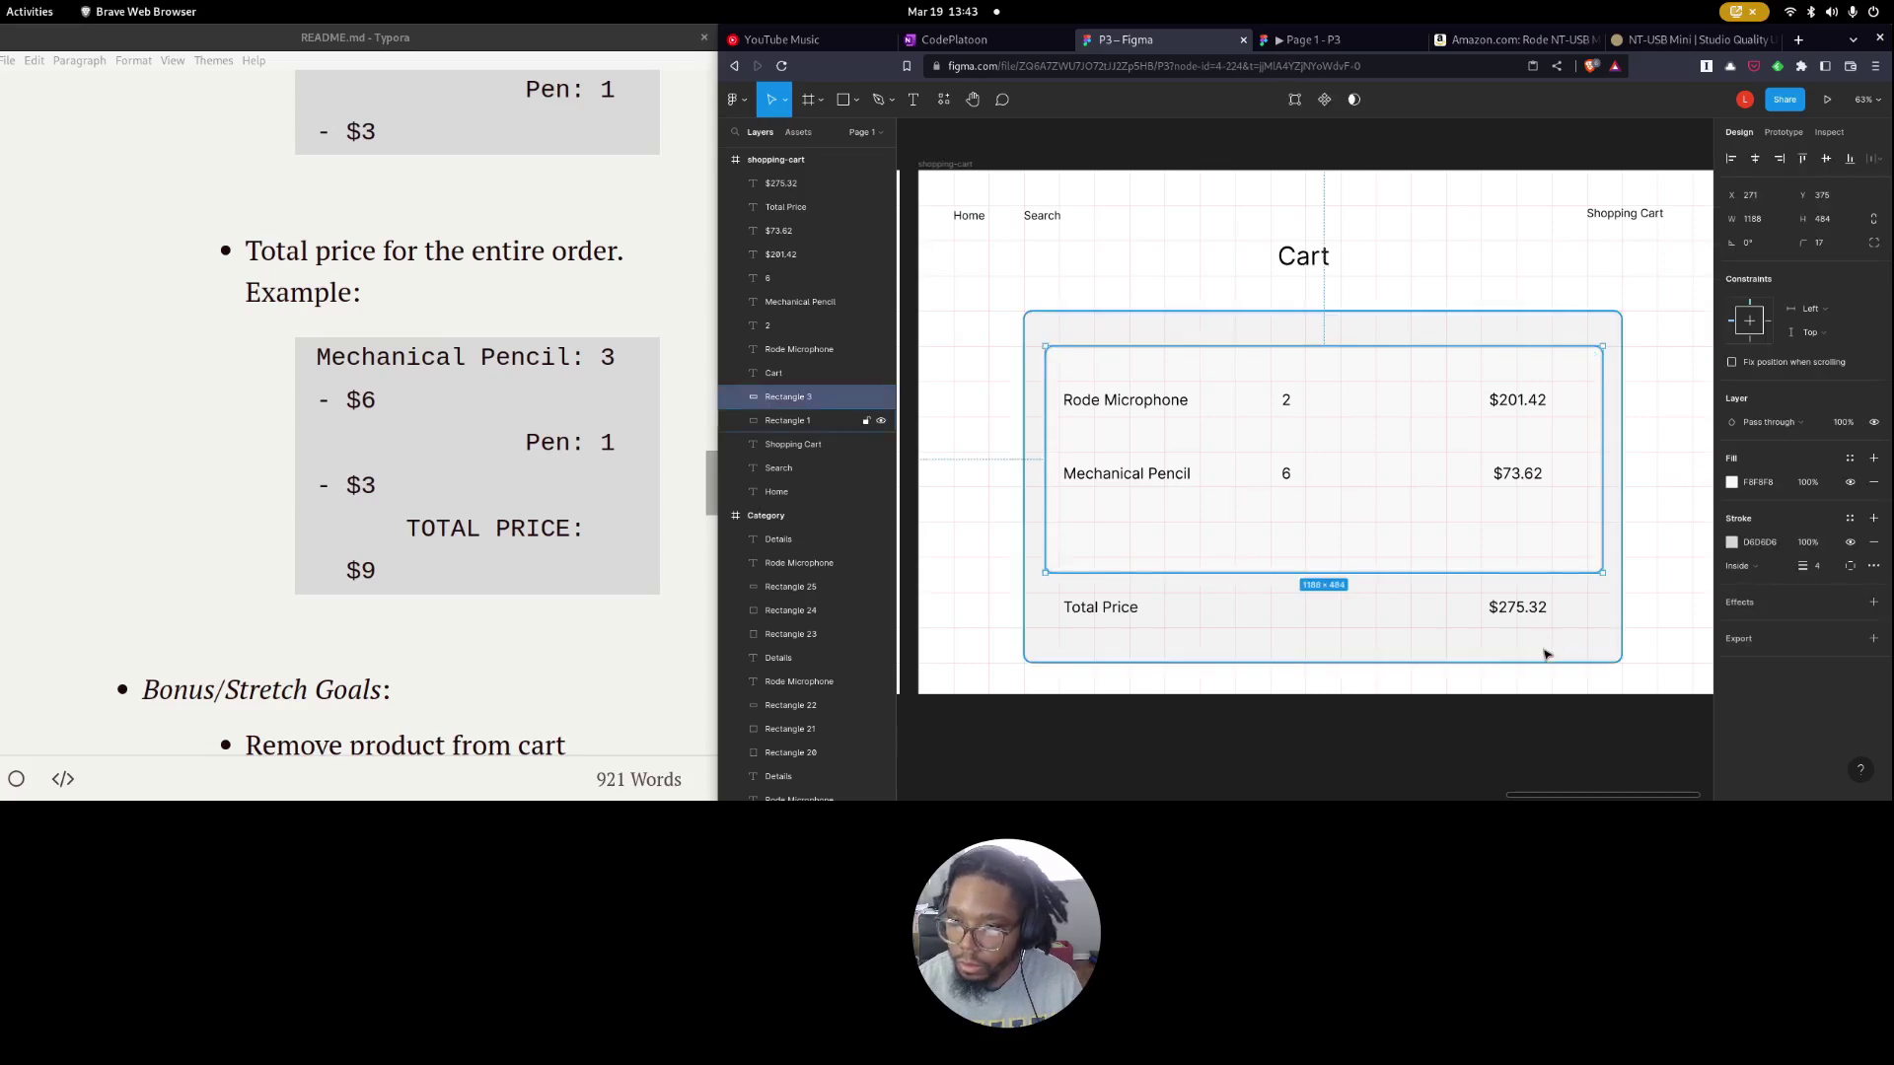
left_click(1660, 636)
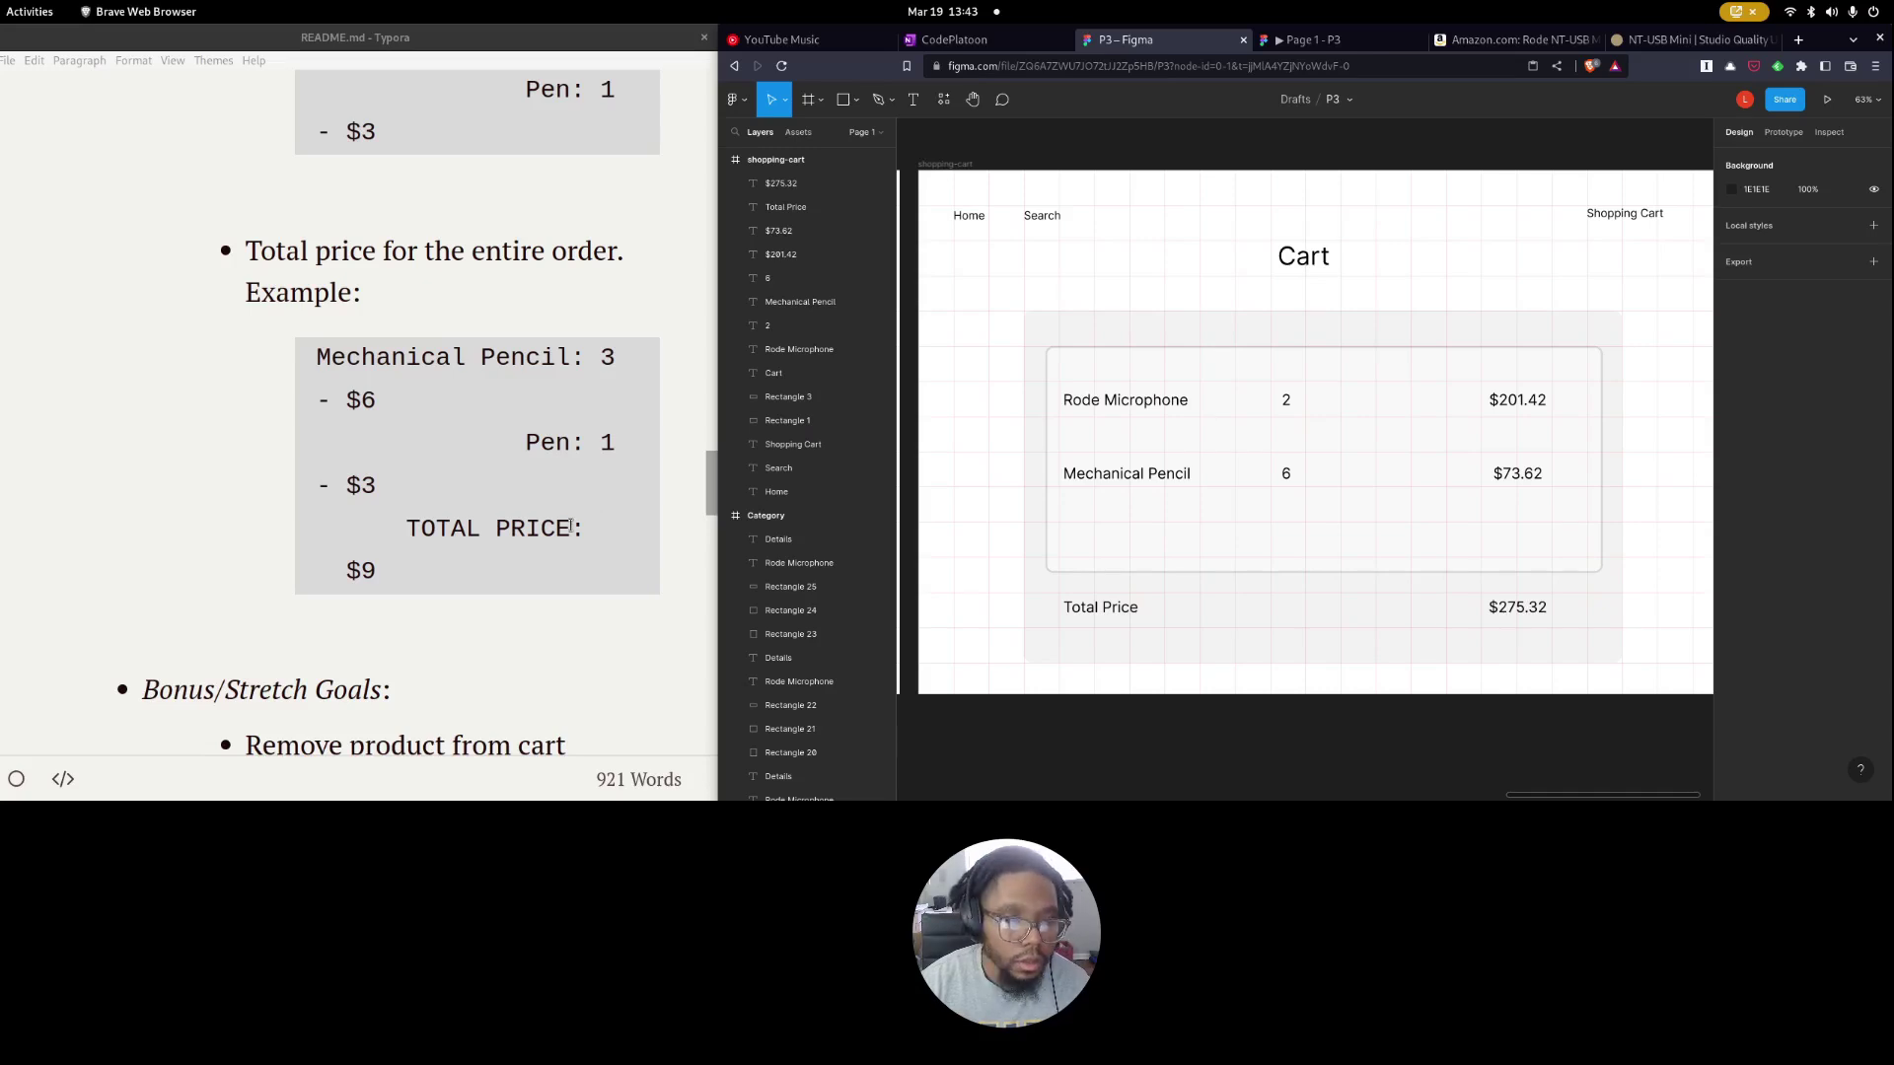
Review the README's remaining shopping cart requirements, its stretch goal and the Search page section.
scroll(570, 526, "down", 3)
triple_click(380, 516)
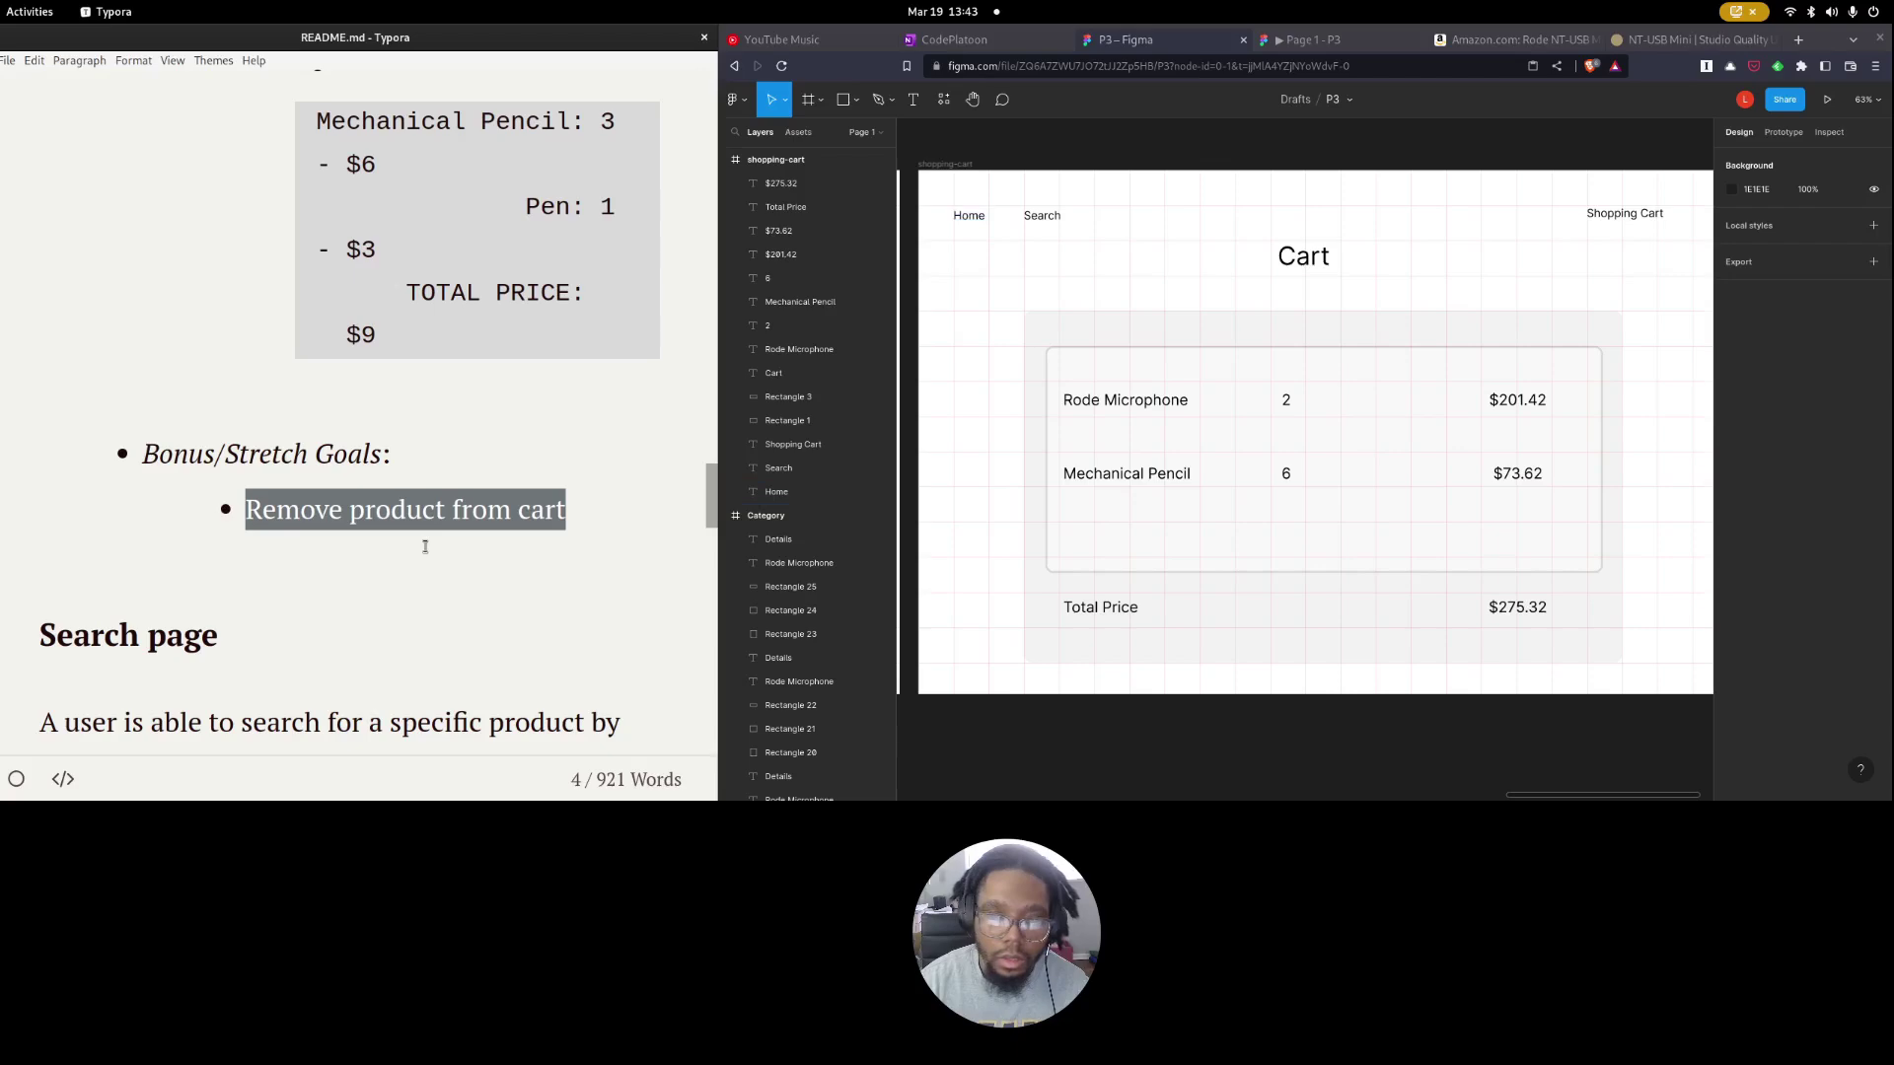
scroll(463, 543, "up", 4)
scroll(474, 527, "up", 1)
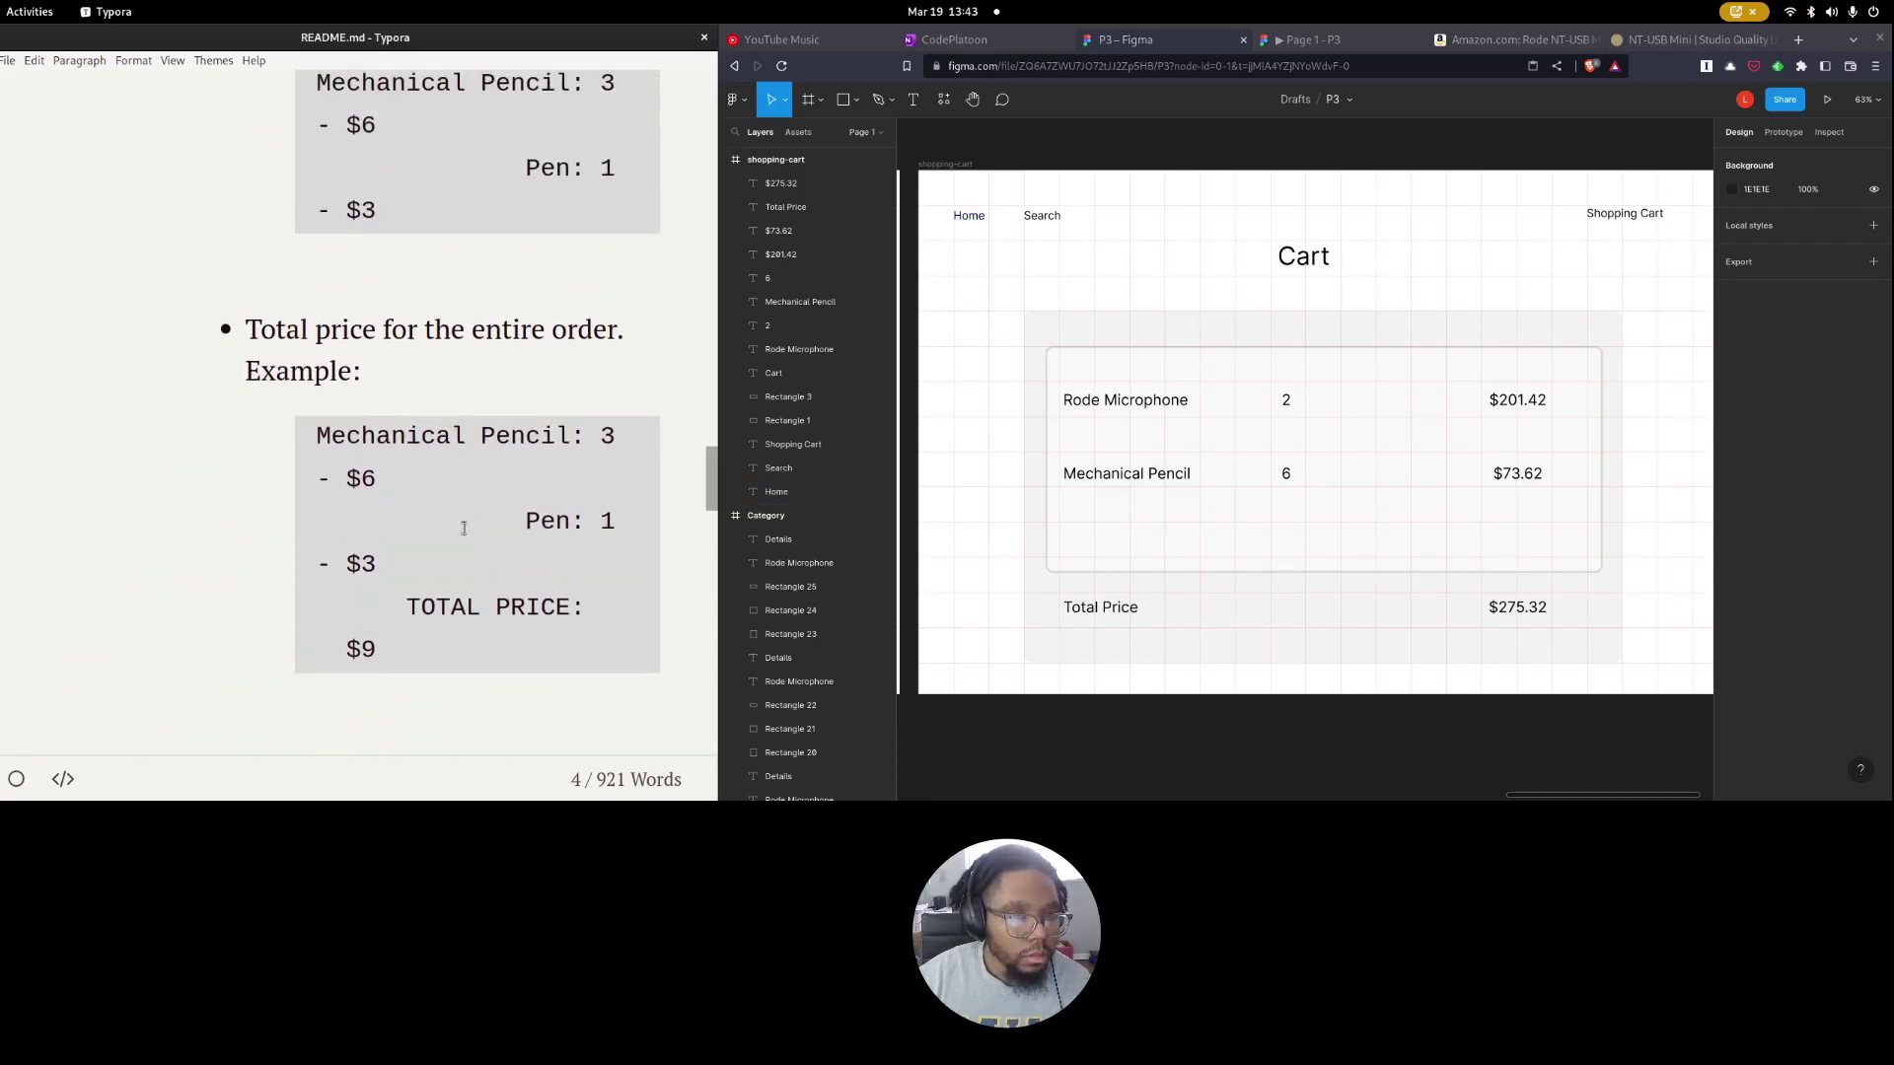
scroll(281, 329, "up", 13)
scroll(399, 494, "down", 4)
scroll(399, 494, "down", 20)
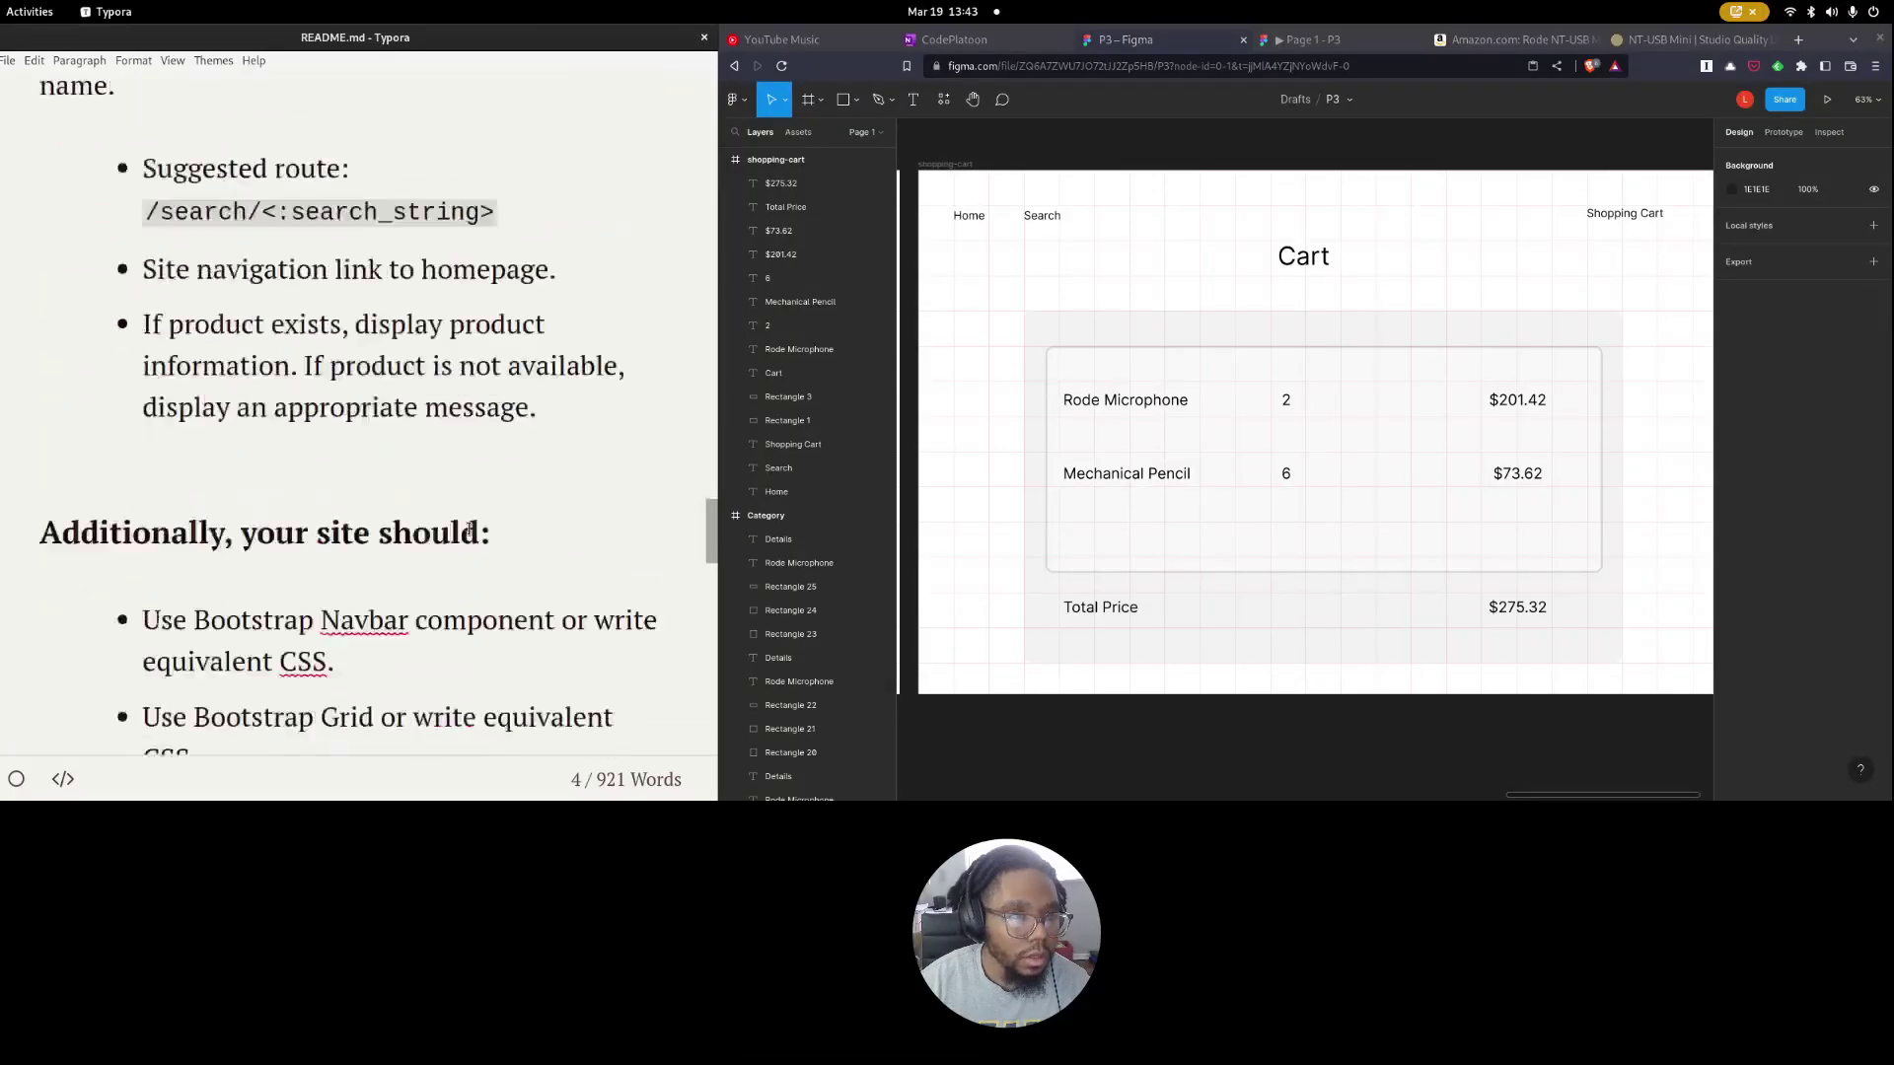
scroll(469, 530, "down", 6)
scroll(468, 527, "up", 20)
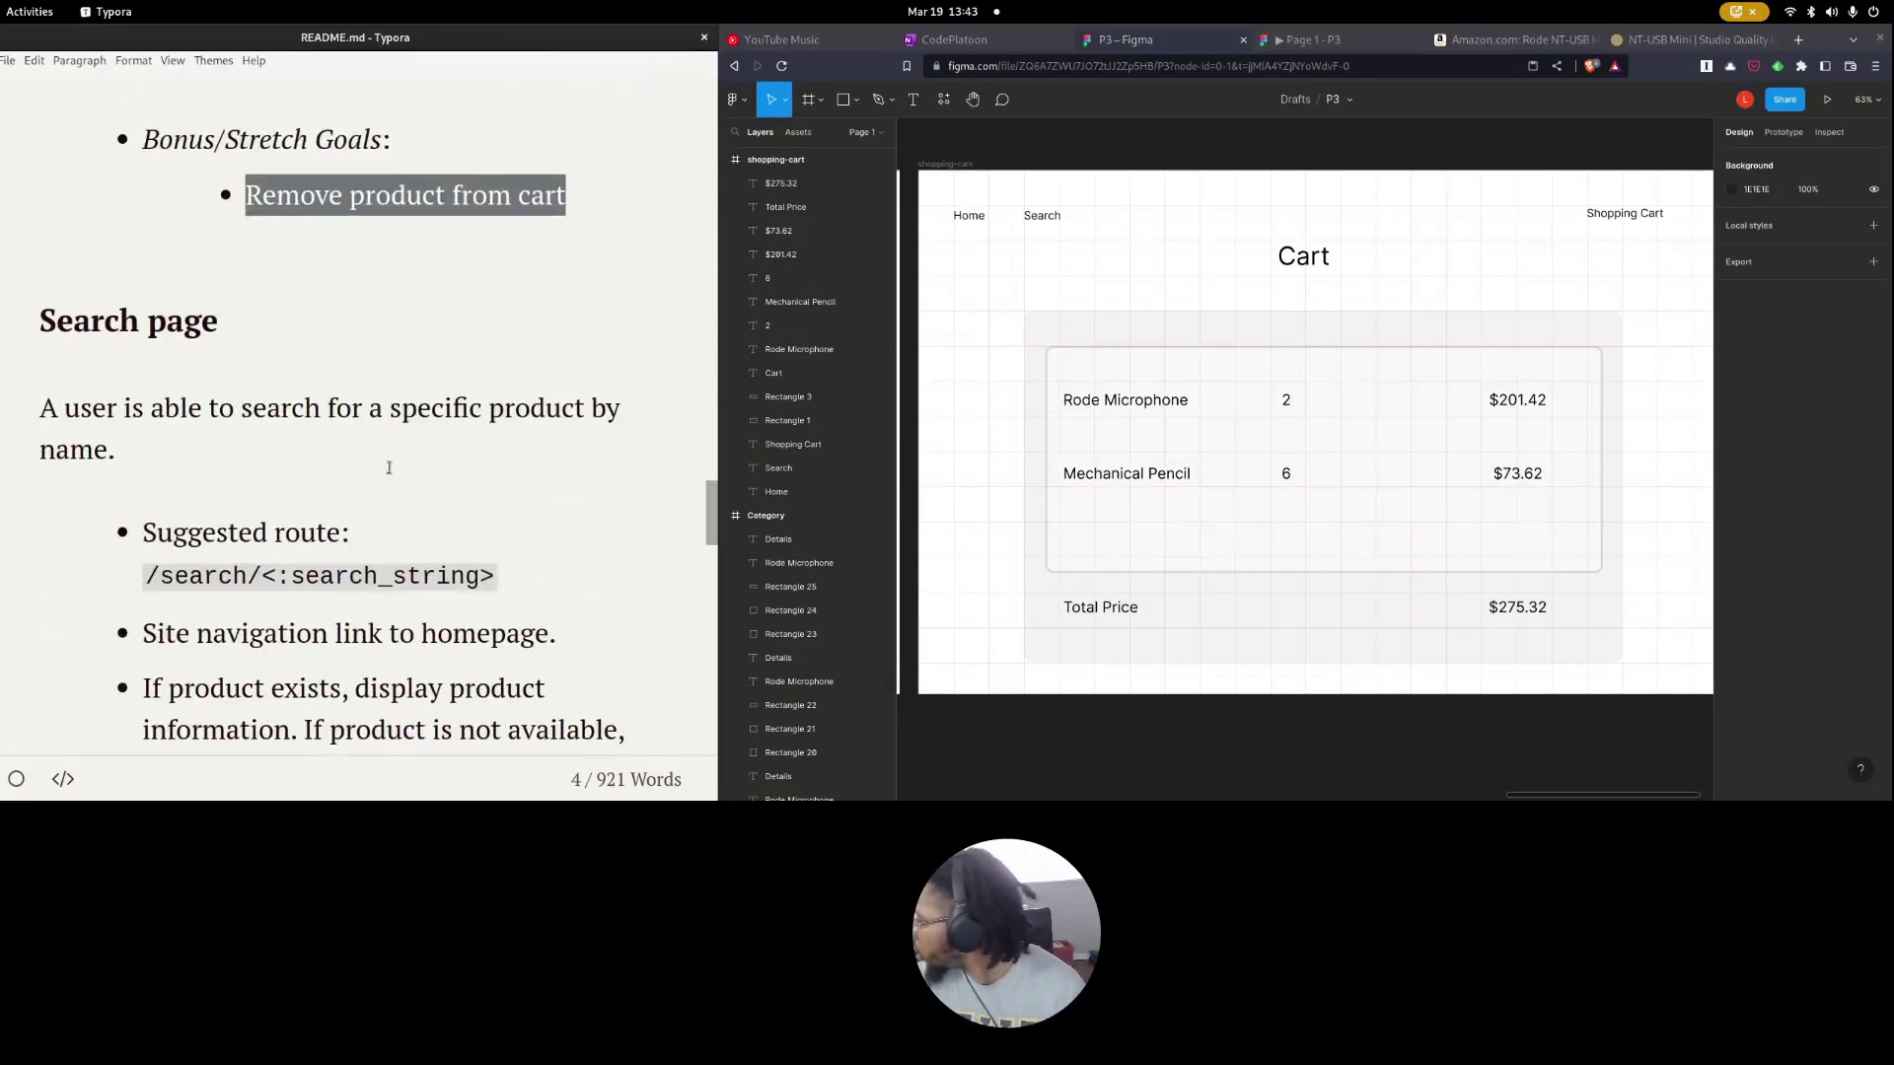
Test the Home link from the product page in the prototype preview.
left_click(1307, 40)
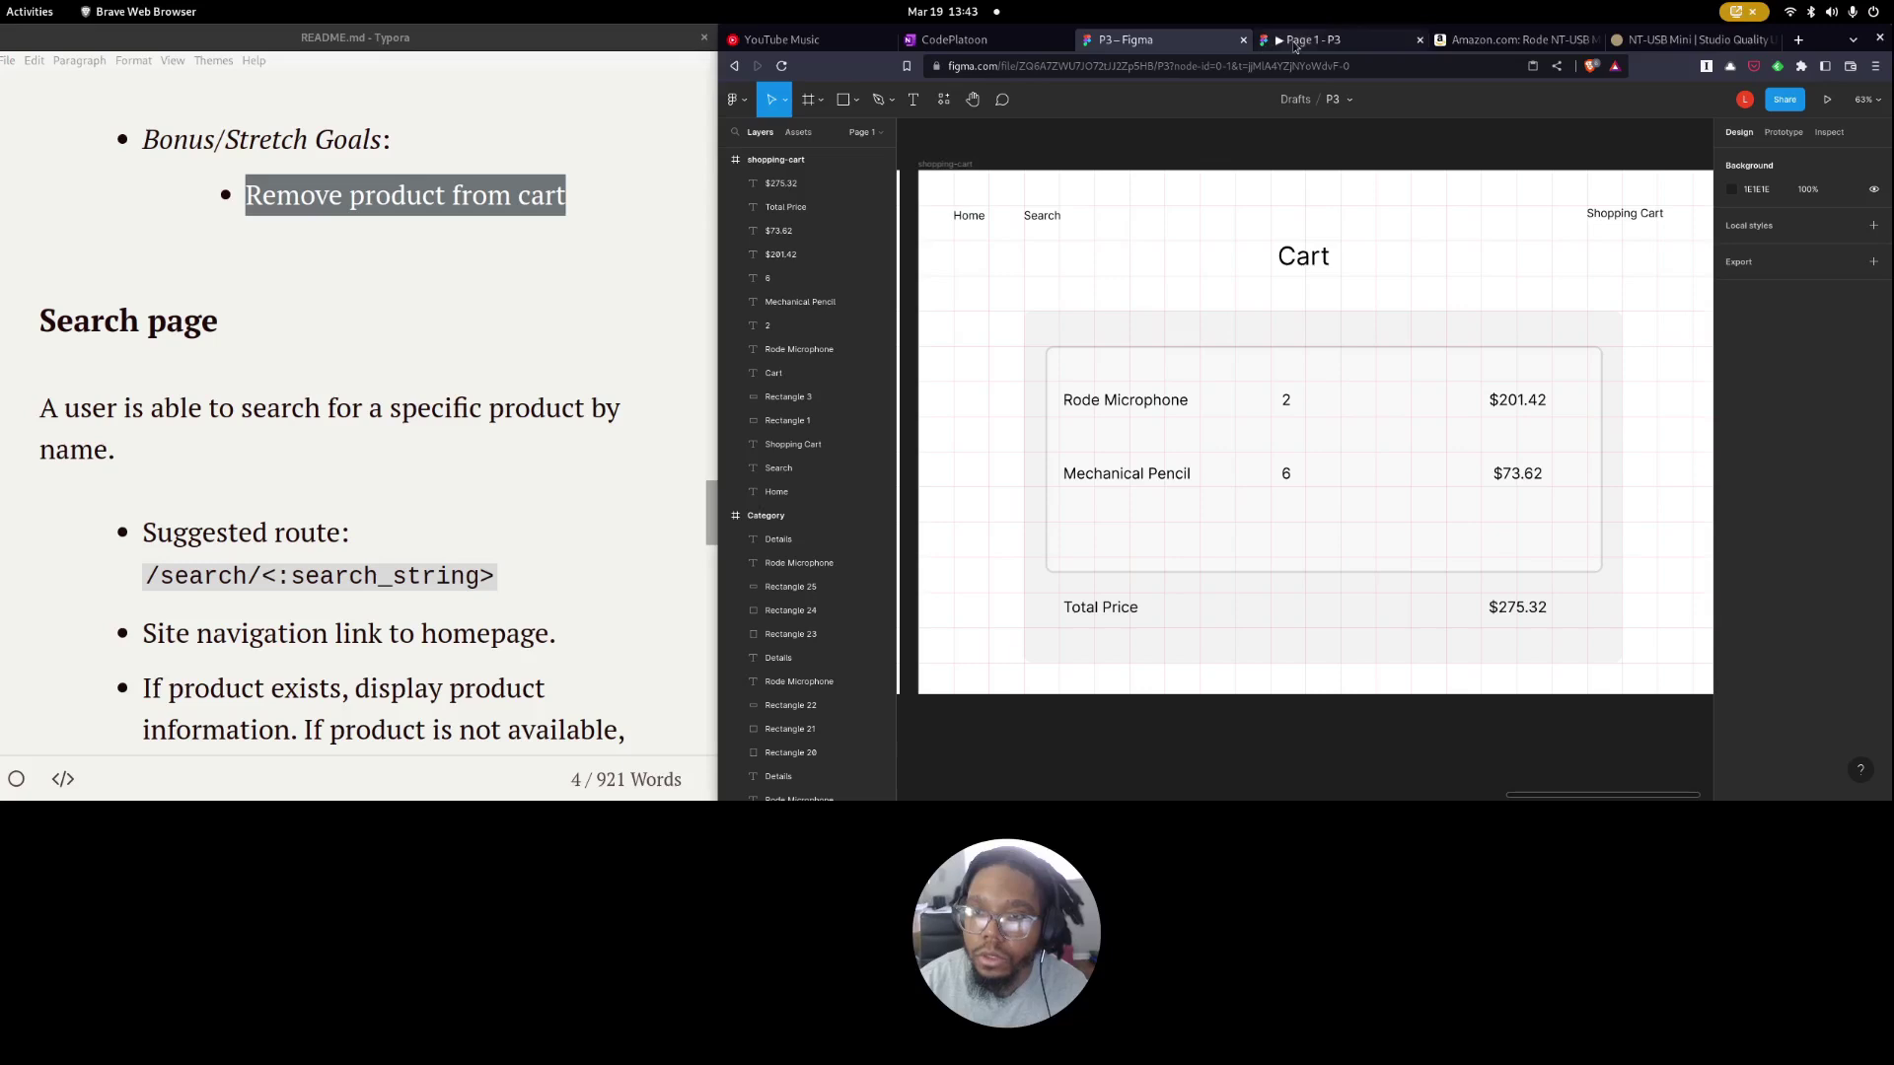
left_click(990, 190)
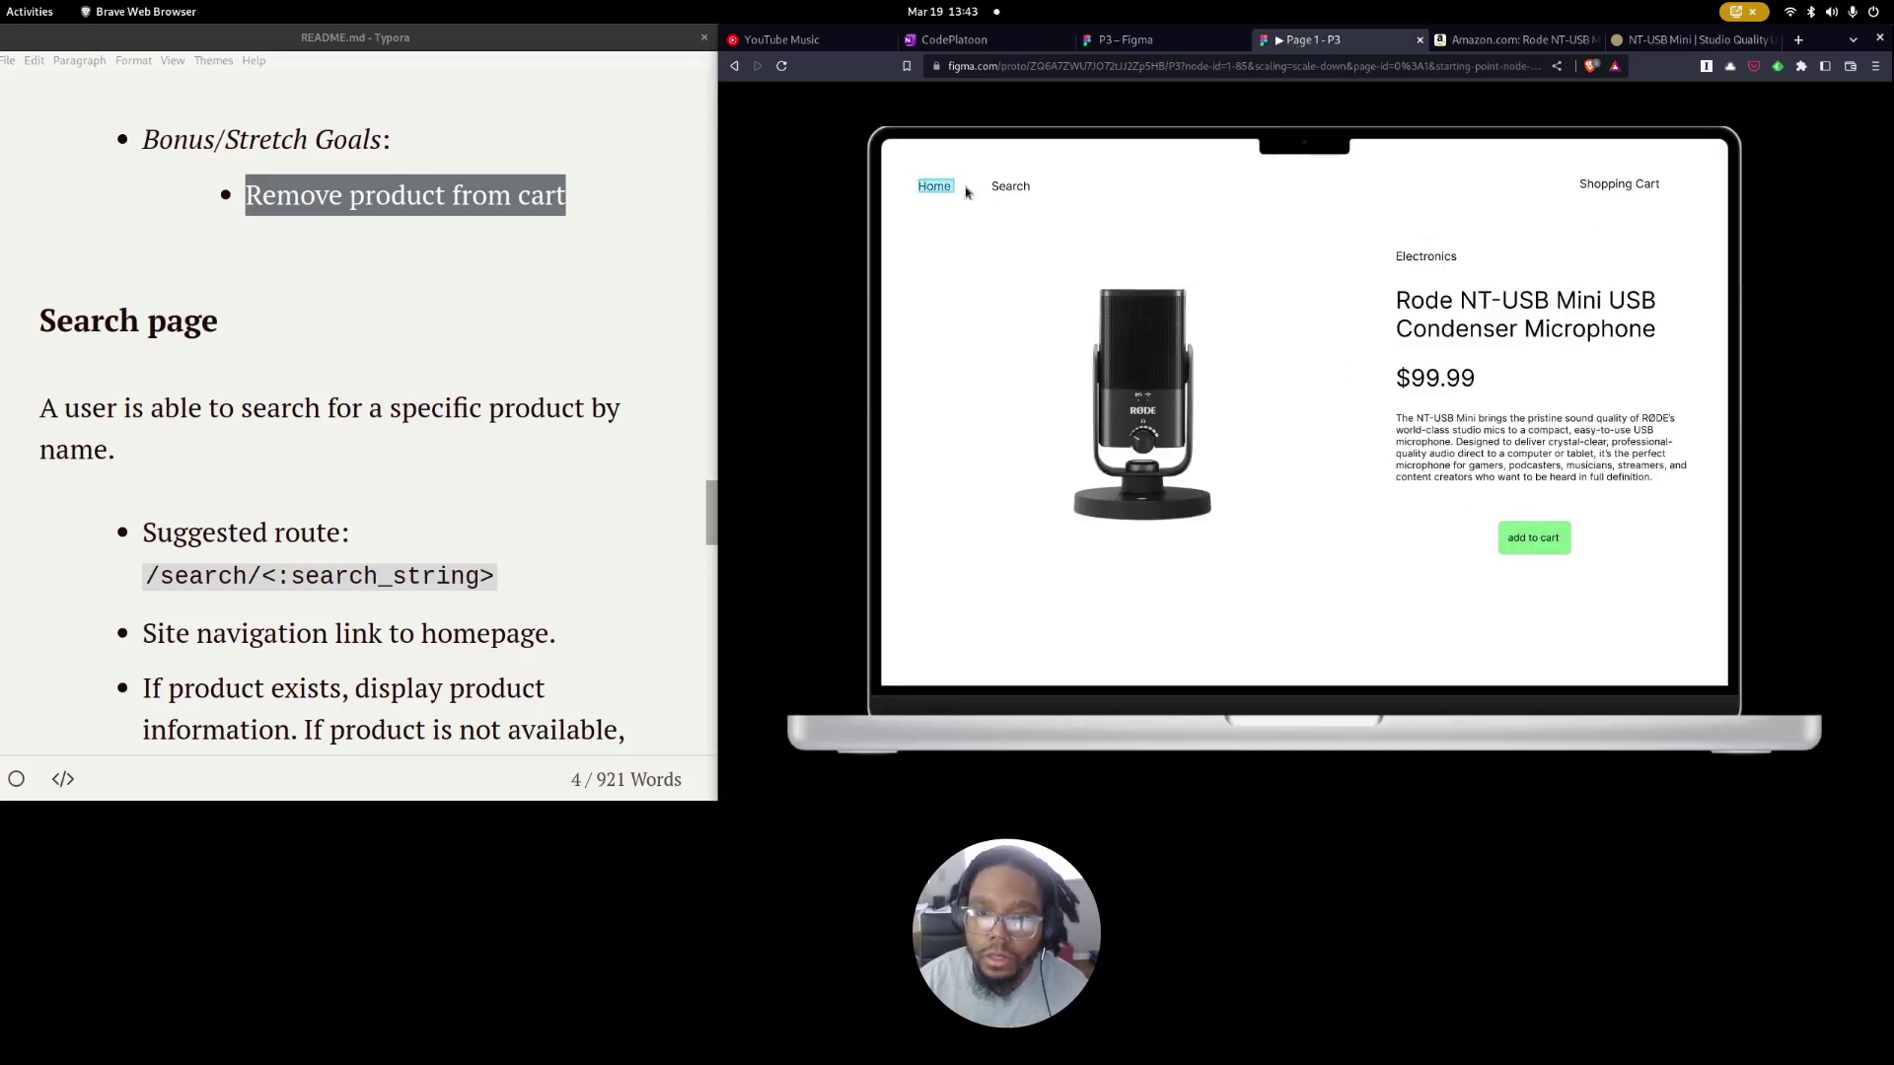
left_click(927, 193)
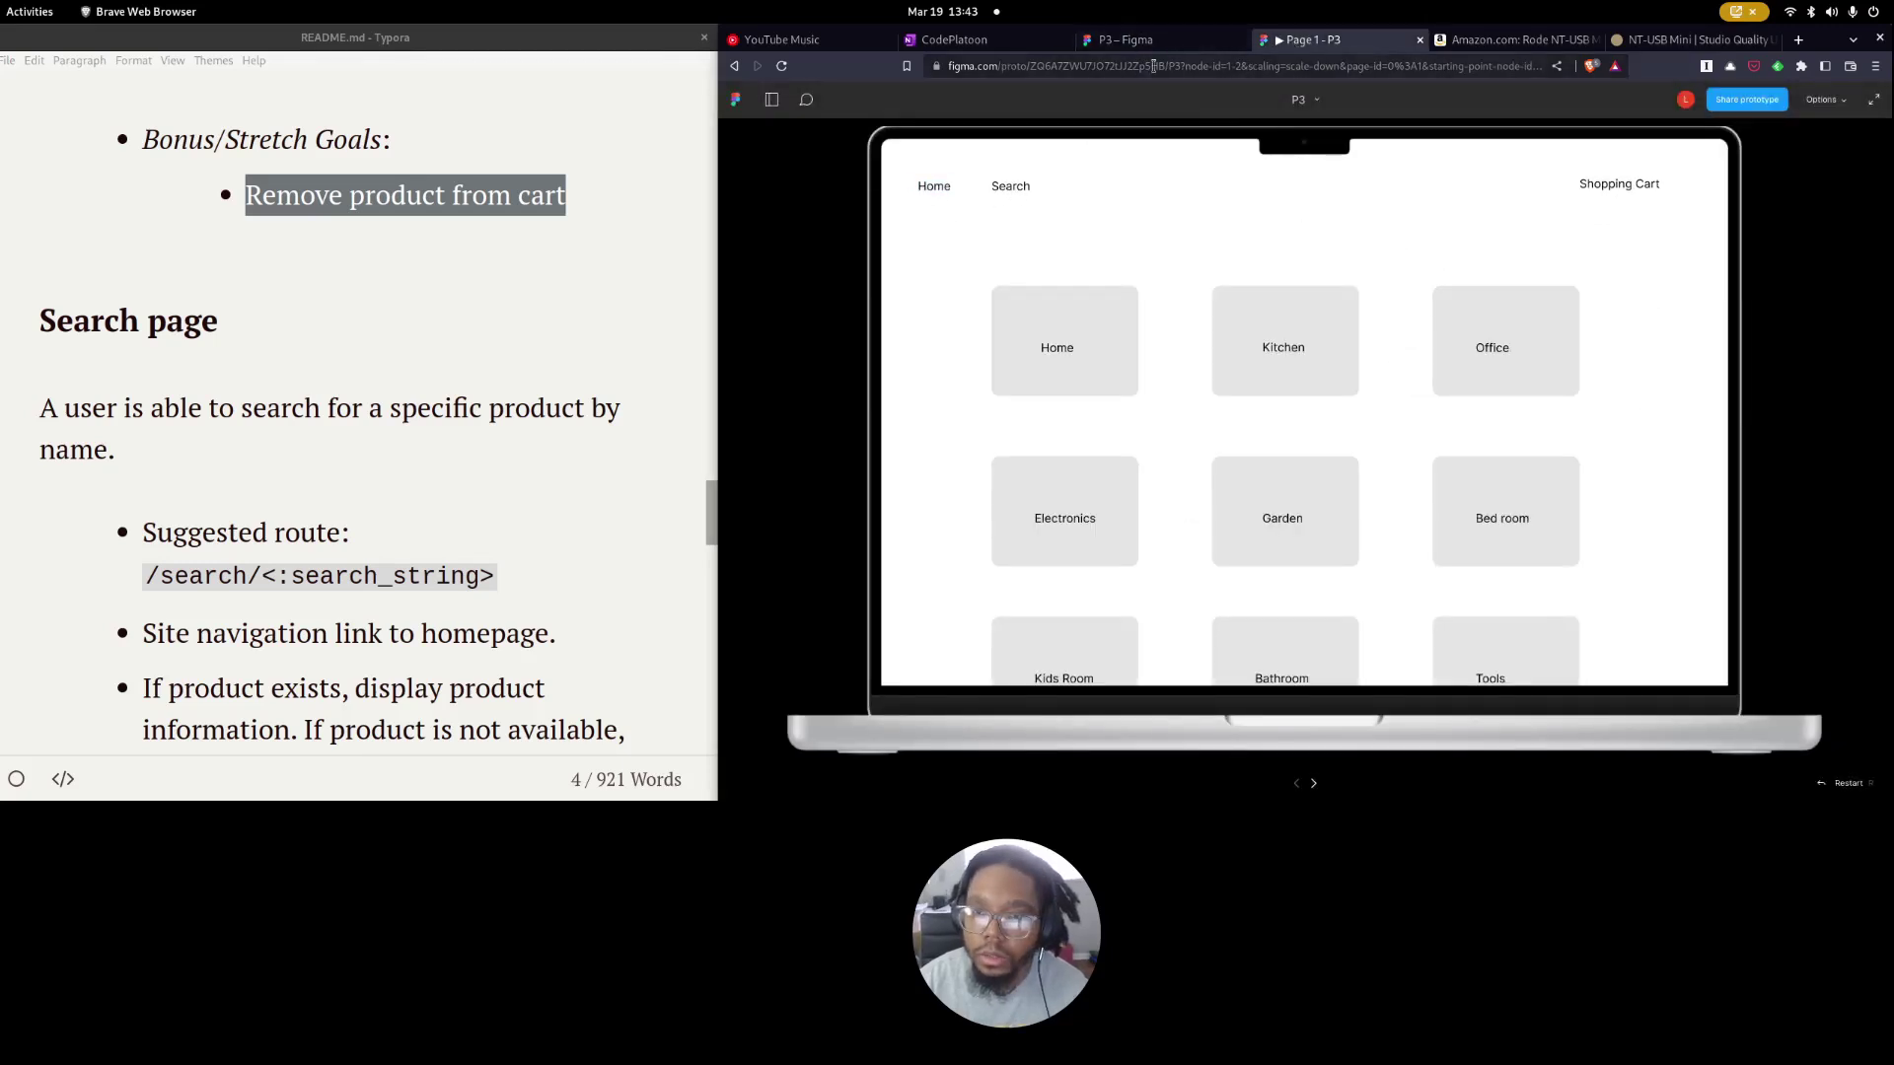
Add an on-click interaction to the green rectangle of the Product frame's add to cart button.
left_click(1152, 41)
scroll(801, 490, "up", 3)
left_click(764, 183)
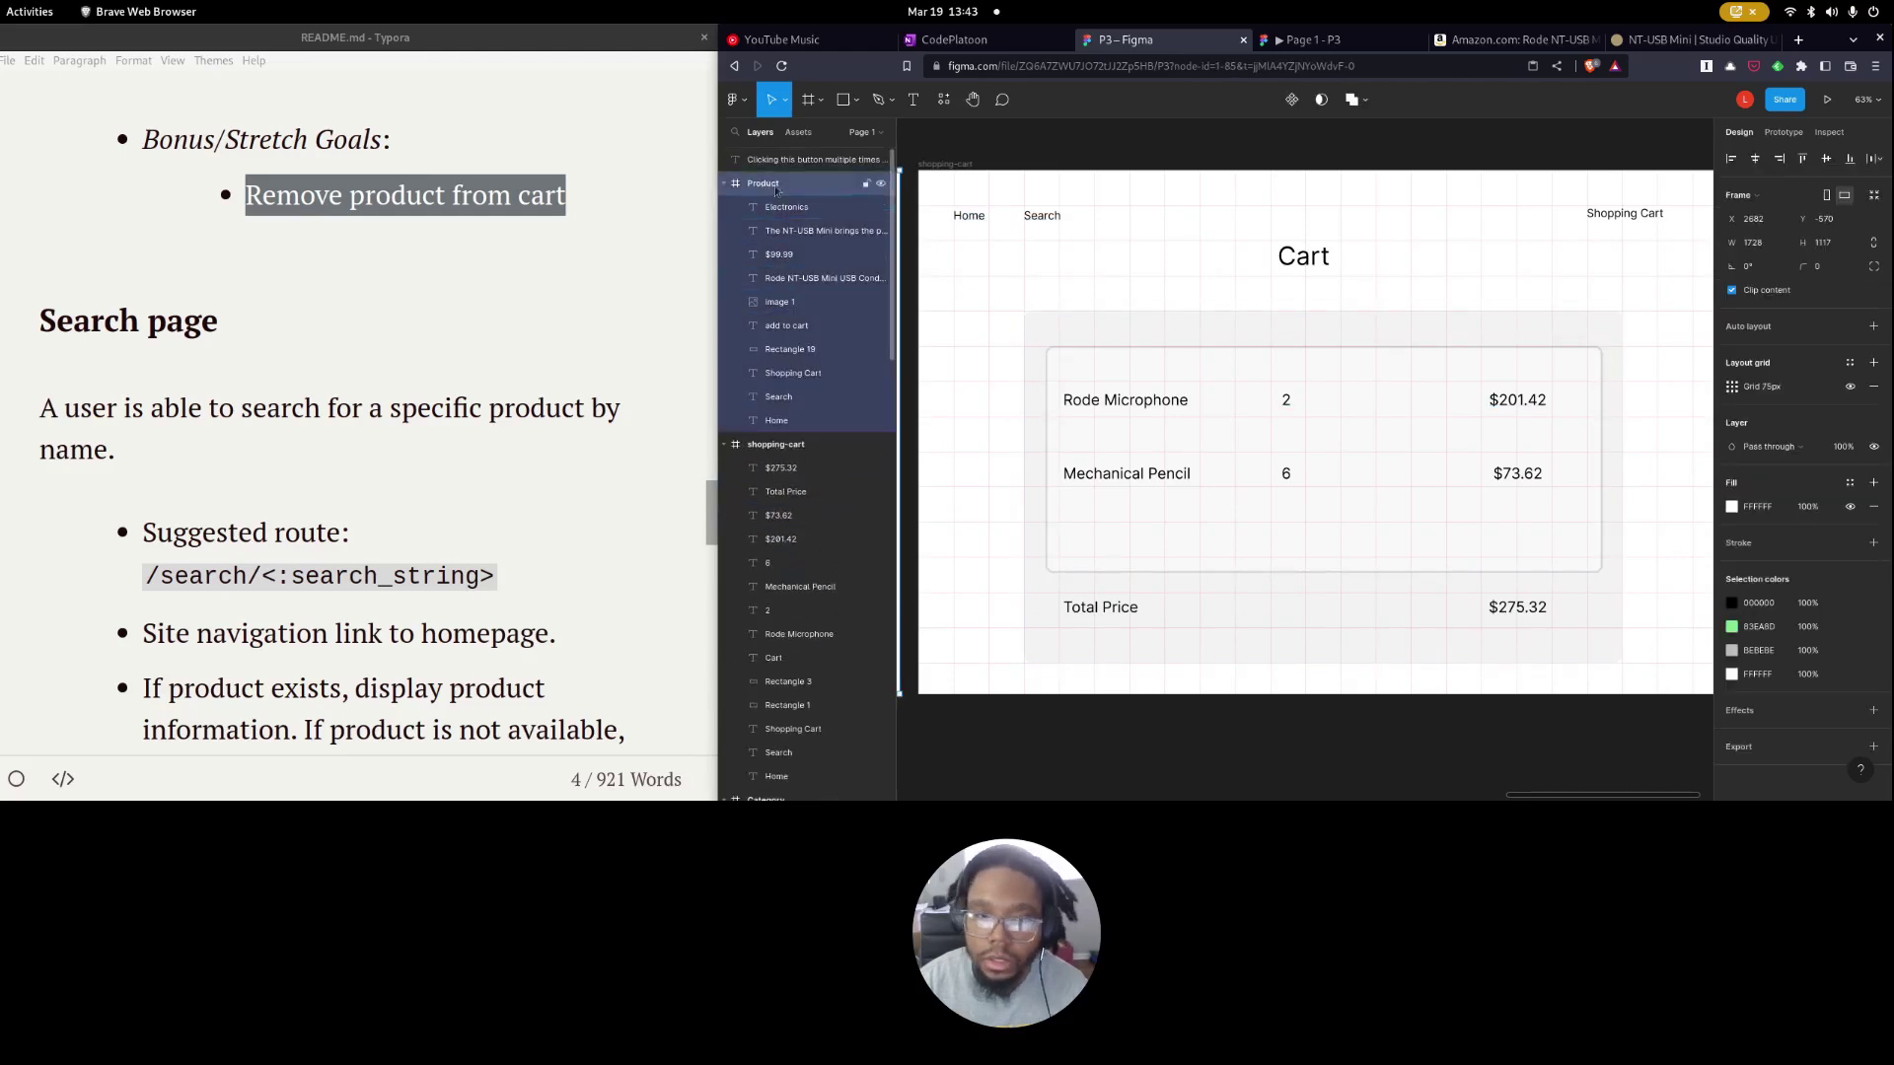
key("shift+2")
left_click(1351, 441)
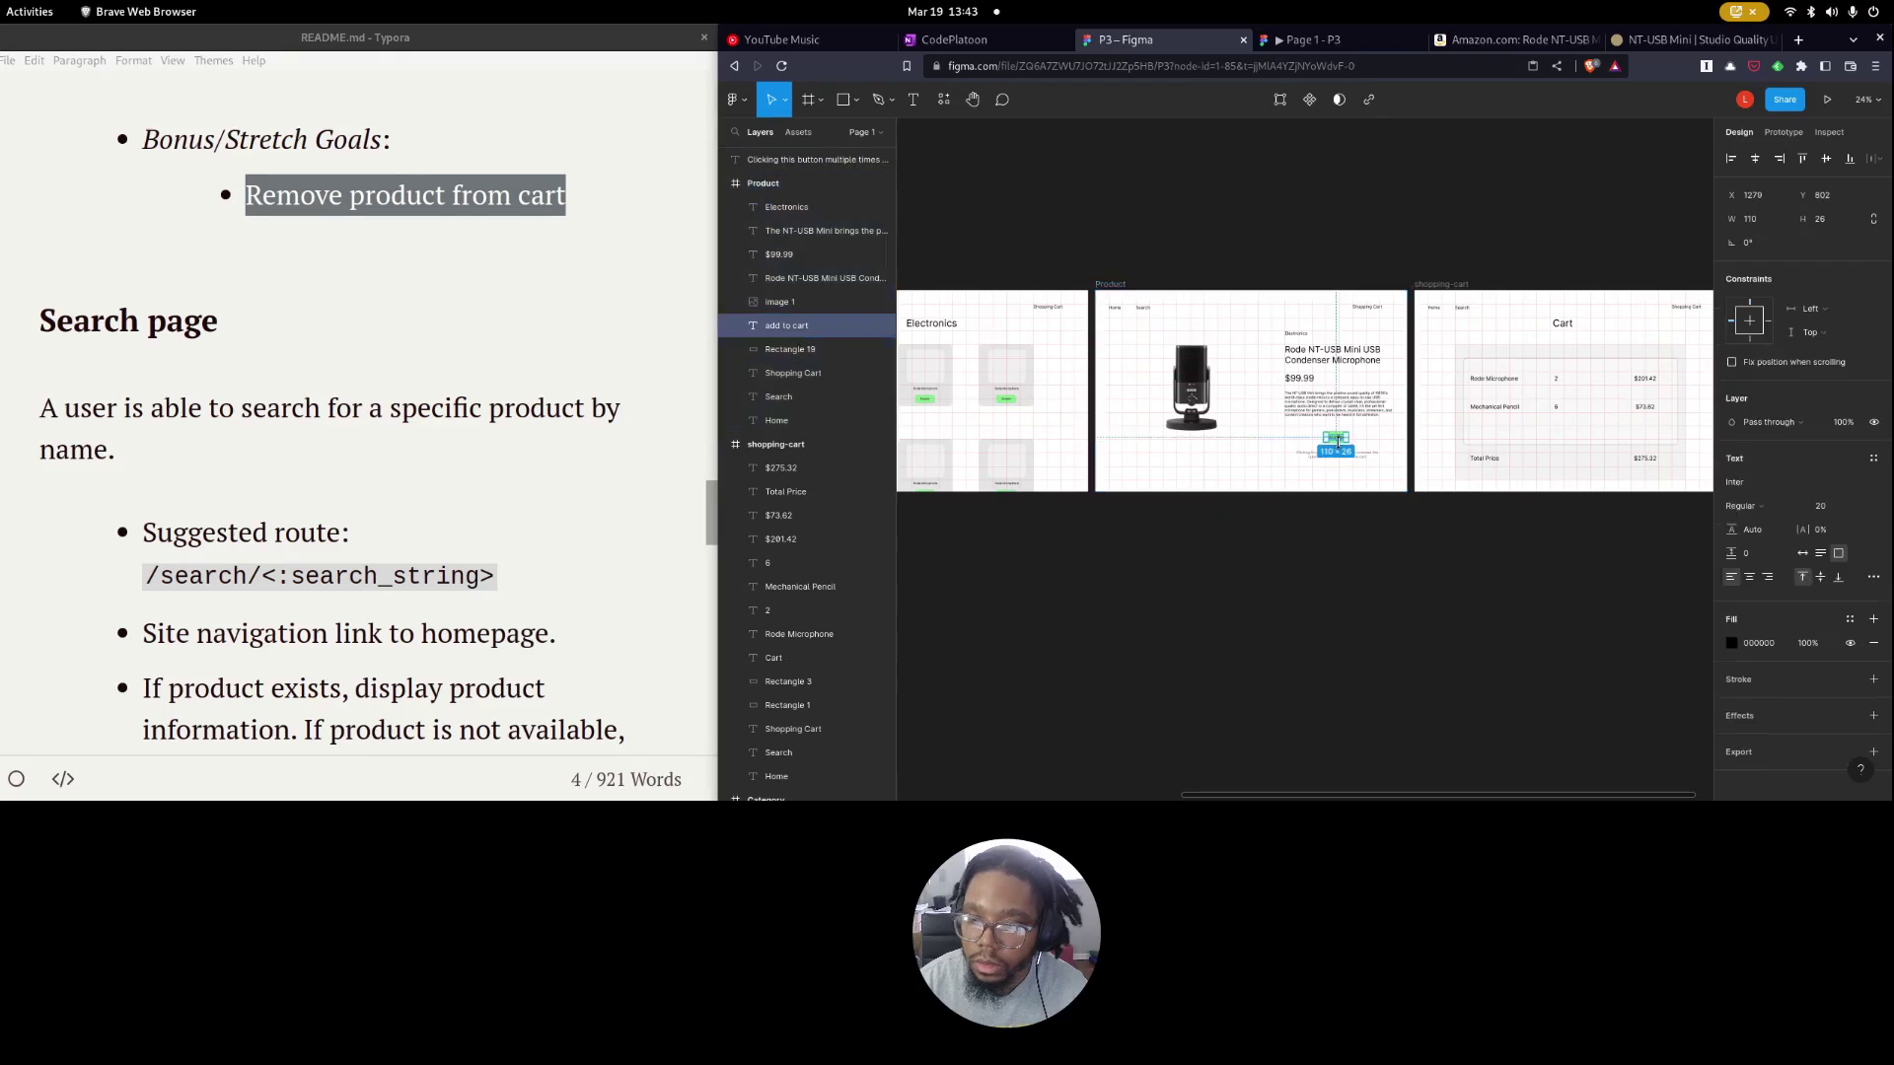
key("shift+2")
left_click(1783, 132)
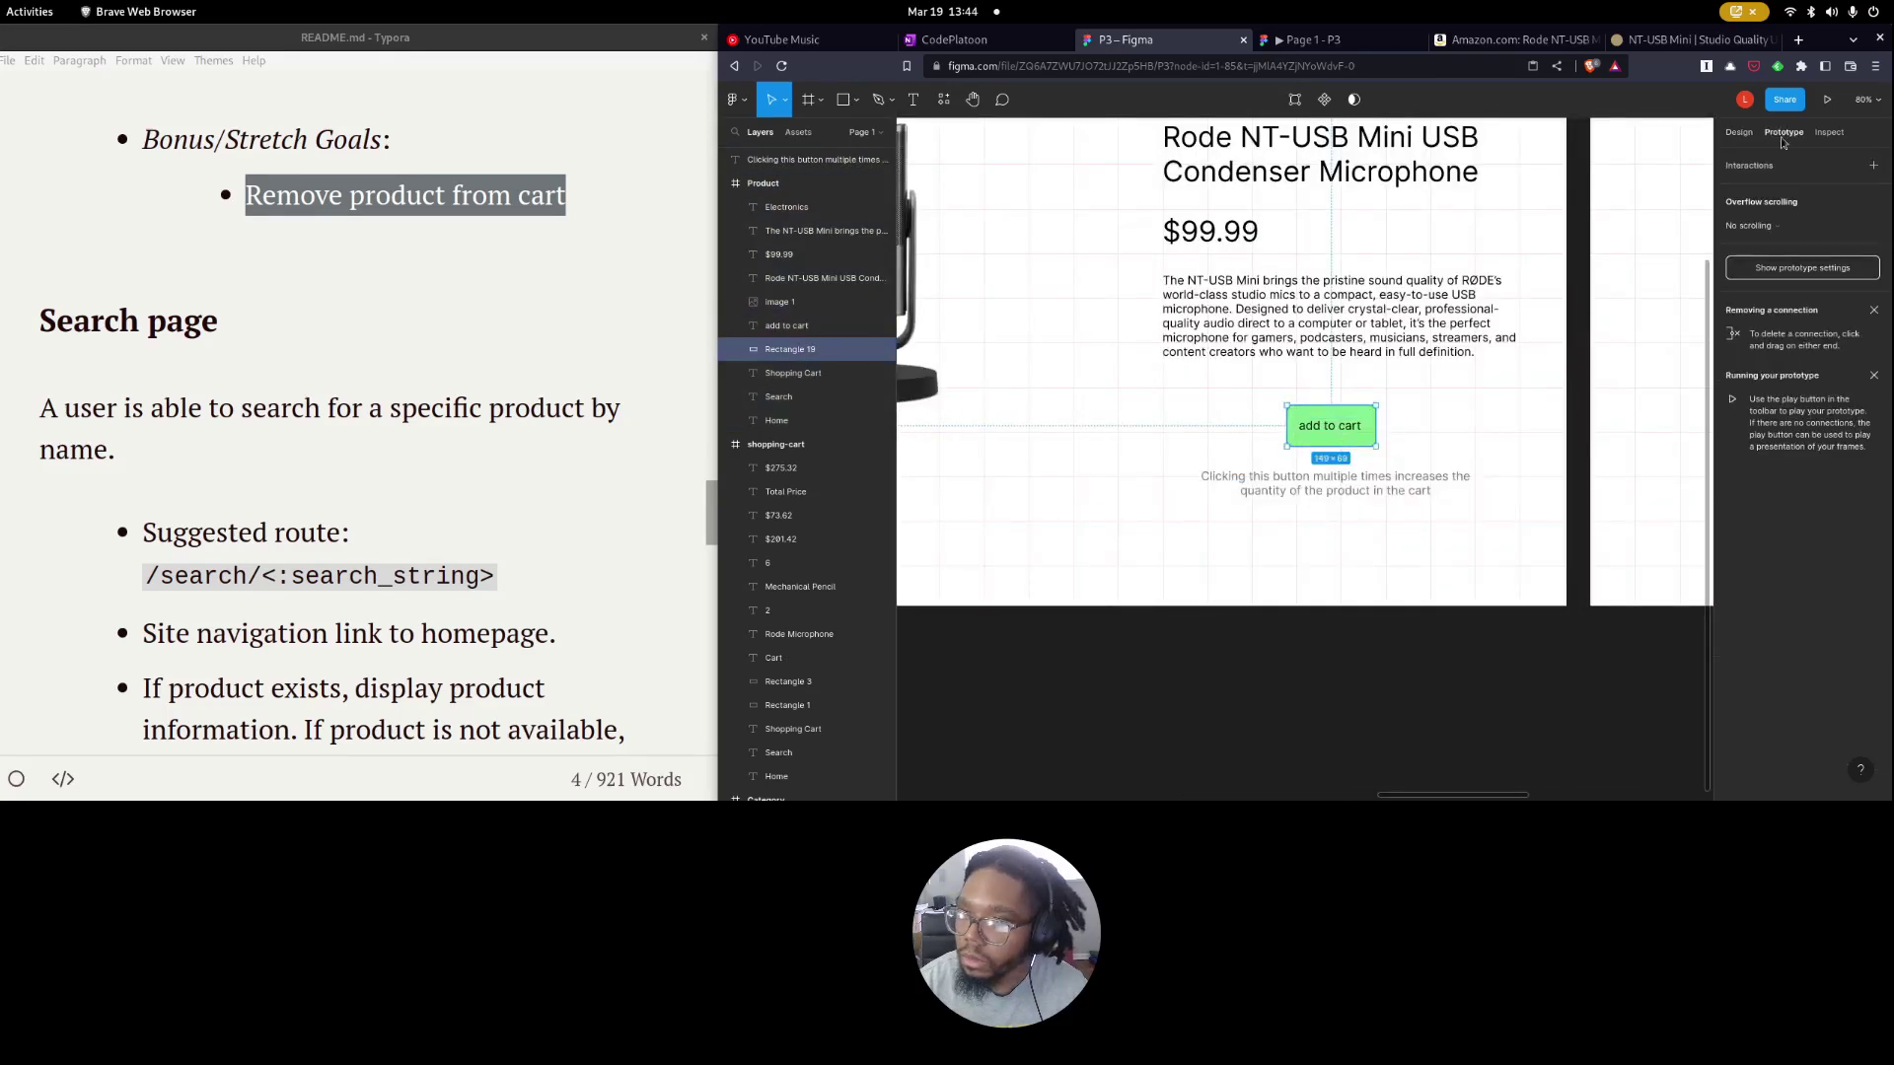
left_click(1780, 164)
left_click(1575, 249)
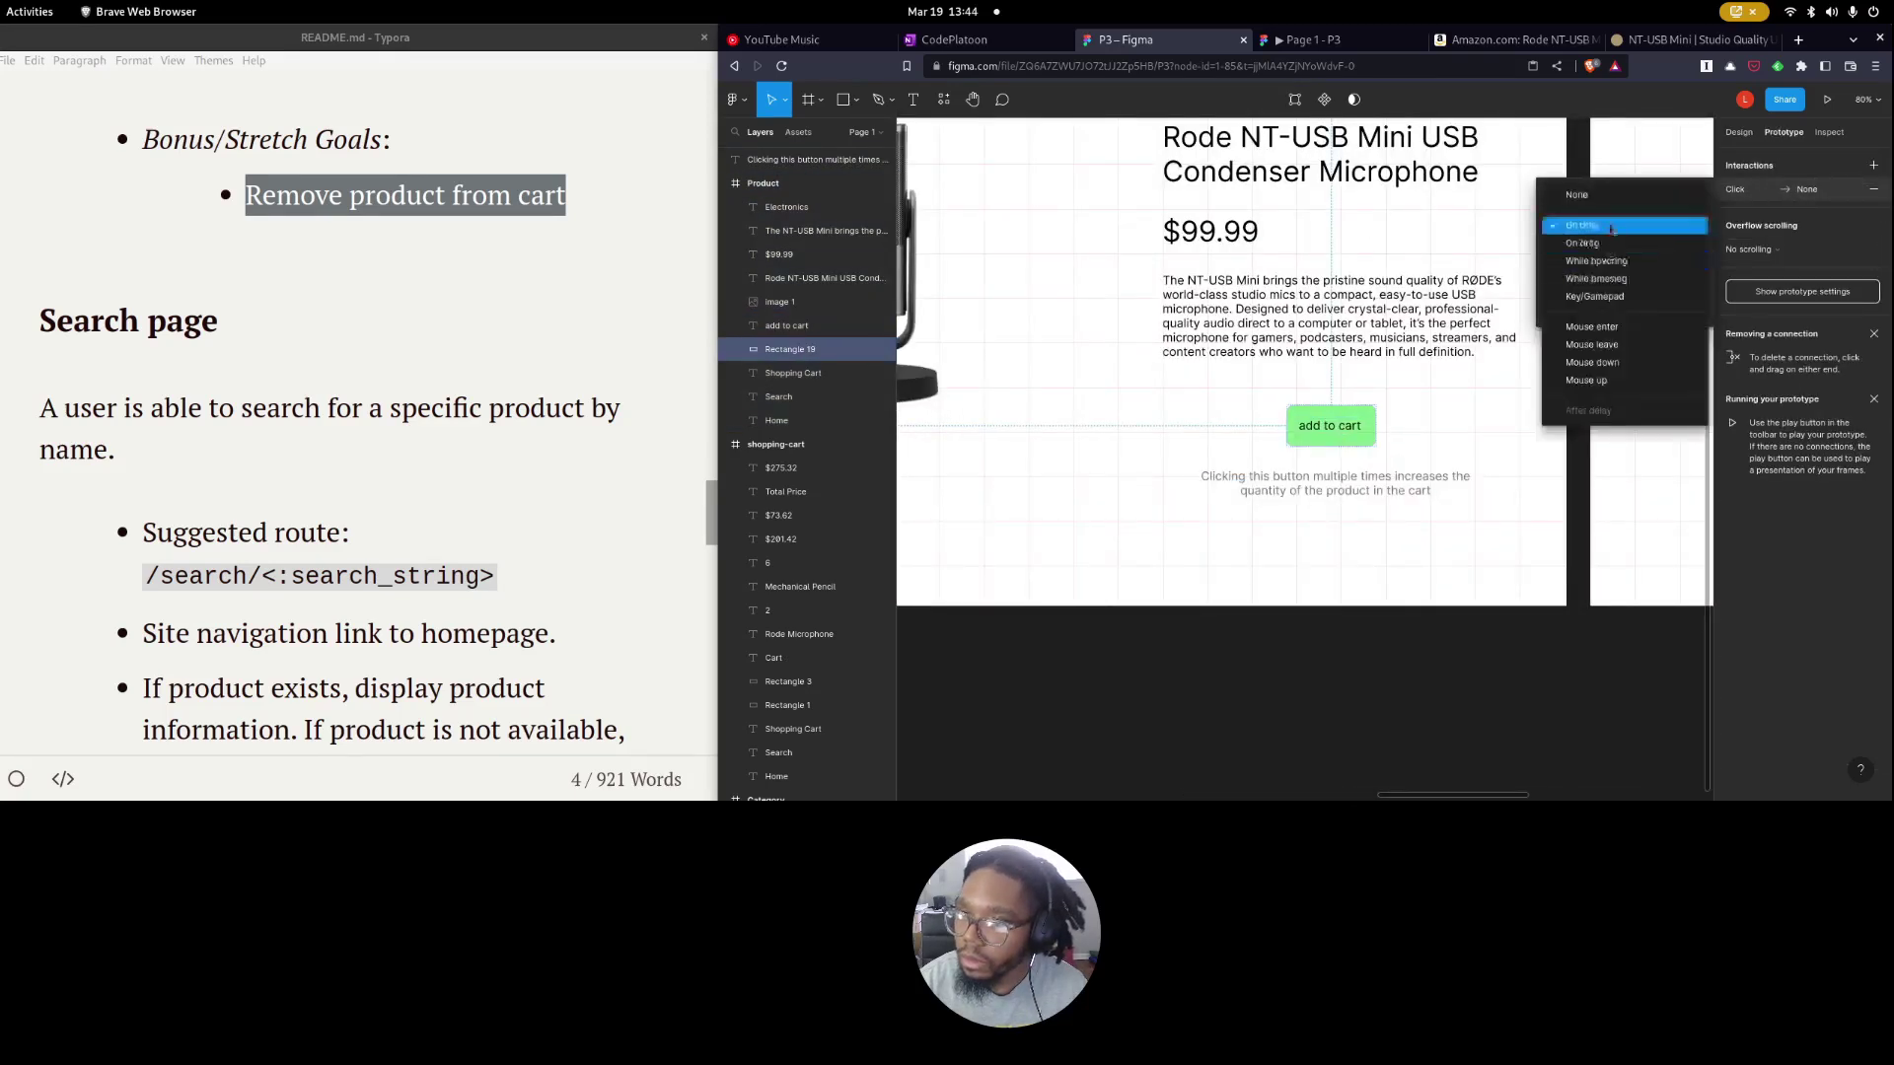
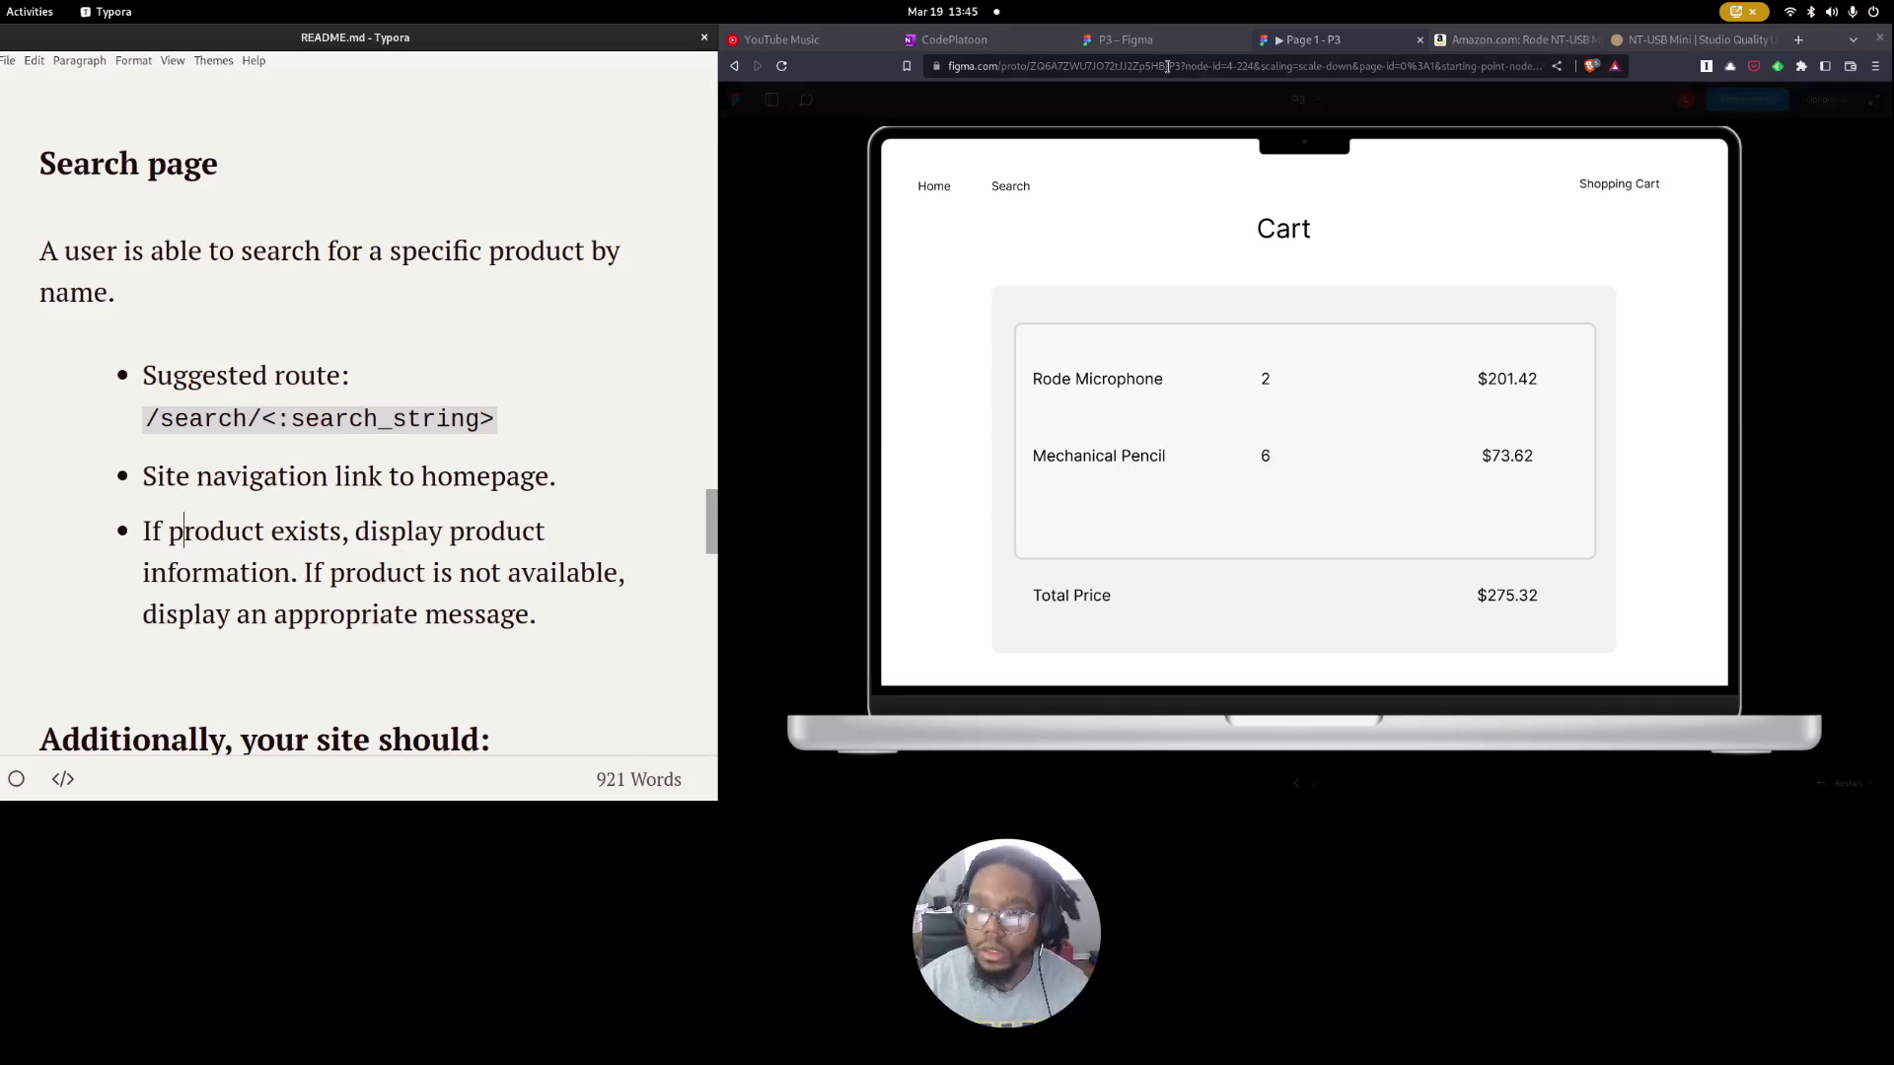
Duplicate the shopping-cart frame in the design file, placing the copy directly beside the original.
left_click(1026, 188)
left_click(1122, 44)
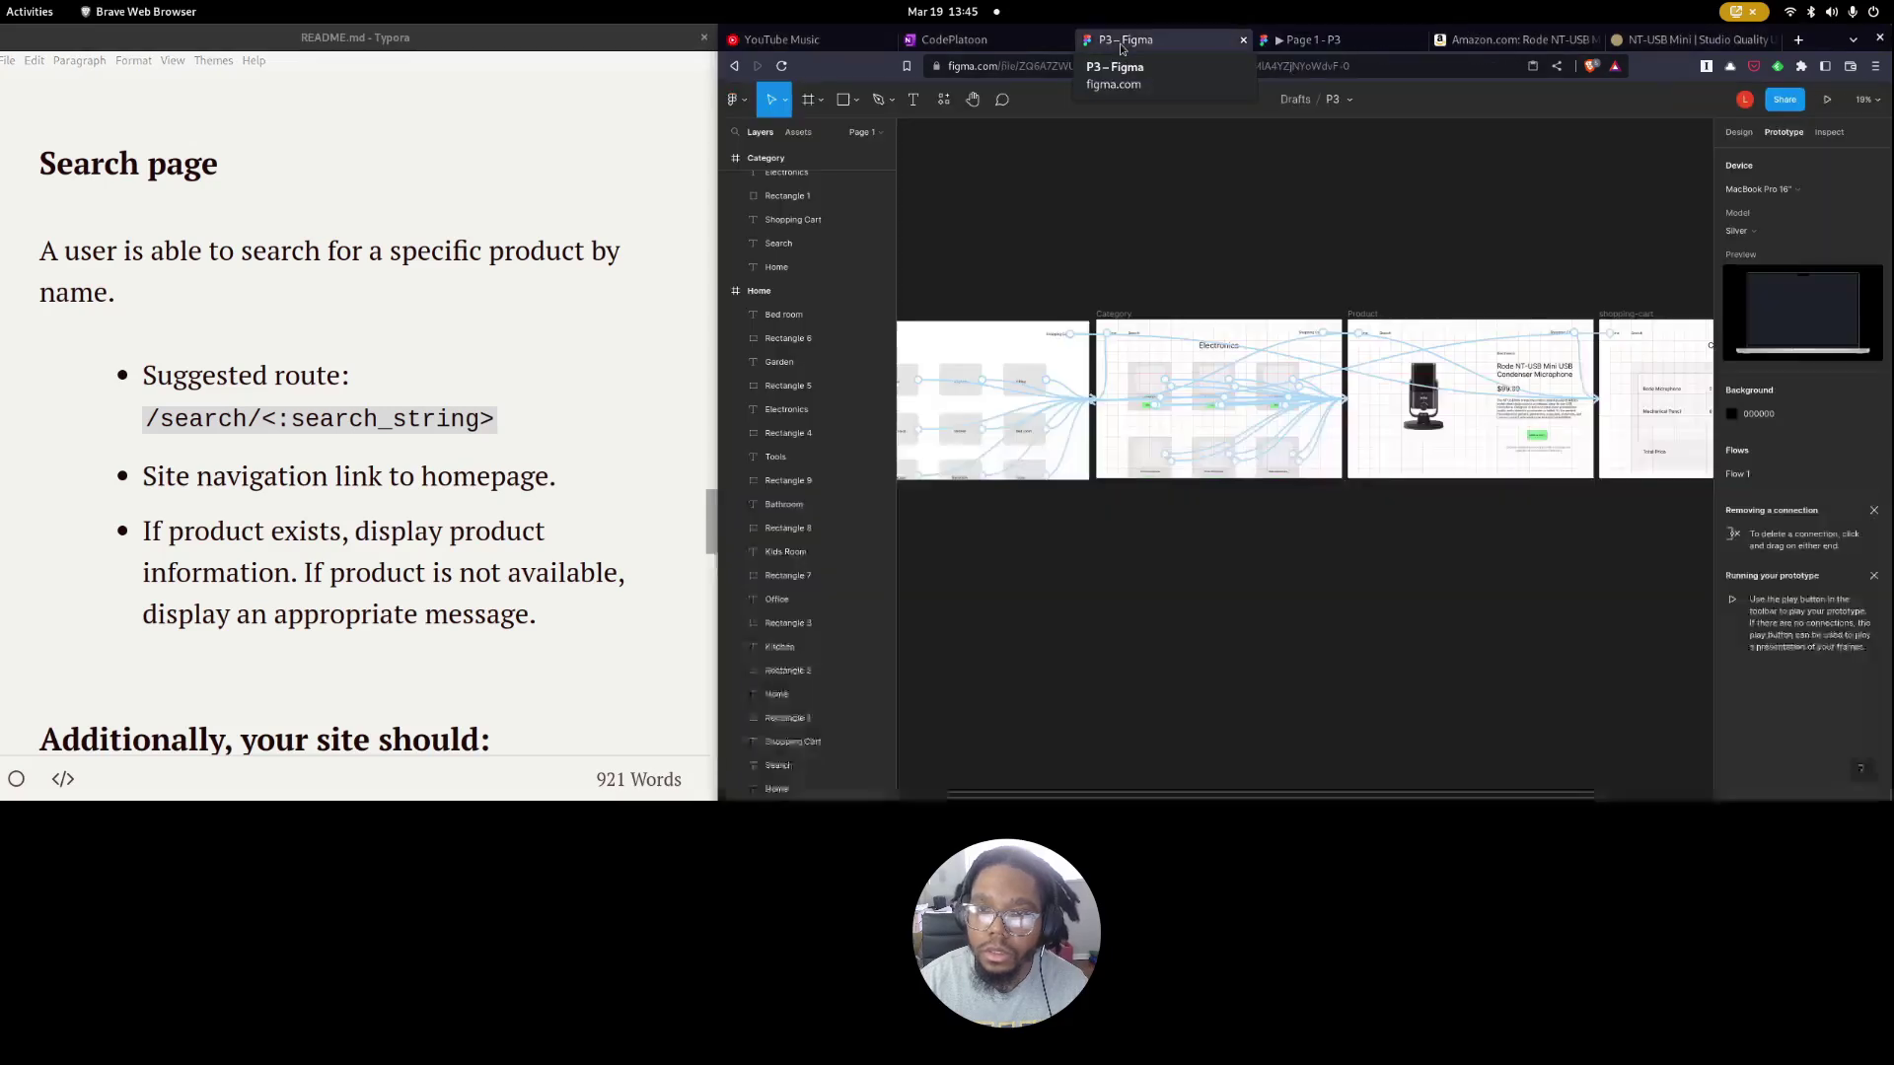
scroll(1052, 301, "left", 3)
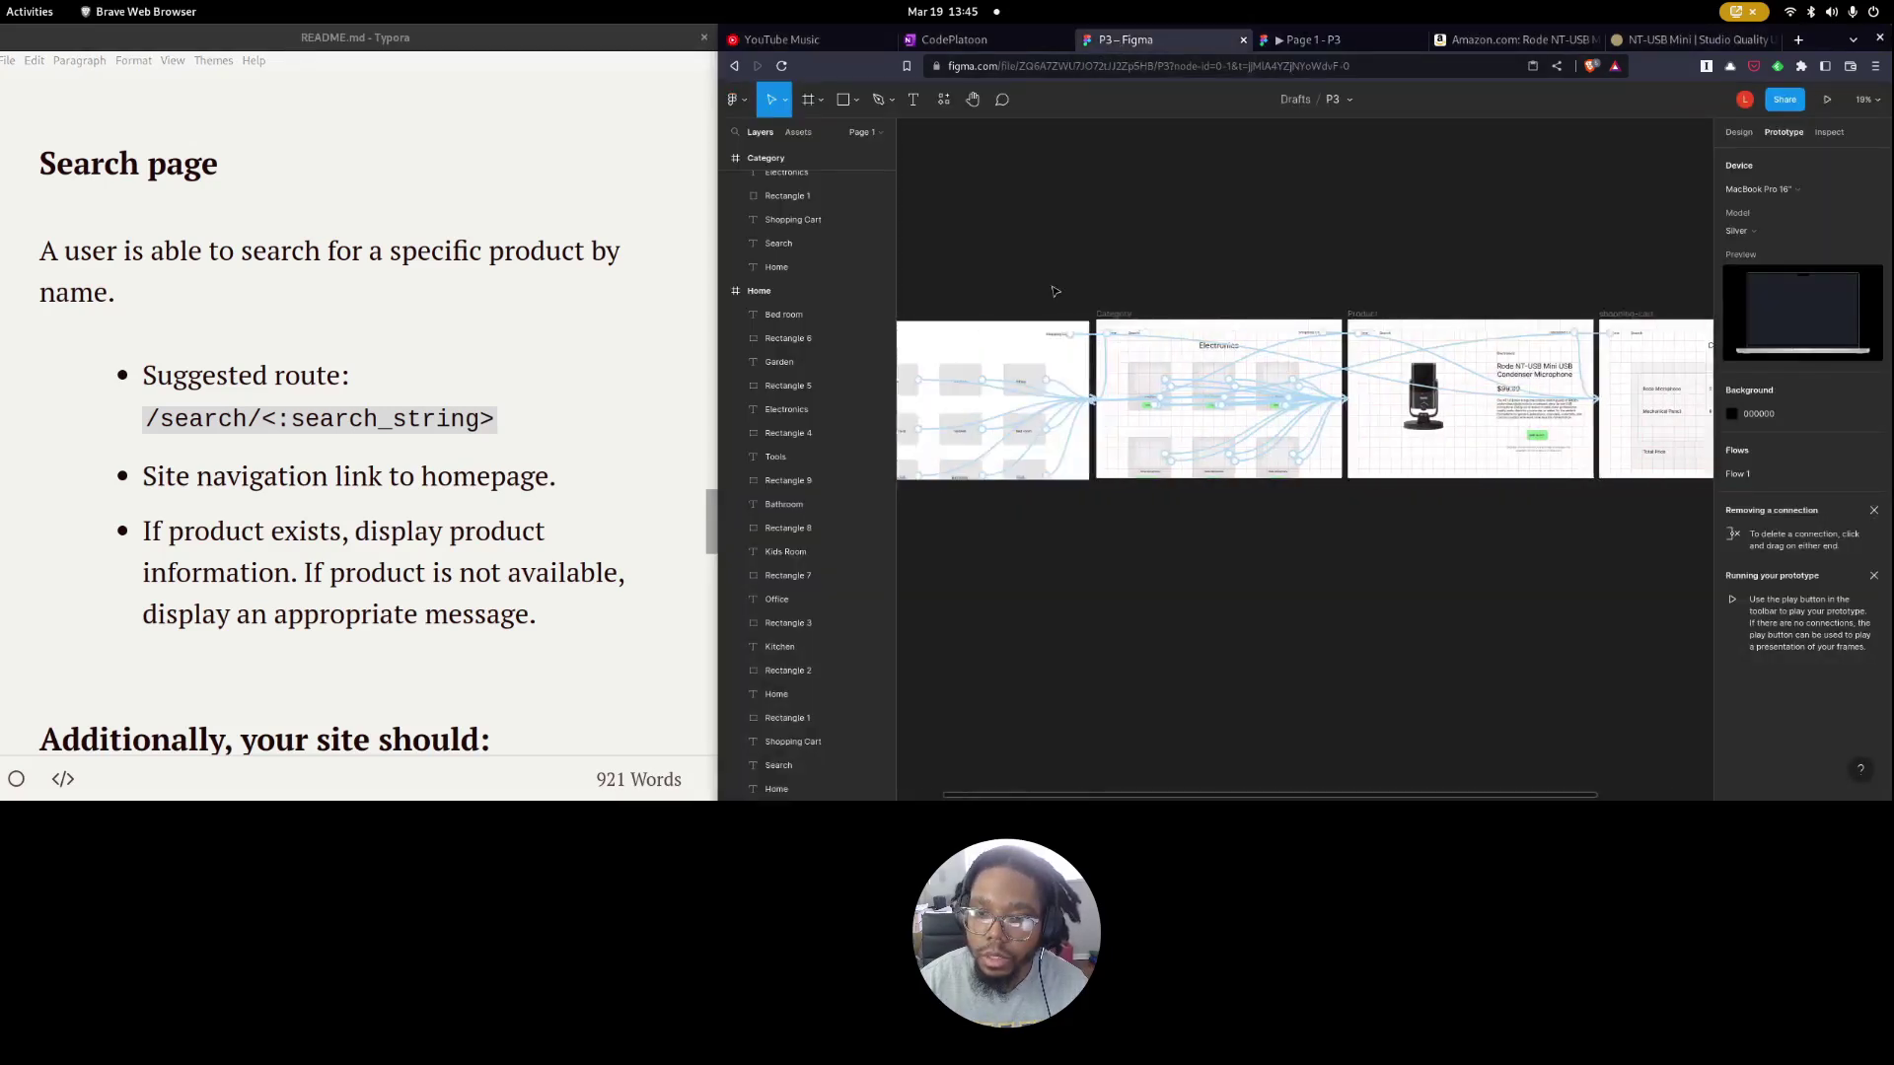
scroll(1343, 426, "right", 3)
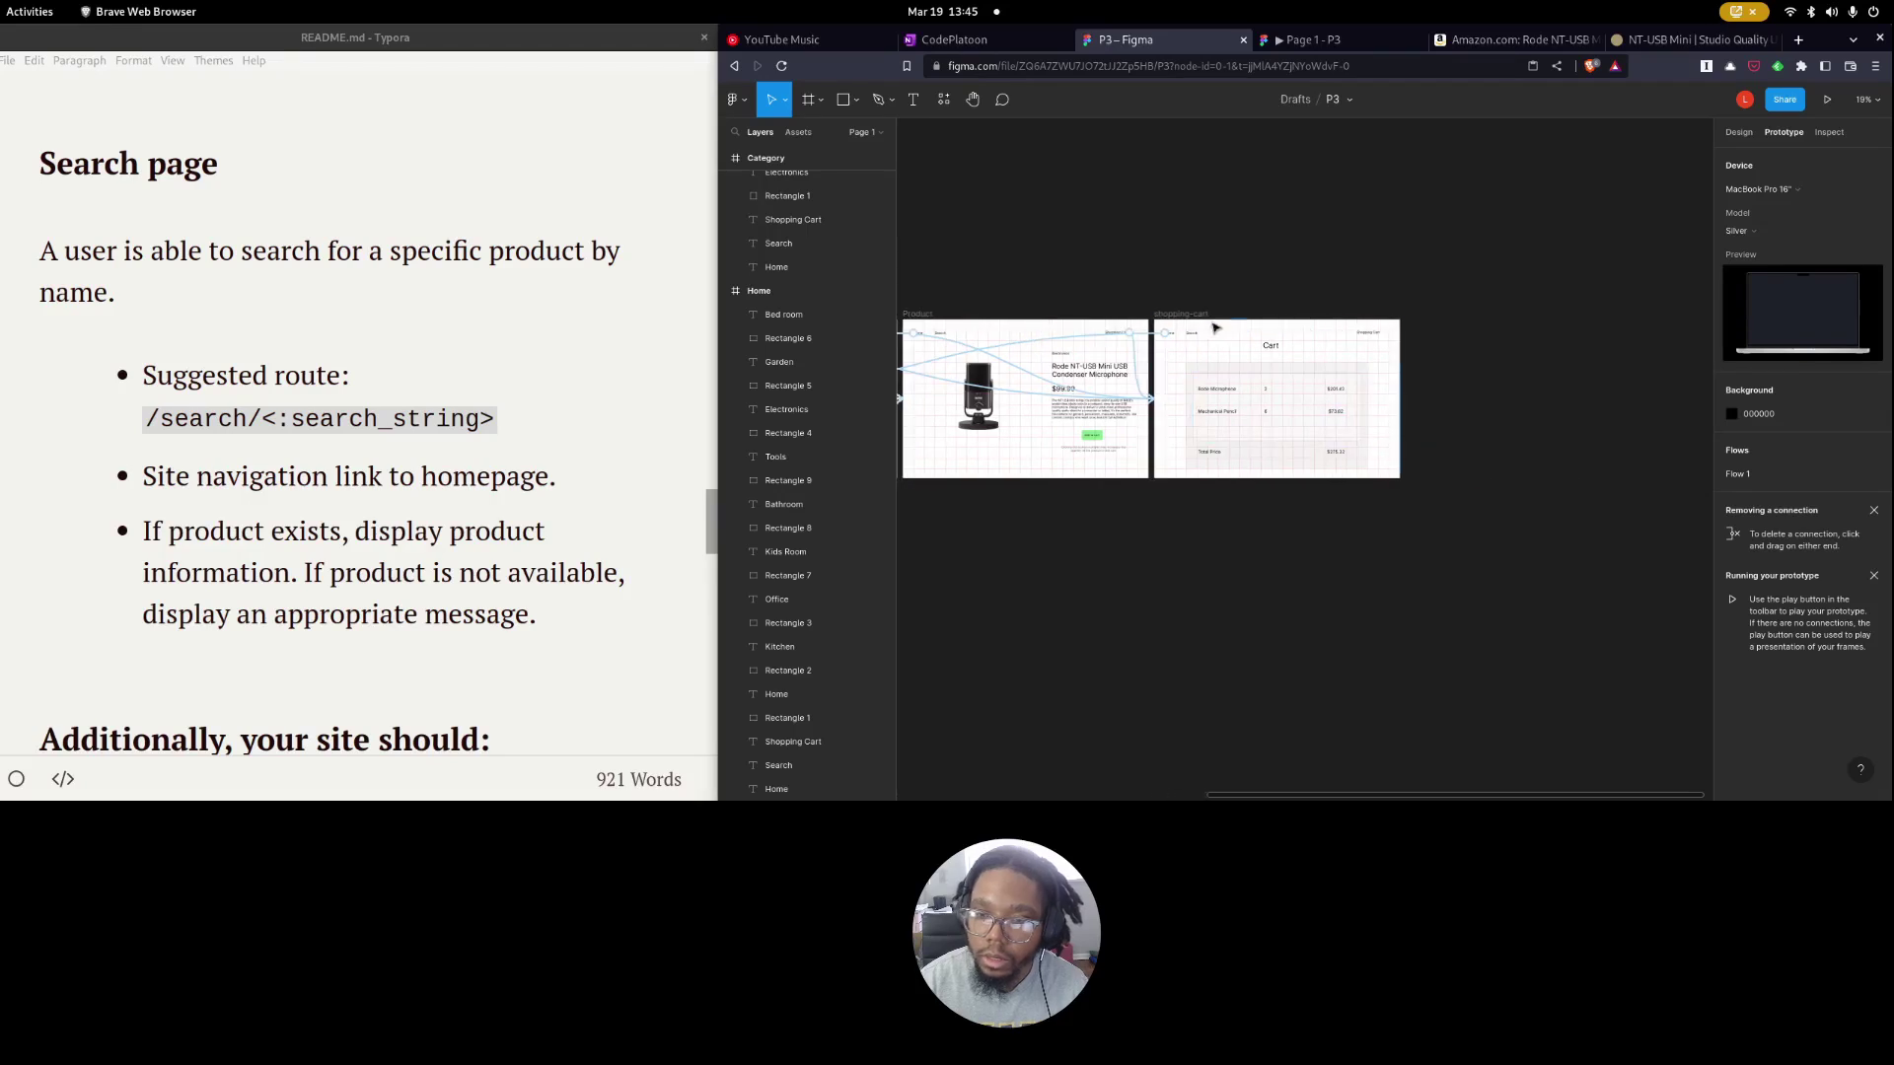
left_click(1201, 316)
key("ctrl+d")
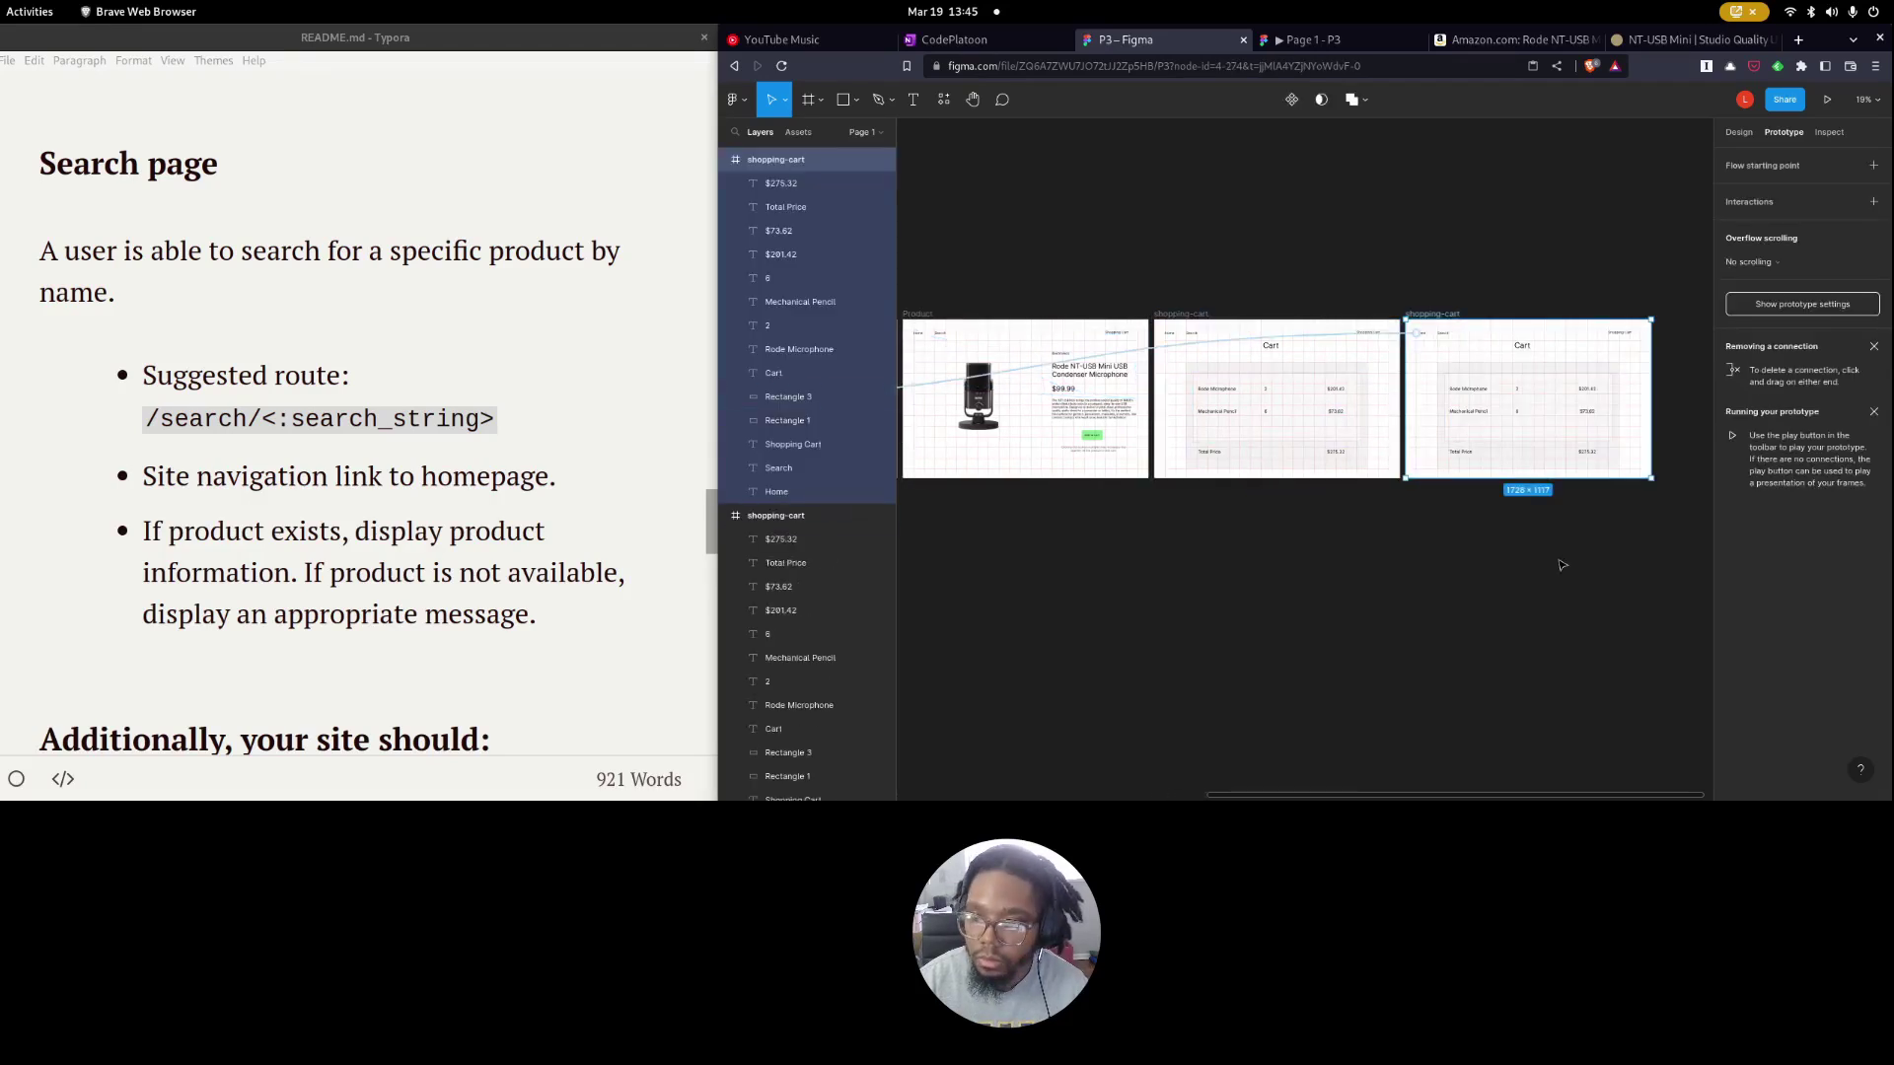
Change the duplicated frame's Cart heading to "Search" and re-centre it above the panel.
scroll(1561, 565, "up", 6)
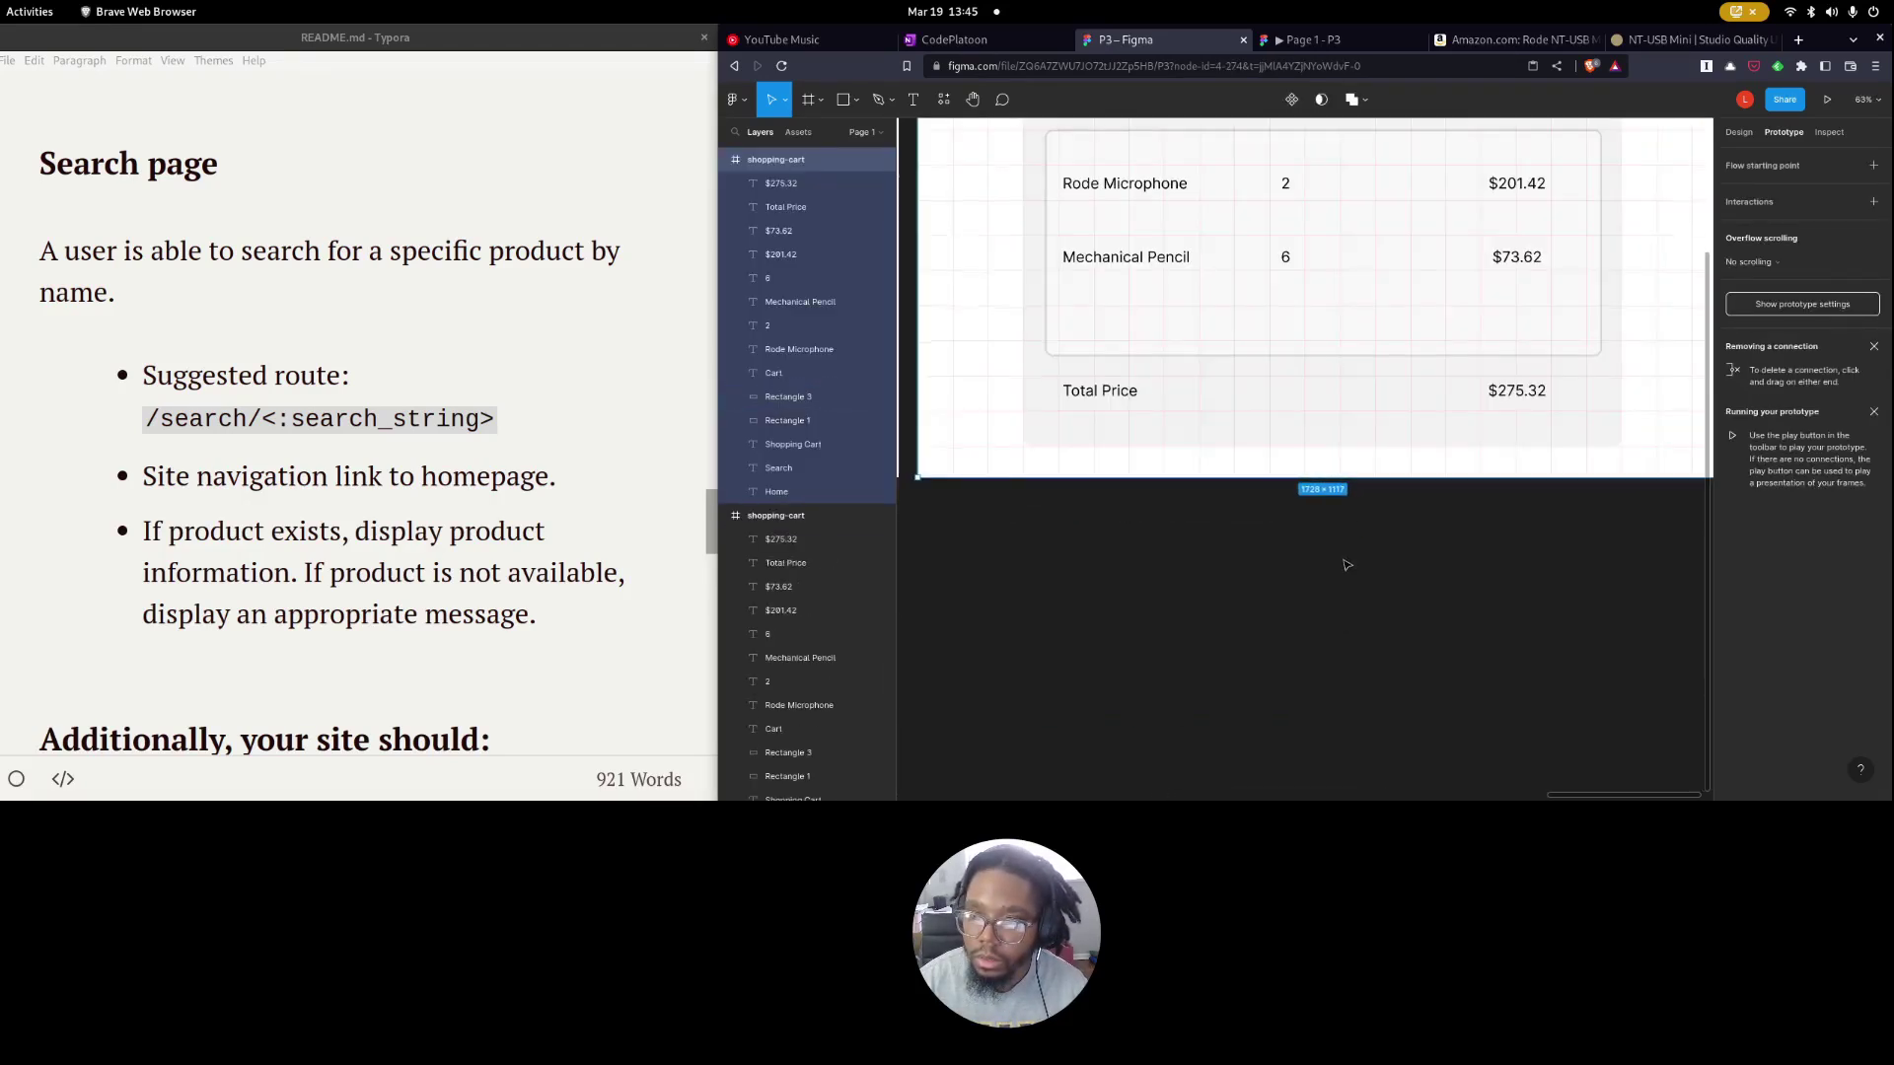
scroll(1341, 444, "up", 3)
double_click(1302, 217)
type("Search")
key("Escape")
left_click_drag(1338, 226, 1357, 219)
Delete the Total Price label and its $275.32 amount from the duplicated frame.
left_click(1384, 347)
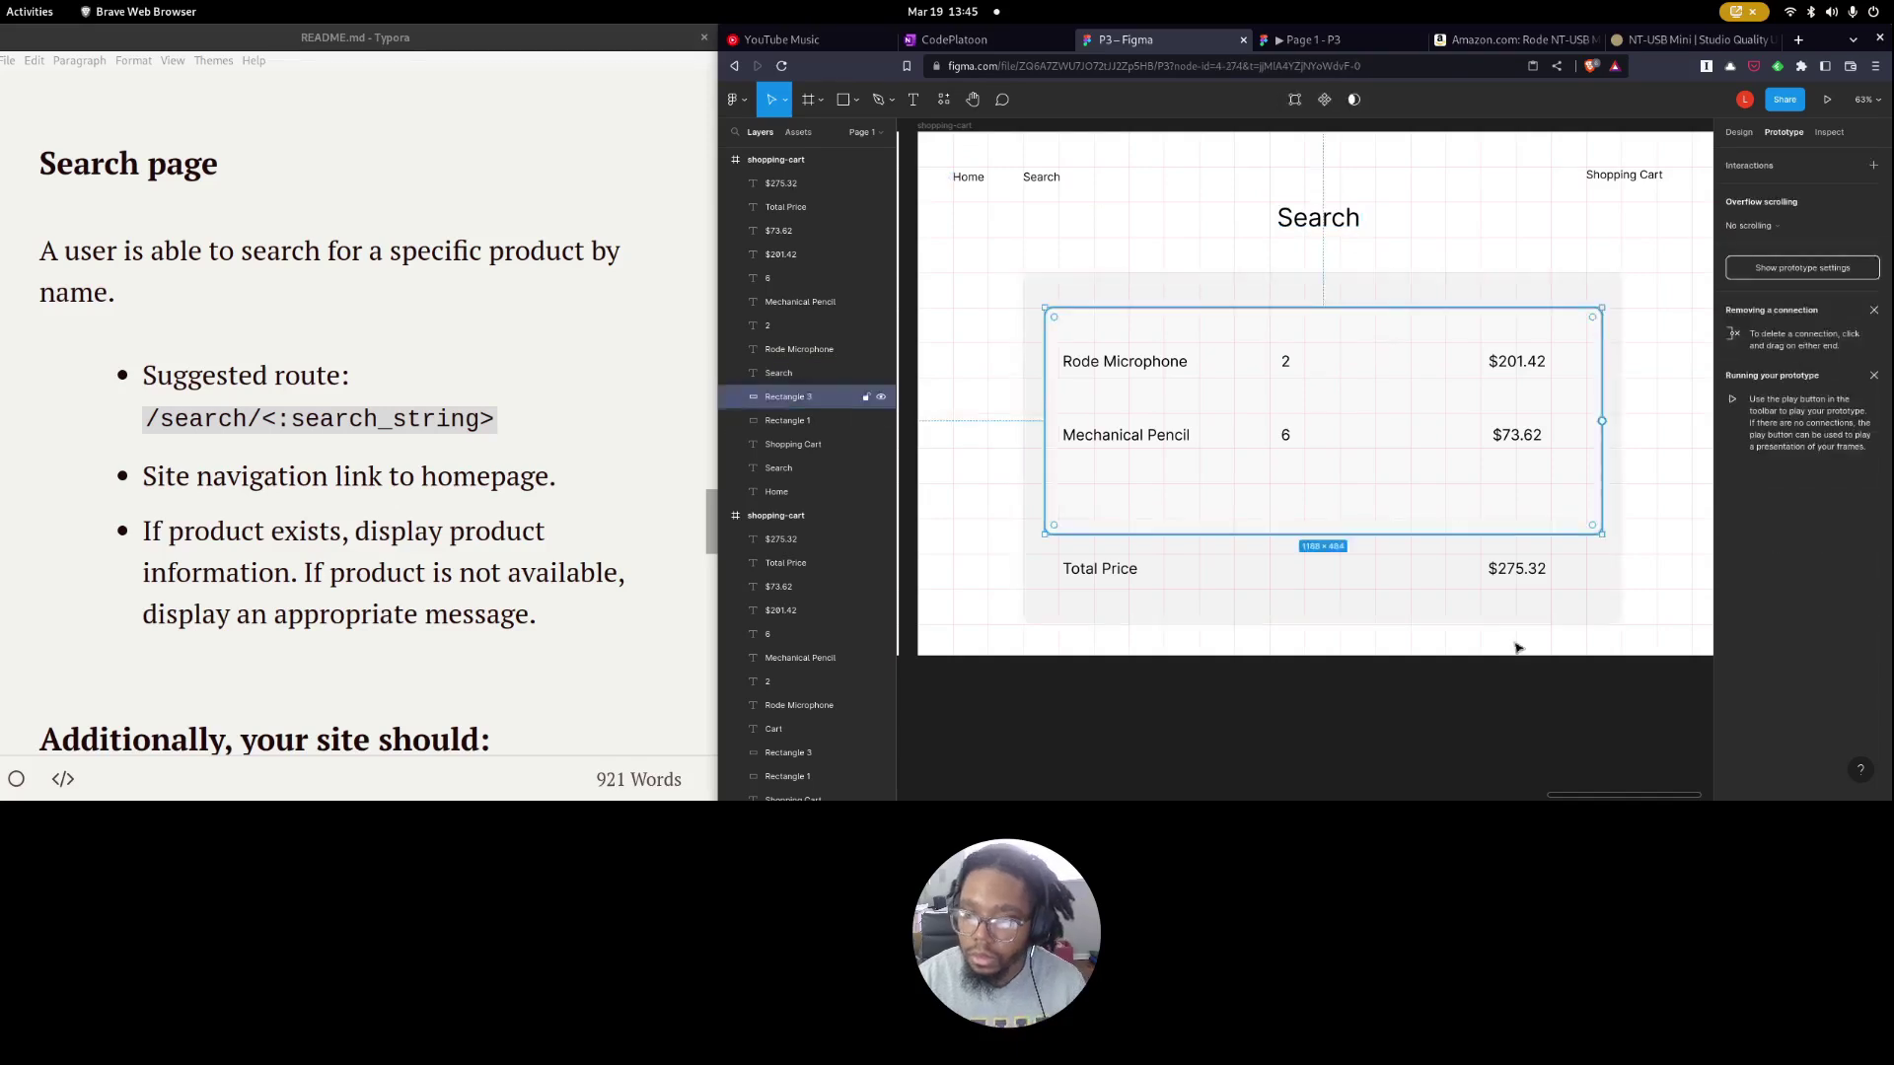
left_click(1100, 568)
key("Delete")
left_click(1516, 568)
key("Delete")
left_click(1341, 513)
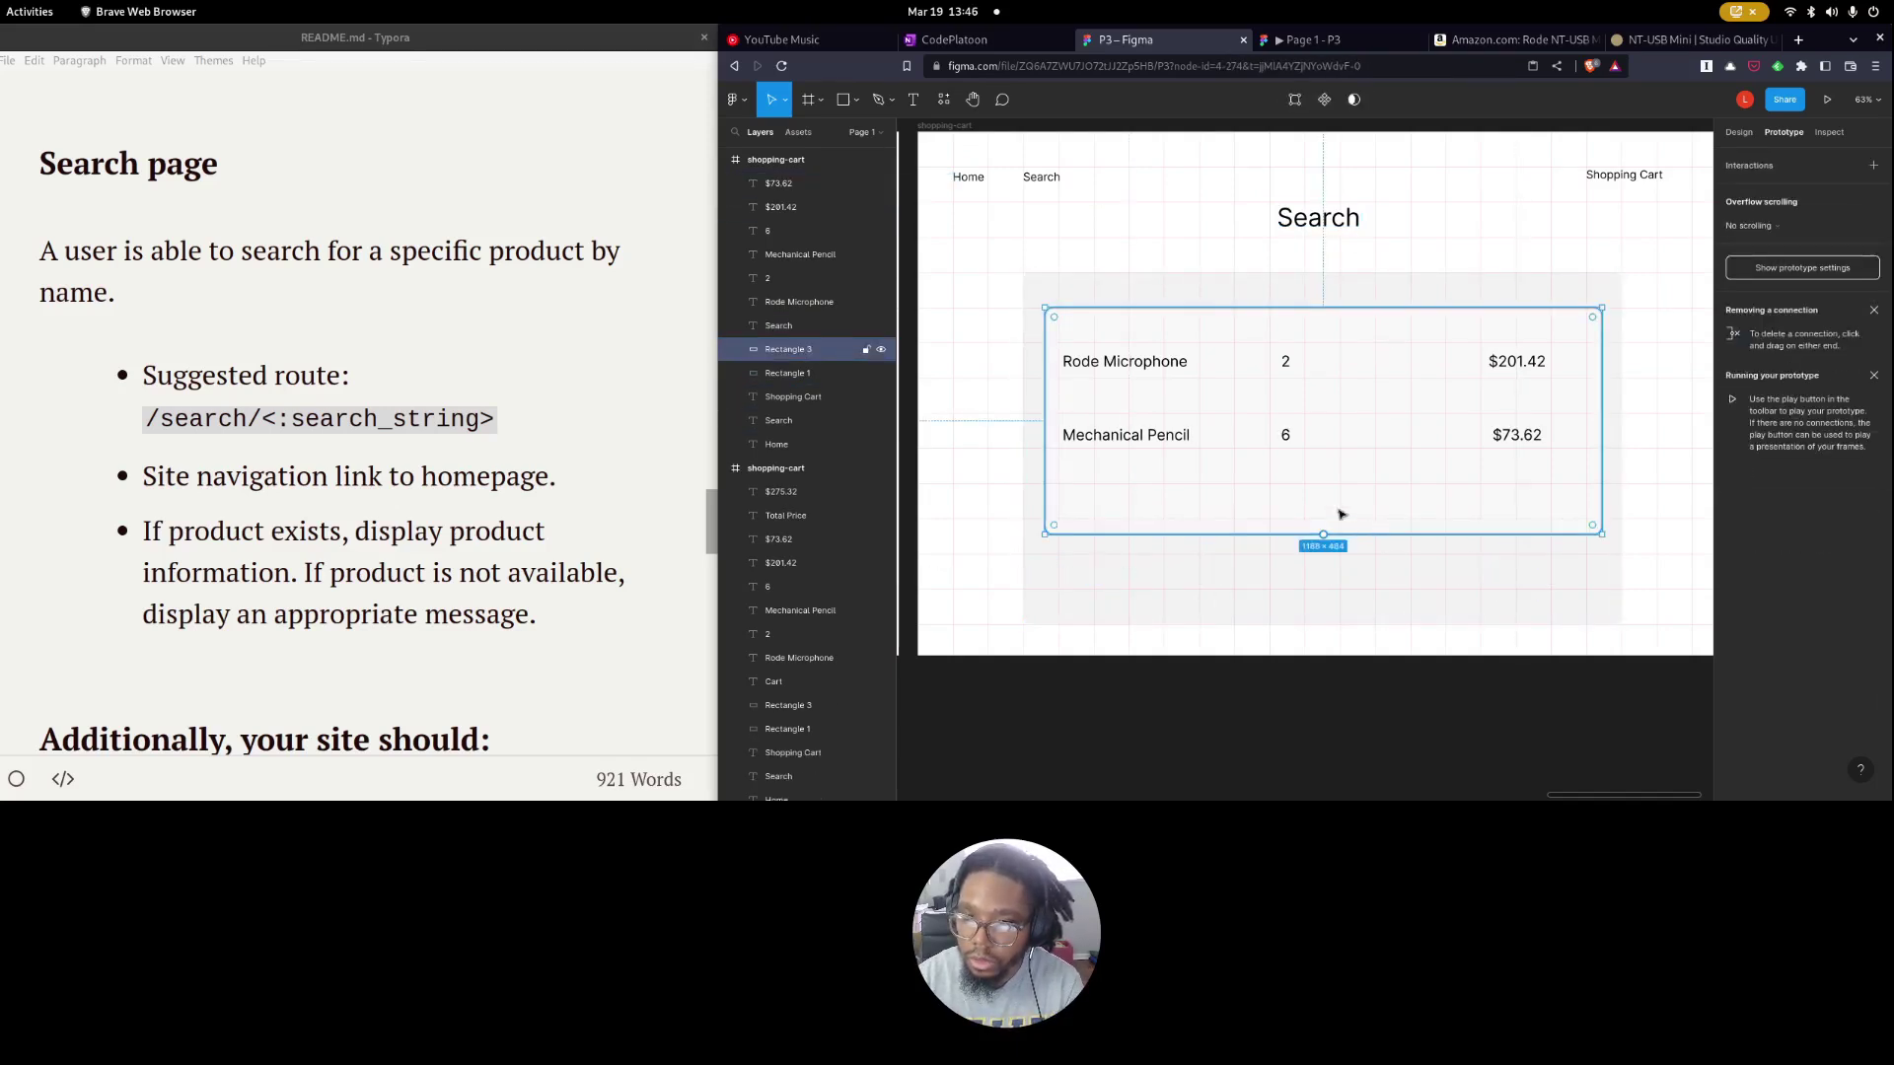
Delete the whole Mechanical Pencil row and the Rode Microphone row's quantity and price, keeping only the Rode Microphone text.
left_click(1126, 435)
key("Delete")
left_click(1285, 435)
key("Delete")
left_click(1517, 435)
key("Delete")
left_click(1516, 360)
key("Delete")
left_click(1285, 361)
key("Delete")
left_click(1178, 361)
Shrink the product box to a single-line search field and reduce the grey panel behind it to about 300 px tall.
left_click(1285, 378)
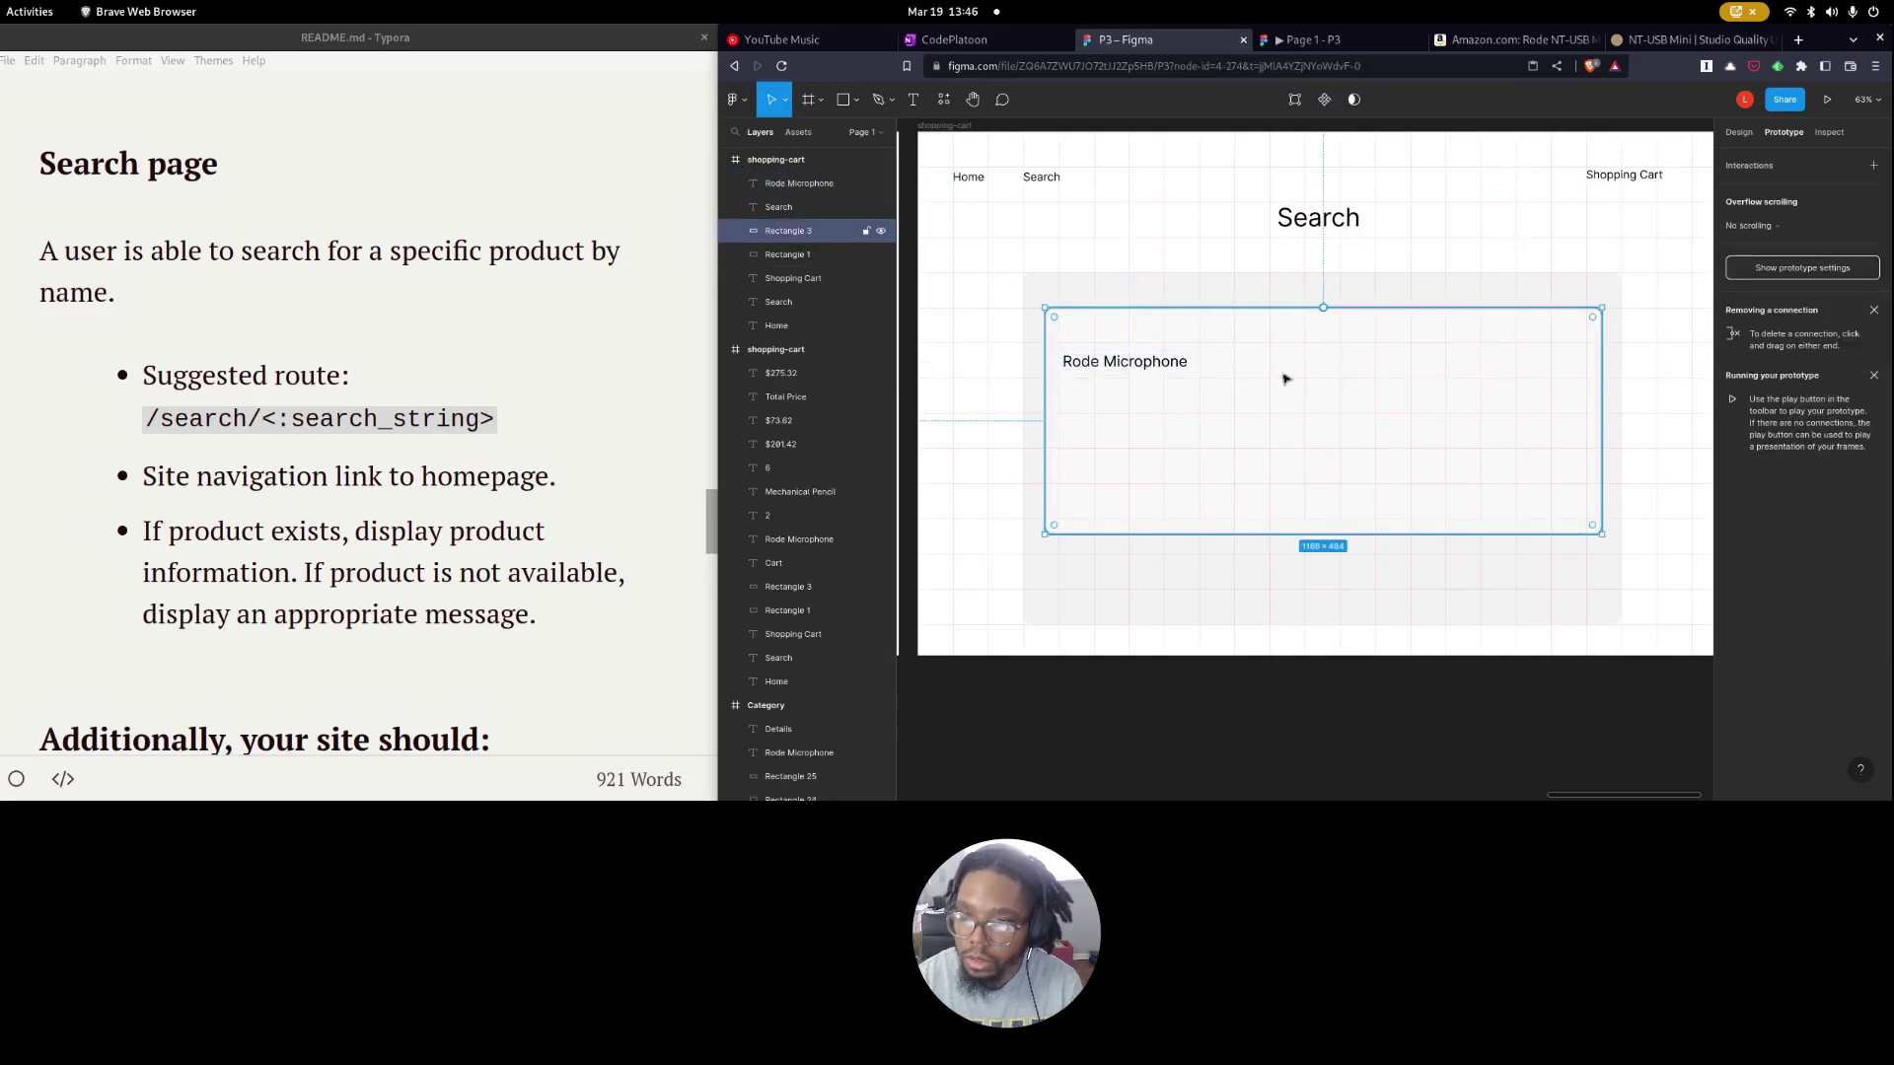
left_click_drag(1351, 534, 1365, 349)
left_click(1373, 572)
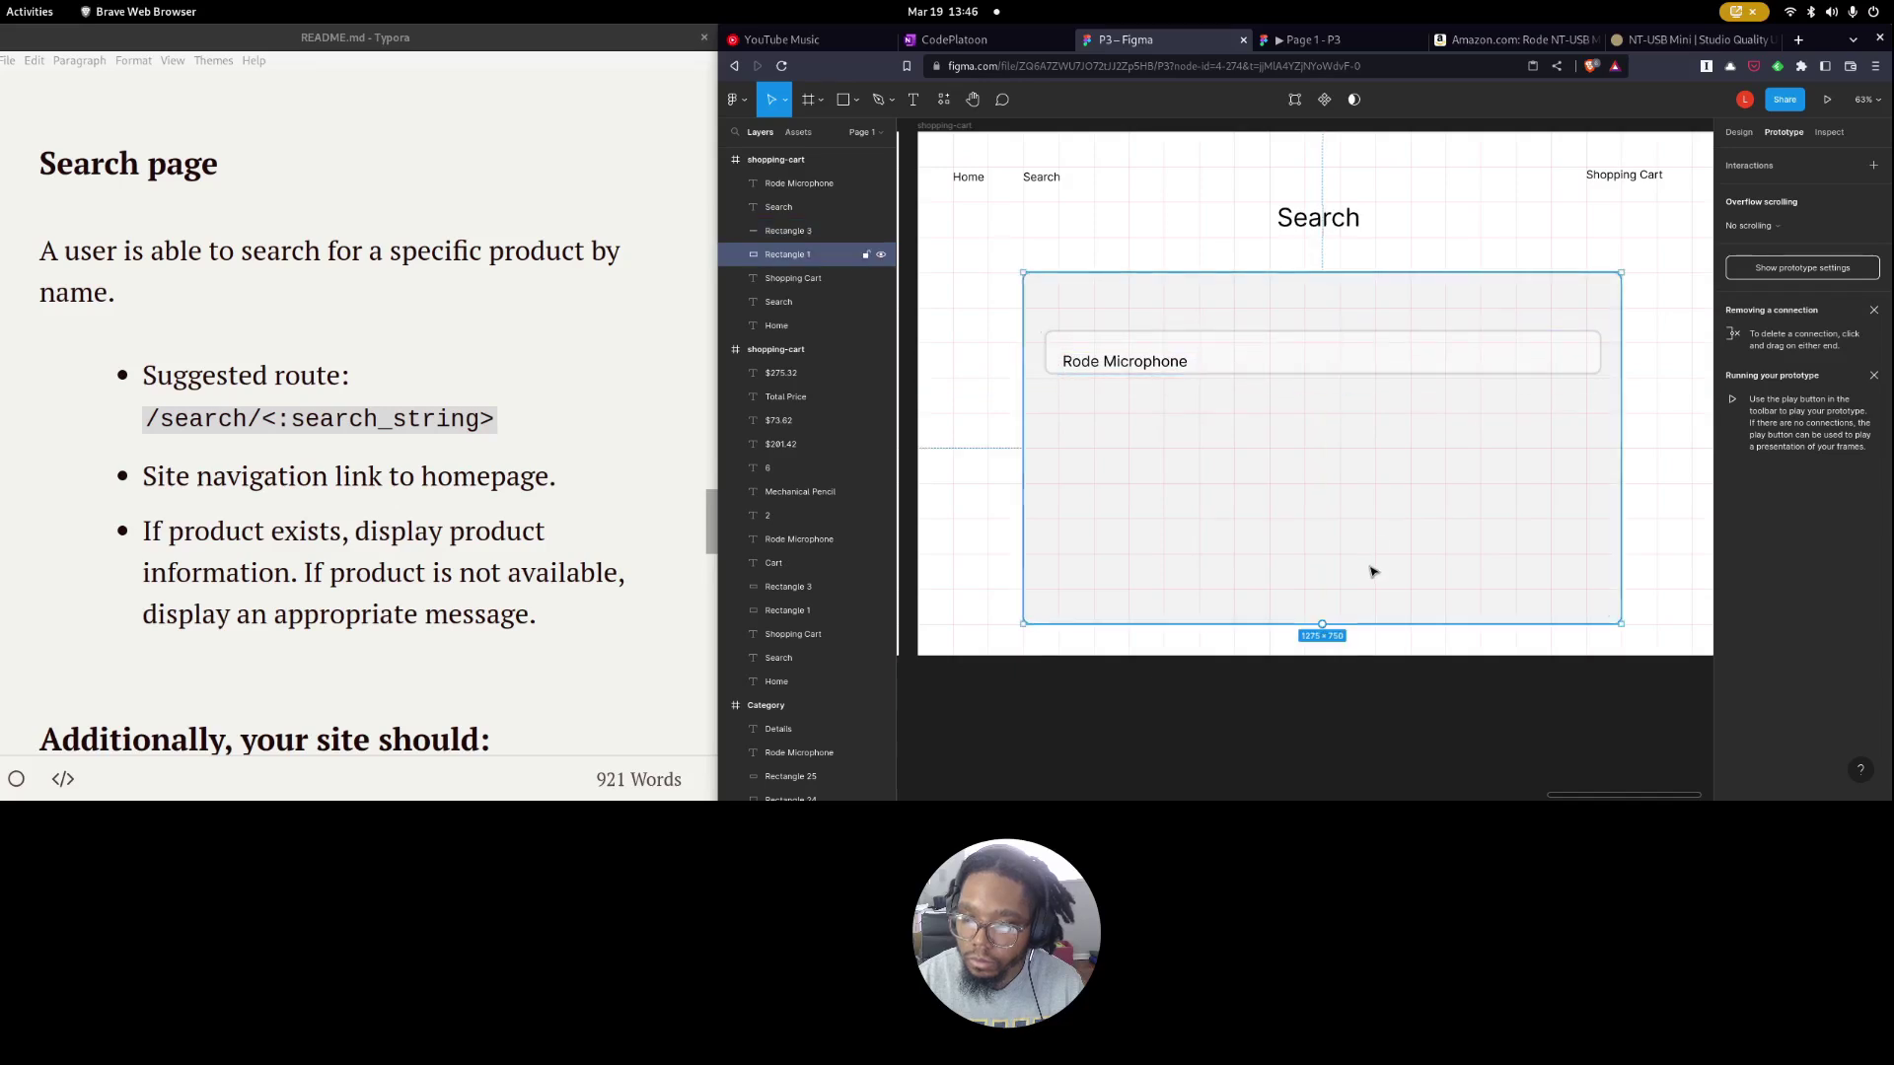
left_click_drag(1361, 622, 1361, 413)
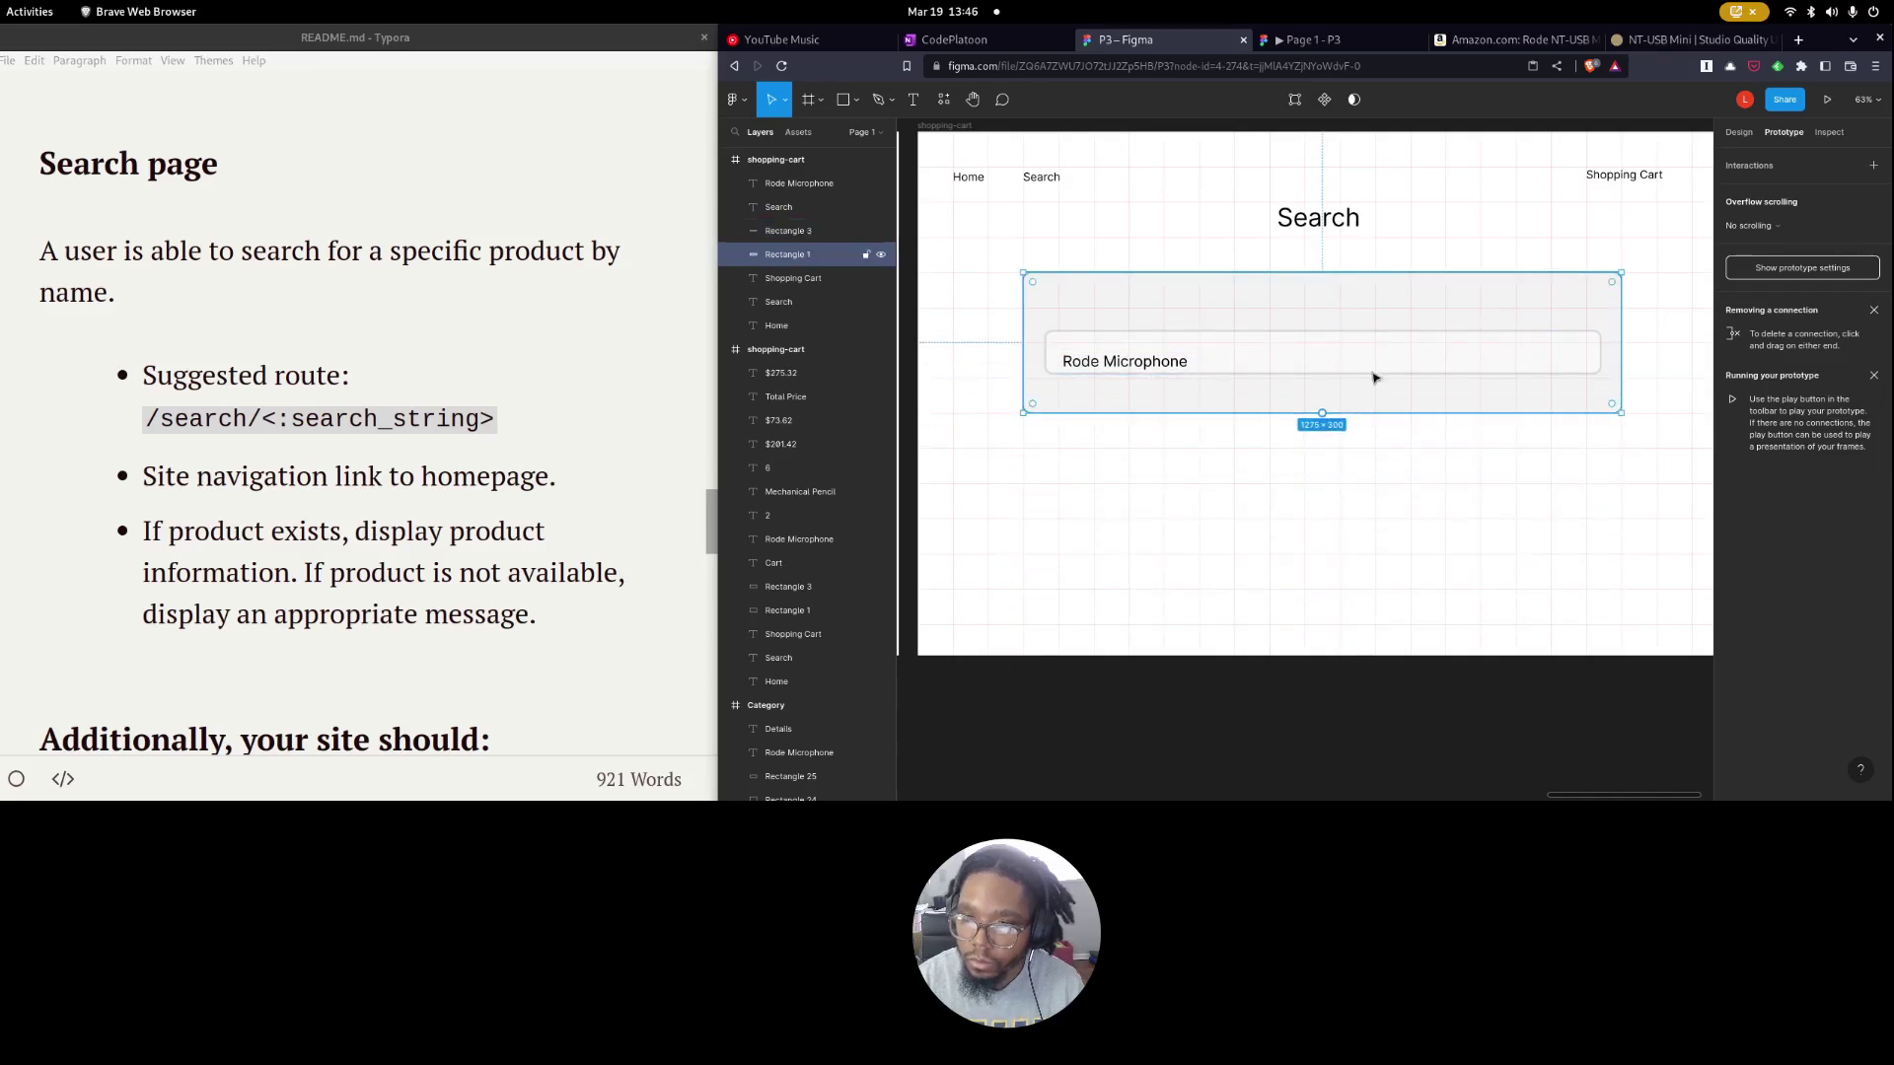
left_click(1369, 471)
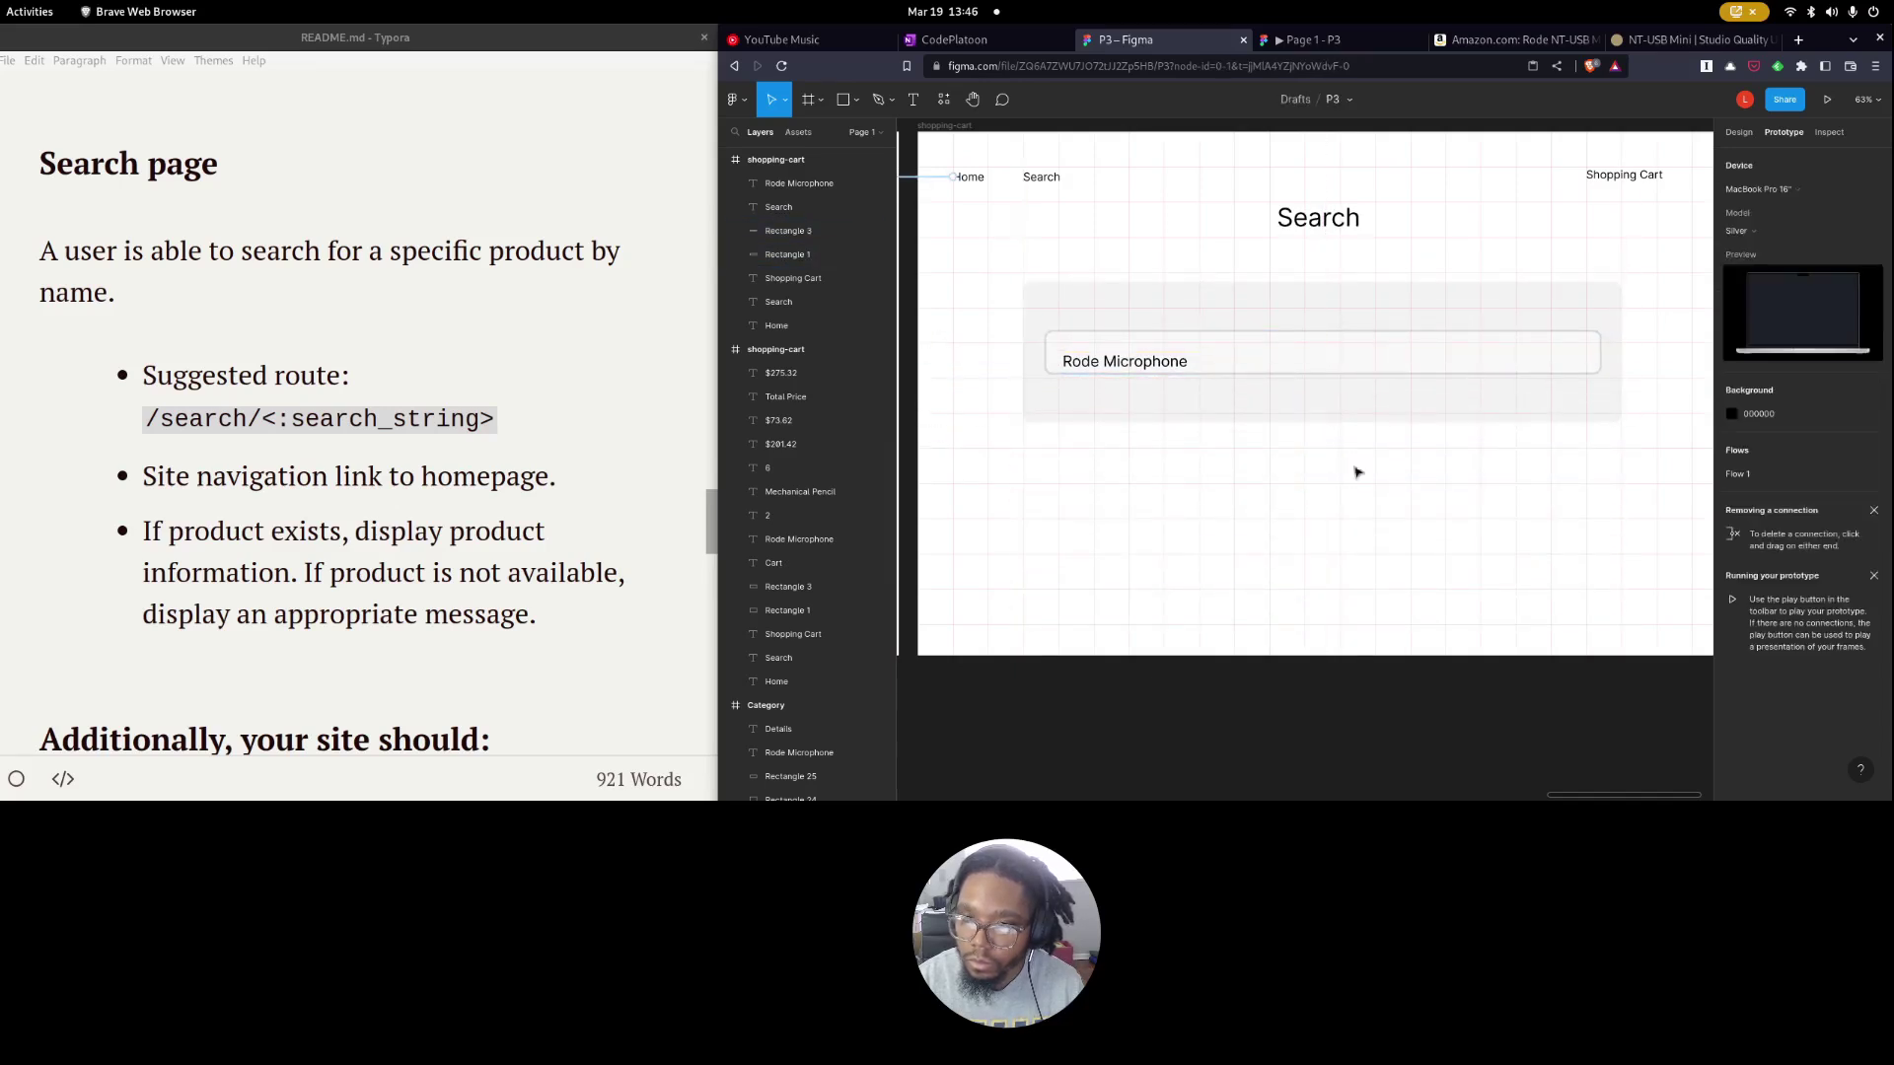
Centre the Rode Microphone text vertically in the search field, and move the text, field and panel together further below the Search heading.
mouse_move(1154, 365)
left_mouse_down()
mouse_move(1161, 347)
mouse_move(1158, 361)
left_mouse_up()
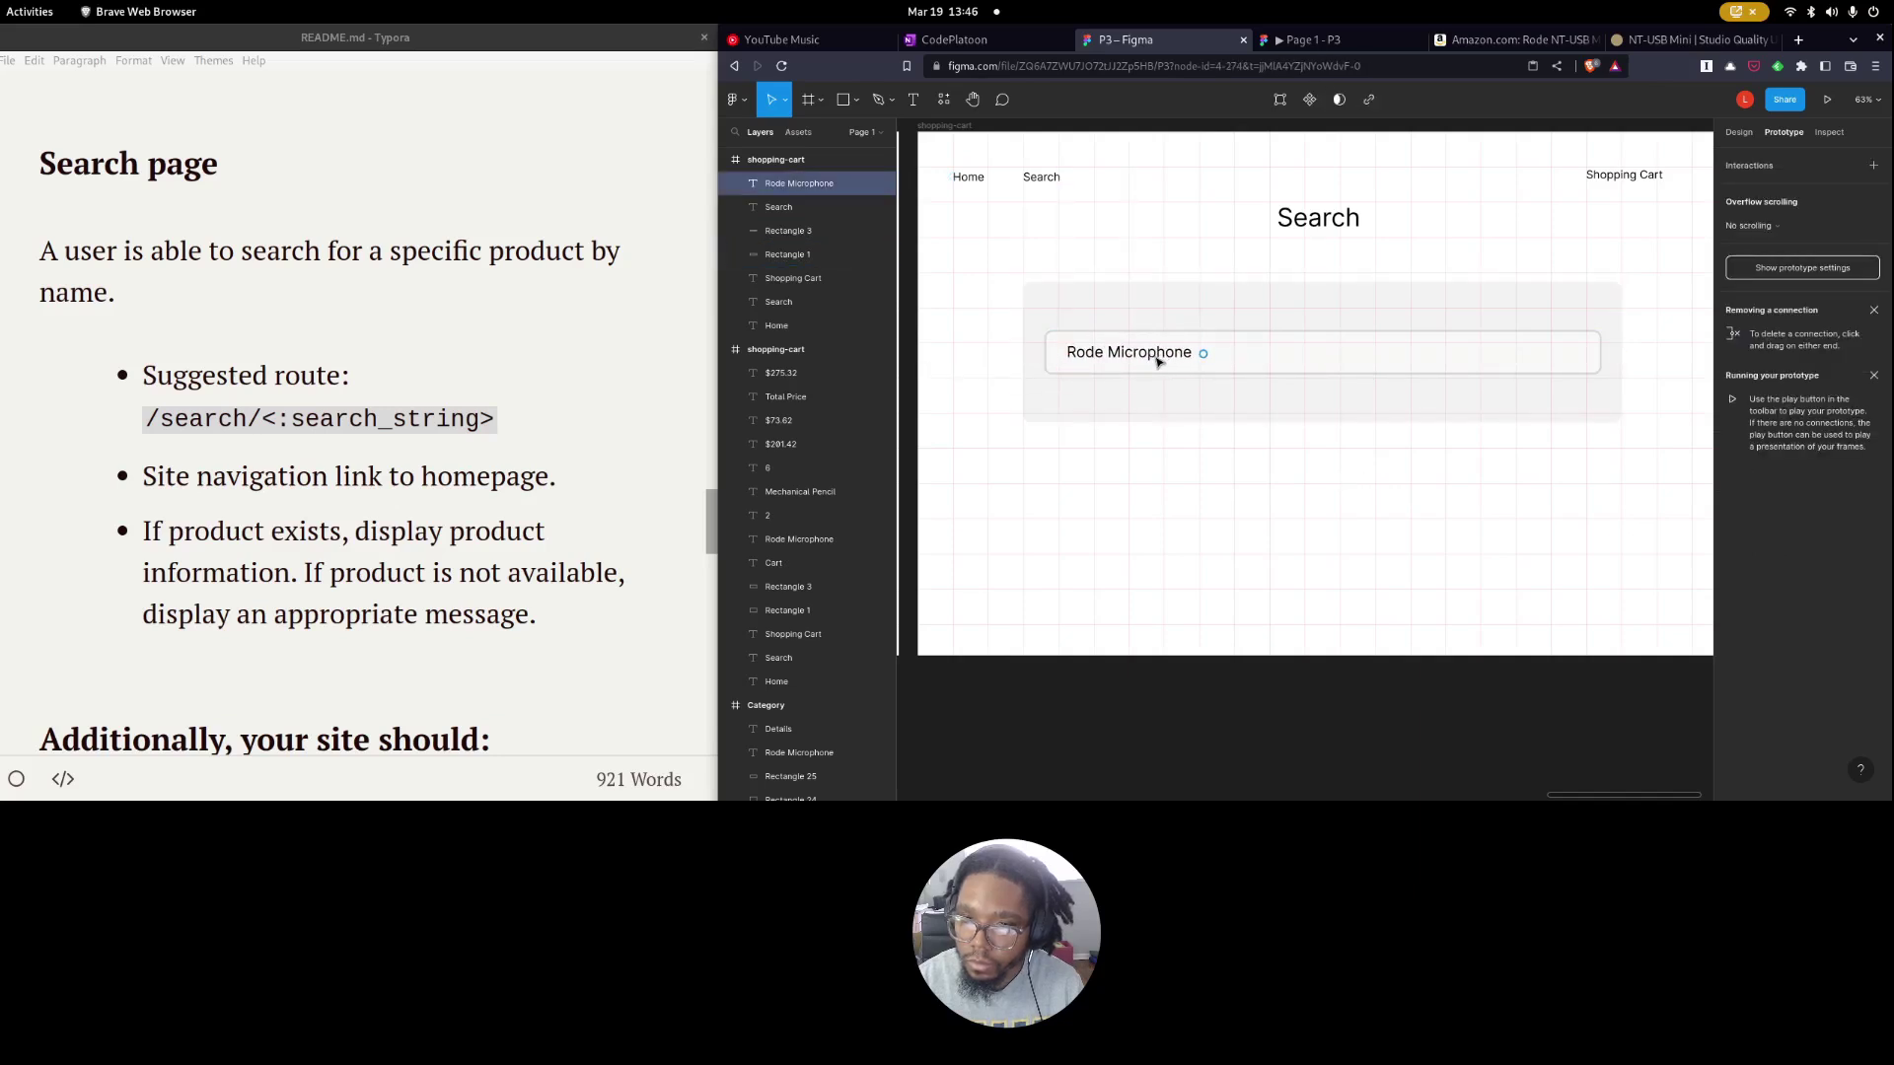
left_click_drag(1056, 283, 1542, 428)
left_click(1420, 516)
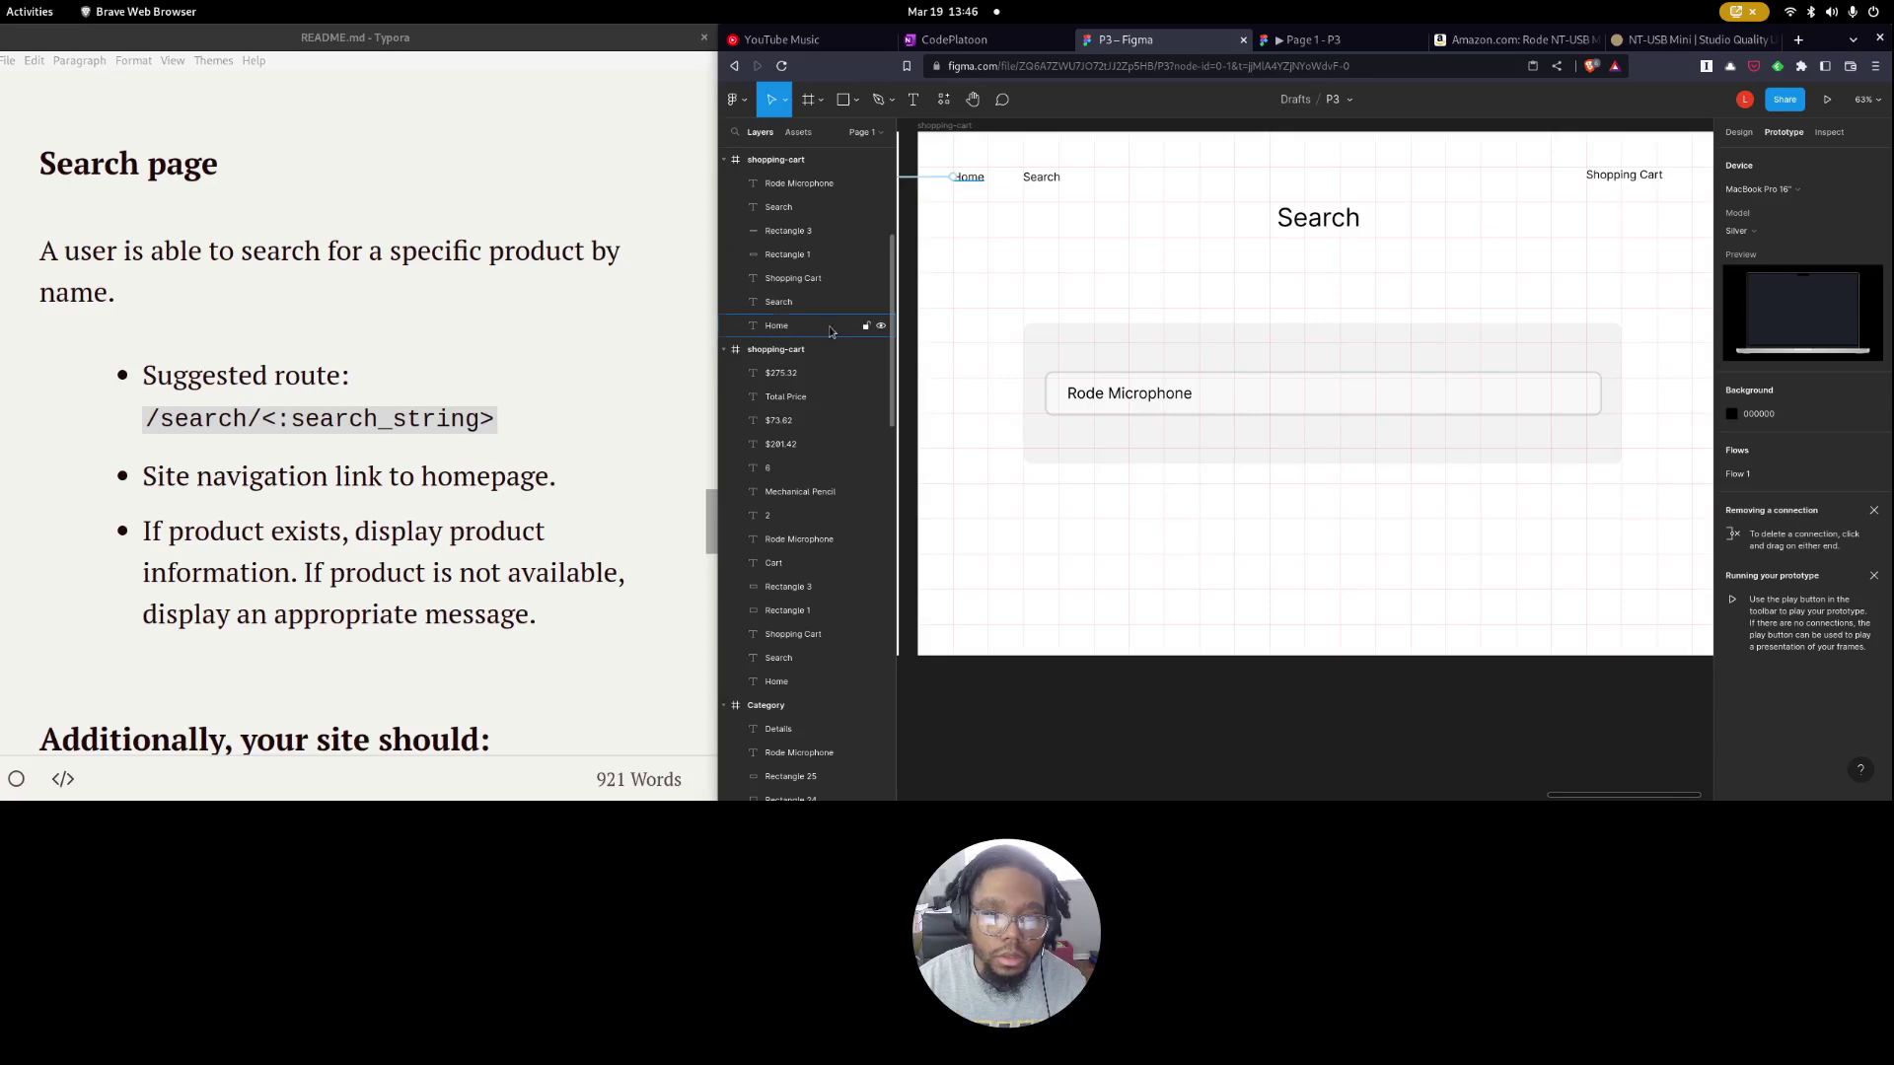
Copy the Product page's add to cart button below the search panel and change its label to a centred "search".
scroll(1183, 463, "down", 5, "ctrl")
scroll(1188, 422, "up", 5)
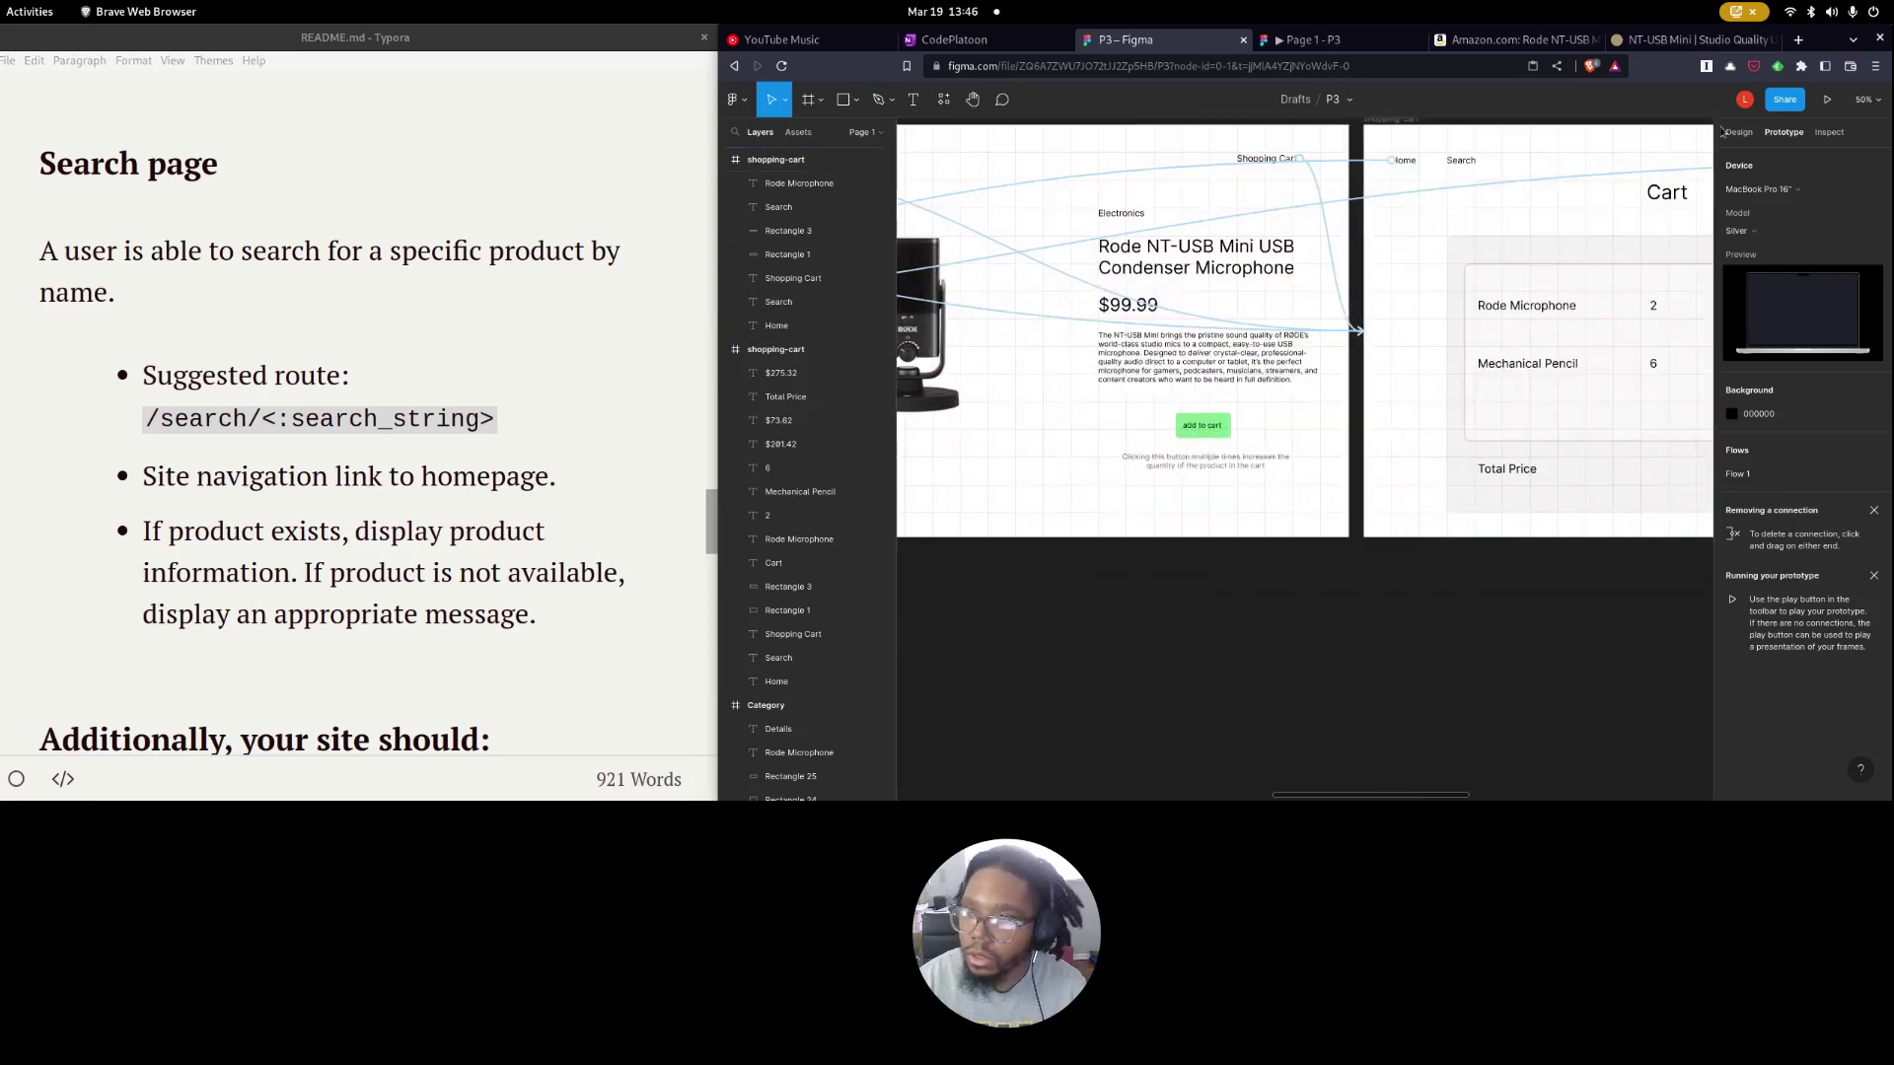
left_click(1198, 424)
key("ctrl+v")
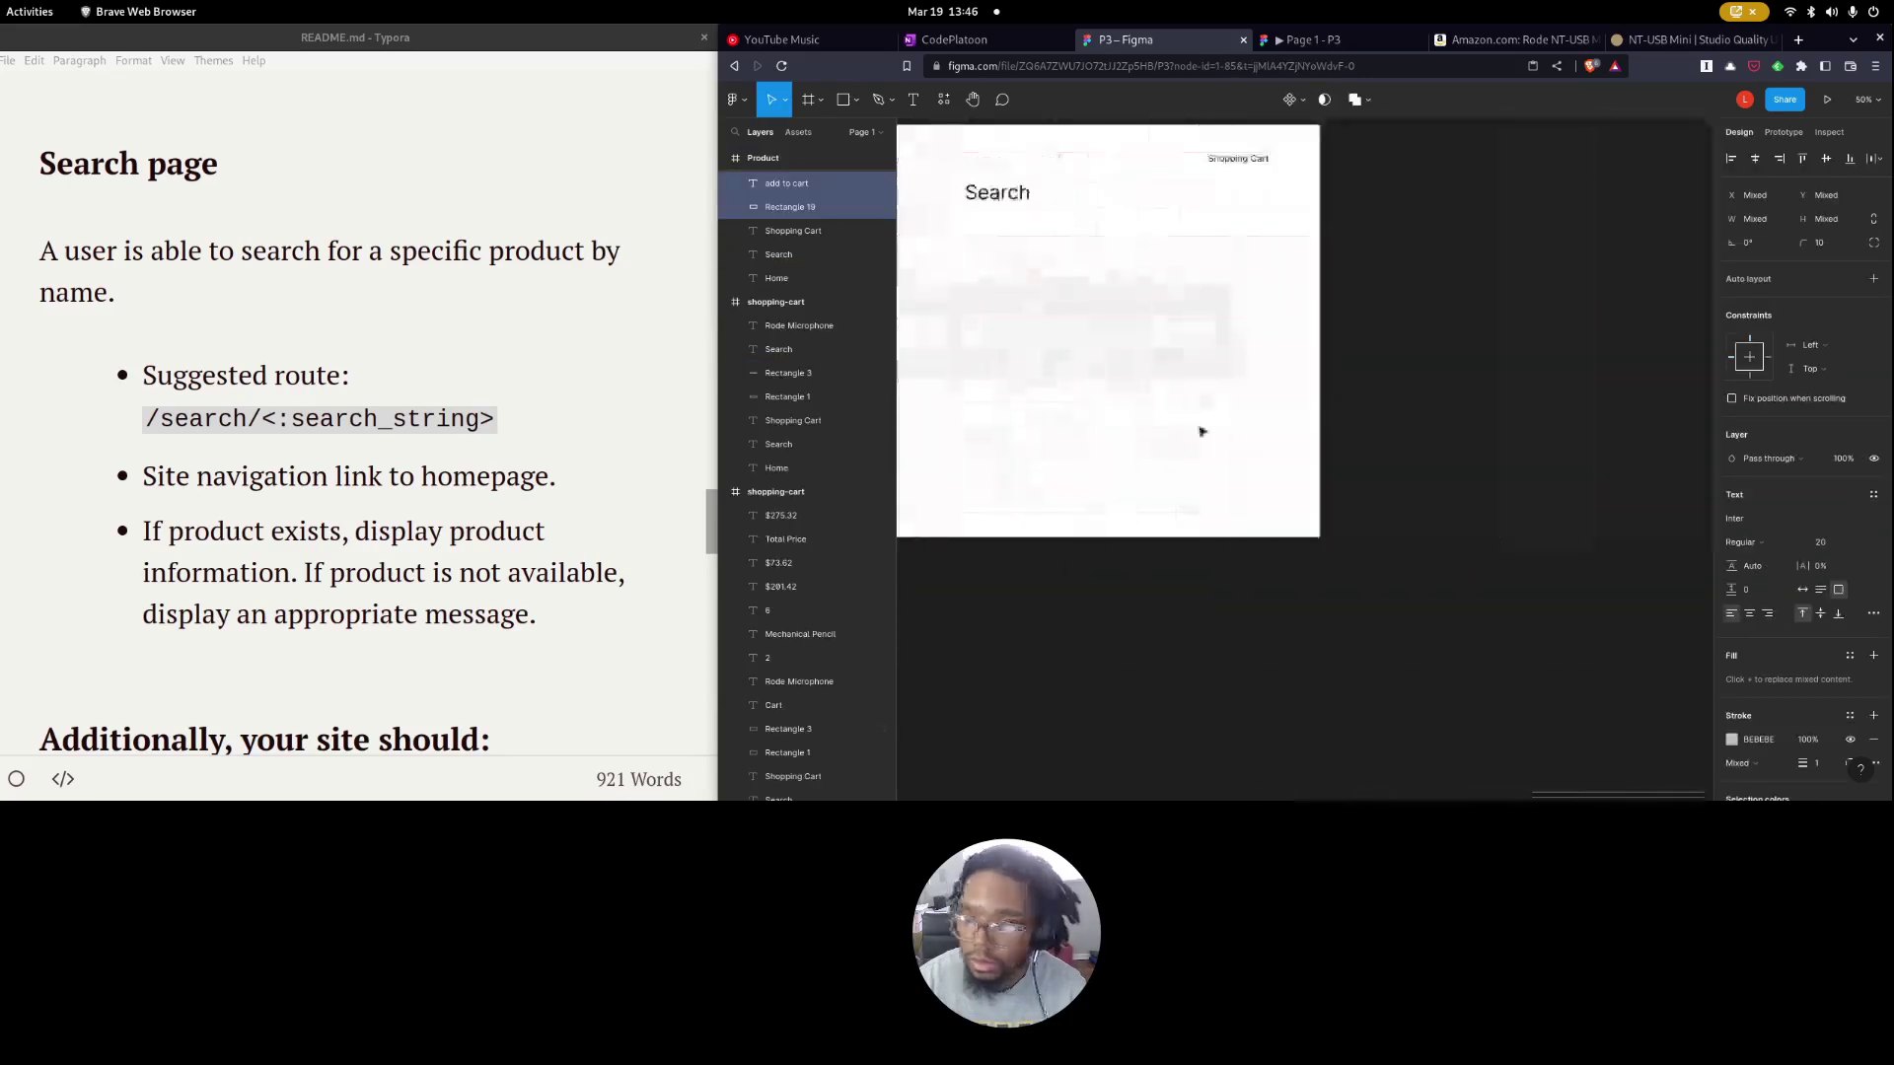
left_click_drag(1316, 459, 1270, 422)
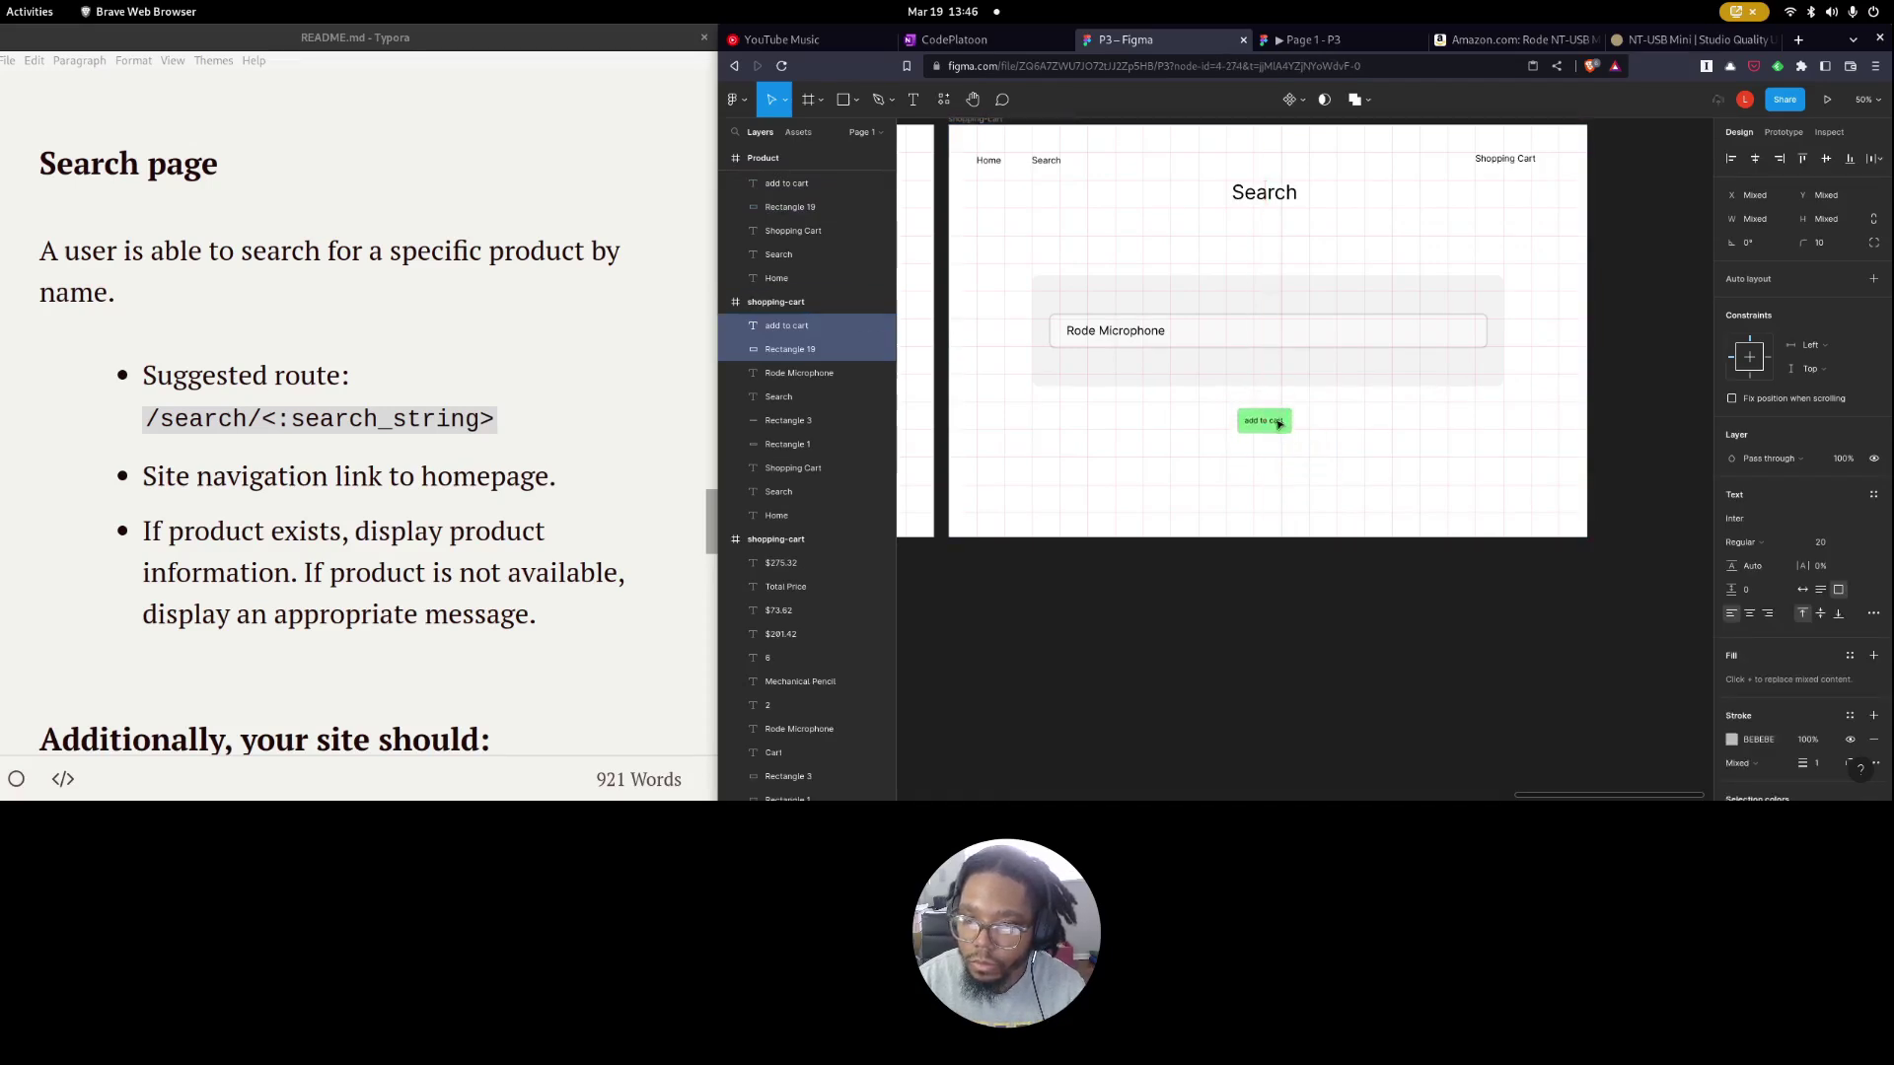
double_click(1270, 422)
type("search")
key("Escape")
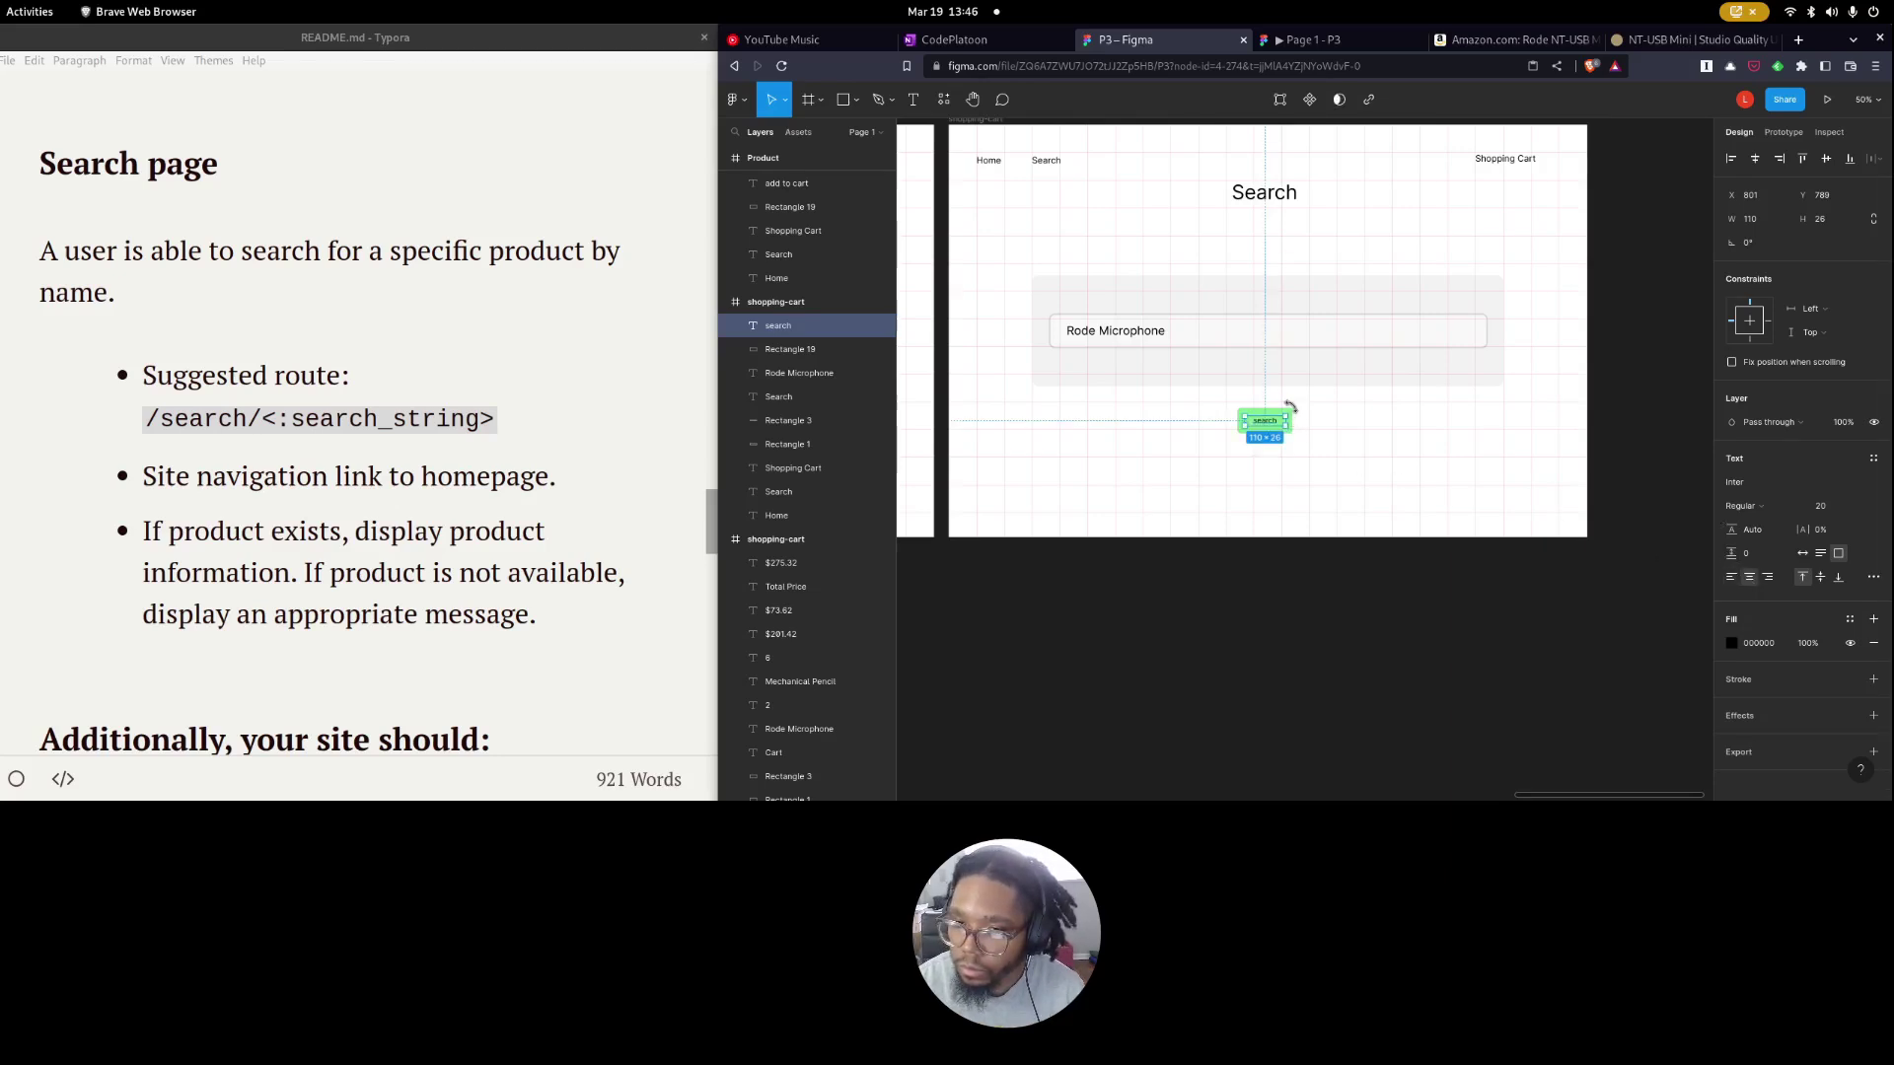
Change the search button's fill from green to light blue (83ACEA).
left_click(1242, 429)
scroll(1248, 414, "up", 1)
left_click(1731, 483)
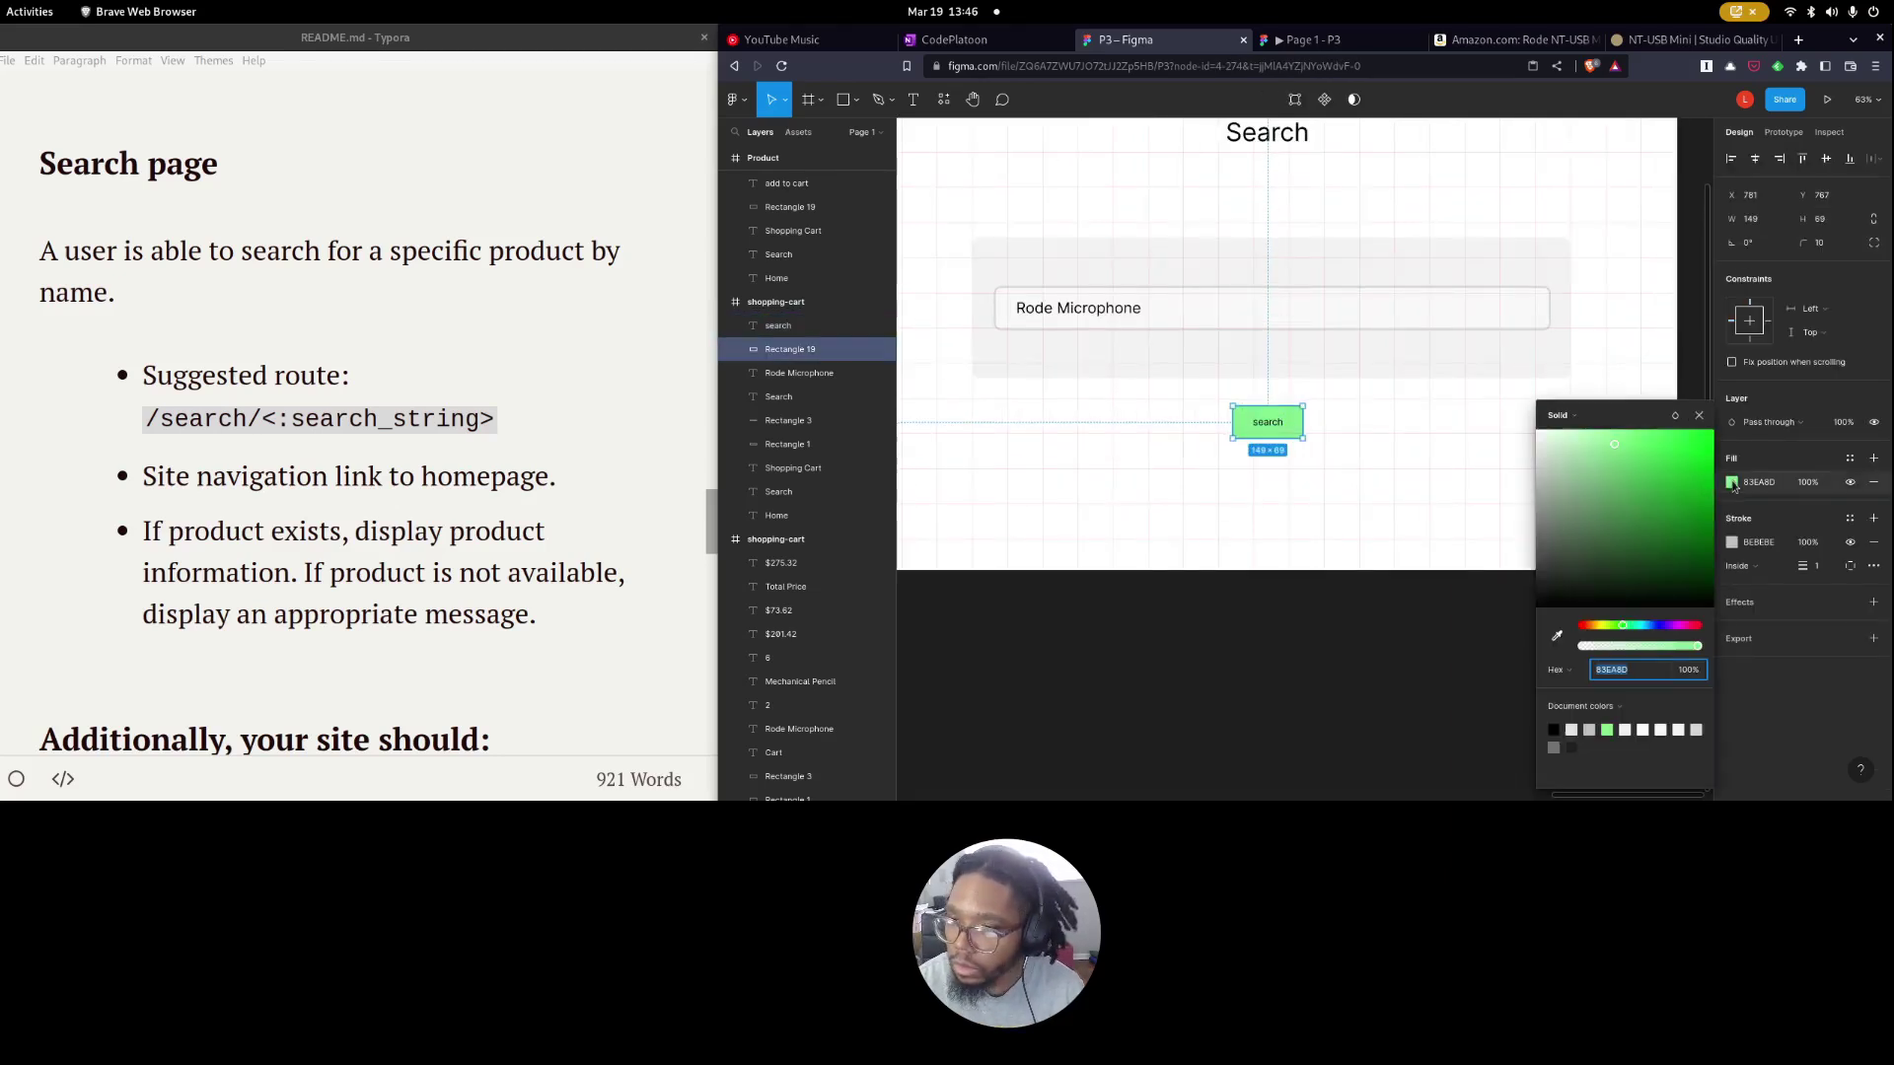
left_click_drag(1666, 624, 1654, 627)
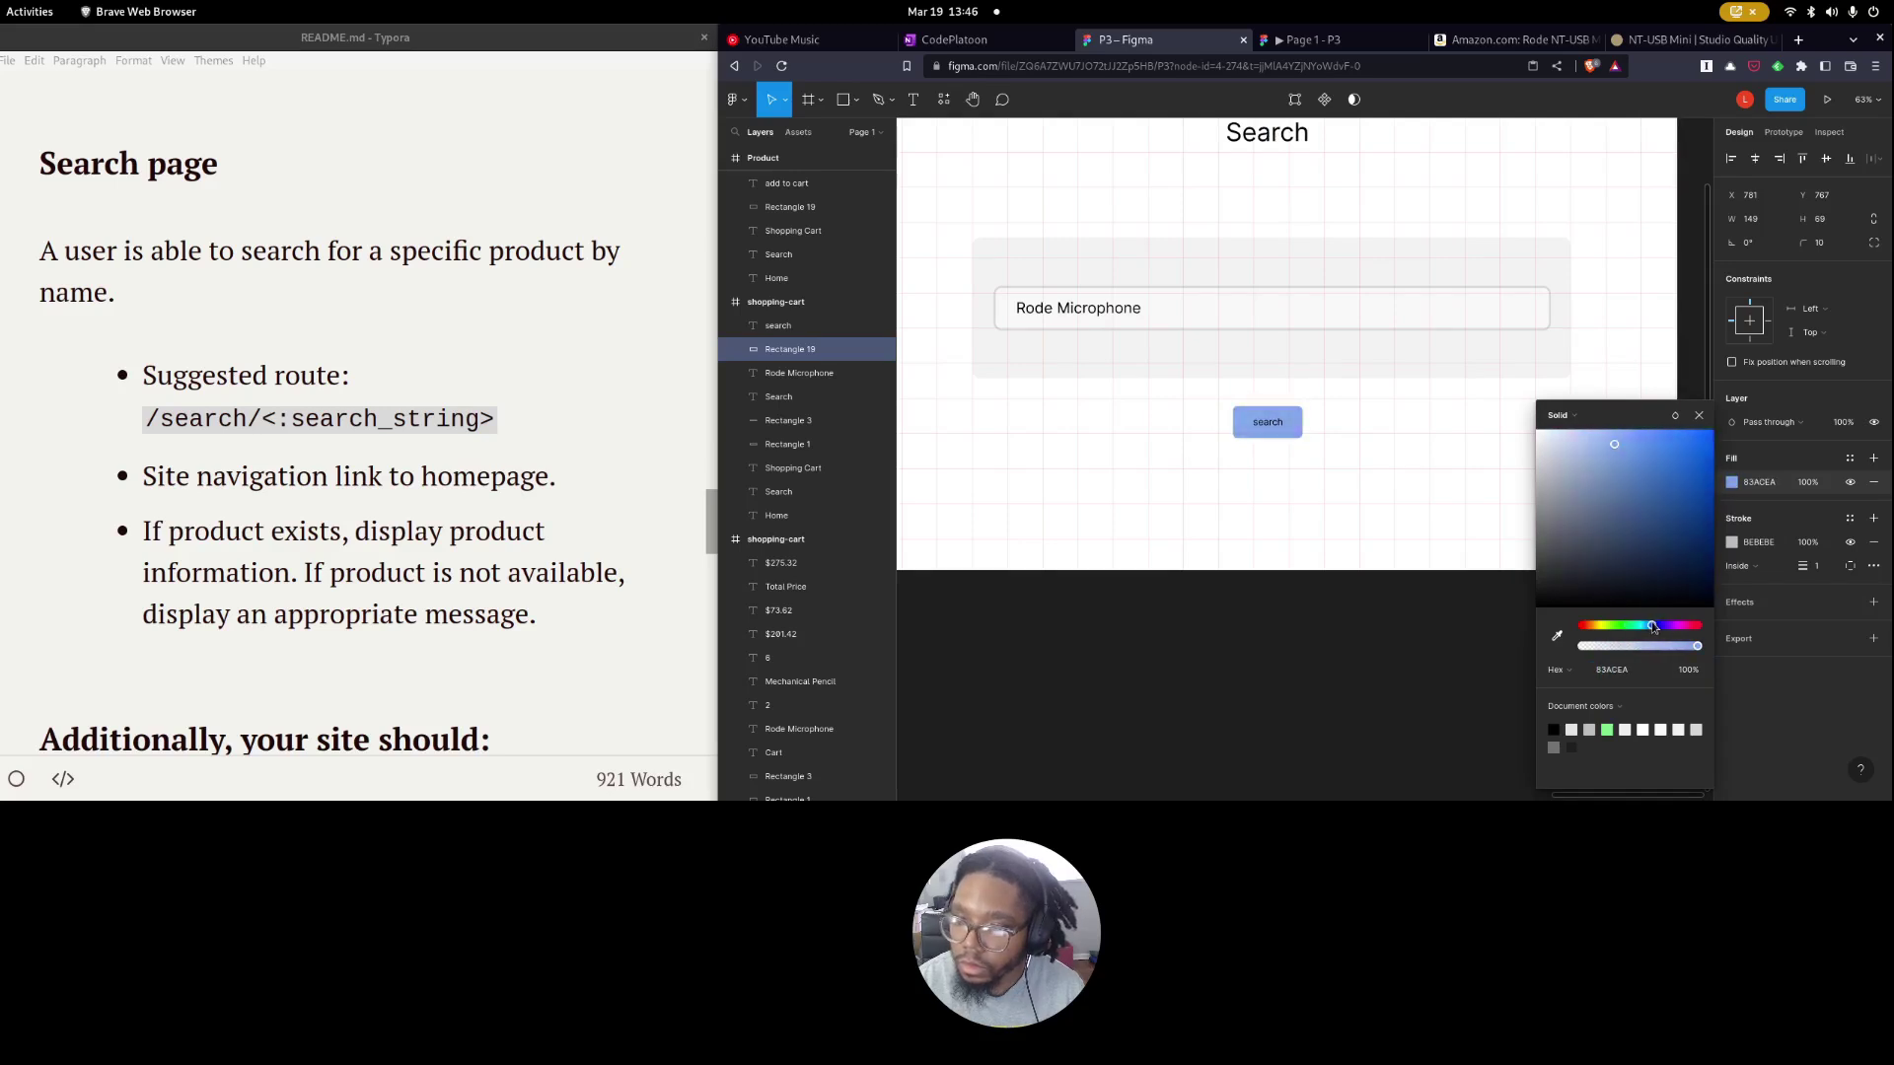
left_click(1374, 601)
Style the search button's label with a white FFFFFF fill, Bold weight and font size 24.
left_click(1287, 432)
left_click(1732, 646)
left_click_drag(1578, 453, 1535, 424)
left_click(1445, 631)
scroll(1445, 632, "up", 2)
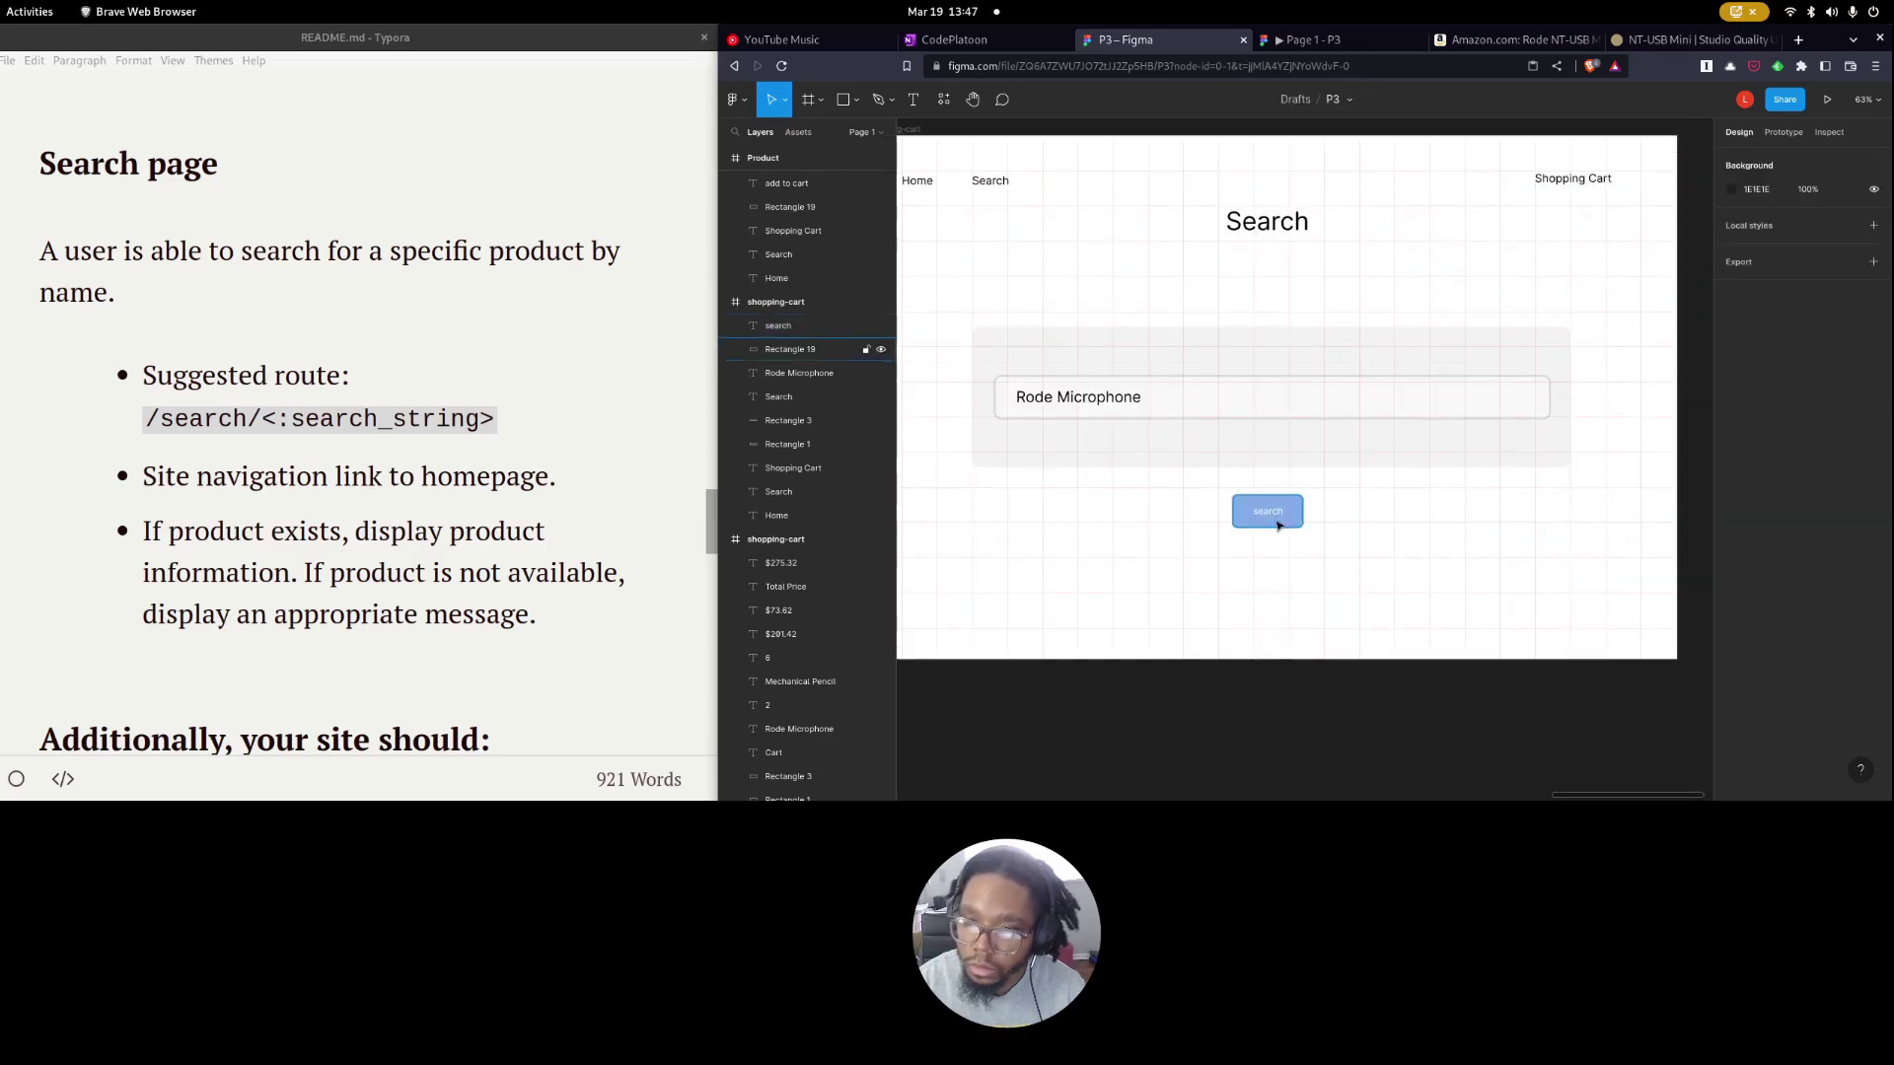
left_click(1272, 512)
left_click(1762, 505)
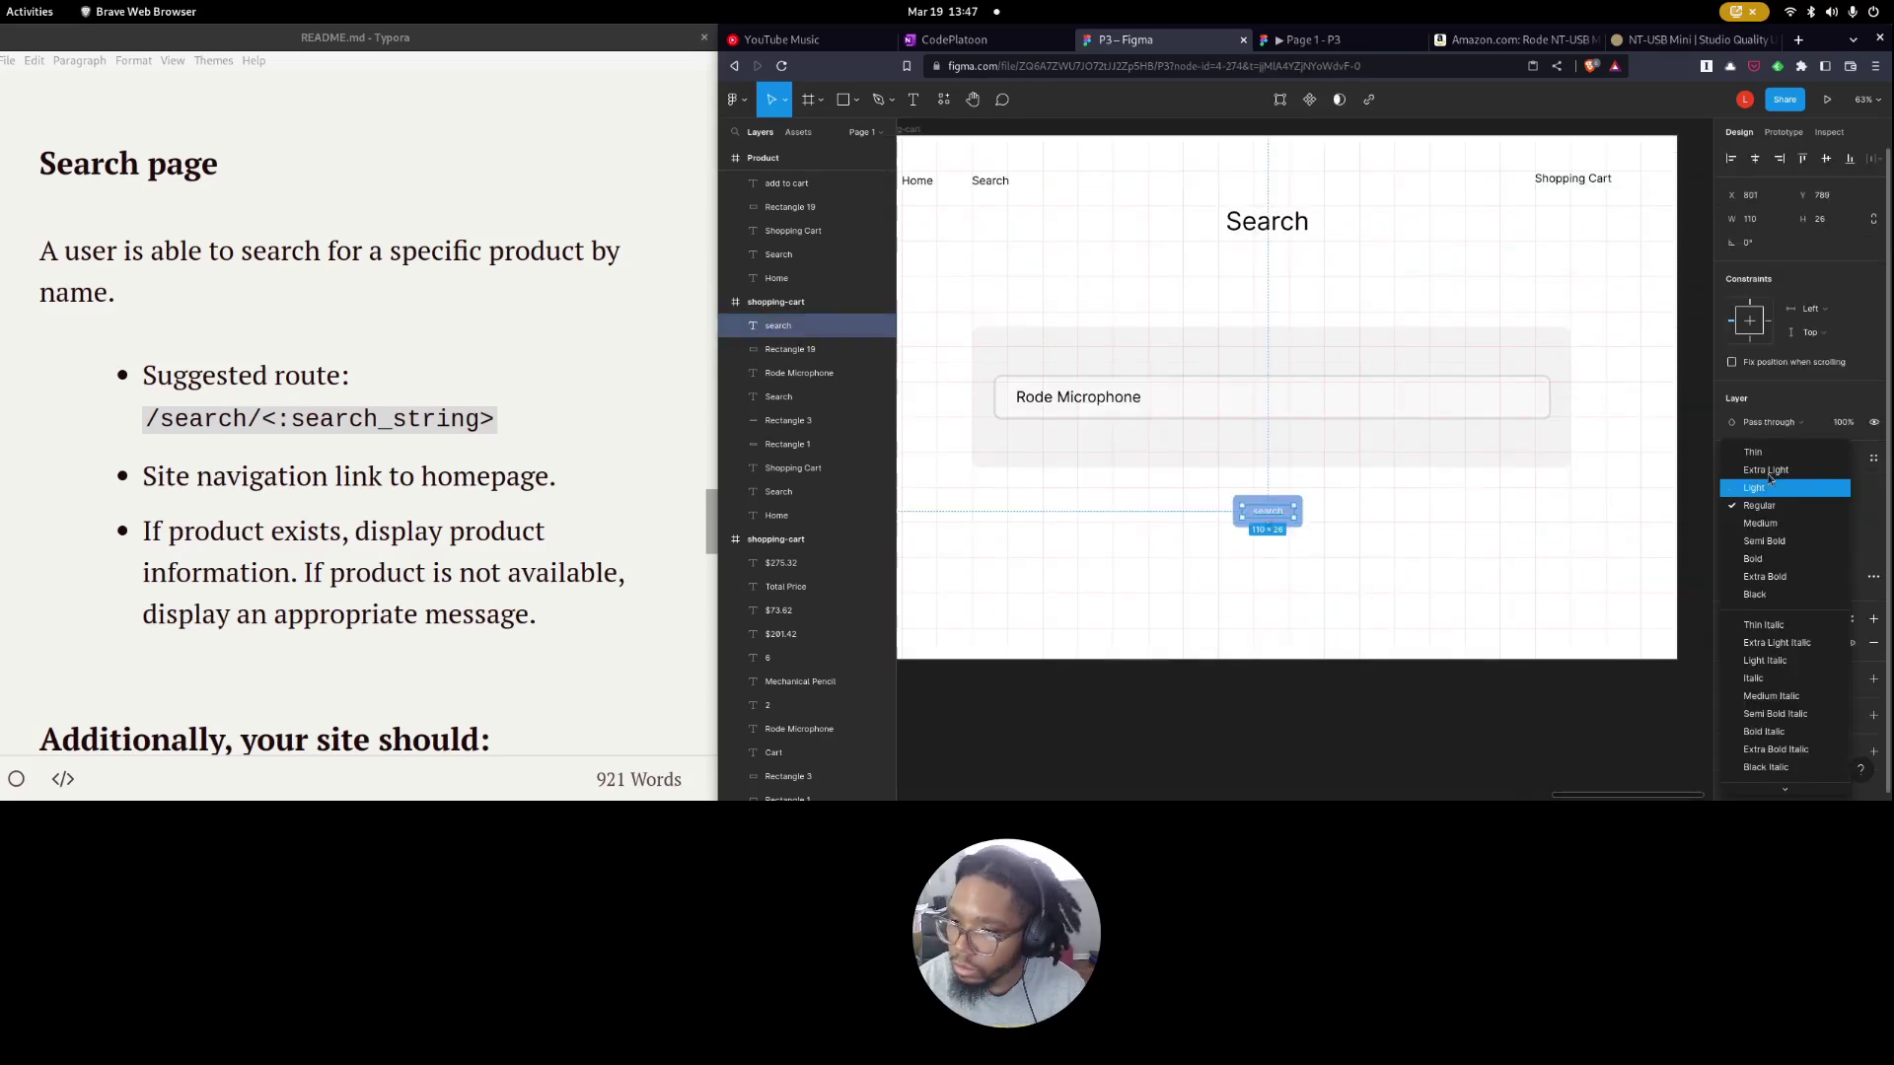
left_click(1754, 558)
left_click(1822, 529)
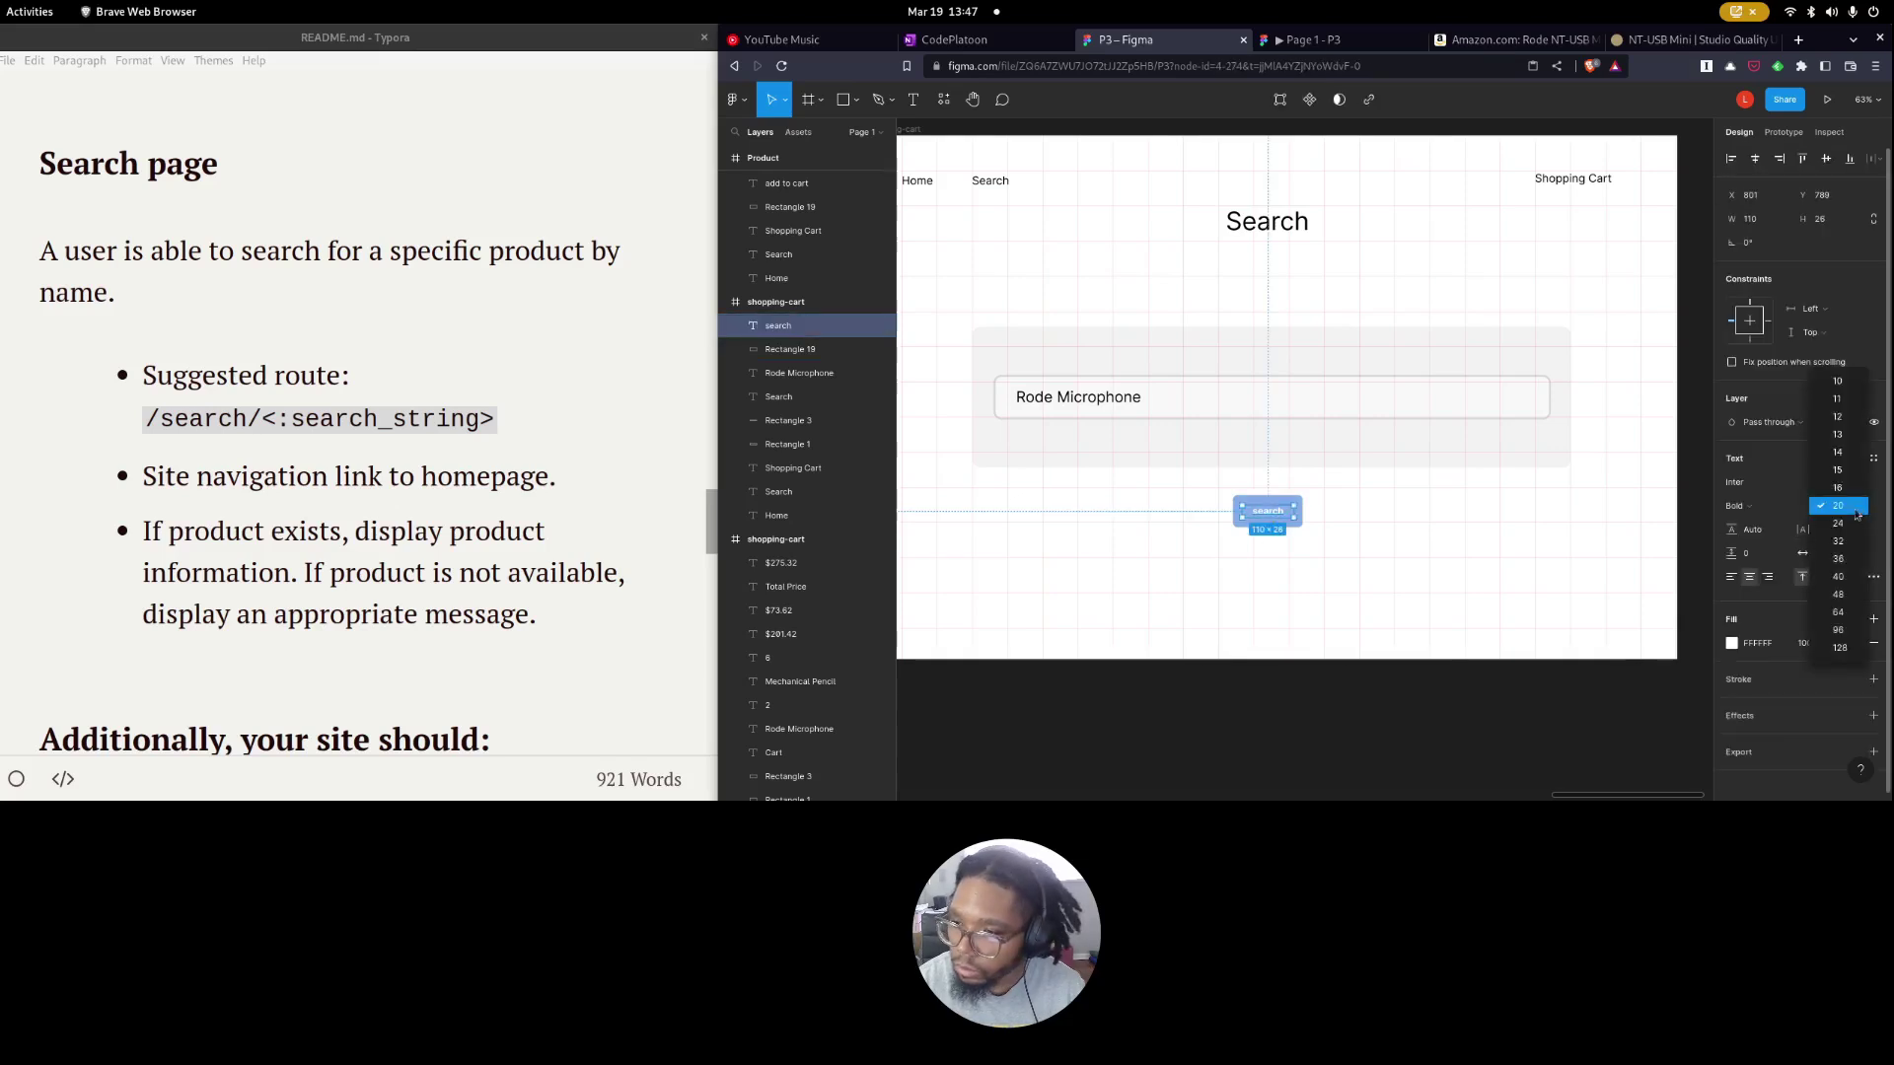
left_click(1329, 655)
Add an on-click interaction to the search button's label that navigates to the Product frame with an Instant animation.
scroll(1329, 656, "up", 4)
scroll(1171, 439, "down", 2)
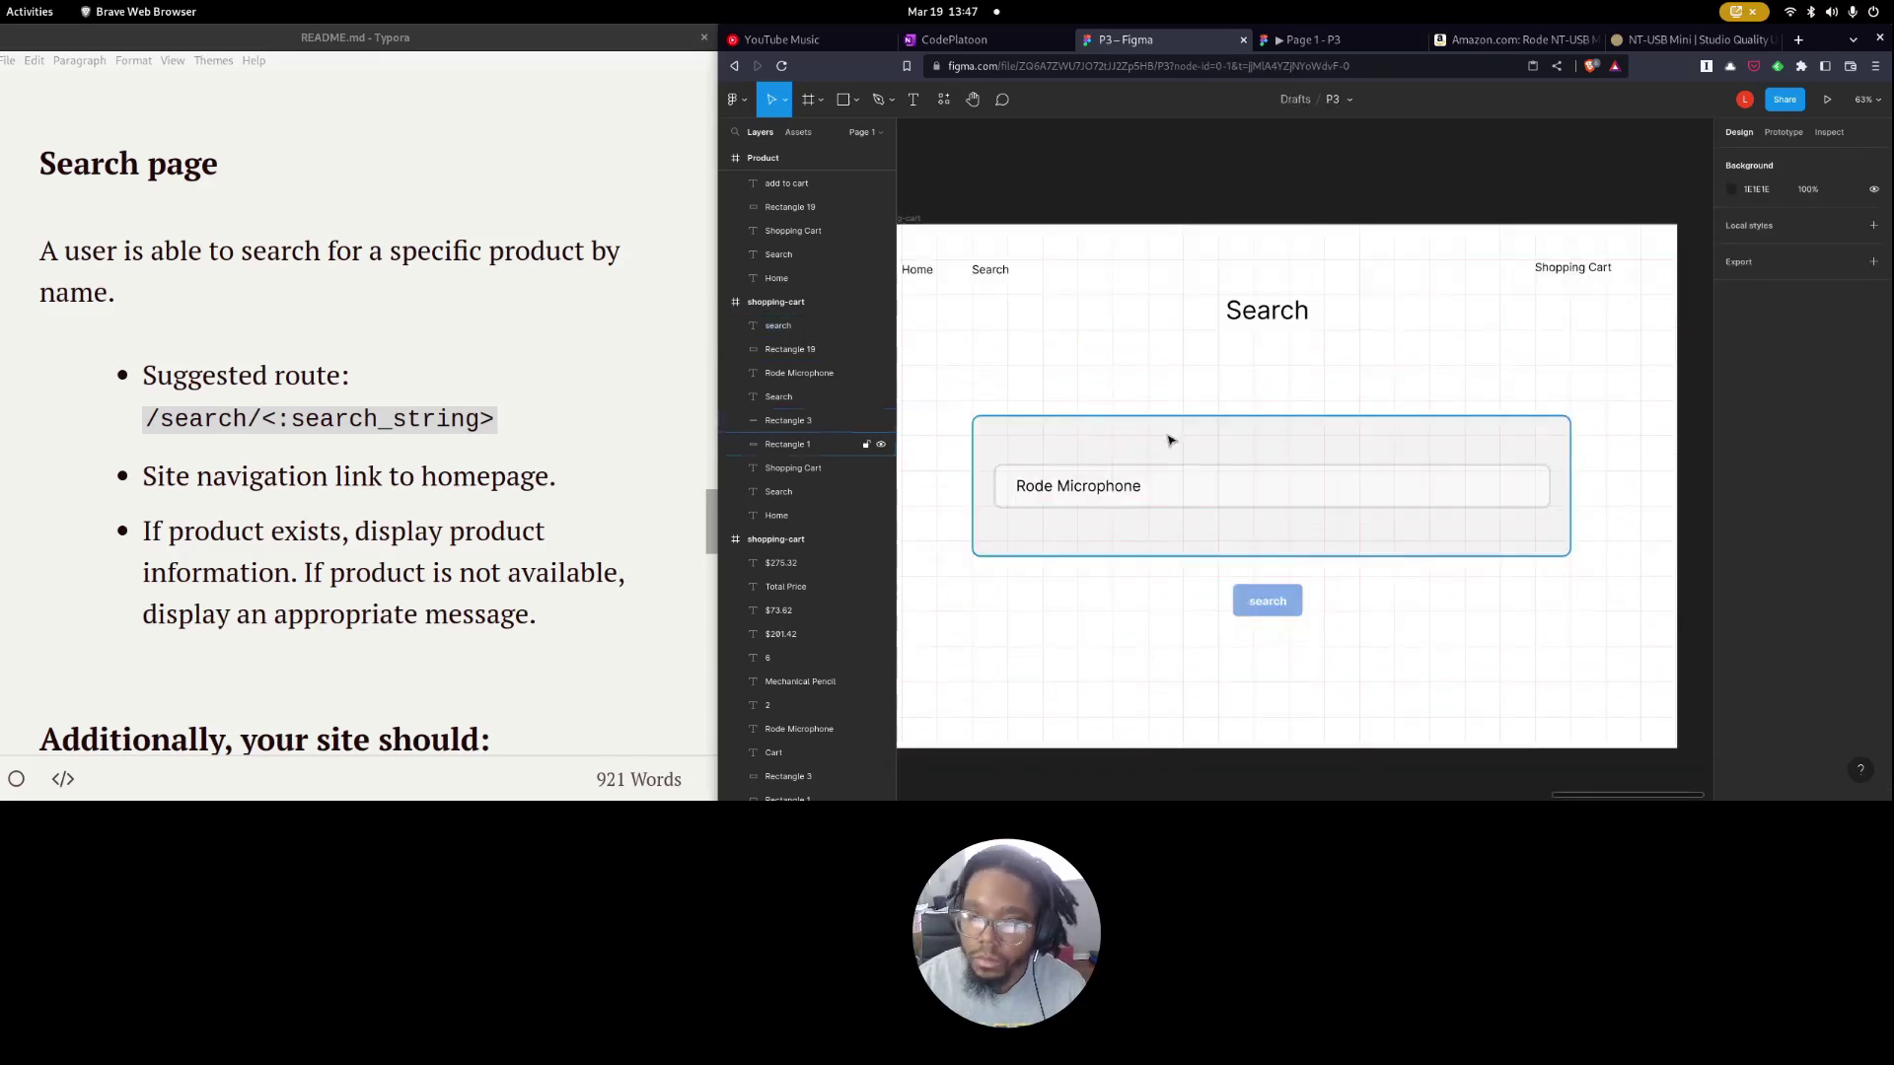
scroll(1170, 503, "down", 3)
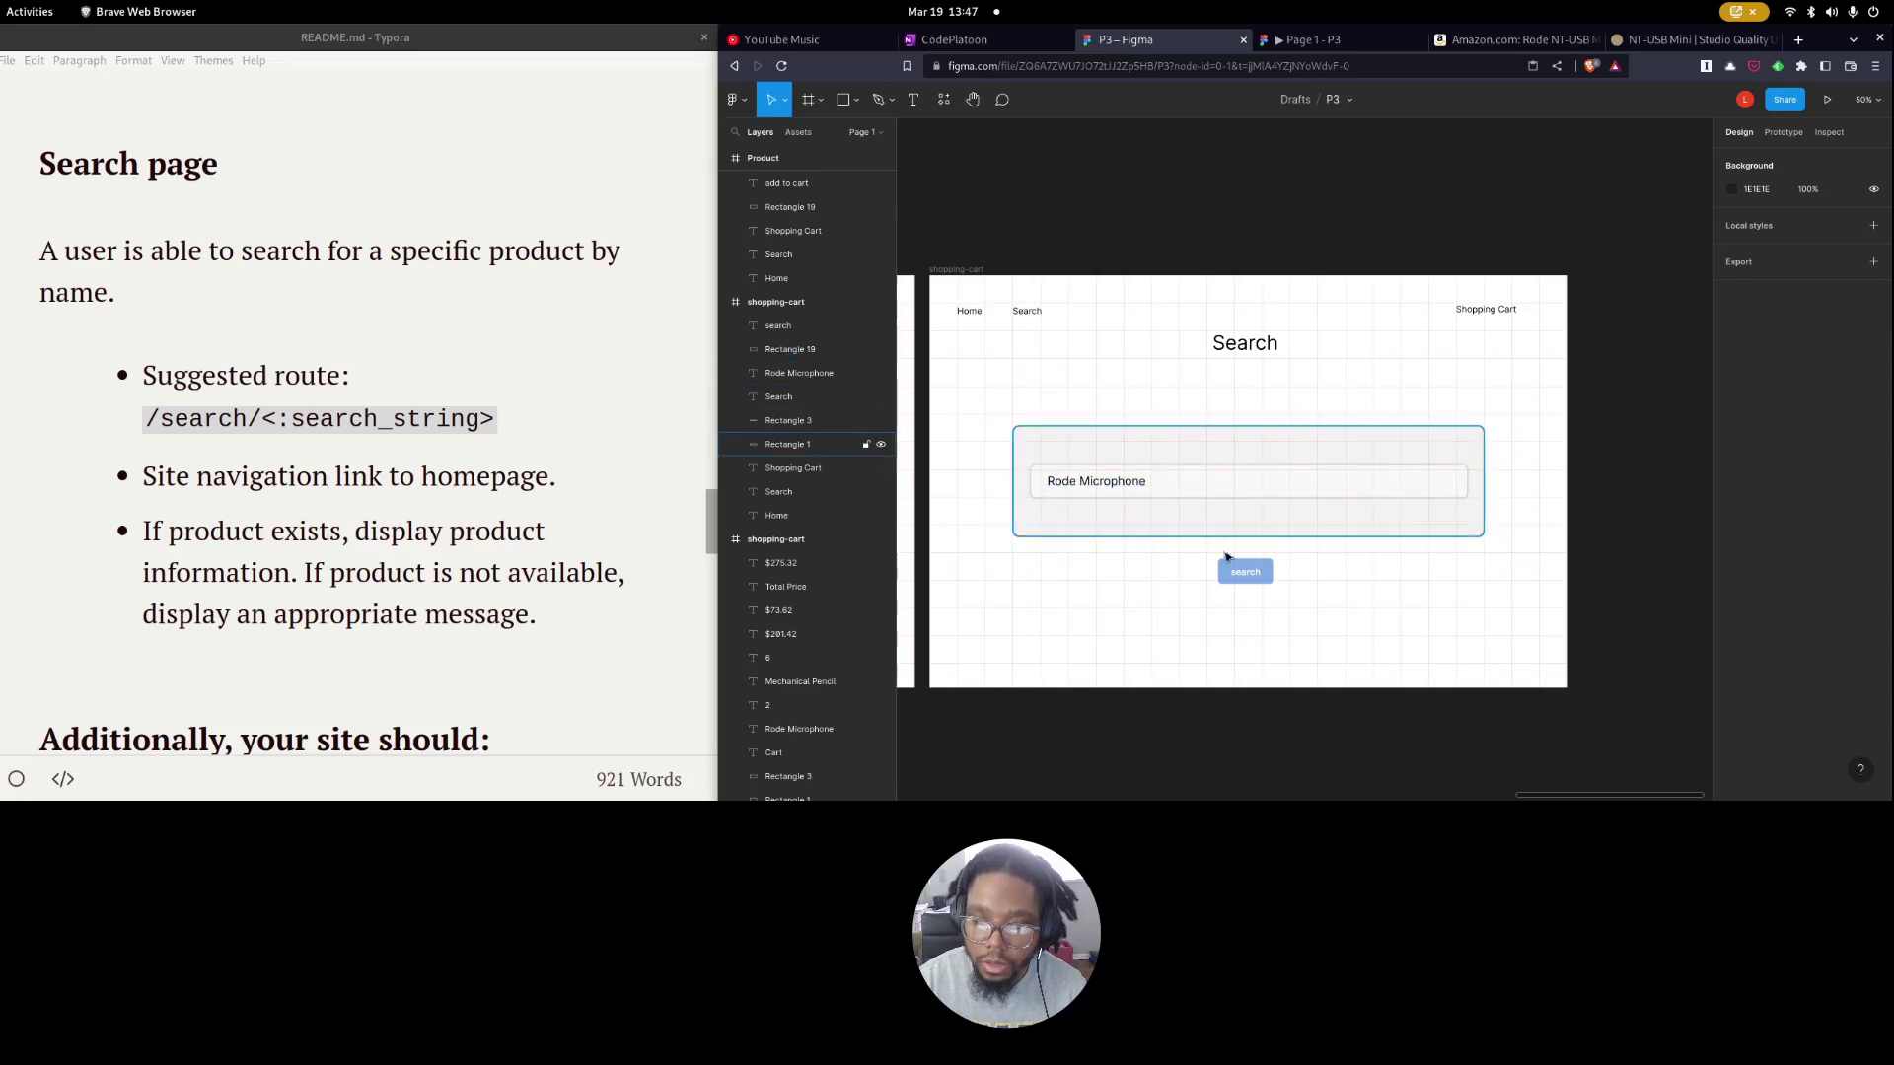
scroll(1164, 537, "down", 3)
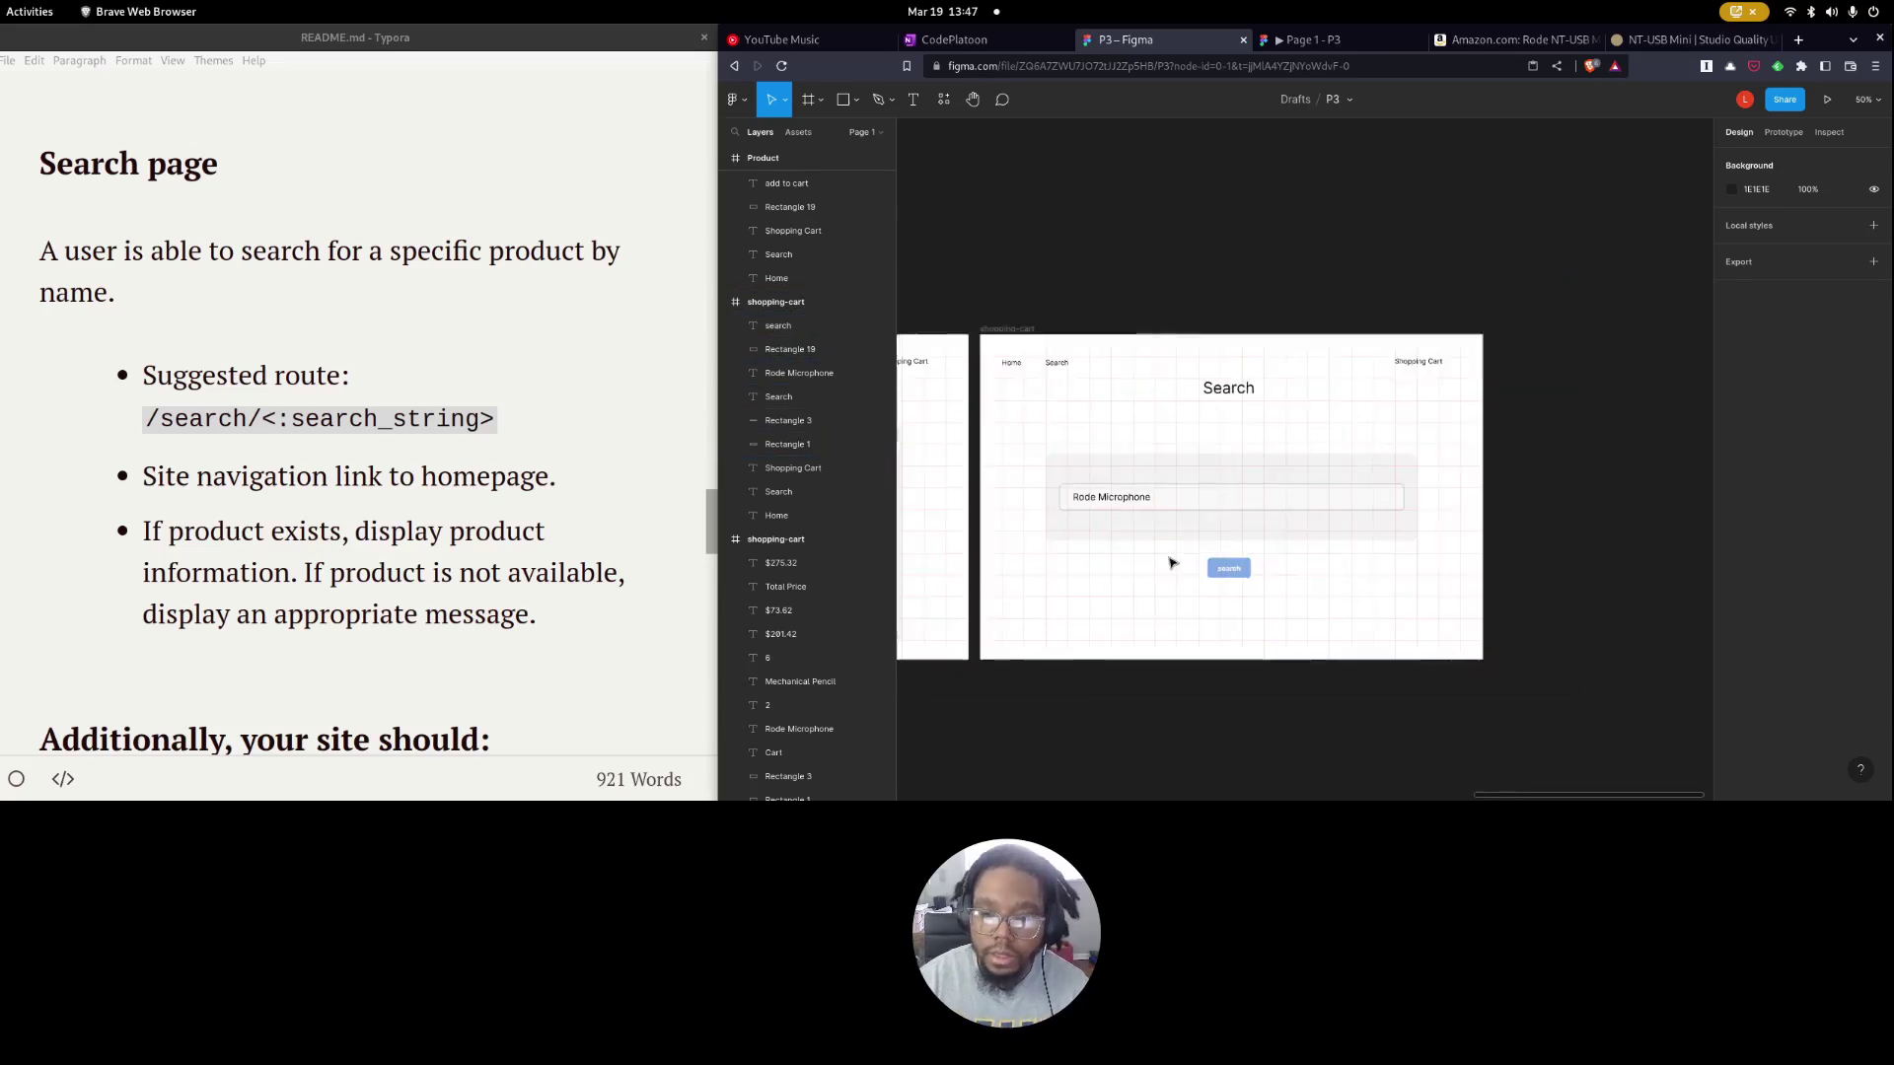
scroll(1167, 553, "left", 3)
scroll(1167, 553, "right", 3)
left_click(1219, 569)
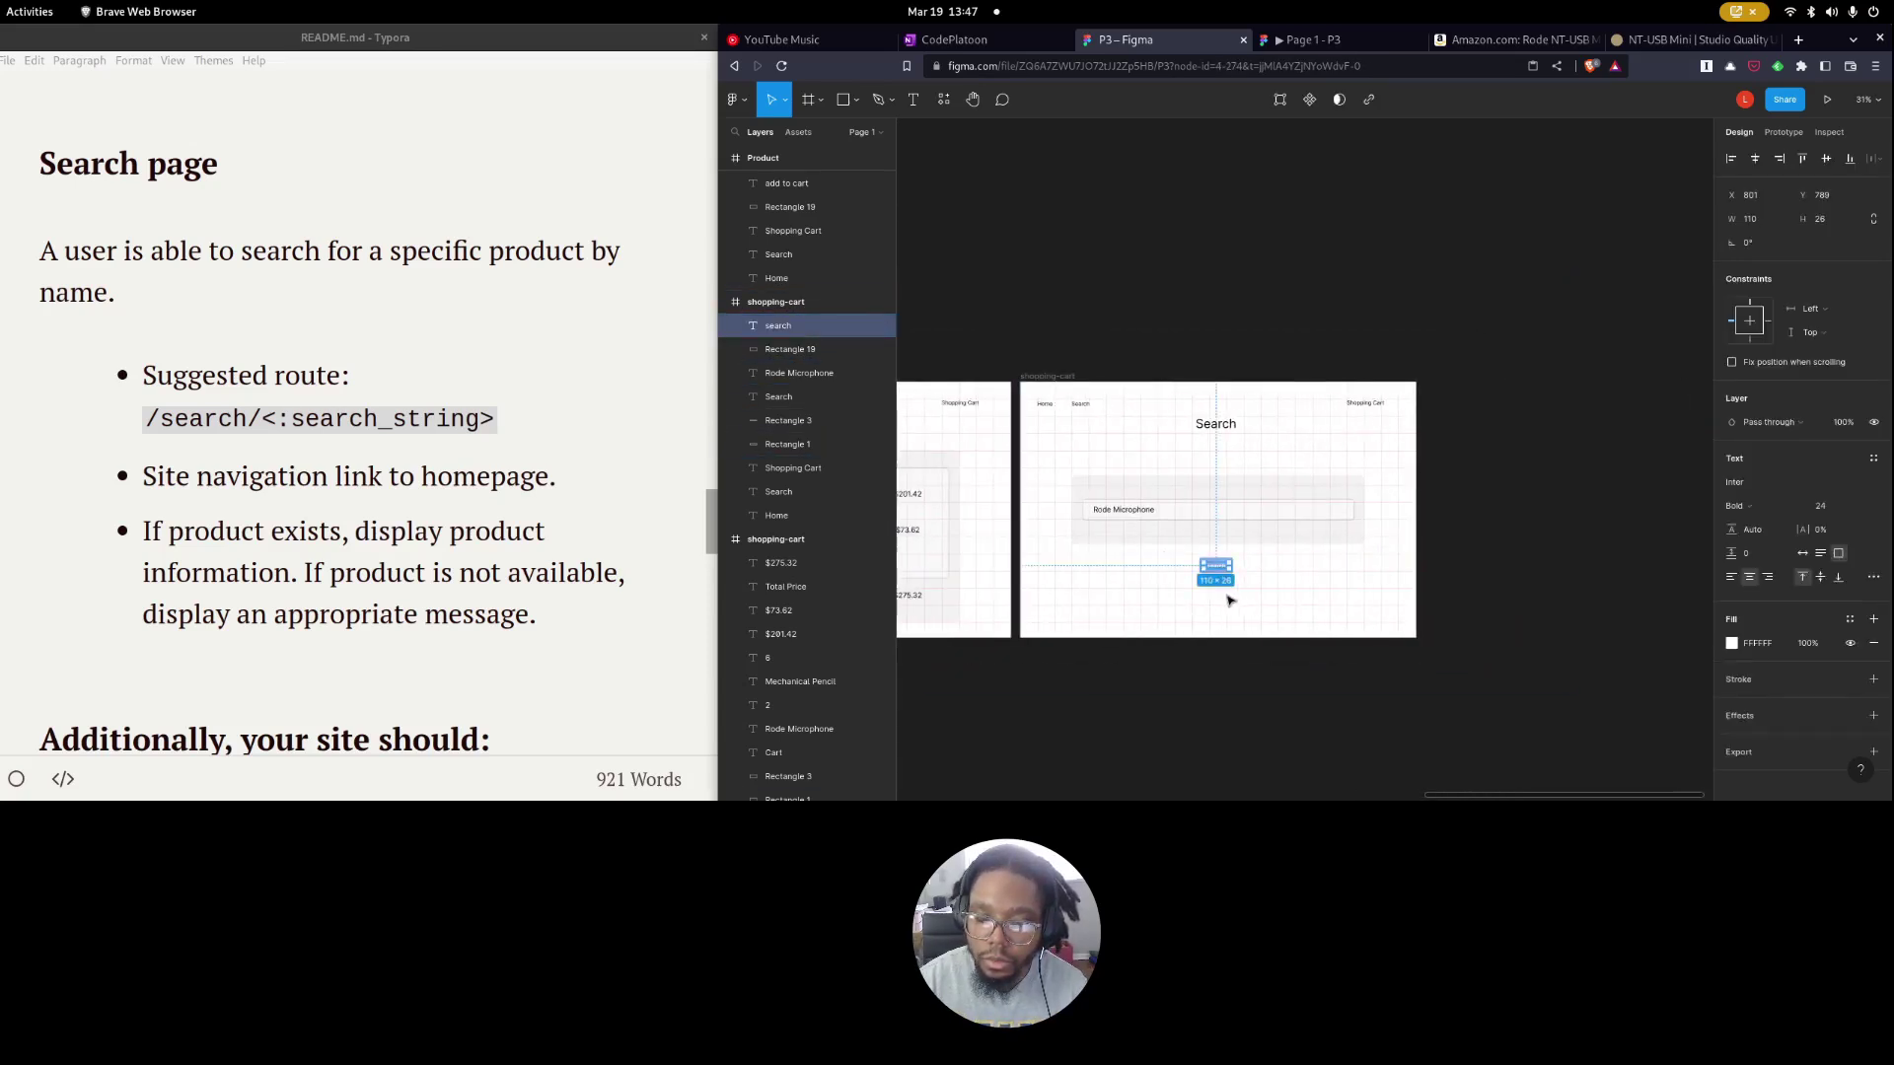
left_click(1783, 132)
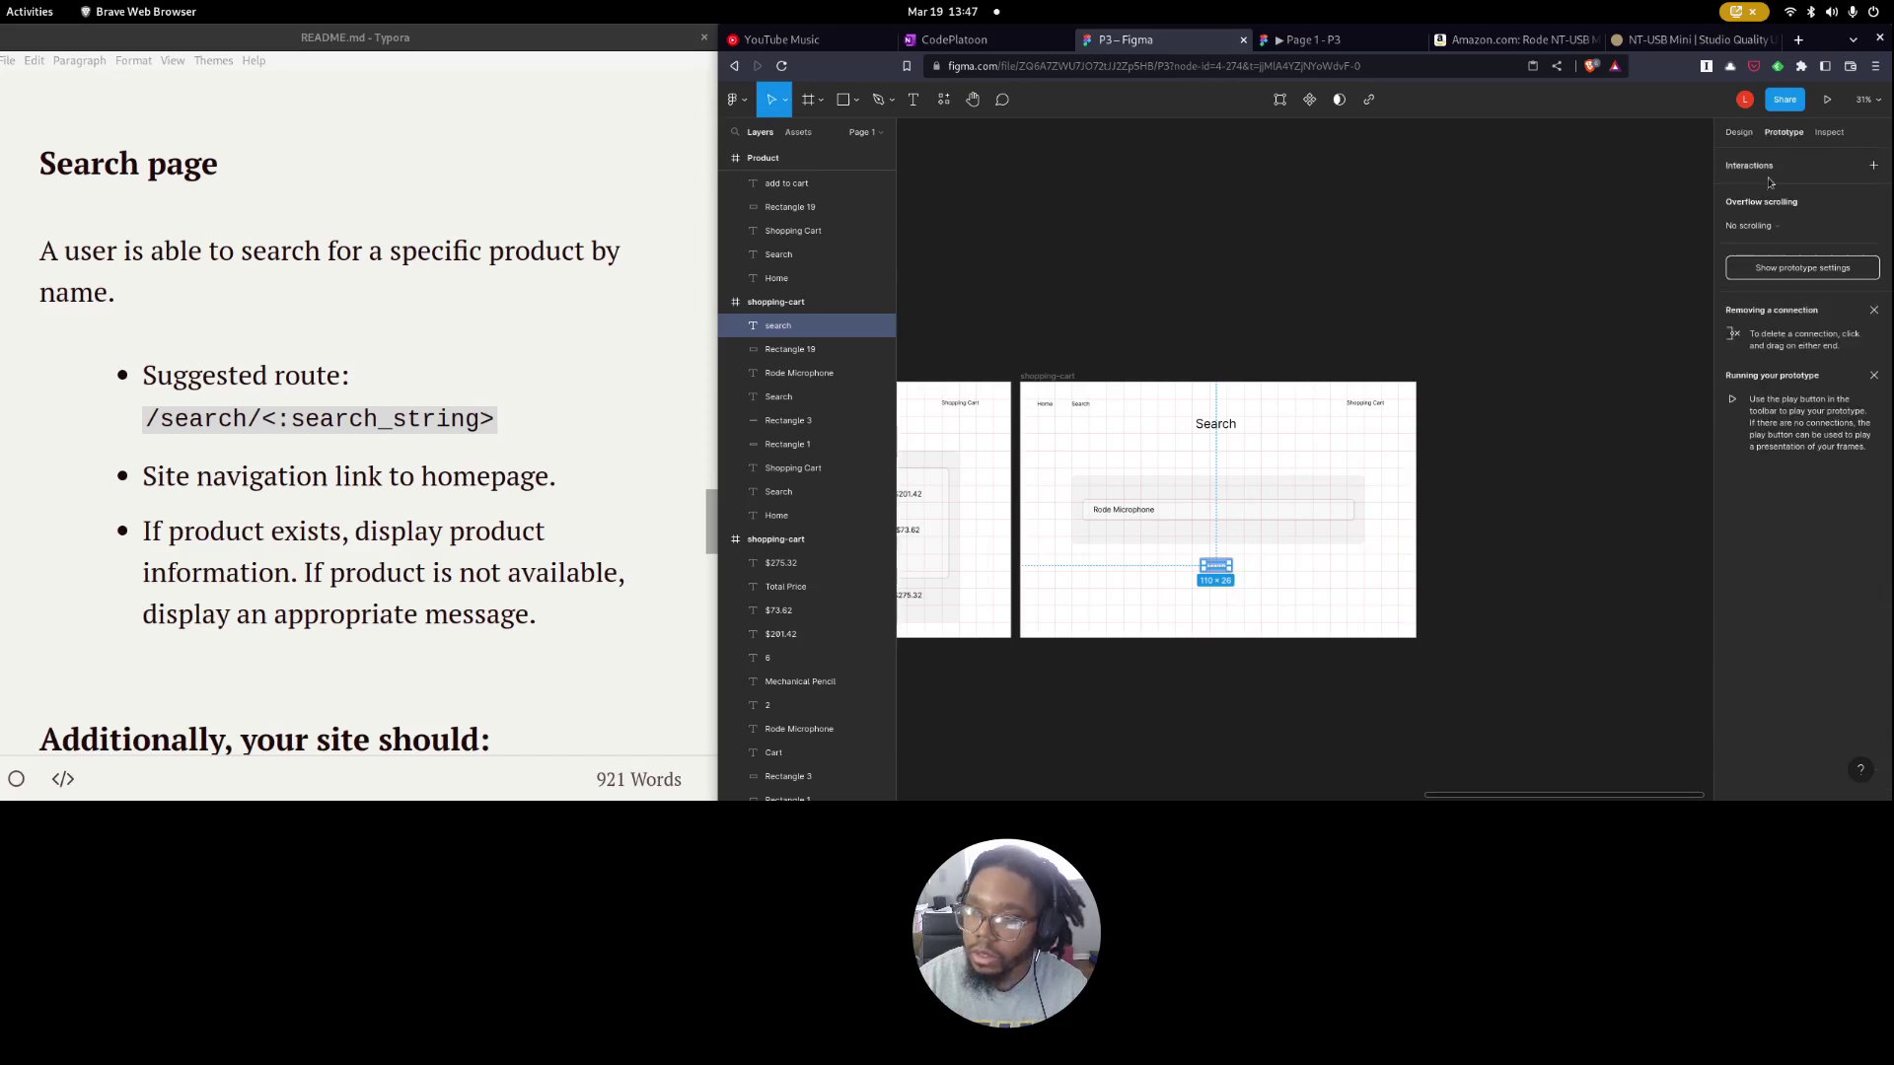
left_click(1800, 190)
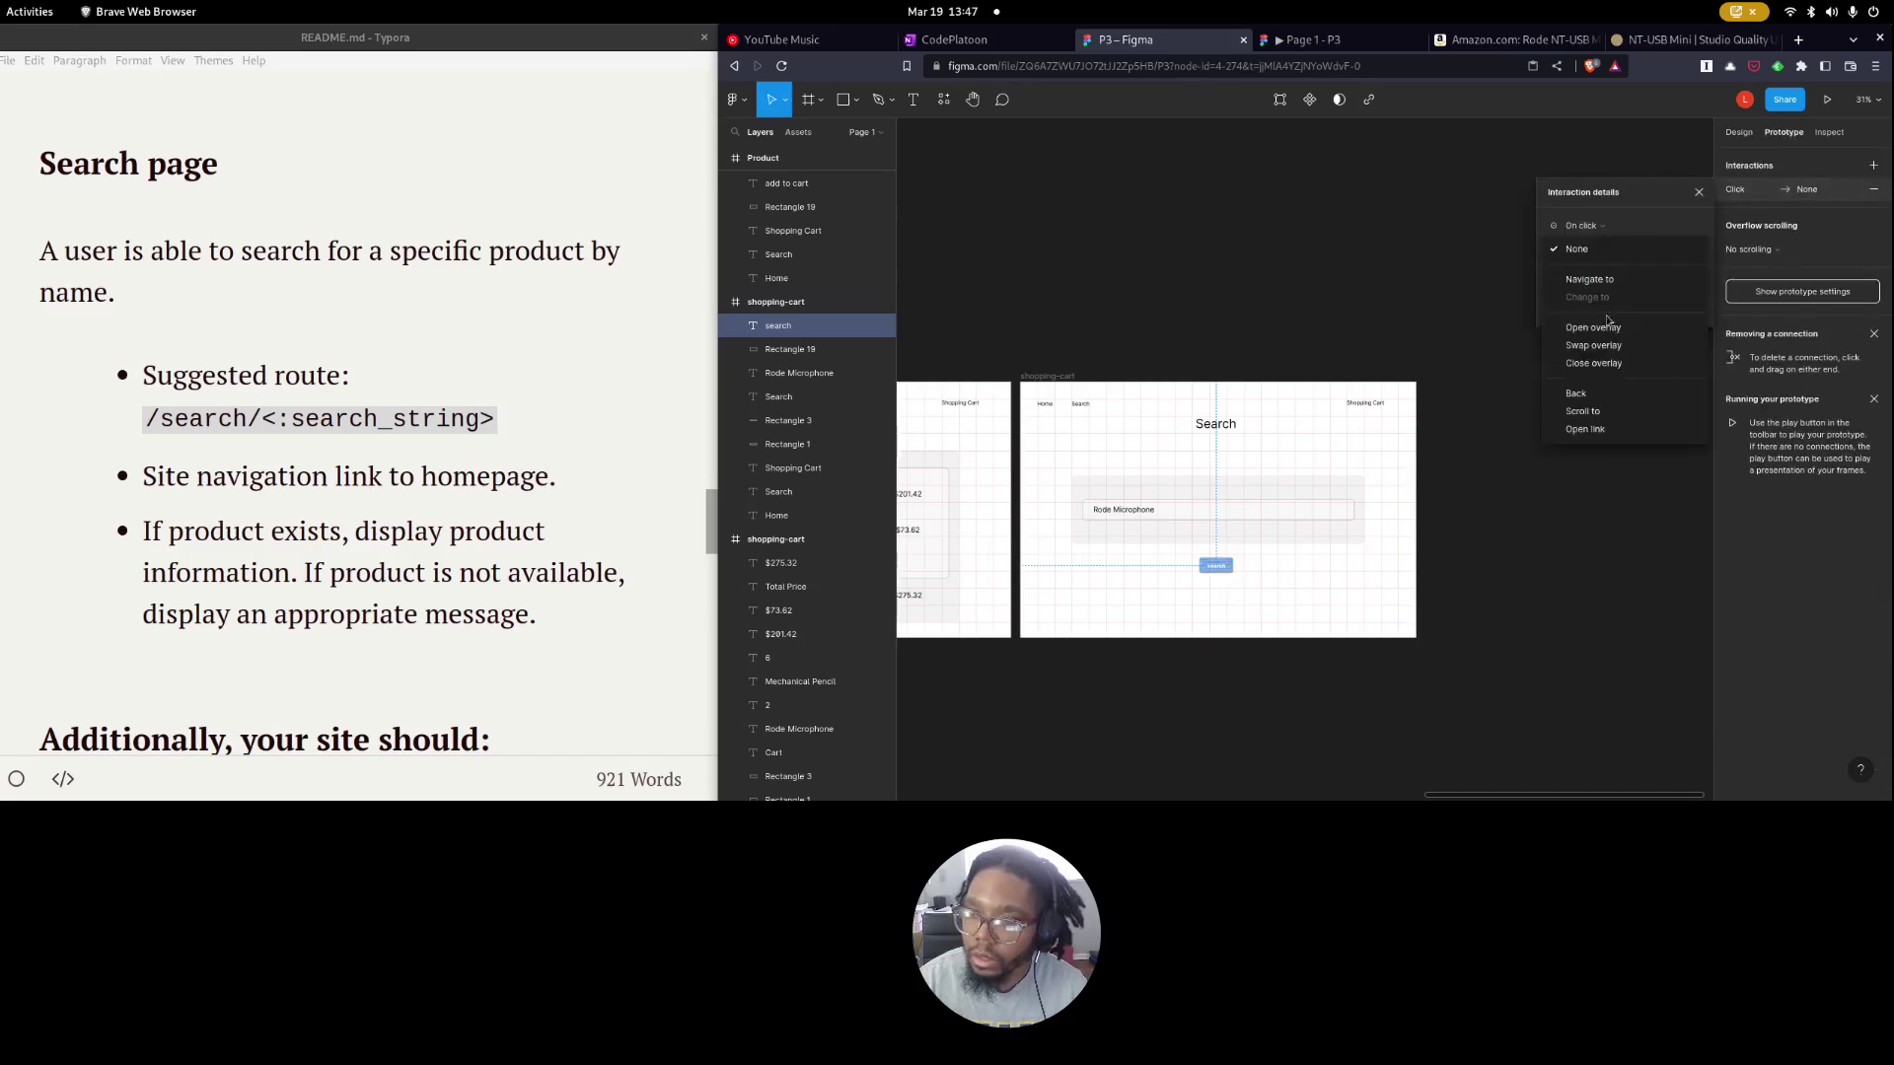
left_click(1631, 286)
left_click(1659, 259)
left_click(1667, 287)
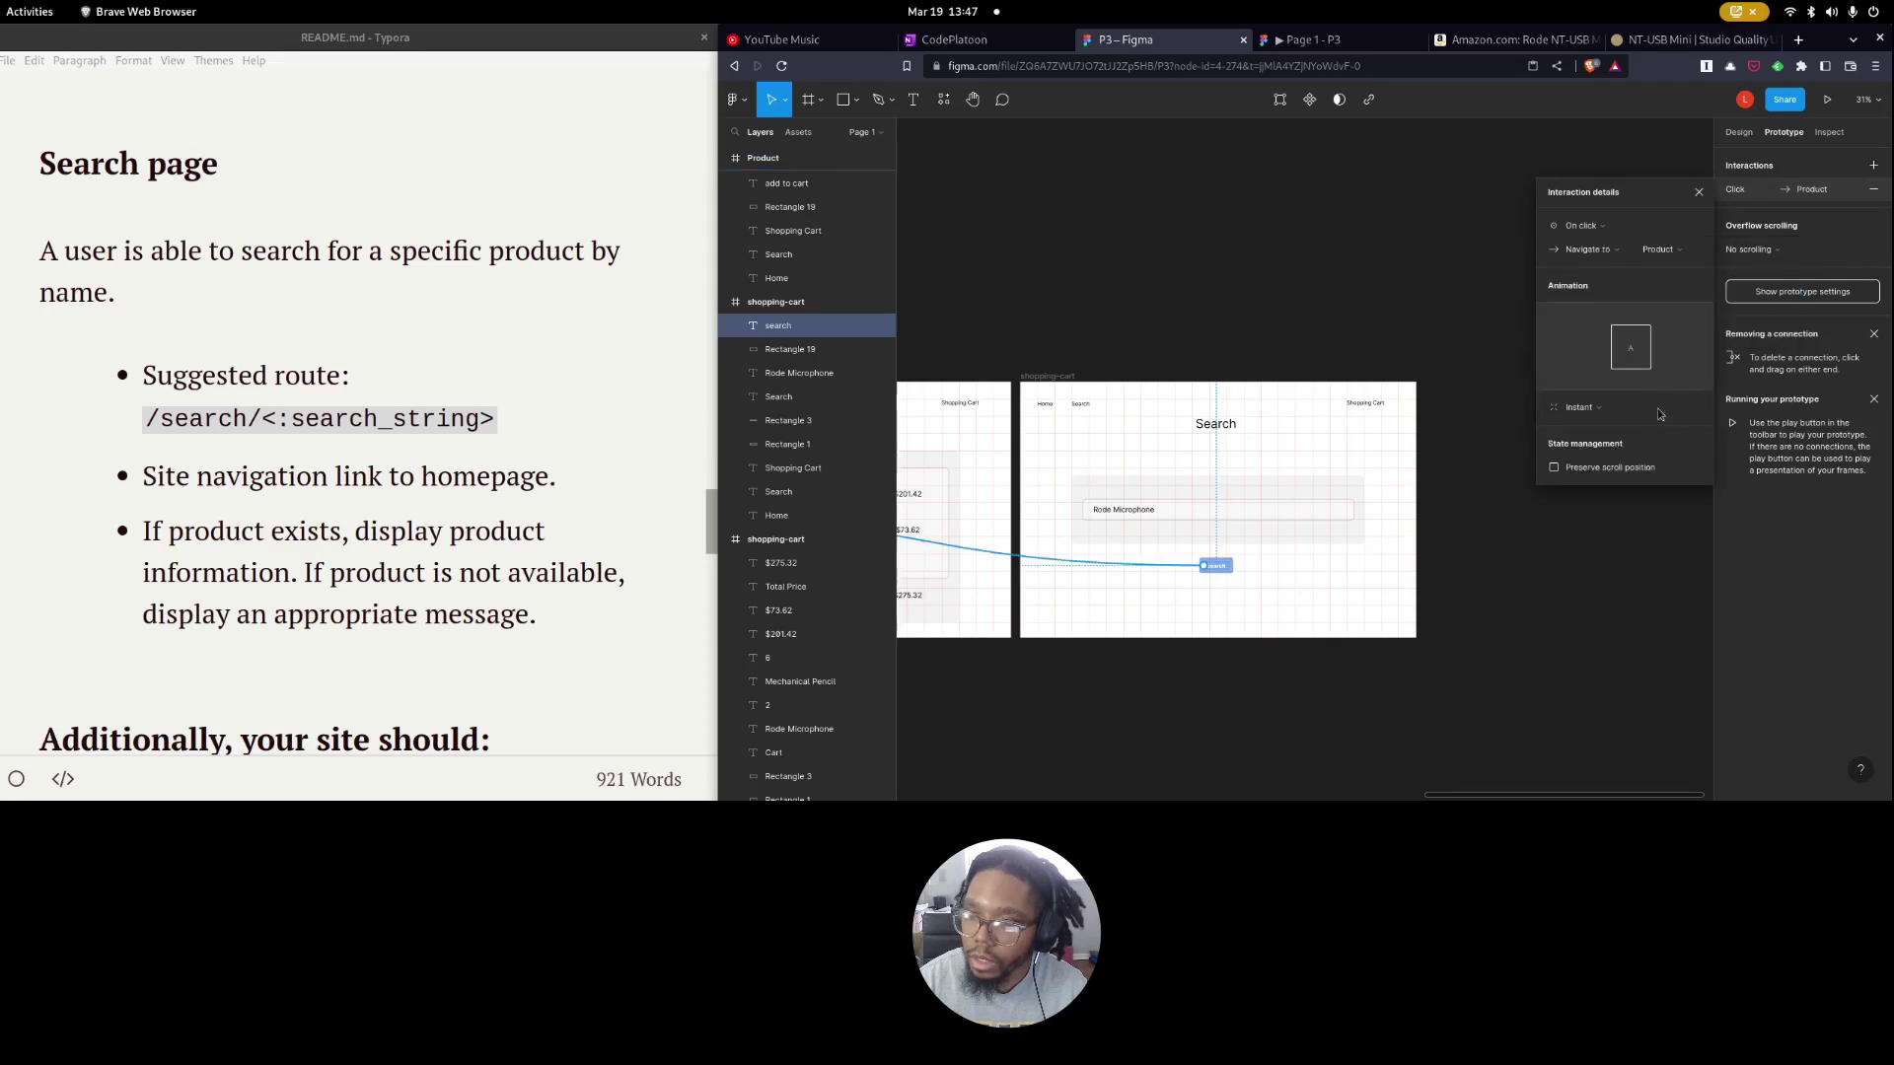
left_click(1569, 565)
Return the prototype preview from the Cart page to the Home page, then switch back to the design file.
left_click(1318, 44)
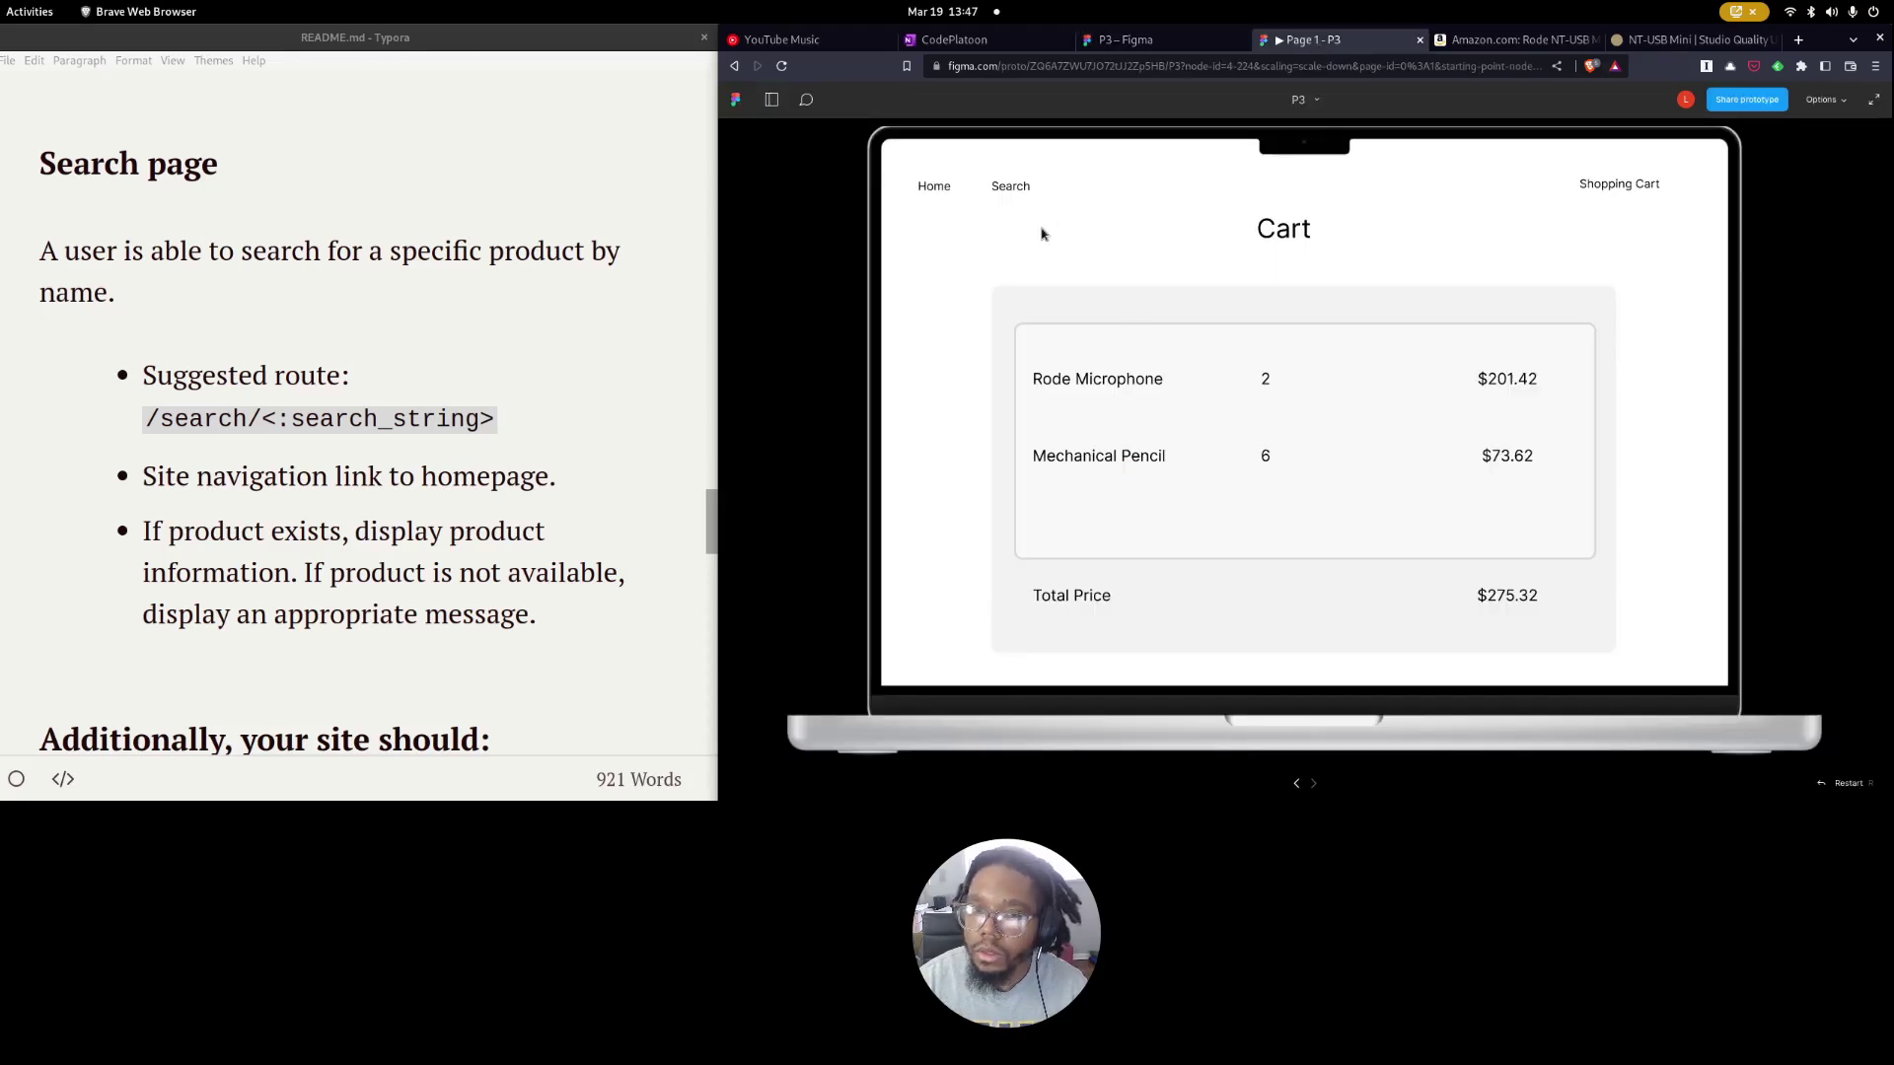
left_click(934, 187)
left_click(1203, 44)
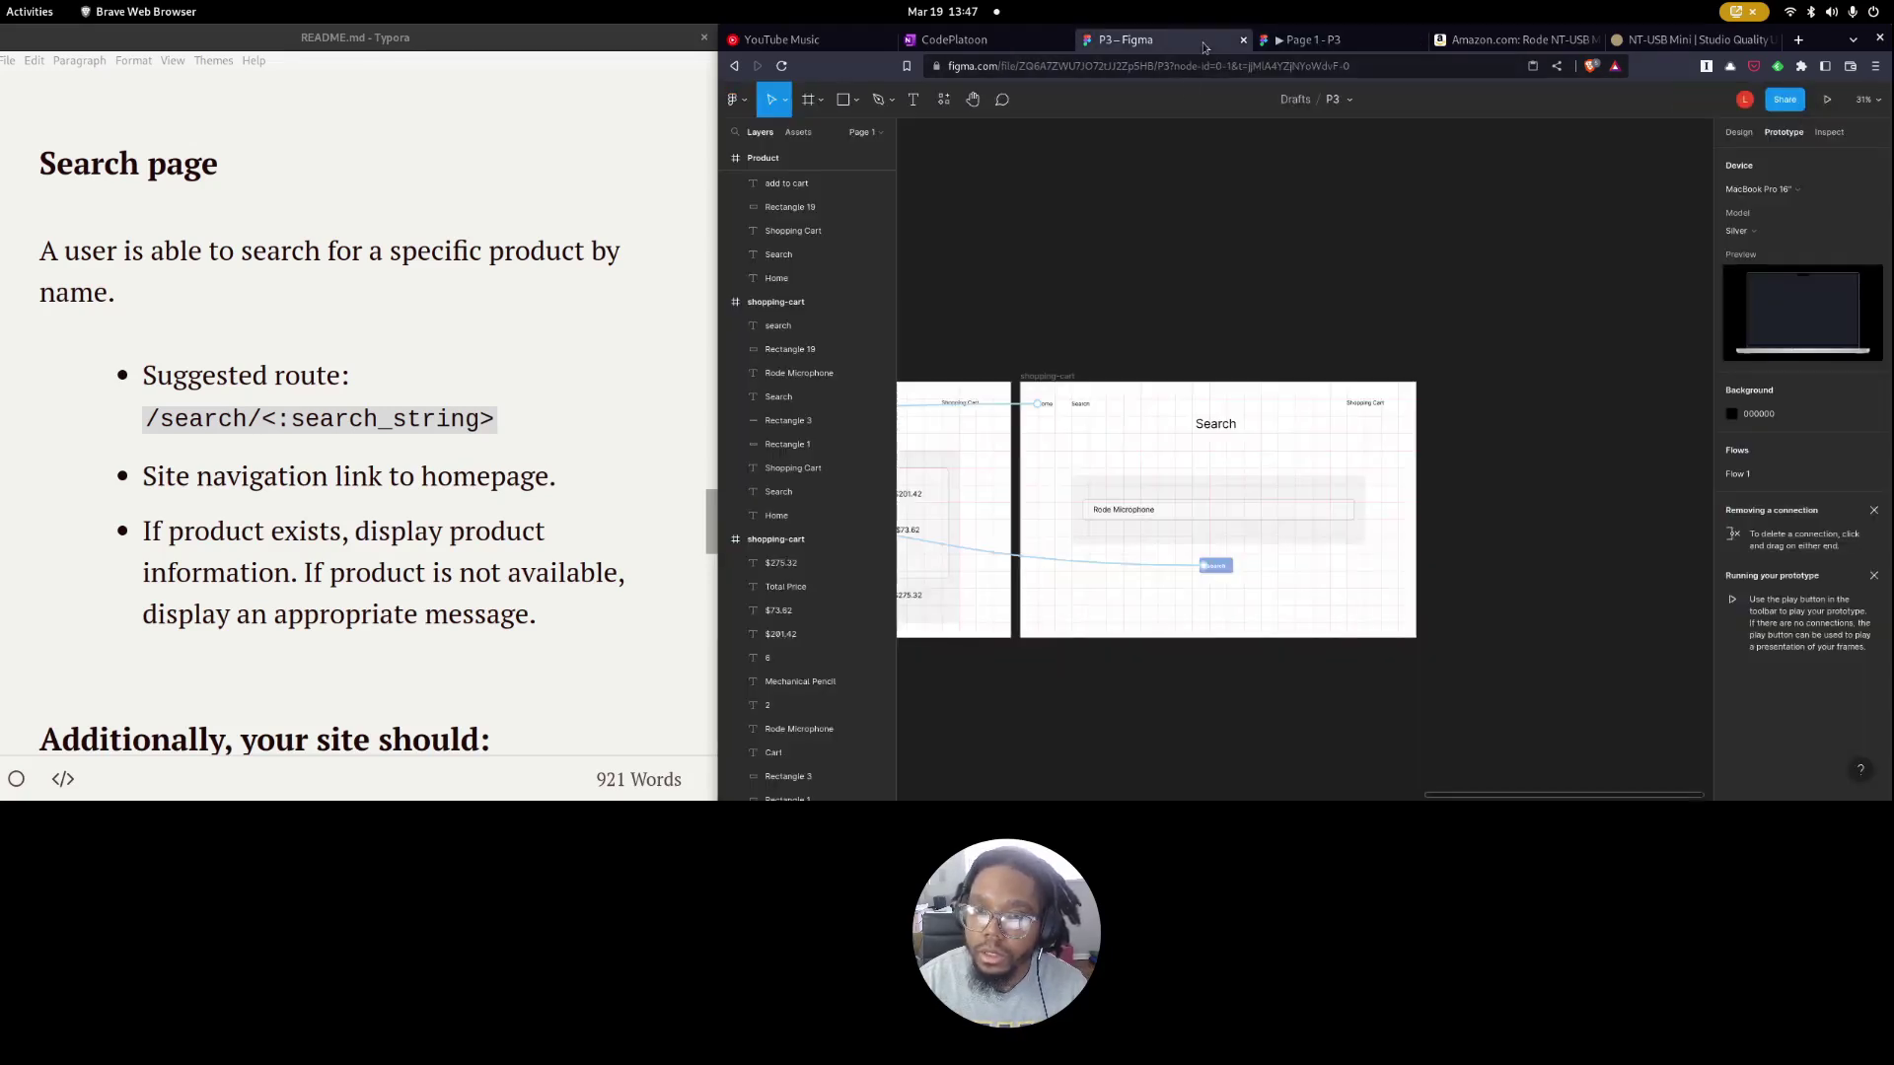
Link the Search navigation text on the Home, Category, Product and Cart frames to the search page frame with one prototype connection.
scroll(1080, 406, "left", 15)
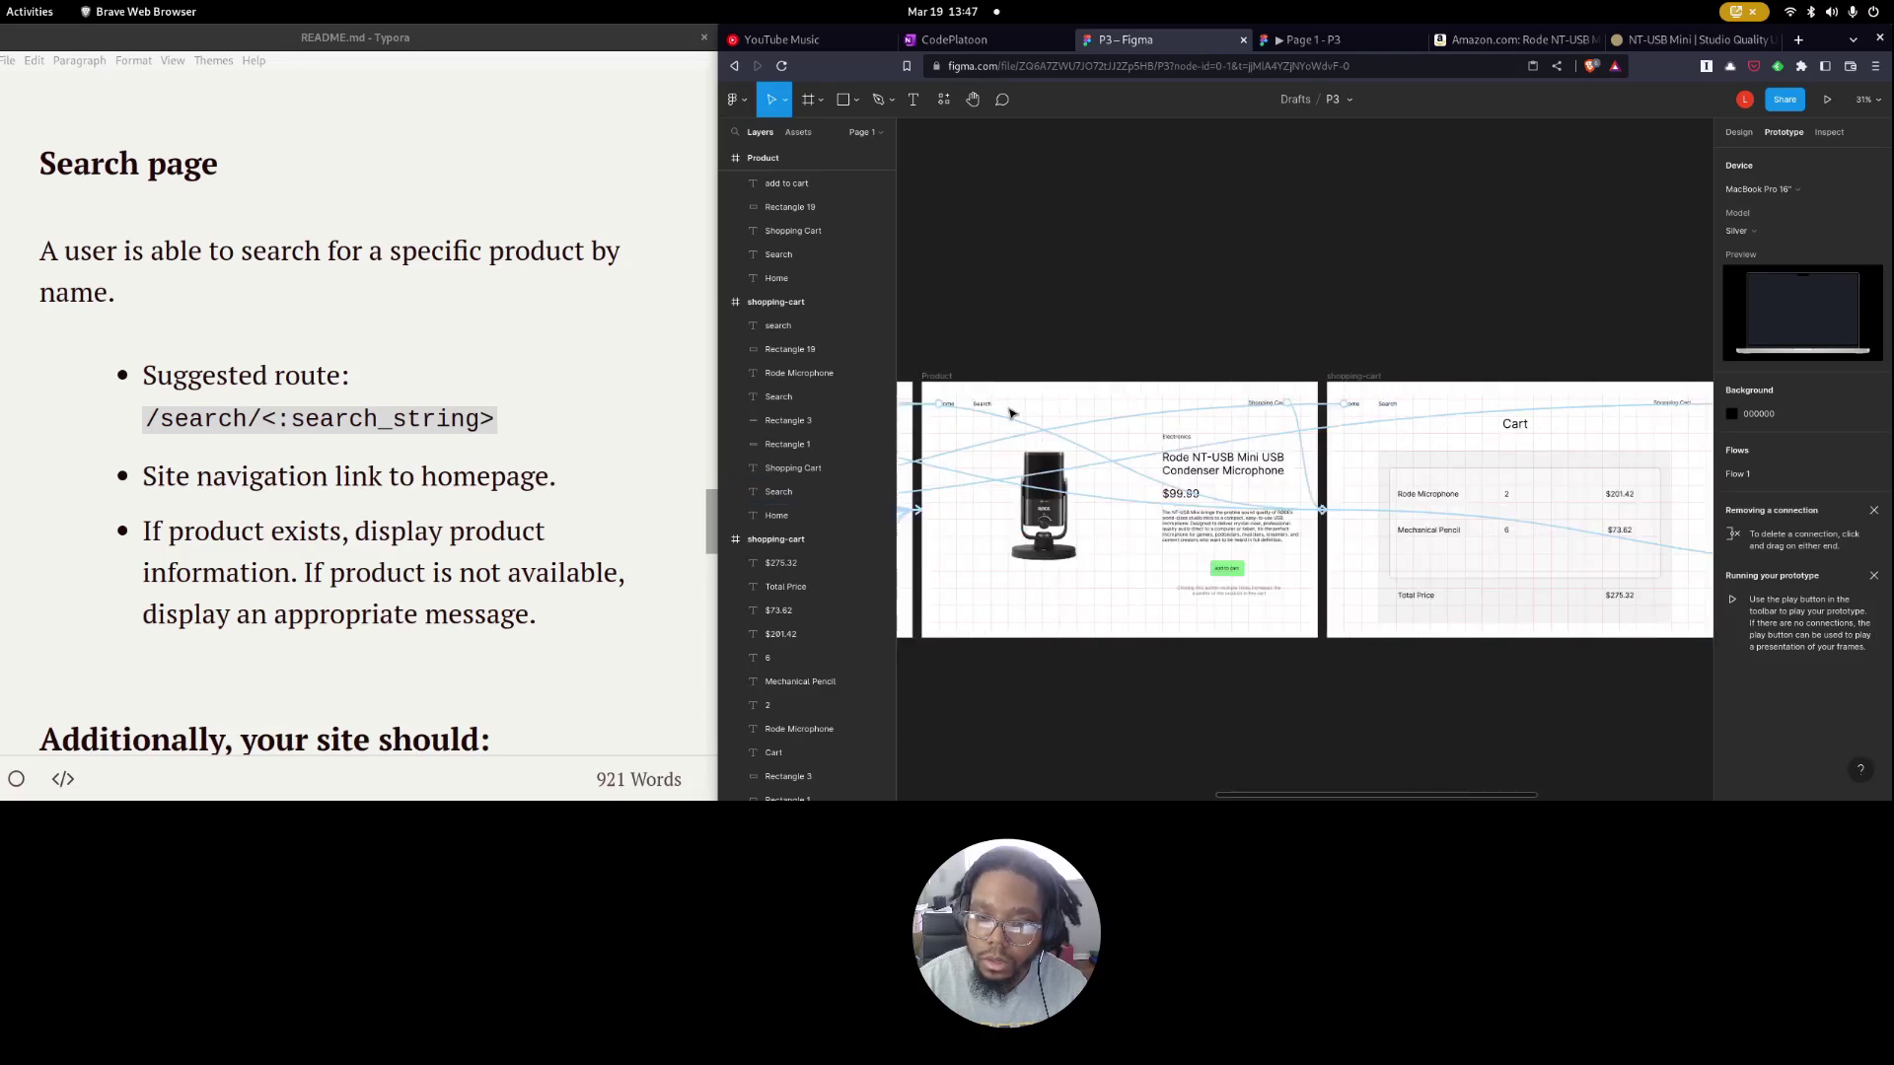
scroll(1011, 414, "right", 10)
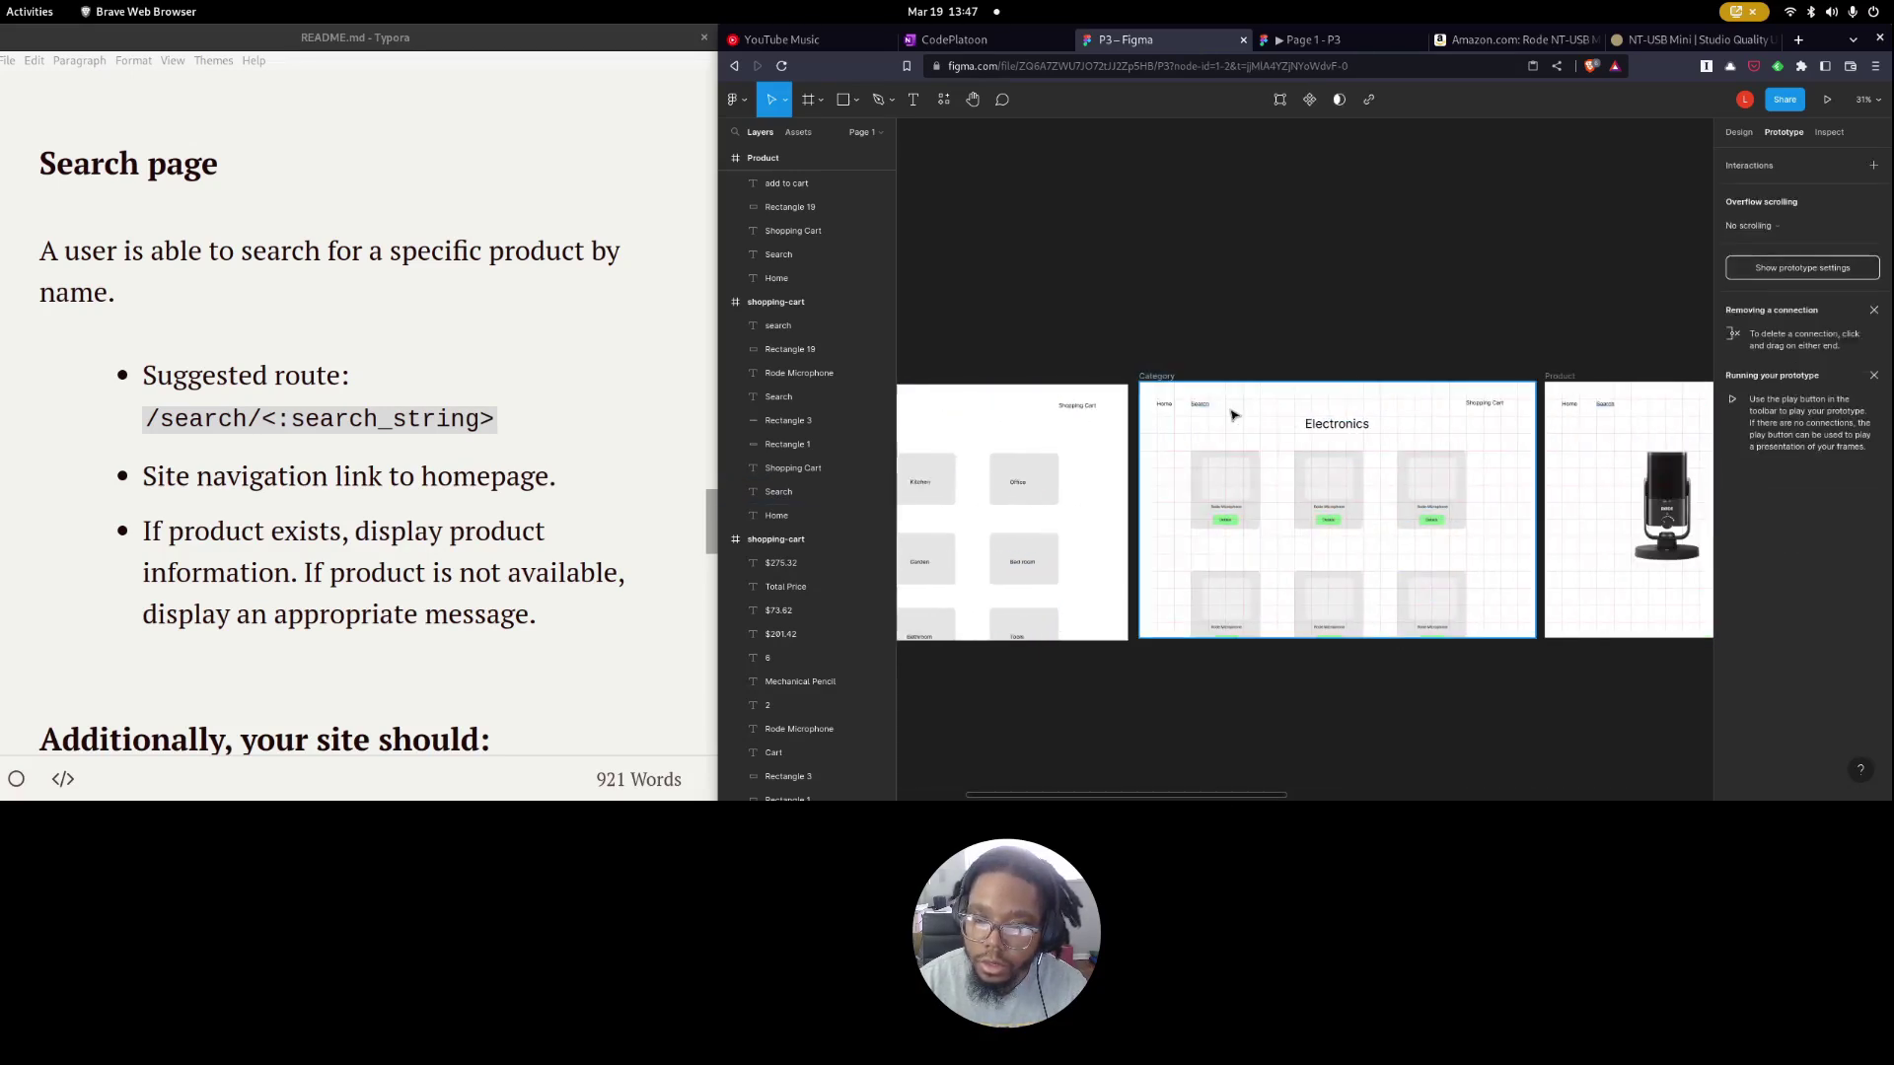
left_click(1200, 408)
scroll(1199, 408, "left", 10)
left_click(1145, 406, "shift")
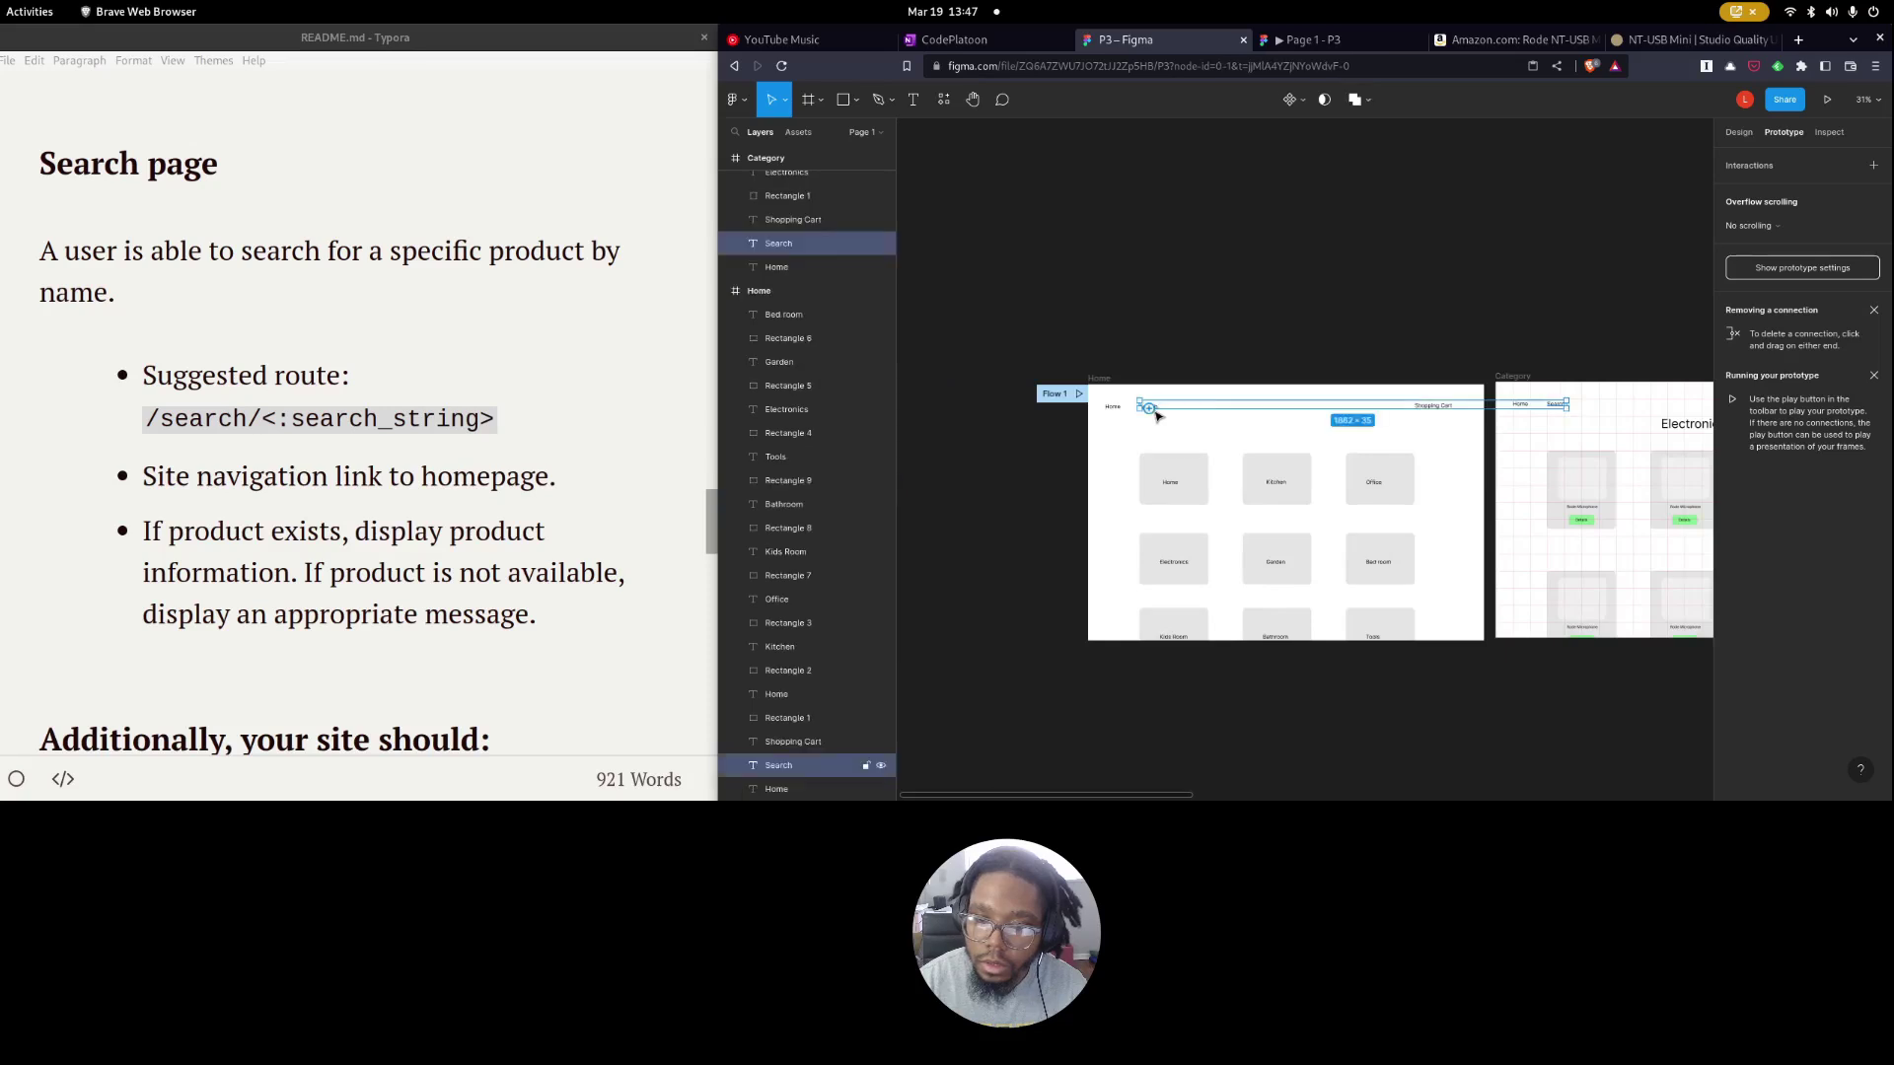
scroll(1370, 413, "right", 3)
scroll(1370, 412, "right", 5)
left_click(1425, 409, "shift")
scroll(1420, 412, "right", 6)
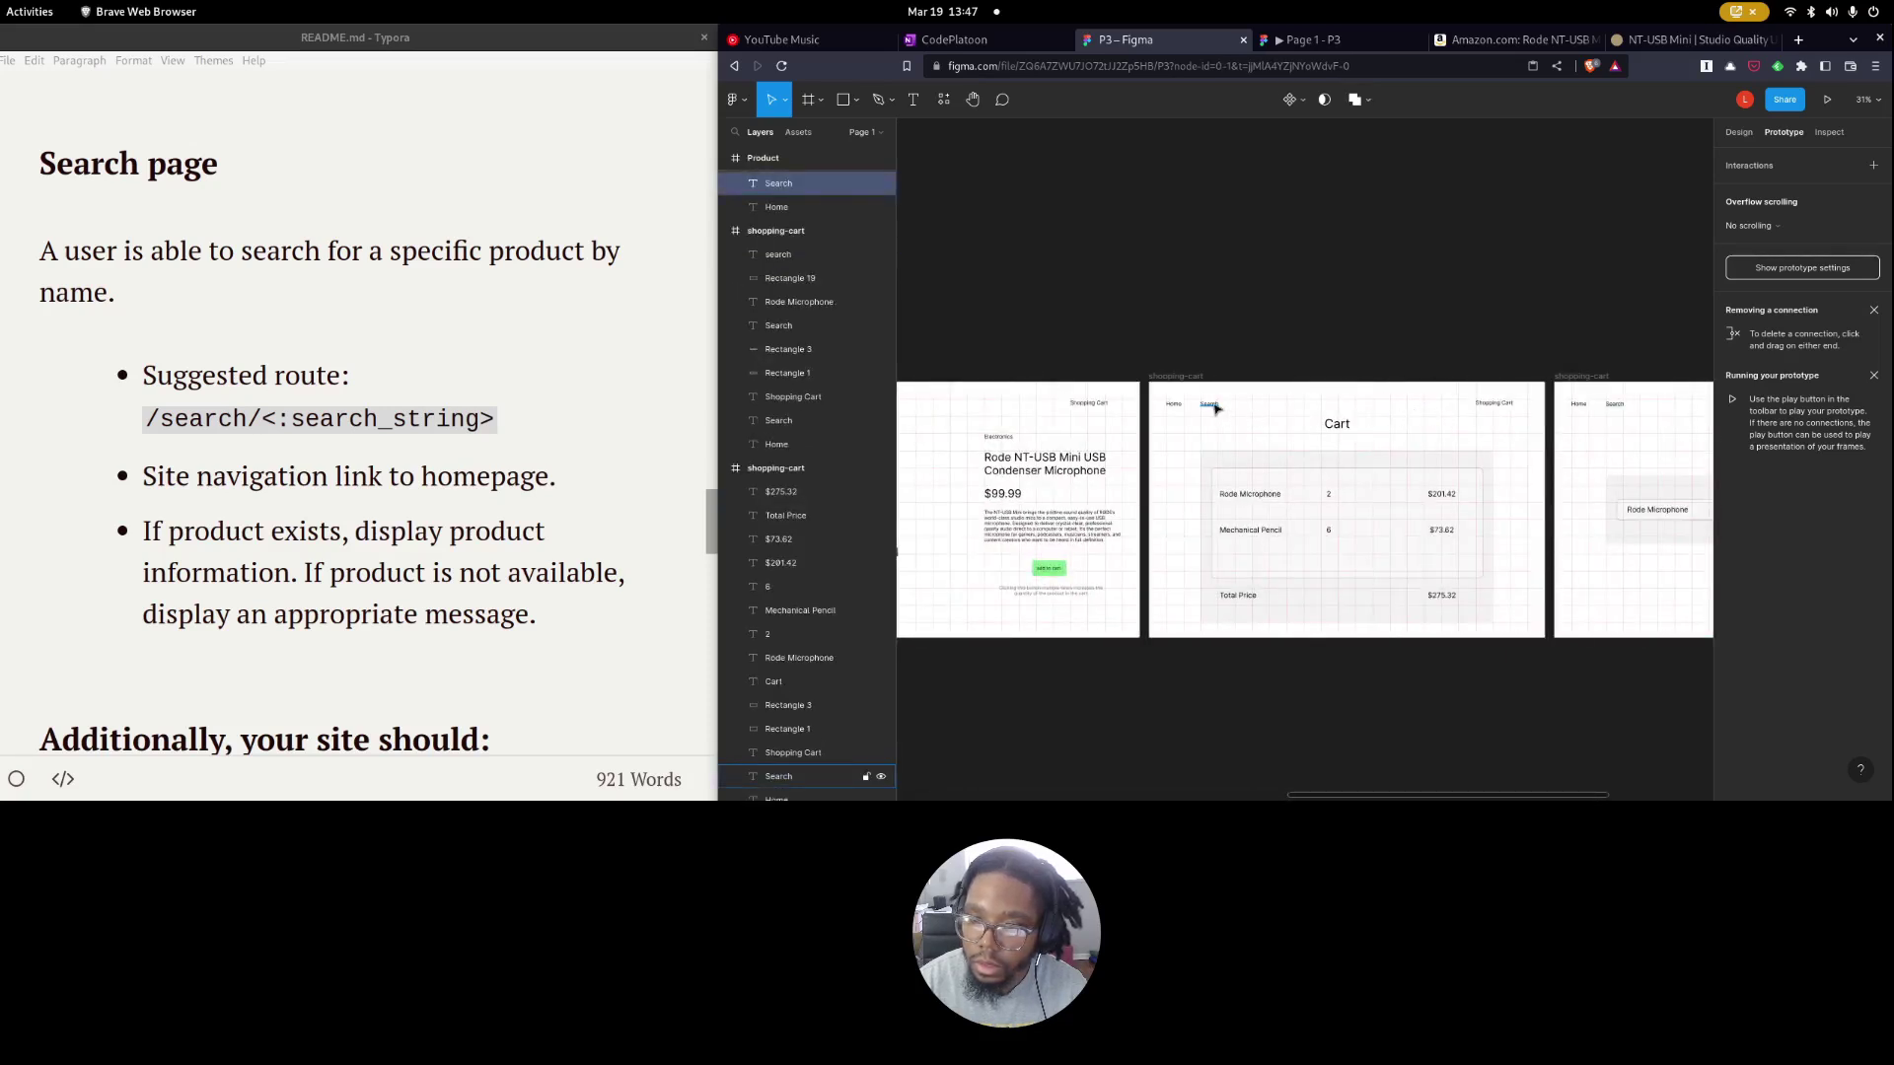
left_click(1213, 405, "shift")
left_click_drag(1211, 402, 1634, 446)
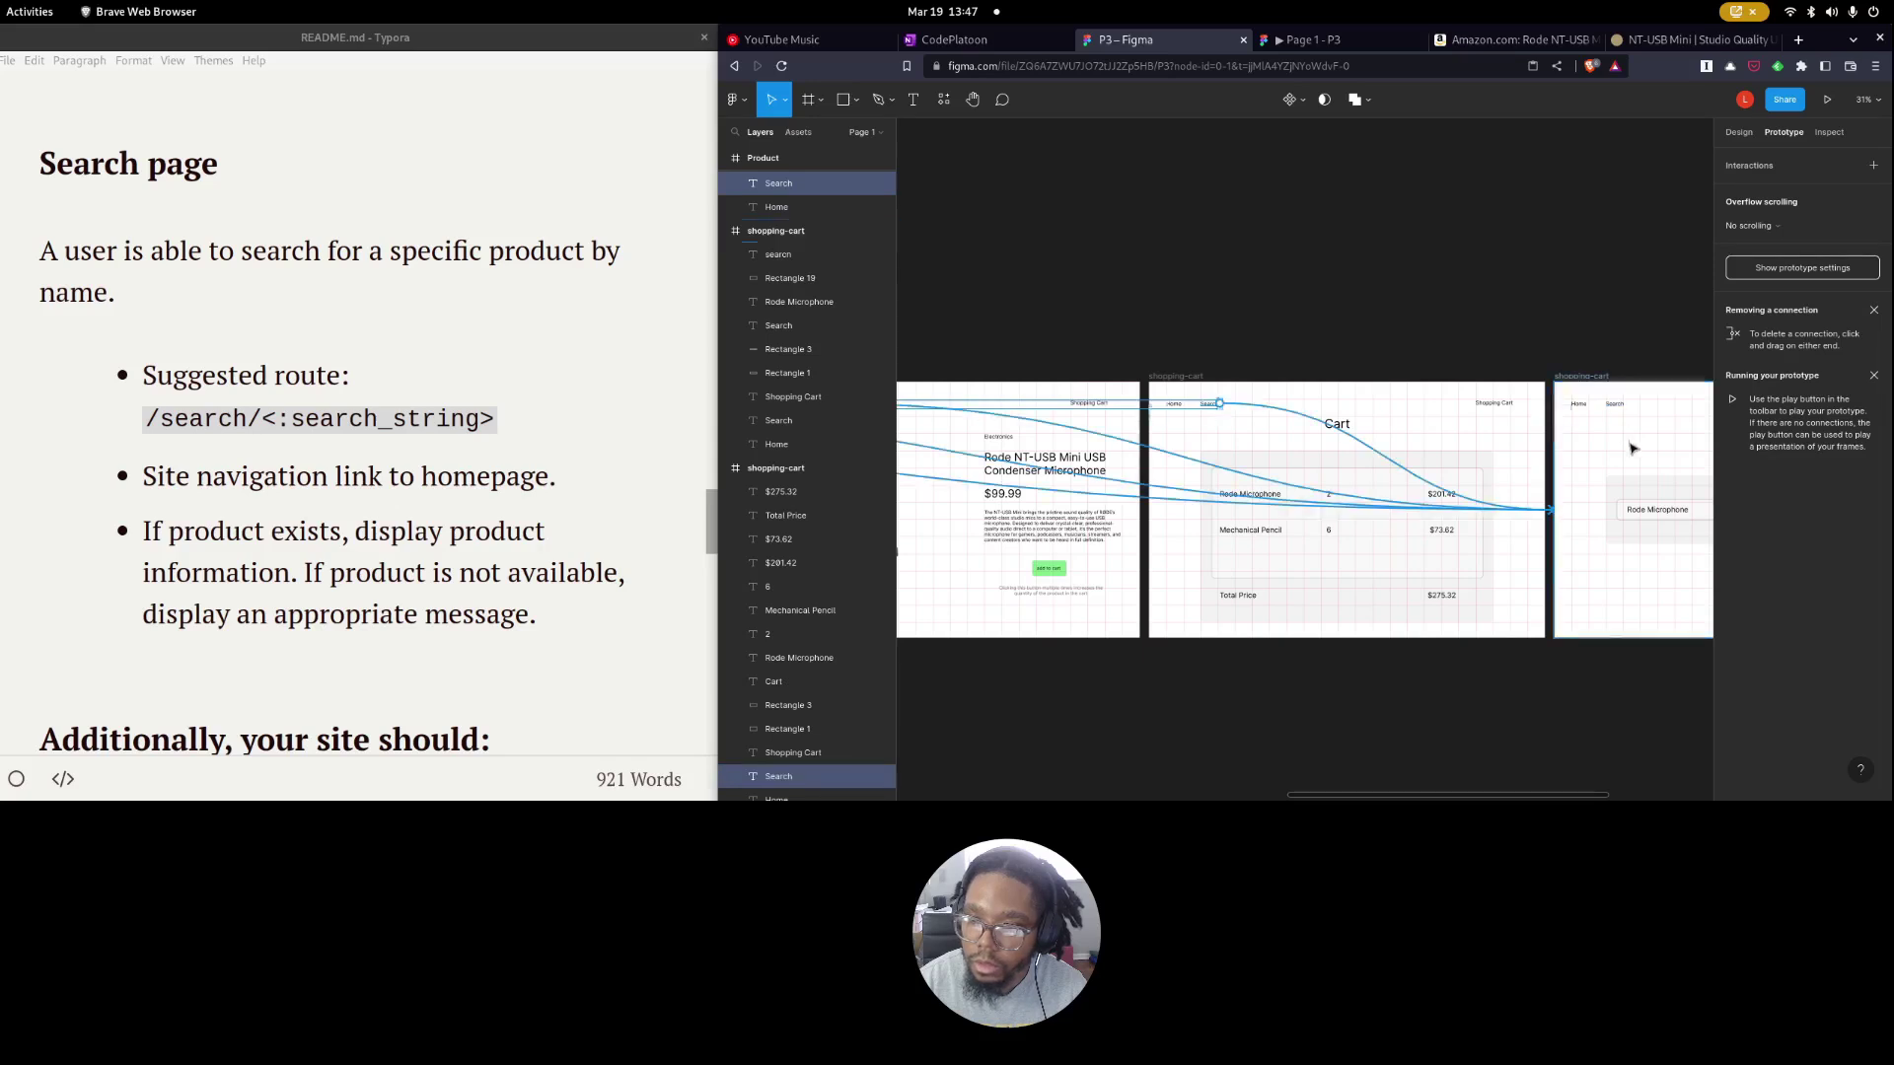
left_click(1349, 155)
Test the search flow in the prototype preview, from Home through Electronics to Search, running the search and returning from the Product page.
left_click(1377, 38)
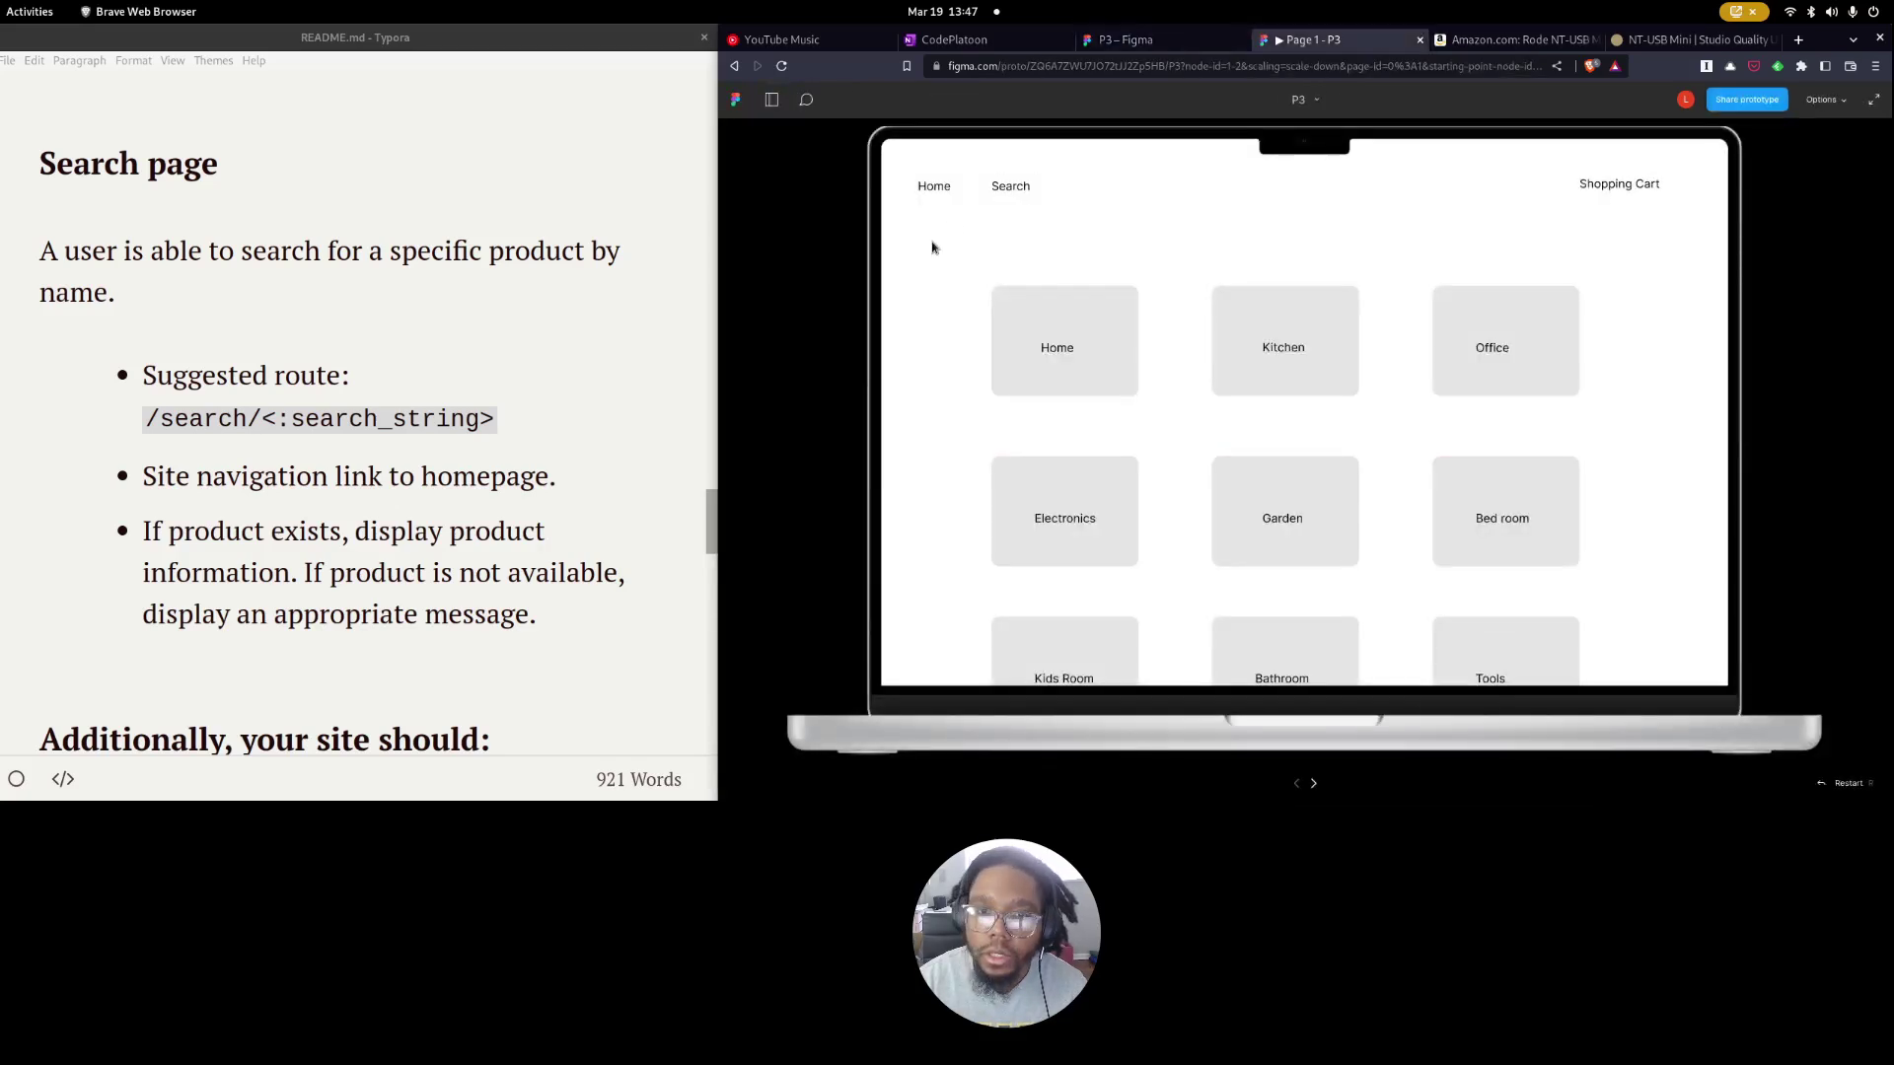
left_click(938, 190)
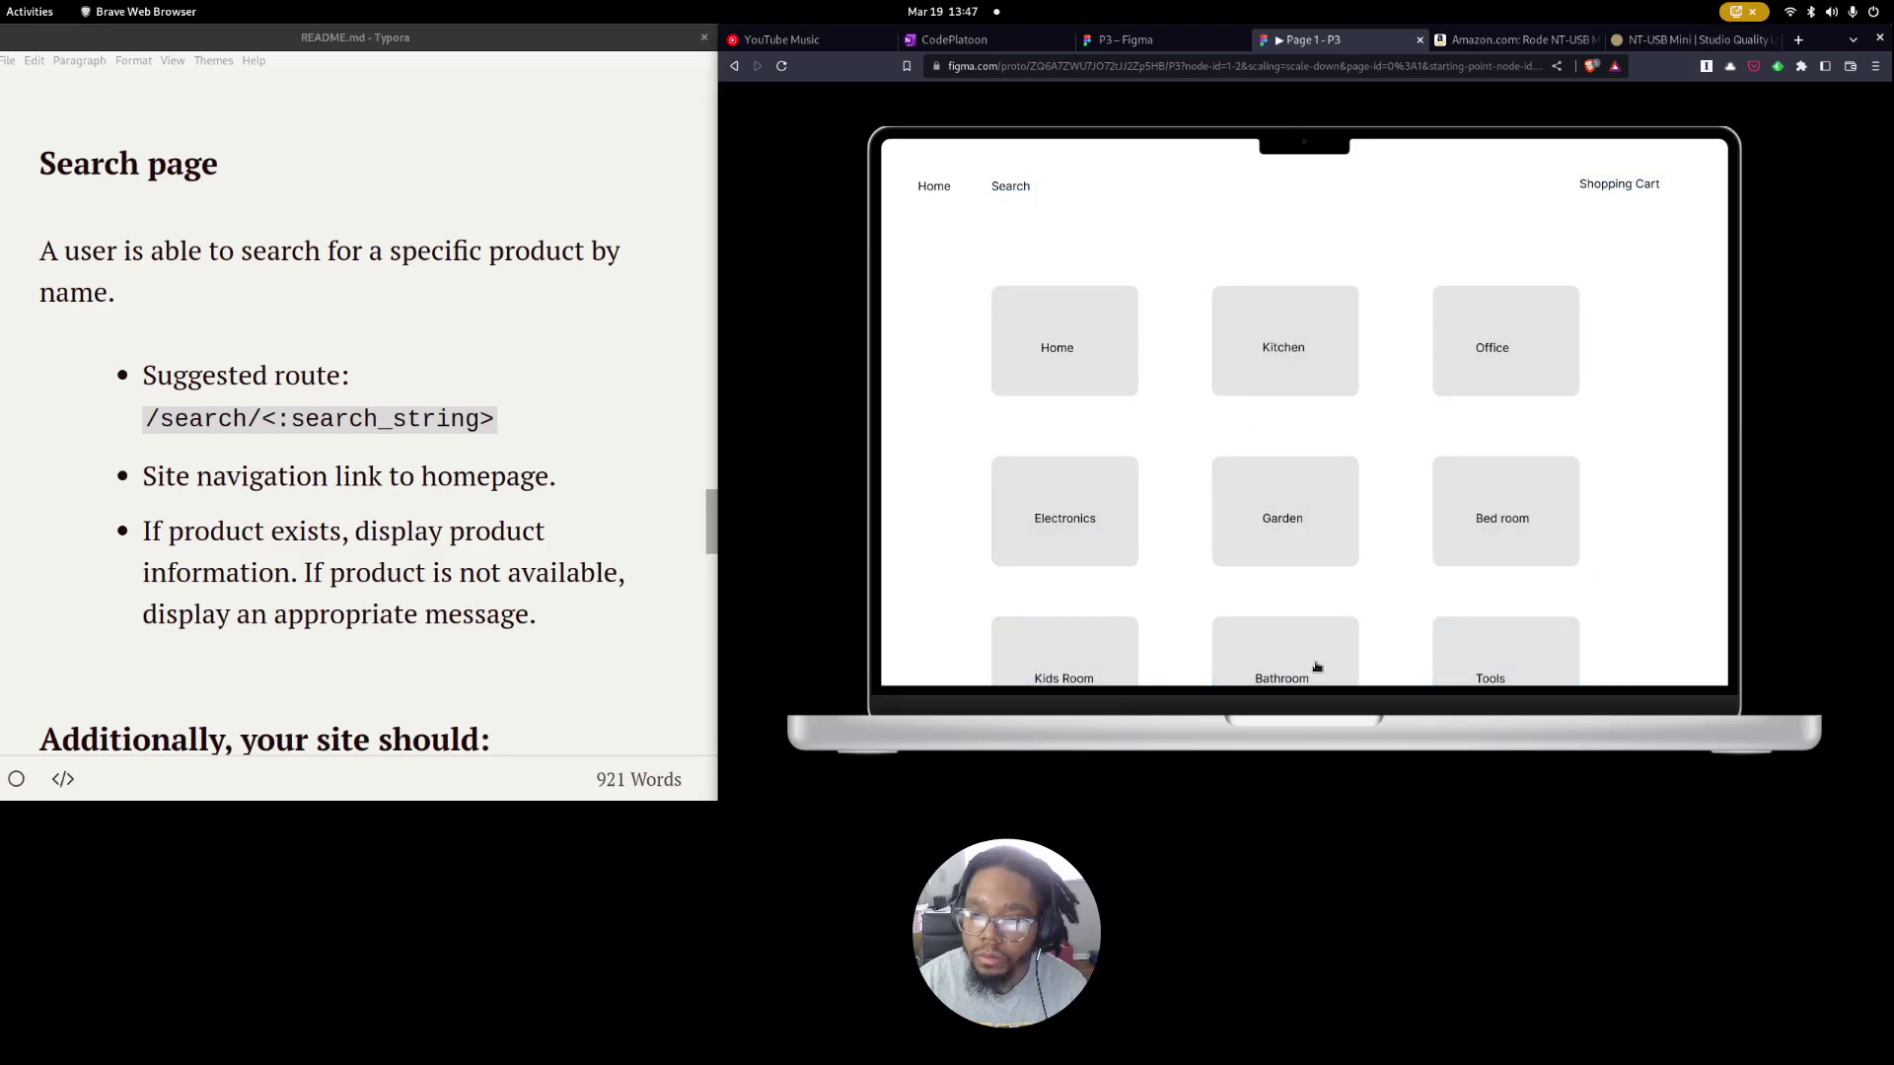
left_click(1054, 527)
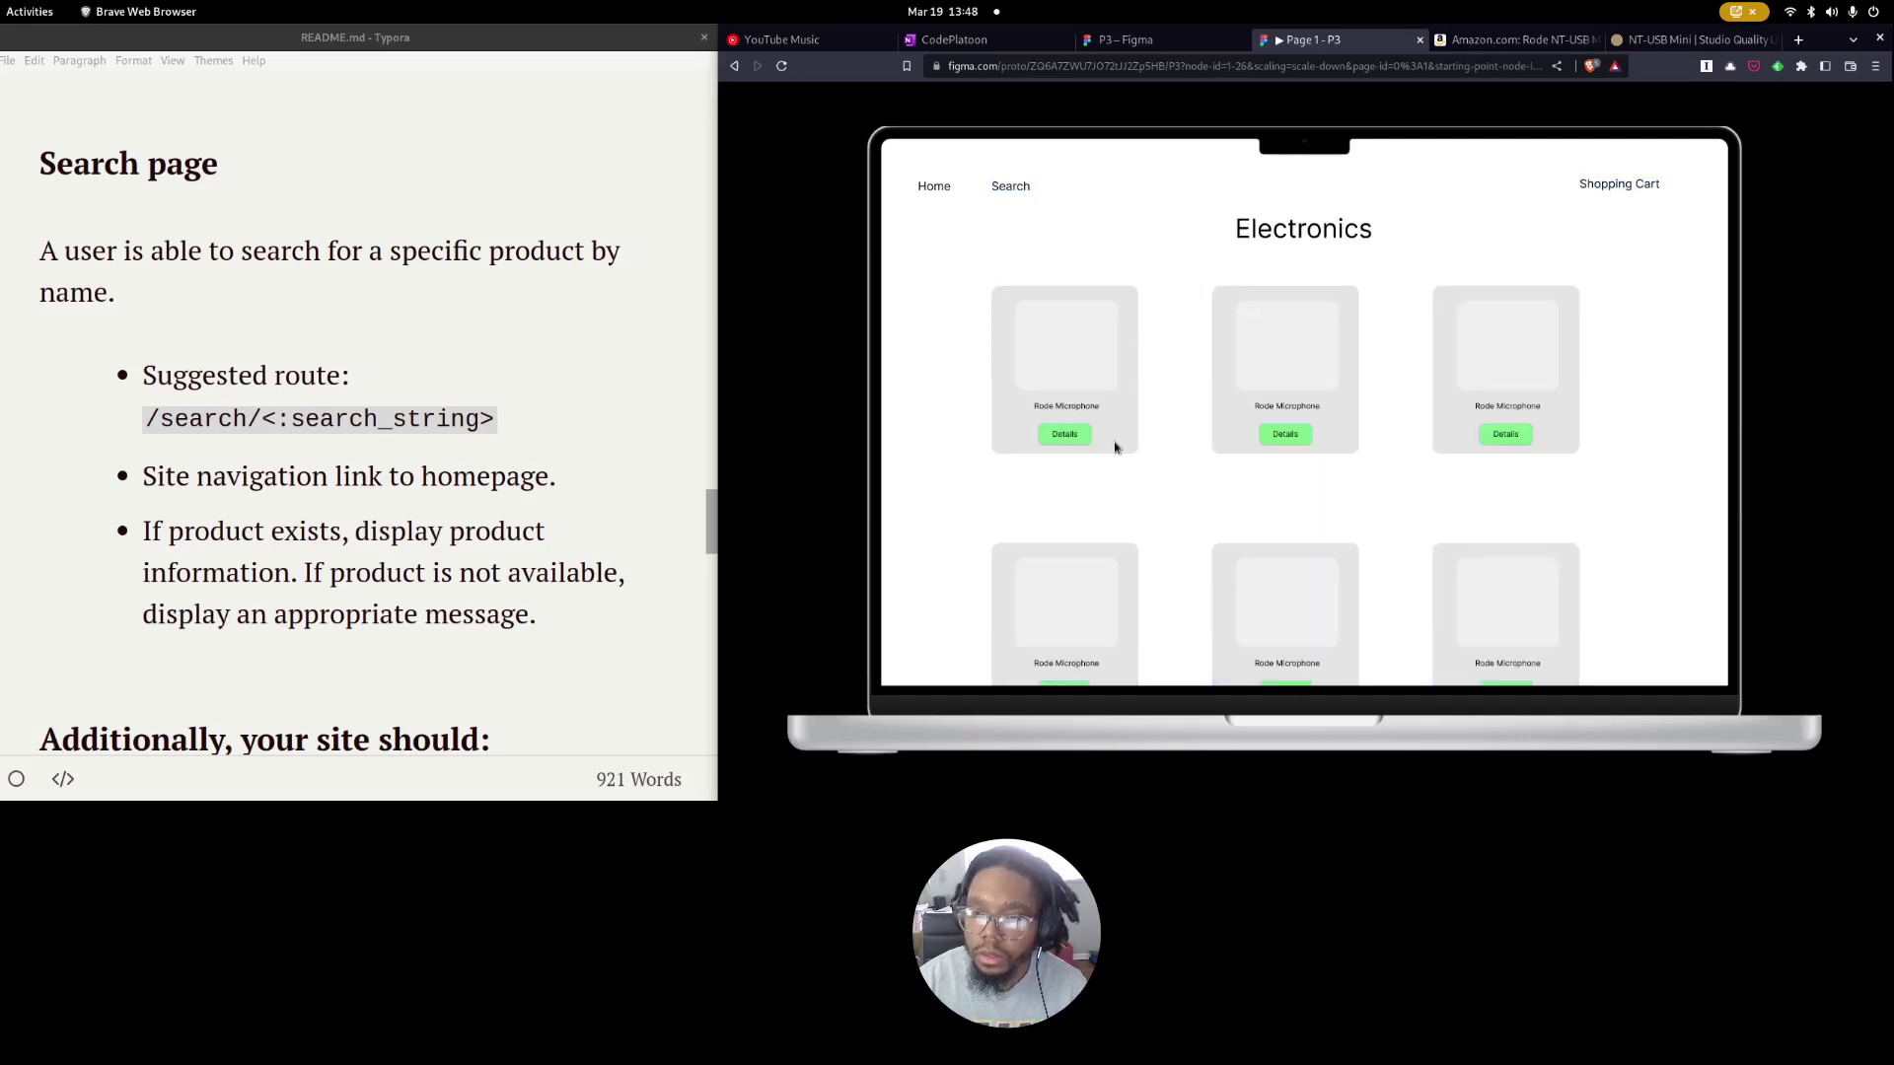
left_click(1014, 188)
left_click(1111, 431)
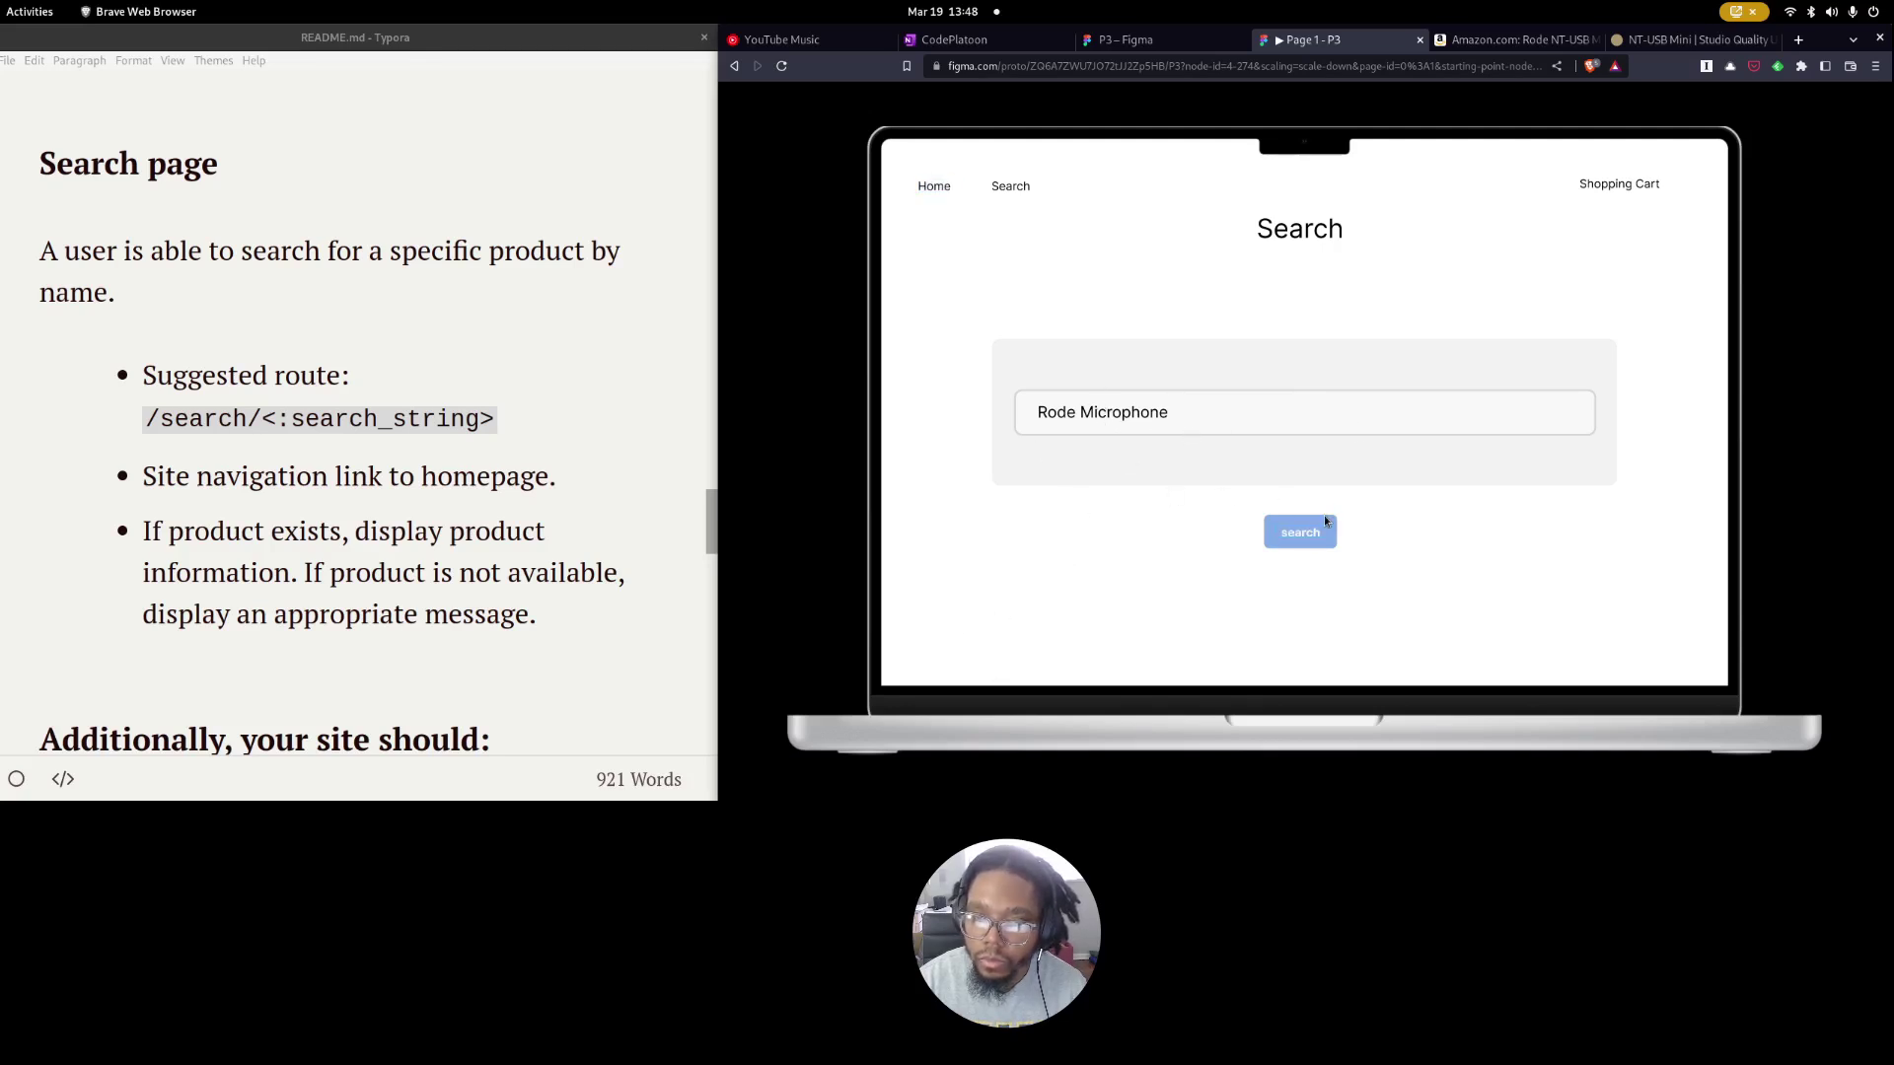
left_click(1308, 536)
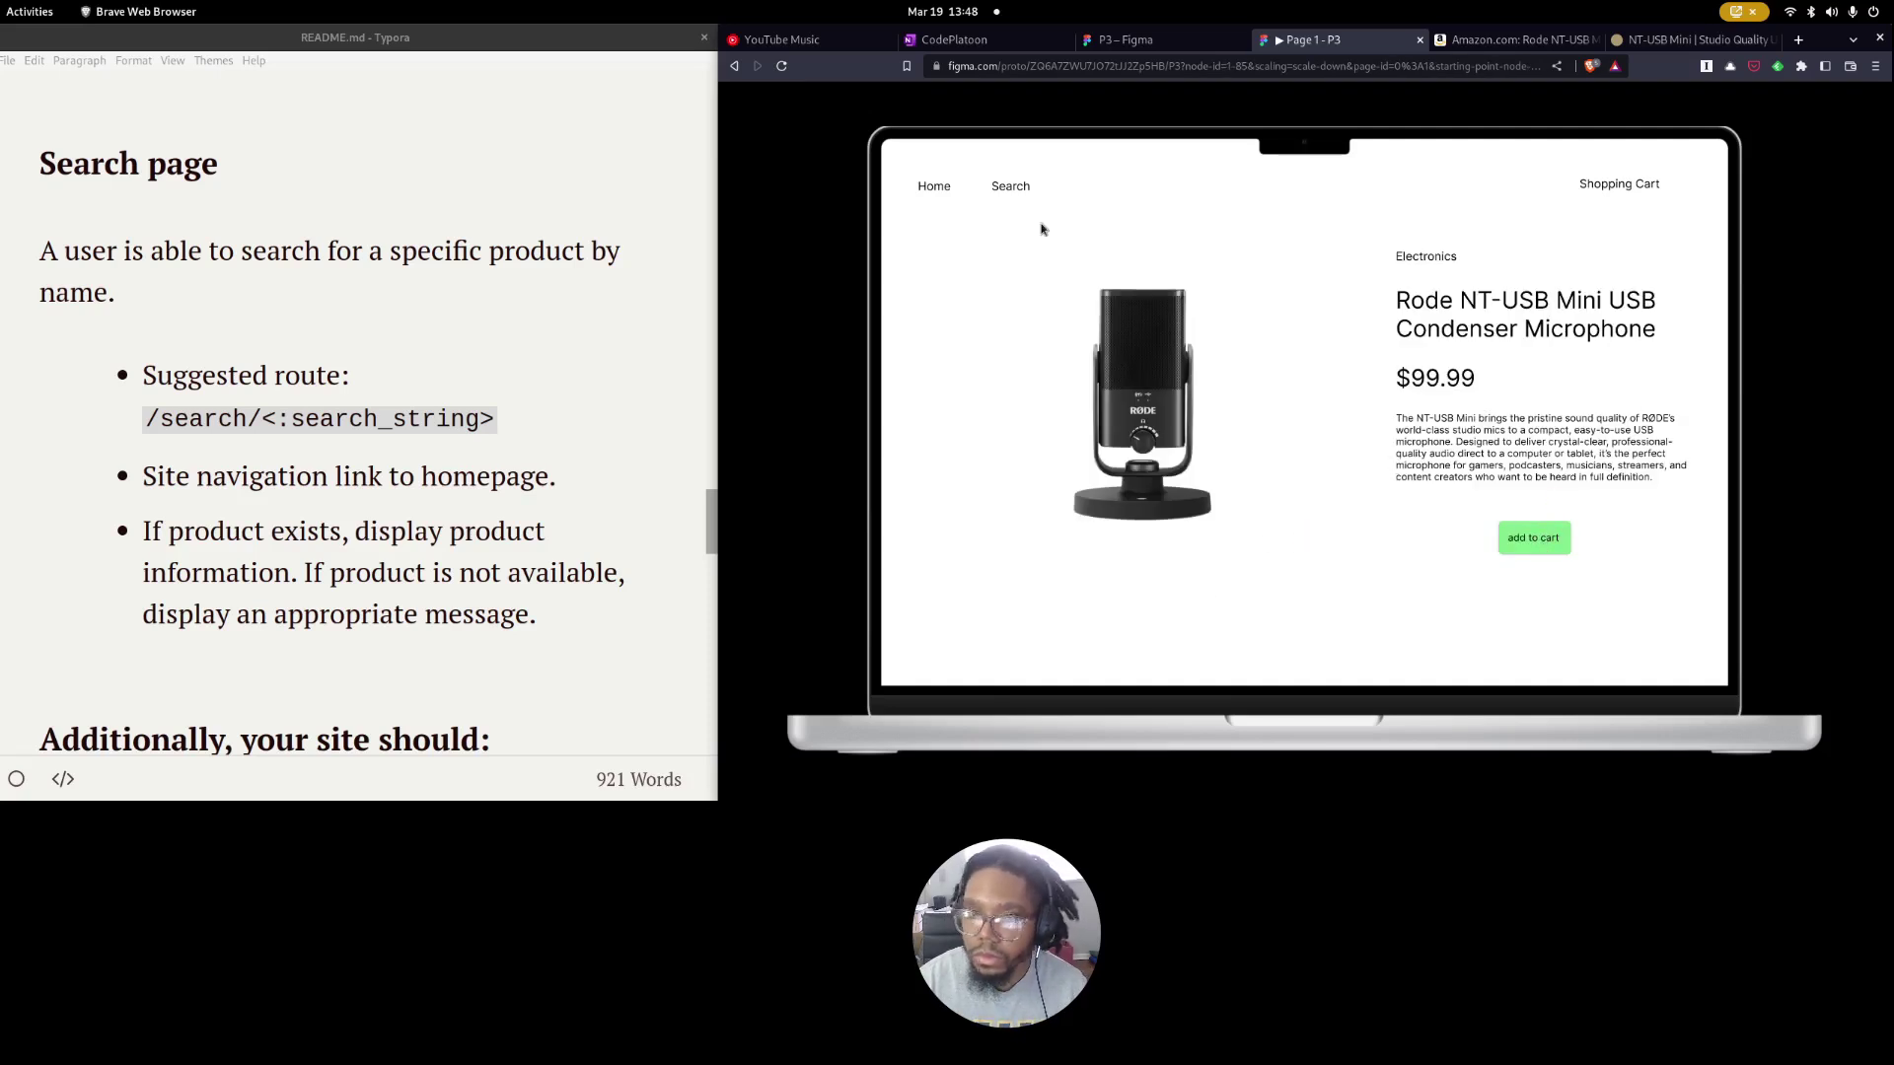
left_click(1011, 189)
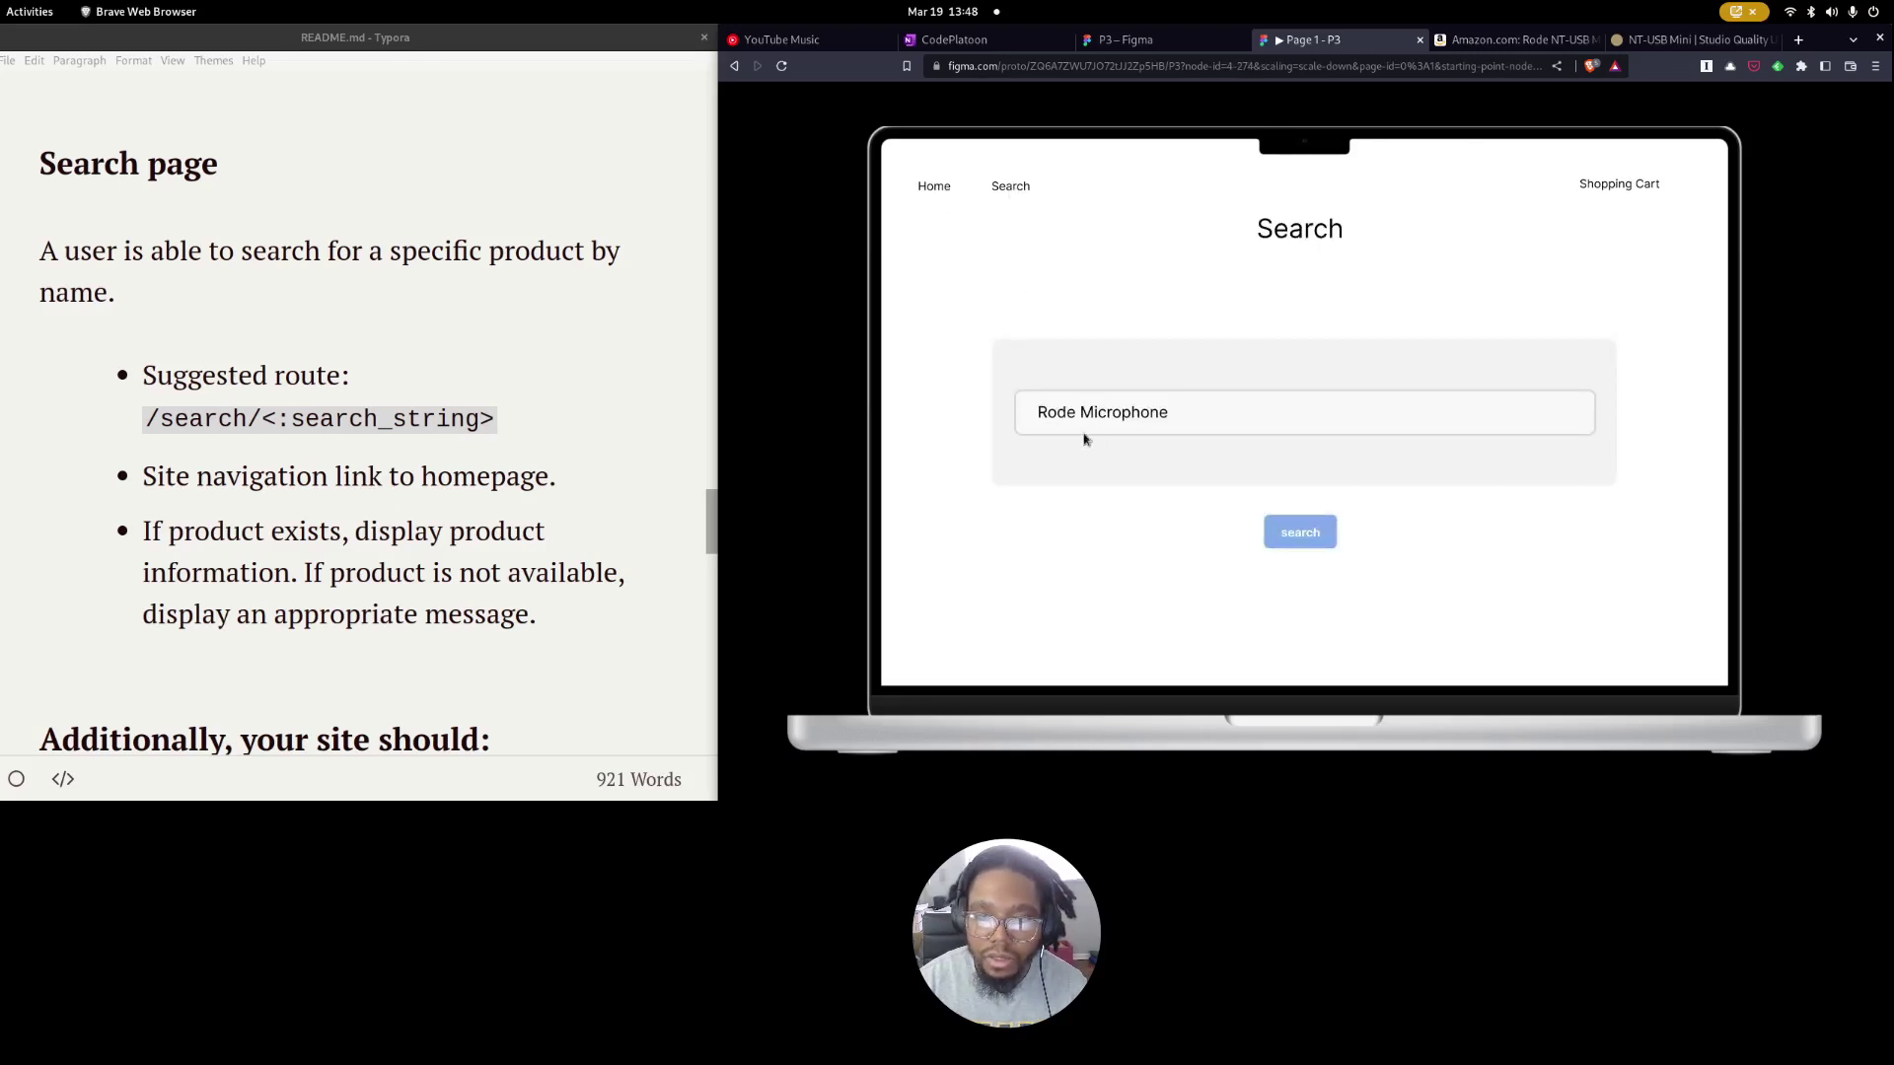
left_click(1301, 539)
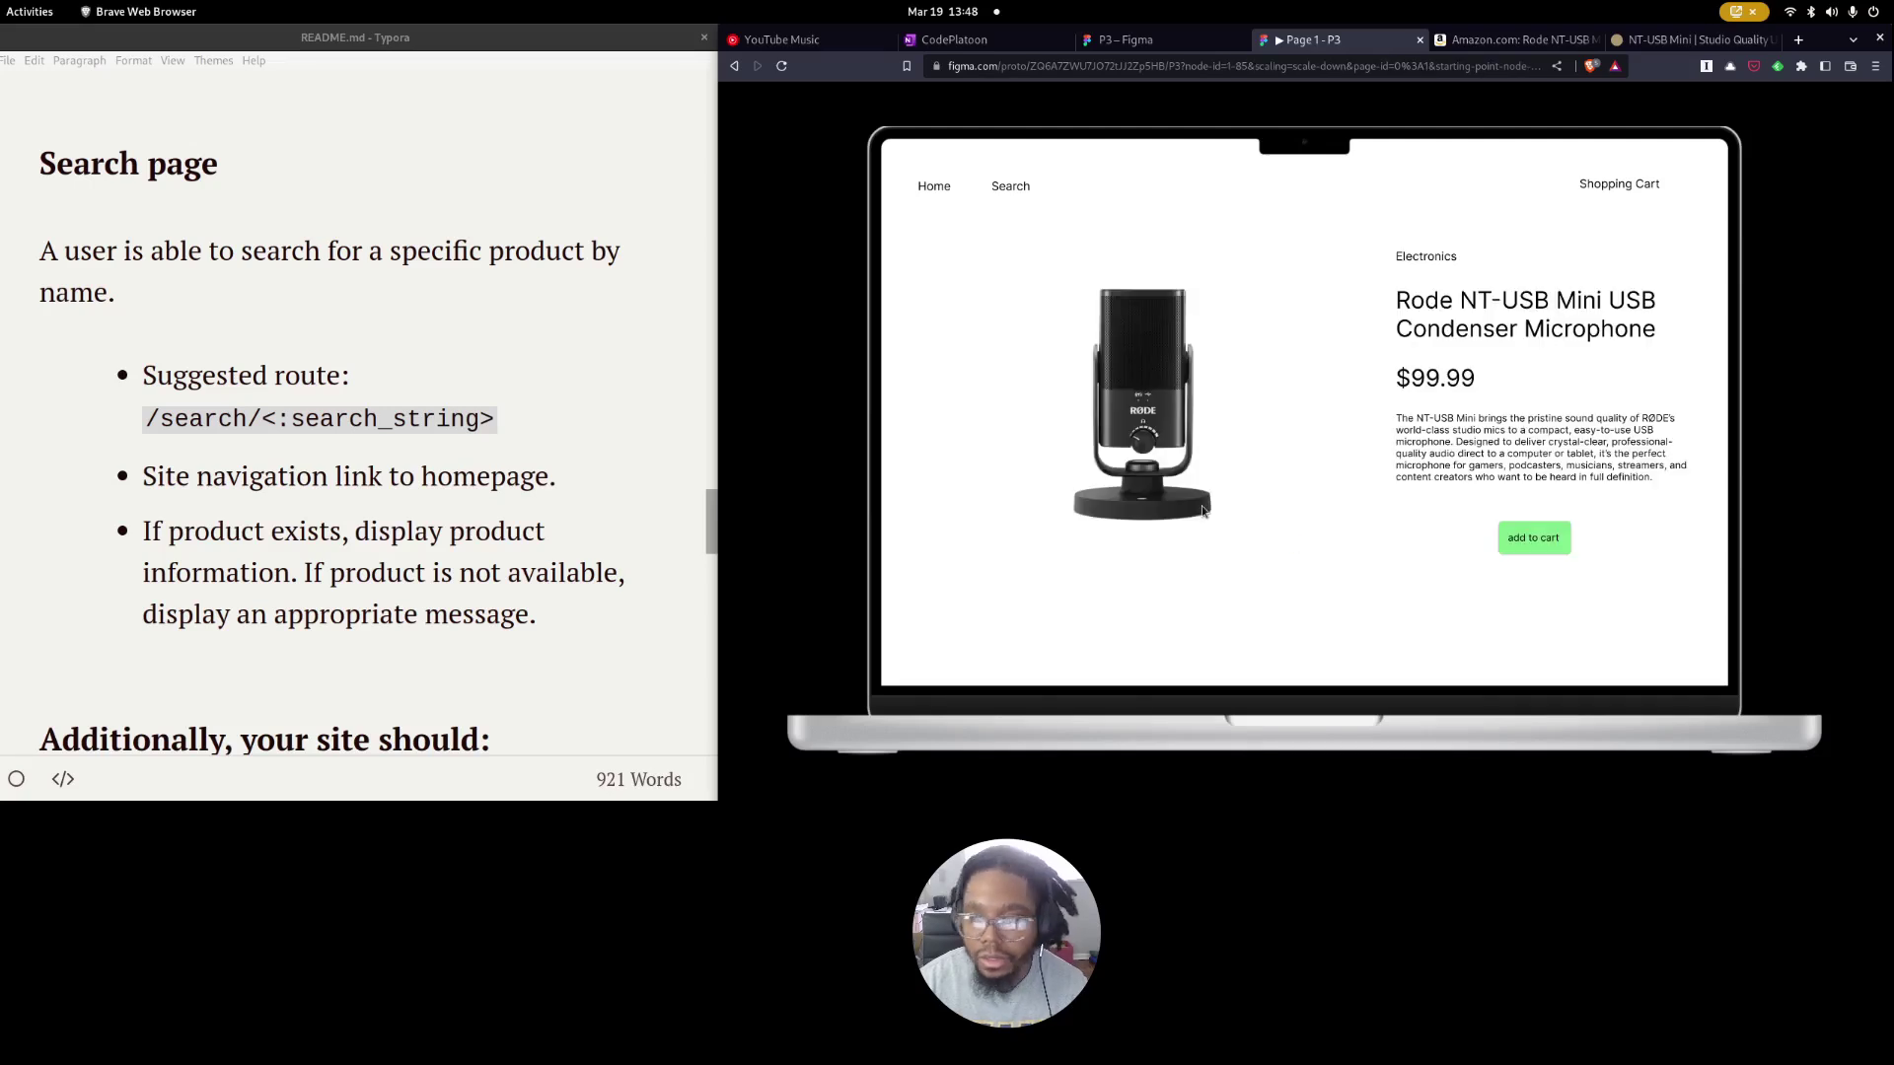
left_click(996, 190)
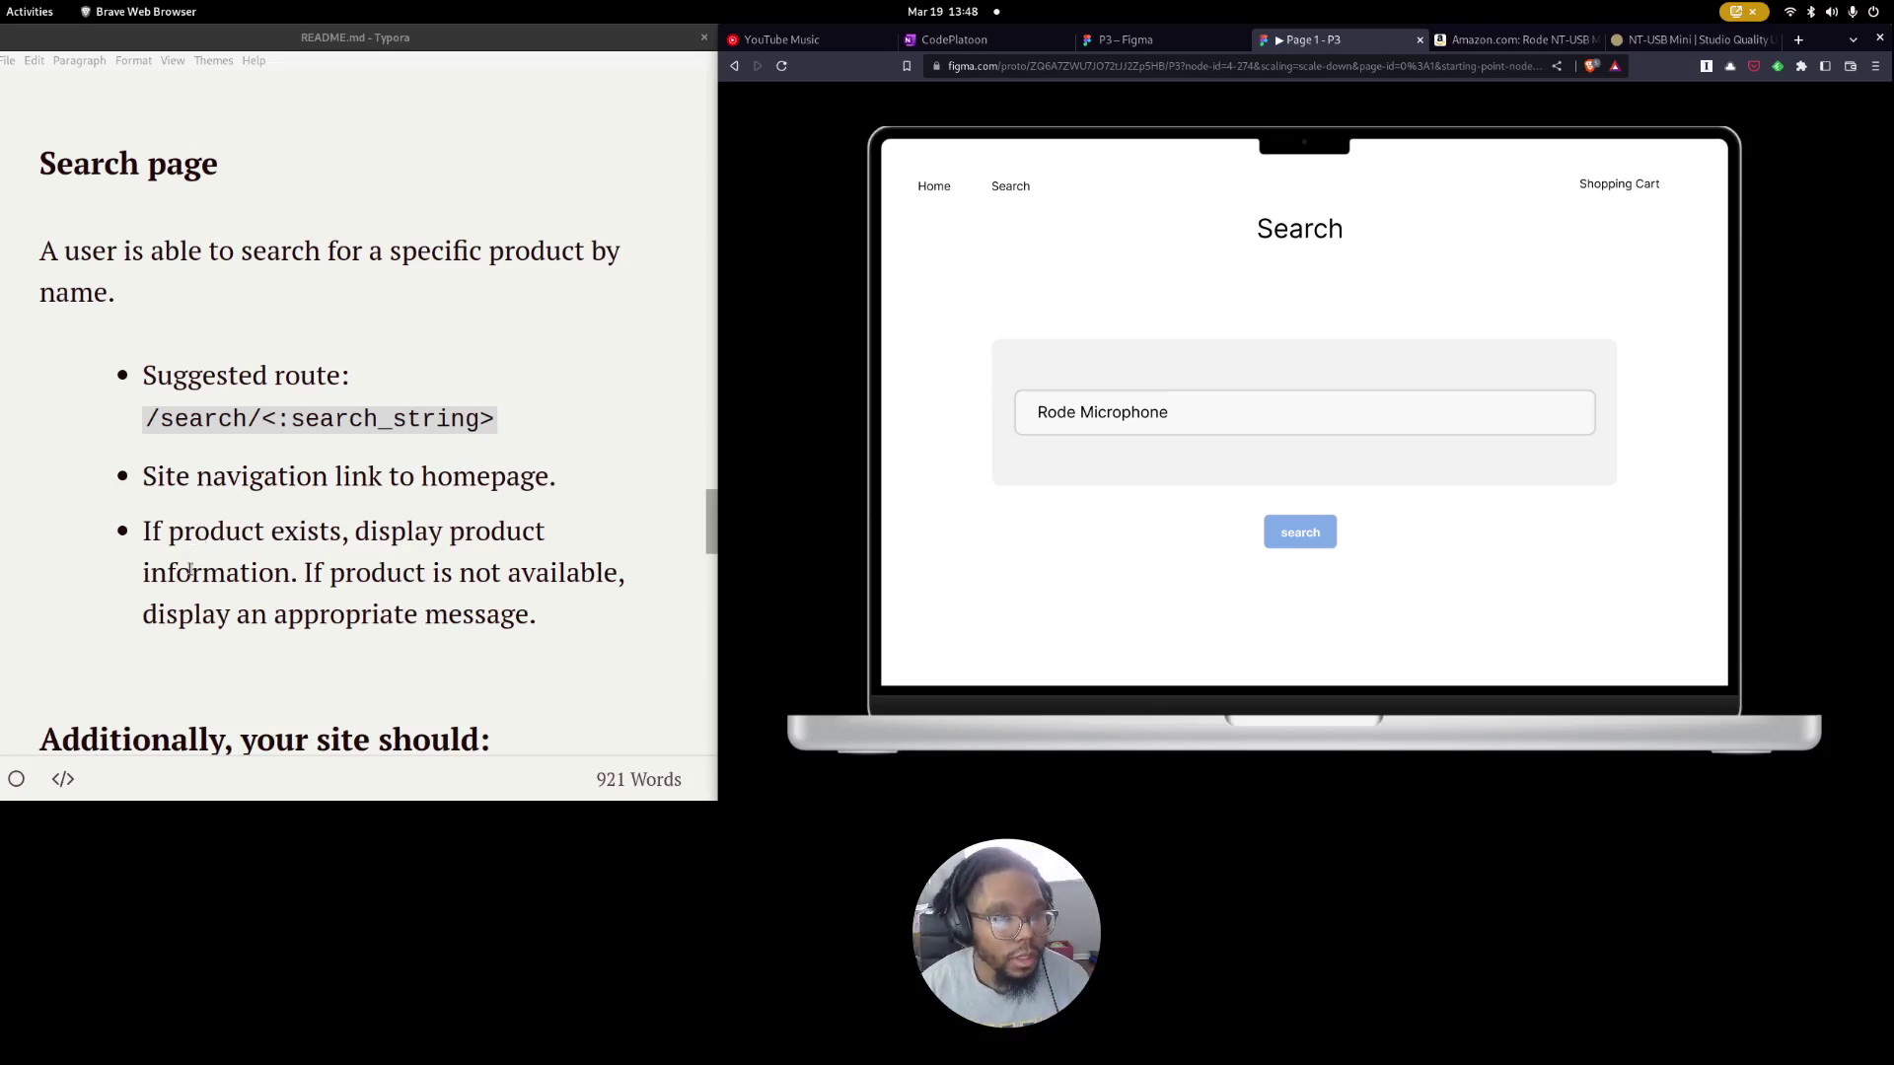
Review the README's Search page requirements, including searching by product name and handling available and unavailable products.
left_click_drag(236, 250, 306, 307)
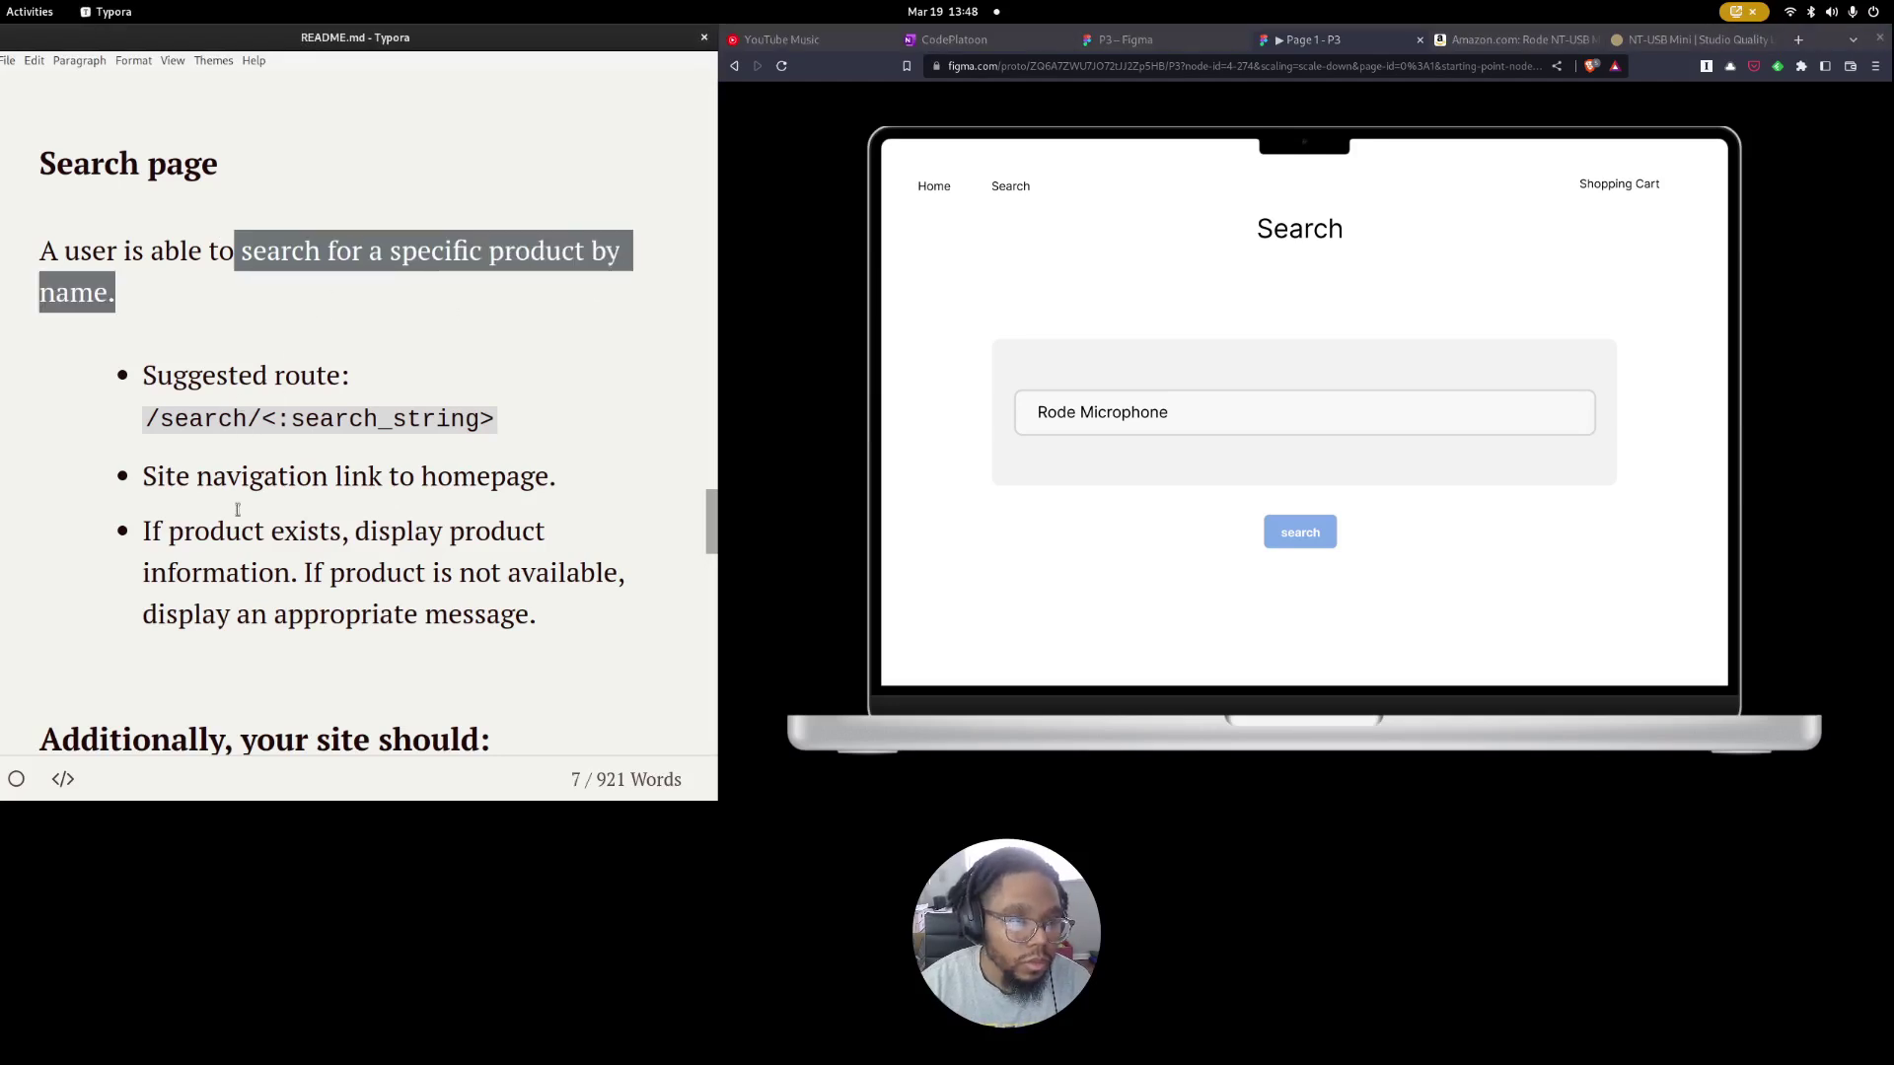
left_click(117, 516)
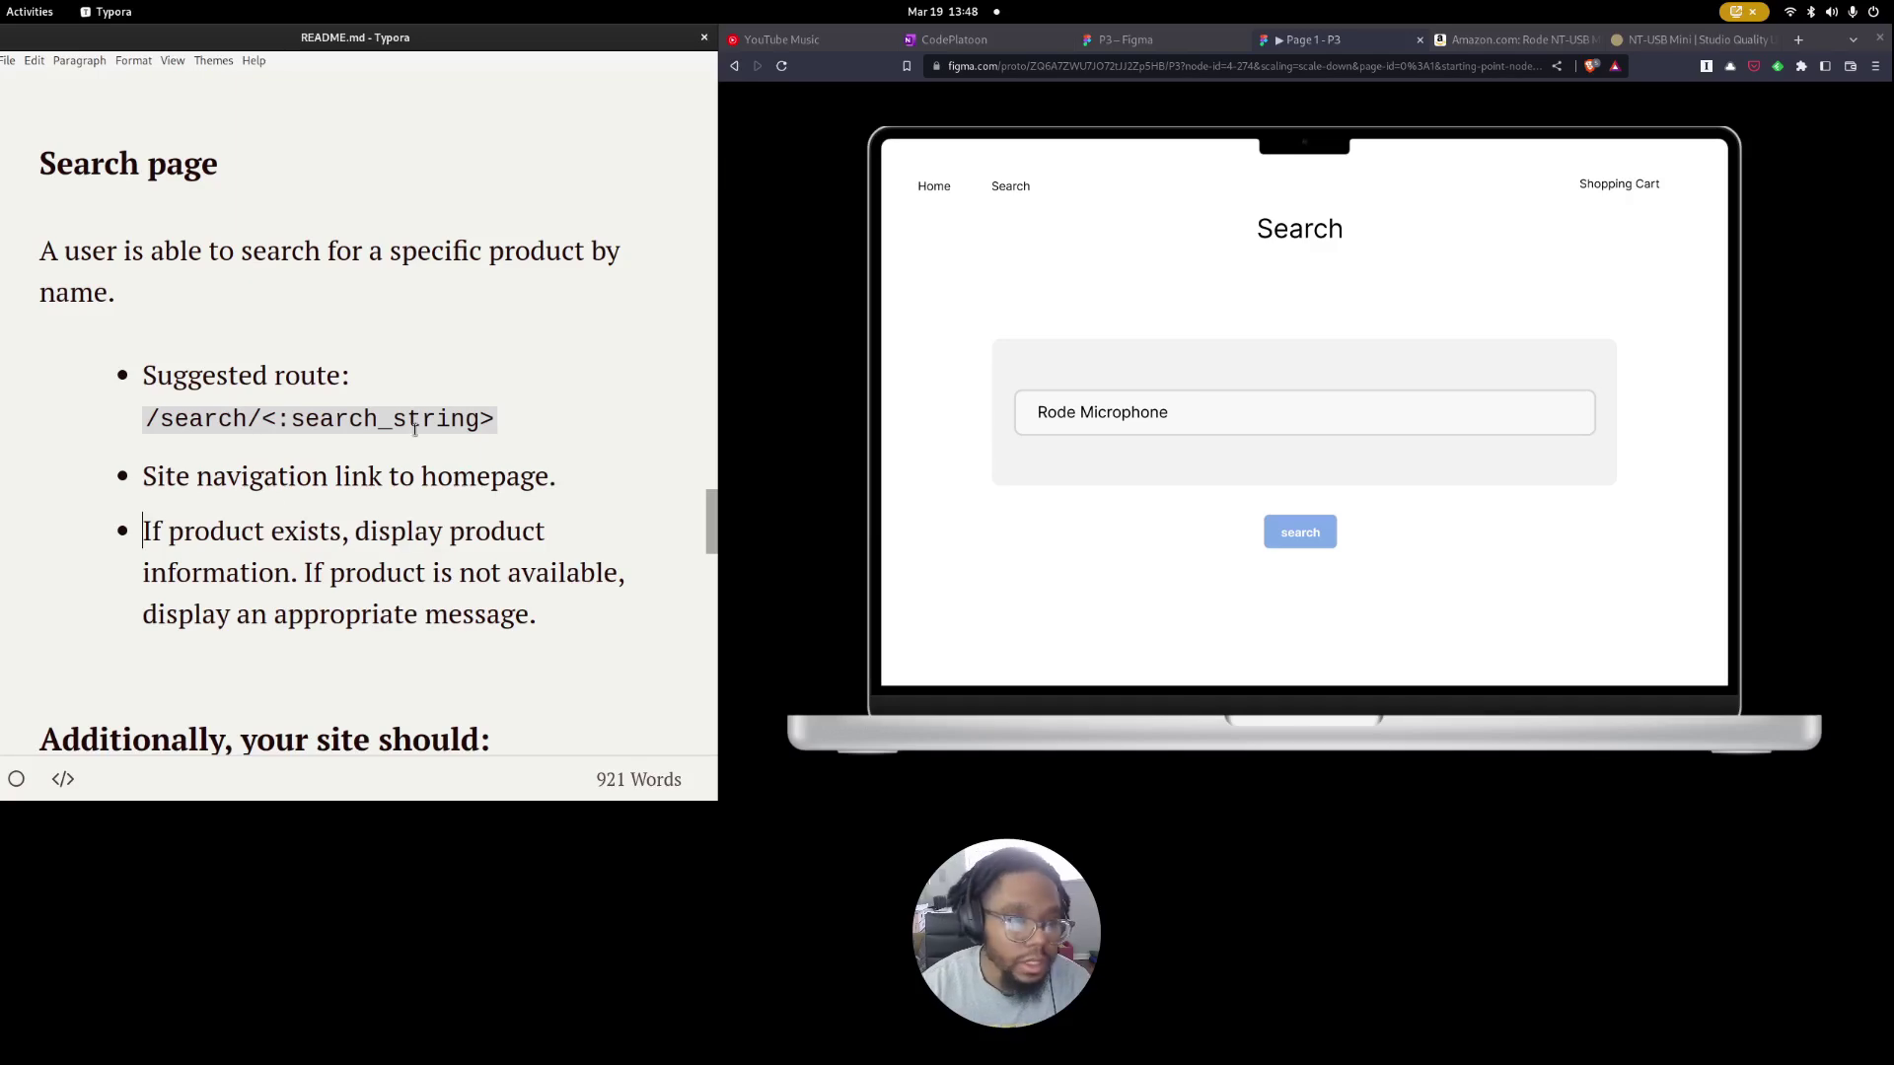
scroll(285, 690, "down", 4)
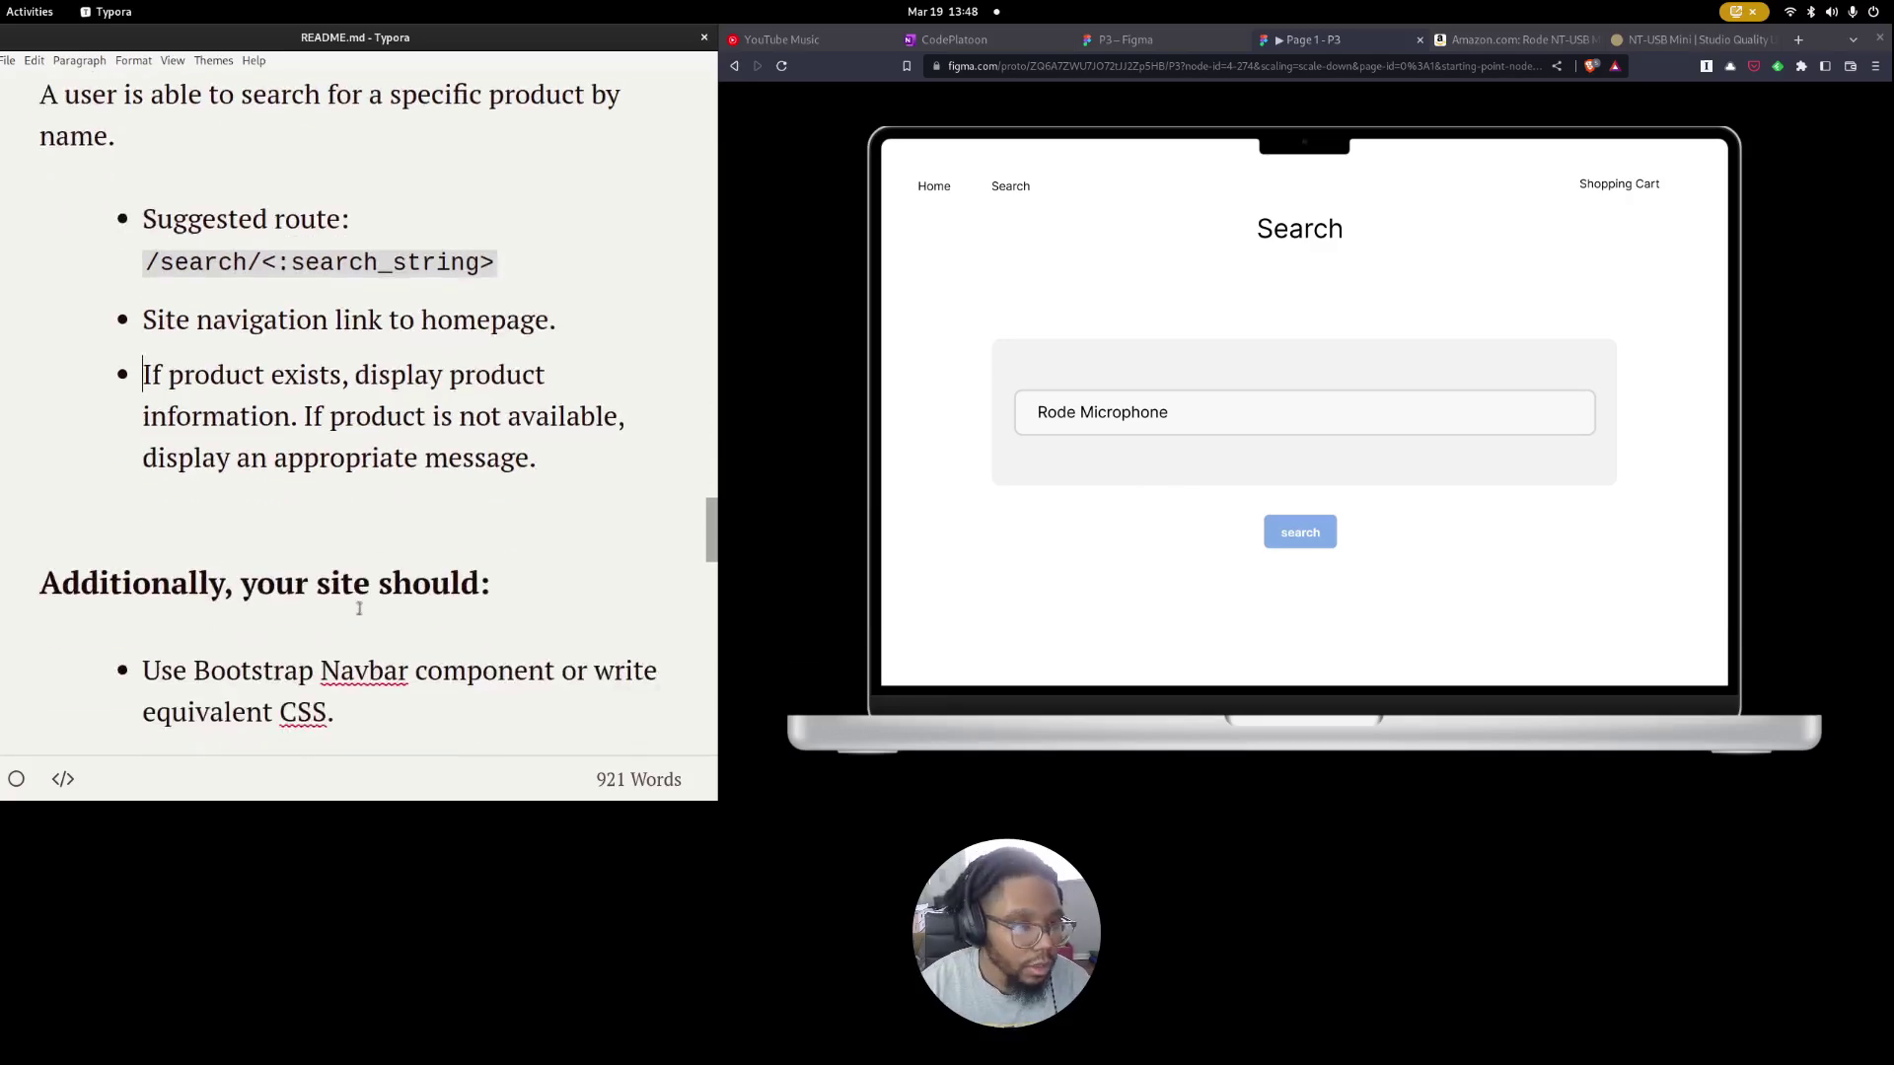
scroll(285, 690, "up", 3)
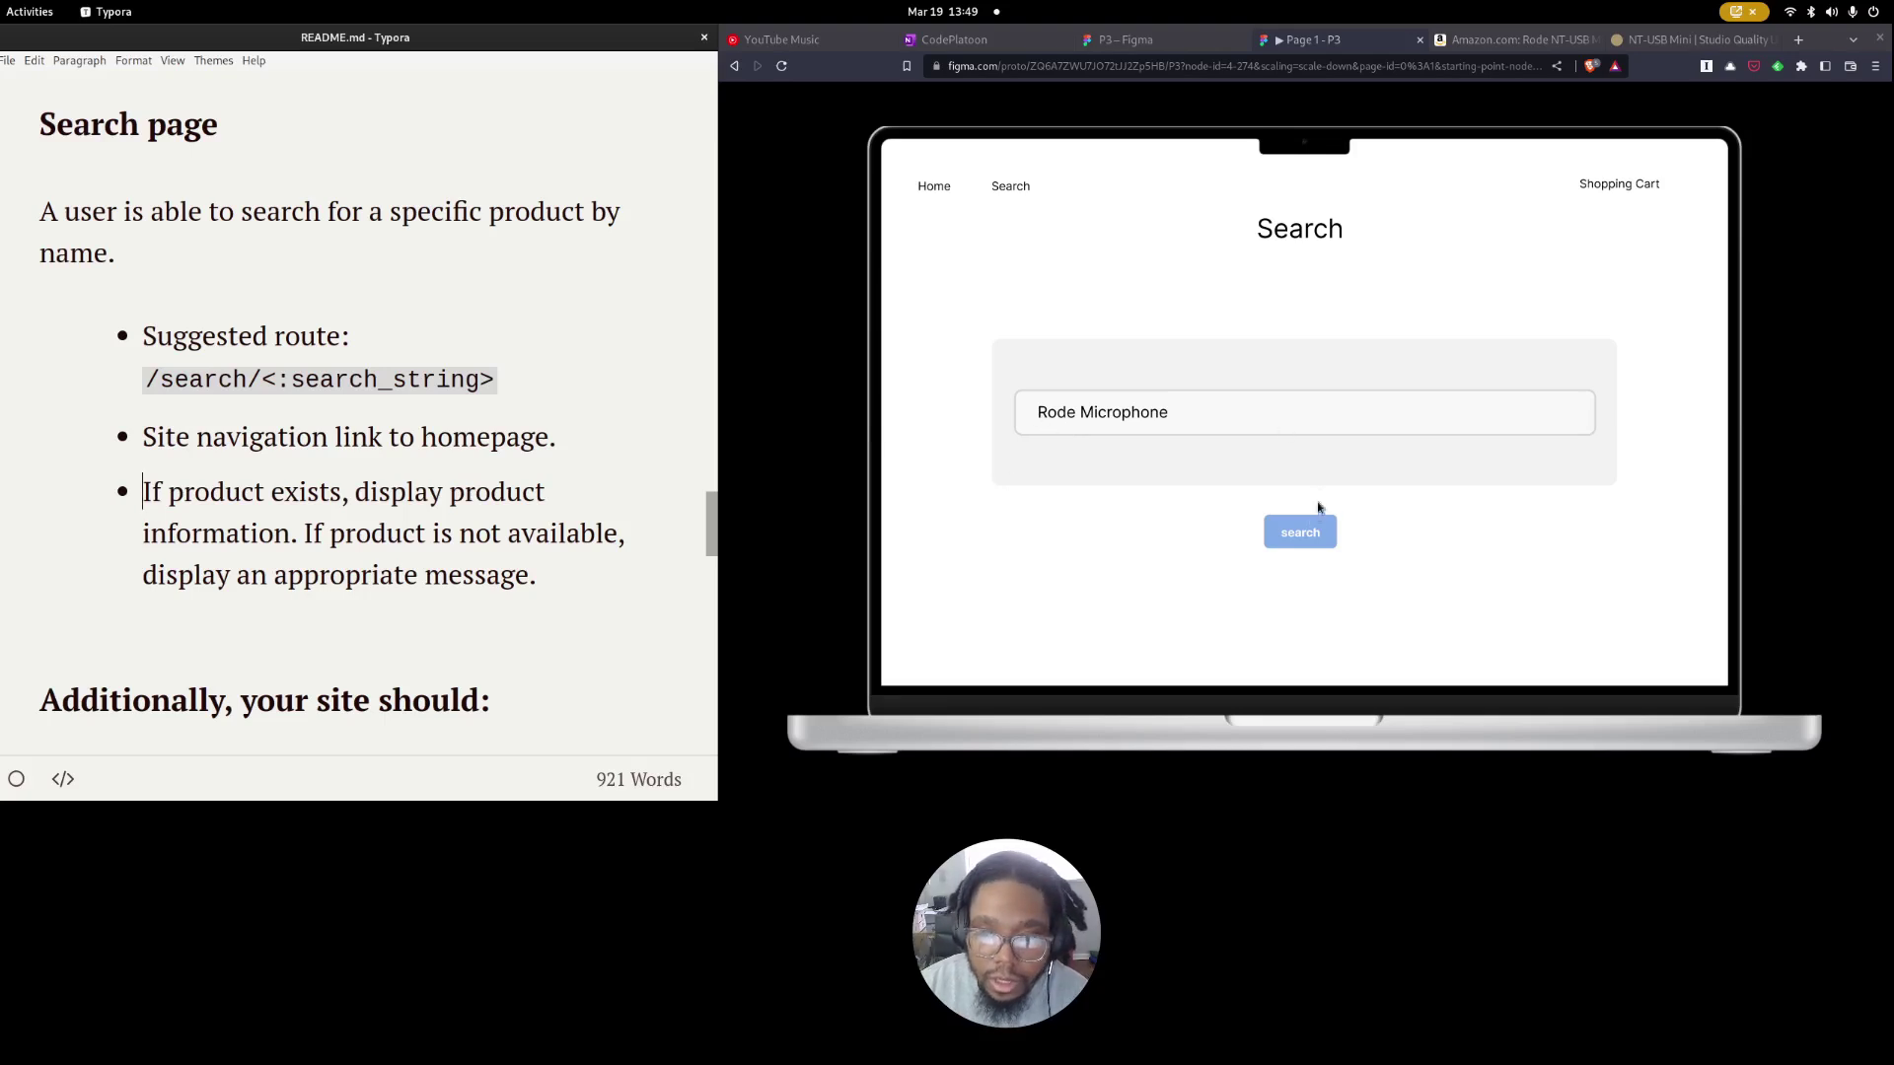
Test the preview's links by running the search, opening a category from Home, and visiting the Shopping Cart, Search and Home pages.
left_click(1299, 534)
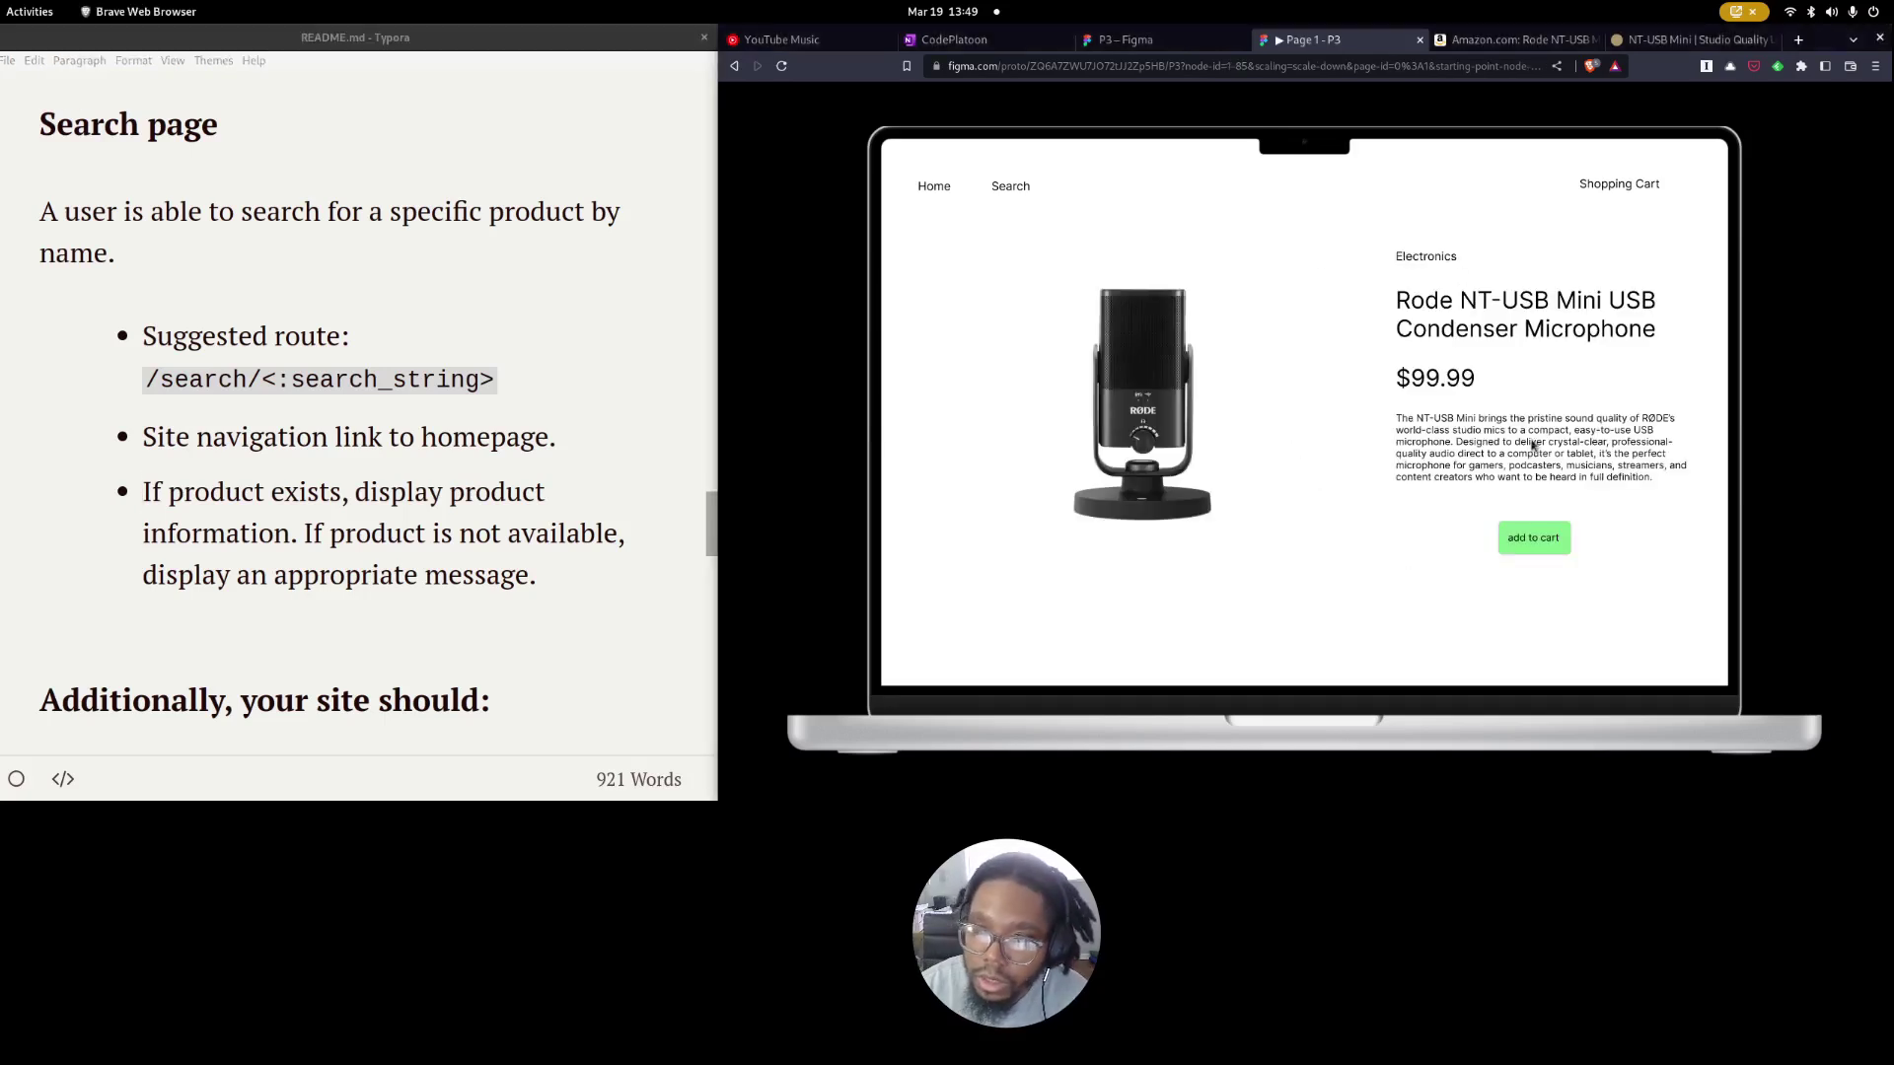
left_click(942, 195)
left_click(1092, 371)
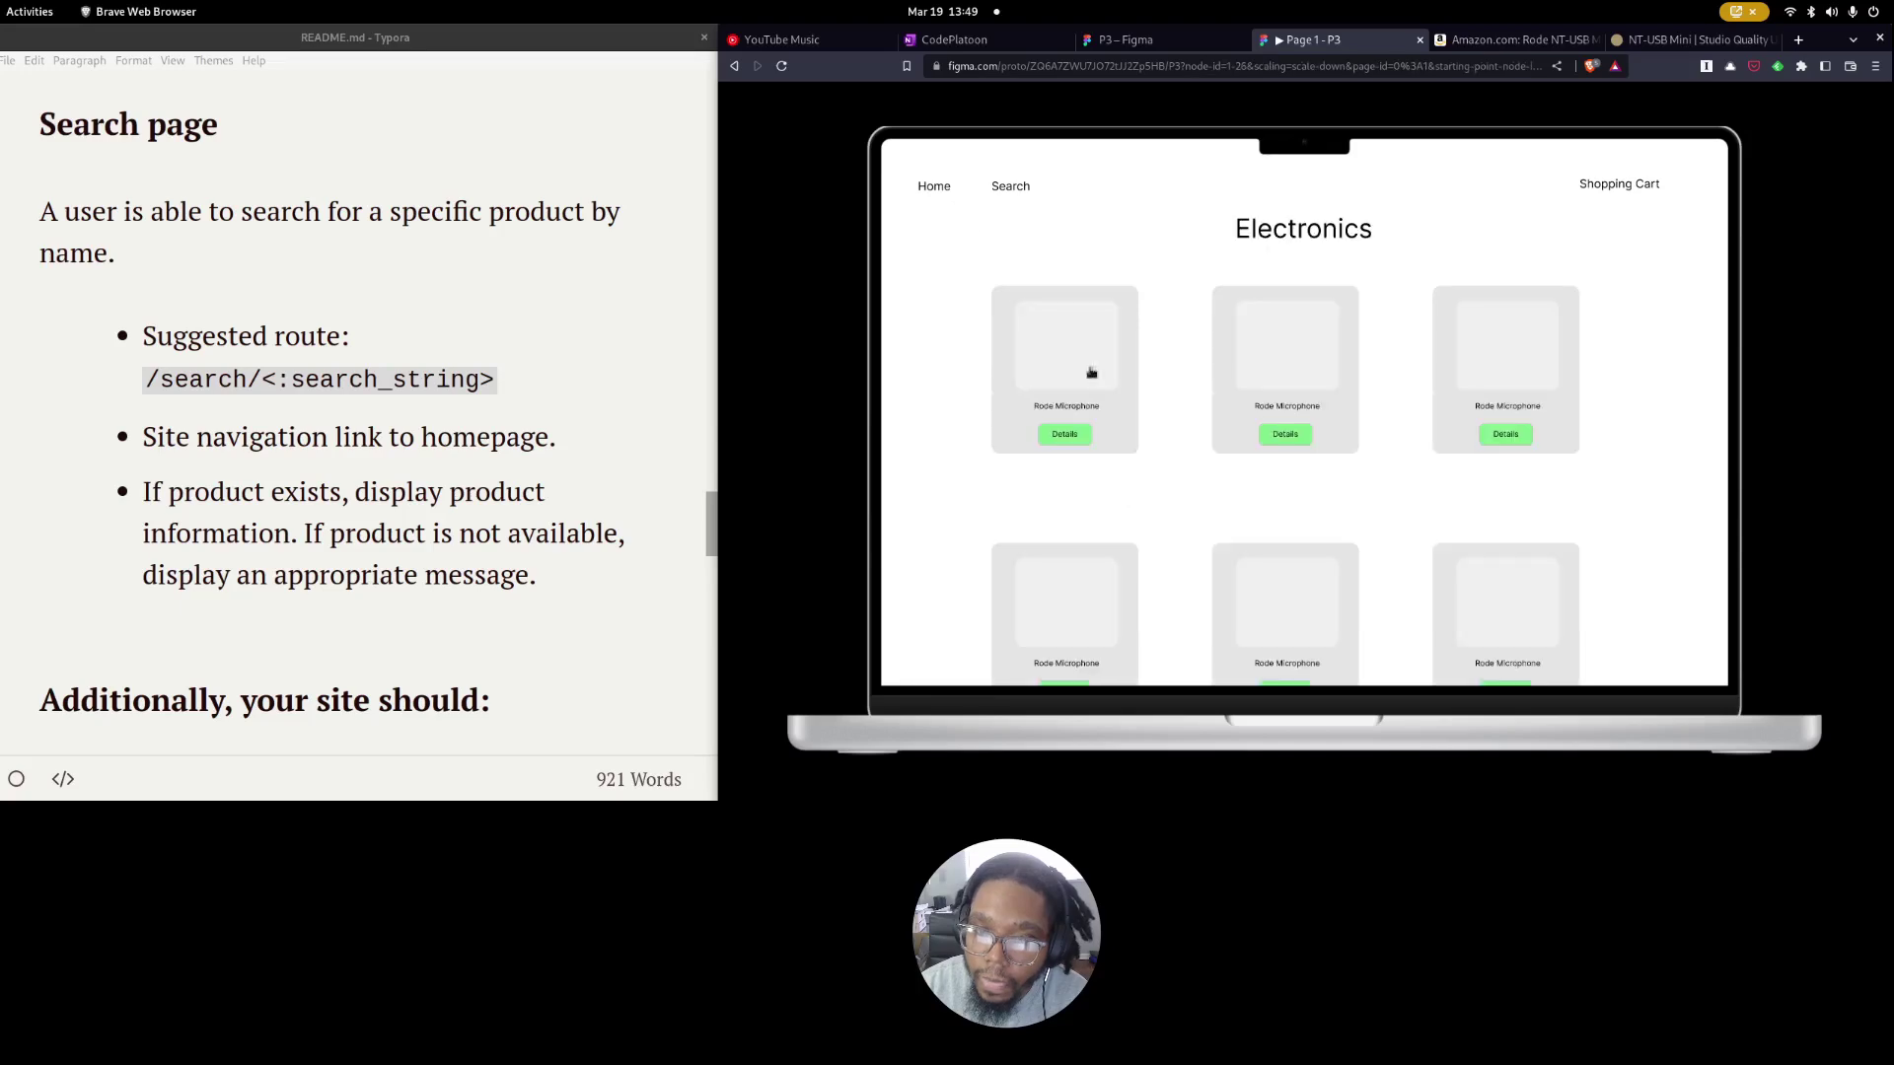
left_click(1066, 399)
left_click(1649, 186)
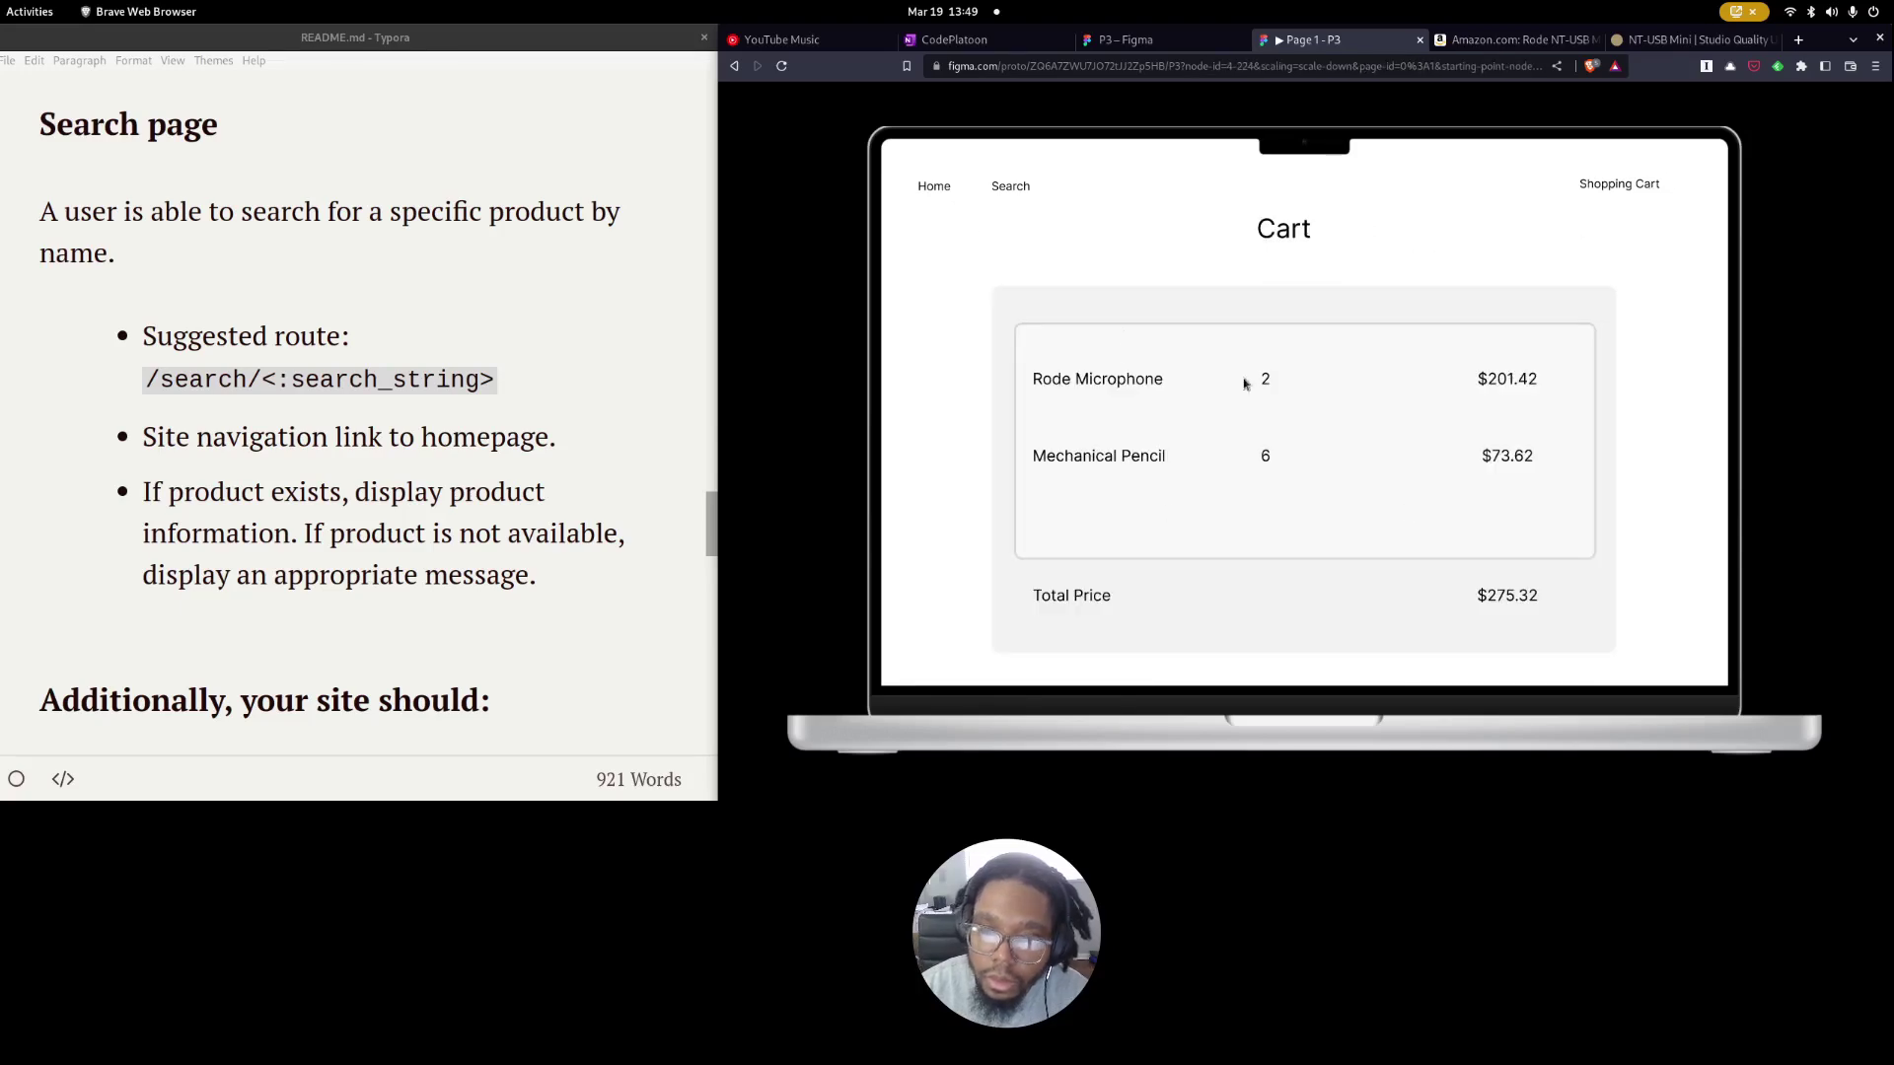
left_click(993, 187)
left_click(933, 191)
Look through the README's page and feature requirements, going back to the Requirements section near its beginning.
scroll(276, 414, "up", 1)
scroll(262, 520, "down", 5)
scroll(262, 519, "down", 15)
scroll(262, 520, "up", 7)
scroll(259, 597, "up", 12)
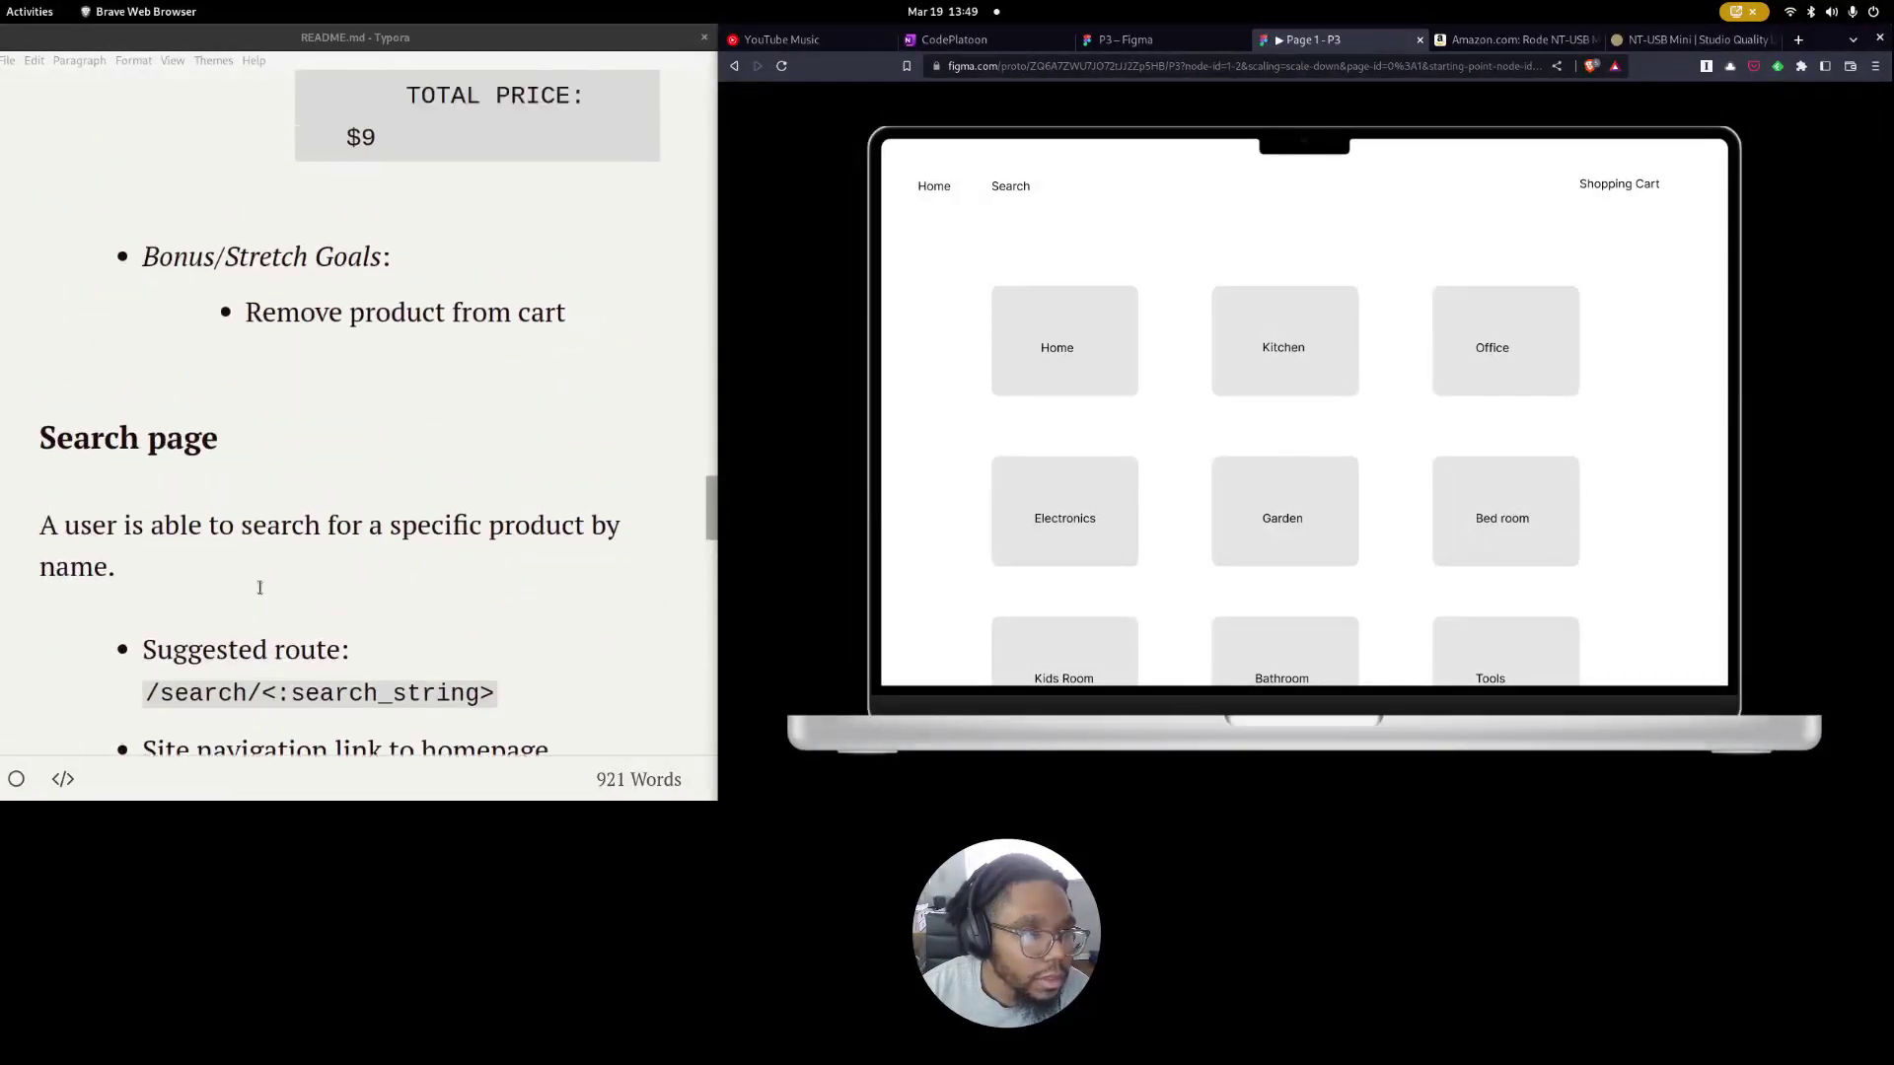
scroll(259, 598, "up", 15)
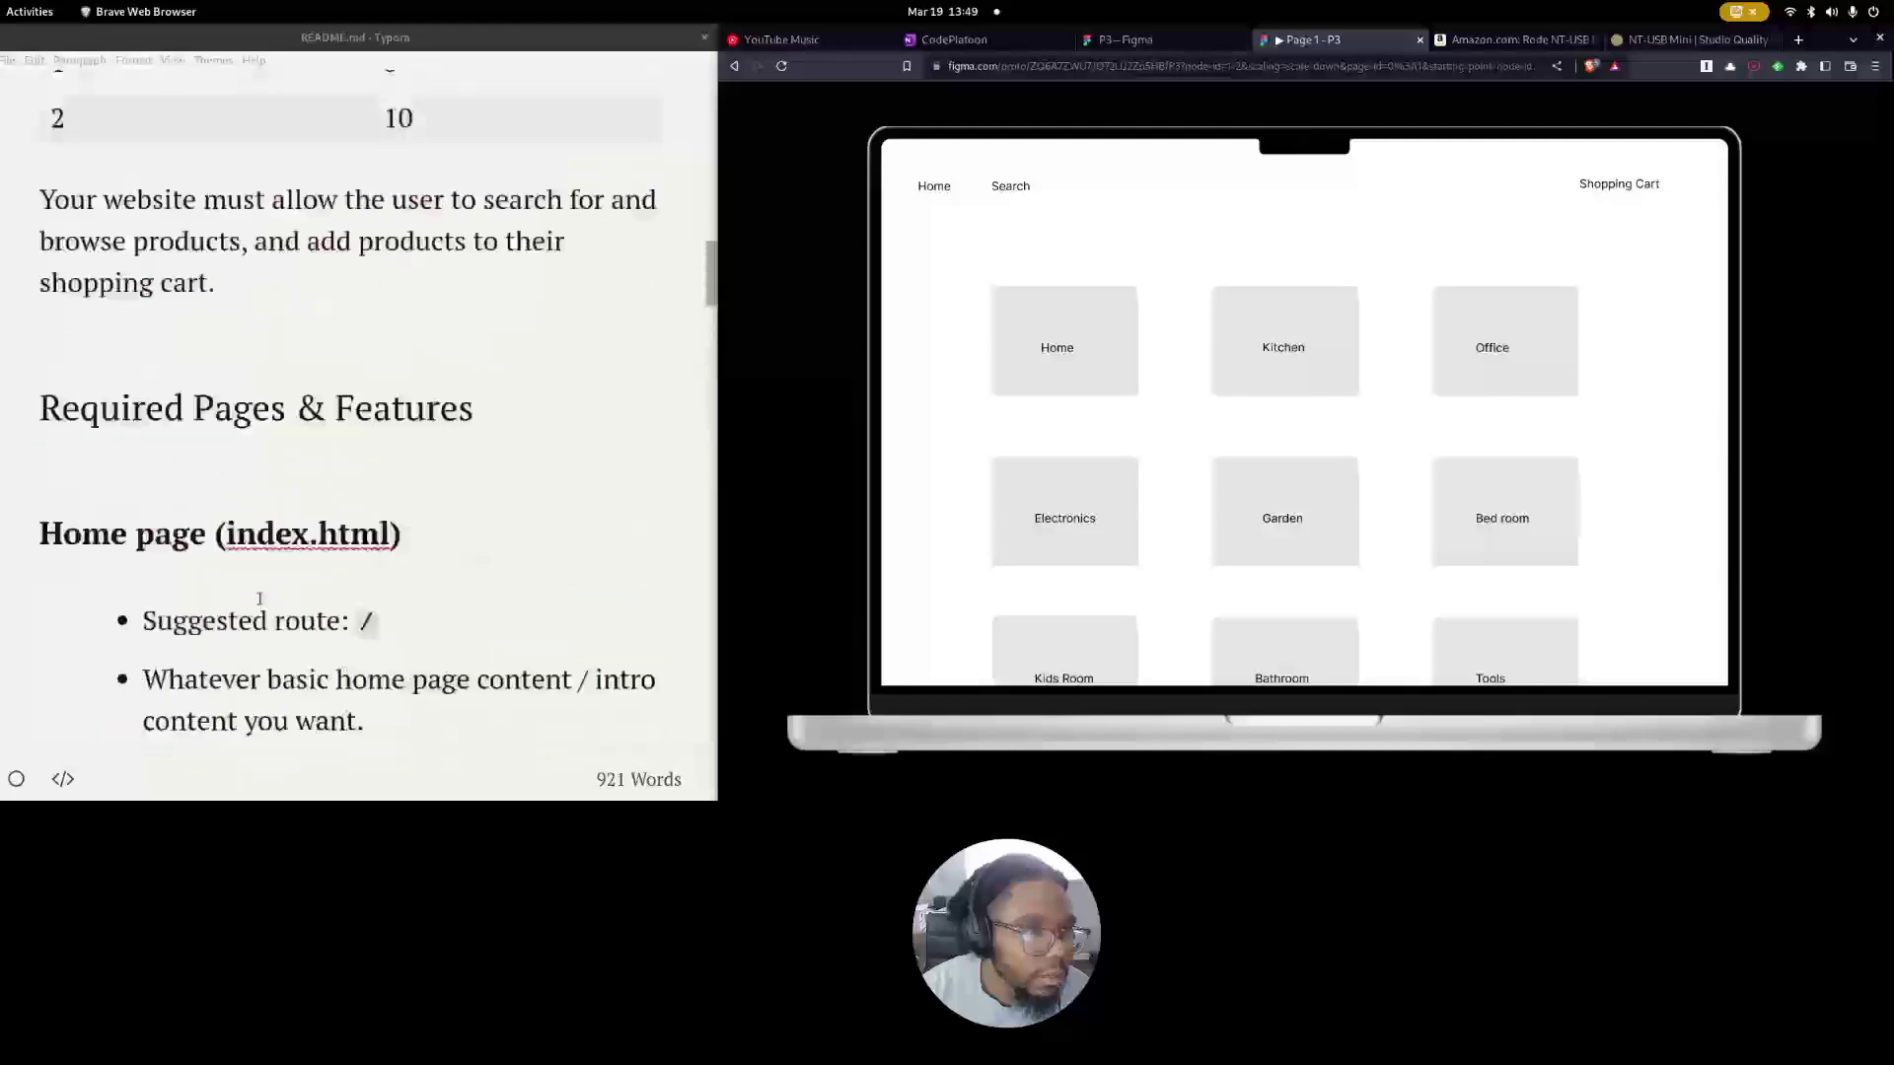
scroll(259, 598, "up", 4)
scroll(260, 597, "down", 5)
Walk through the prototype from Home to Electronics and the second product's details, try add to cart, and open the Shopping Cart.
left_click(930, 190)
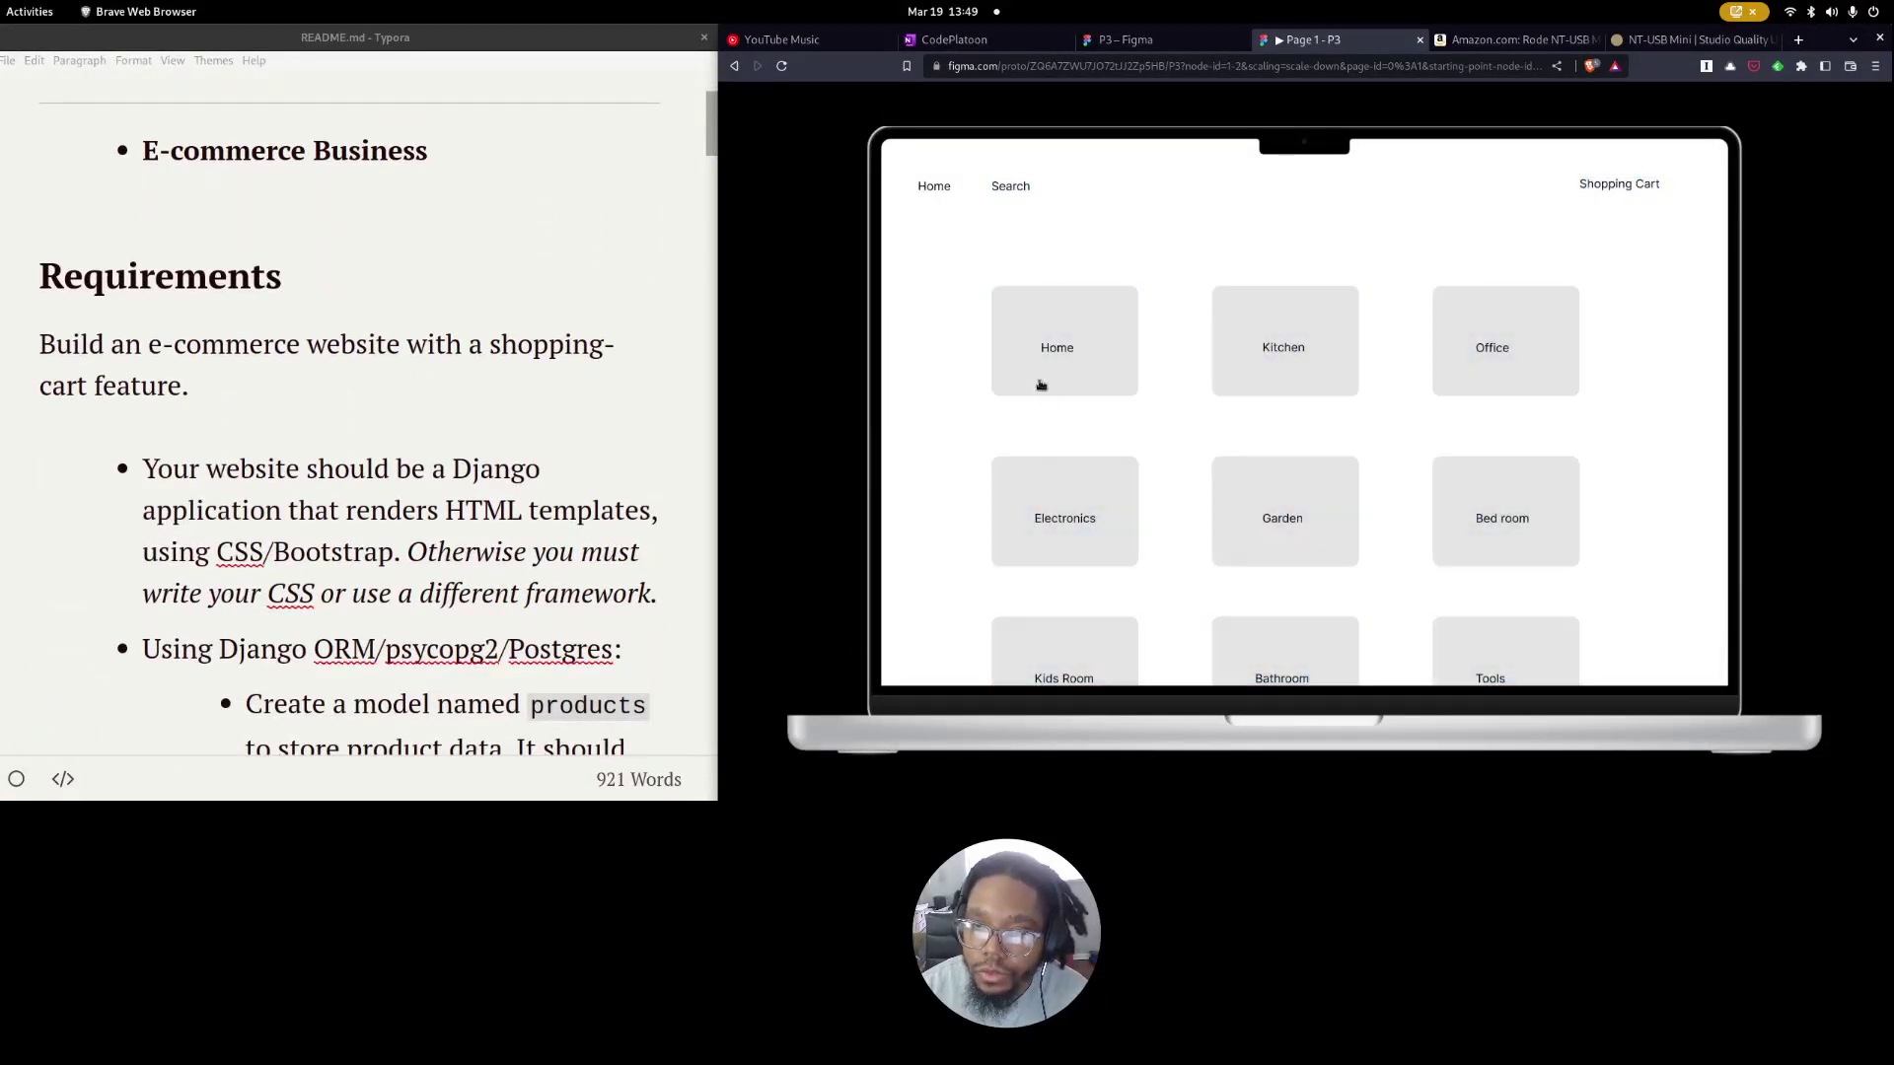
left_click(1023, 520)
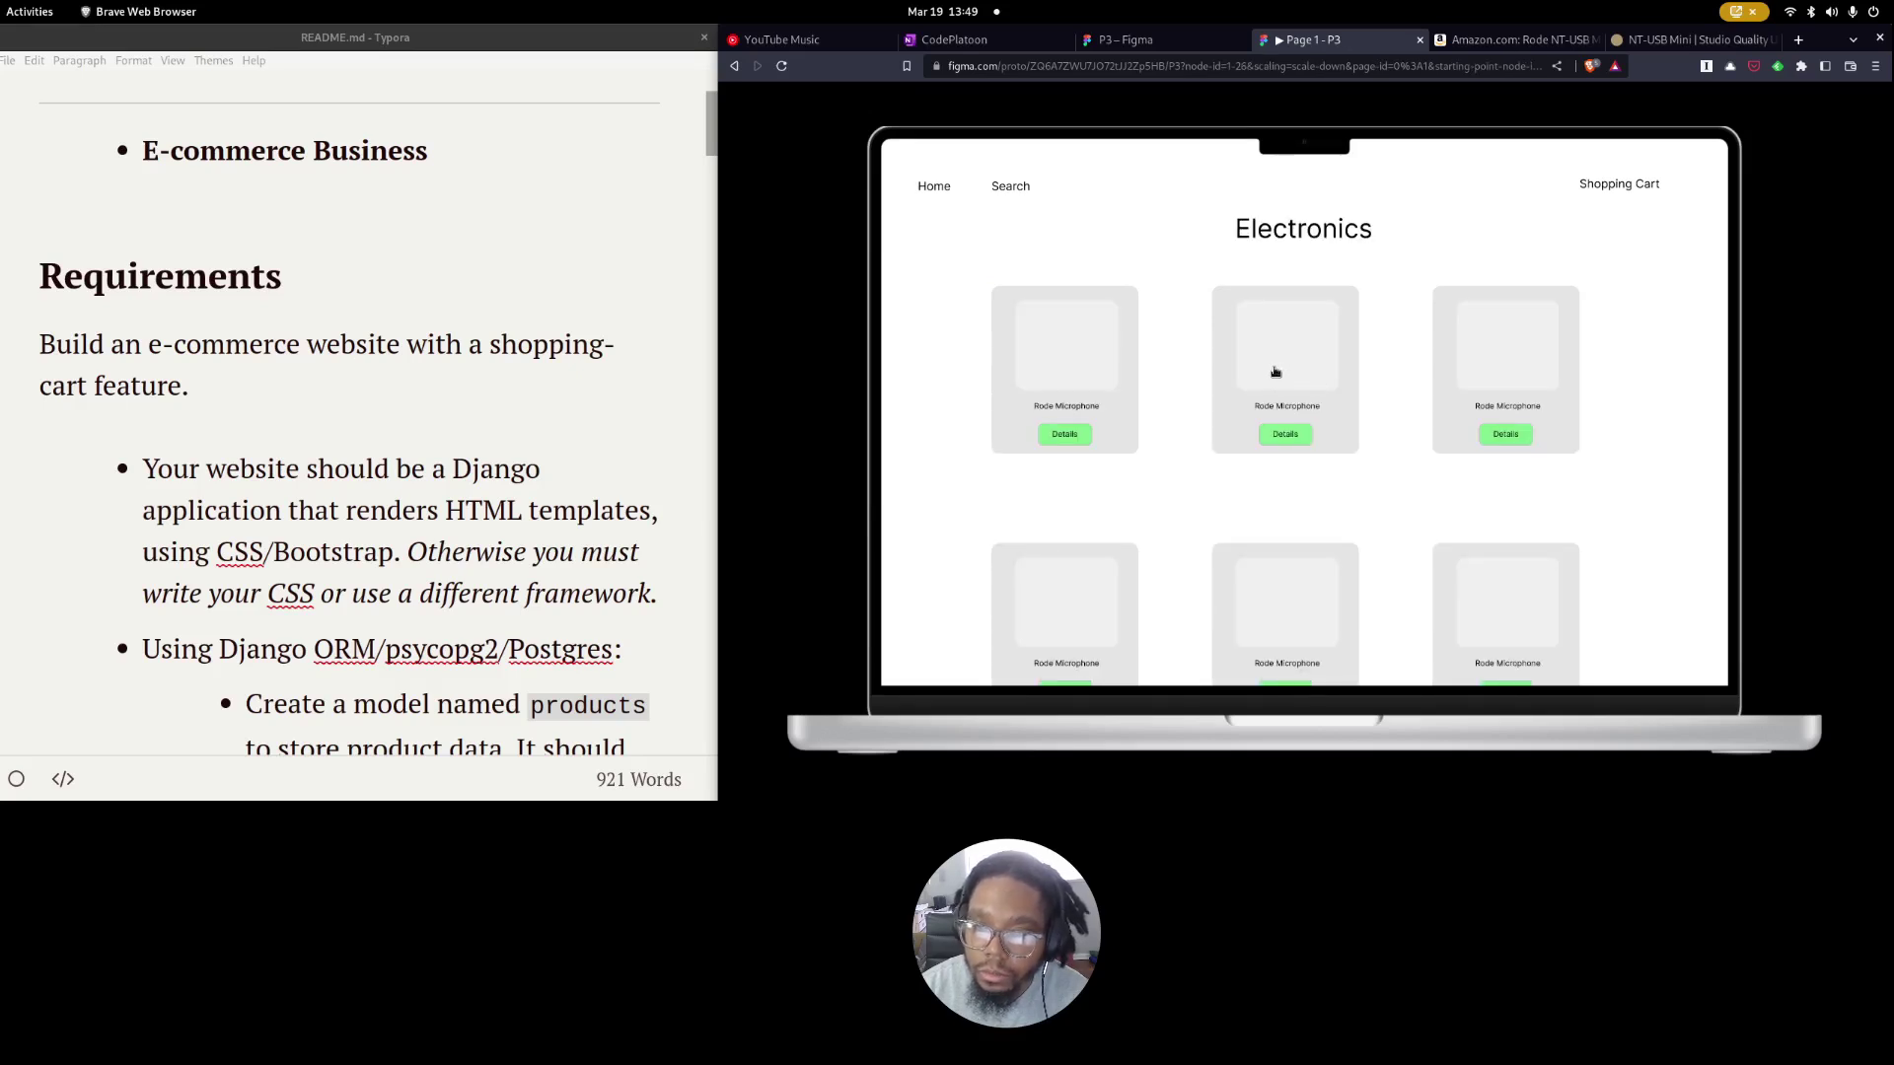
left_click(1284, 438)
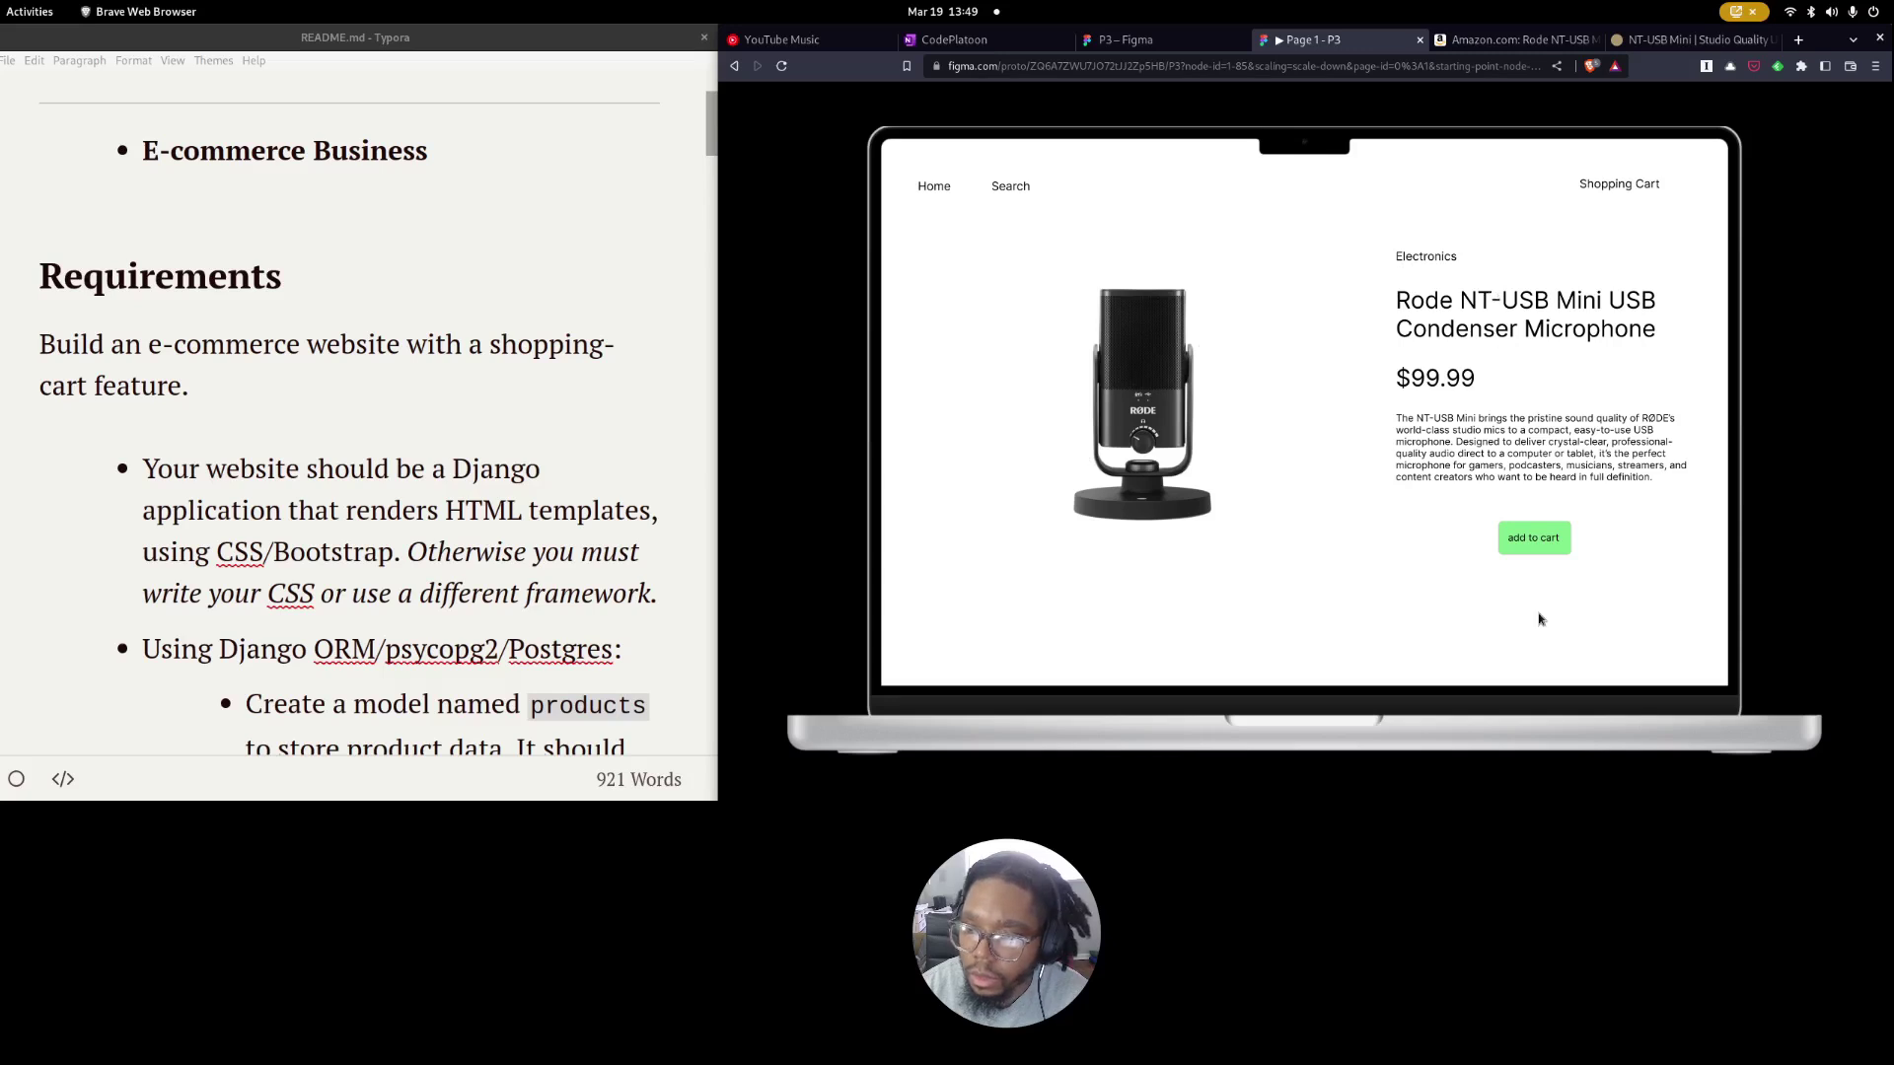
left_click(1528, 543)
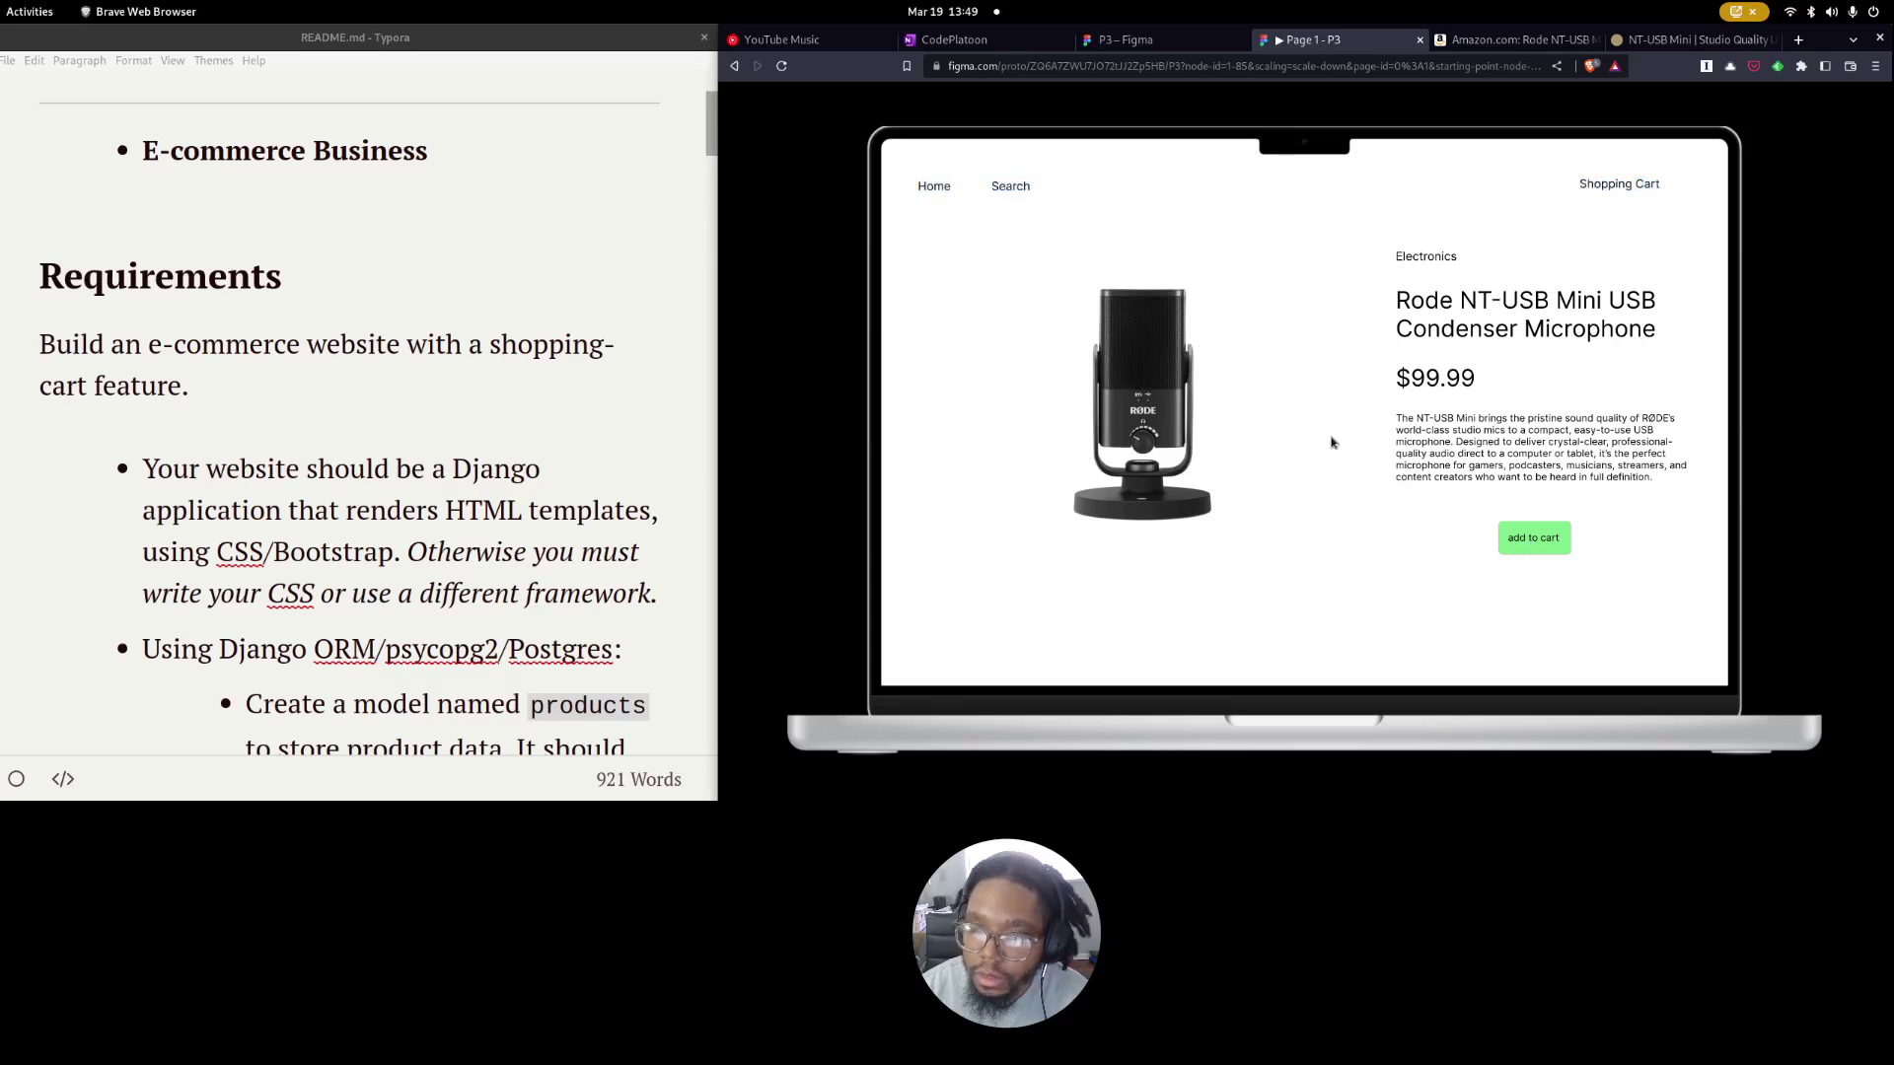
left_click(1640, 186)
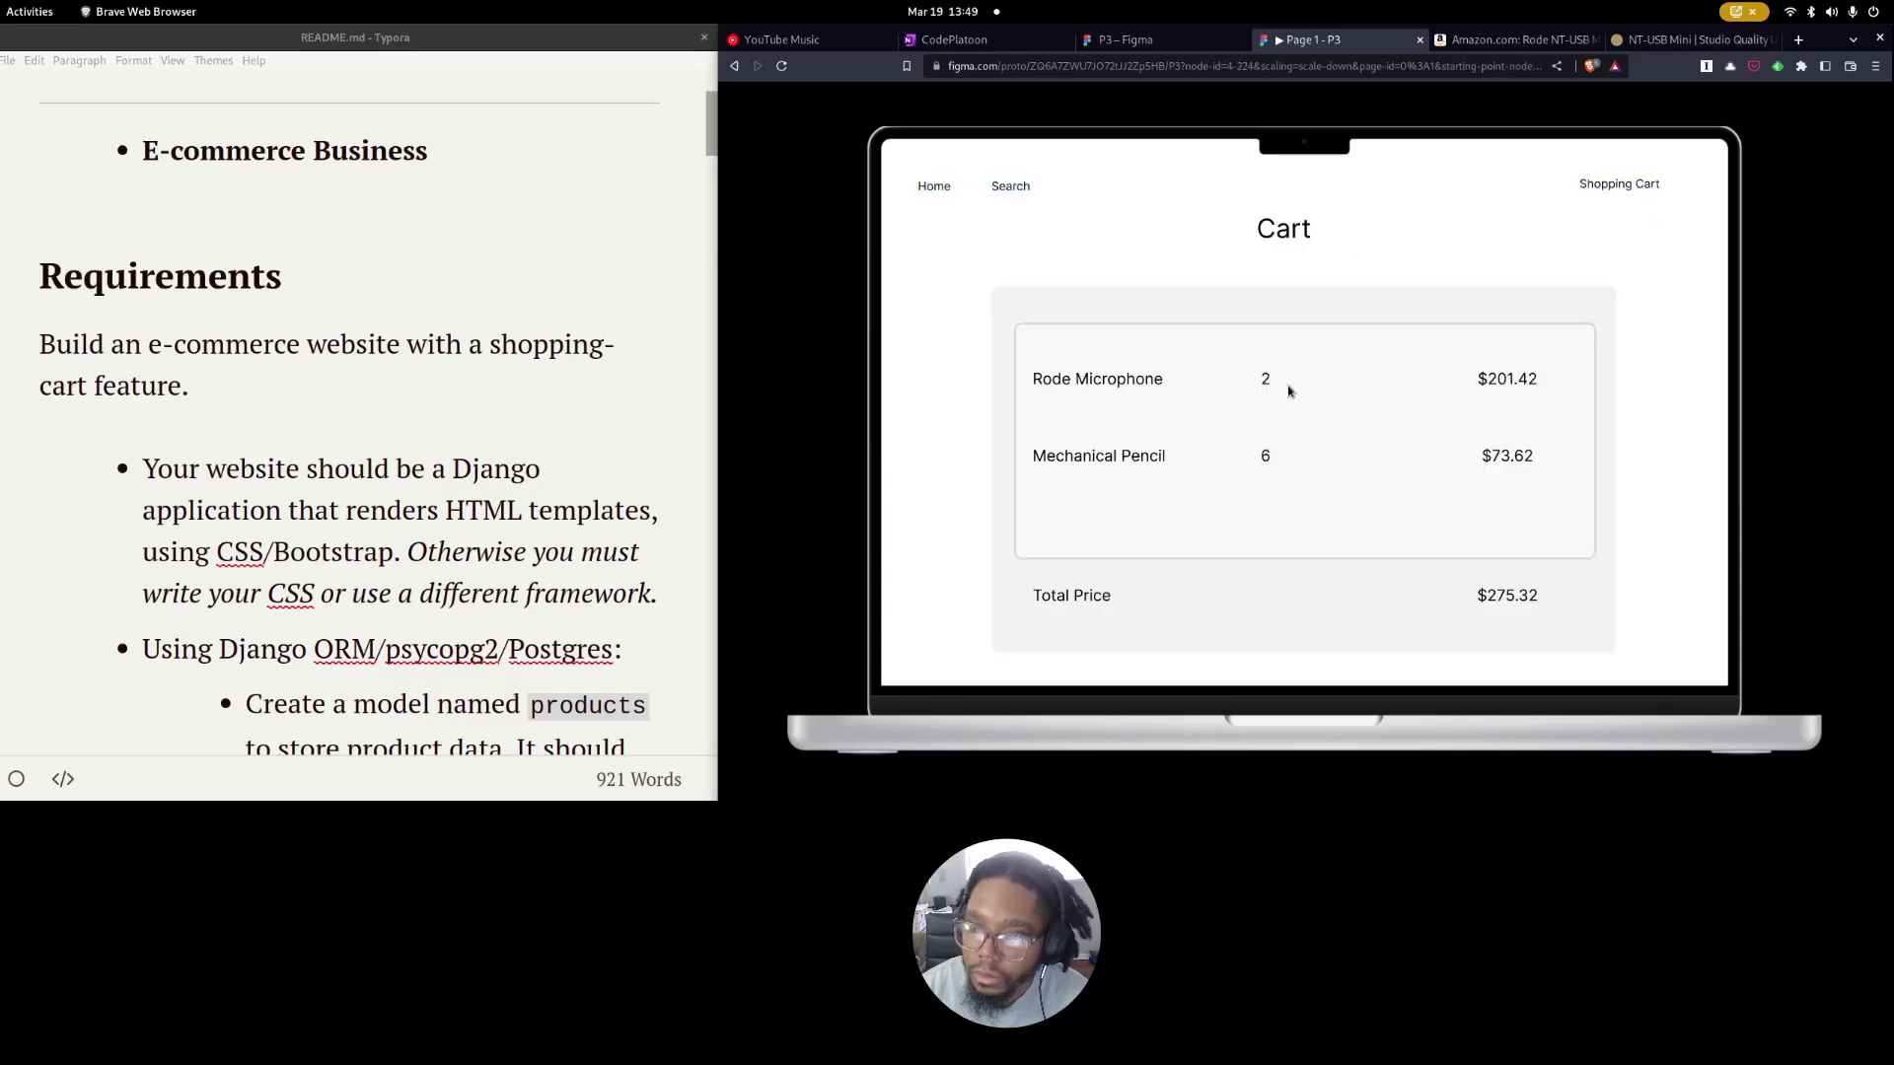
left_click(1104, 395)
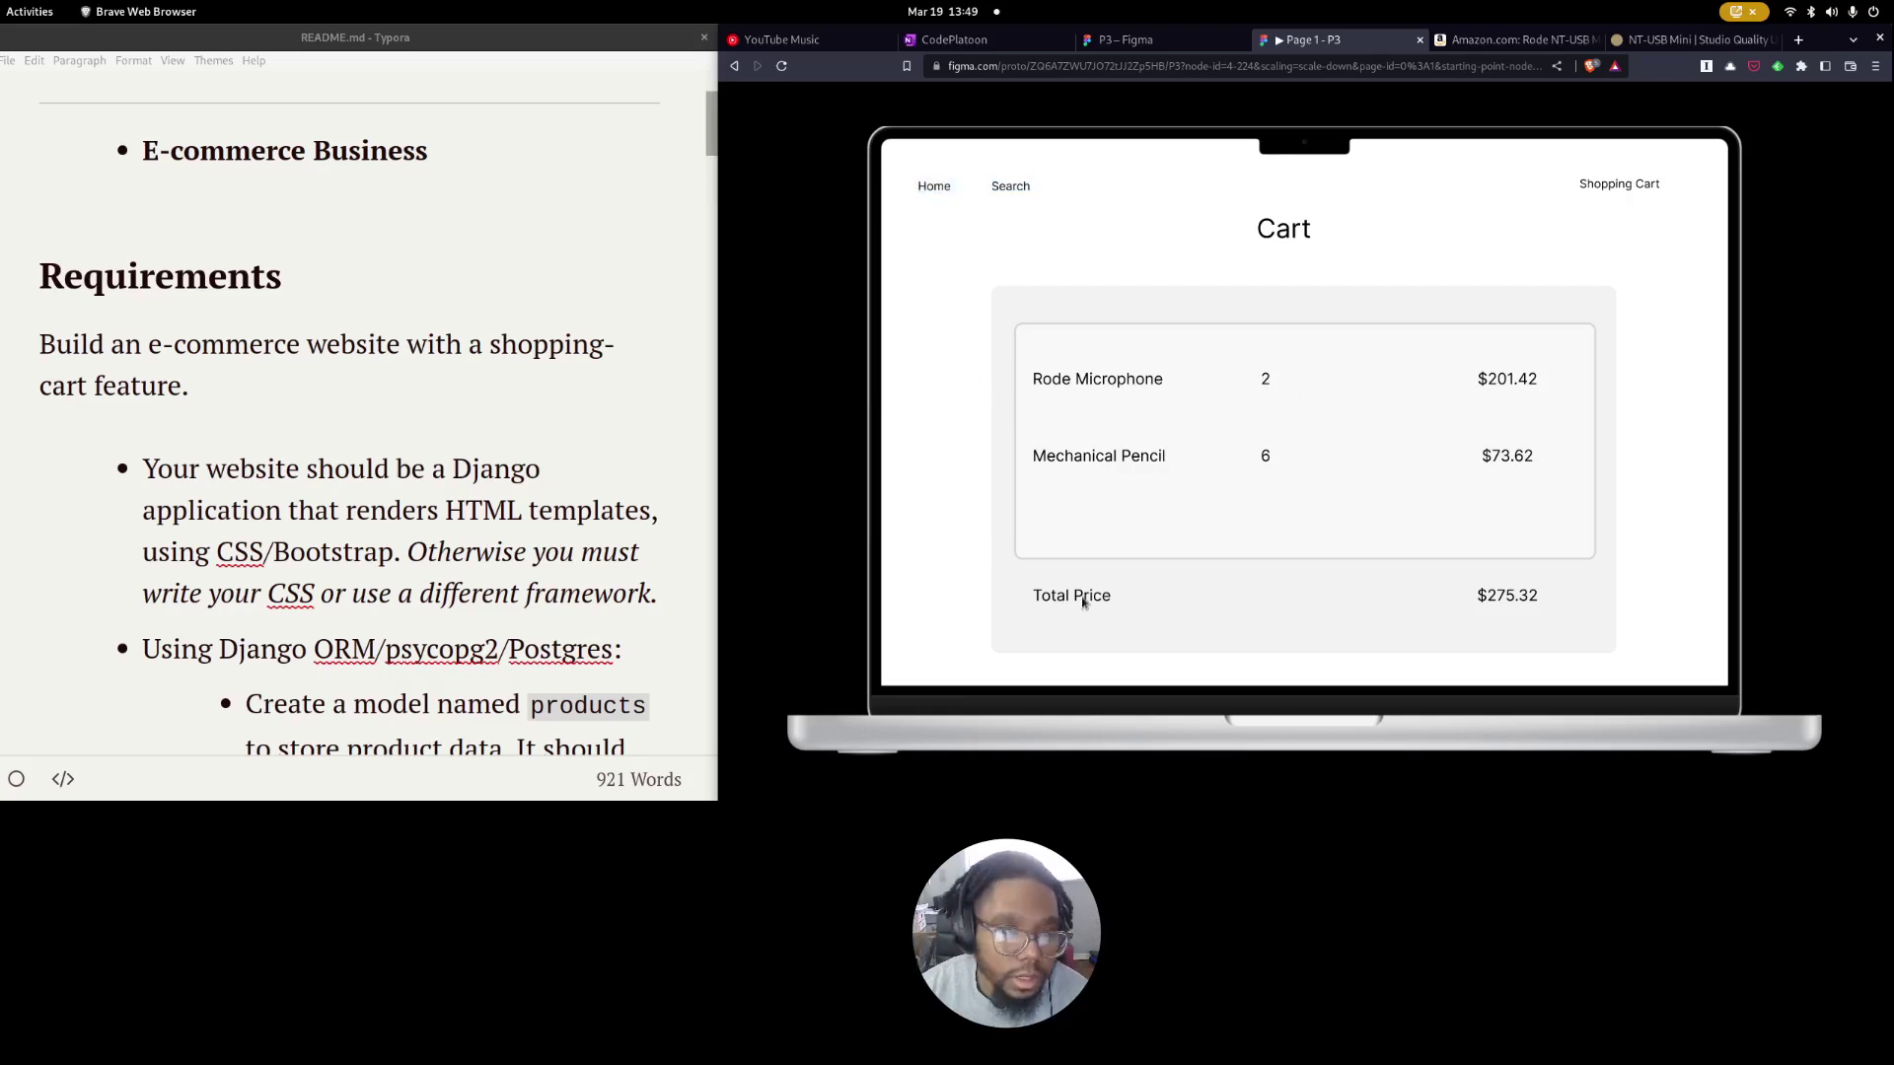
Skim the README's category page requirements and the sections below, then return to the document's beginning.
scroll(173, 595, "down", 20)
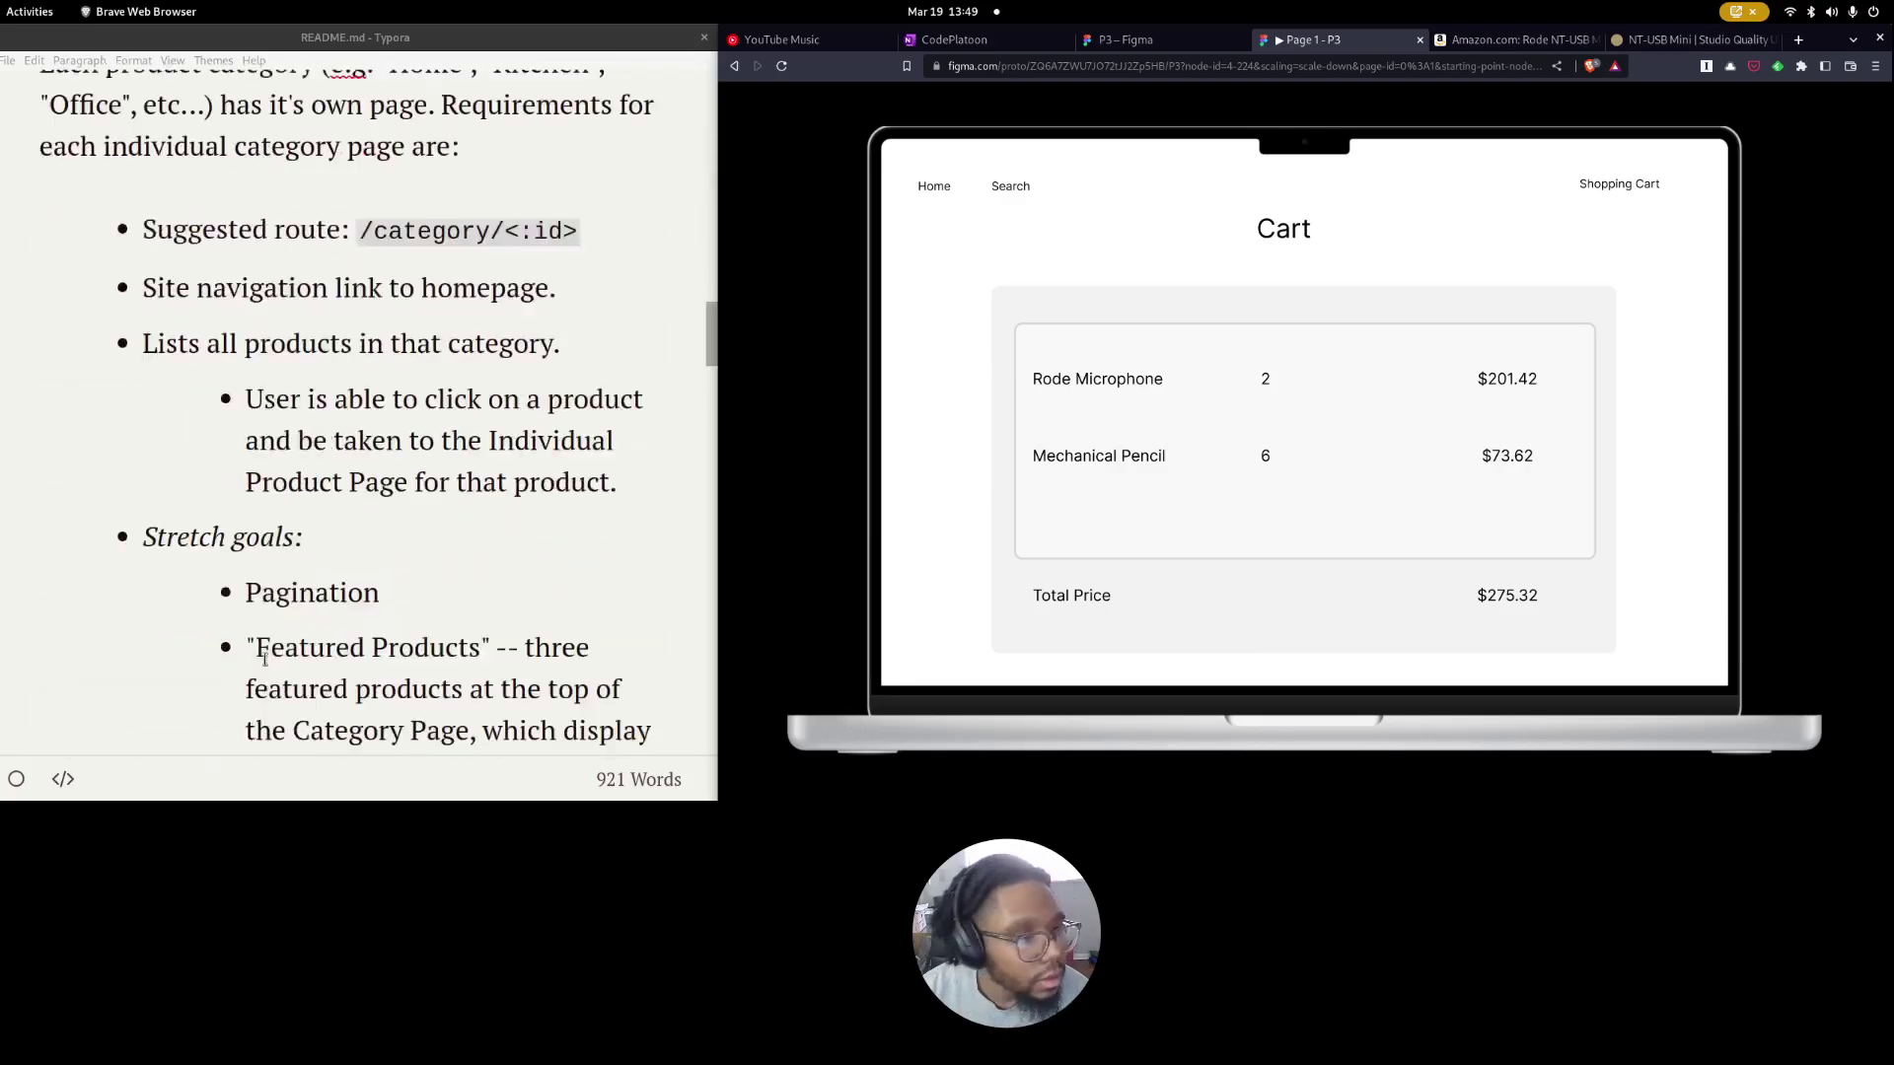
scroll(267, 669, "down", 10)
scroll(271, 666, "up", 20)
scroll(276, 663, "up", 20)
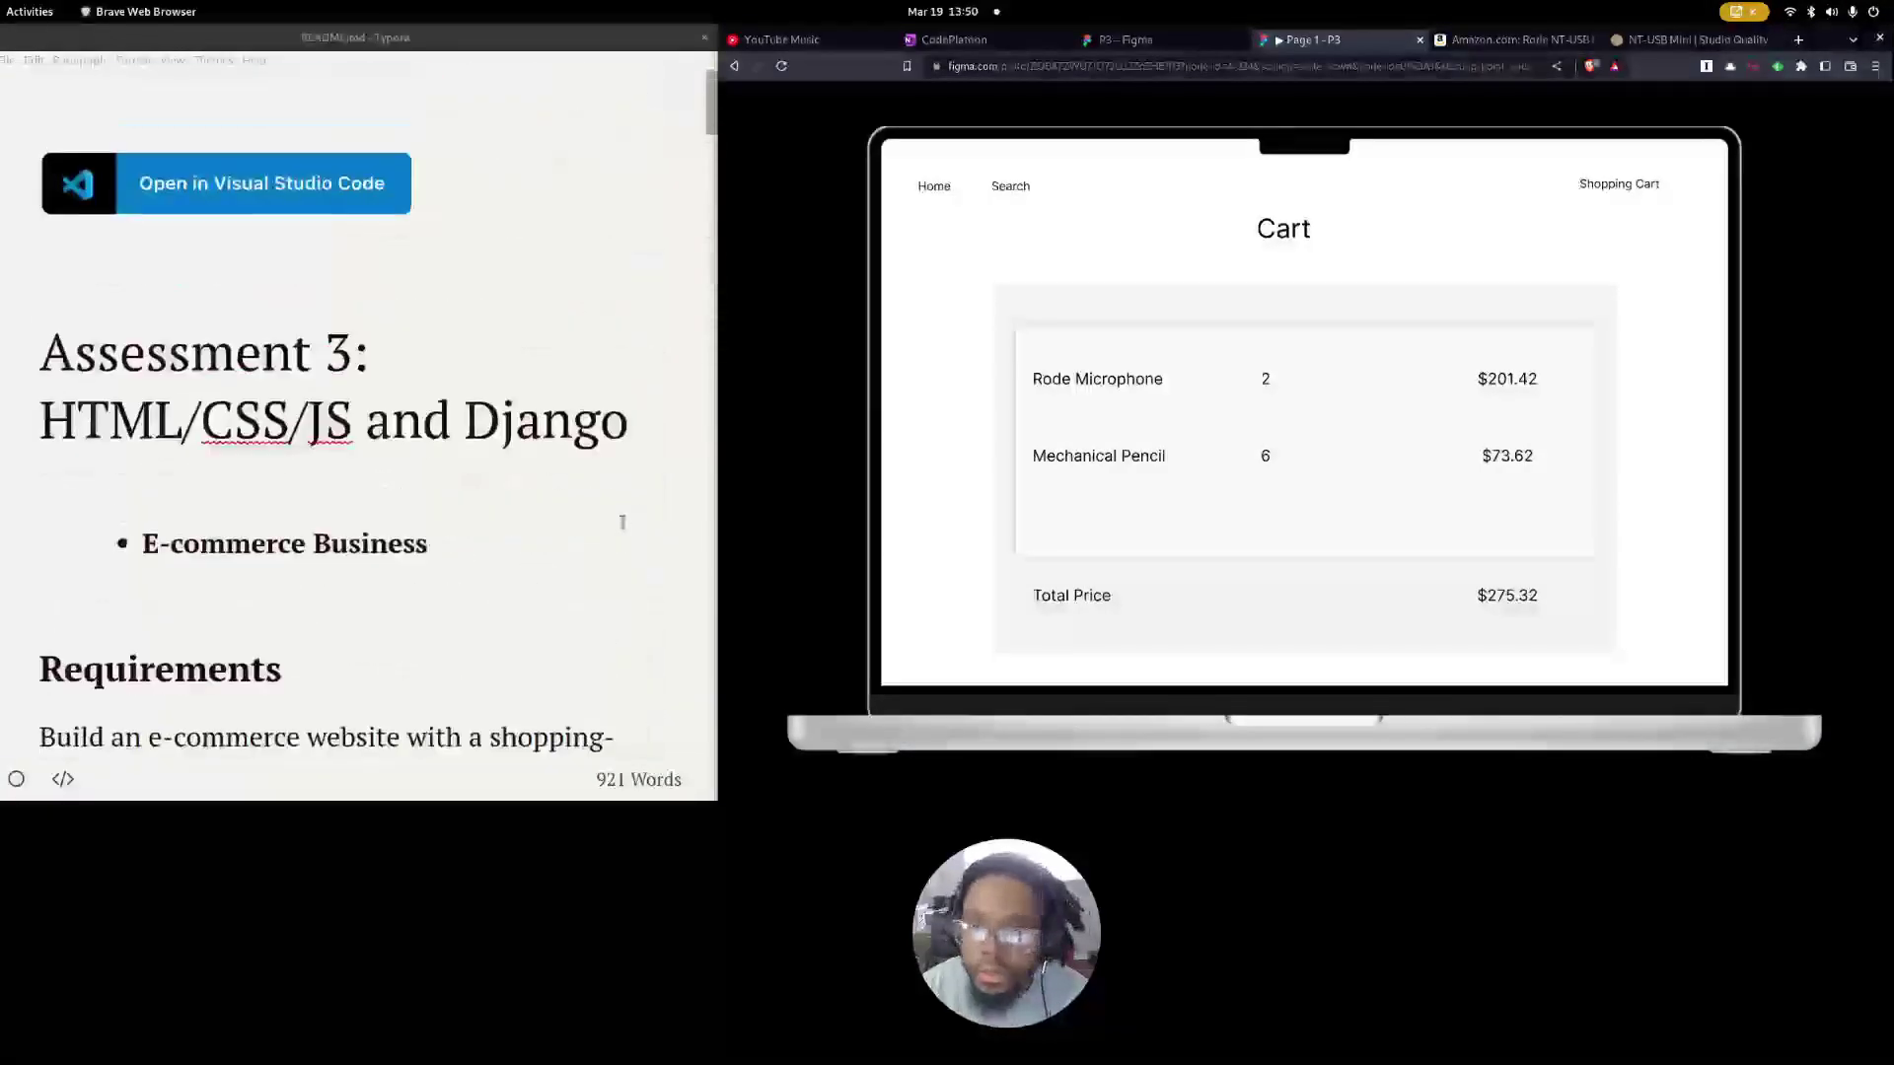